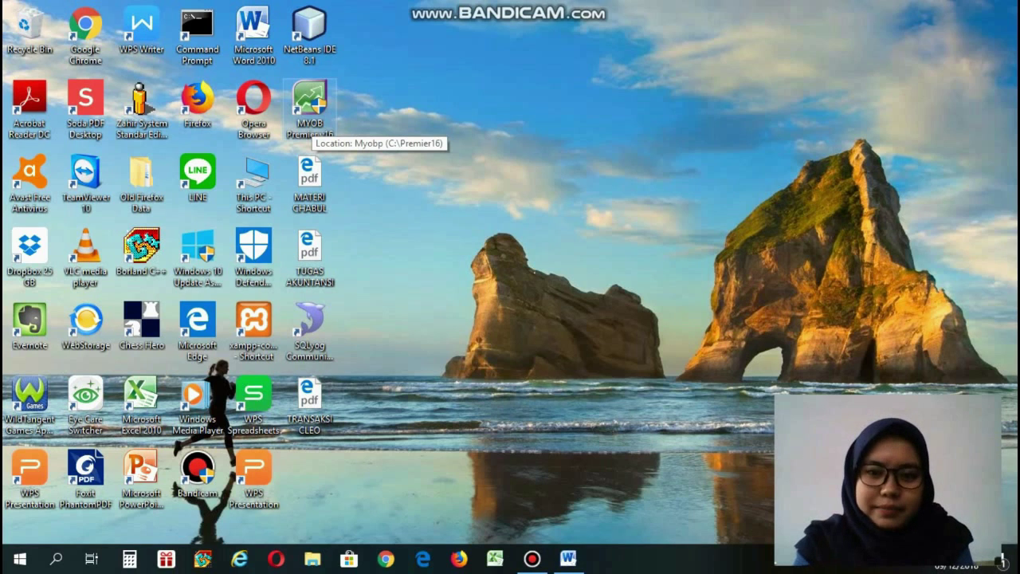
Launch MYOB Premier and start a new company file, moving past the assistant's Introduction.
double_click(310, 112)
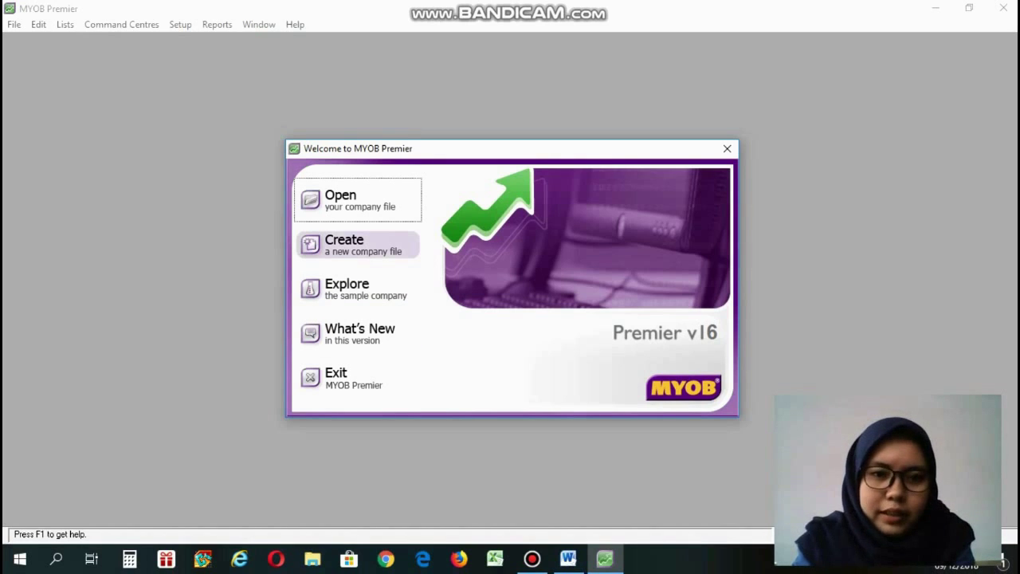
click(376, 242)
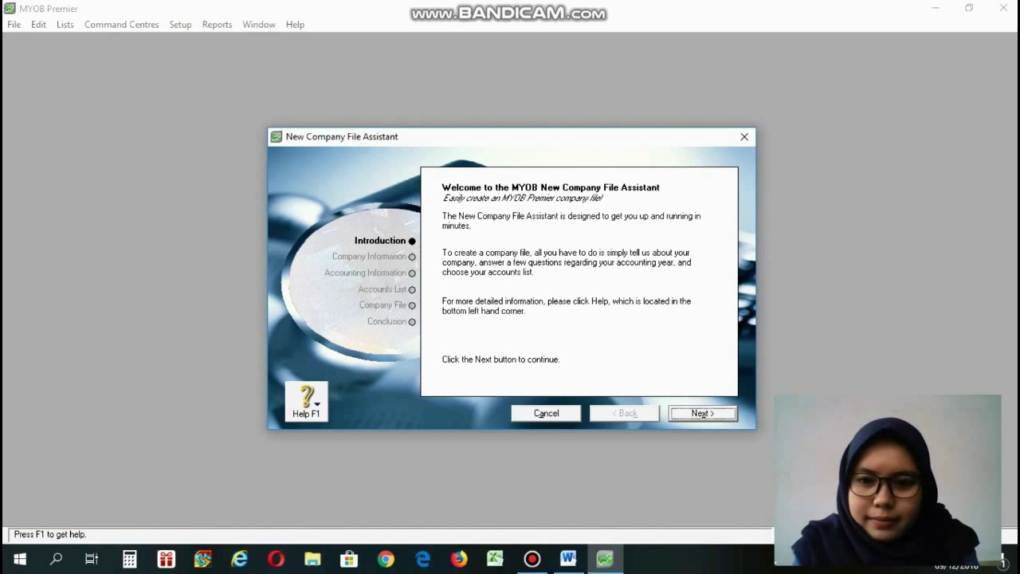
click(702, 413)
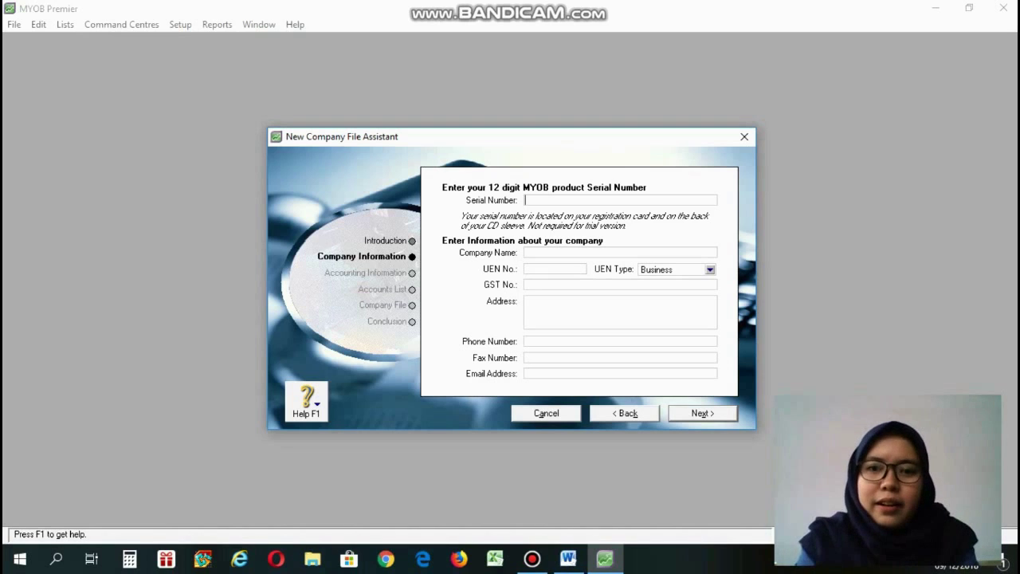
Enter 'Cleo Petshop' as the company name and keep UEN Type as Business.
click(547, 252)
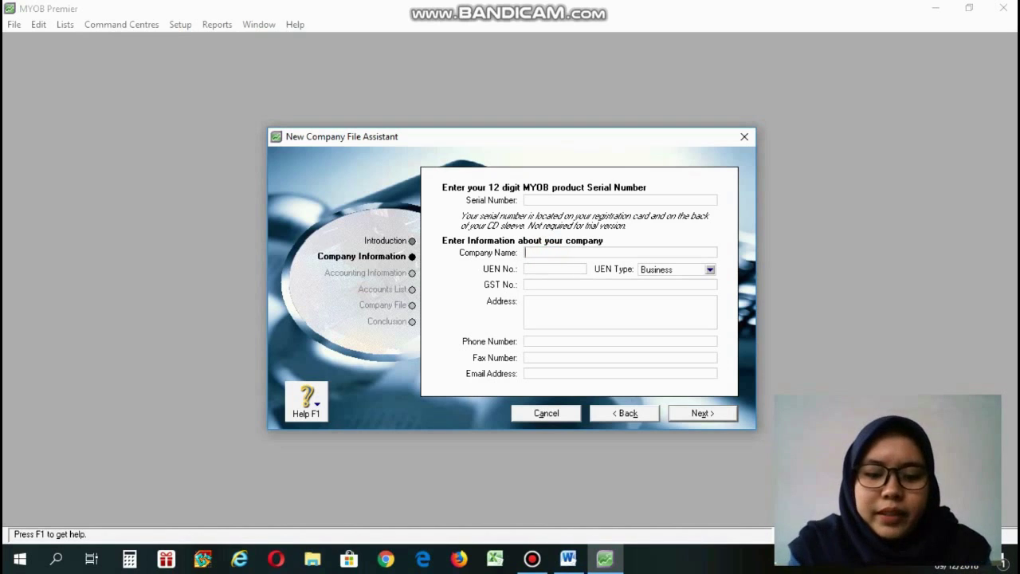
text(c)
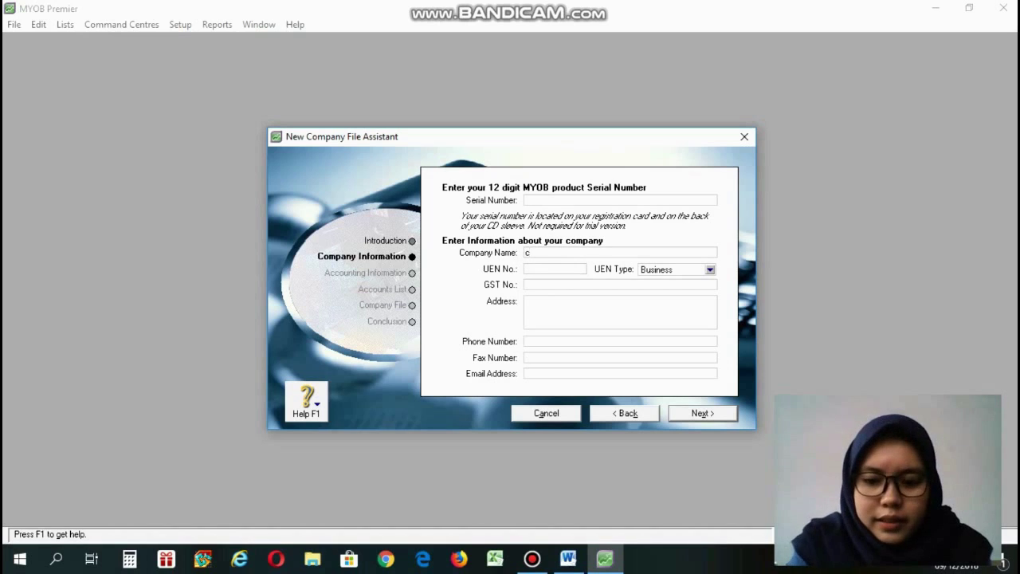
key(BackSpace)
text(Cle)
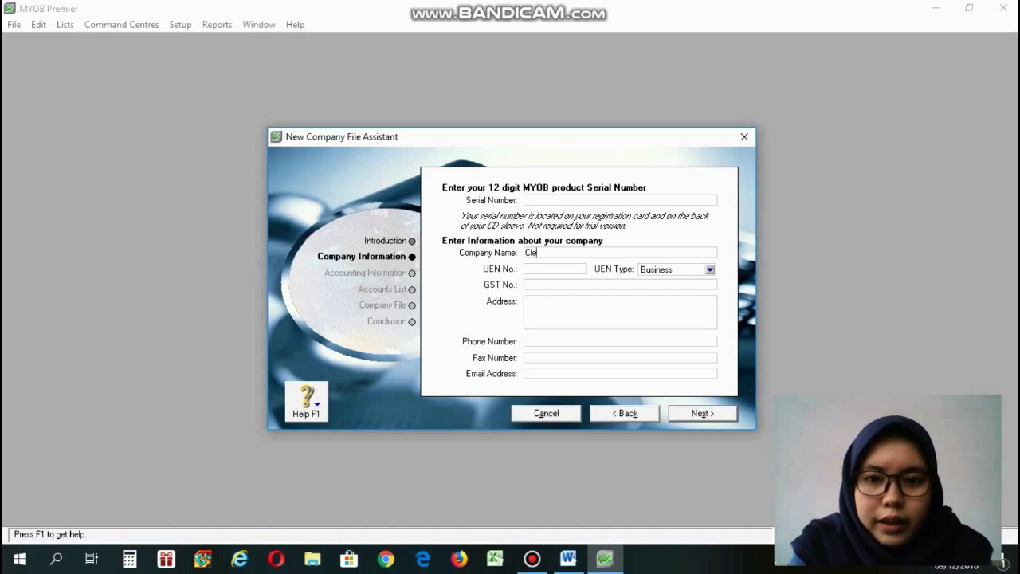
text(o Pet)
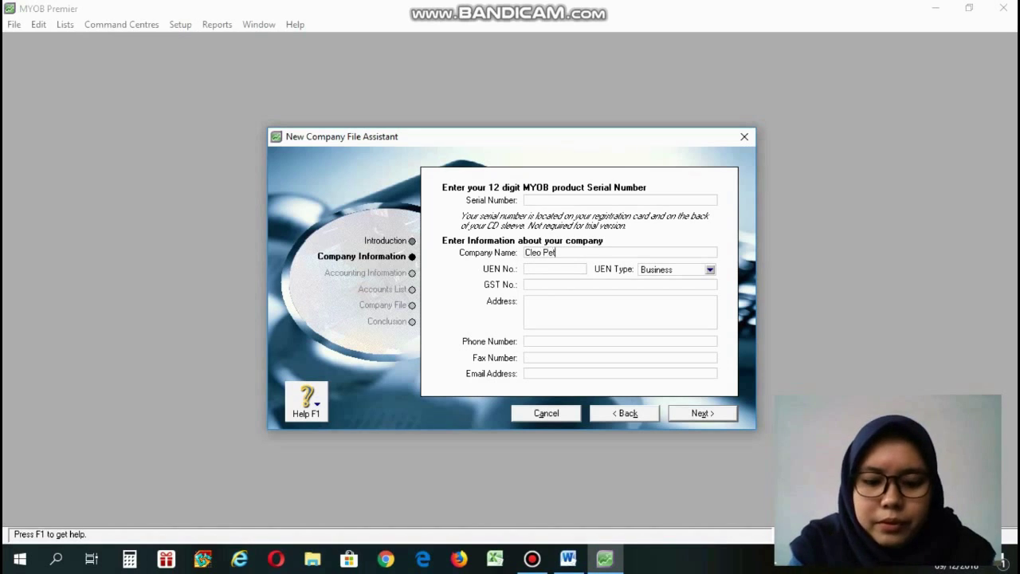
text(shop)
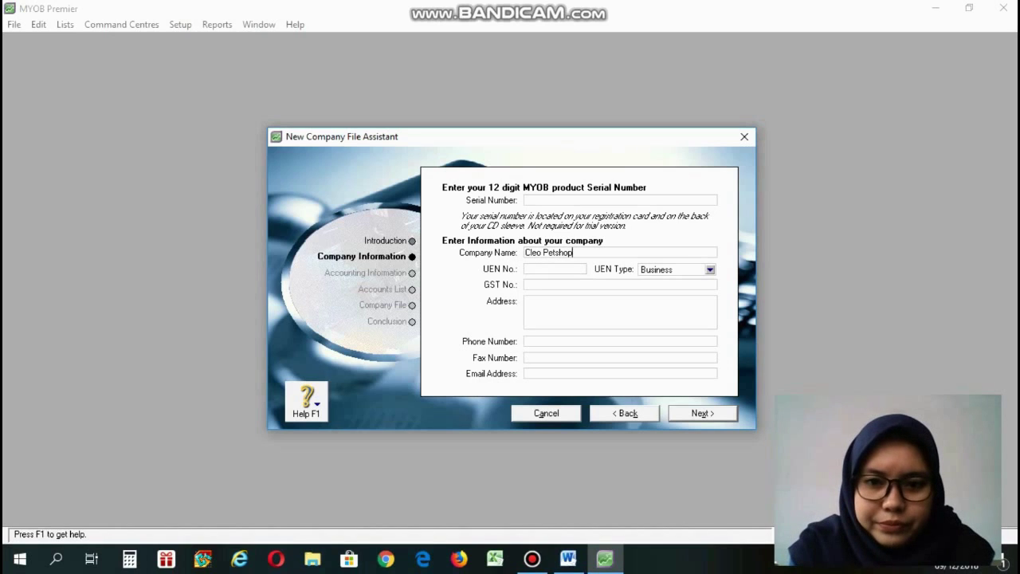
click(677, 270)
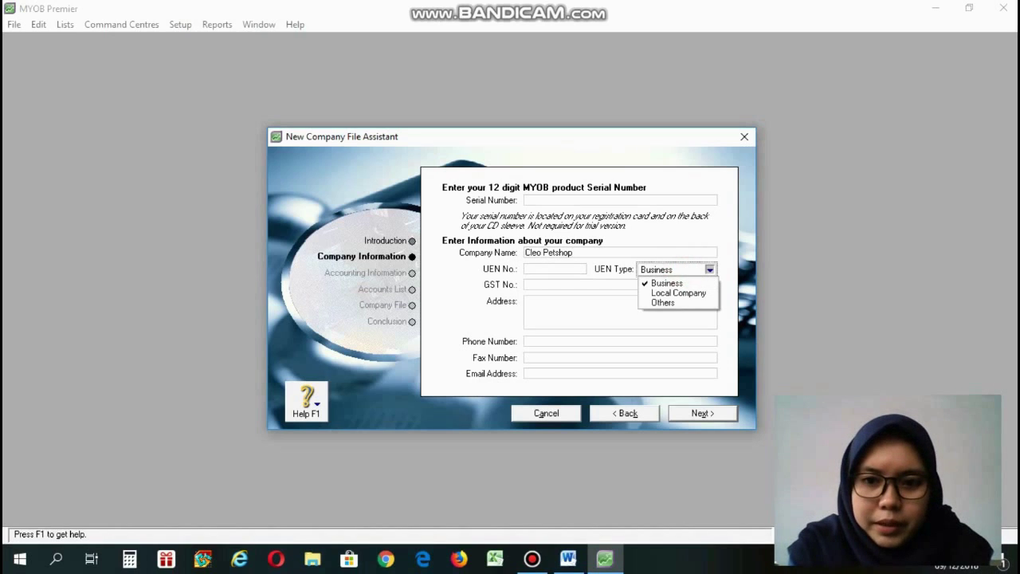
click(670, 283)
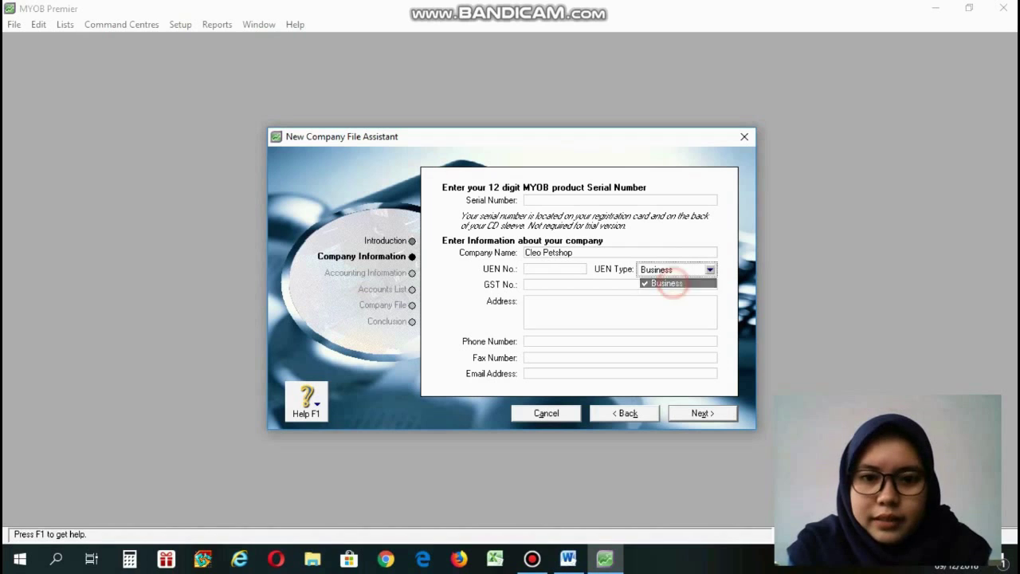
Arrange the Word guide and the setup assistant side by side to copy the address.
click(549, 306)
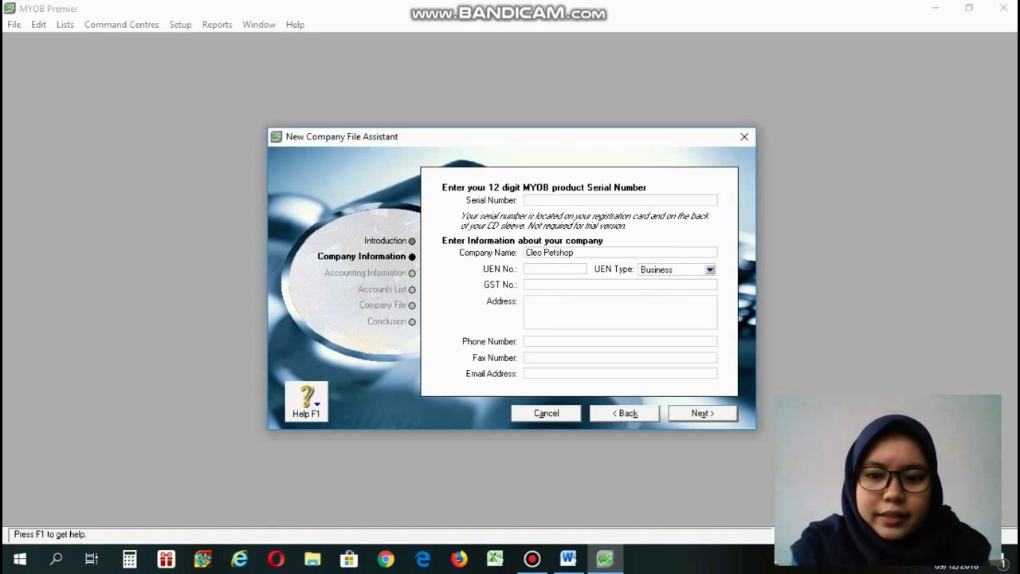
key(alt+Tab)
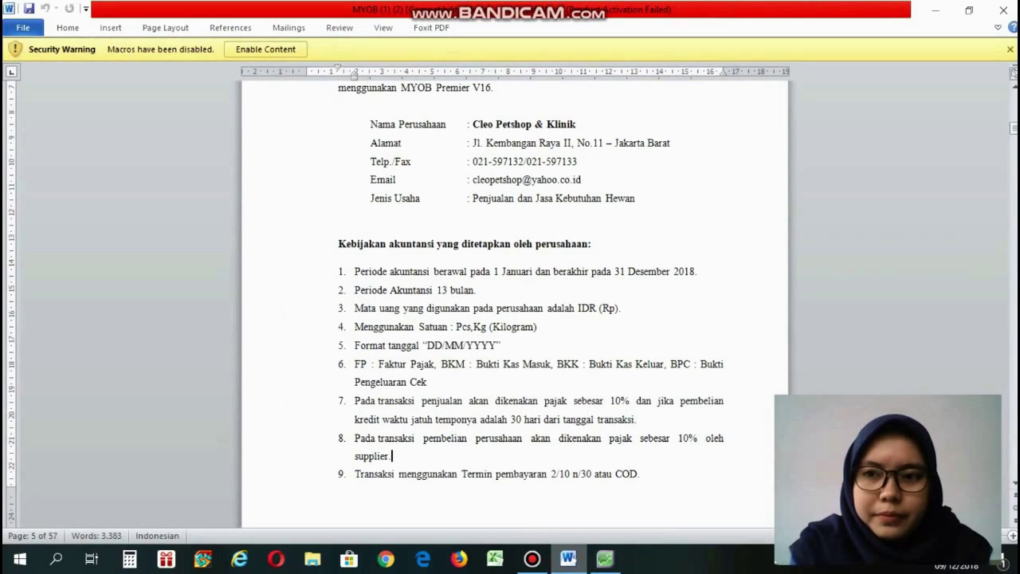
click(968, 9)
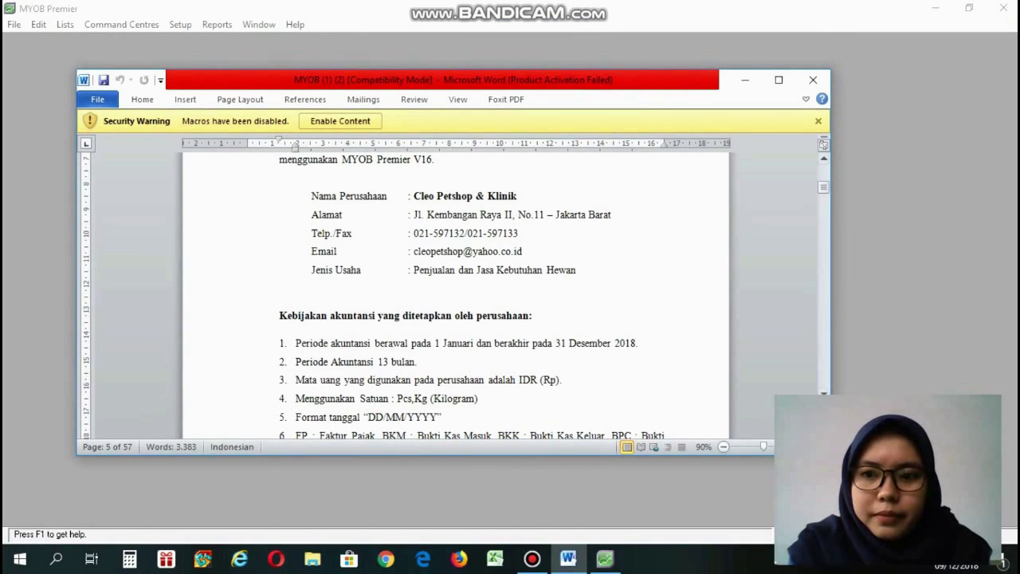
drag(831, 240, 614, 240)
drag(660, 141, 857, 123)
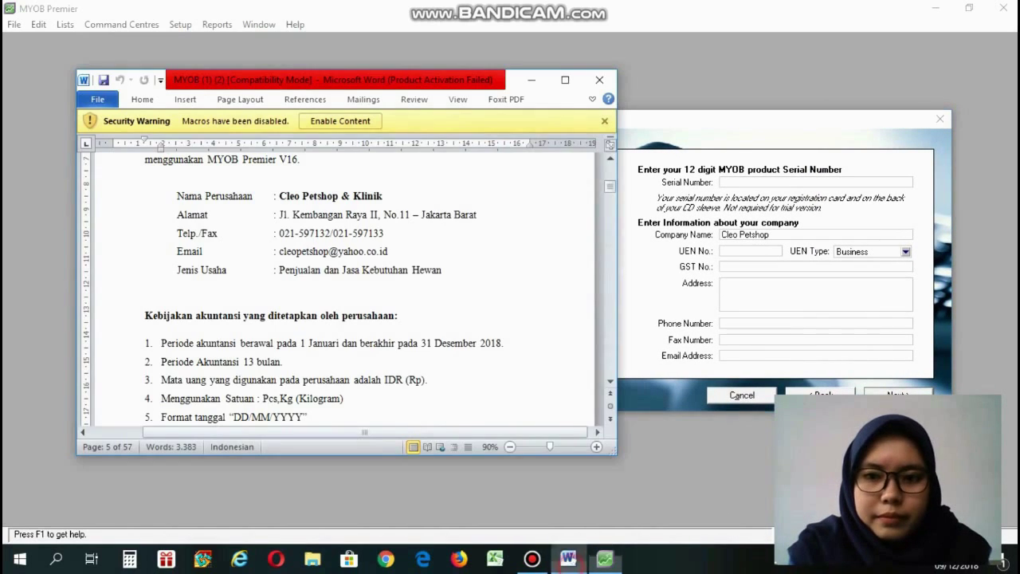
click(568, 559)
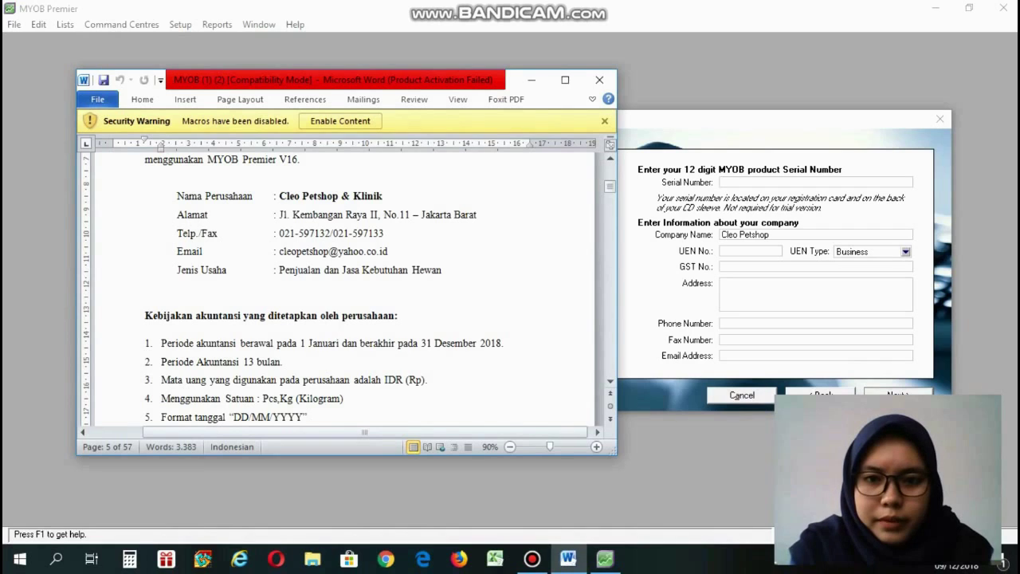
click(742, 281)
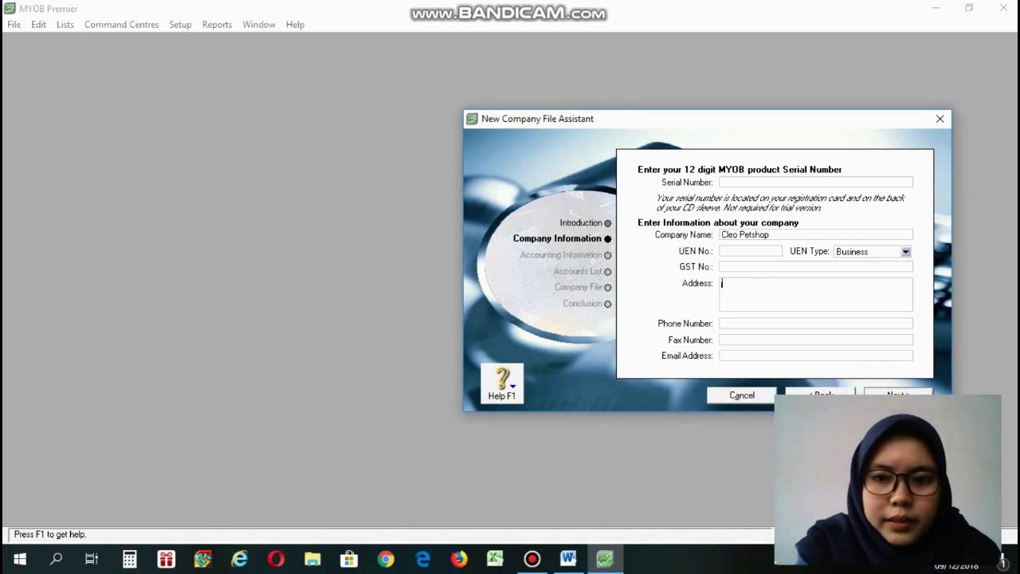
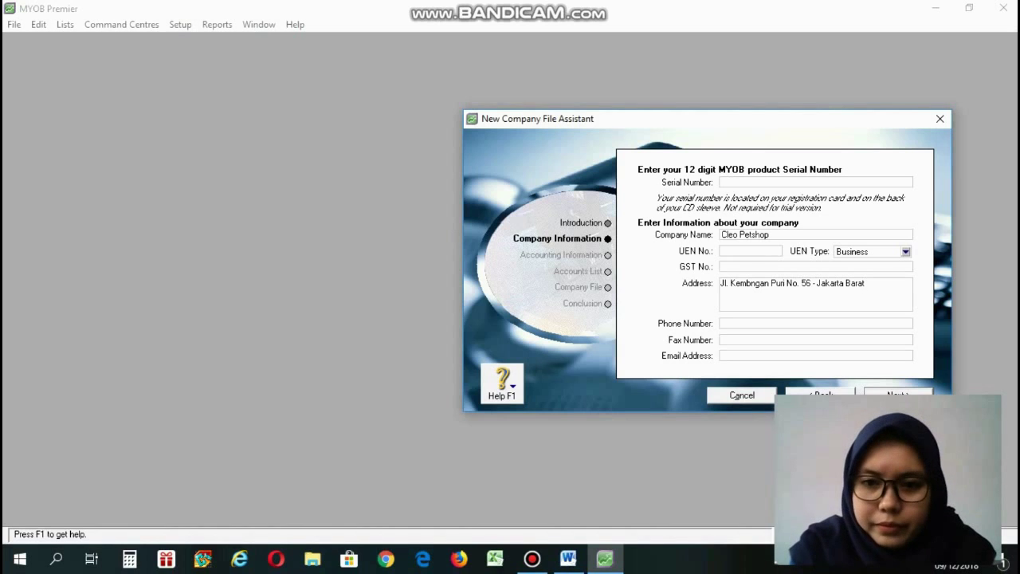
Enter the company's street address and phone number from the Word guide.
click(741, 326)
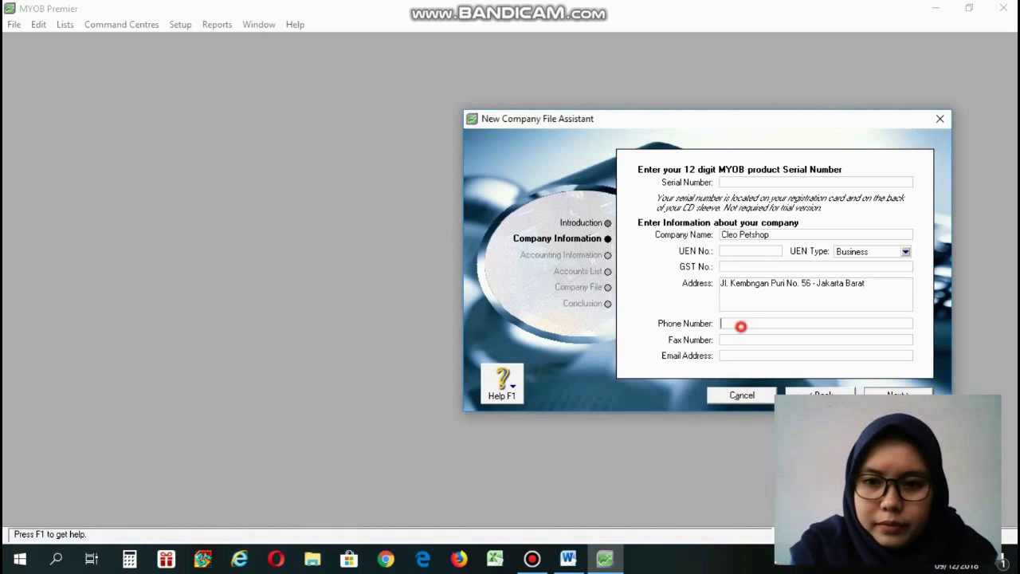
key(alt+Tab)
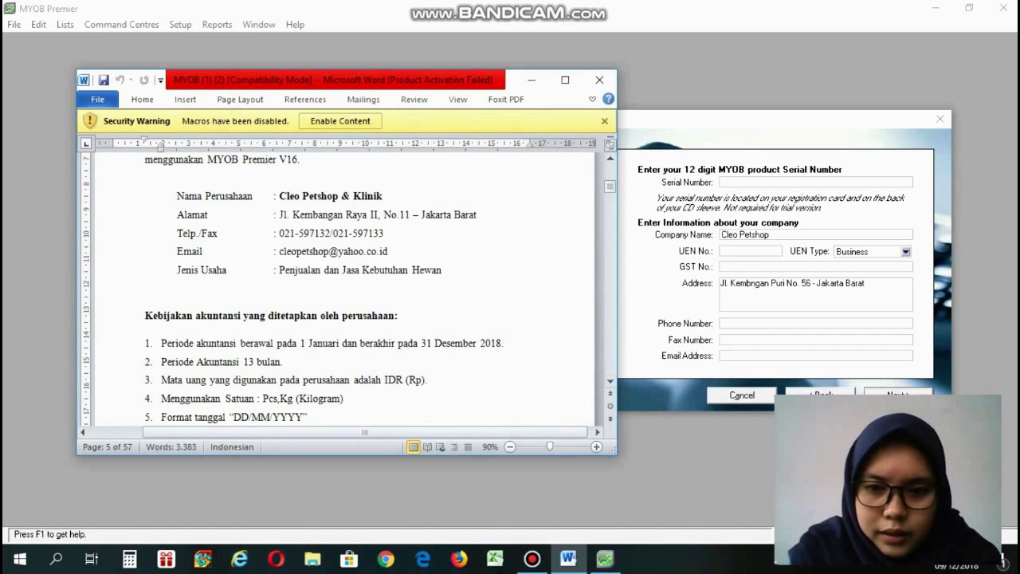
click(763, 327)
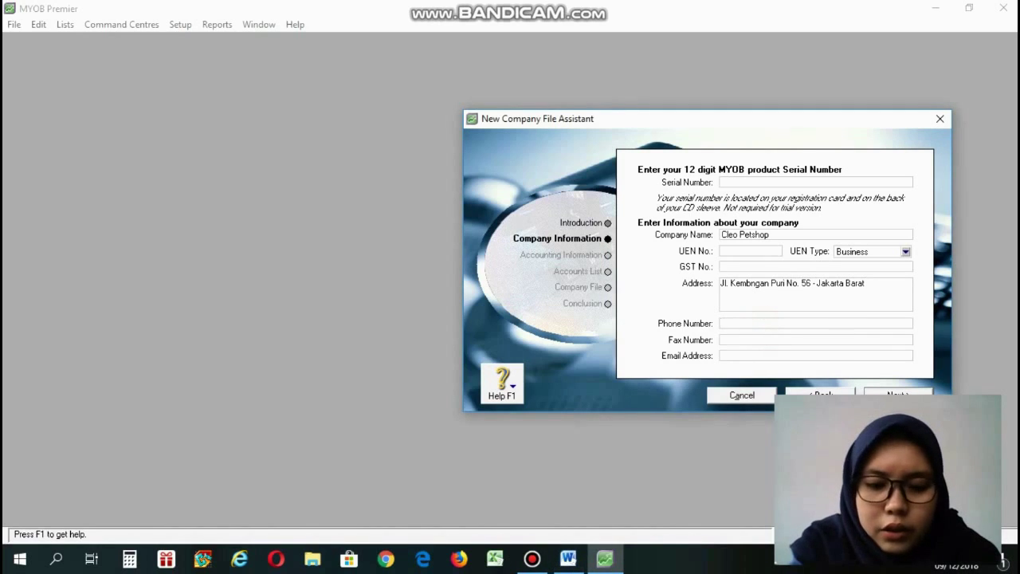
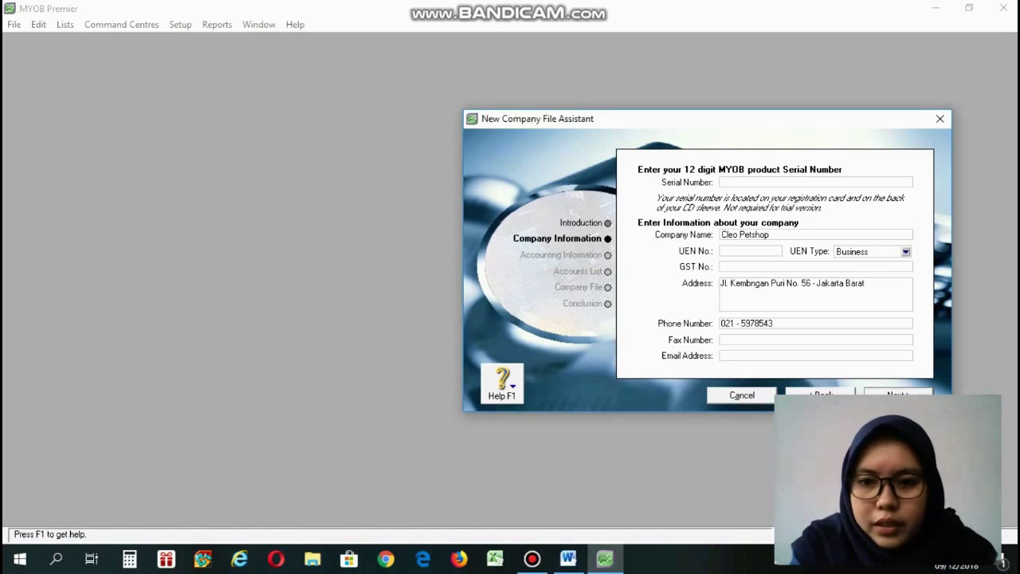
Fill in the company's fax number and e-mail address.
click(751, 341)
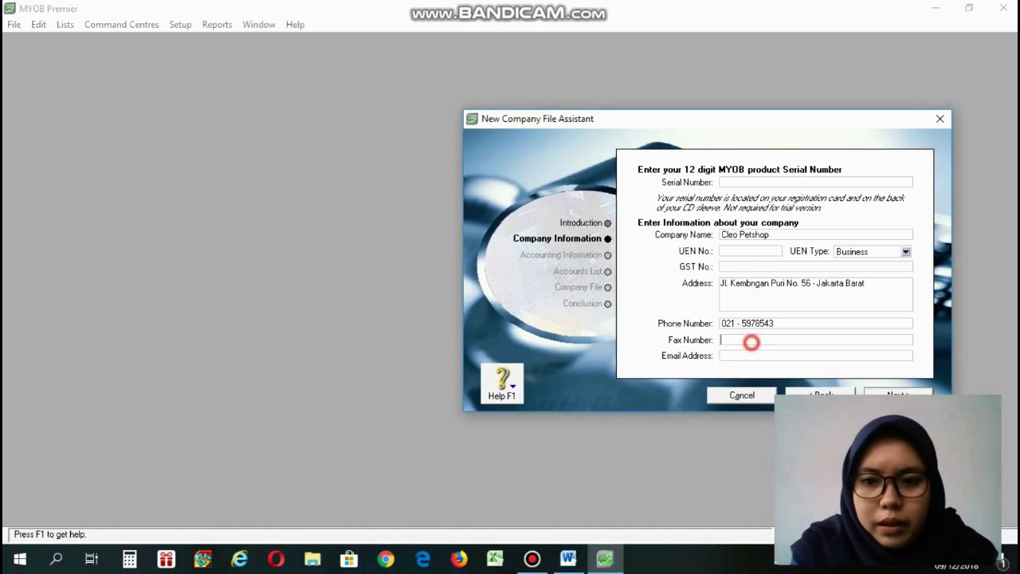
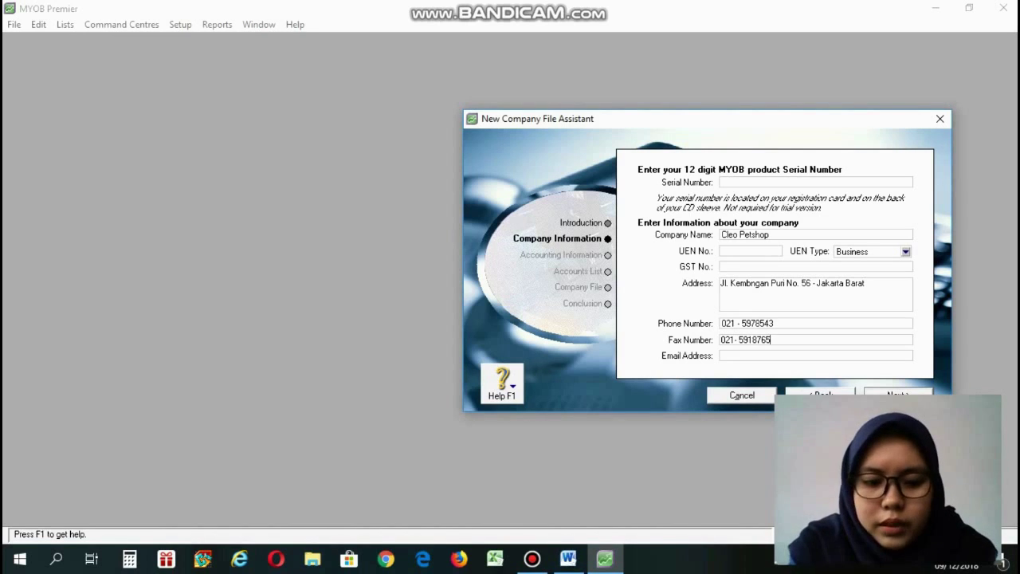
click(722, 355)
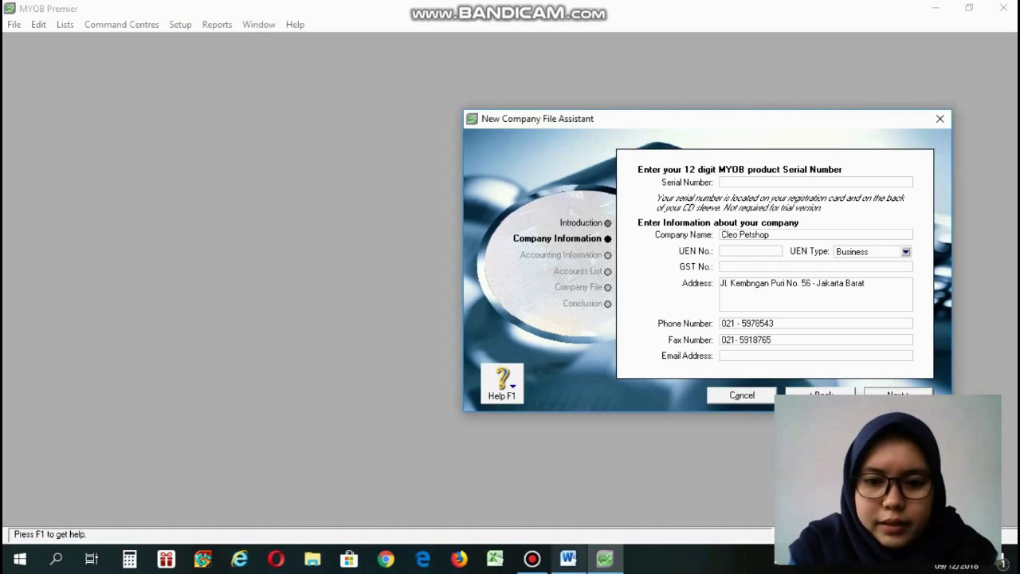
click(568, 559)
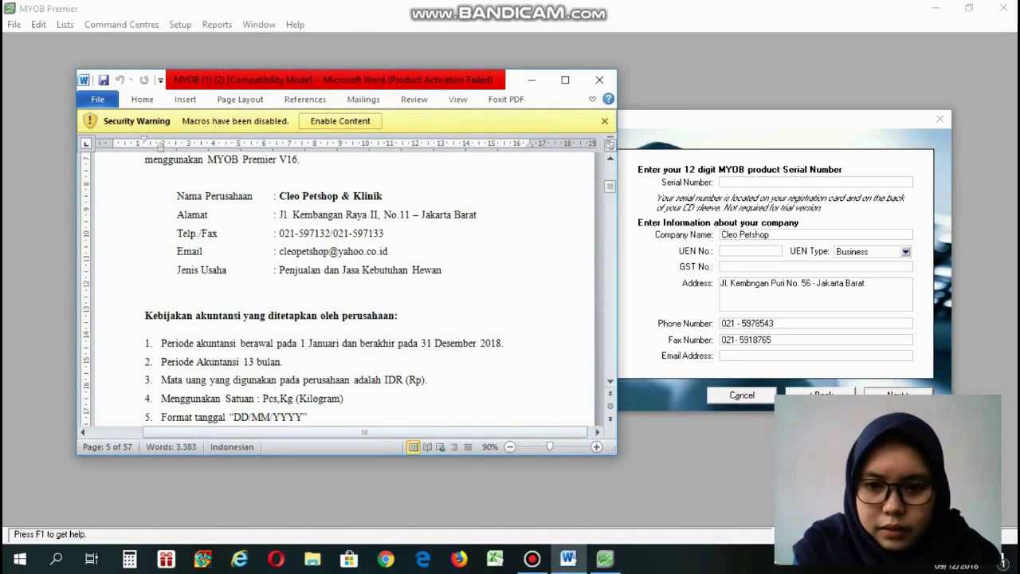
click(758, 355)
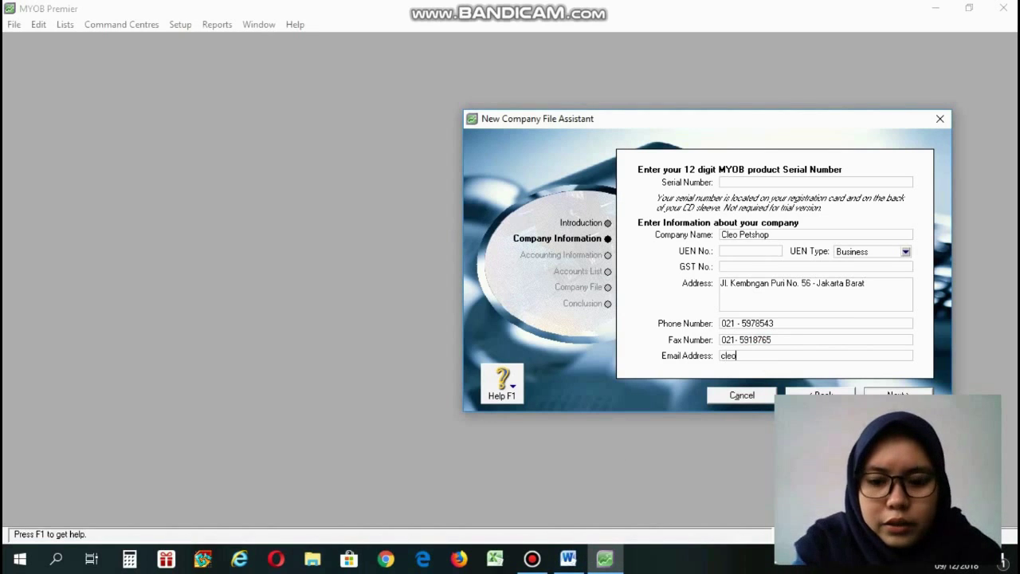
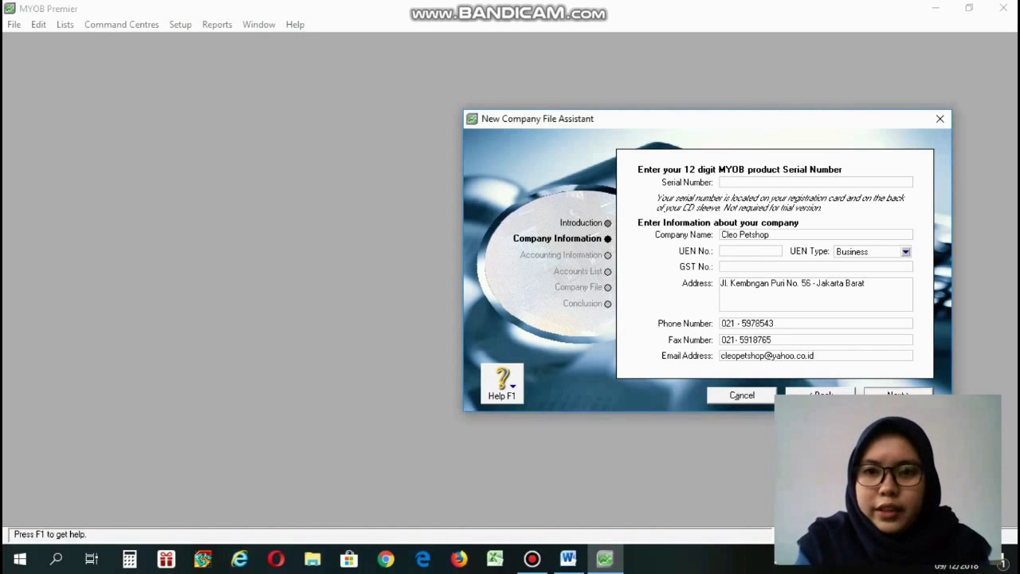
drag(774, 119, 664, 59)
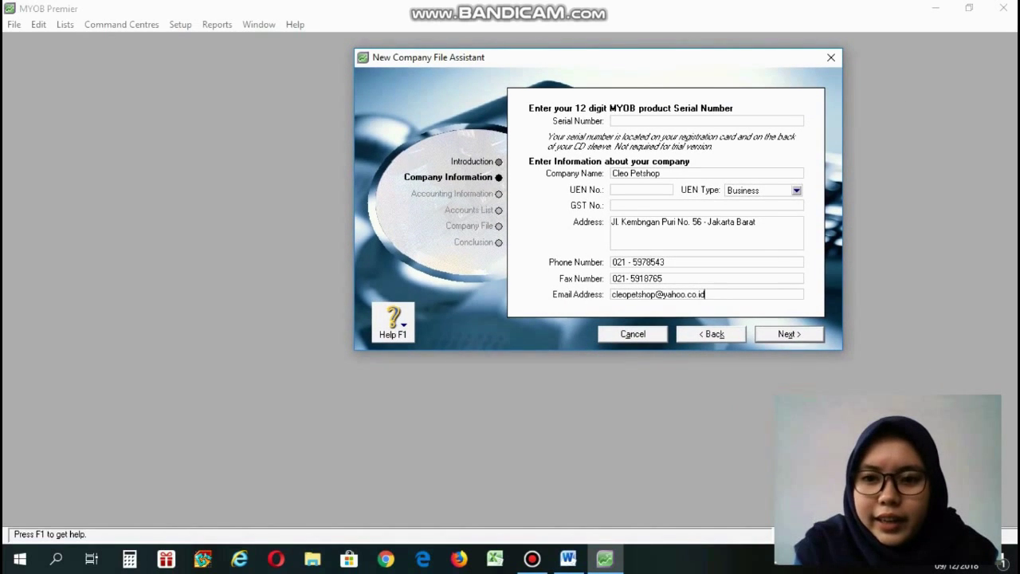
Keep December as year-end, set conversion month January and thirteen accounting periods.
click(811, 336)
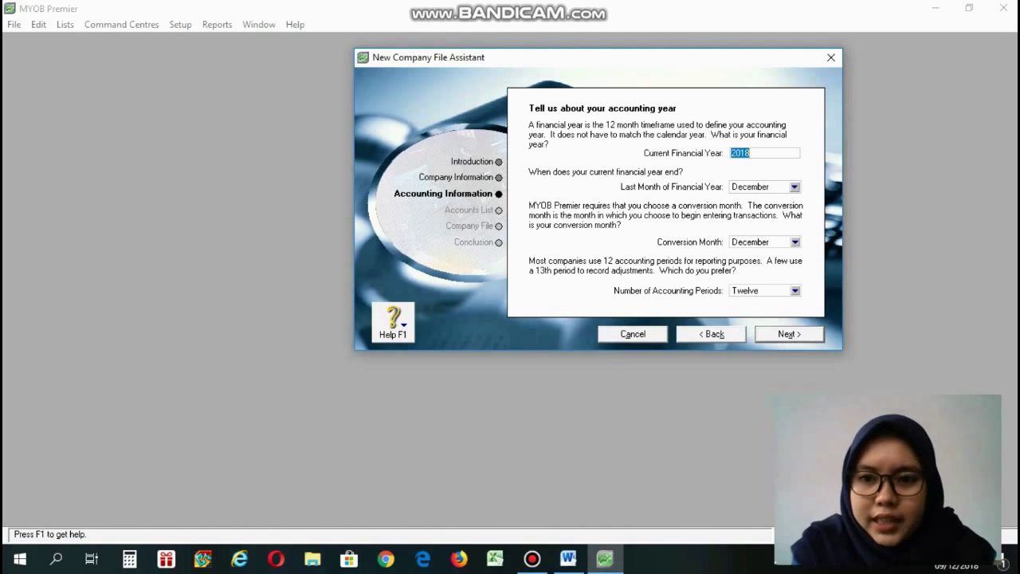
click(793, 186)
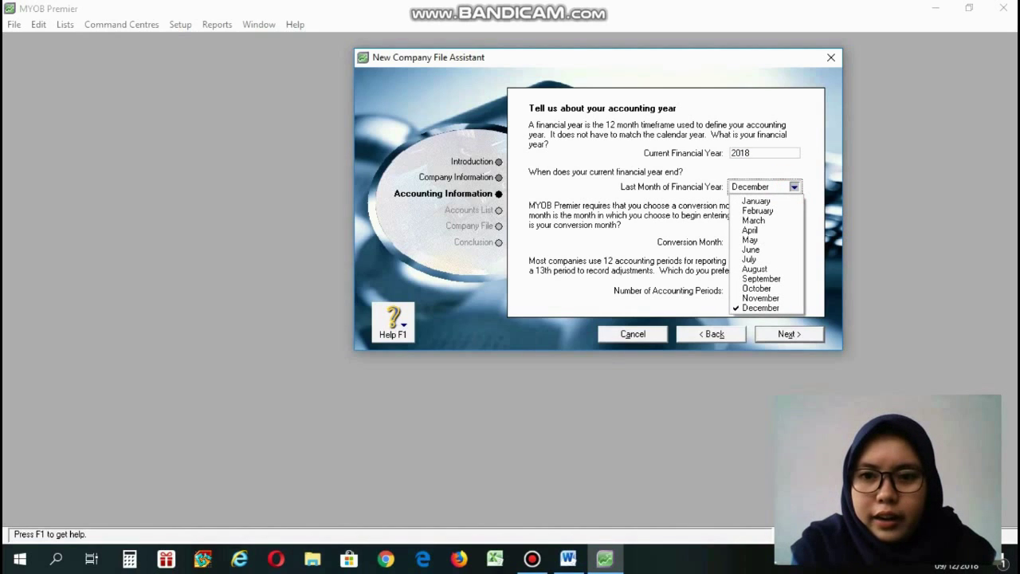
click(751, 164)
click(795, 242)
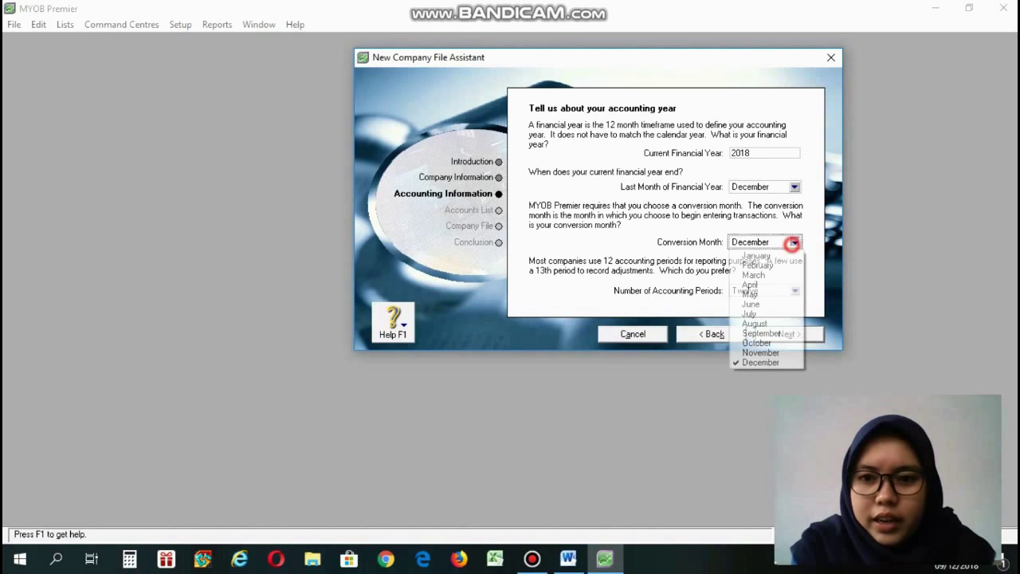
click(758, 255)
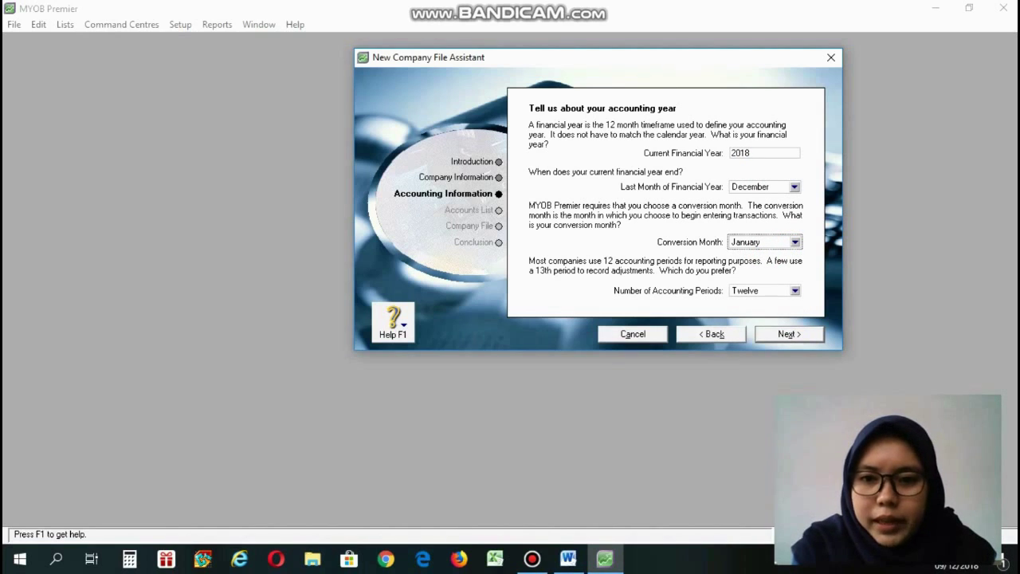
click(795, 290)
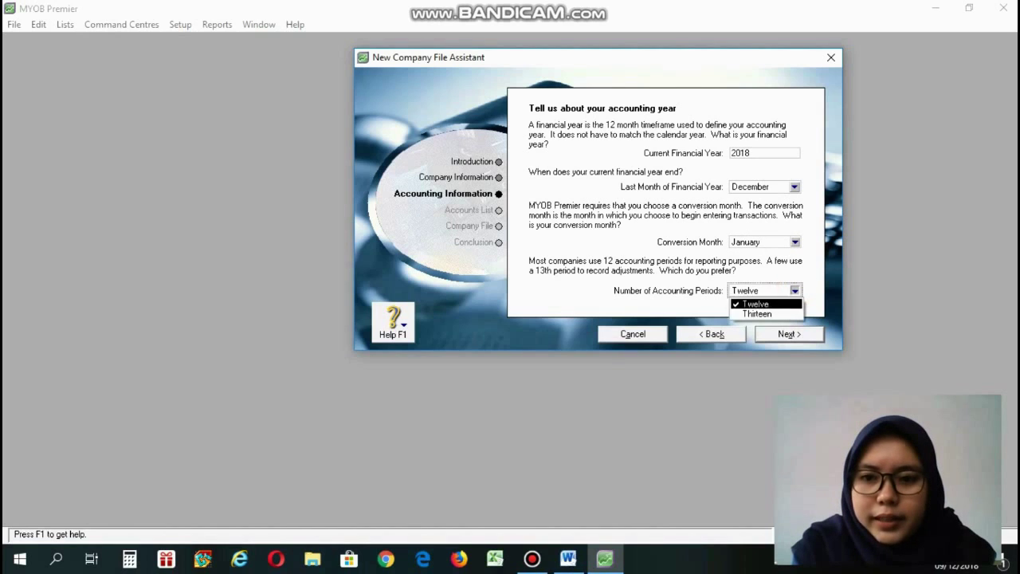
click(759, 313)
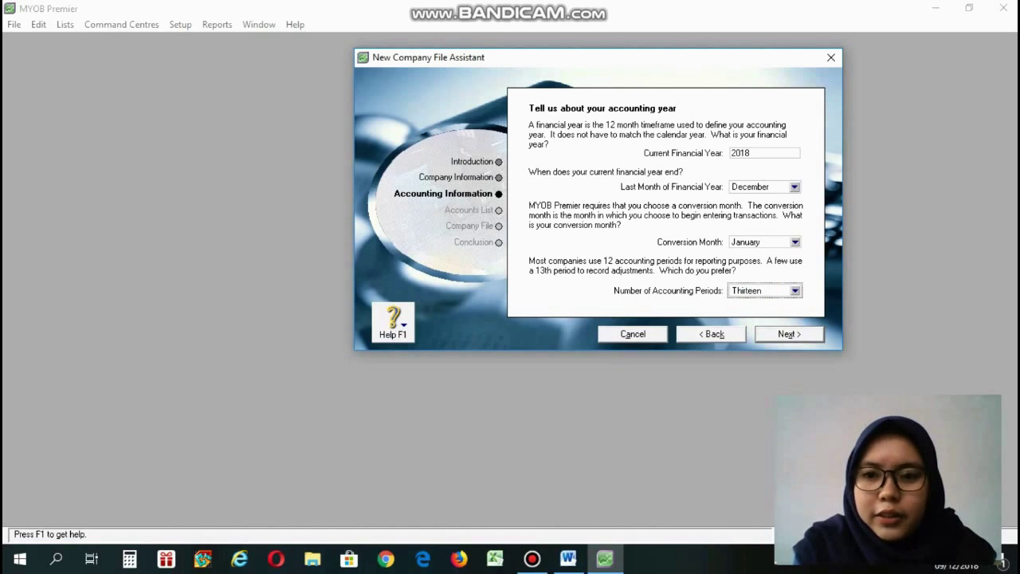
click(802, 334)
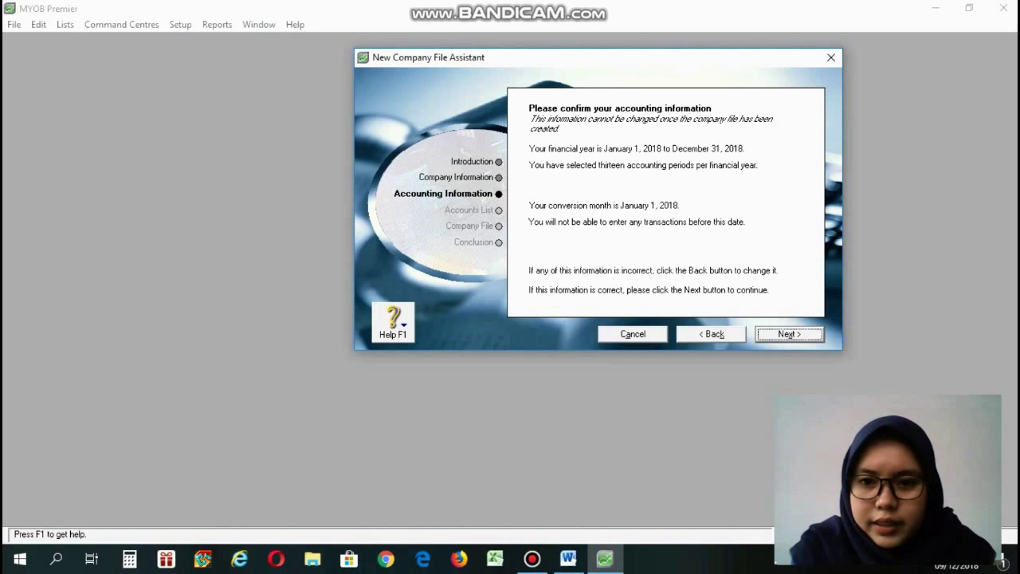
Confirm the accounting information and choose to import the accountant's accounts list later.
click(787, 335)
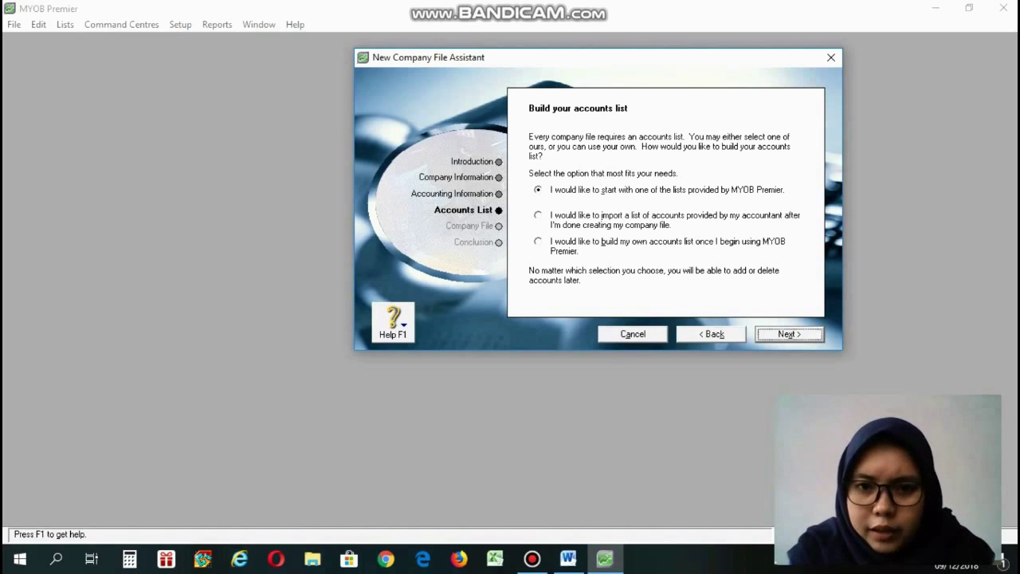
click(604, 216)
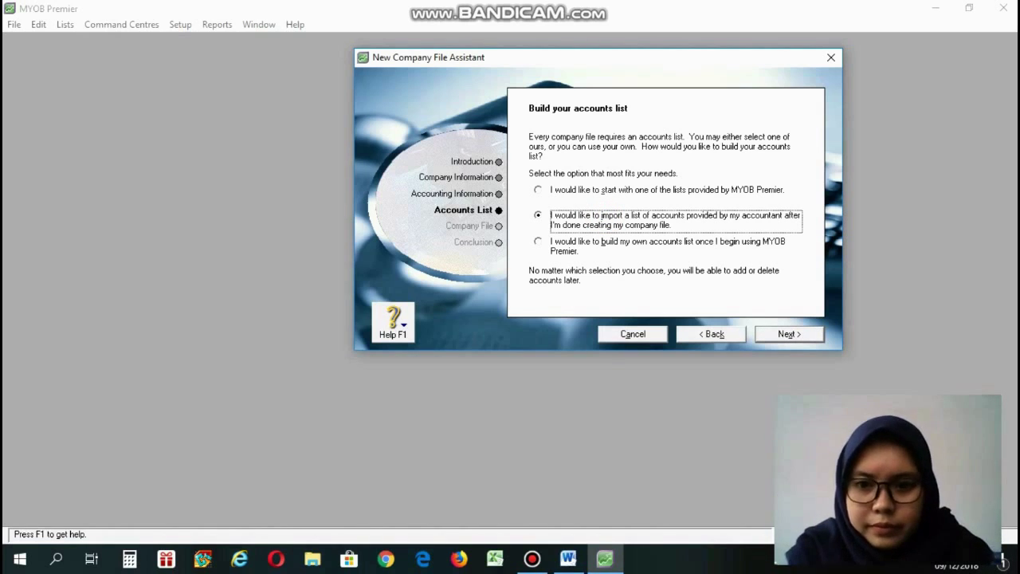
click(785, 335)
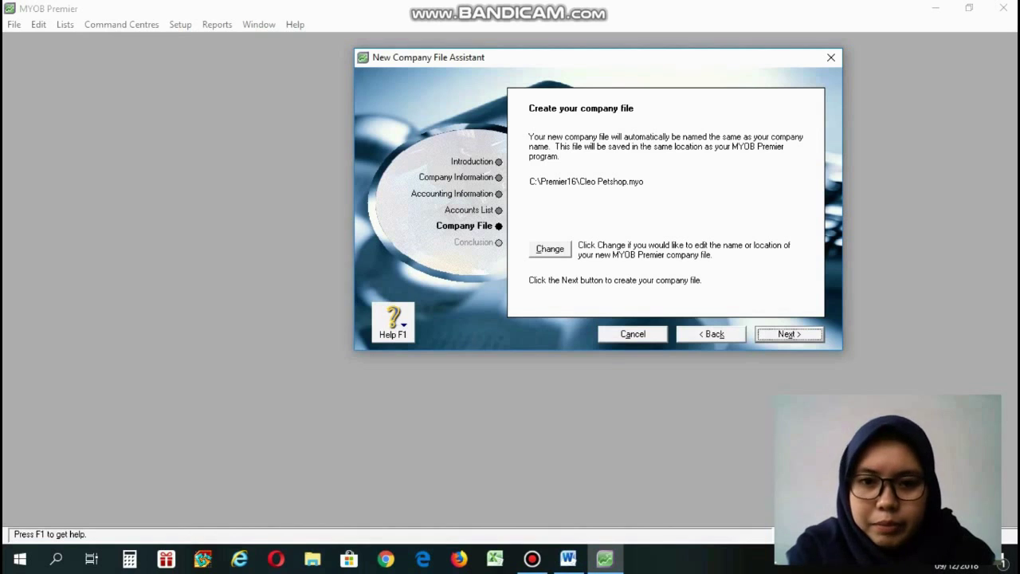
Change the company file location so Cleo Petshop.myo is saved on DATA (D:).
click(549, 247)
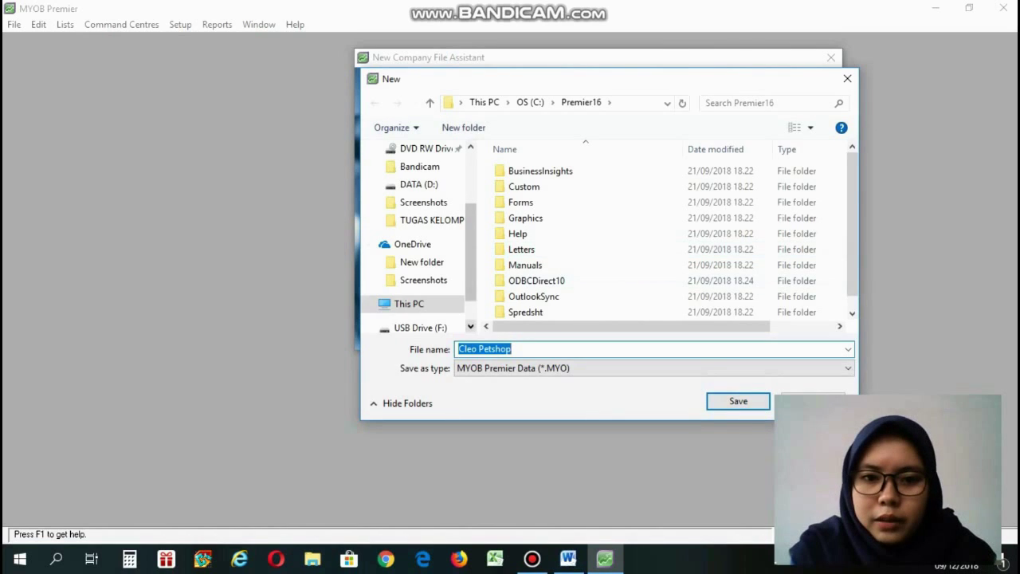
click(470, 325)
click(471, 325)
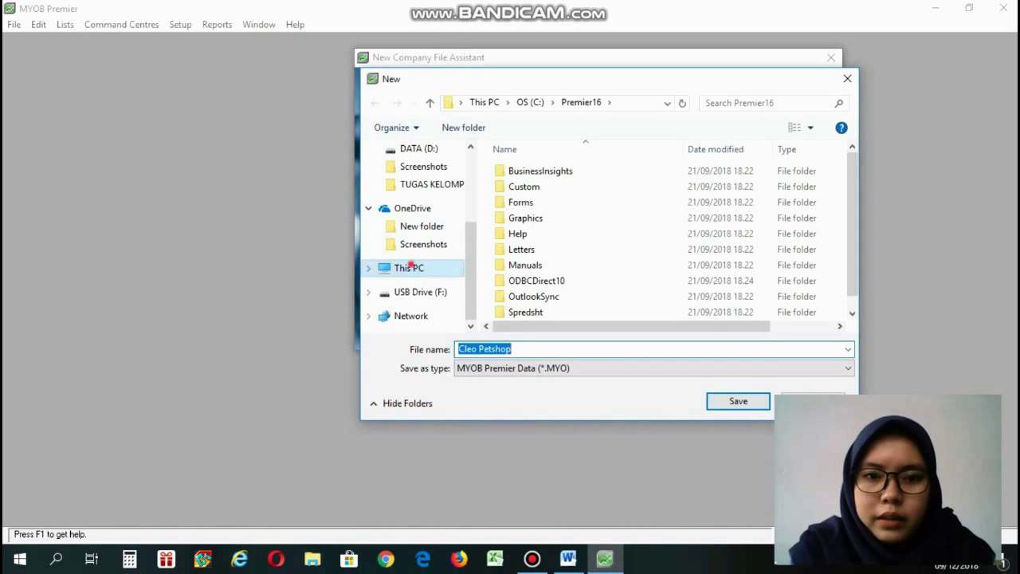
click(407, 266)
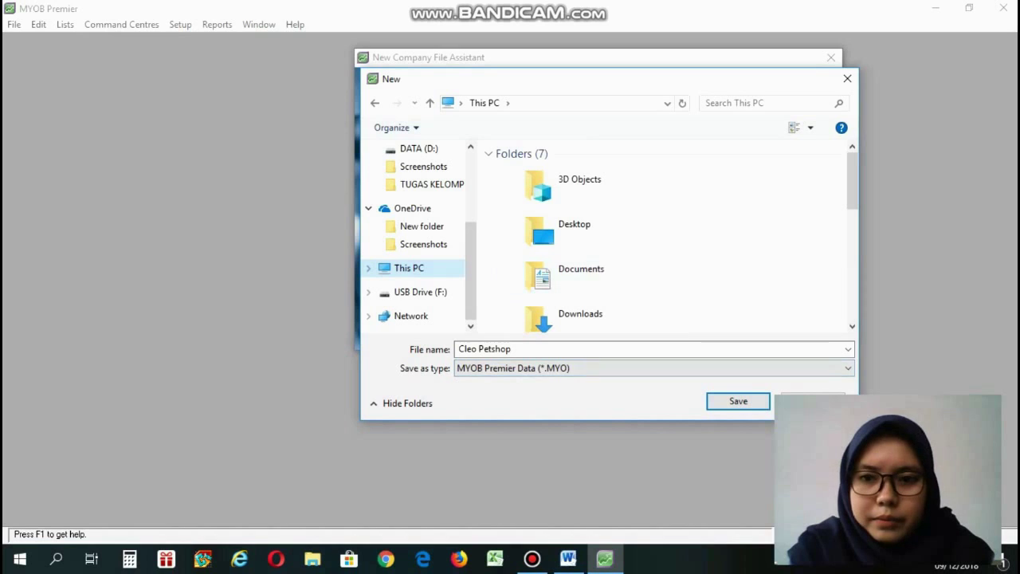
click(853, 198)
drag(853, 199, 853, 294)
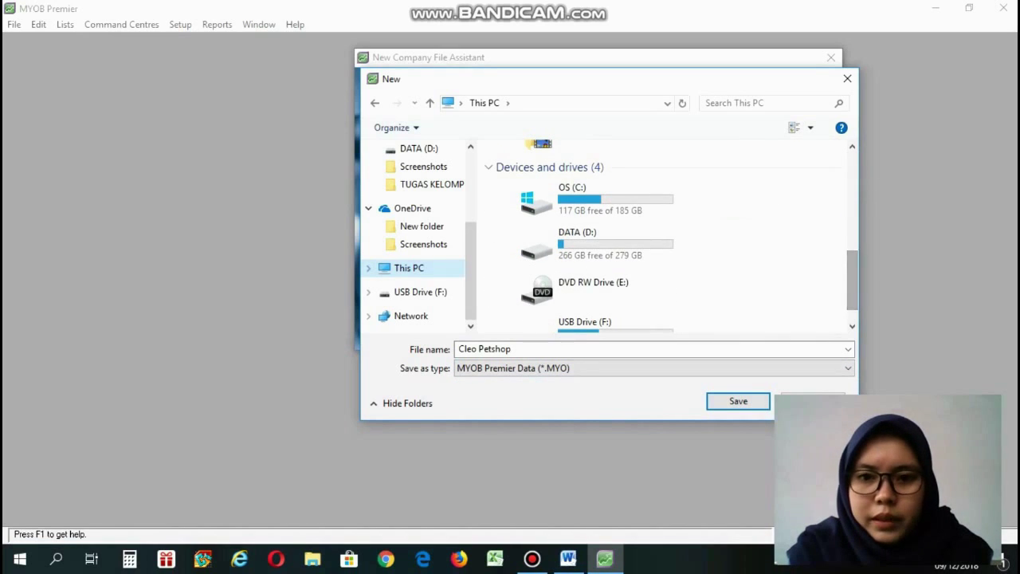
click(669, 229)
double_click(670, 230)
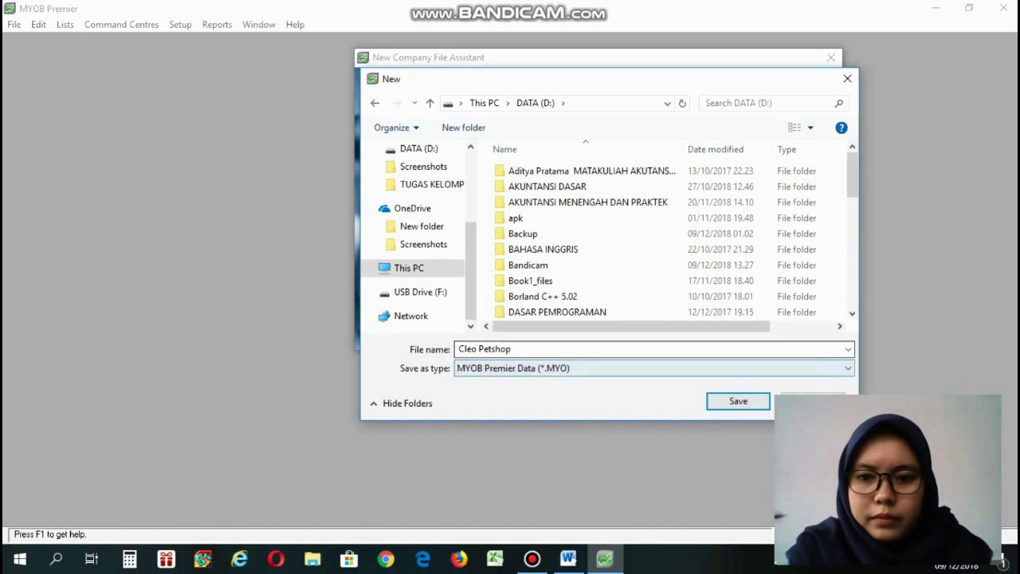
click(724, 398)
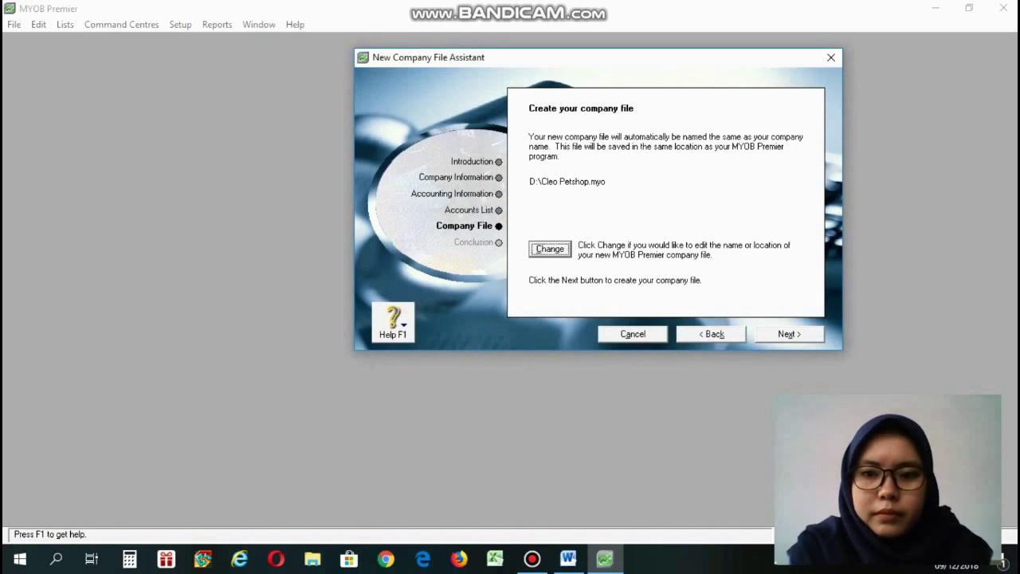
Create the Cleo Petshop company file and go to its Command Centre.
click(788, 334)
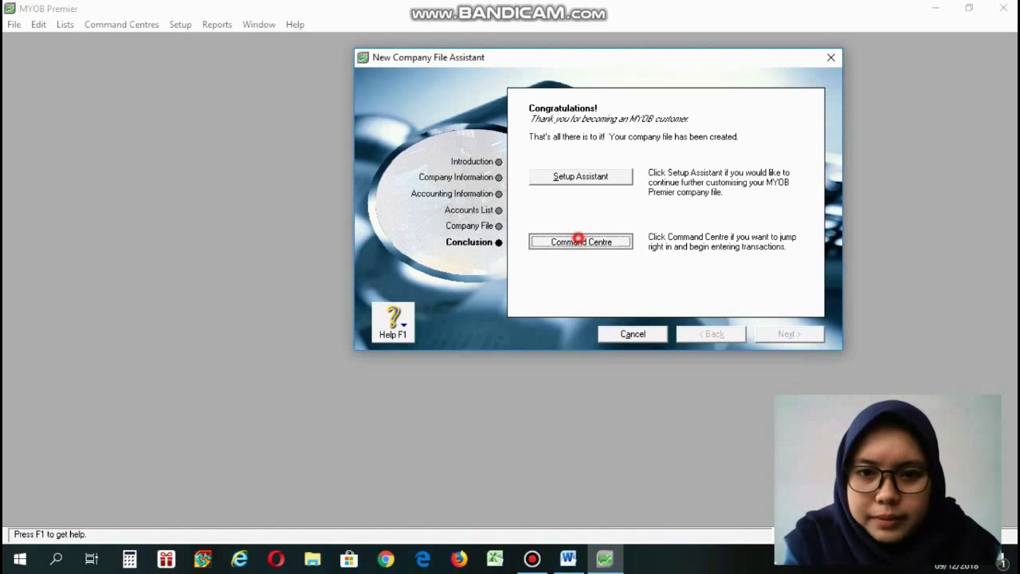
click(581, 241)
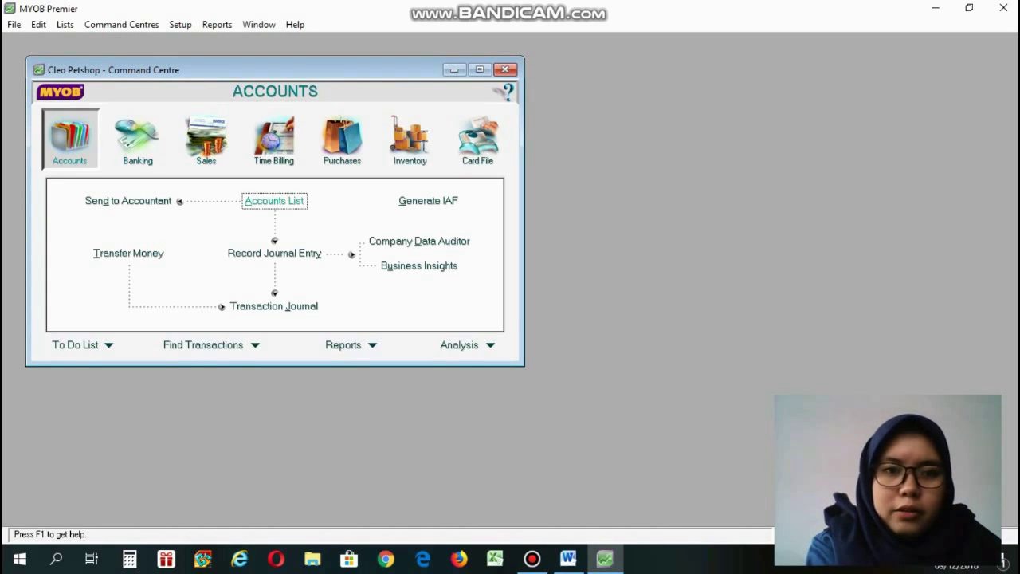
Create Bank account 1-1100 named Kas in the Accounts List.
click(284, 202)
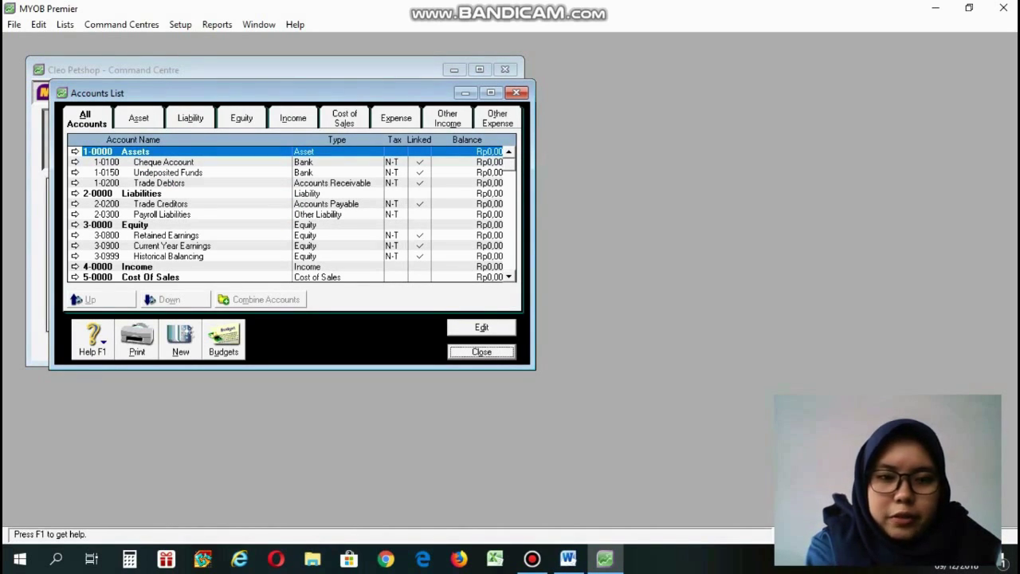
click(179, 339)
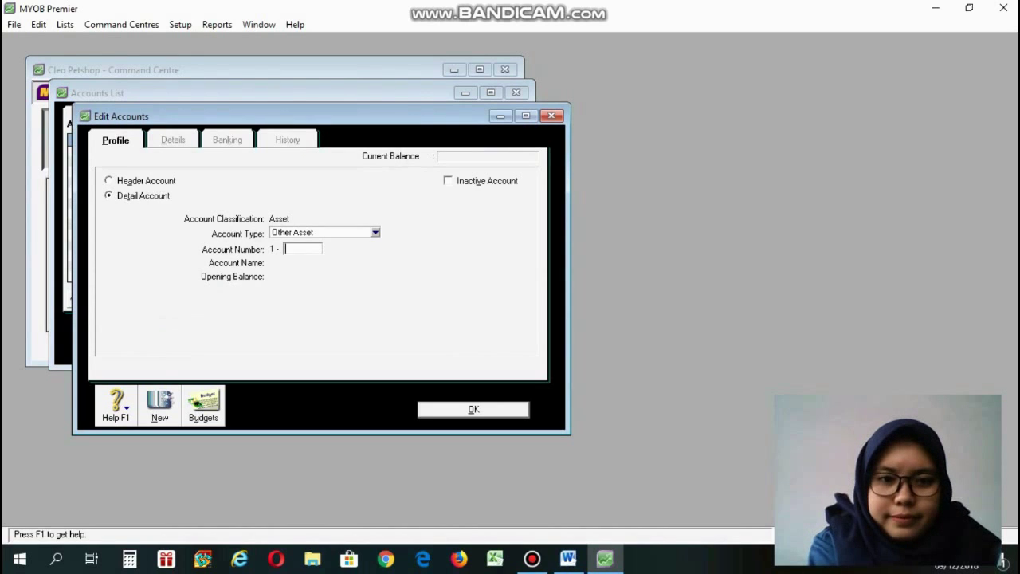
click(567, 559)
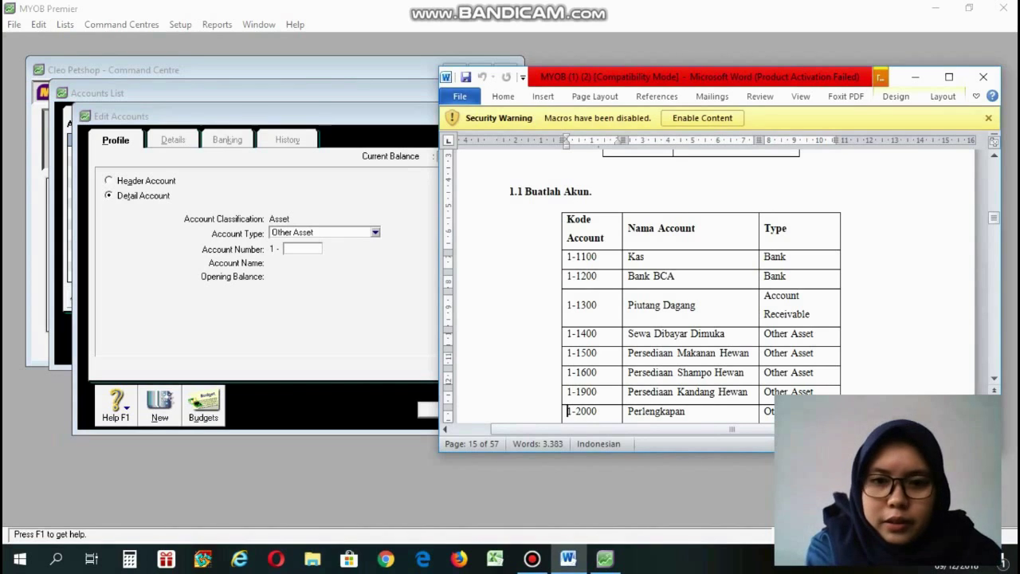
click(307, 231)
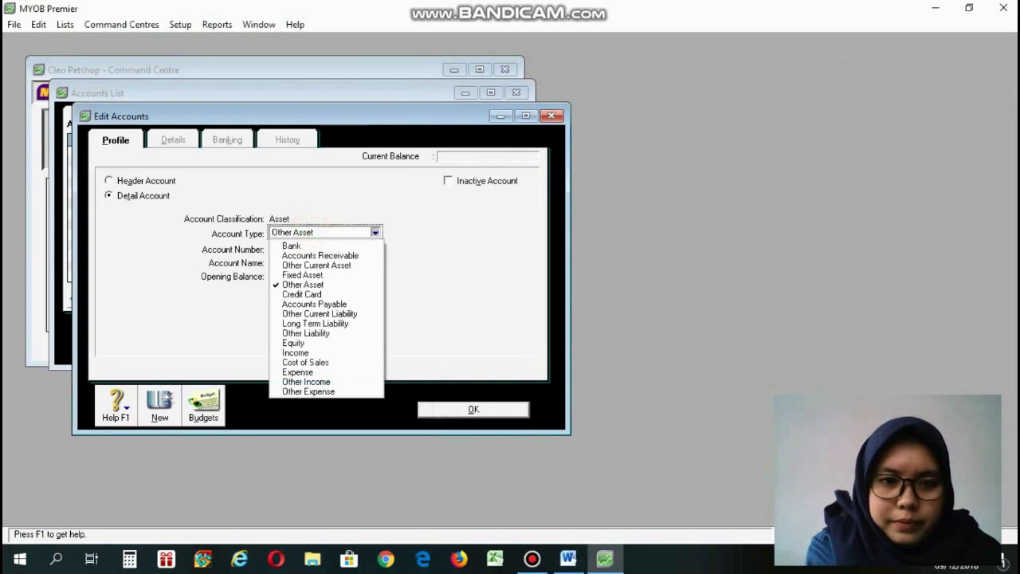
click(292, 245)
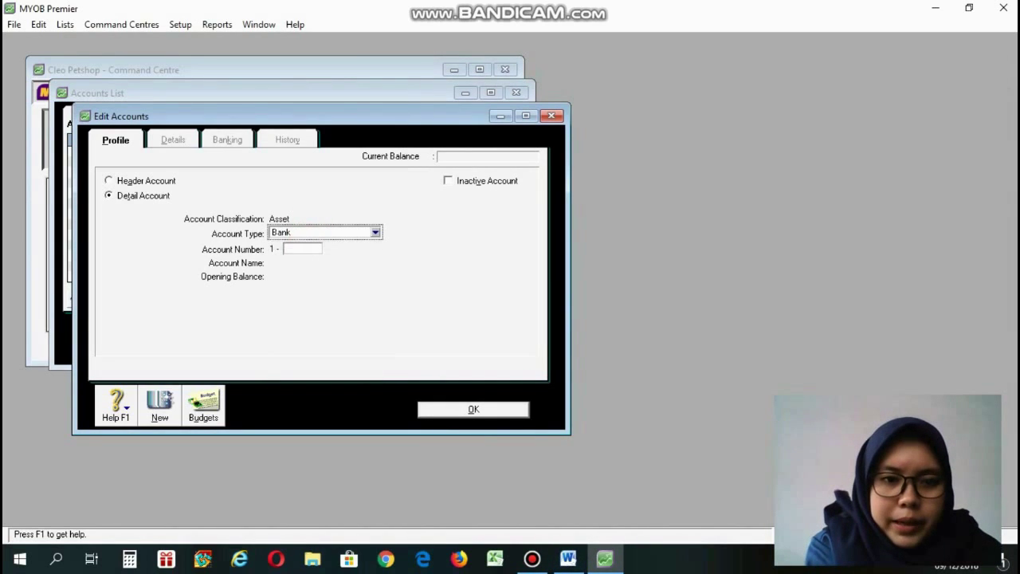
click(299, 249)
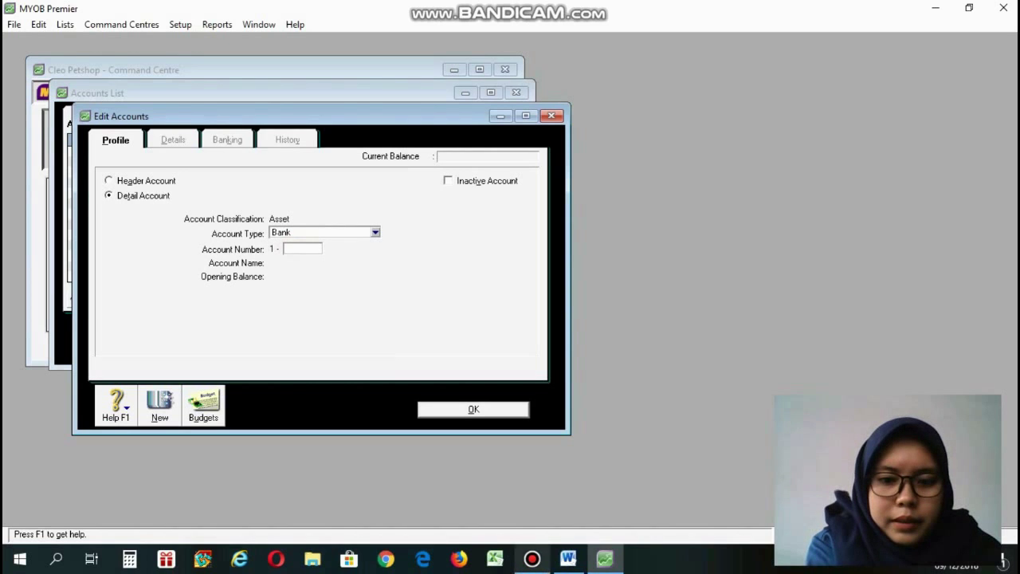
mouse_move(533, 558)
click(569, 559)
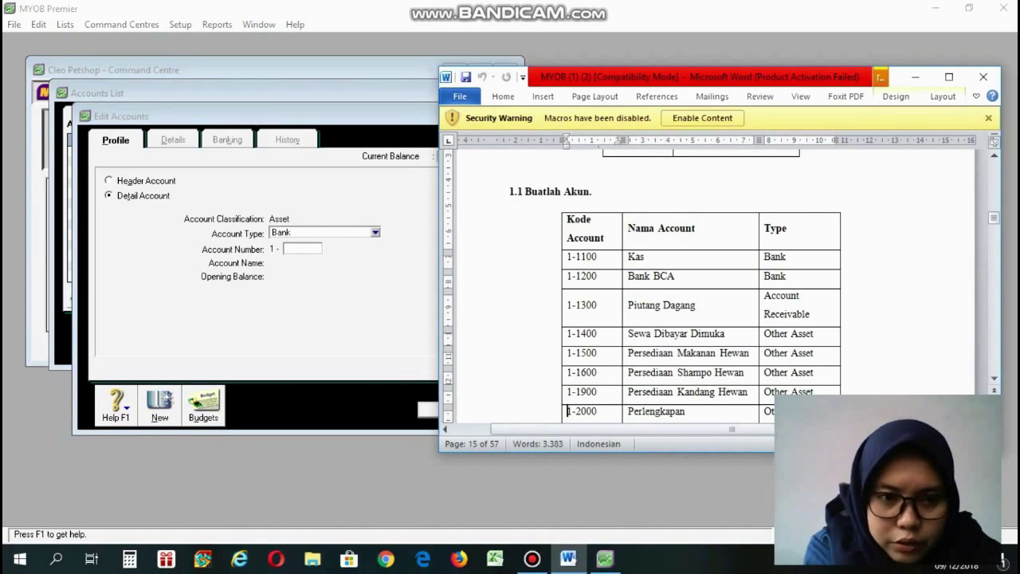
click(299, 248)
text(1)
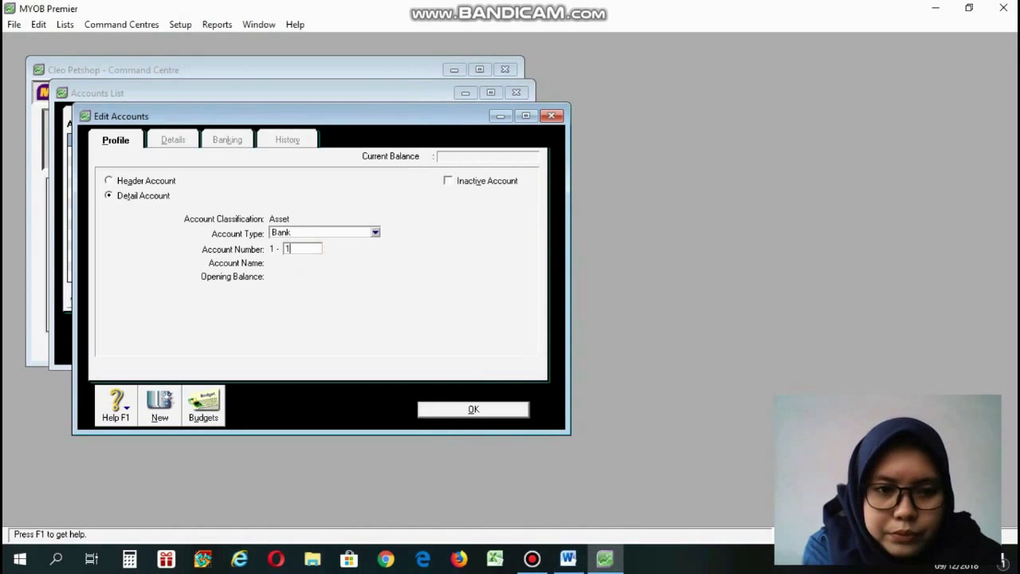
text(100)
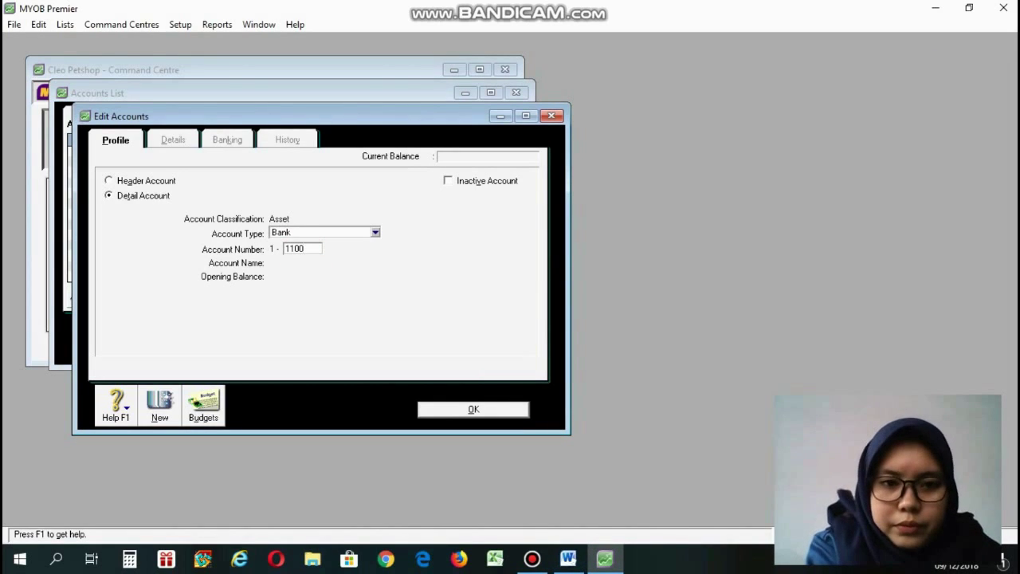
key(Tab)
text(K)
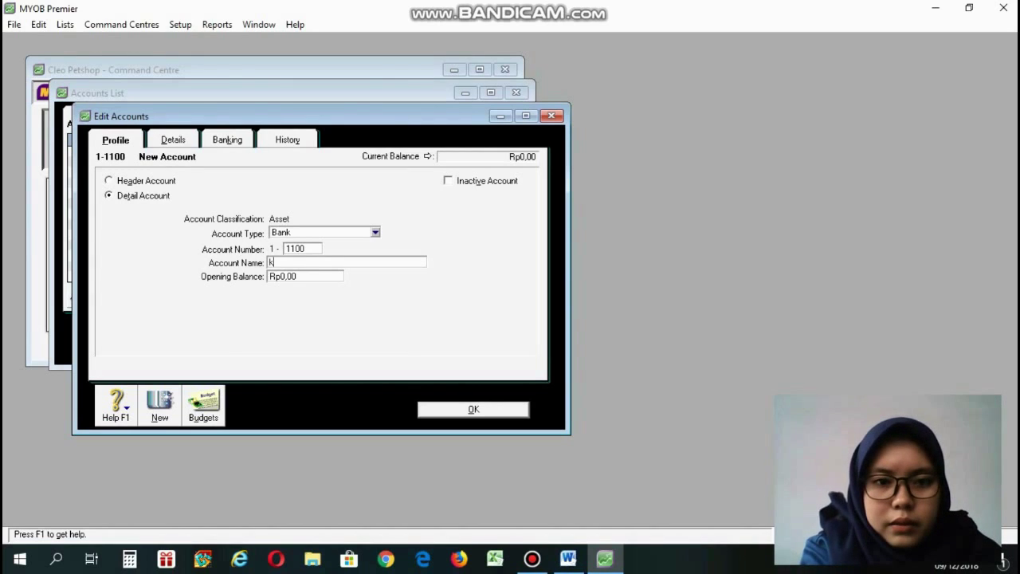
text(a)
key(BackSpace)
key(BackSpace)
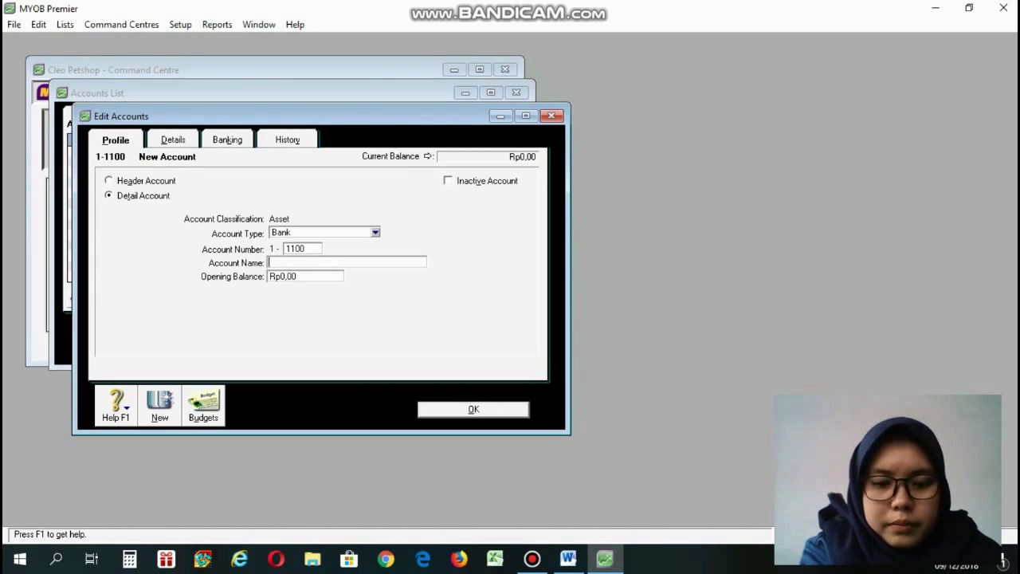
text(Kas)
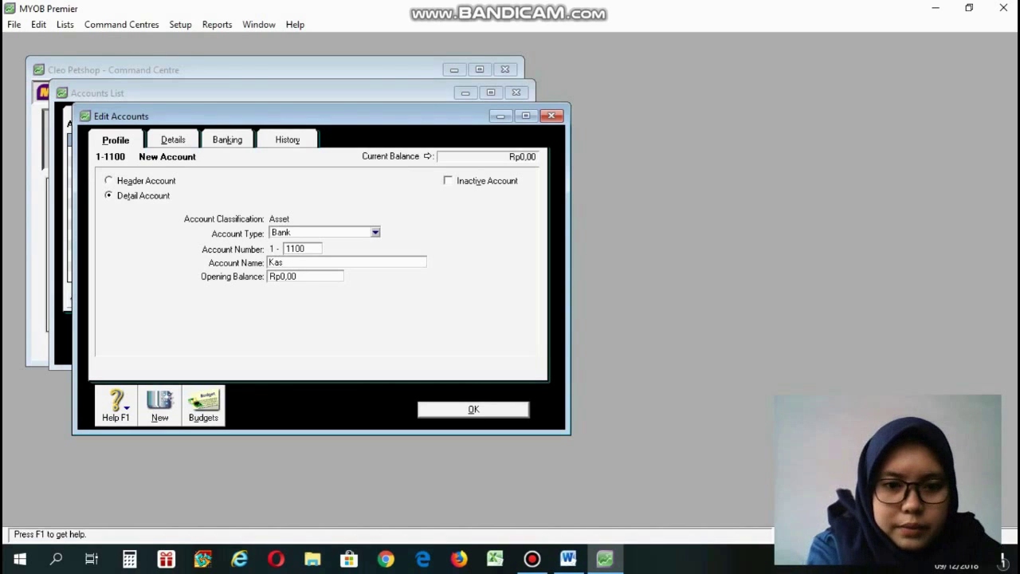
key(Return)
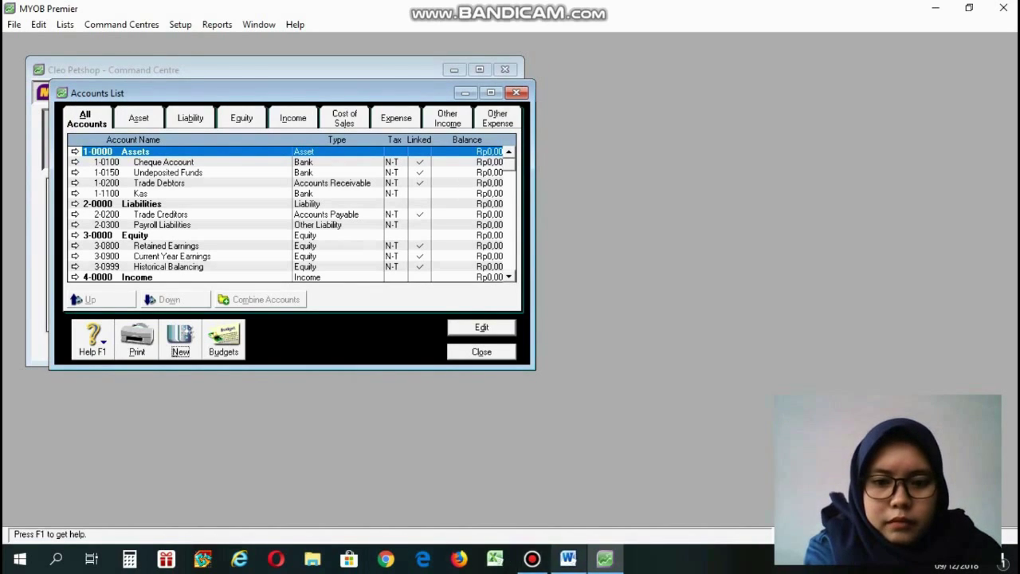
Add a second Bank account, 1-1200 Bank BCA.
click(568, 559)
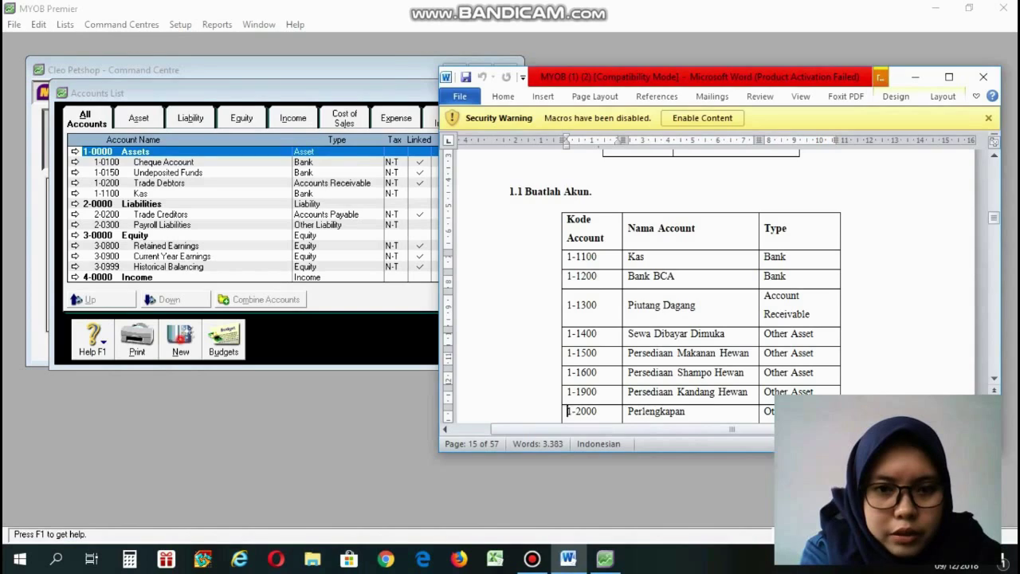
click(180, 339)
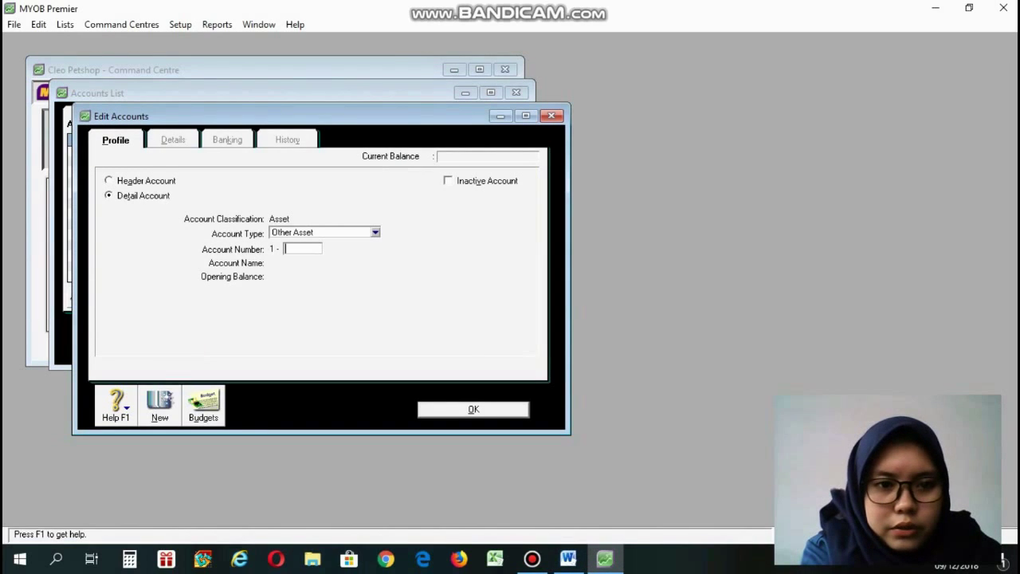
click(330, 231)
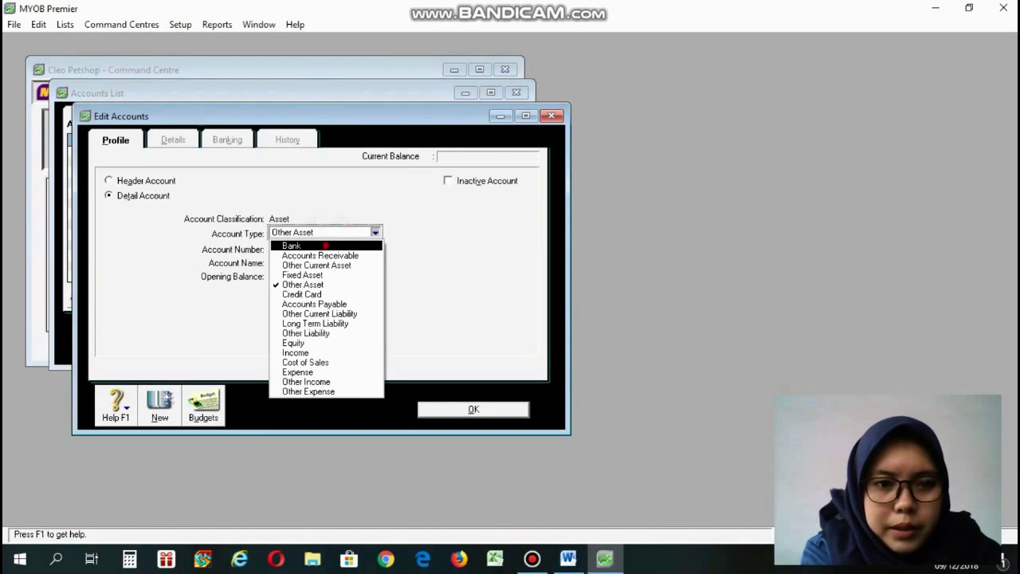
click(326, 246)
click(309, 248)
text(1200)
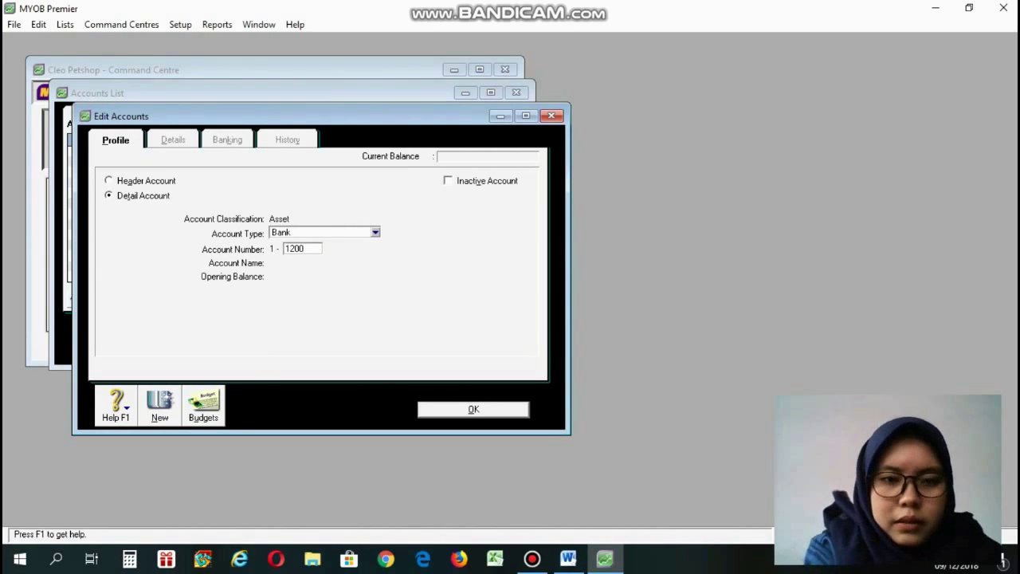
key(Tab)
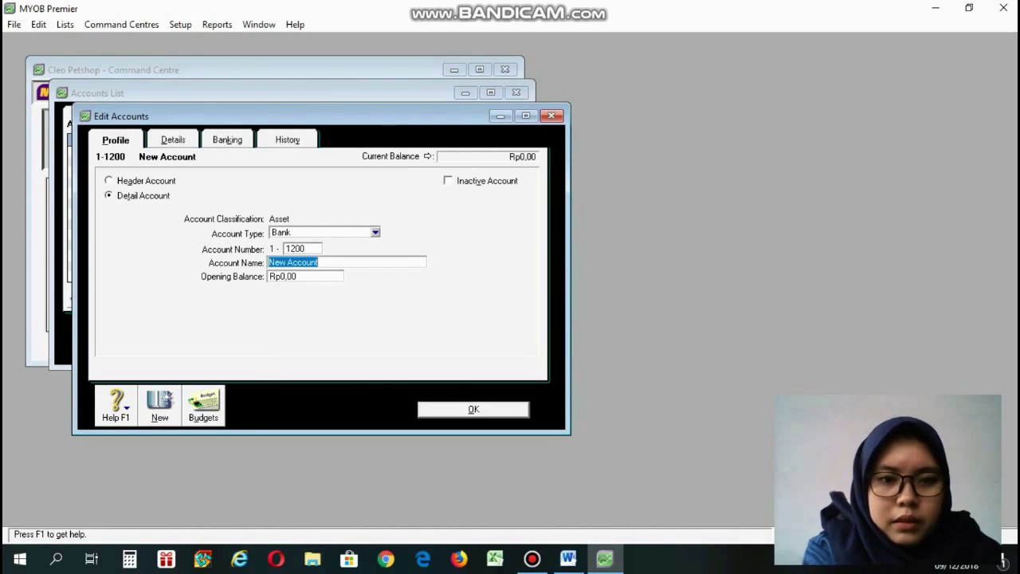
text(b)
key(BackSpace)
text(B)
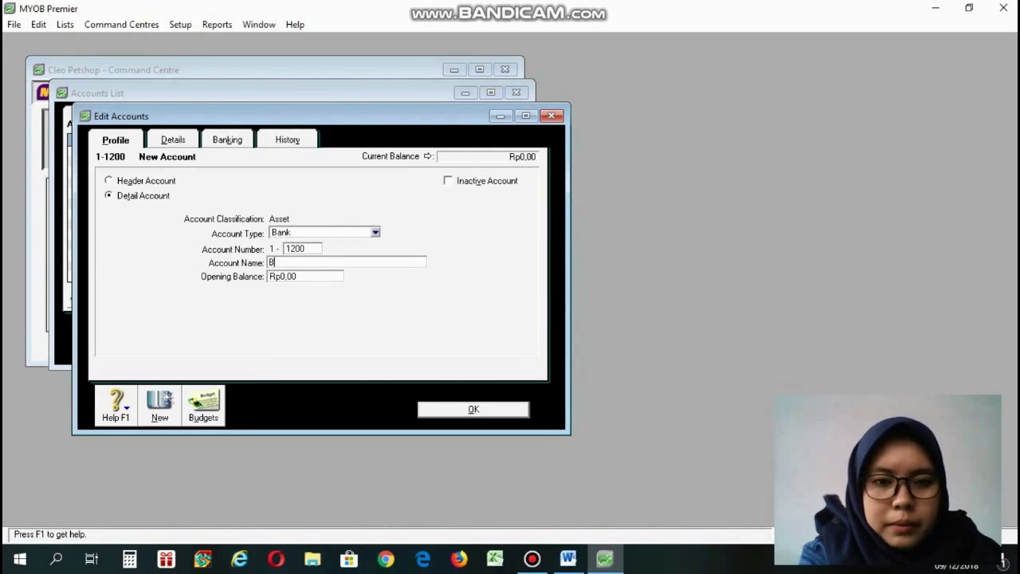
text(ank BCA)
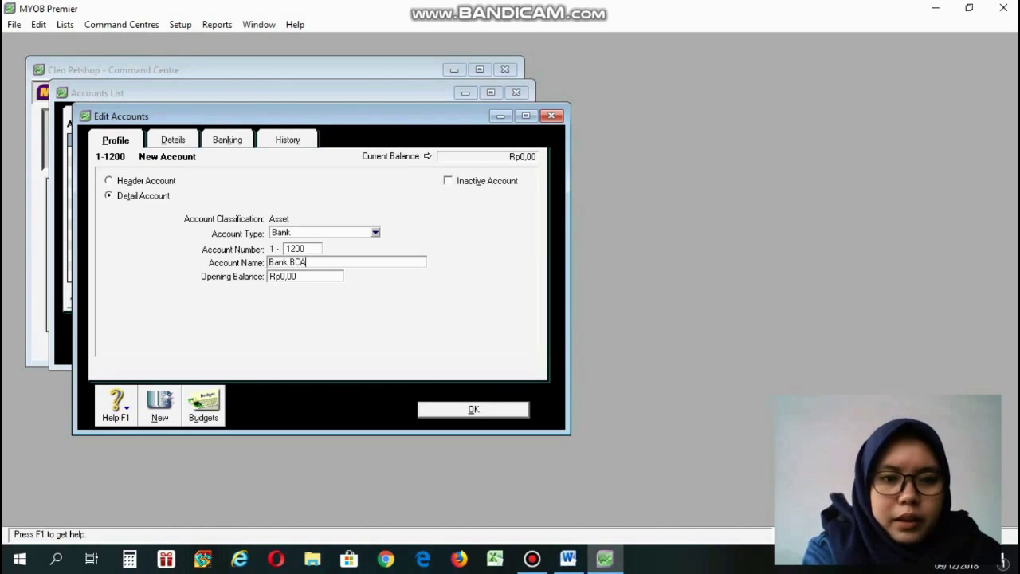
click(458, 408)
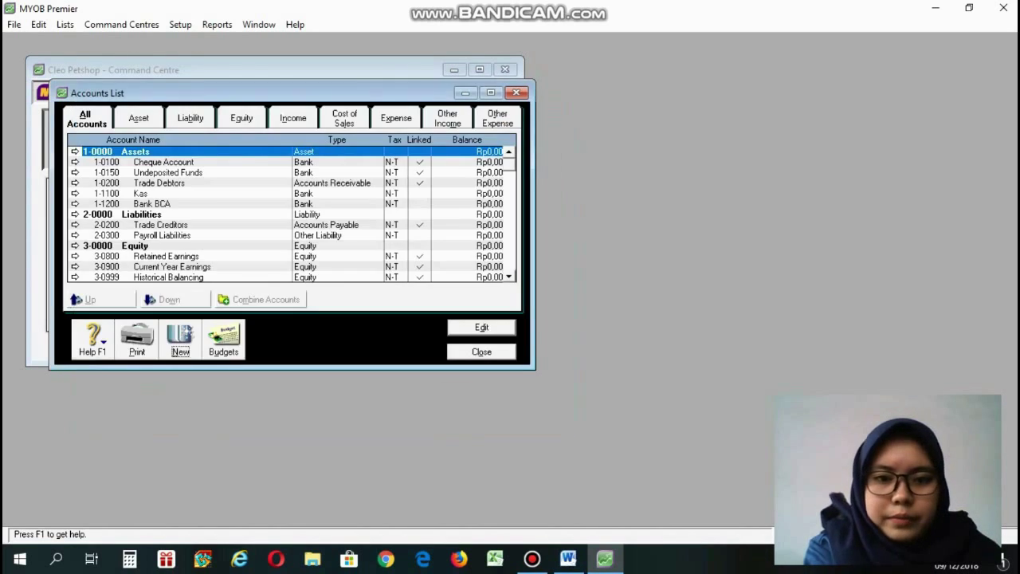
Close the Accounts List and open the Tax Code List.
key(Escape)
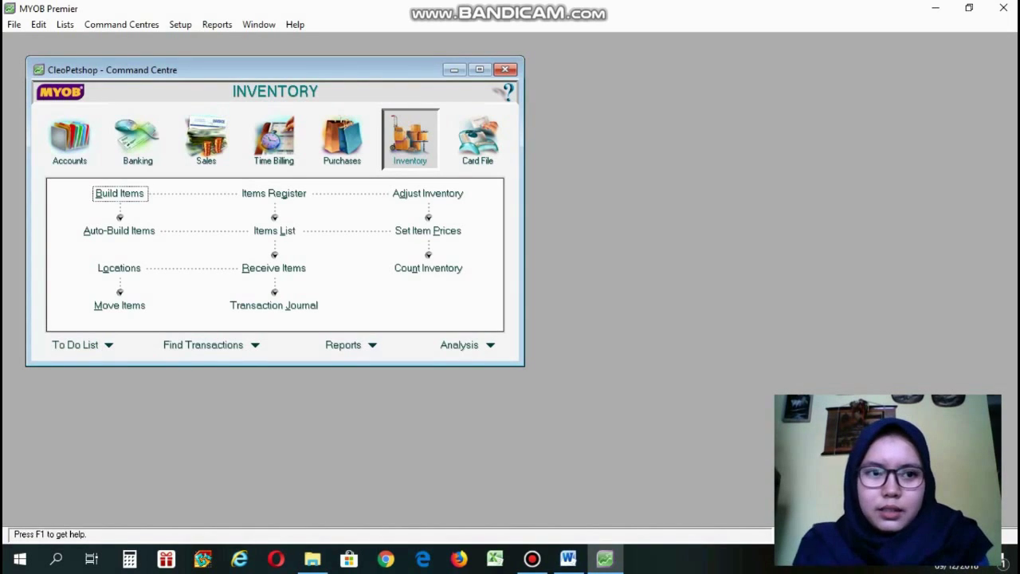
click(66, 25)
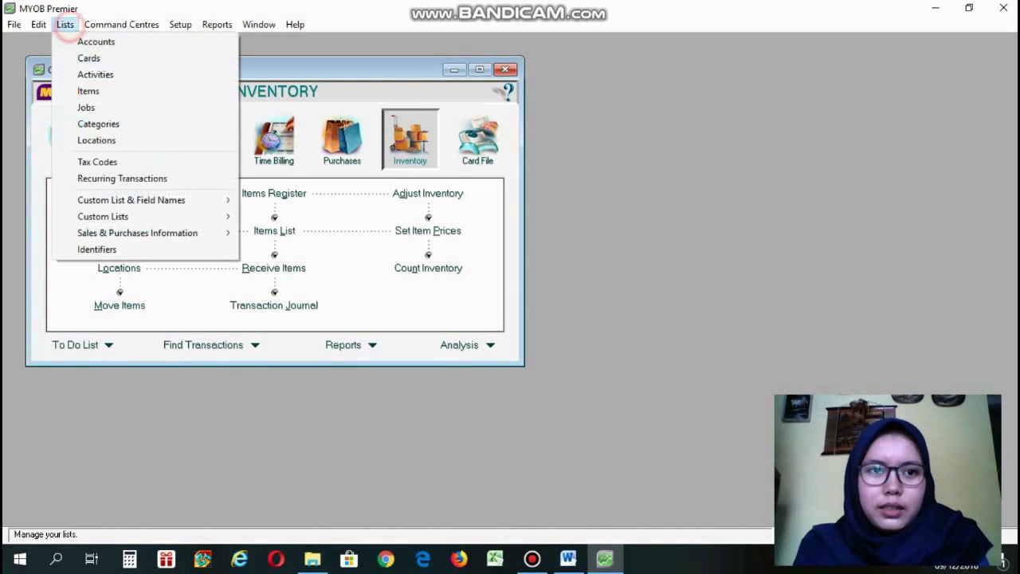
click(136, 161)
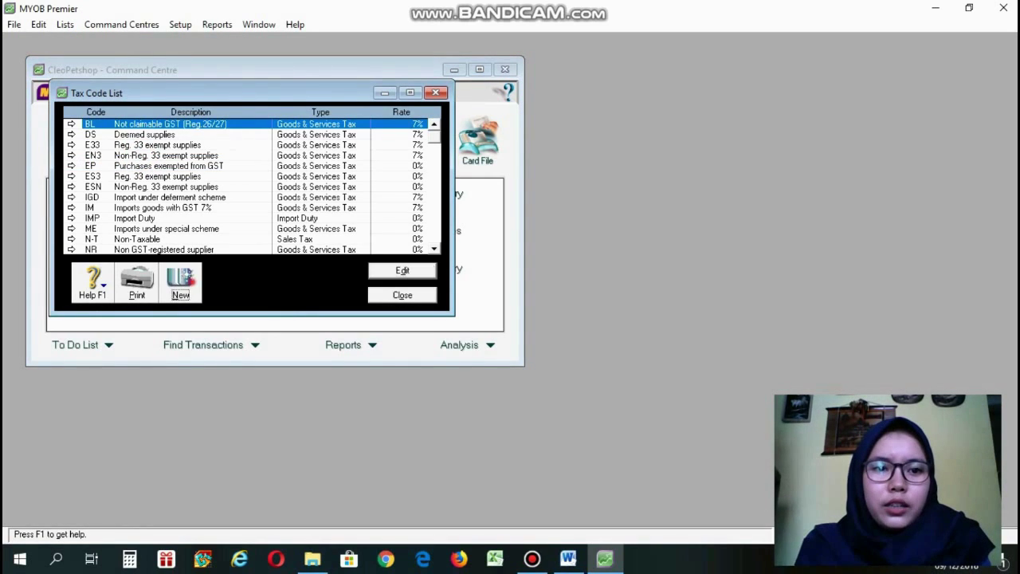
key(alt+n)
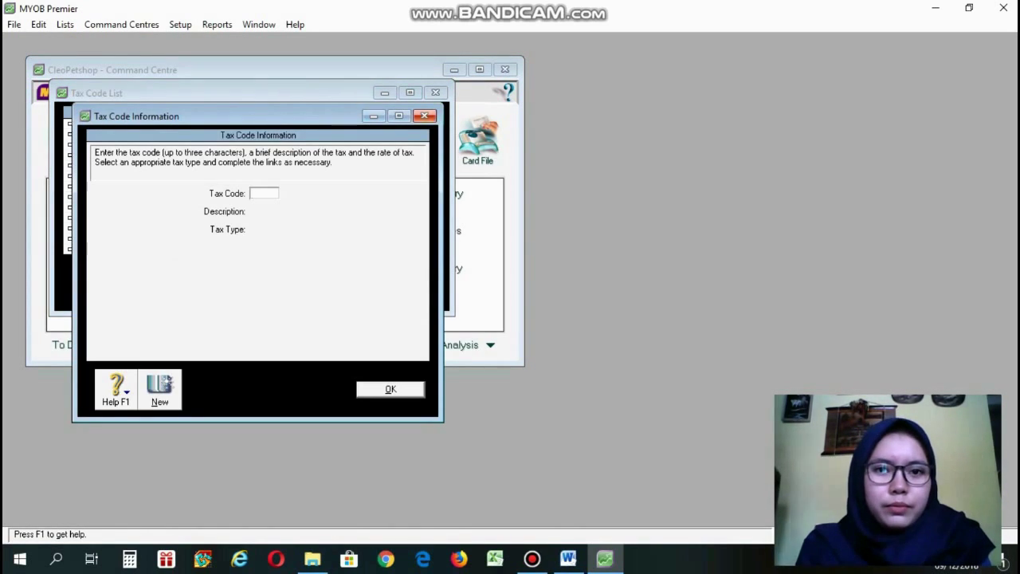
key(Escape)
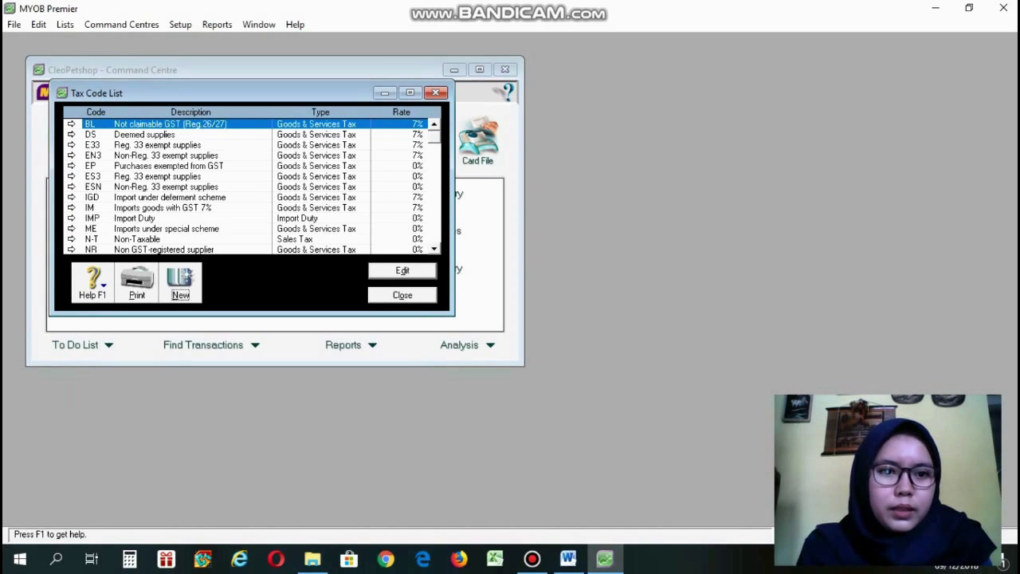
Edit the PPN tax code as Goods & Services Tax at a 10% rate and save it.
scroll(261, 187, down, 3)
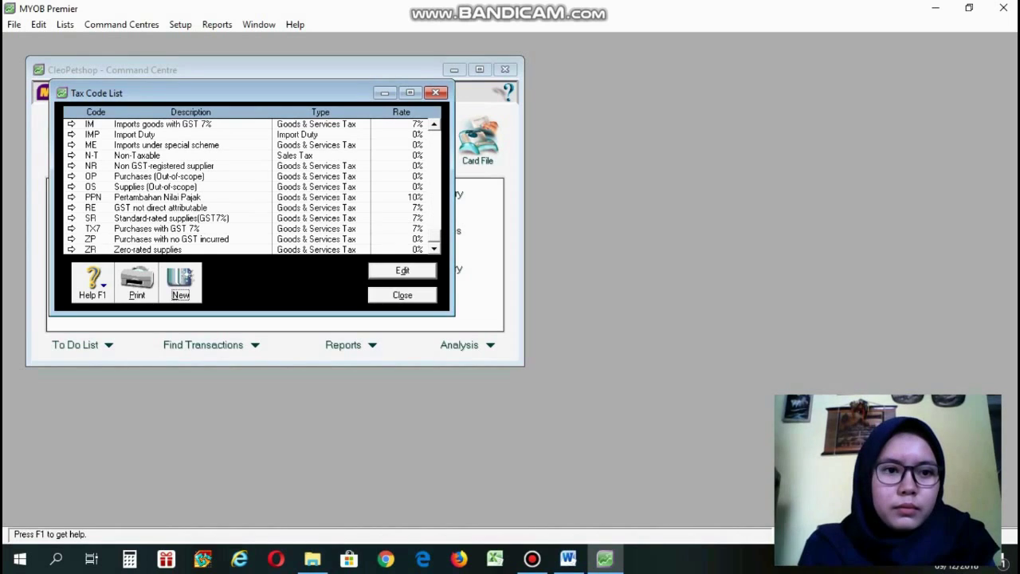
double_click(137, 198)
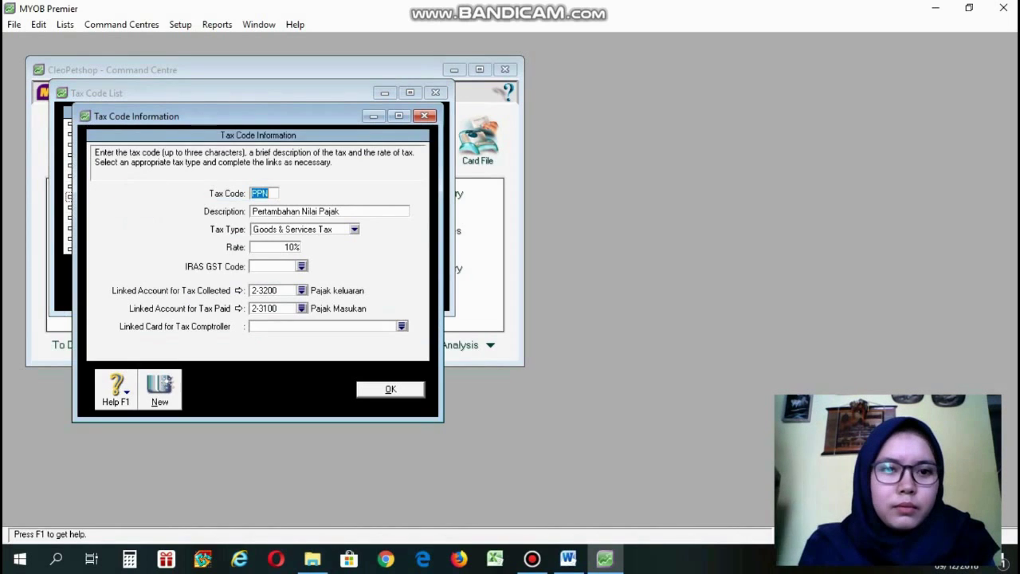
click(271, 194)
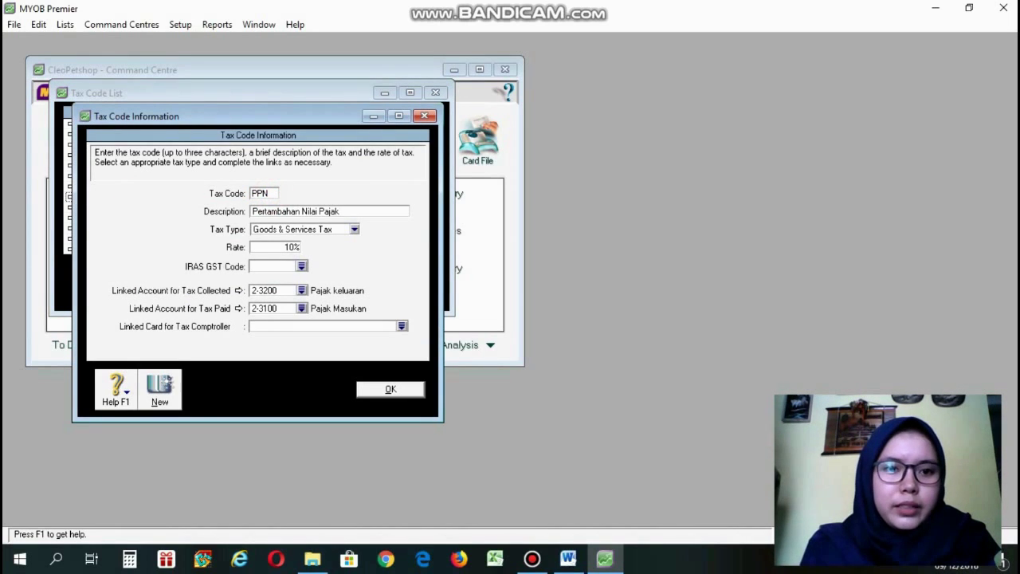
double_click(302, 212)
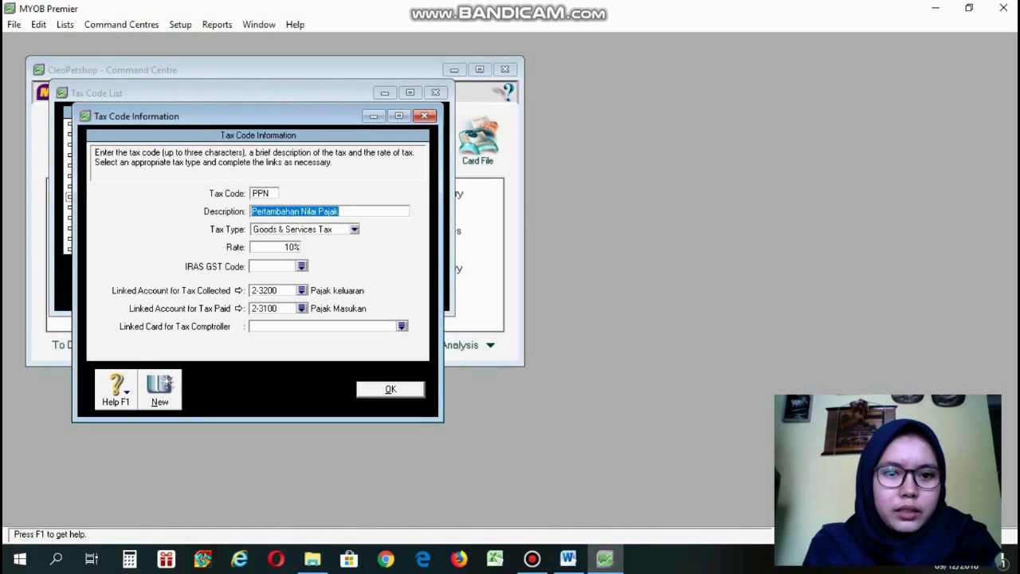
click(354, 229)
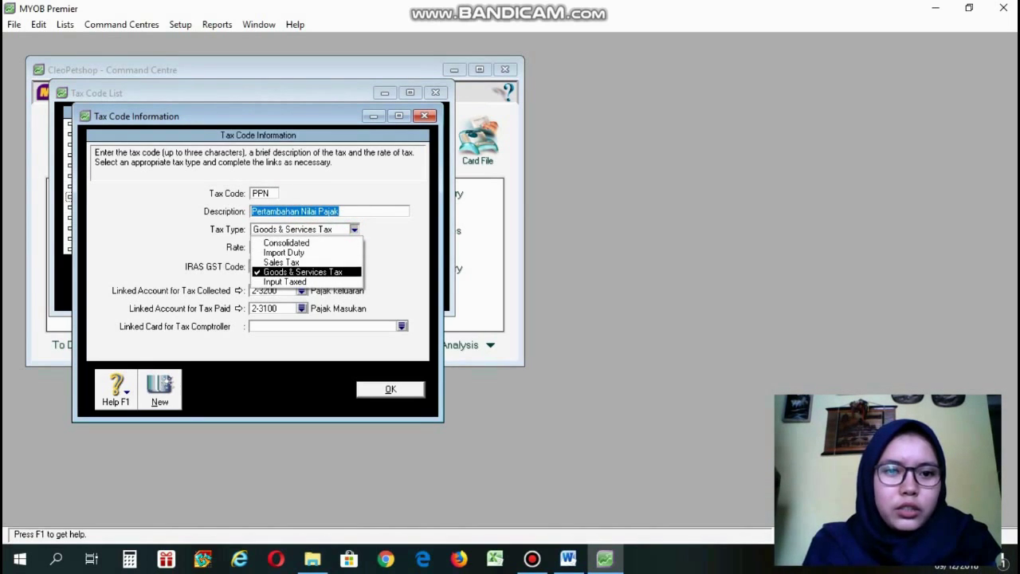
click(337, 271)
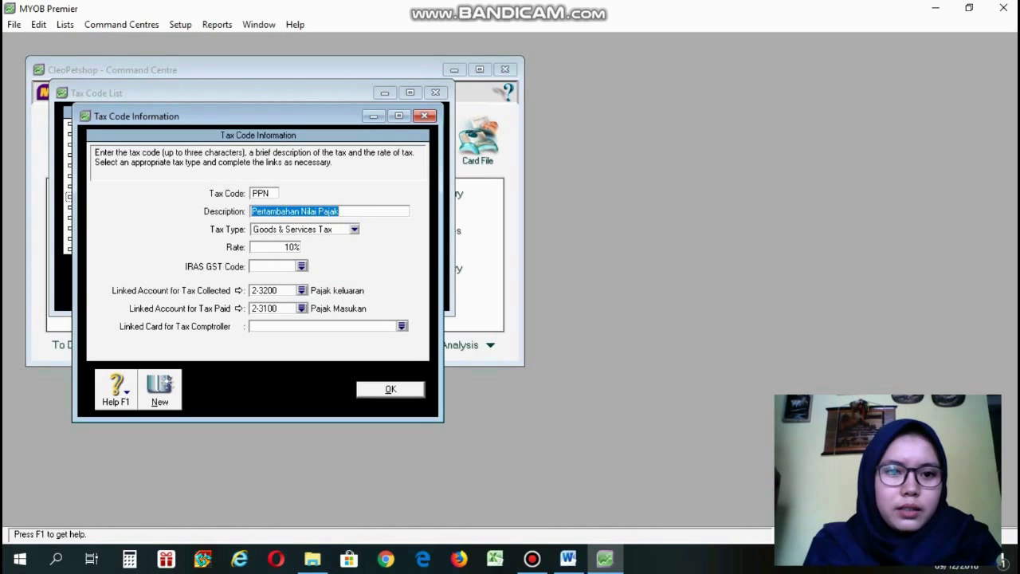
click(290, 248)
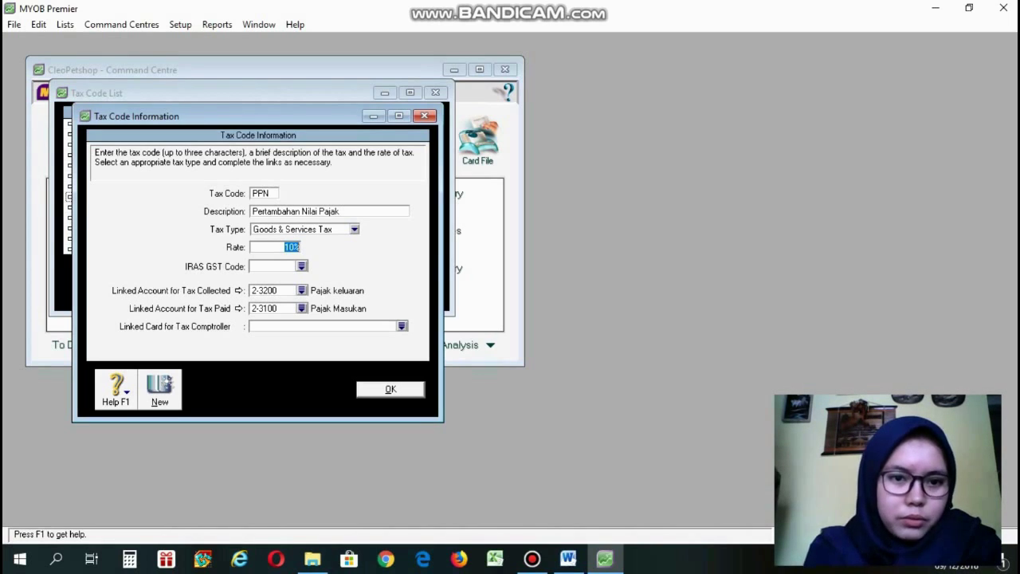
click(379, 389)
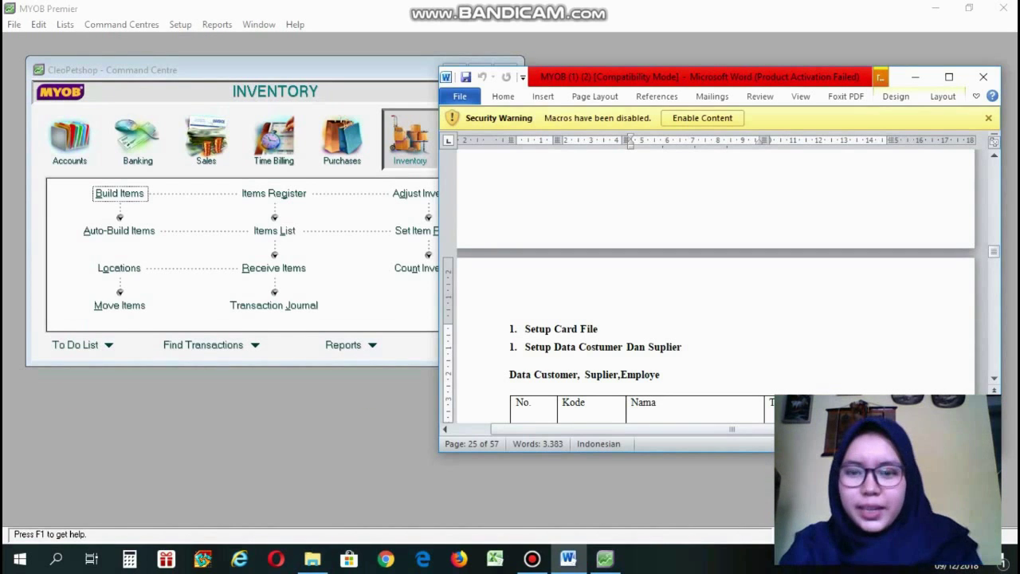
Review the card file section in the Word guide and open the Cards List in MYOB.
scroll(709, 307, down, 3)
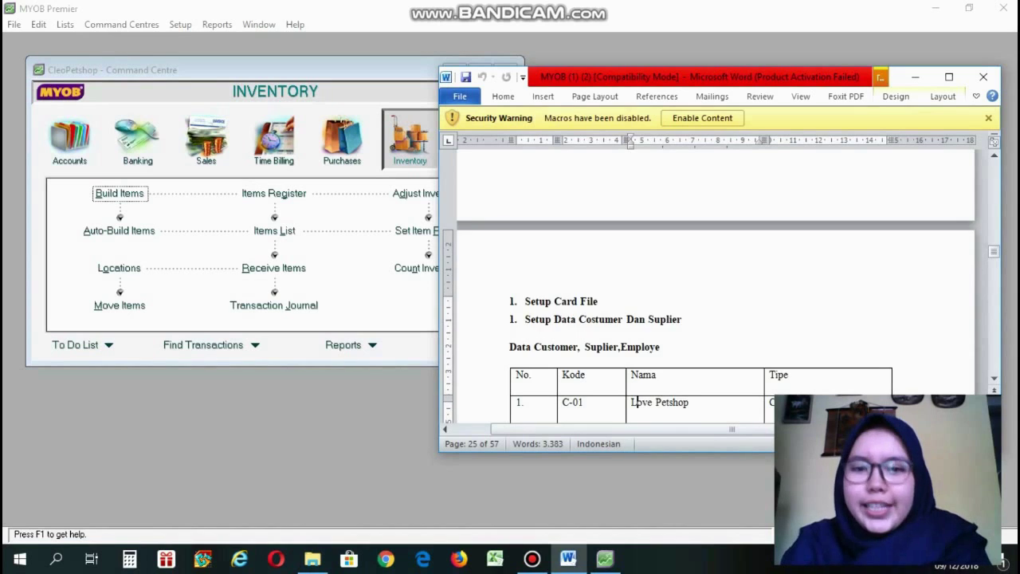
key(Down)
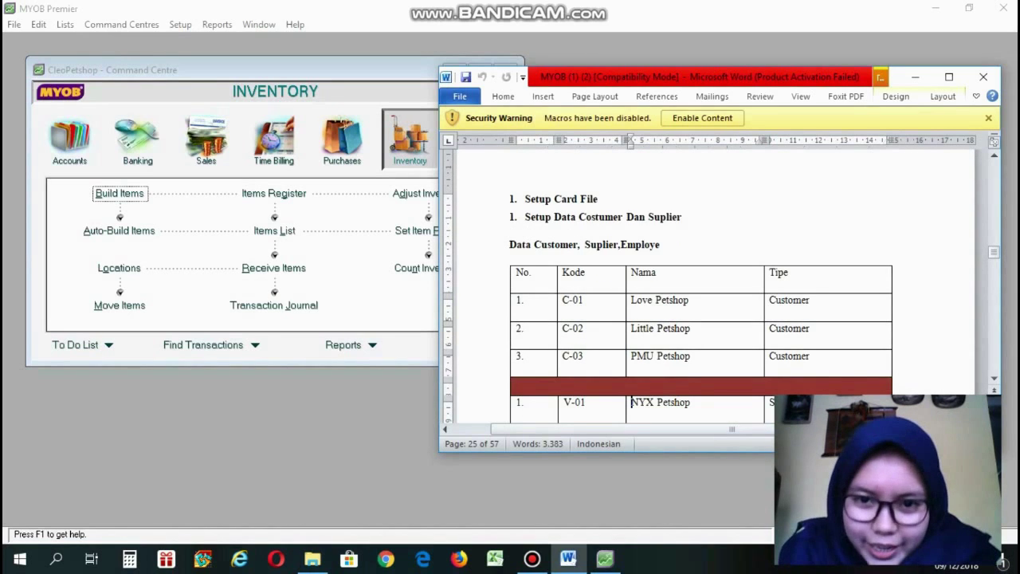
key(Down)
key(Down)
key(Down)
key(Down)
key(Down)
key(Down)
key(Down)
key(Down)
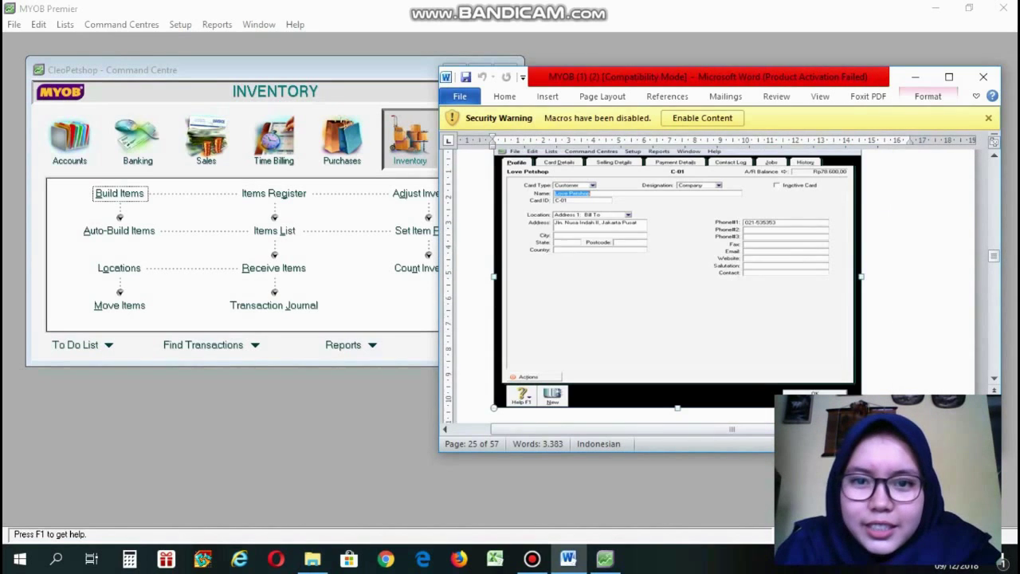
key(Up)
key(Up)
key(Up)
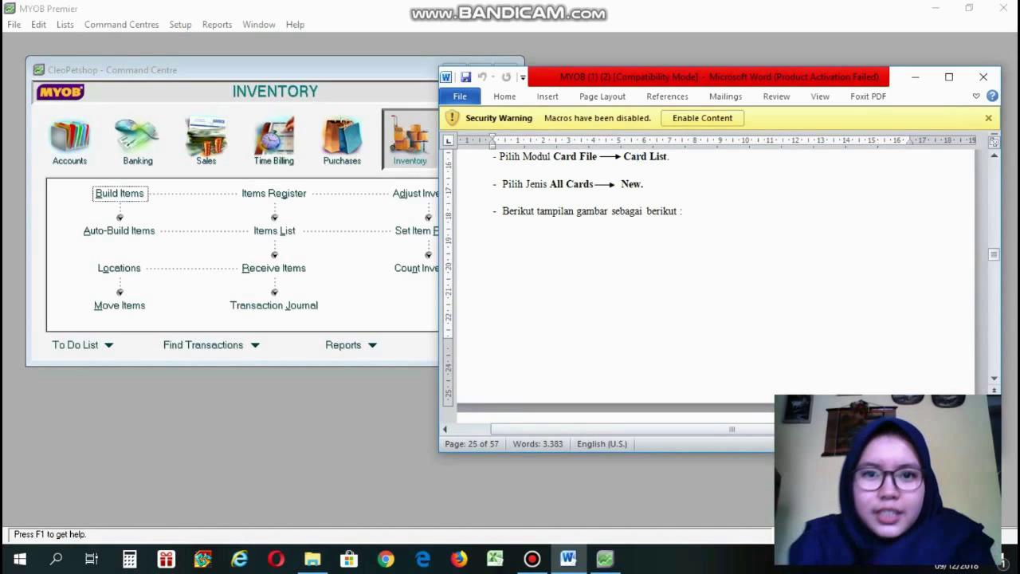
click(155, 410)
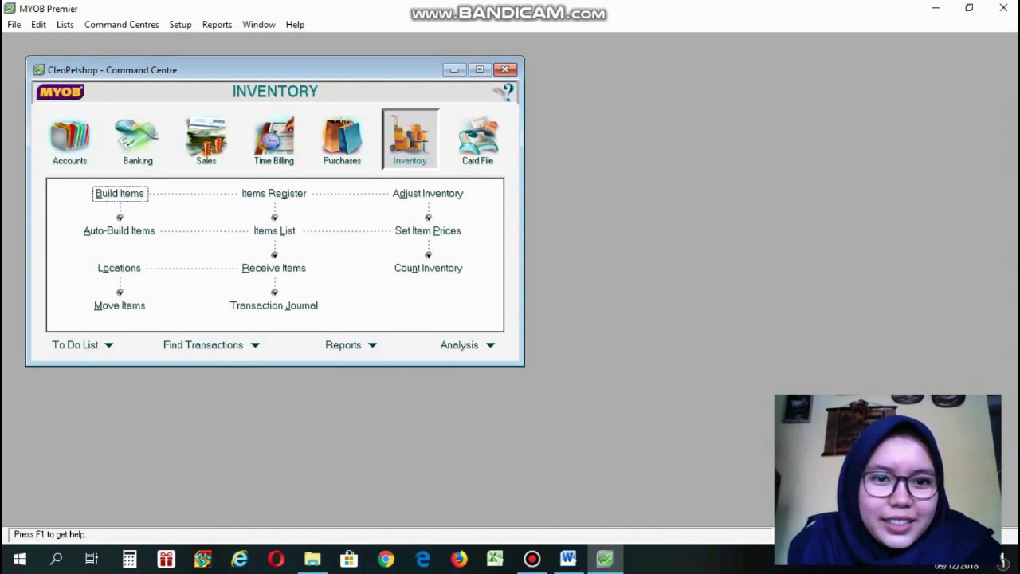
click(65, 24)
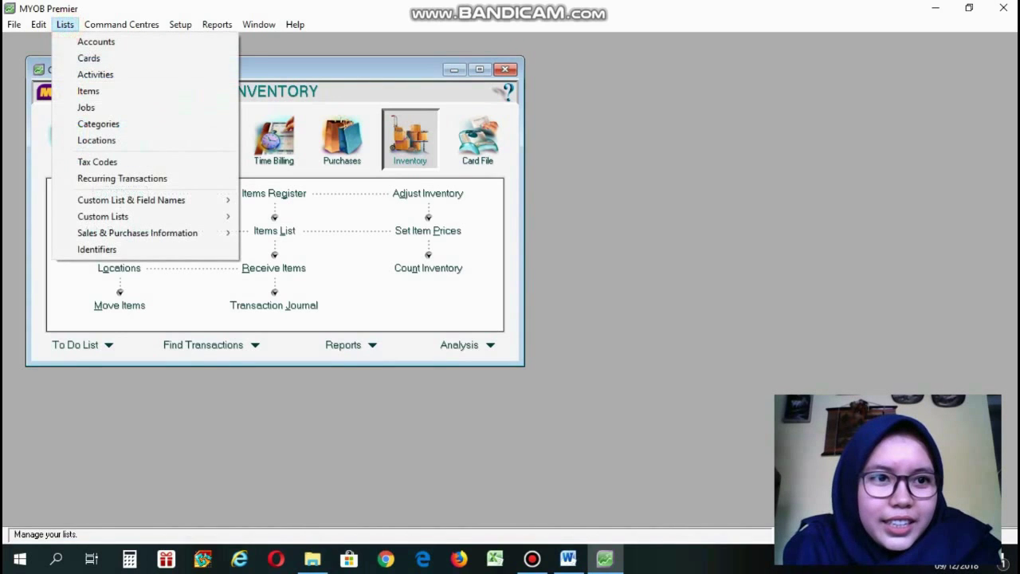
click(84, 57)
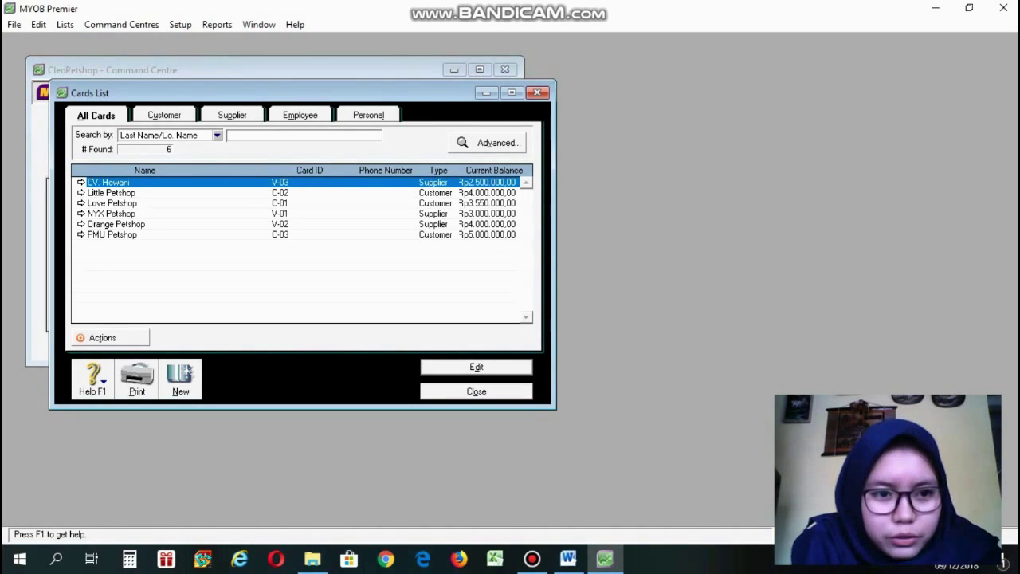
click(180, 379)
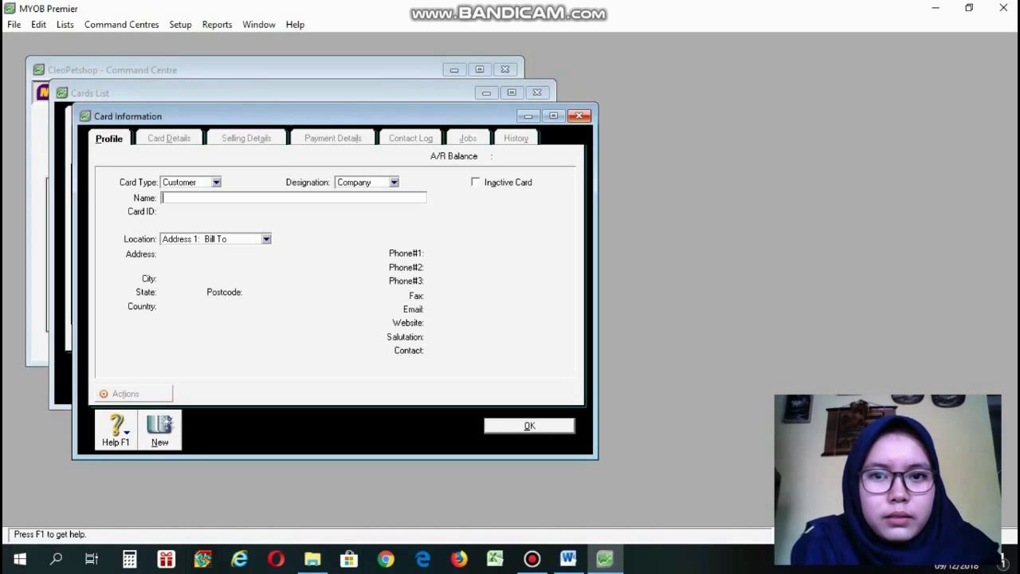
click(580, 116)
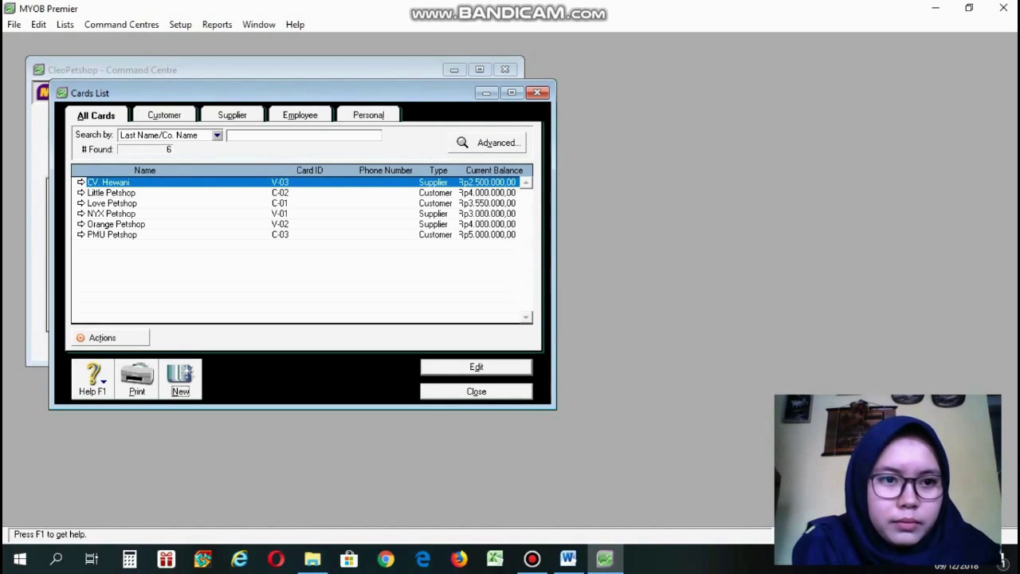
Verify CV. Hewani's card is type Supplier with card ID V-03, then close it.
double_click(128, 184)
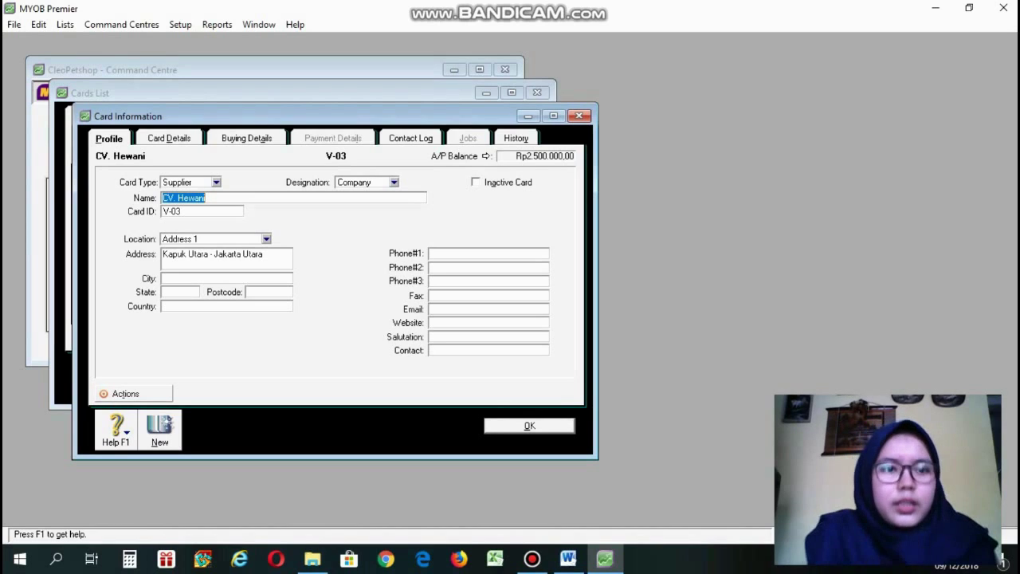
click(214, 182)
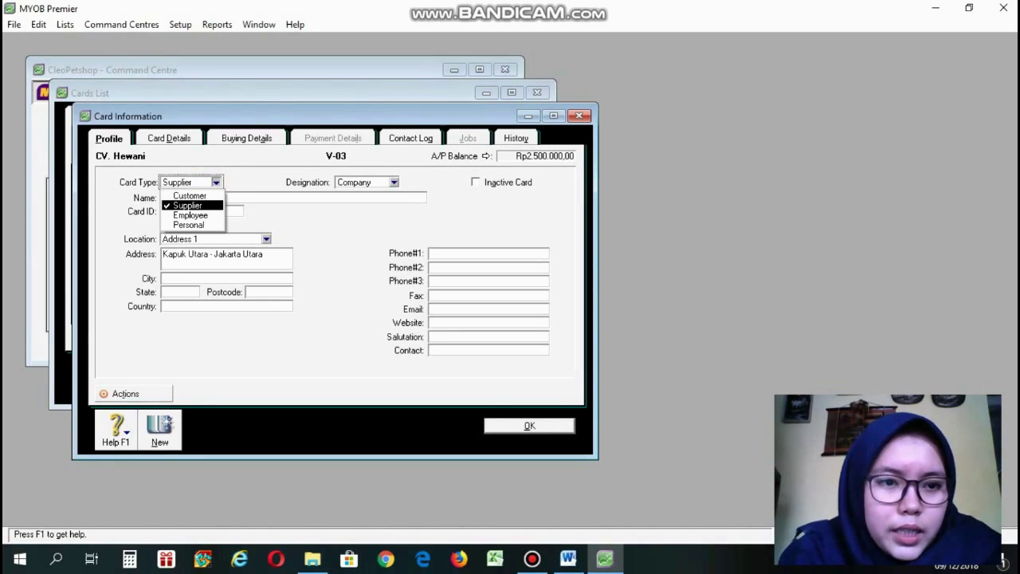
click(198, 204)
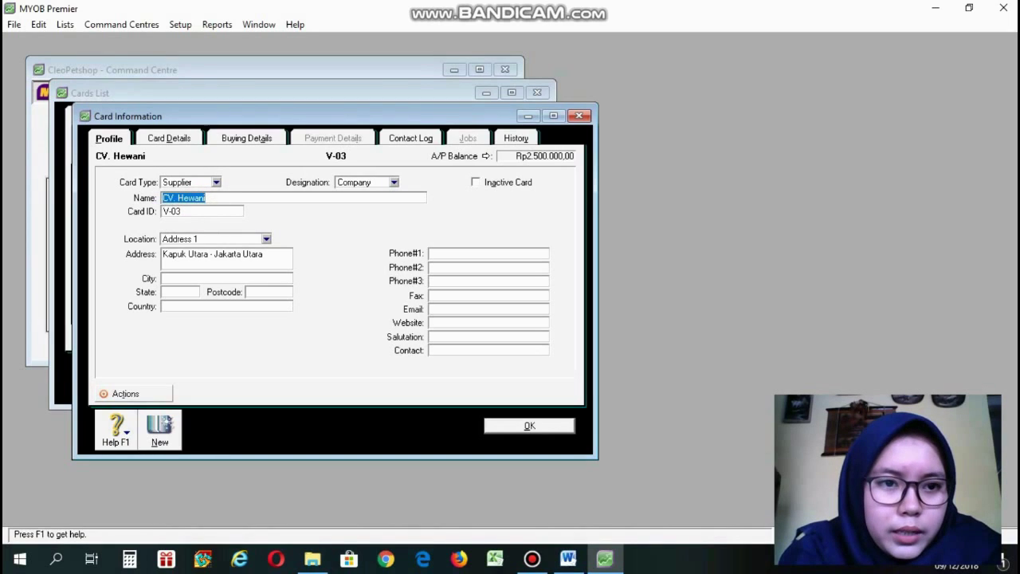
click(237, 198)
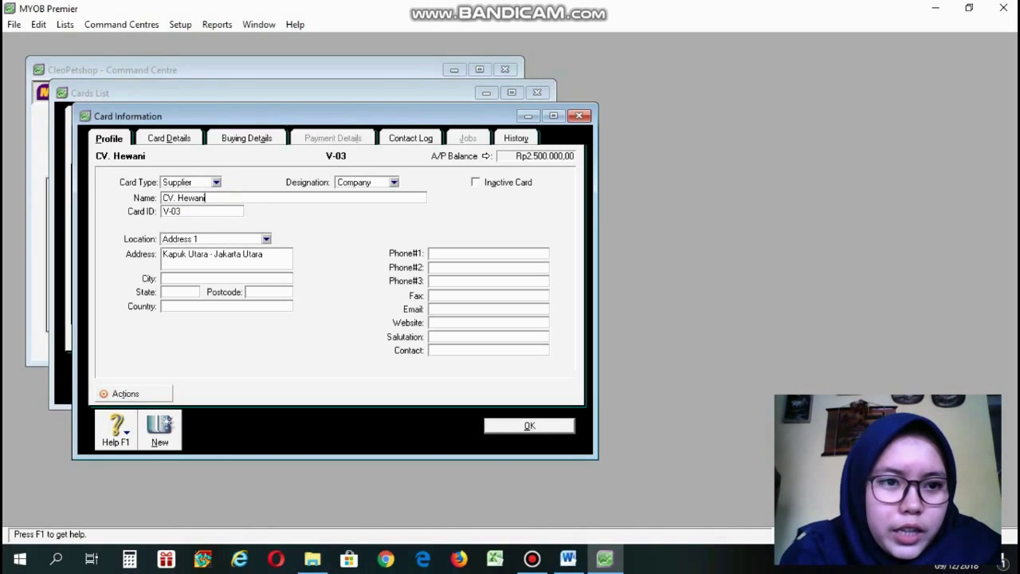
click(212, 211)
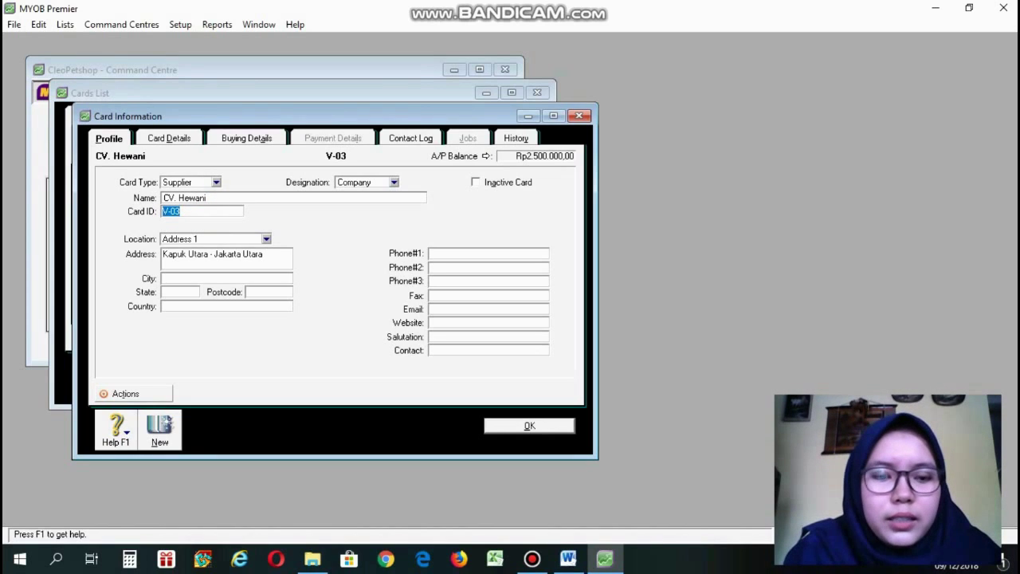
click(191, 211)
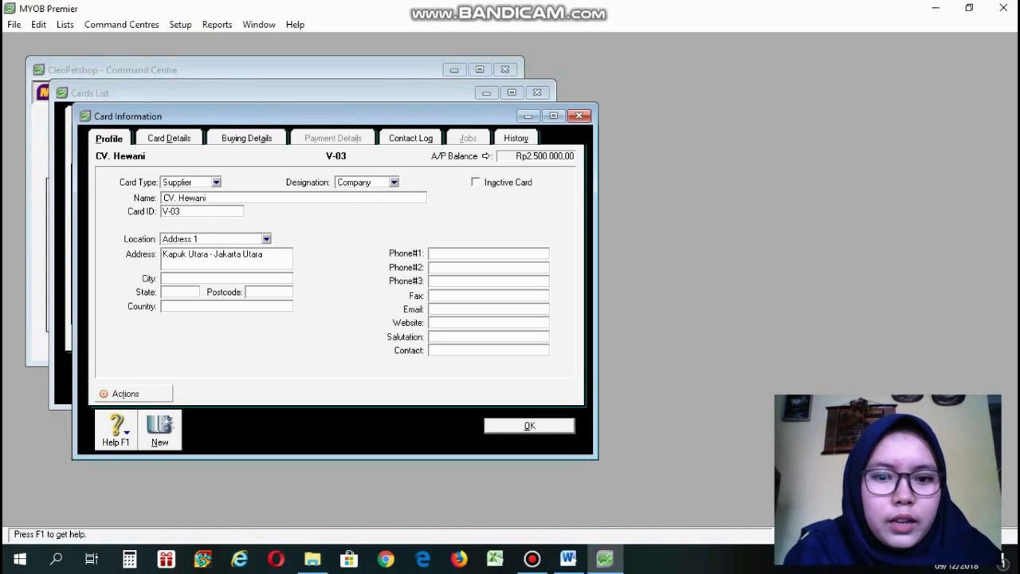
click(529, 426)
Open Customer opening balances and start a historical sale, dismissing the out-of-balance warning.
click(180, 24)
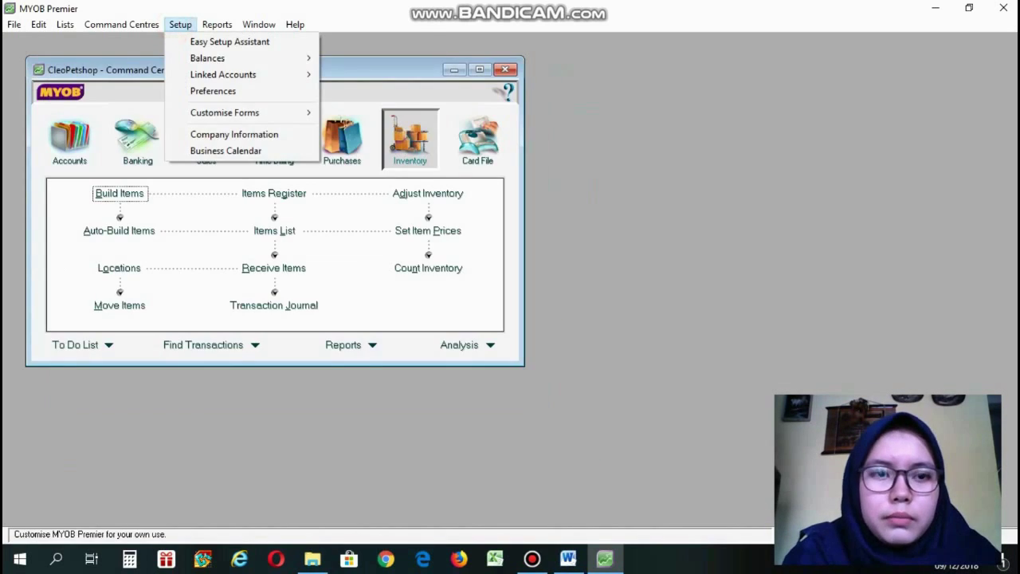
mouse_move(223, 74)
mouse_move(209, 58)
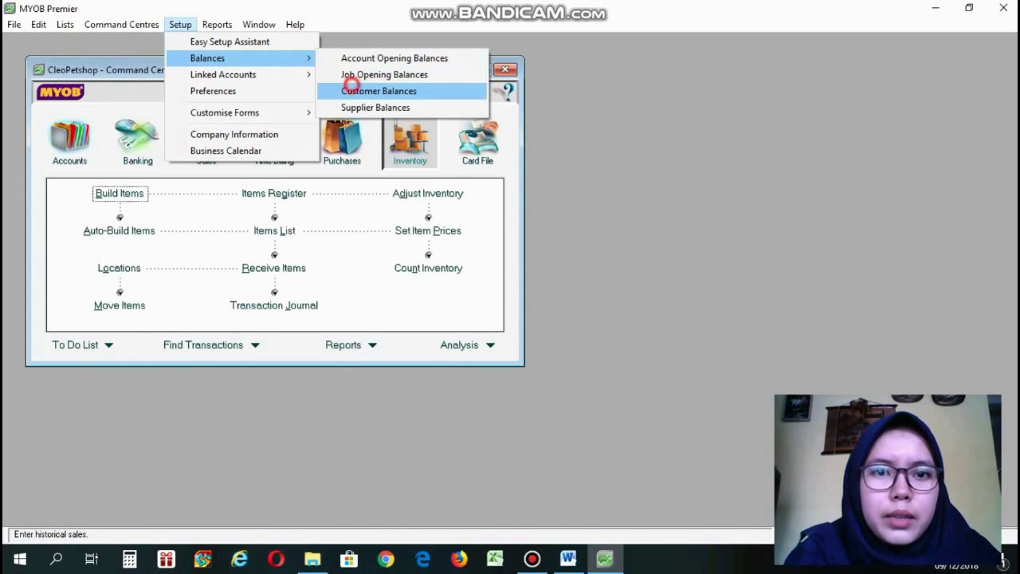
click(351, 90)
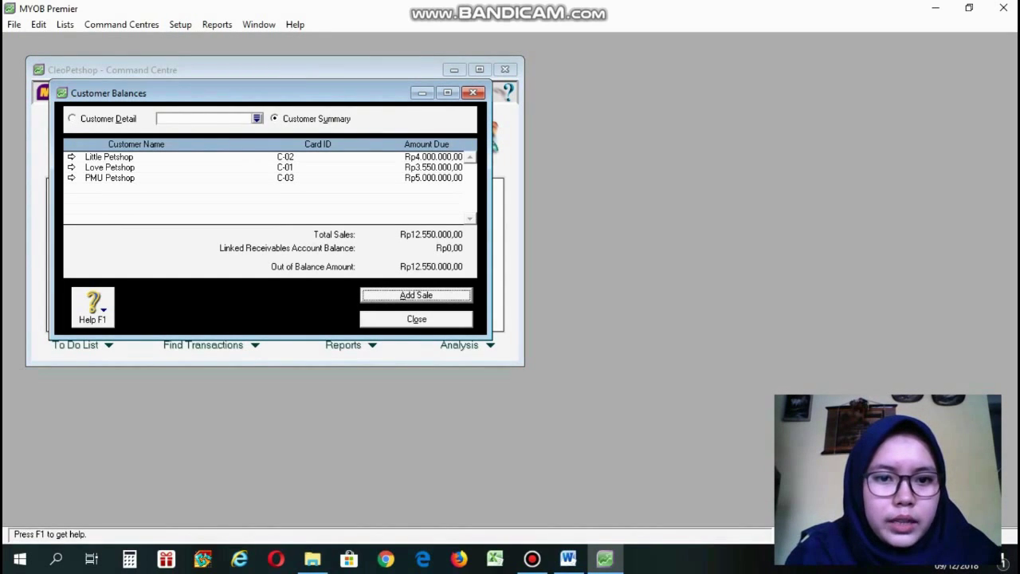
click(366, 295)
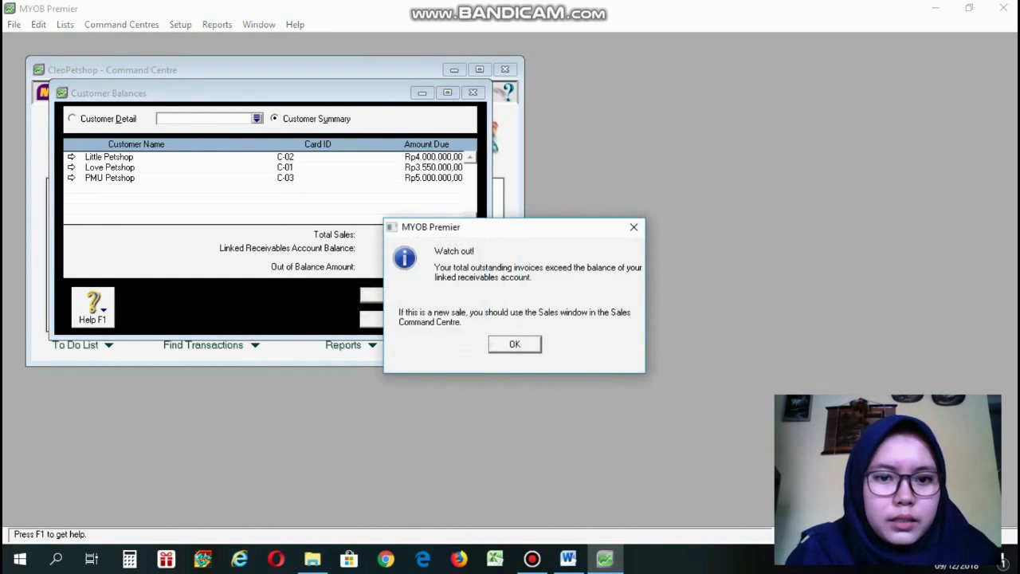
click(634, 227)
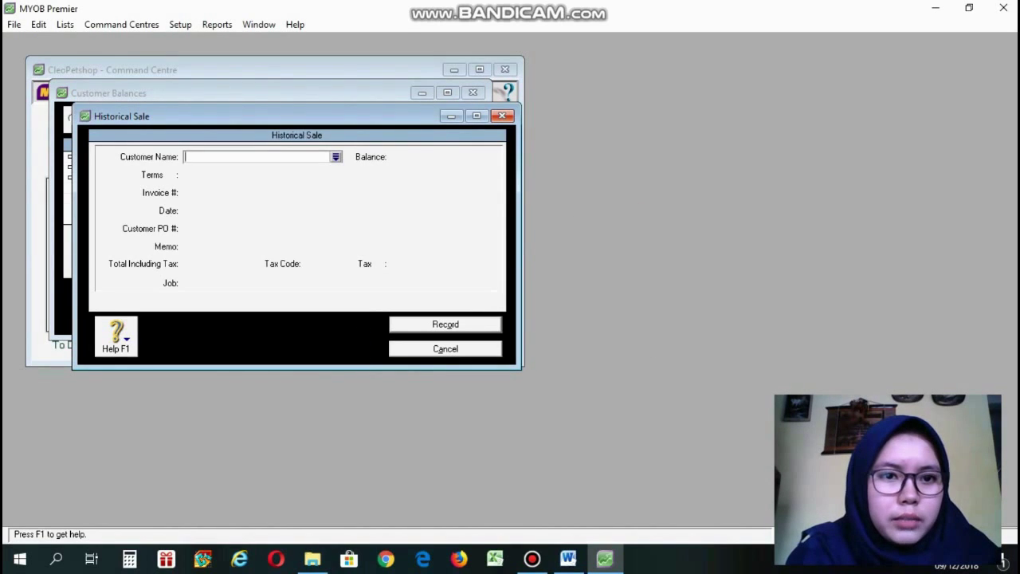
Cancel the Little Petshop historical sale and open its outstanding invoice details instead.
click(336, 157)
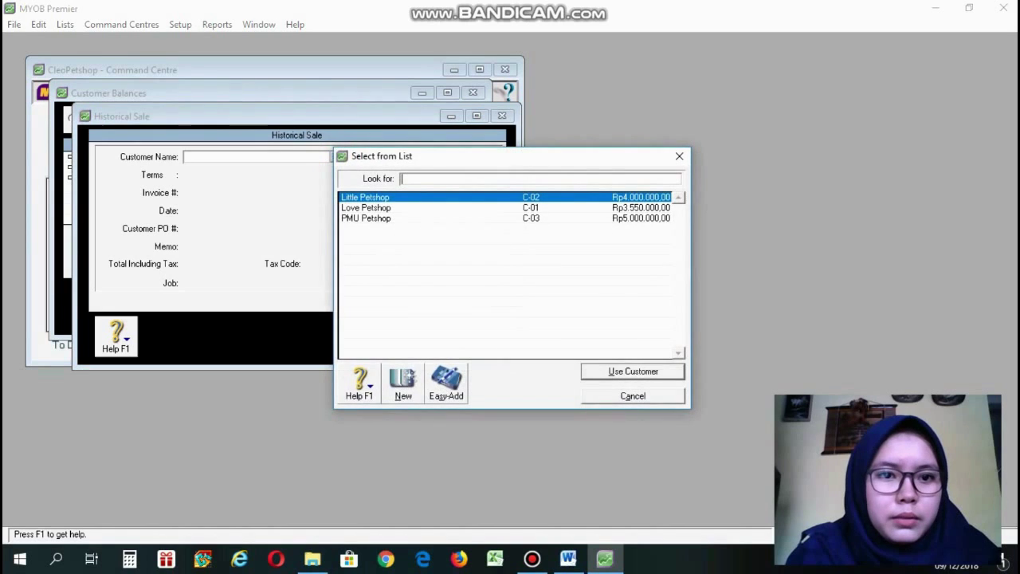
click(679, 156)
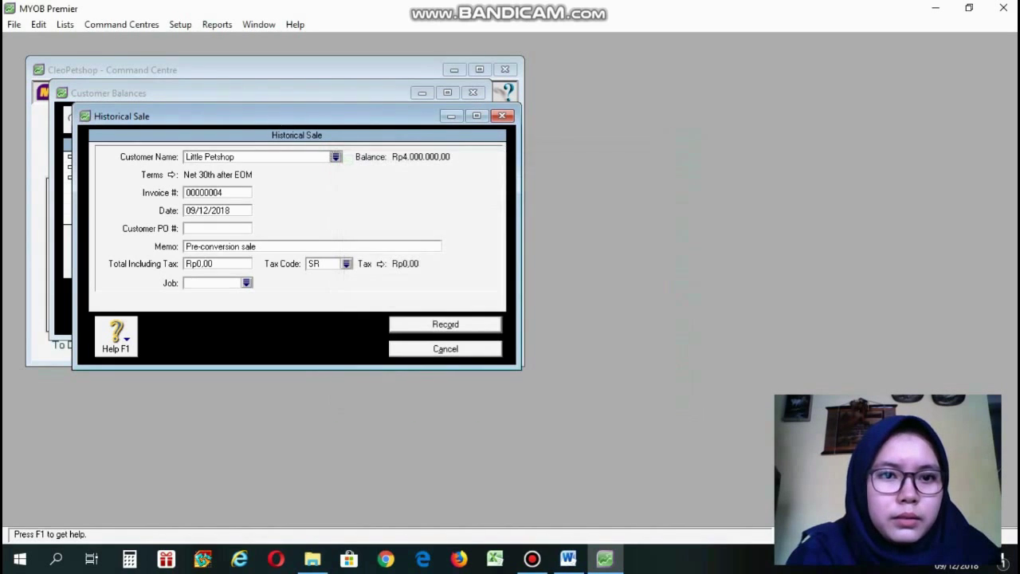
click(501, 116)
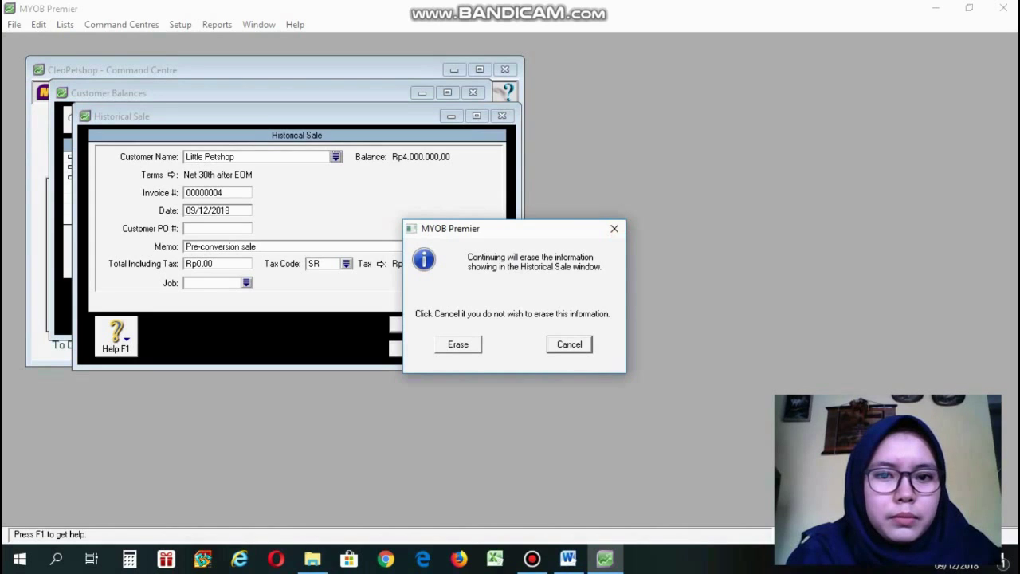
click(575, 345)
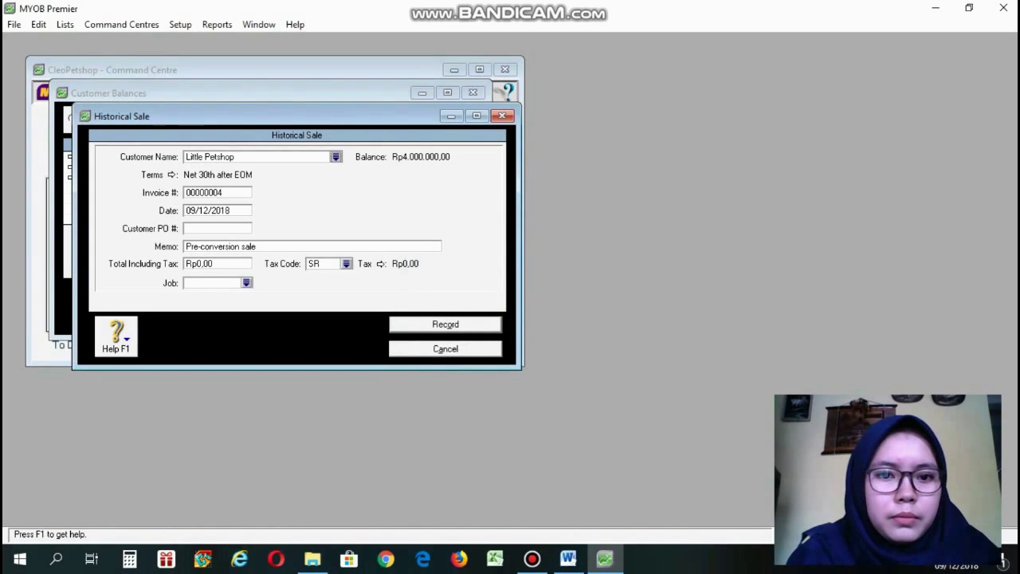
click(445, 348)
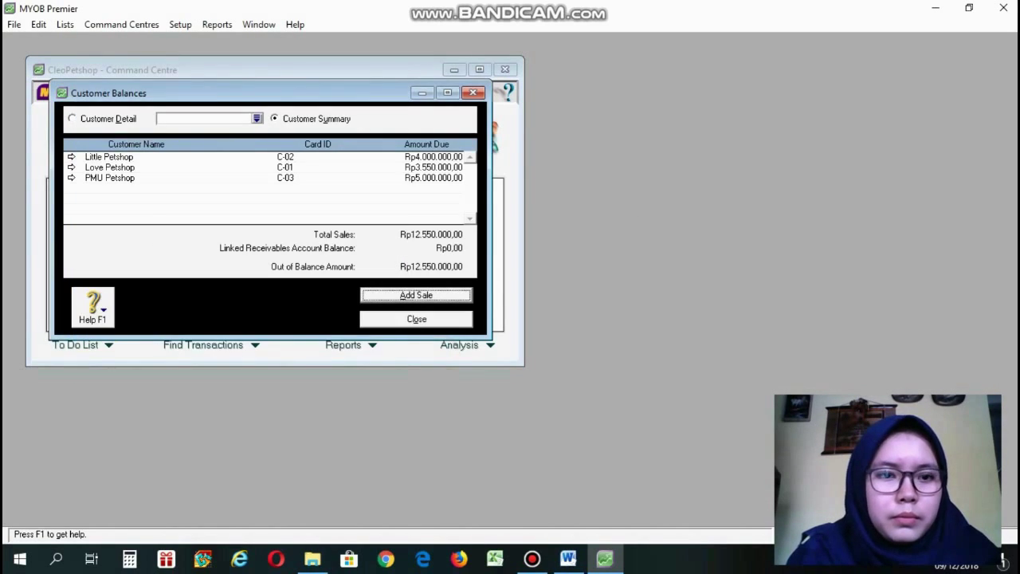
click(114, 159)
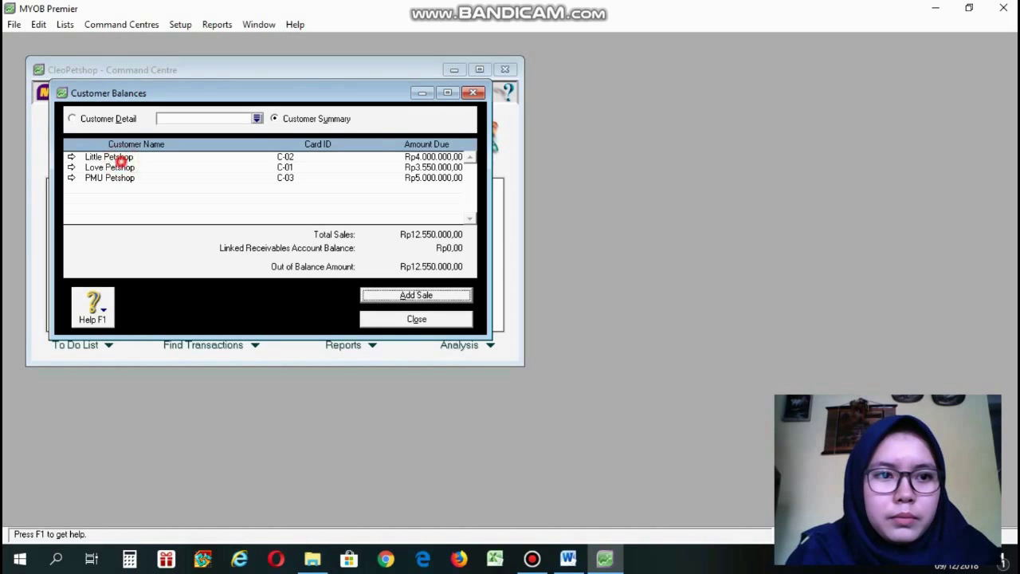
double_click(114, 157)
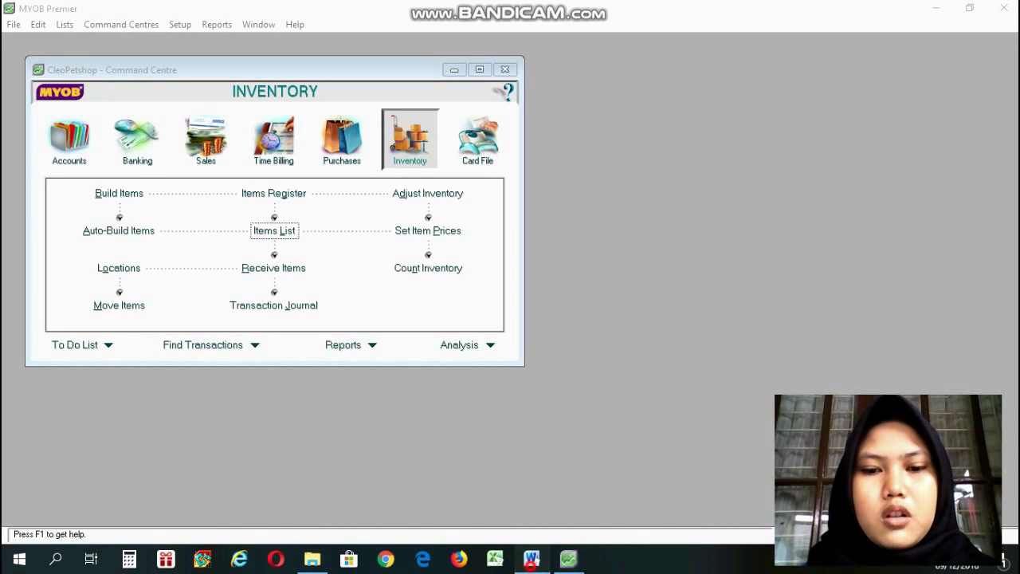
Review the opening balance setup steps in section 2.1 of the Word guide.
click(531, 558)
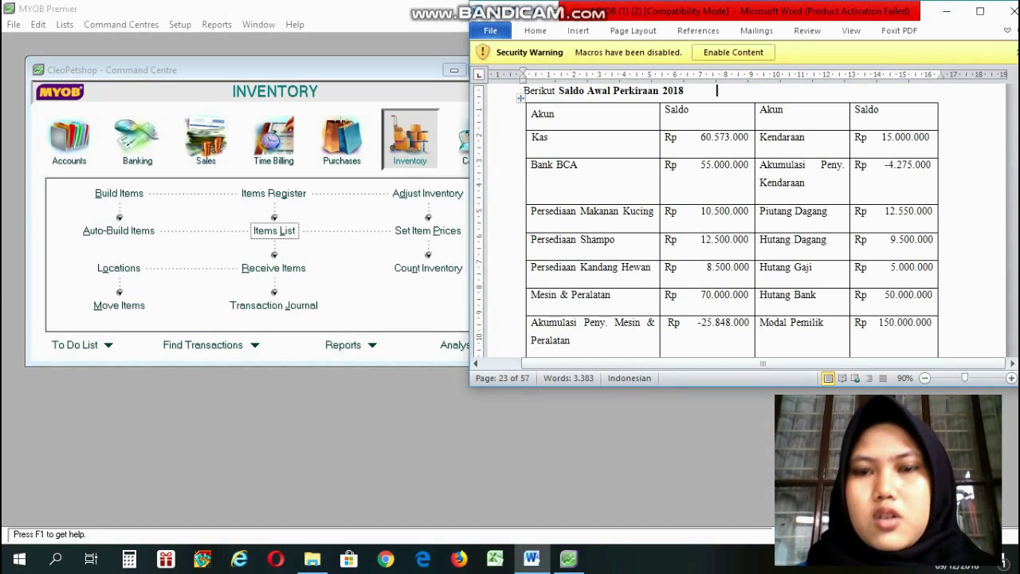
key(Up)
key(Up)
key(Up)
key(Up)
key(Up)
key(Up)
key(Up)
key(Up)
key(Up)
key(Up)
key(Up)
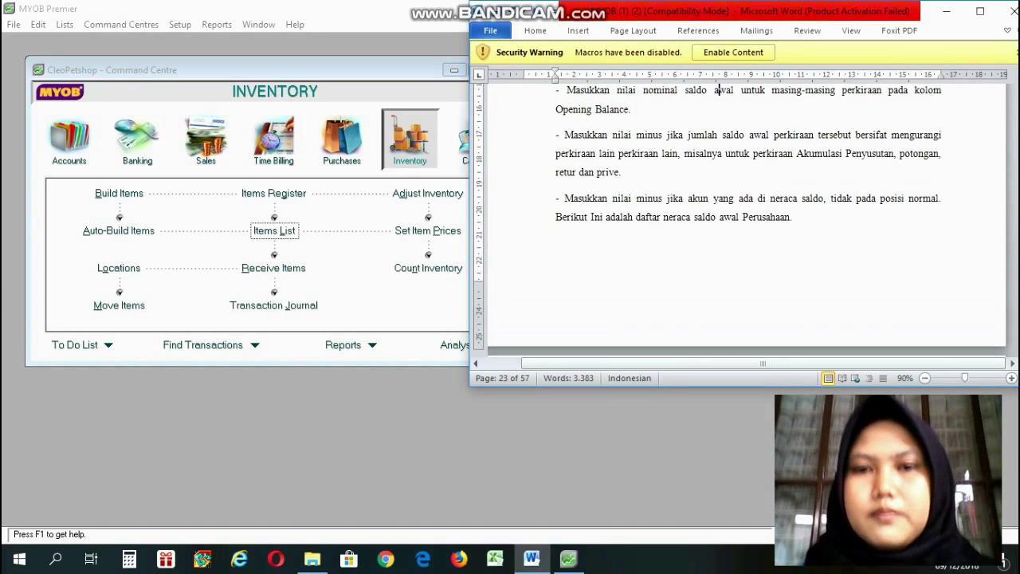
key(Up)
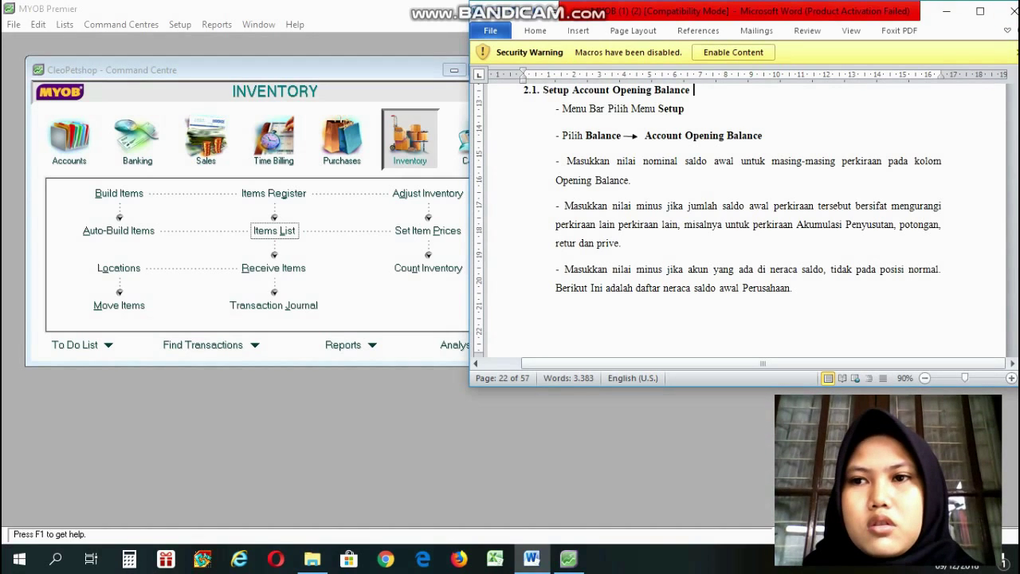
drag(663, 181, 913, 81)
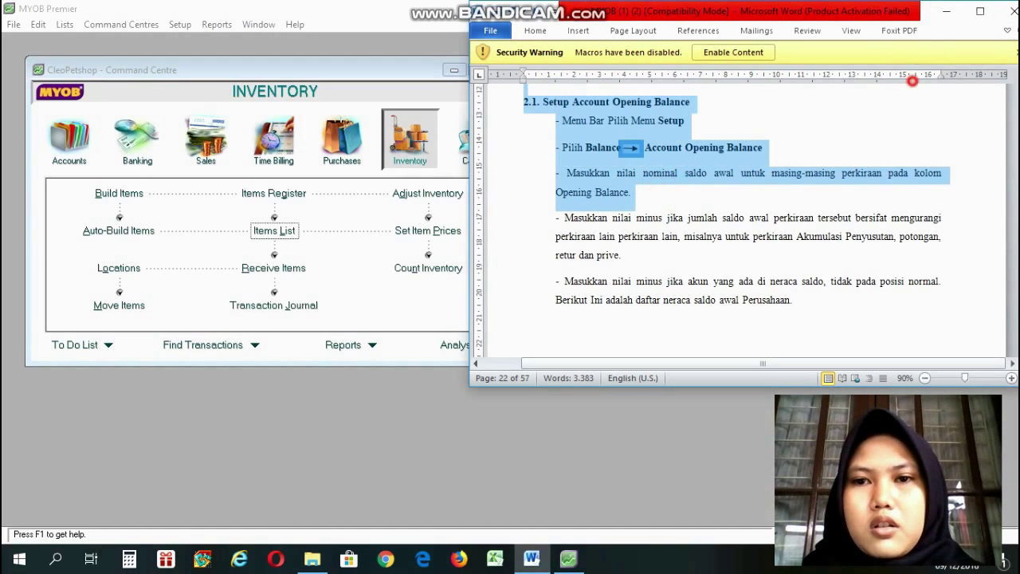
Open Setup > Balances > Account Opening Balances in MYOB Premier.
click(281, 92)
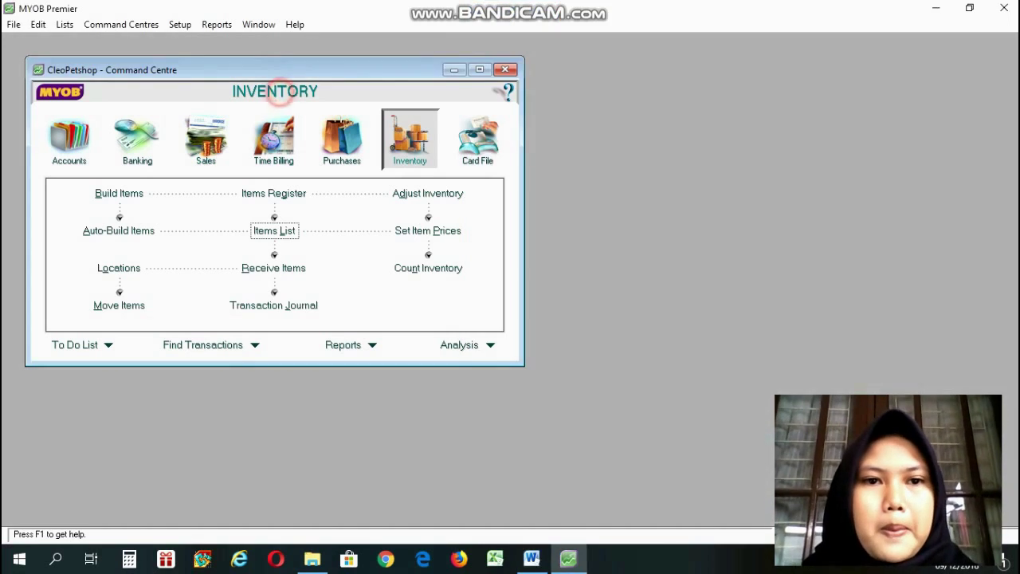
click(181, 25)
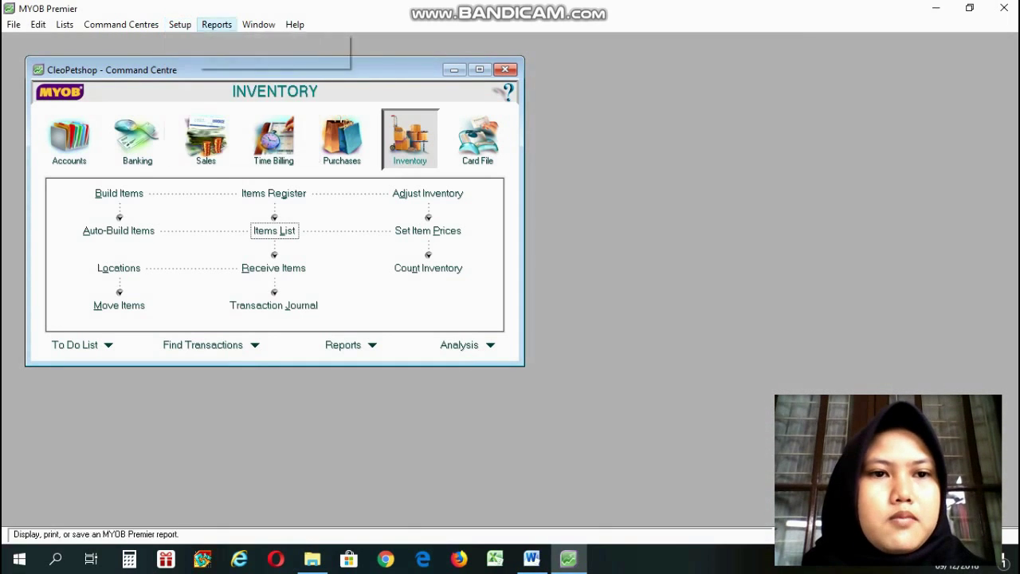
mouse_move(207, 58)
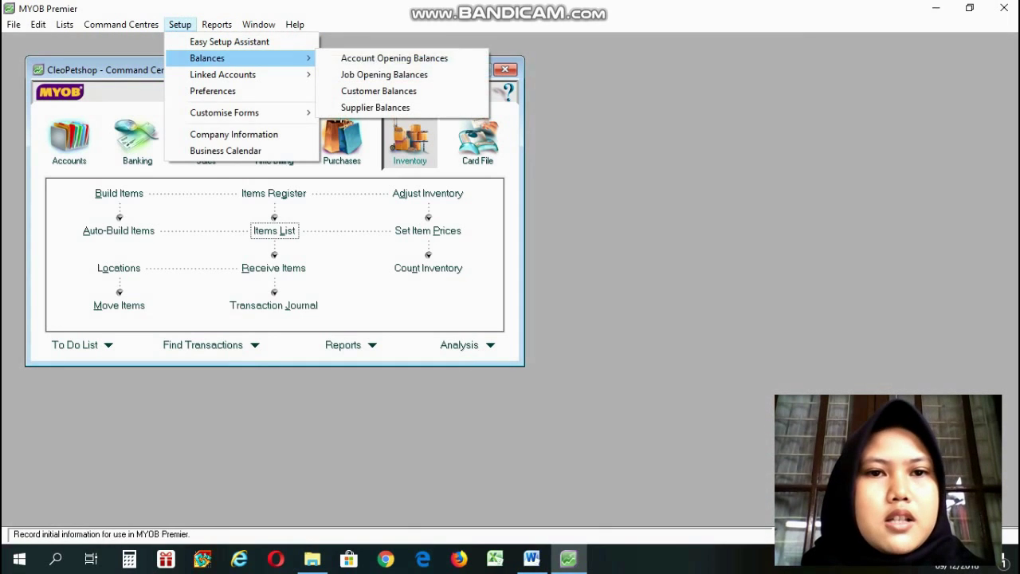
click(403, 57)
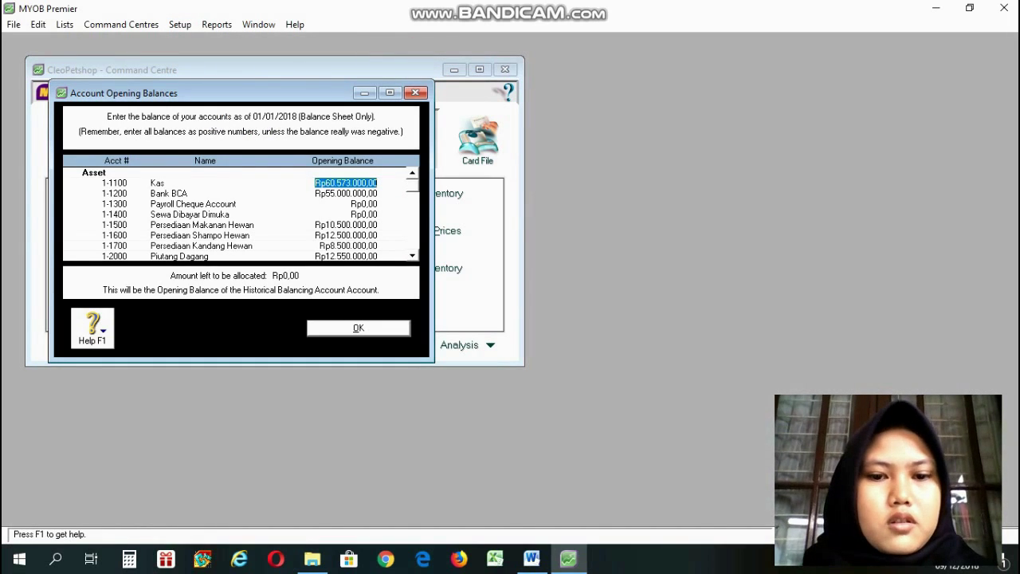
Read the guide's Saldo Awal table down to the -25.848.000 depreciation balance.
click(531, 559)
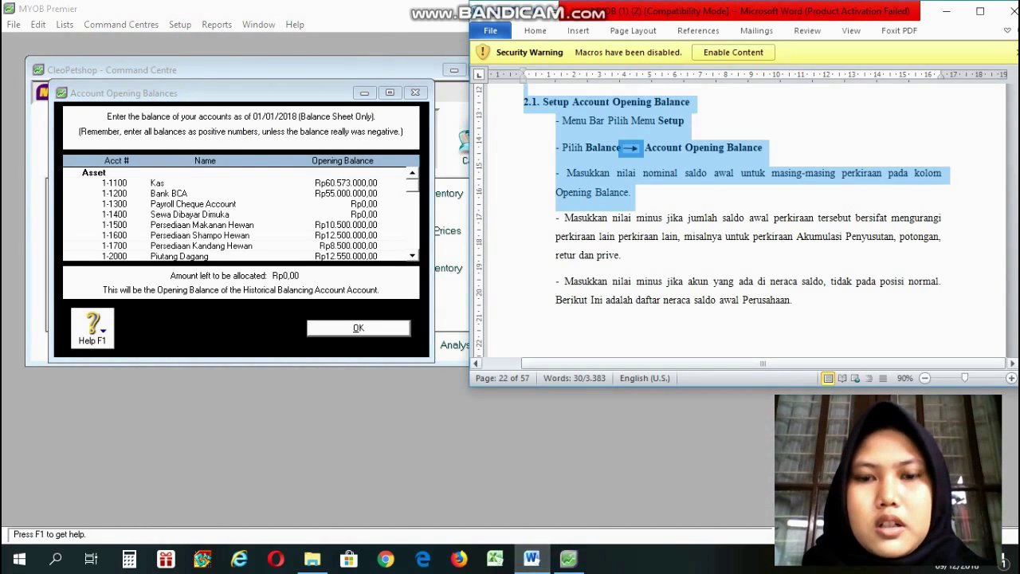
key(Down)
key(Down)
key(Down)
key(Down)
key(Down)
key(Down)
key(Down)
key(Down)
key(Down)
key(Down)
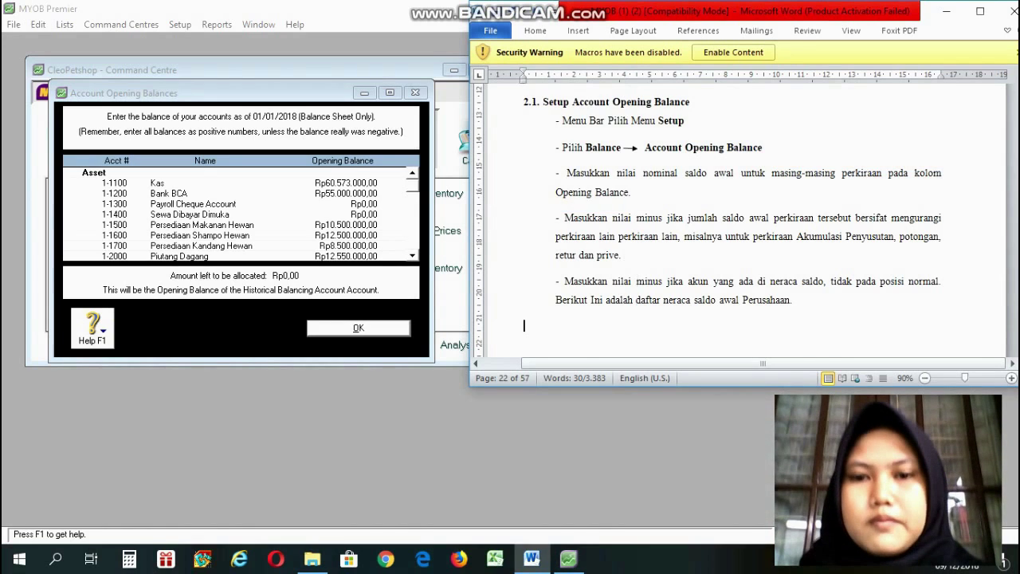
key(Down)
key(Down)
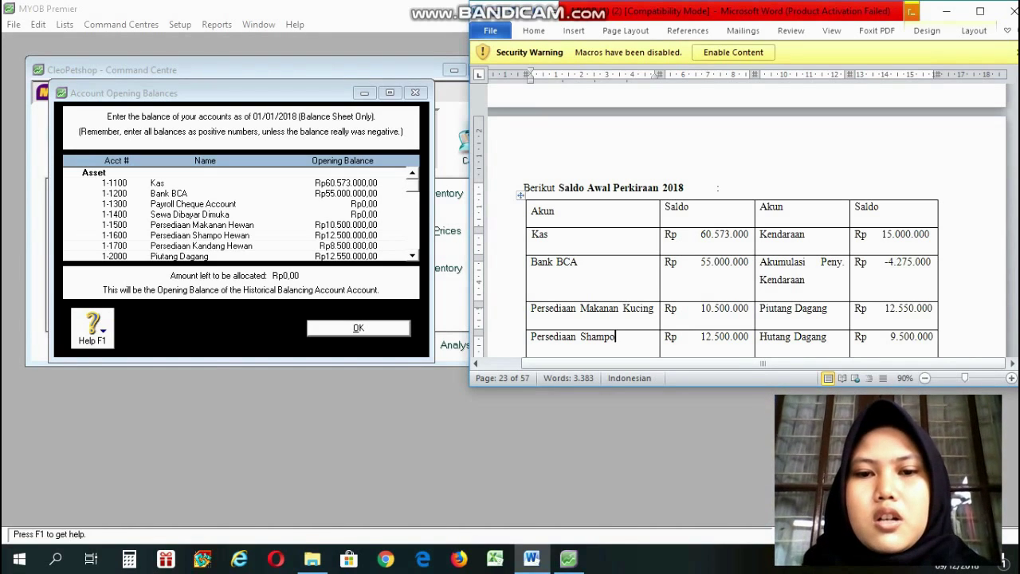
key(Down)
key(Down)
key(Down)
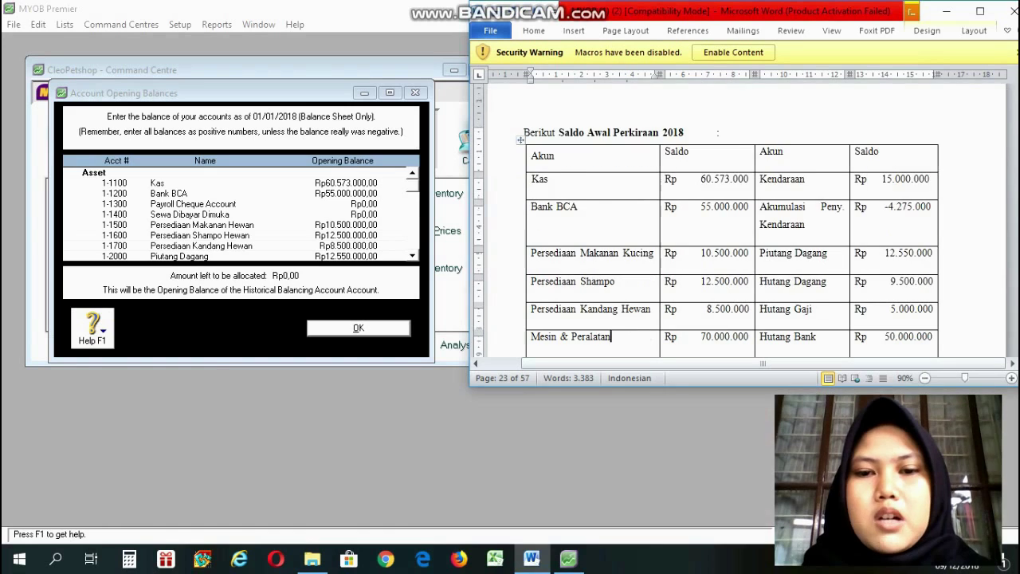
key(Down)
key(Down)
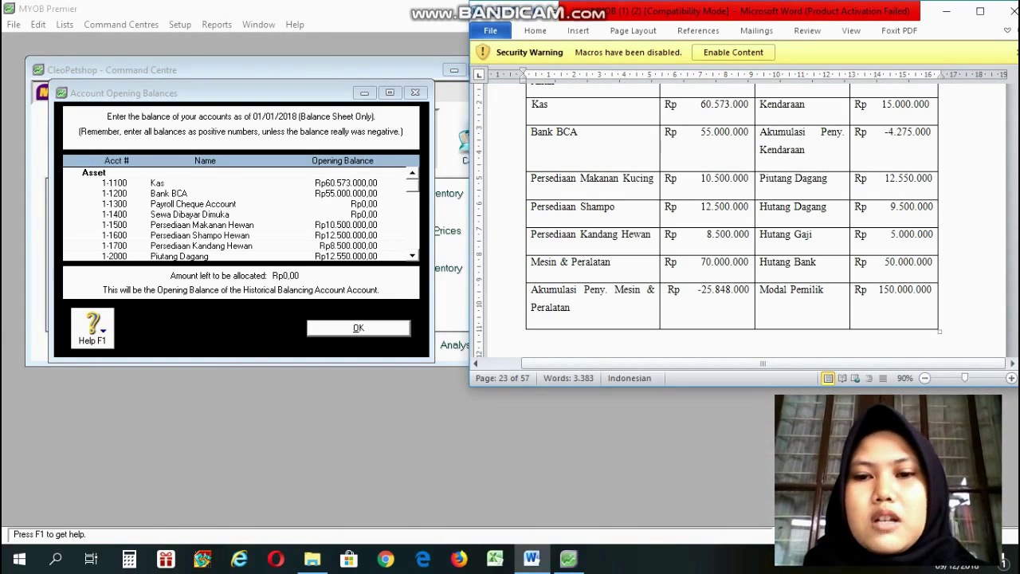
click(707, 292)
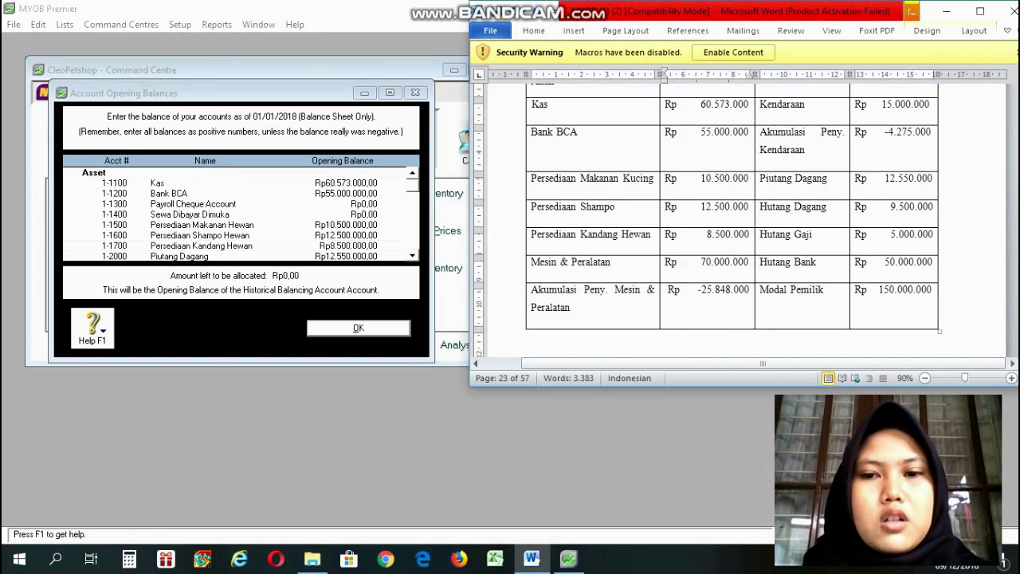
Scroll through the MYOB account opening balances and accept them with OK.
click(412, 255)
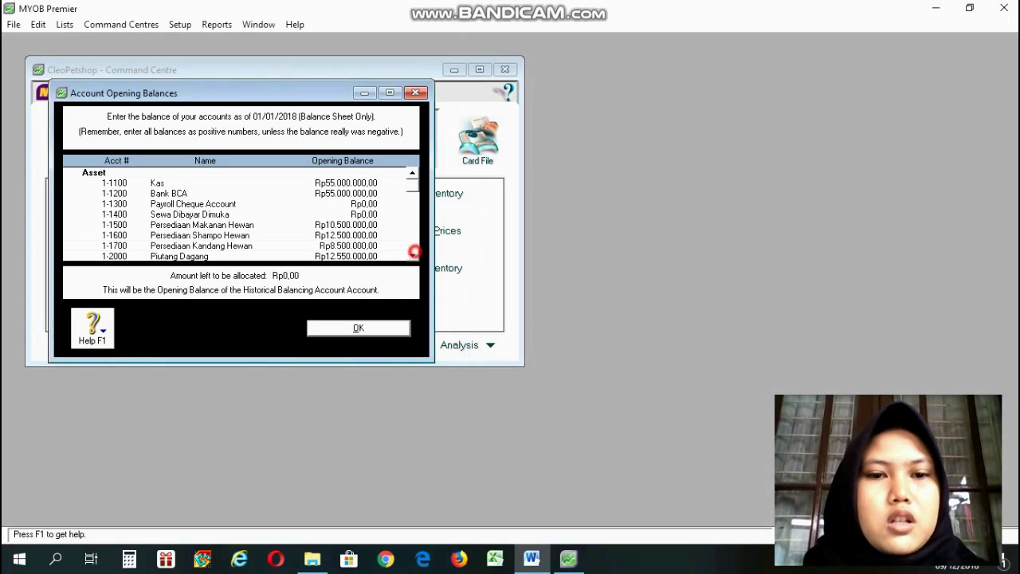
click(412, 255)
click(412, 255)
click(412, 255)
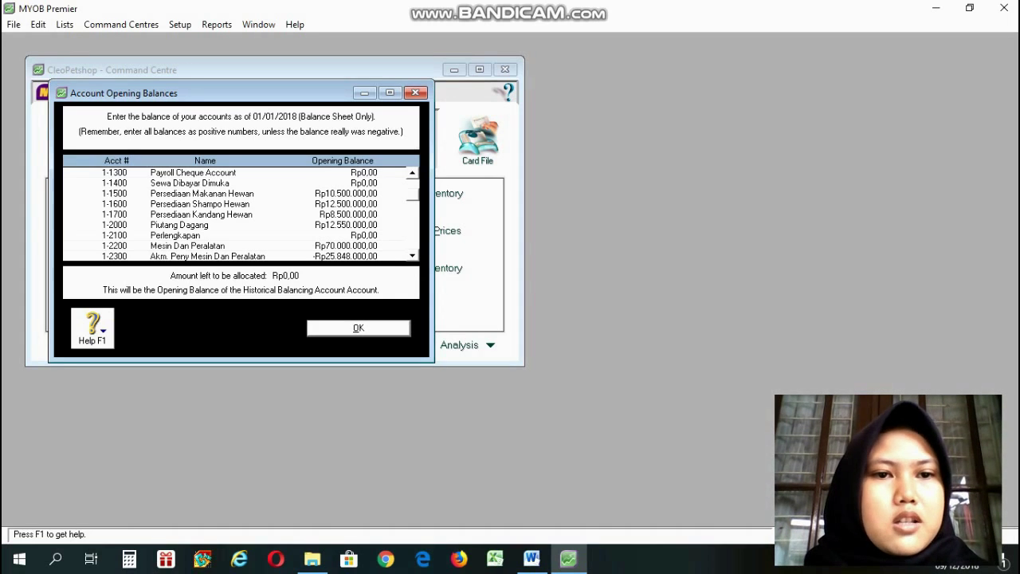
click(358, 328)
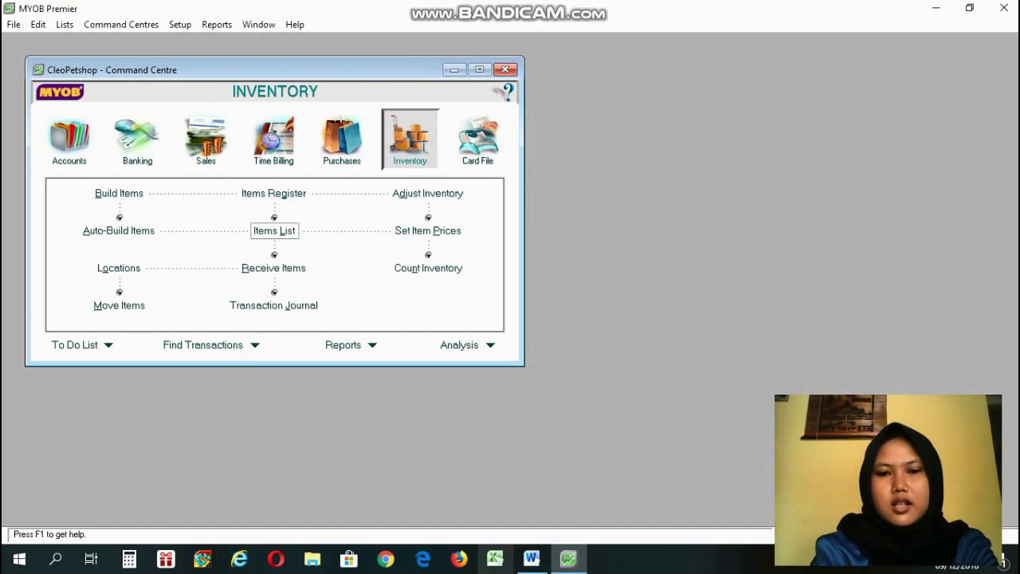
mouse_move(532, 560)
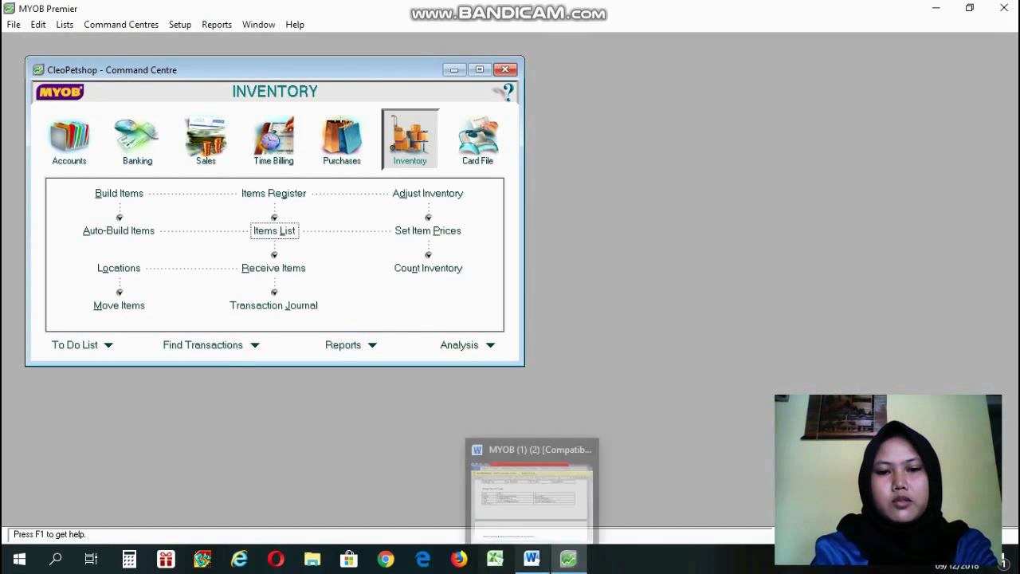
click(534, 474)
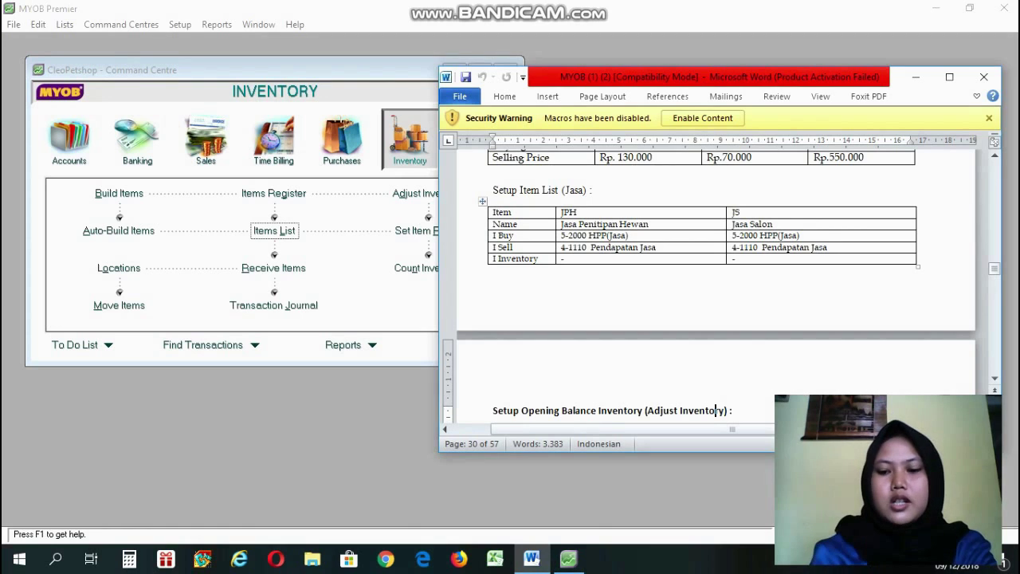
click(526, 172)
click(714, 157)
scroll(714, 157, up, 3)
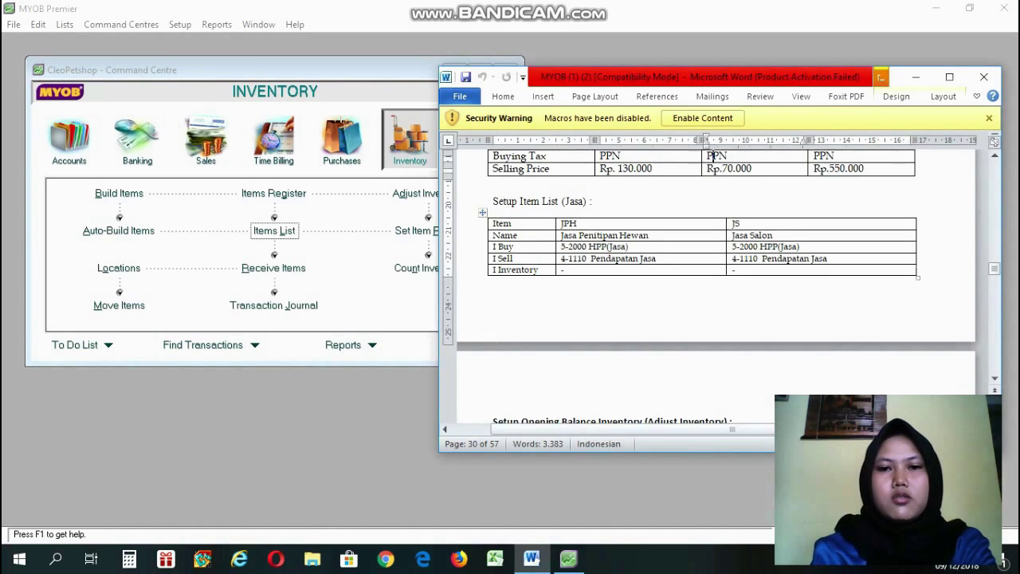
scroll(714, 157, up, 1)
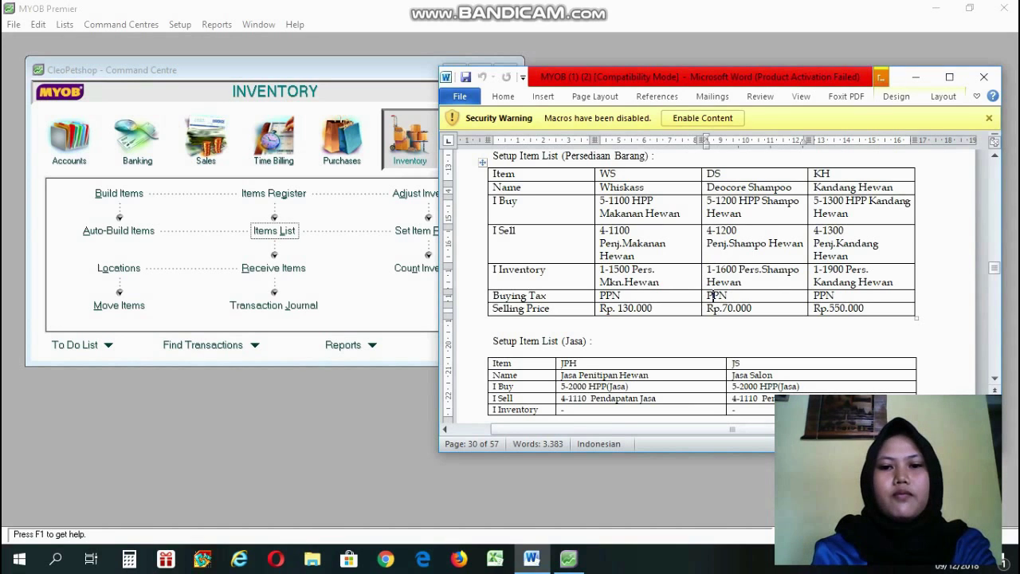
click(715, 326)
scroll(715, 359, down, 4)
scroll(715, 359, up, 5)
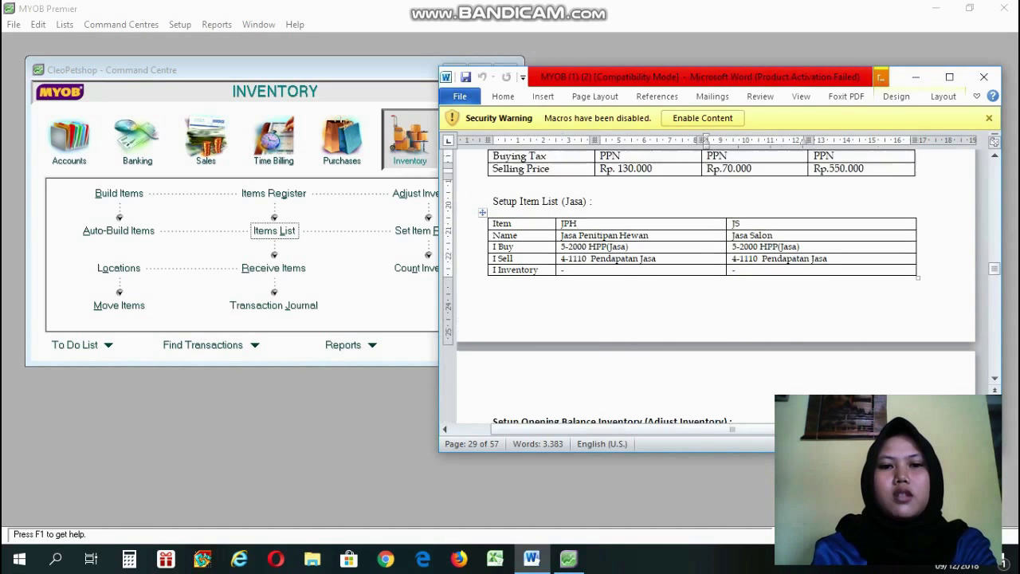
scroll(715, 319, up, 1)
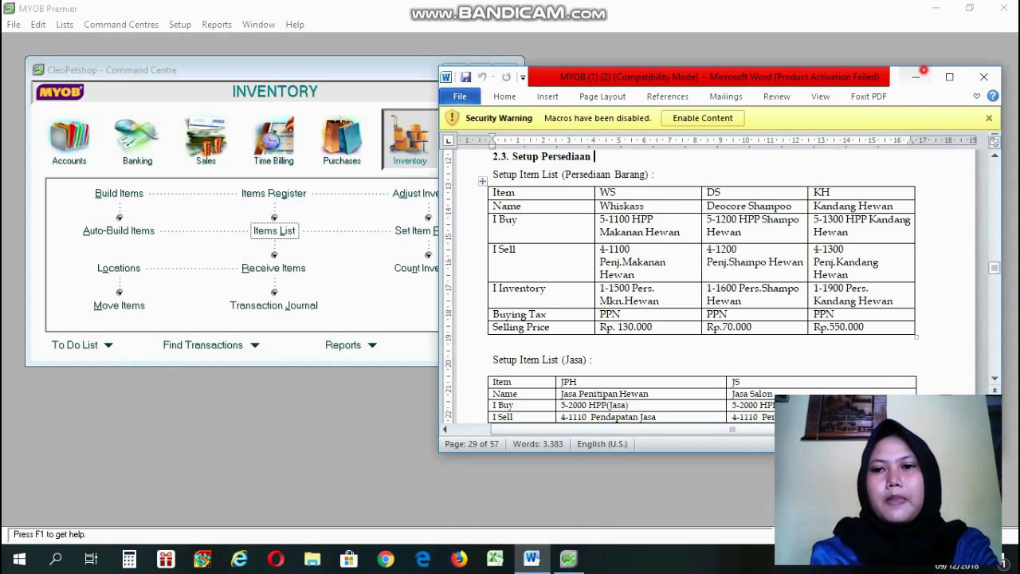
click(916, 76)
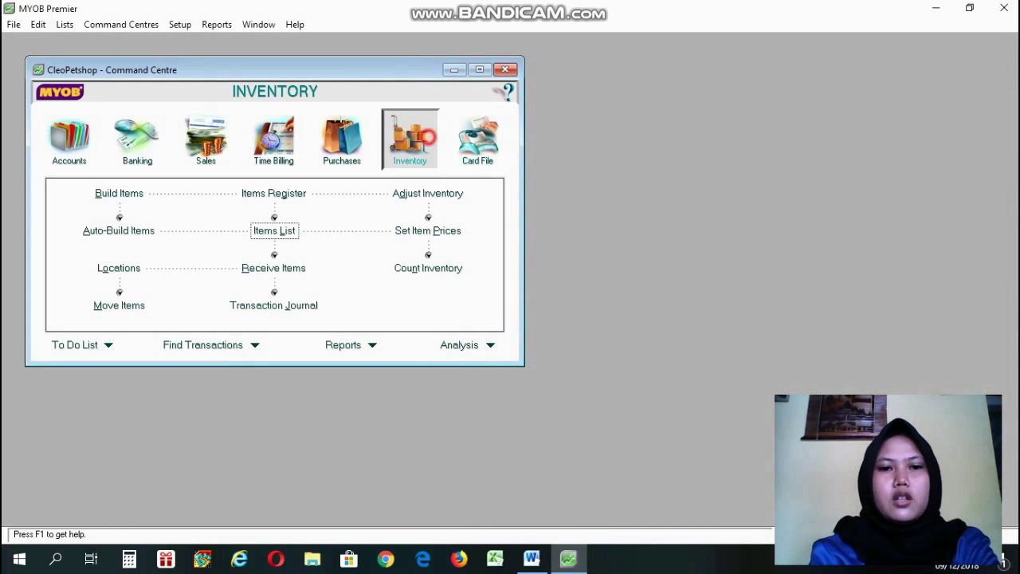
Open the Items List and start a new item record.
click(263, 231)
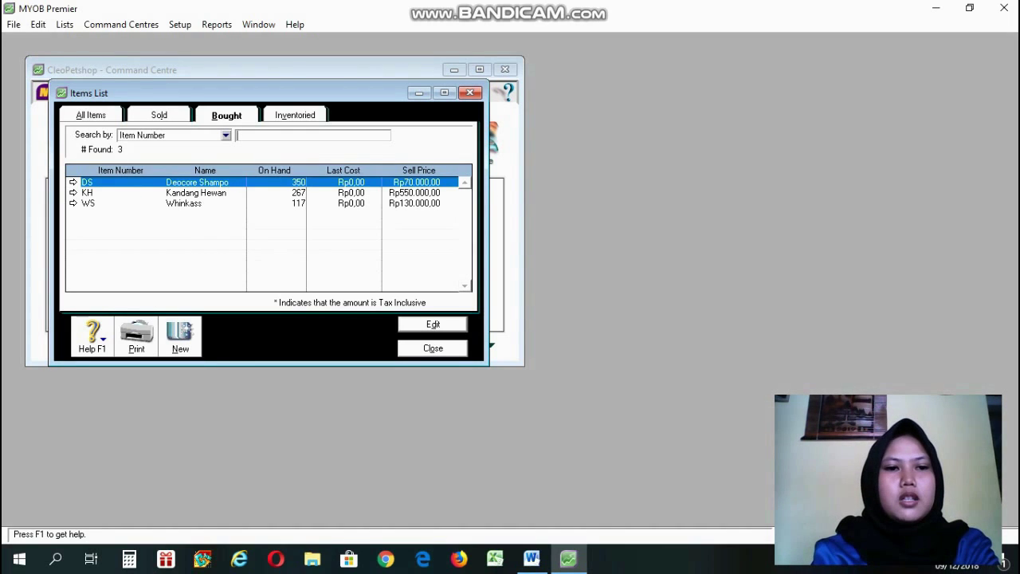
click(180, 335)
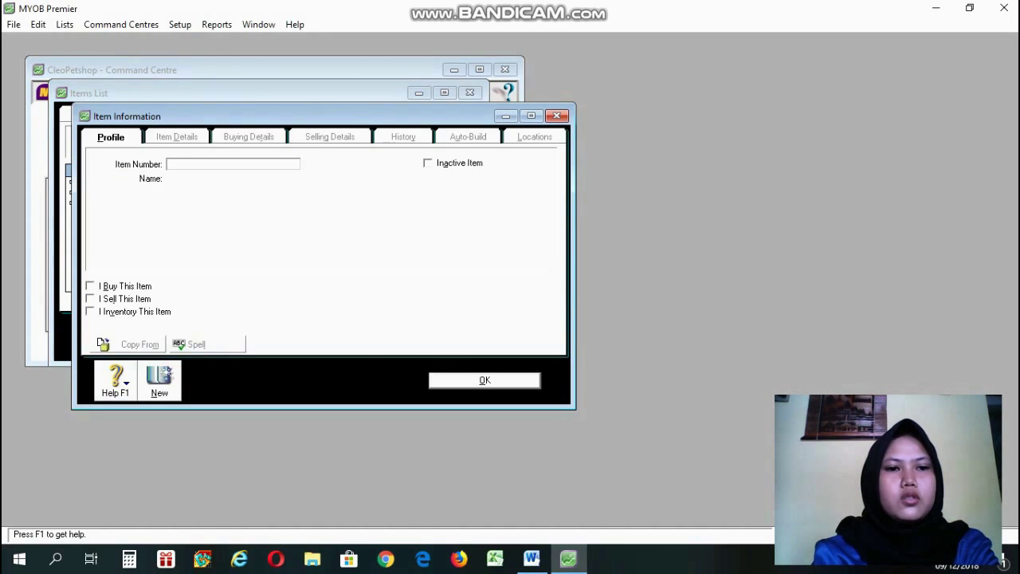
click(549, 518)
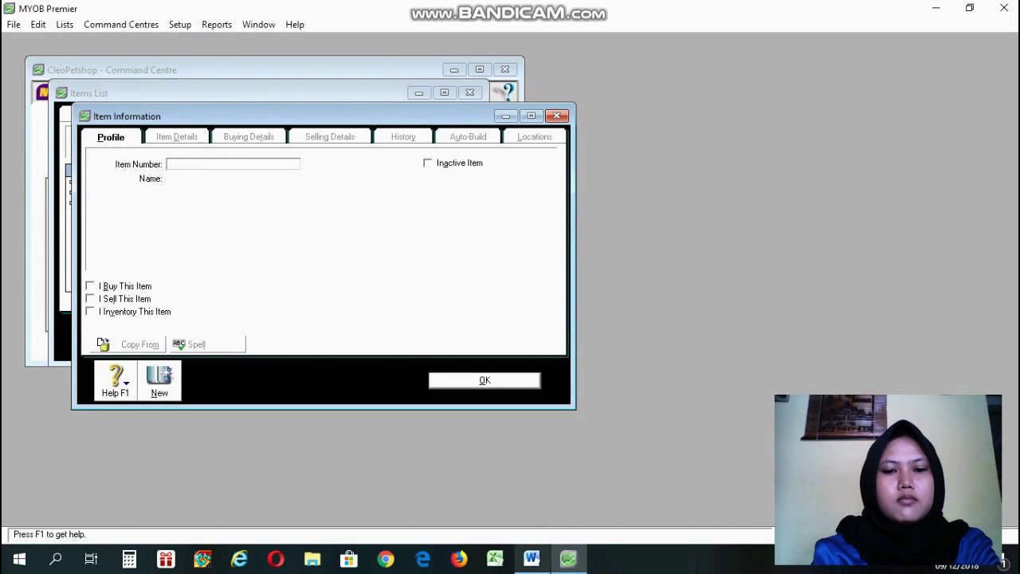
After checking the Word guide, load existing item WS (Whinkass) into the item form.
click(531, 558)
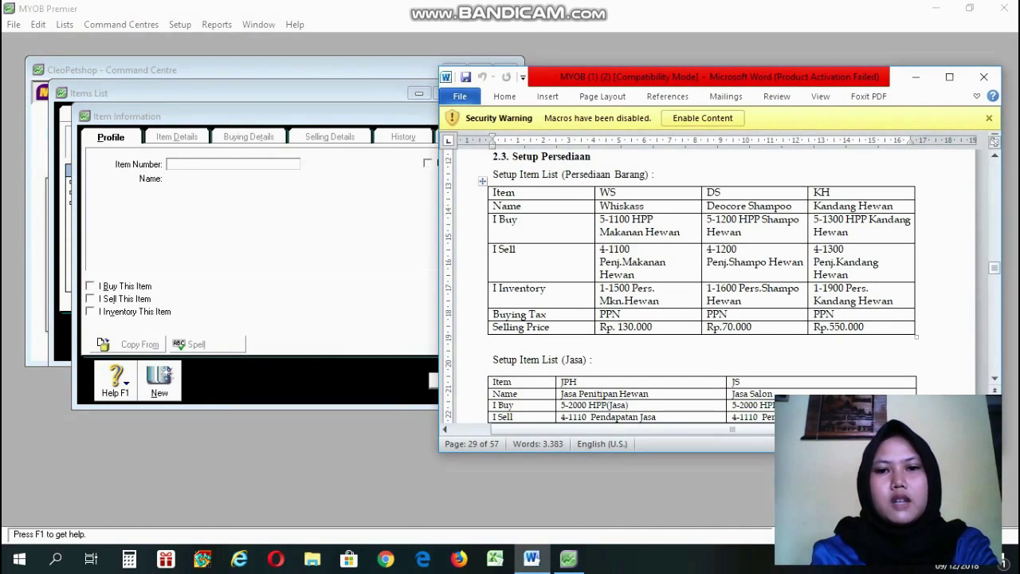
click(262, 164)
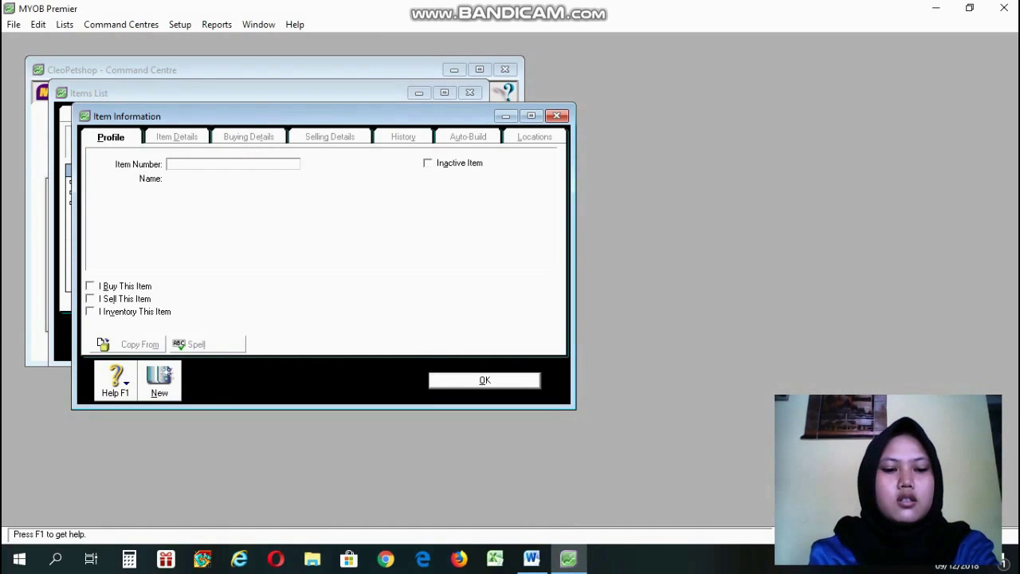
text(WS)
key(Tab)
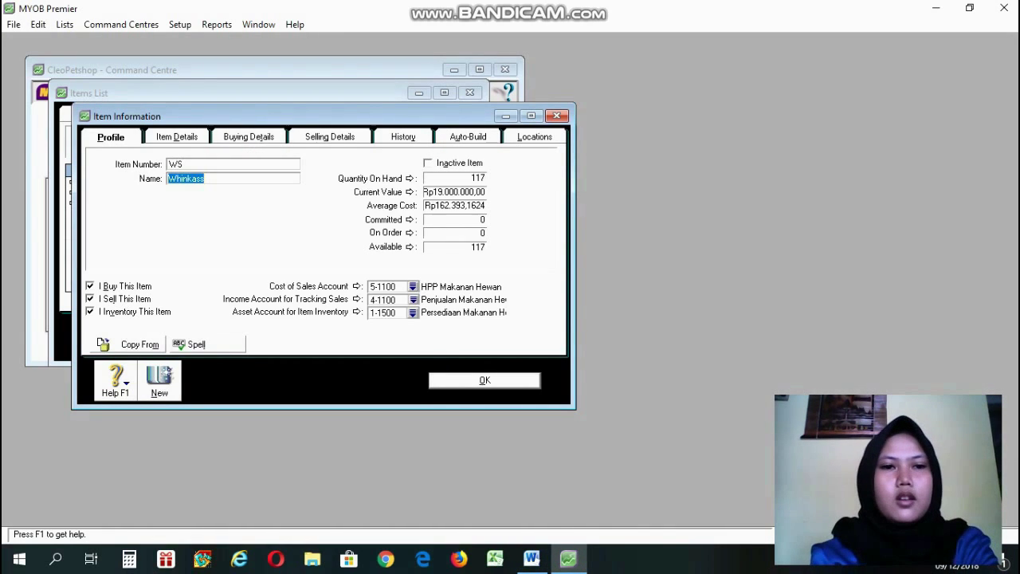
click(237, 179)
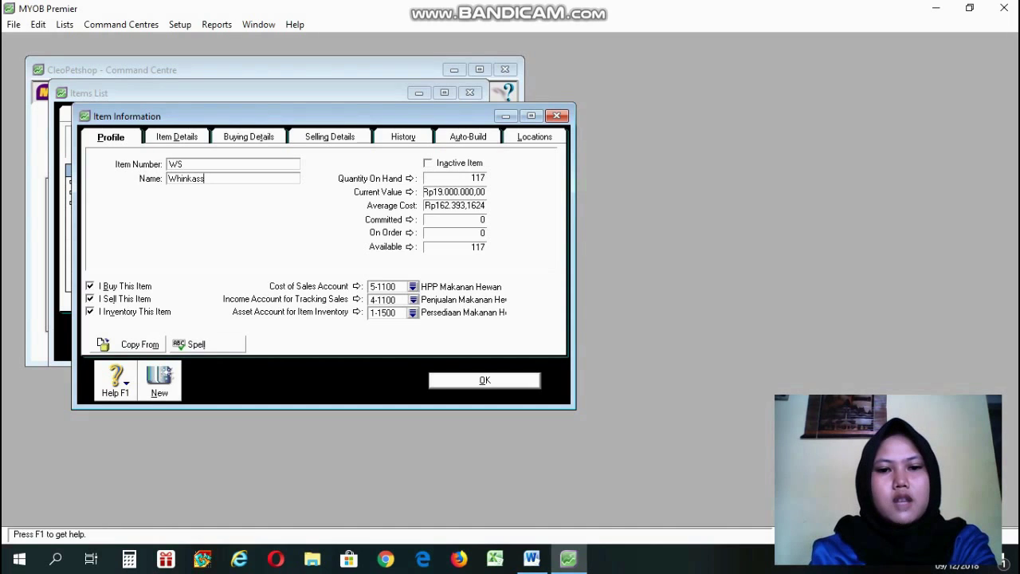
click(532, 558)
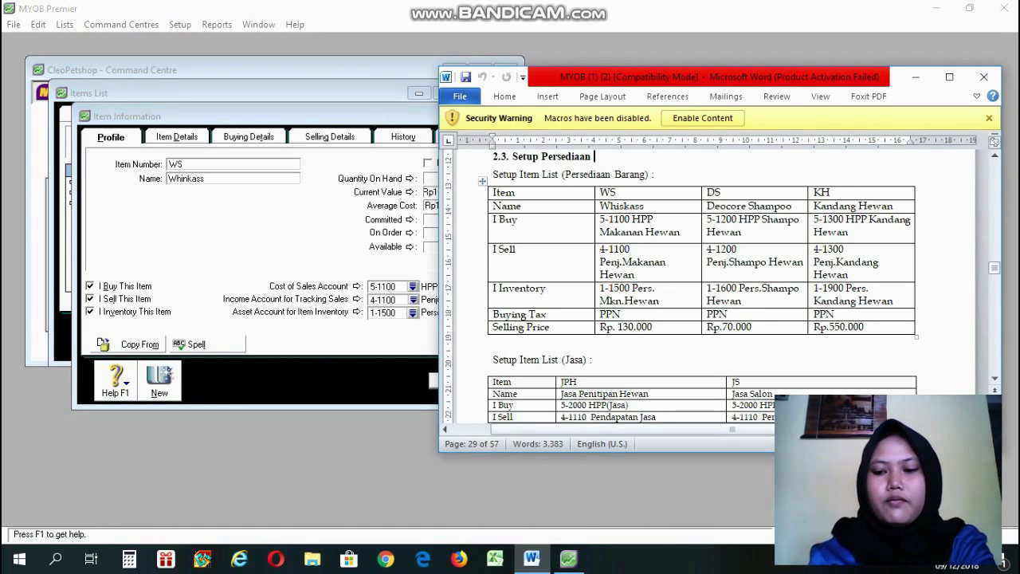
Read down the Word guide through the item tables and item type explanations.
key(Down)
key(Down)
key(Down)
key(Down)
key(Down)
key(Down)
key(Down)
key(Down)
key(Down)
key(Down)
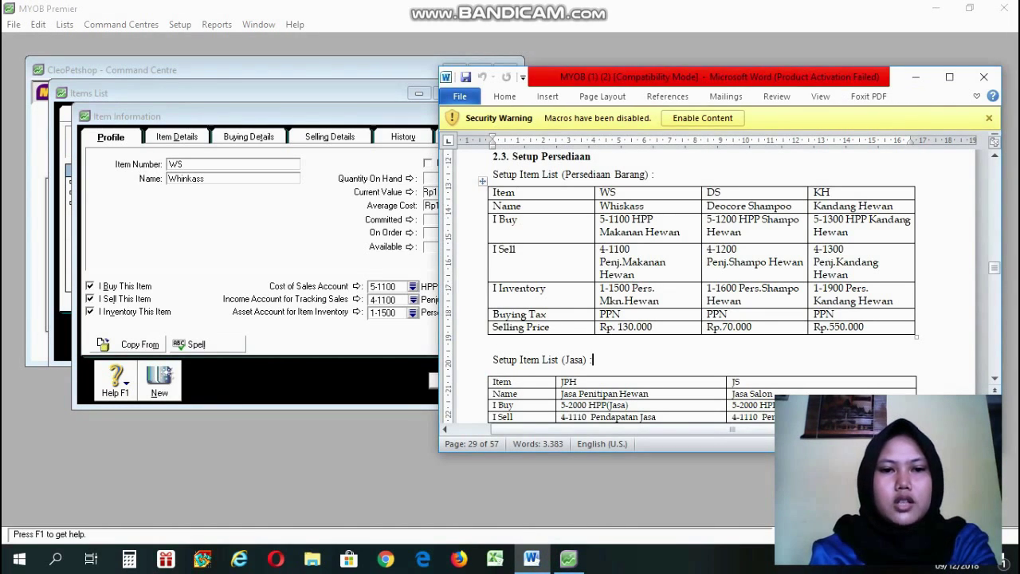
key(Down)
key(Down)
key(Down)
key(Down)
key(Down)
key(Down)
key(Down)
key(Down)
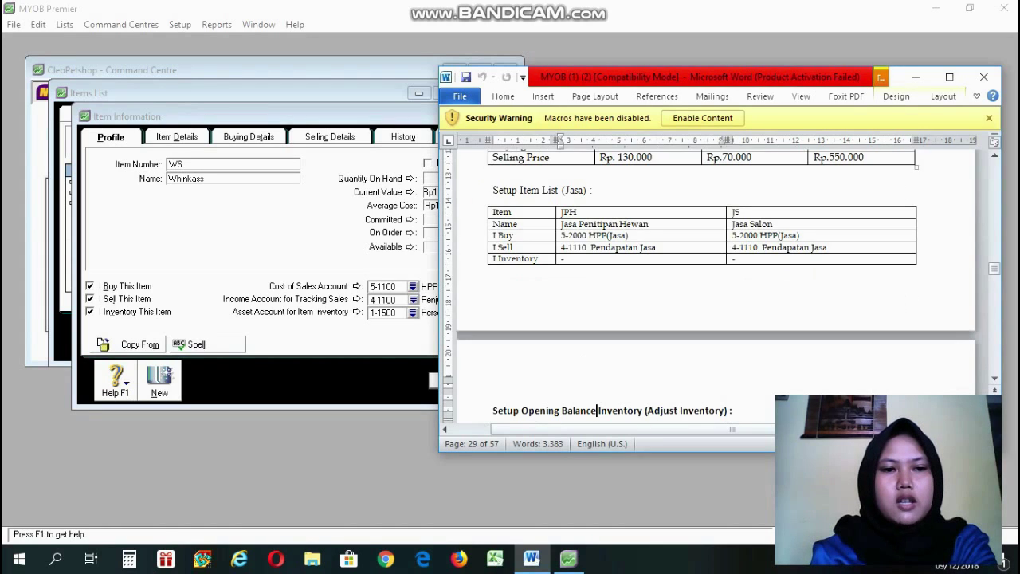
key(Down)
key(Down)
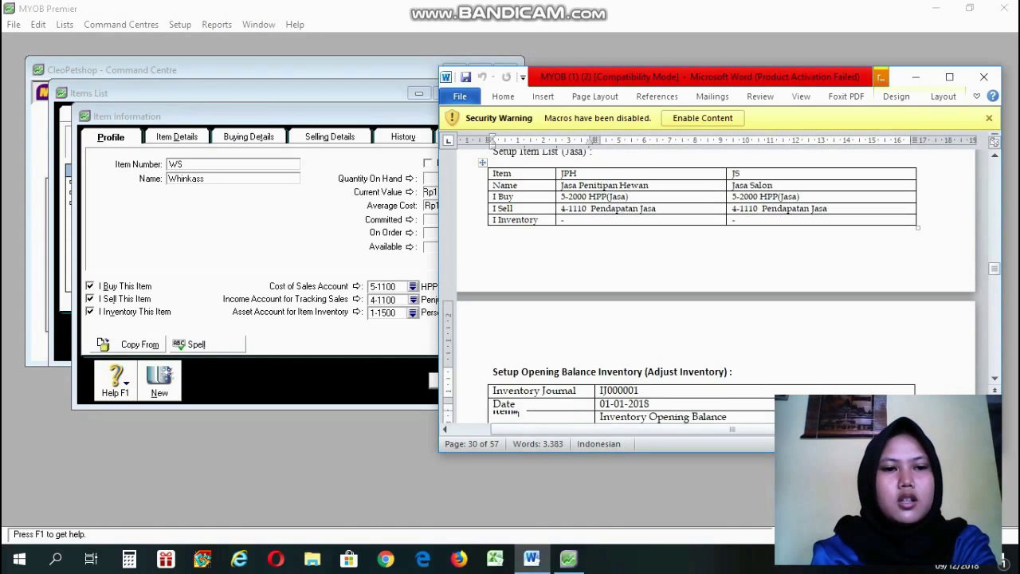
key(Down)
key(Down)
key(Down)
key(Down)
key(Down)
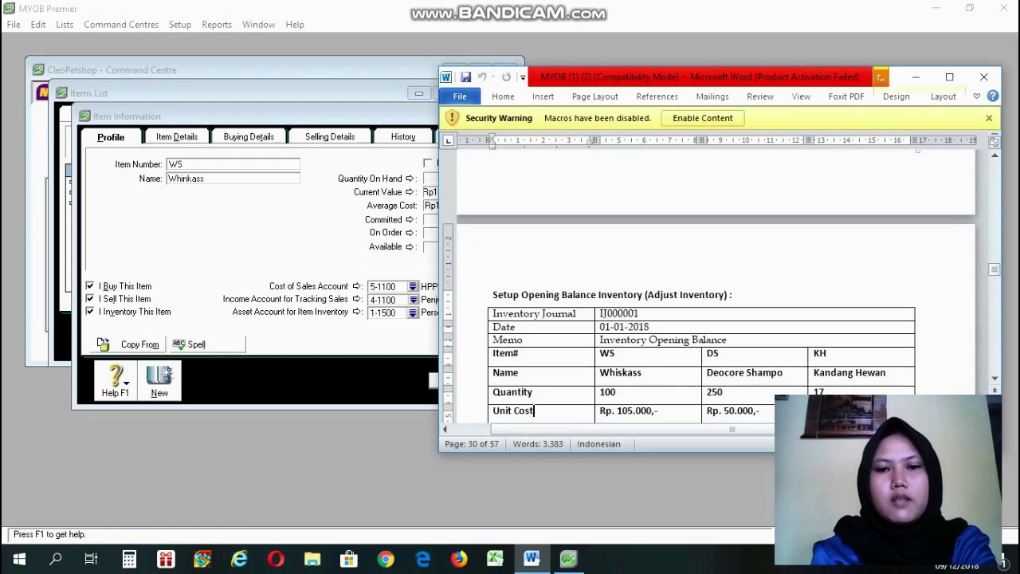
key(Down)
key(Down)
key(Down)
key(Down)
key(Down)
key(Down)
key(Down)
key(Down)
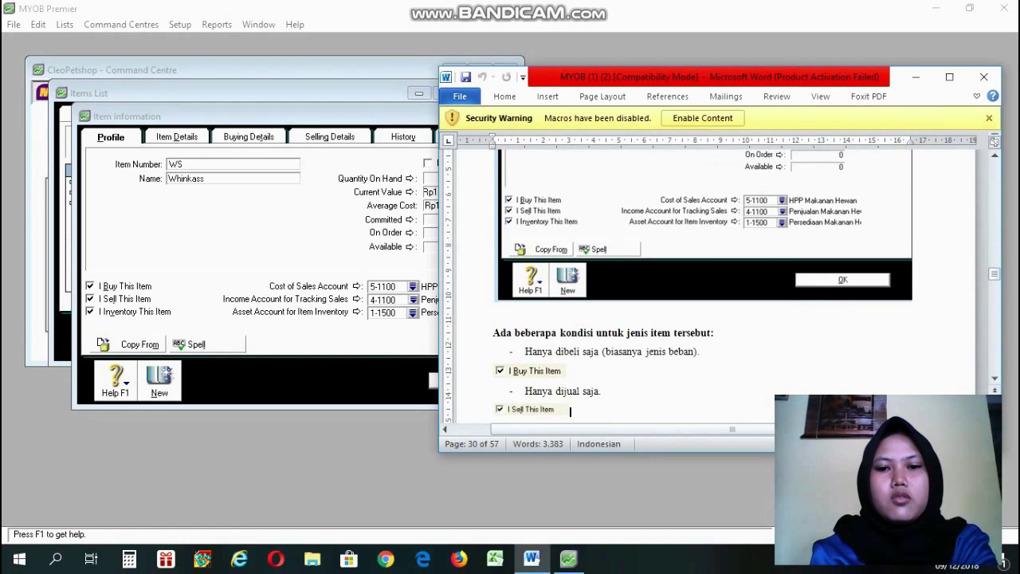
key(Down)
key(Down)
key(Down)
key(Down)
key(Down)
key(Down)
key(Down)
key(Down)
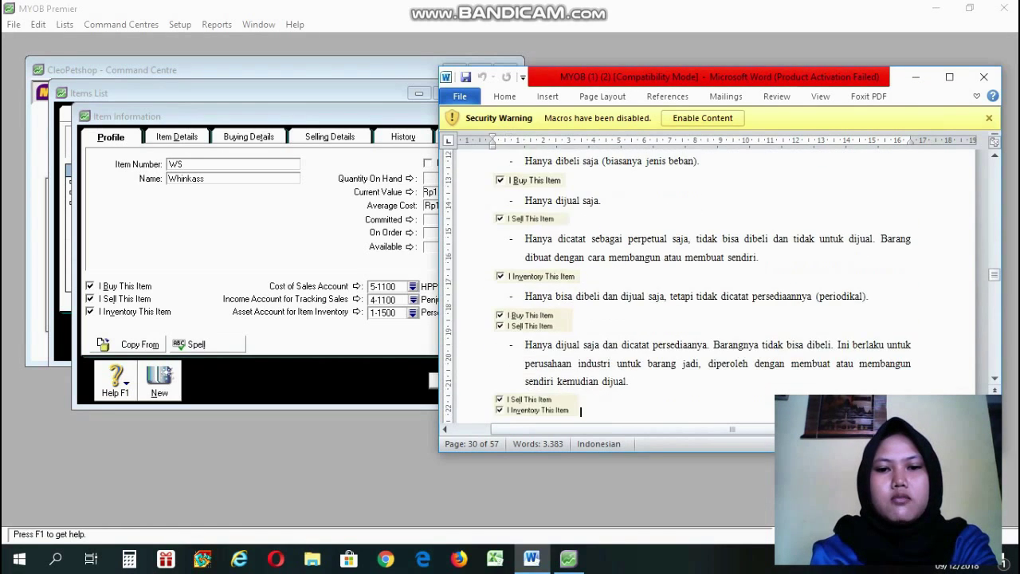
key(Down)
key(Down)
key(Down)
key(Down)
key(Down)
key(Down)
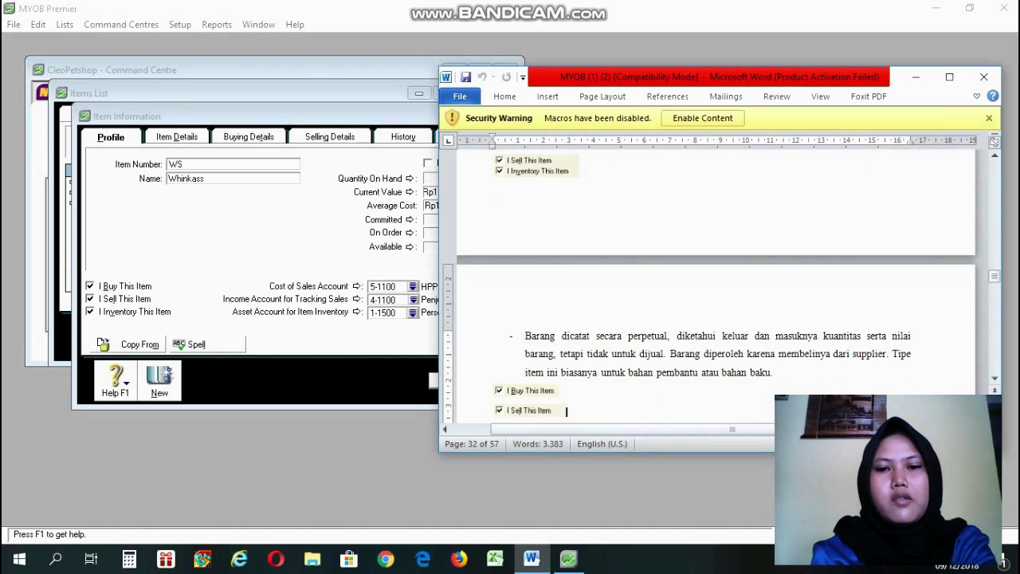
key(Down)
key(Down)
key(Down)
key(Down)
scroll(593, 417, down, 1)
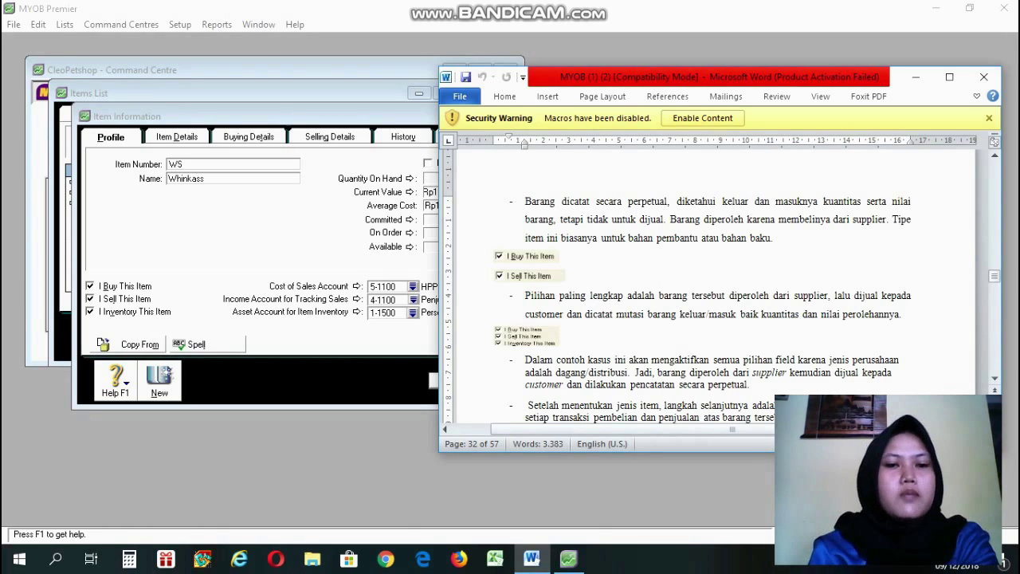
Read the buy/sell option and linked-account paragraphs, then return to the WS item record.
click(560, 256)
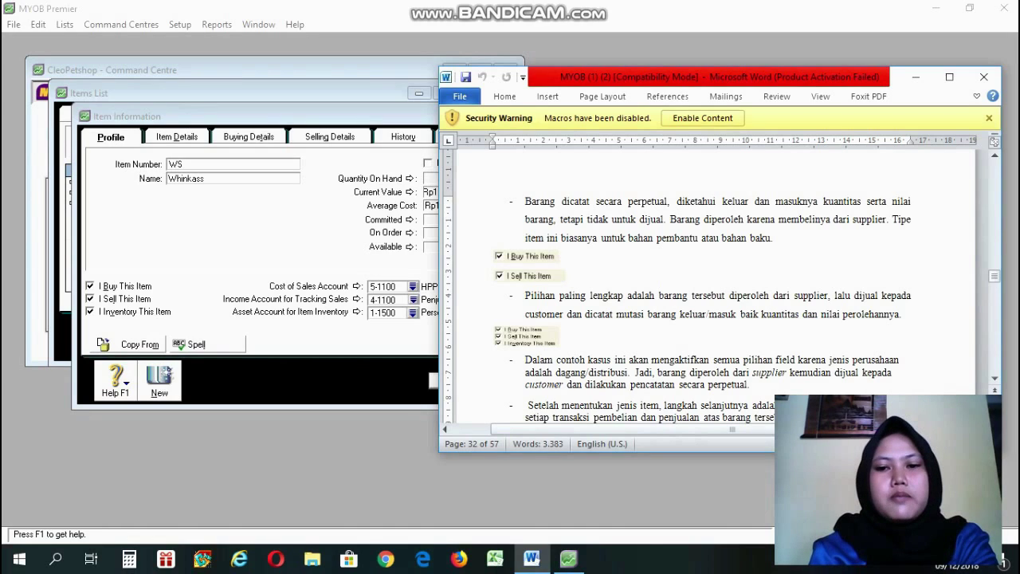
click(592, 313)
click(568, 276)
click(591, 314)
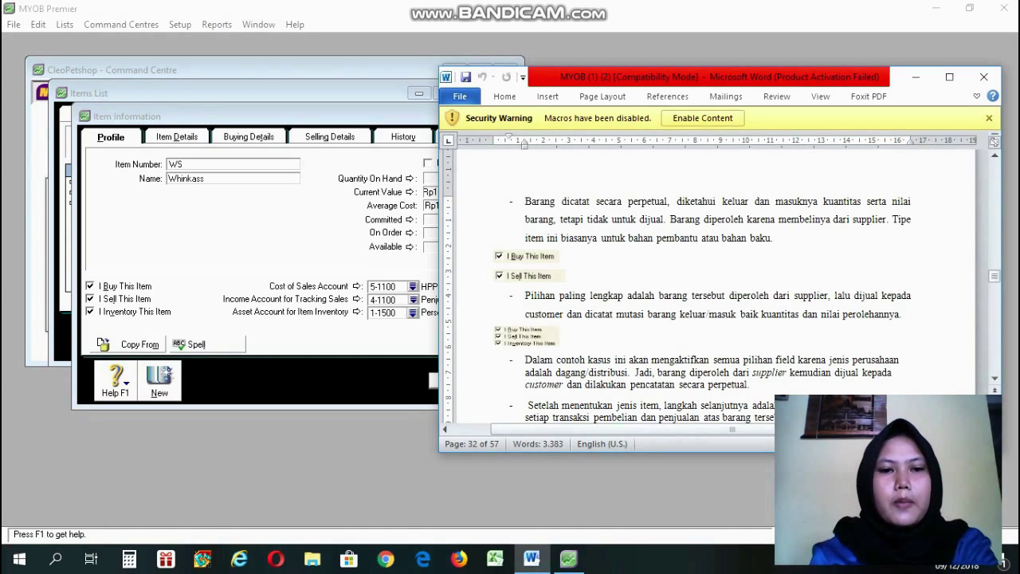
key(Down)
key(Down)
key(Down)
key(Down)
key(Down)
key(Down)
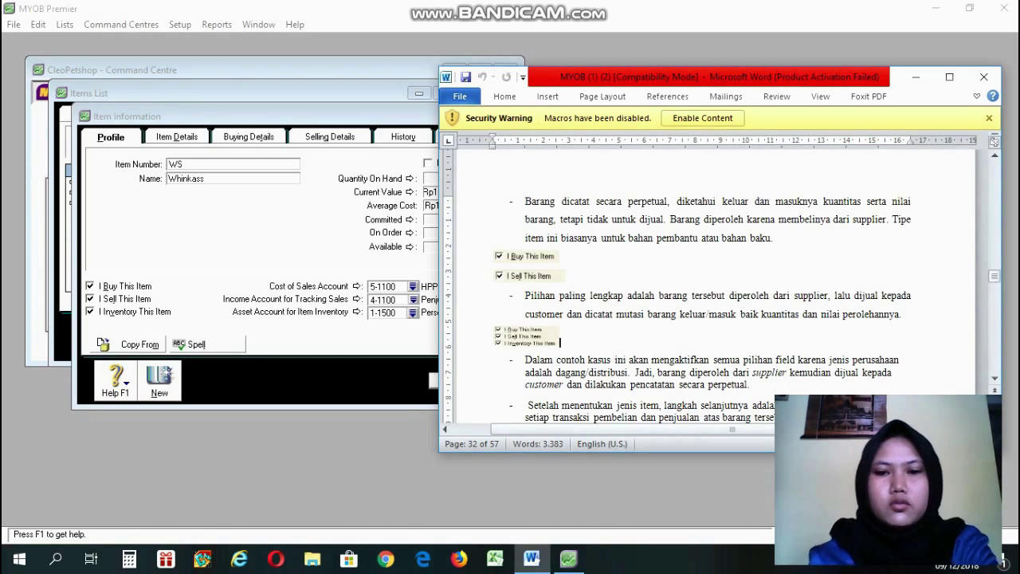
key(Down)
key(Down)
key(Down)
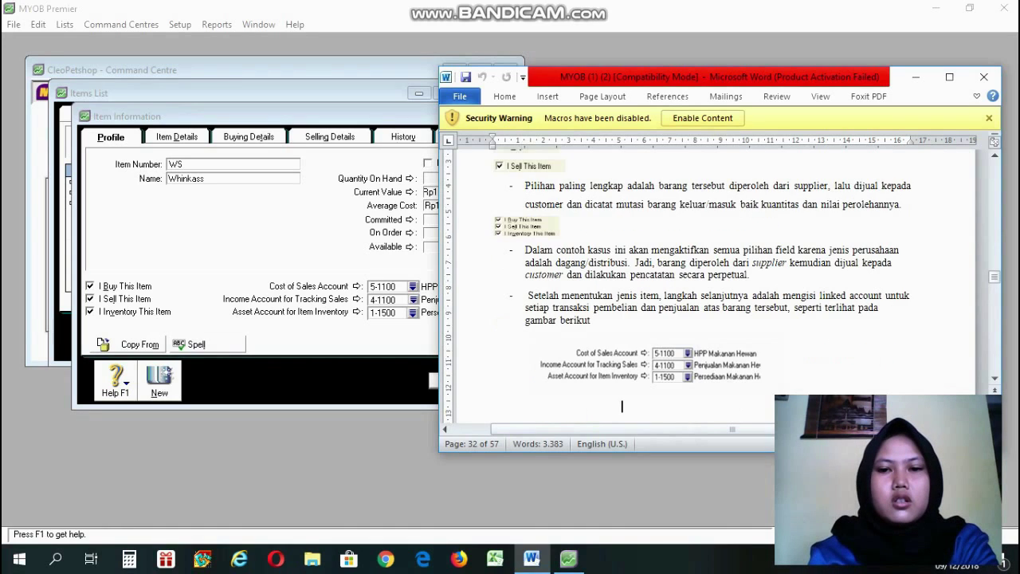
click(295, 257)
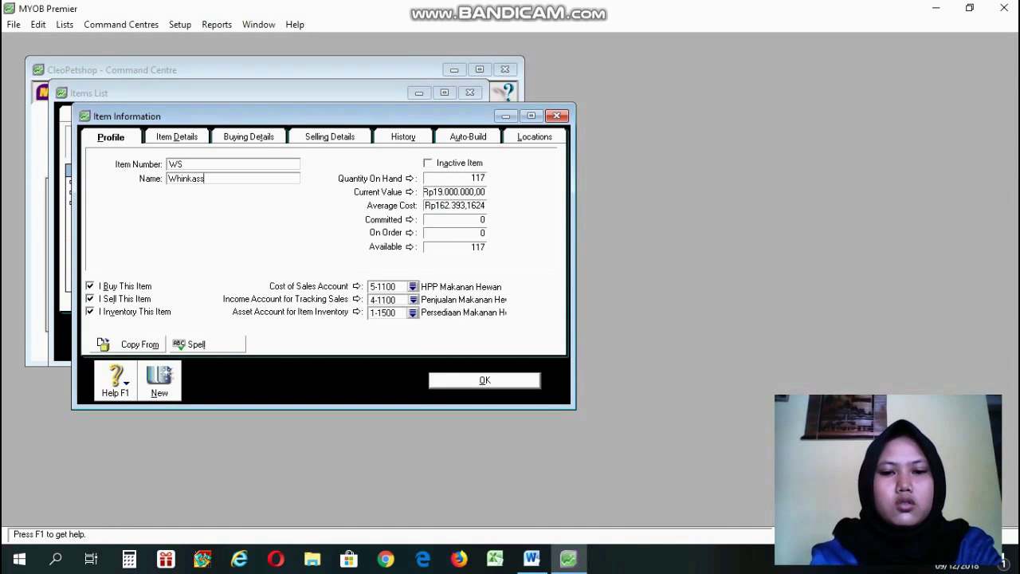
Keep 5-1100 HPP Makanan Hewan as WS's cost of sales account and view its buying details.
click(536, 562)
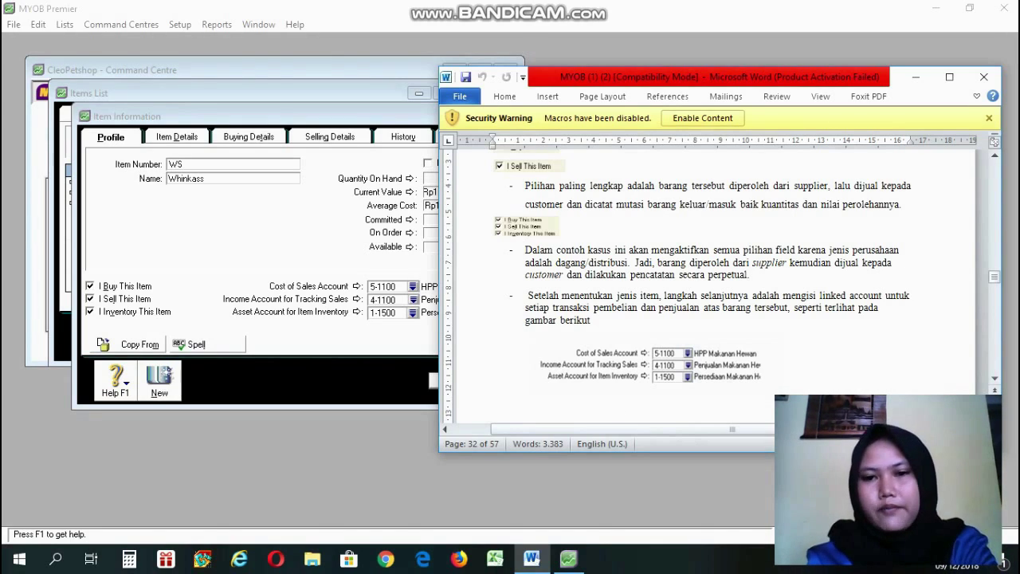
click(916, 77)
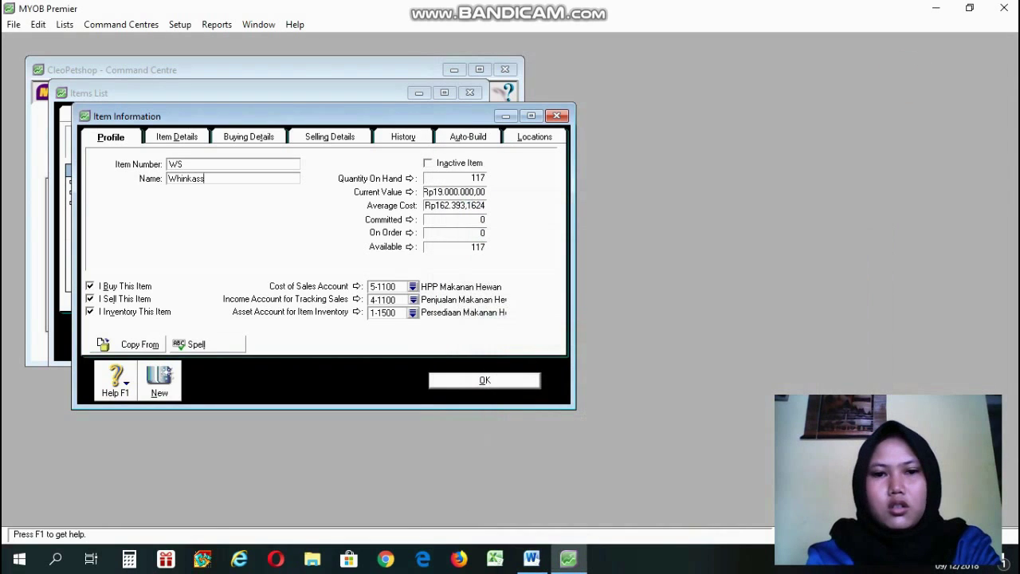
click(413, 286)
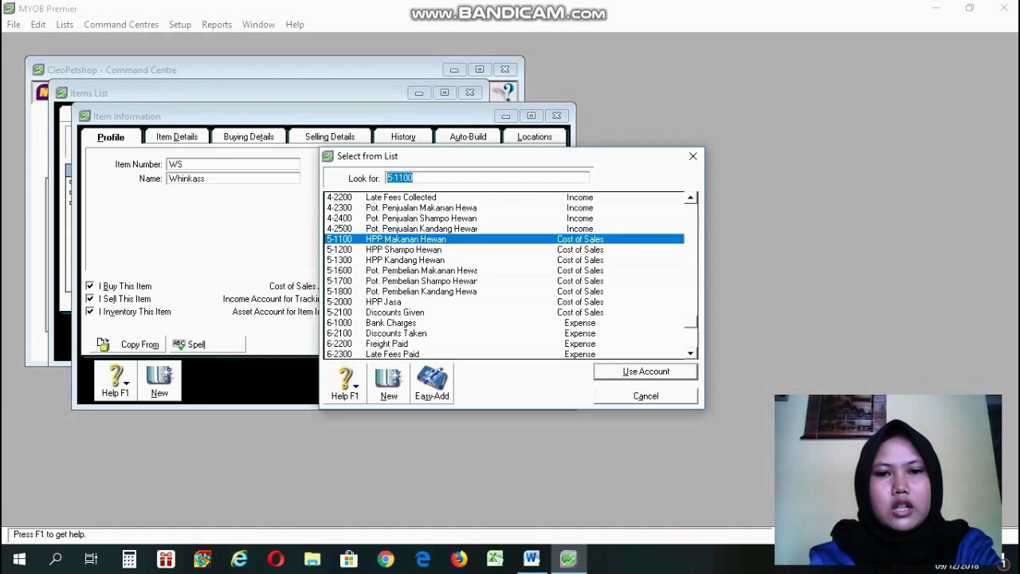
click(650, 371)
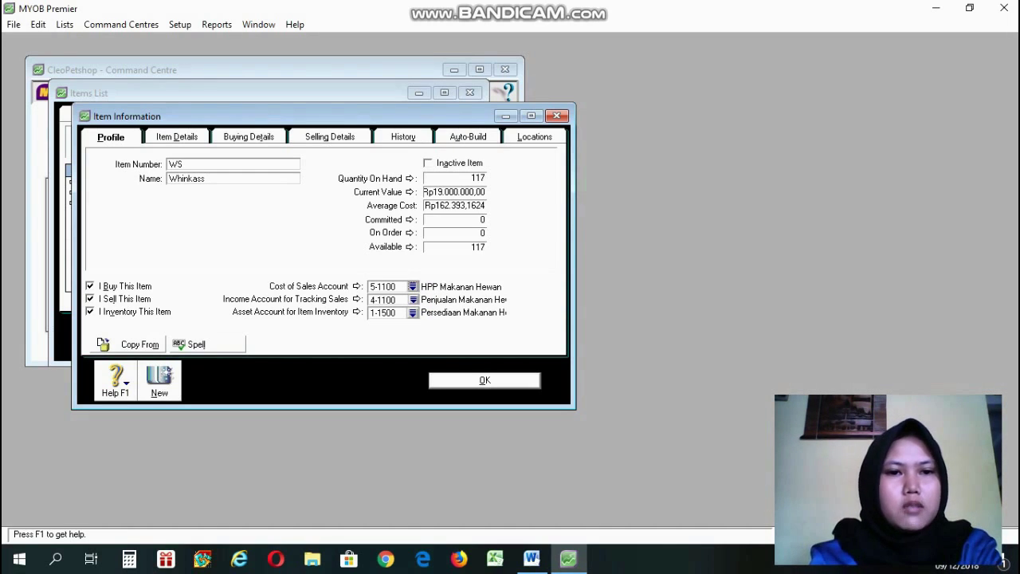
click(228, 137)
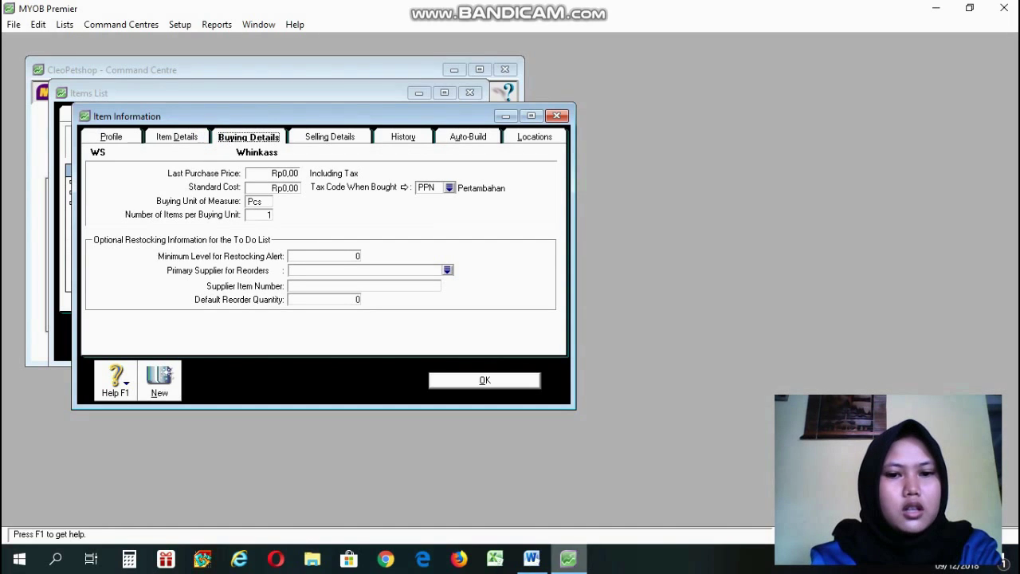
Compare WS's buying and selling details against the Word guide, then return to its Profile.
click(532, 558)
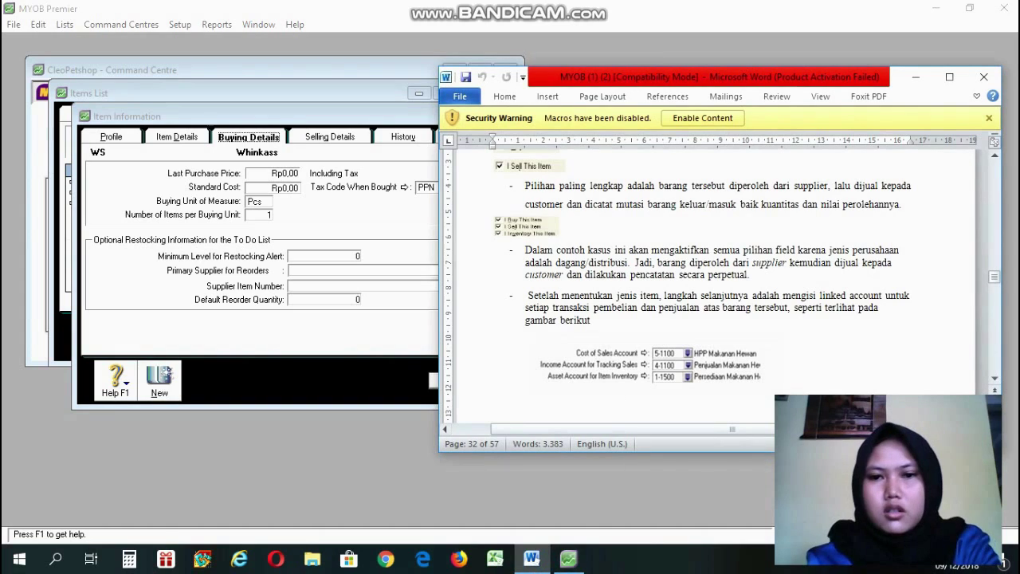
scroll(622, 407, down, 5)
scroll(622, 407, down, 6)
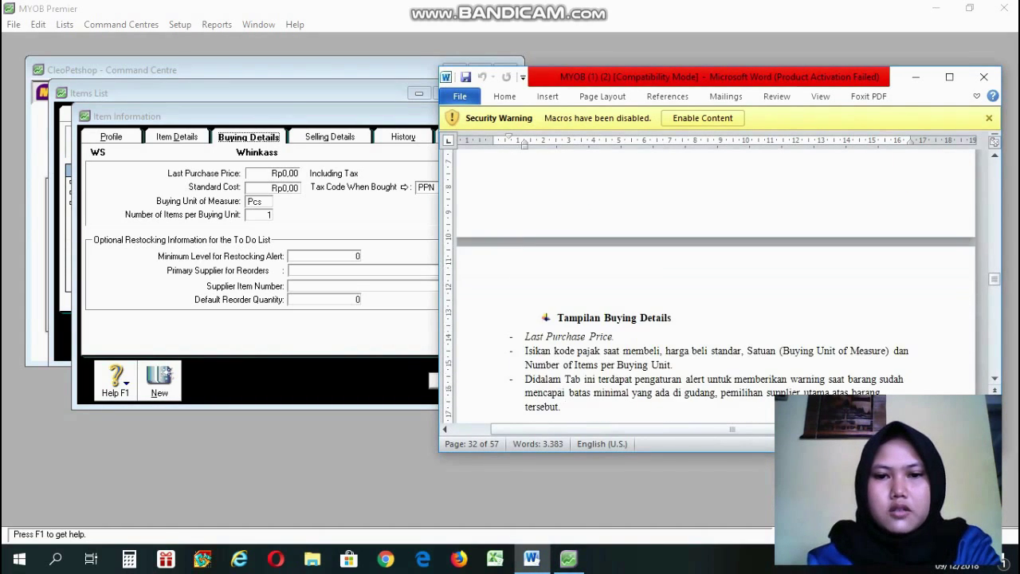
scroll(701, 279, up, 3)
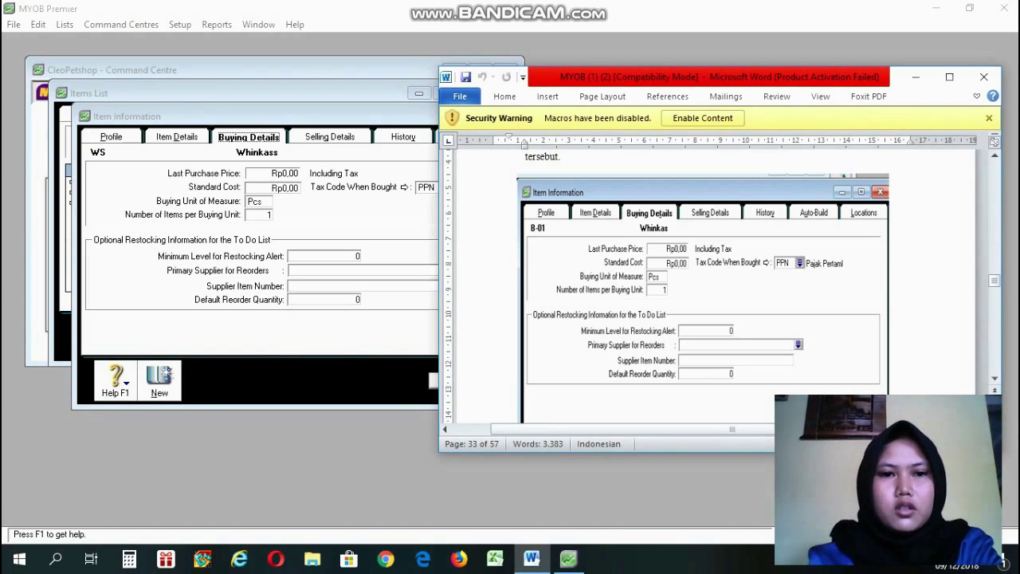
click(367, 208)
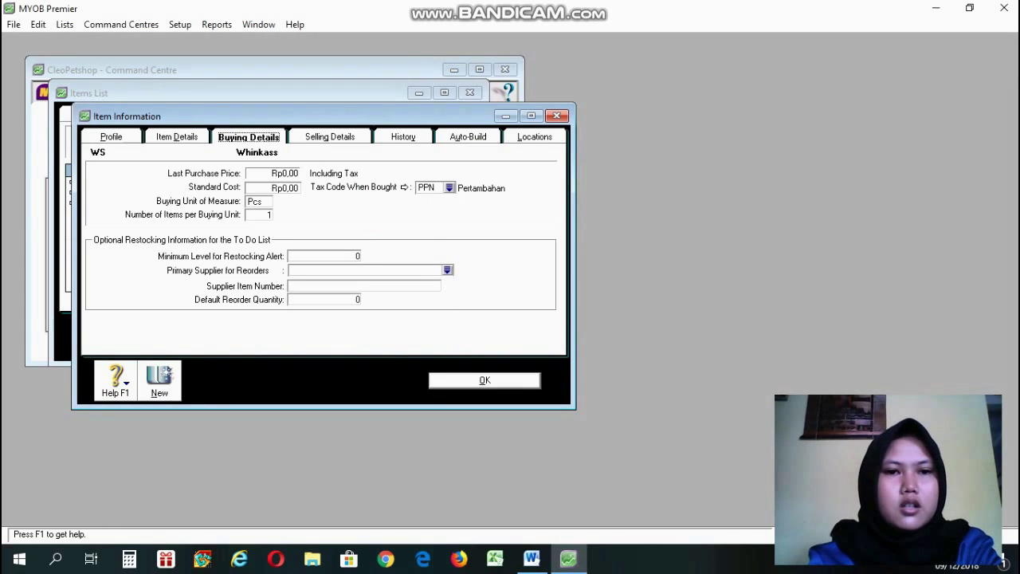
click(346, 137)
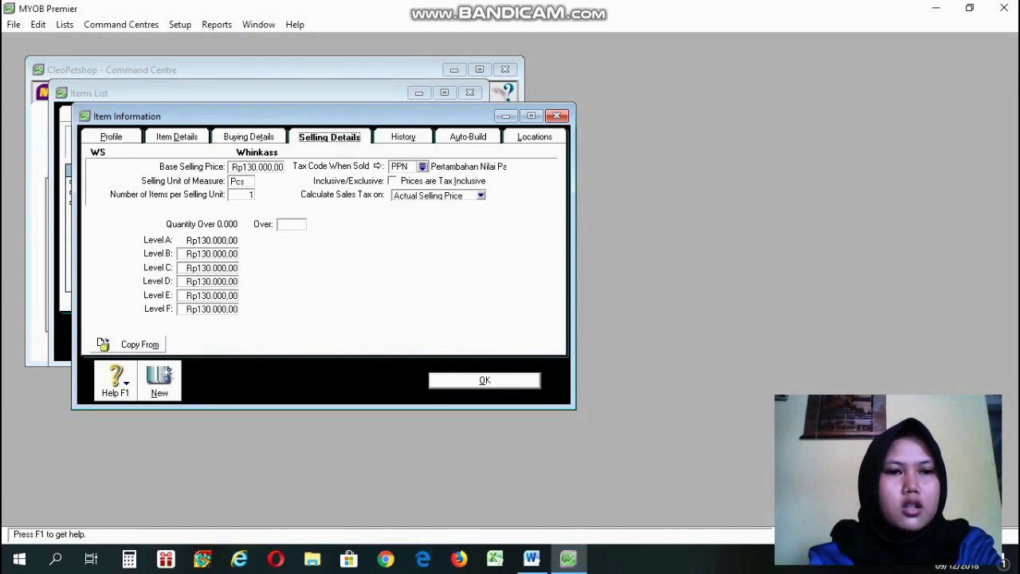
click(532, 559)
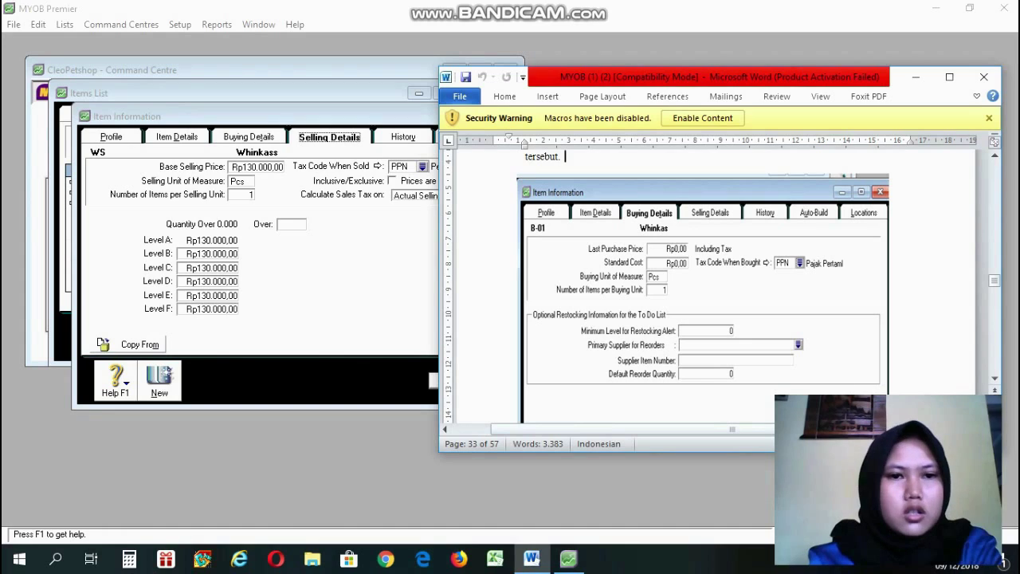
click(276, 183)
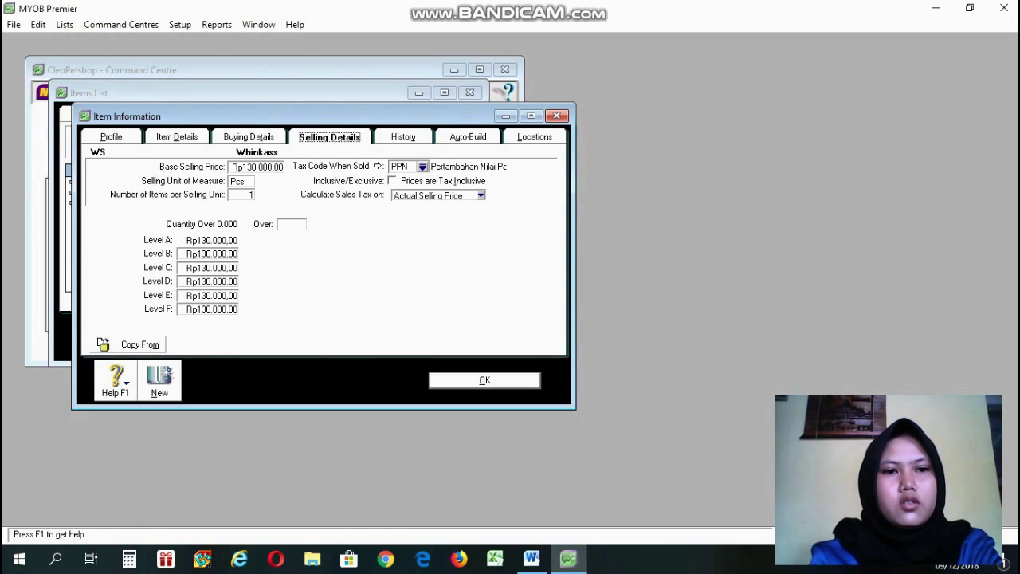
click(120, 136)
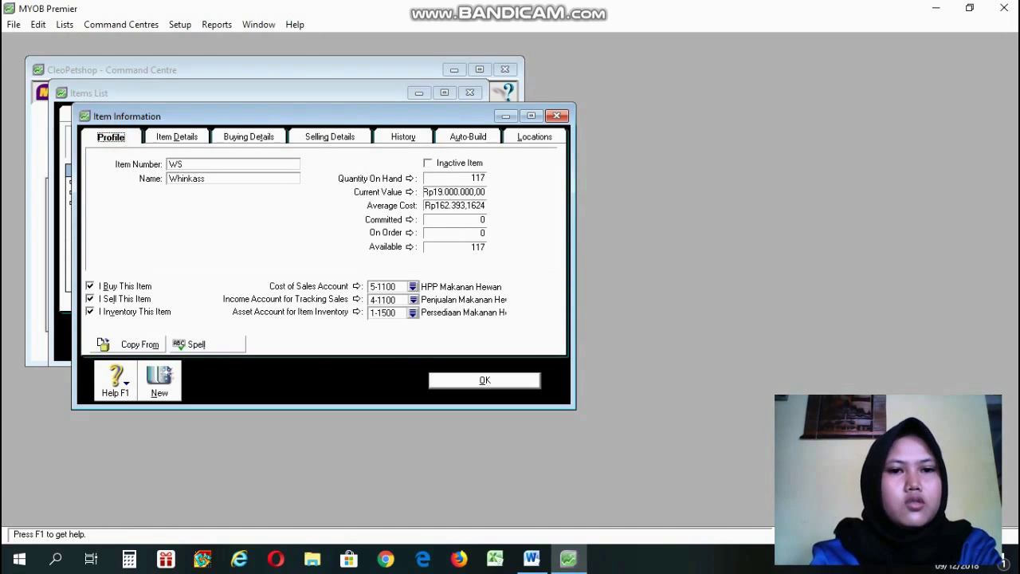
Review WS's current-value transactions, then save Whinkass, skipping the spelling check.
click(409, 192)
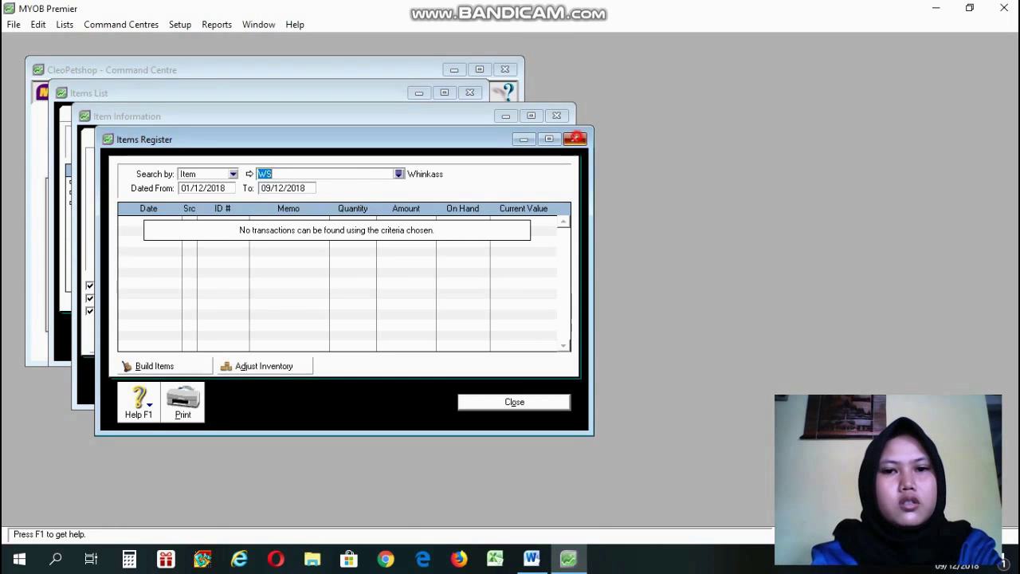
click(575, 139)
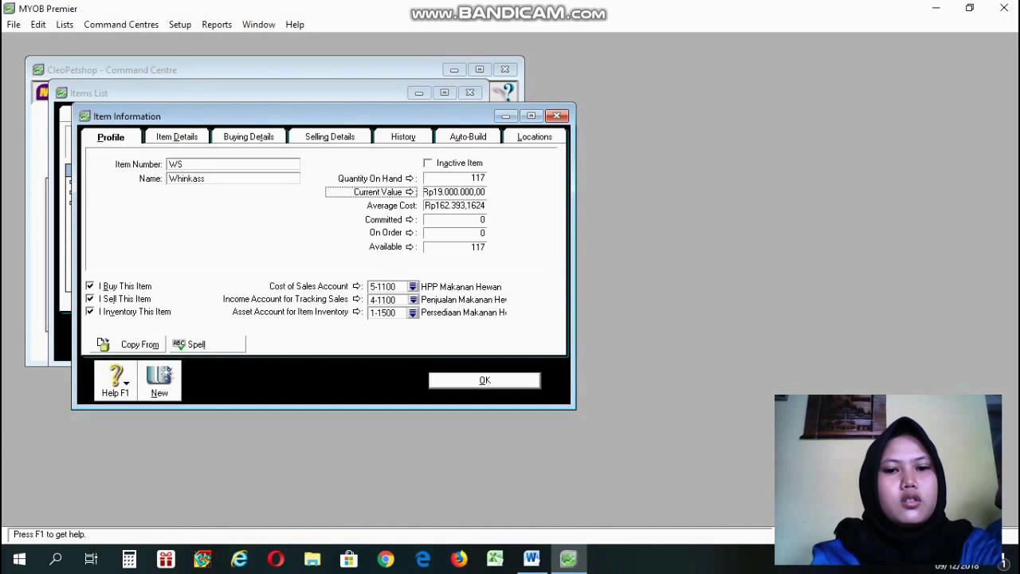
click(485, 381)
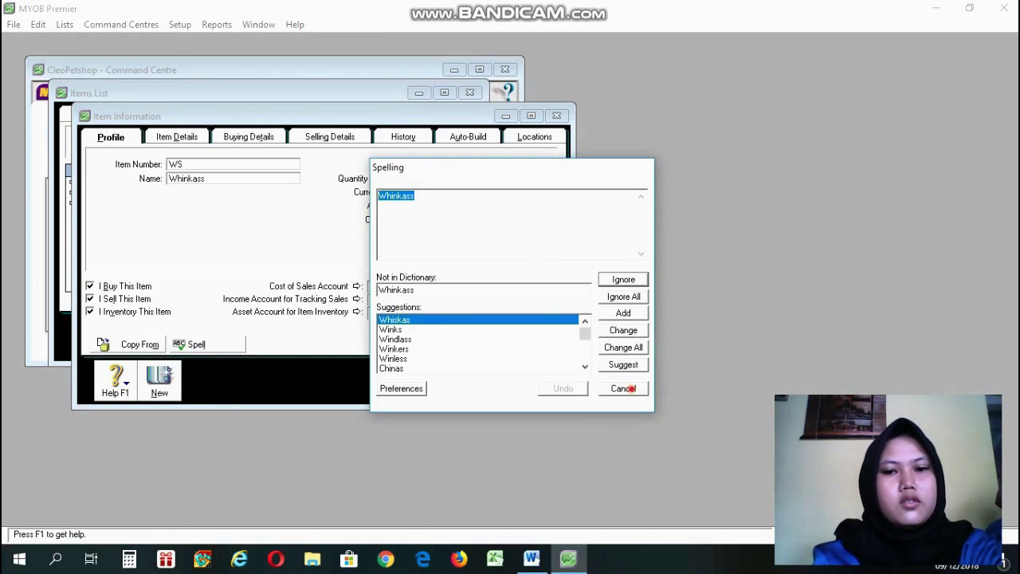
click(623, 388)
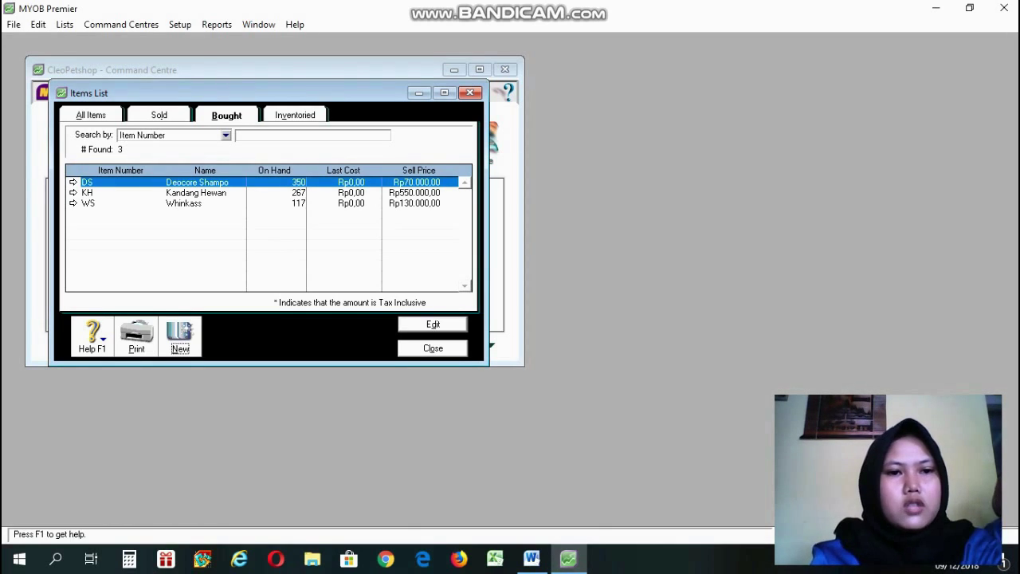
Inspect the Deocore Shampo (DS) and Kandang Hewan (KH) item records.
double_click(189, 182)
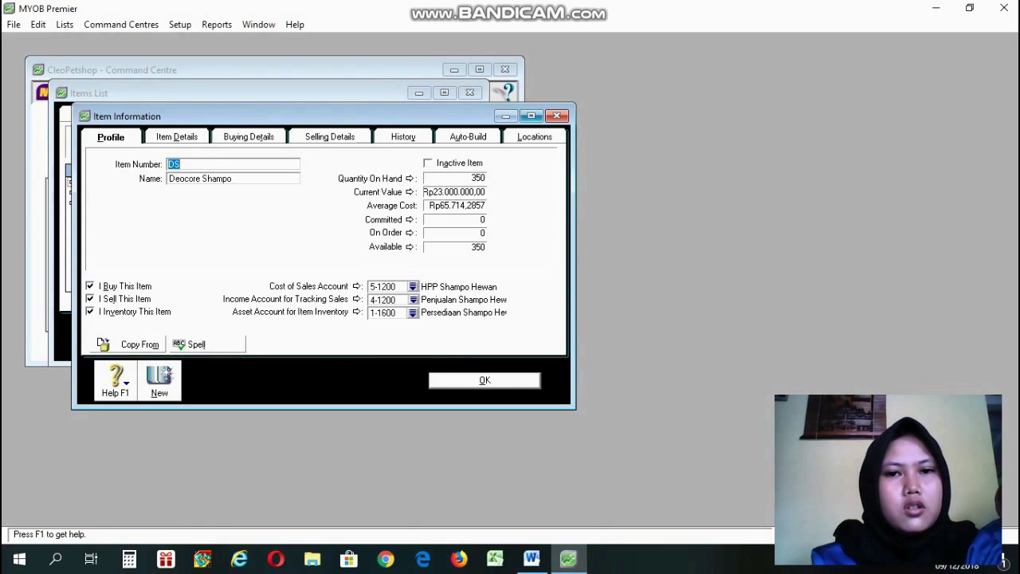
click(557, 115)
double_click(89, 193)
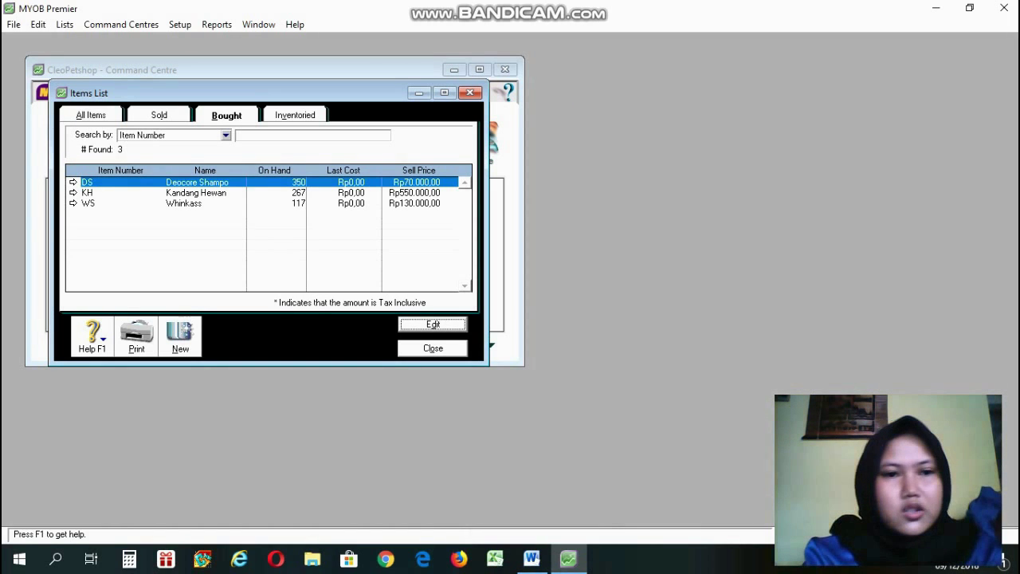
Check the guide's service item table, then start a new item from the Items List.
click(532, 559)
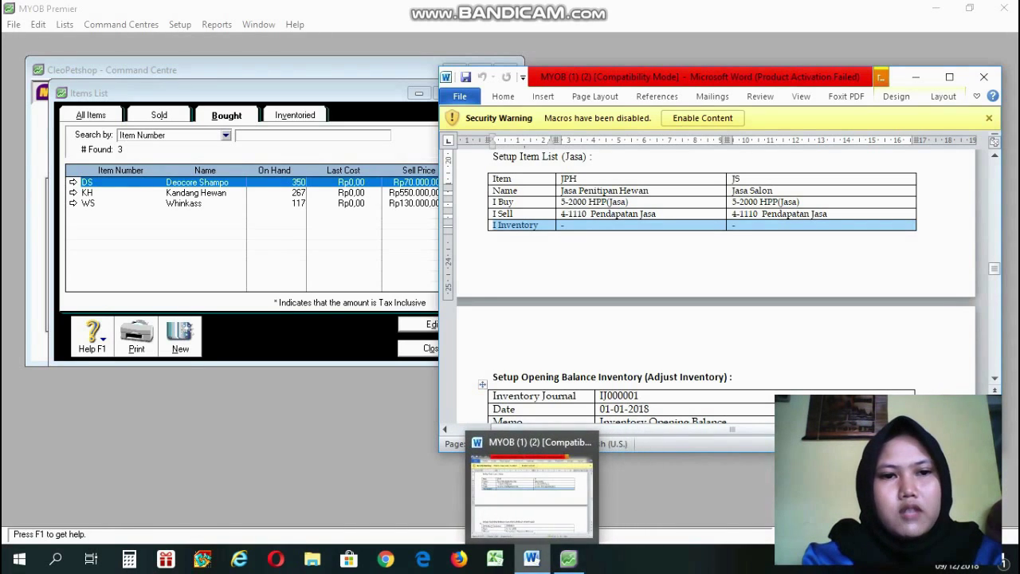
click(532, 558)
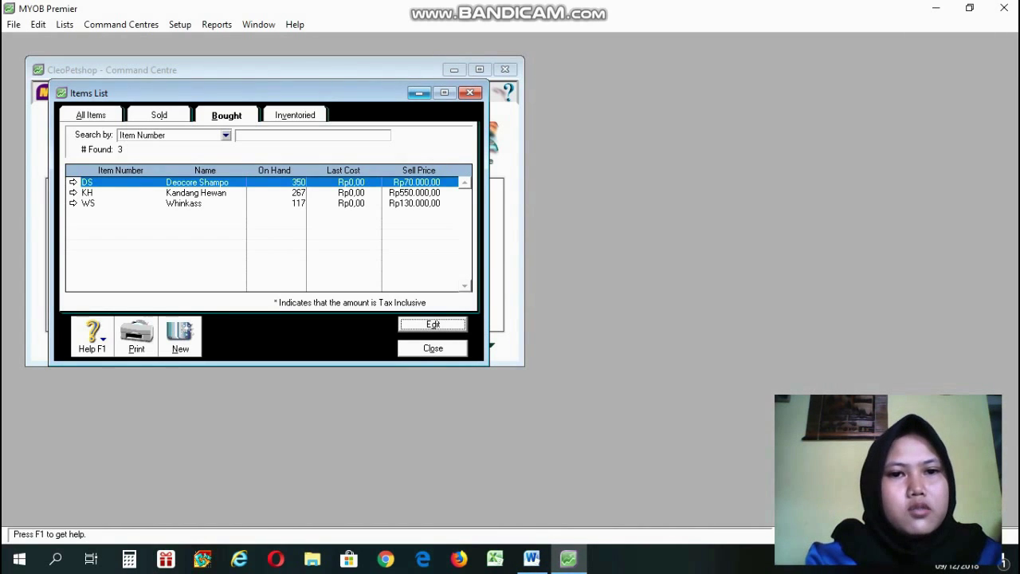
click(419, 93)
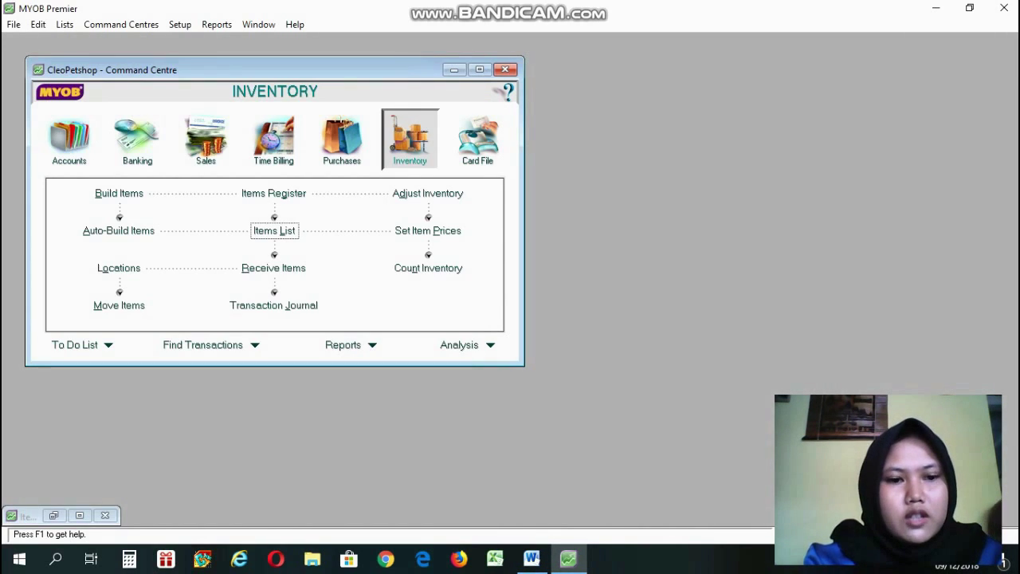
click(55, 513)
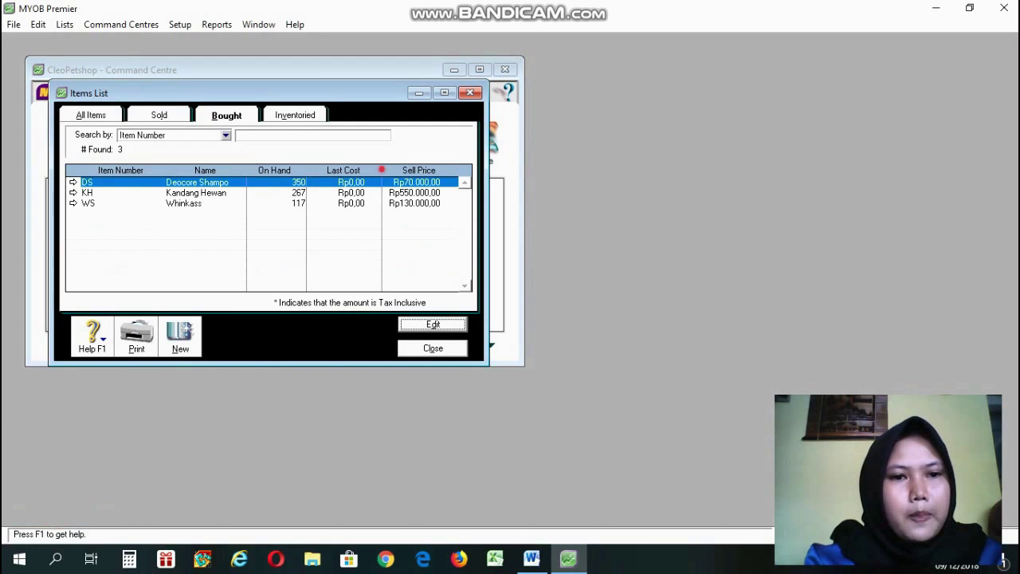
click(185, 329)
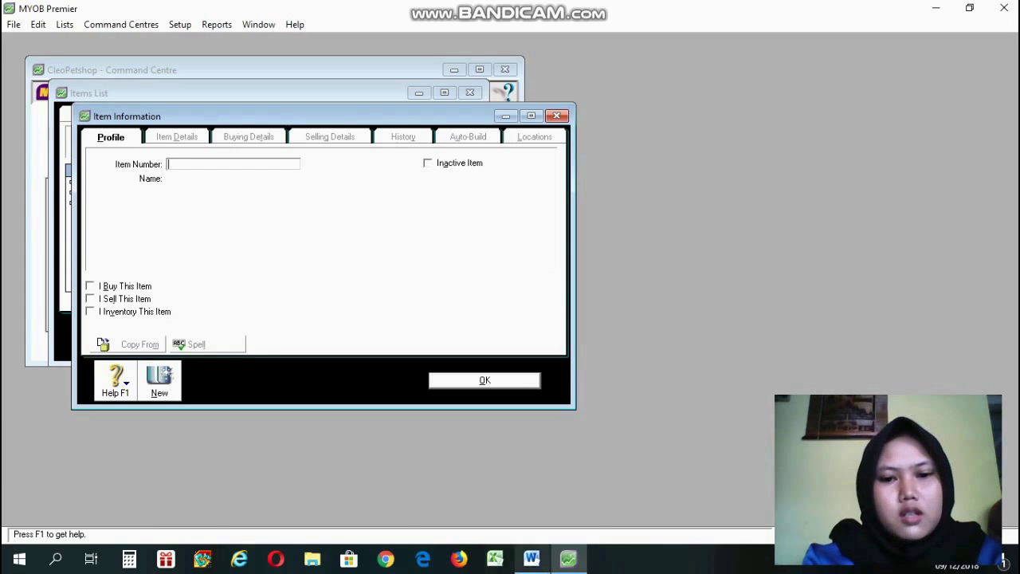
Enter item number JPH and name 'Jasa Penitipan Hewan' per the guide's service table.
click(532, 558)
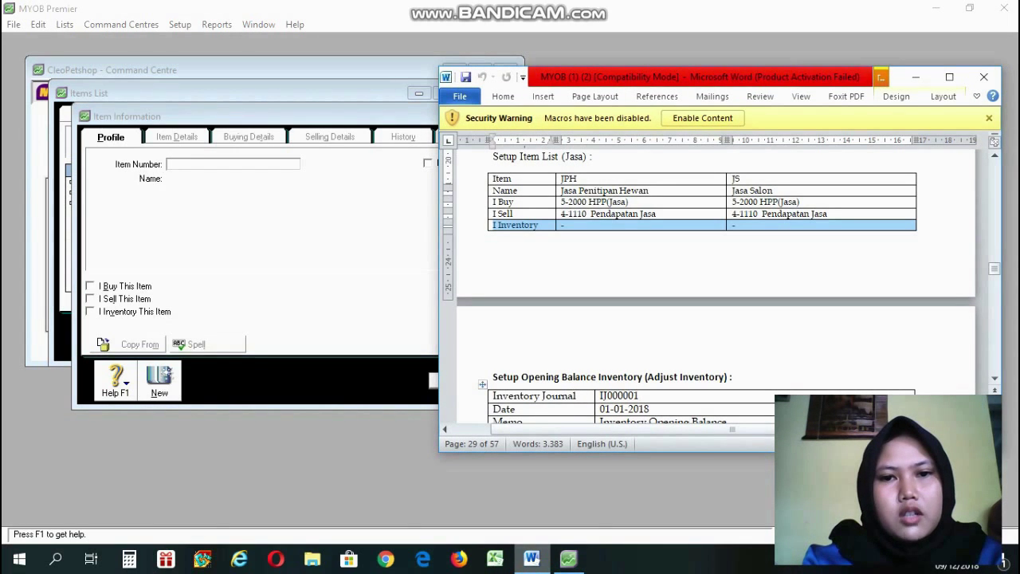
key(alt+Tab)
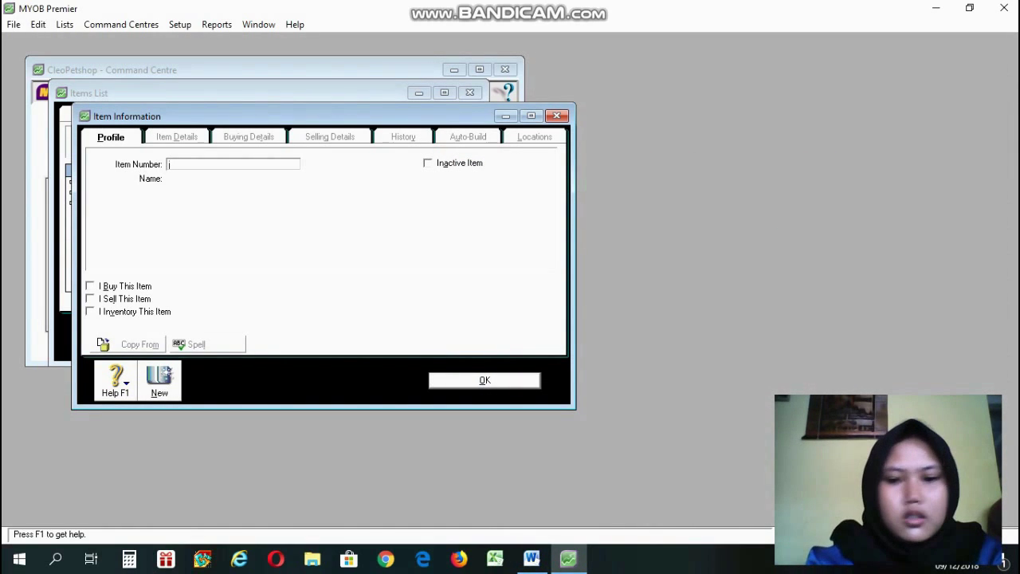
text(JPH)
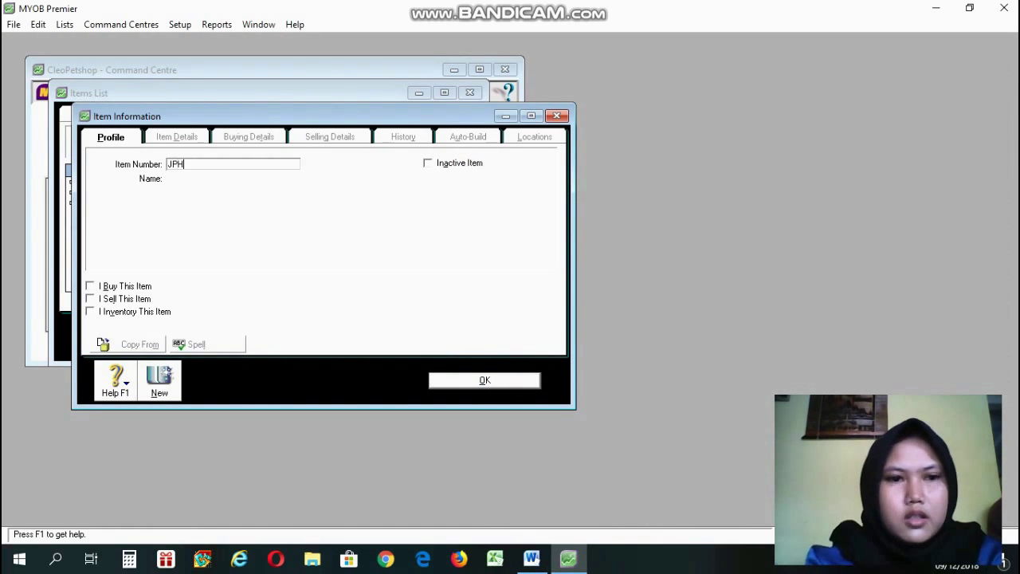
key(Tab)
text(Jasa )
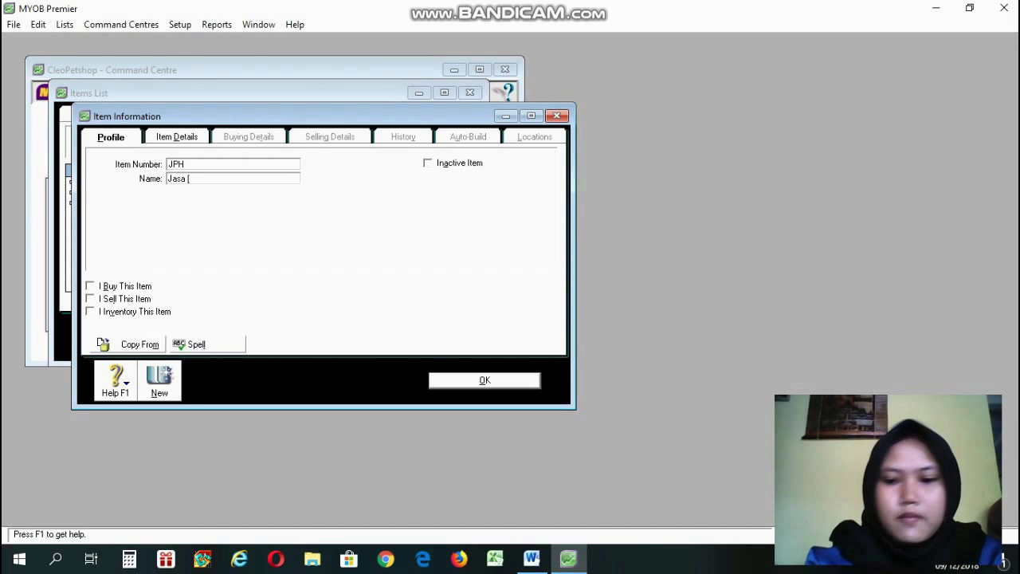
text(Pen)
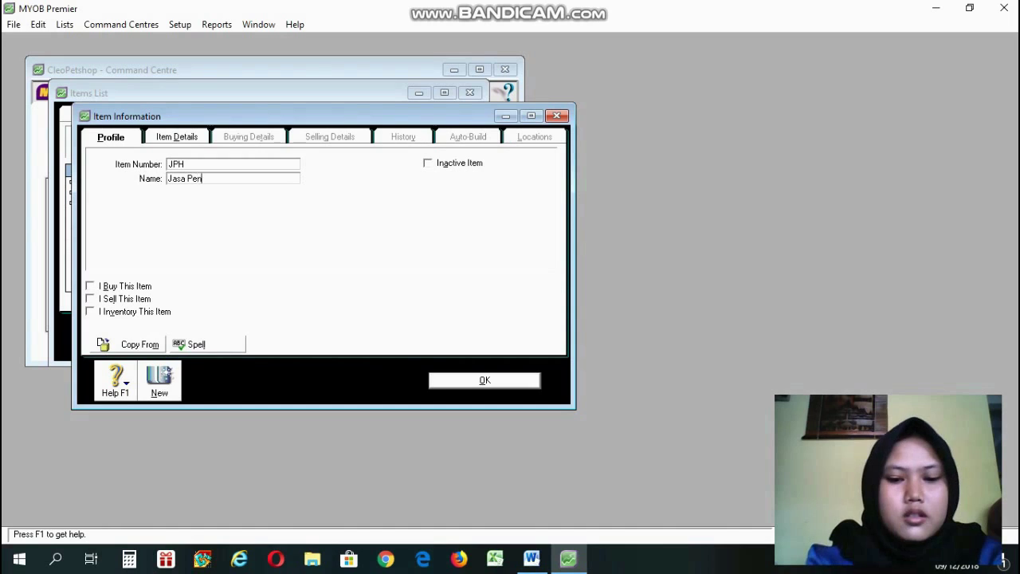
text(itip)
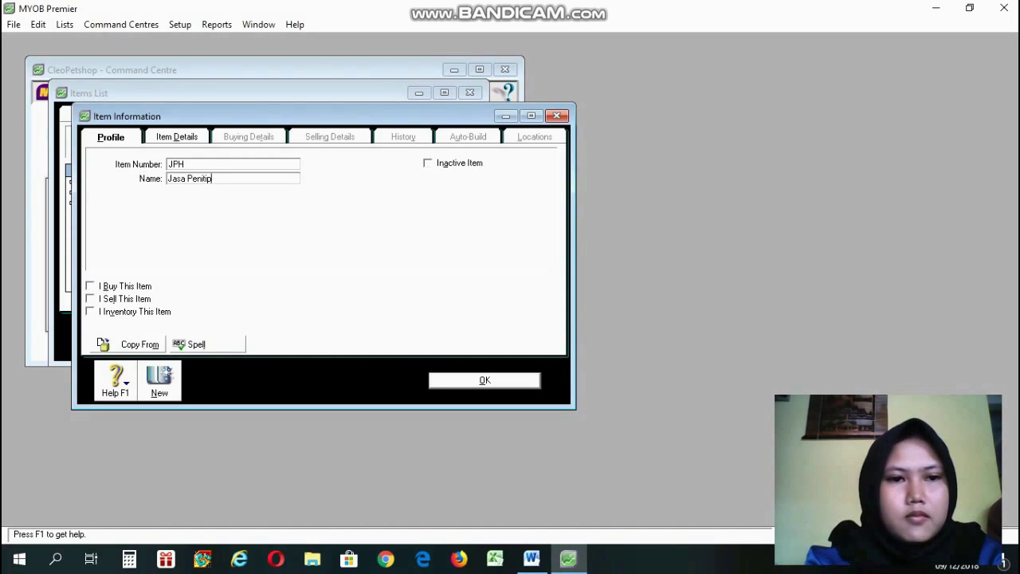
text(an H)
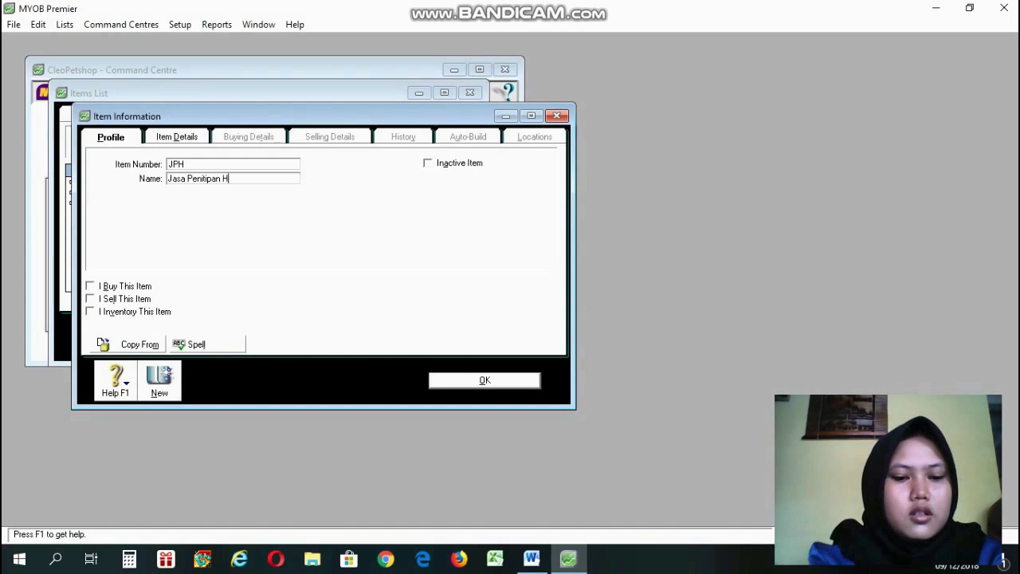
text(ew)
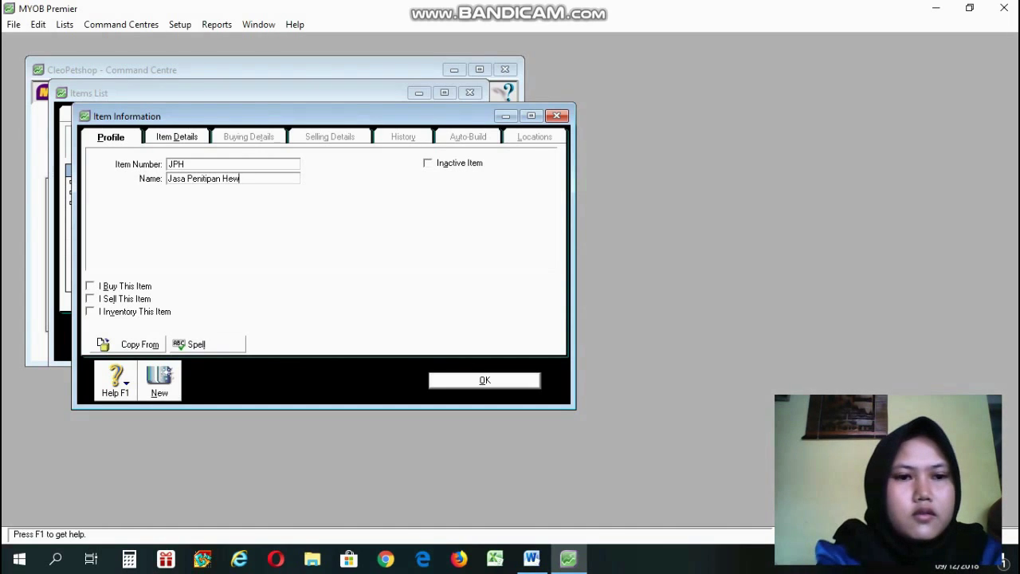
text(an)
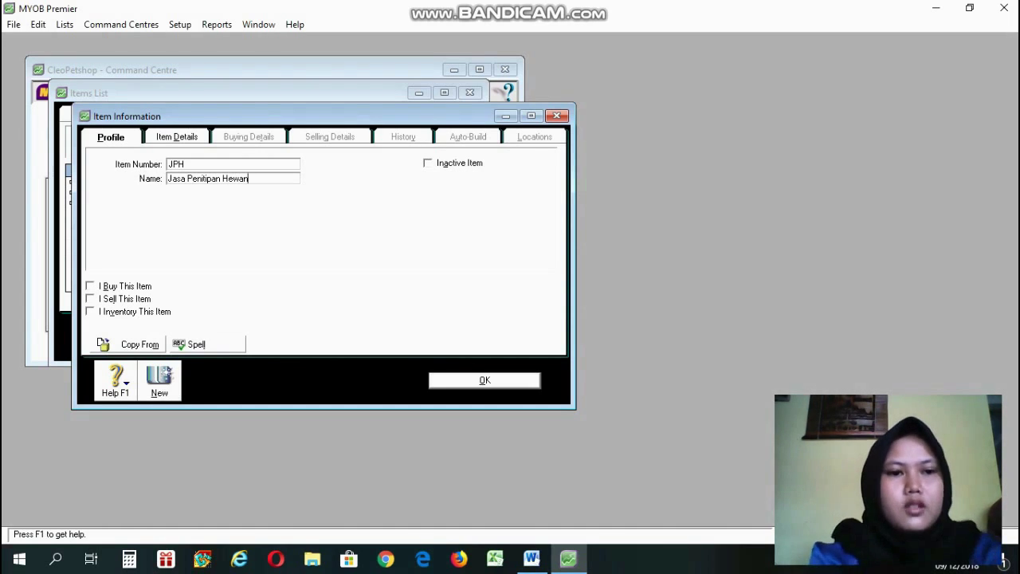
Mark JPH as bought and sold, with expense 5-2000 HPP Jasa and income 4-1110 Pendapat Jasa.
click(90, 285)
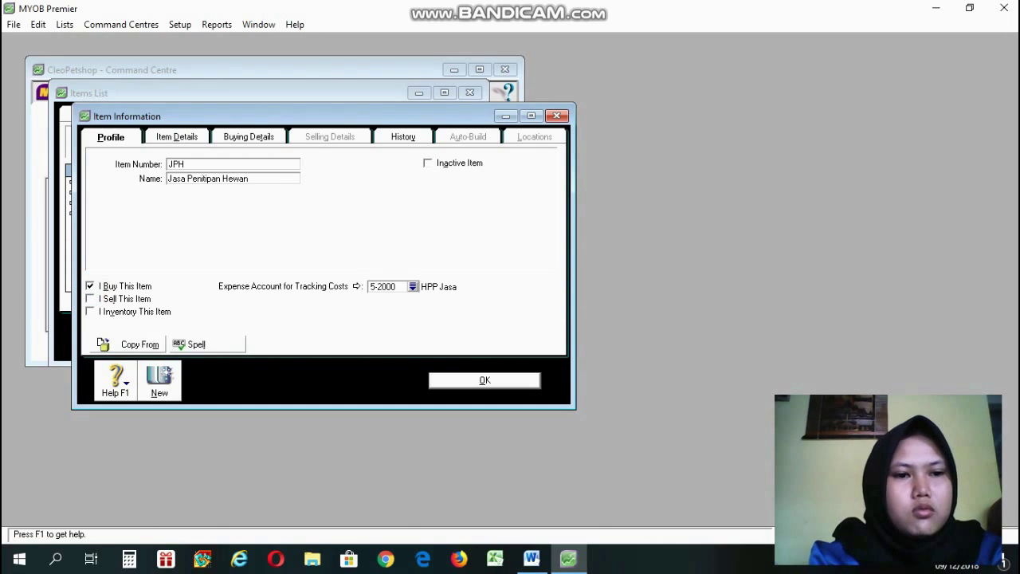
click(91, 298)
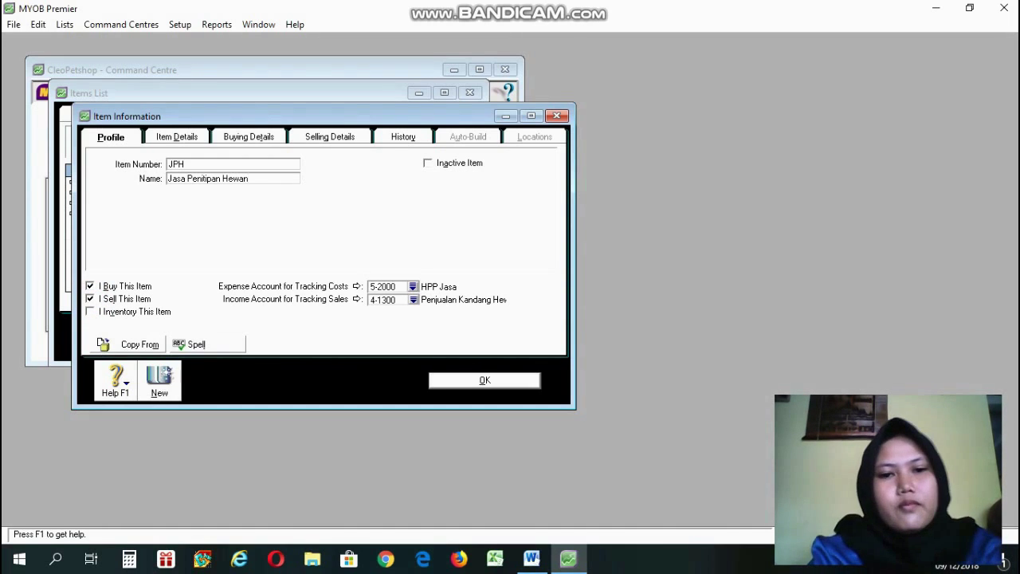
click(412, 286)
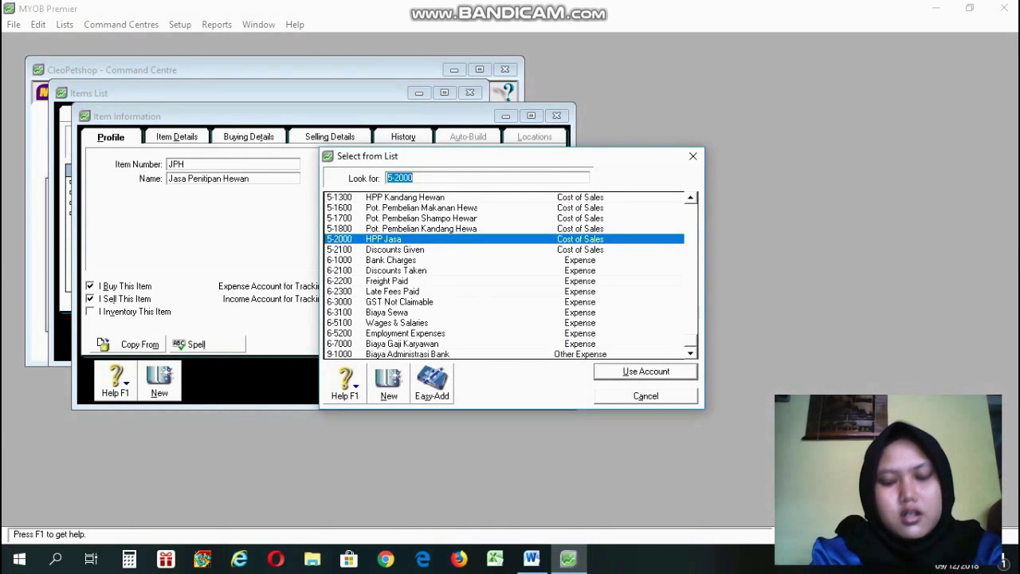
click(599, 371)
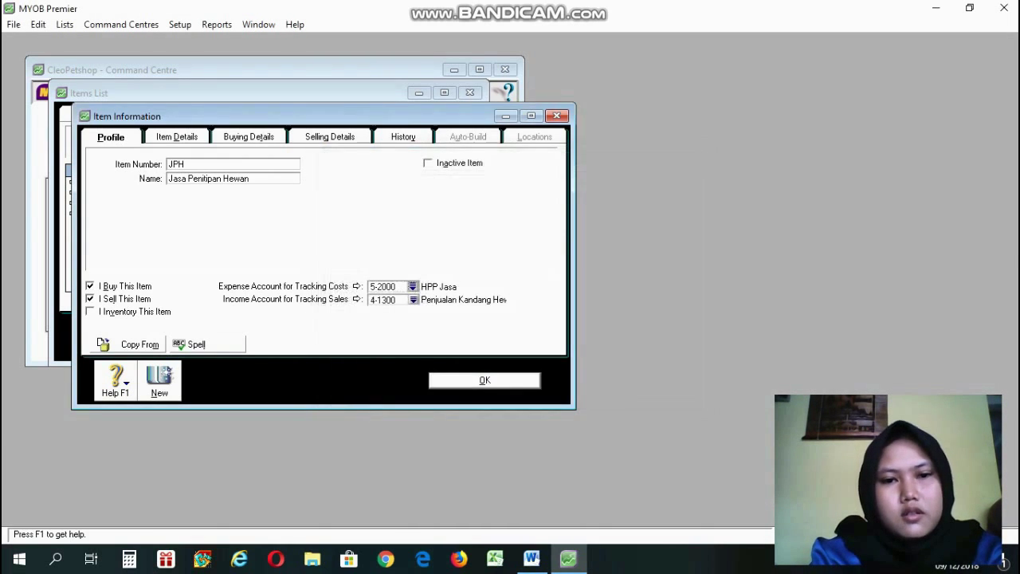
click(412, 300)
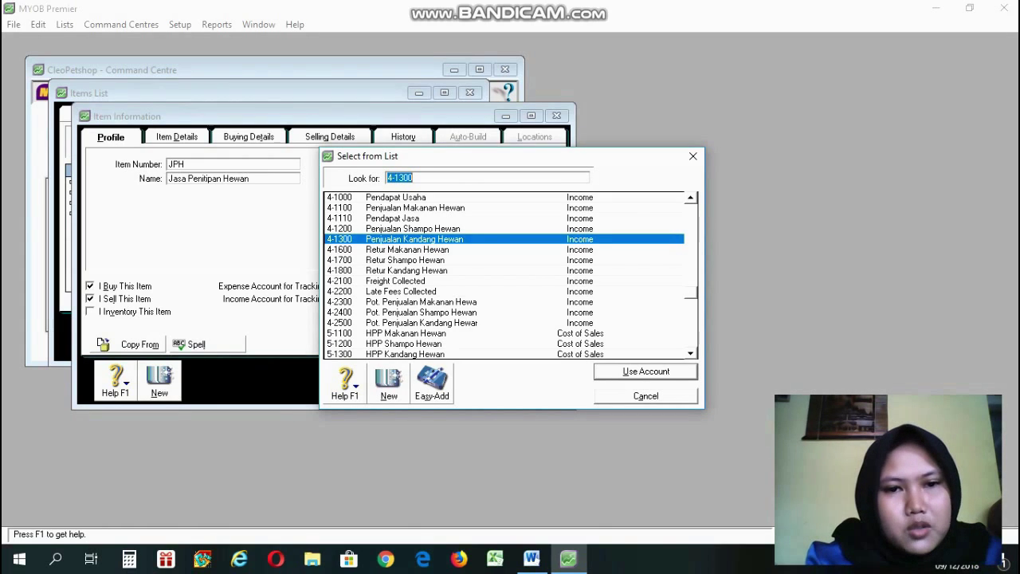
click(429, 229)
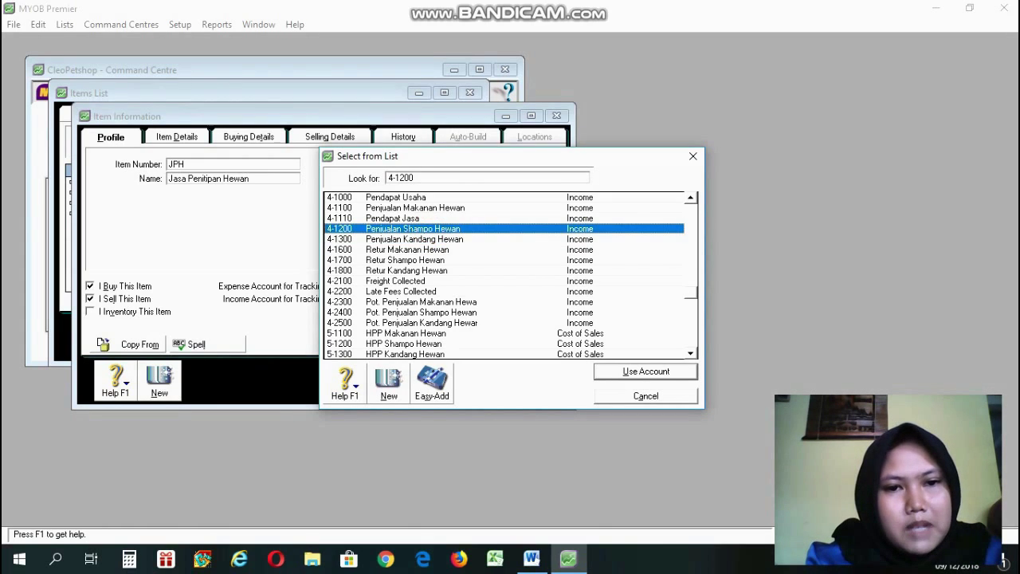
click(416, 219)
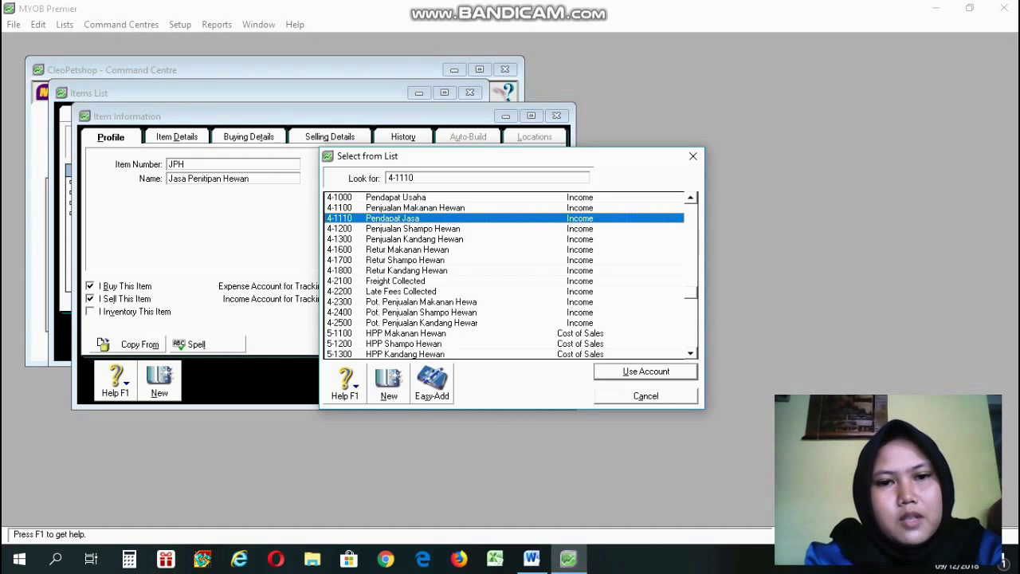
key(Return)
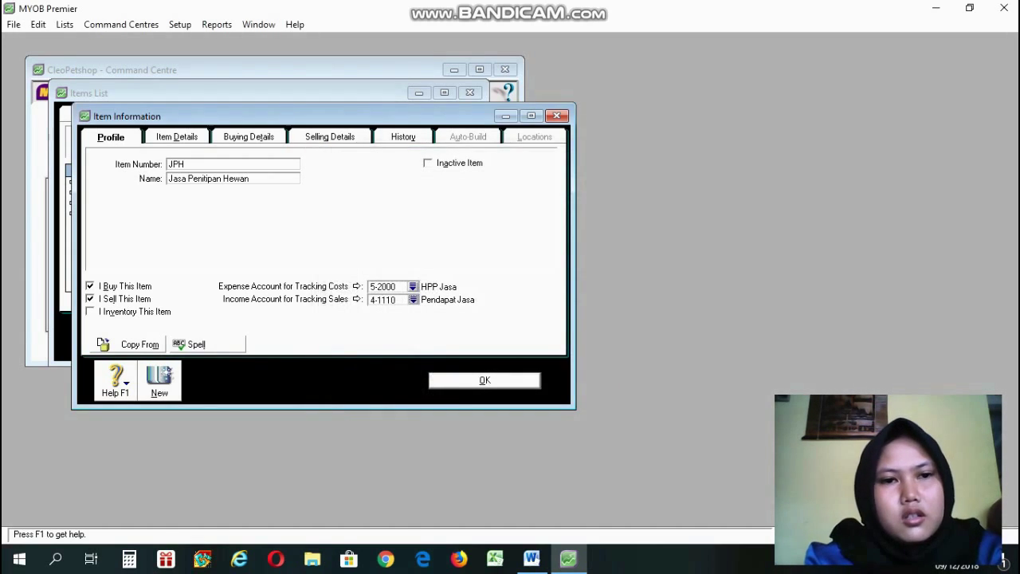
Review JPH's buying and selling details, then save the item, dismissing the spelling check.
click(275, 137)
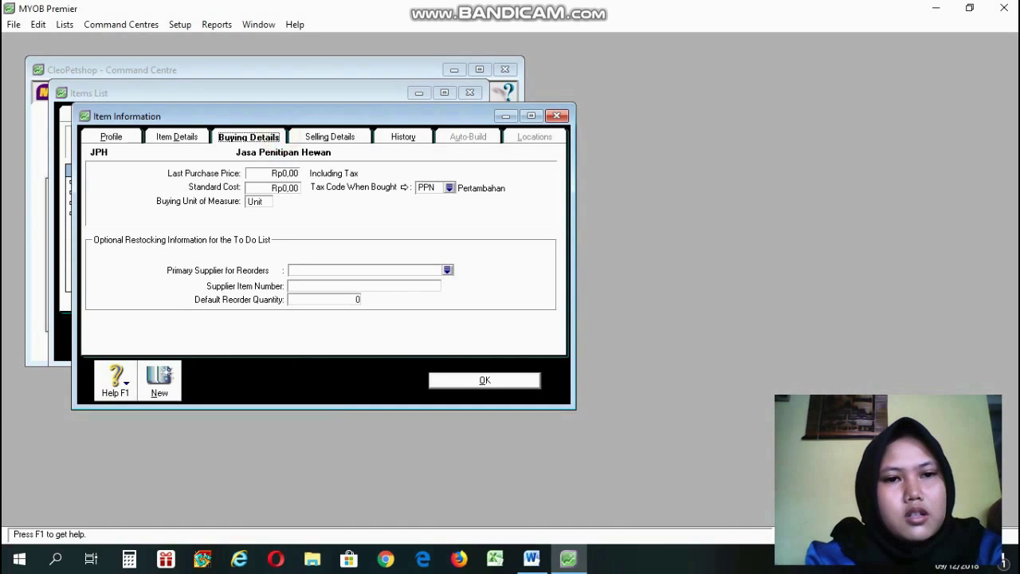
click(333, 137)
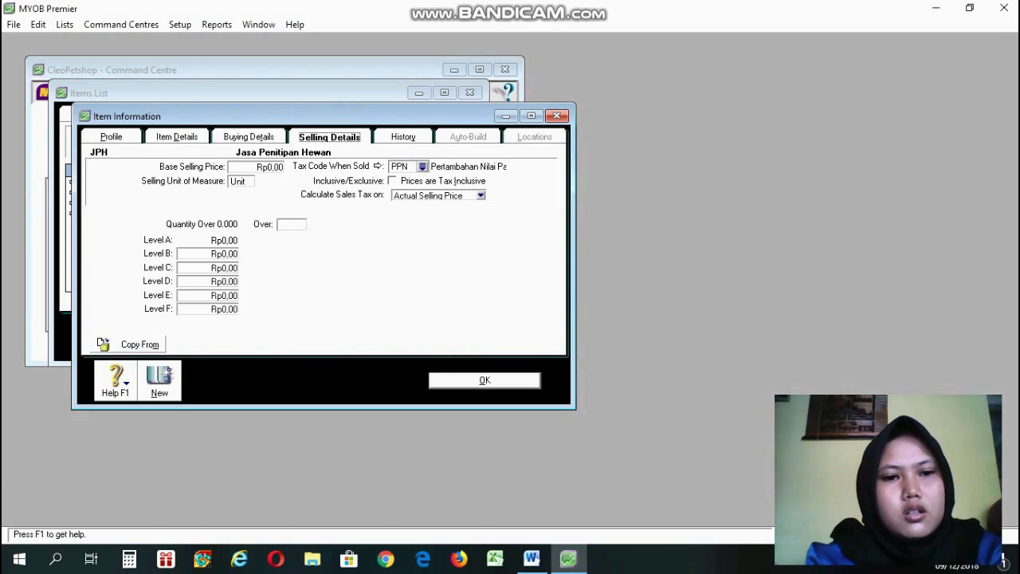
click(473, 380)
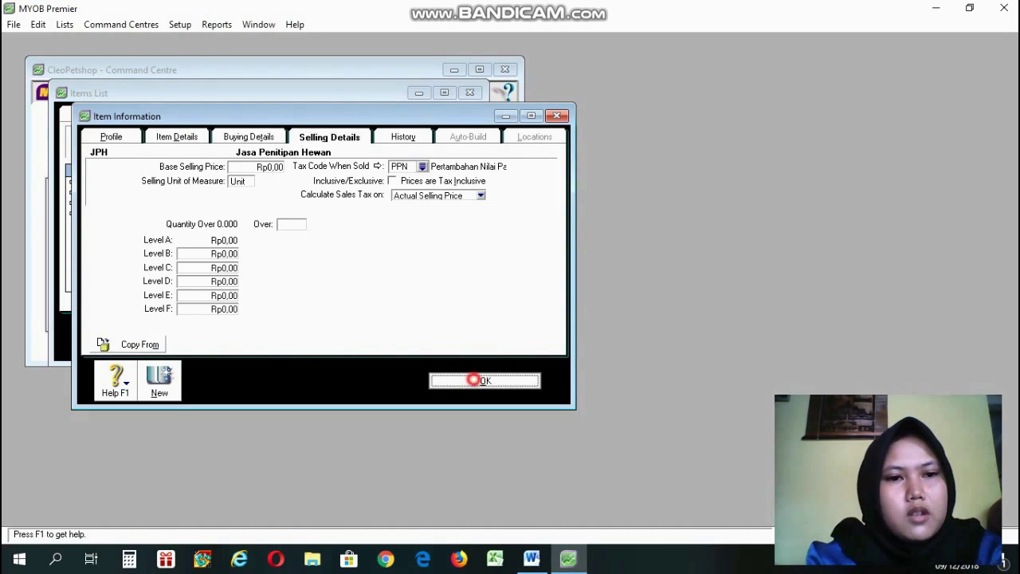
click(599, 387)
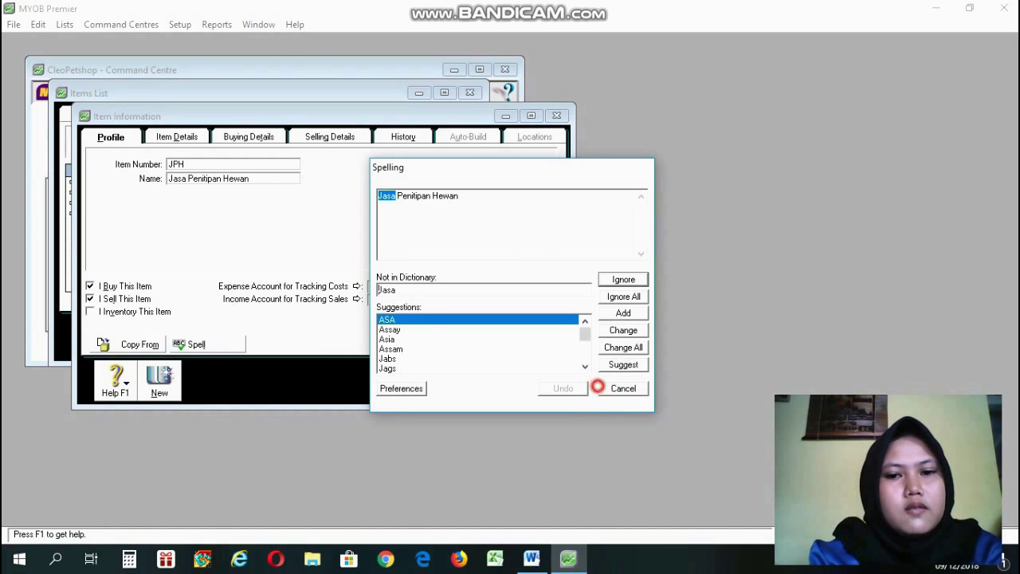
click(610, 386)
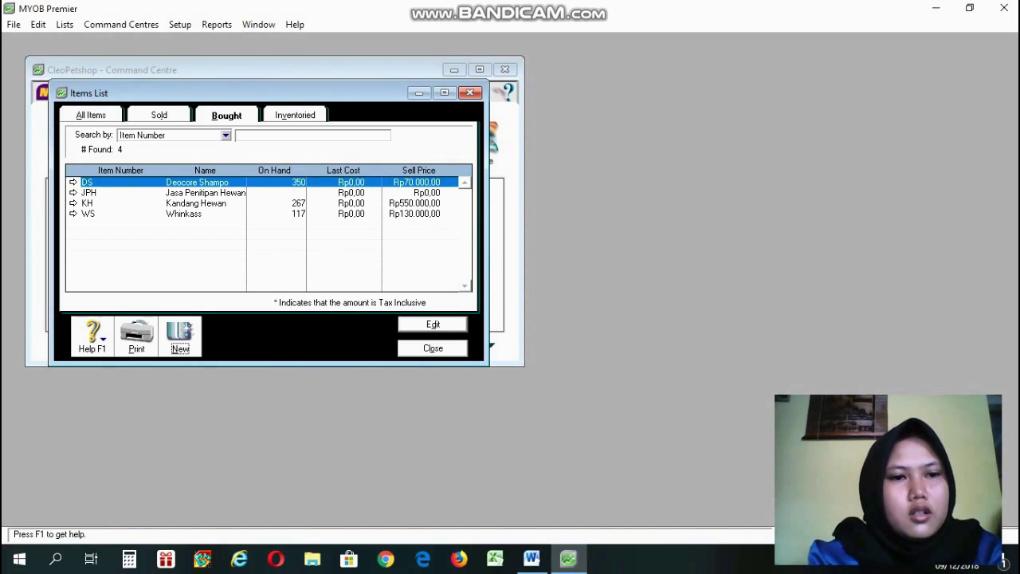
Check the Jasa table in the Word guide, then begin a new blank item record.
click(149, 195)
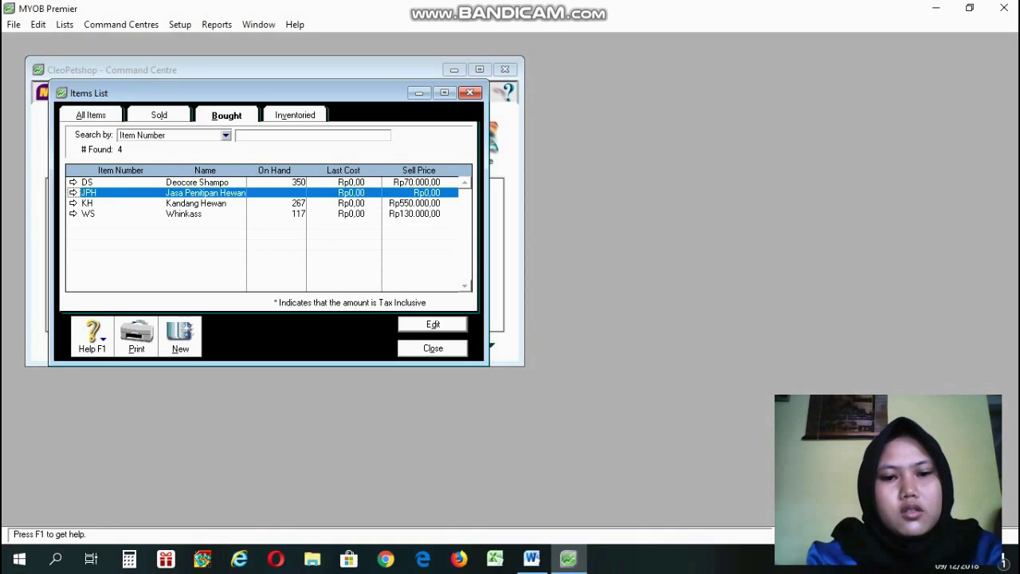
click(530, 557)
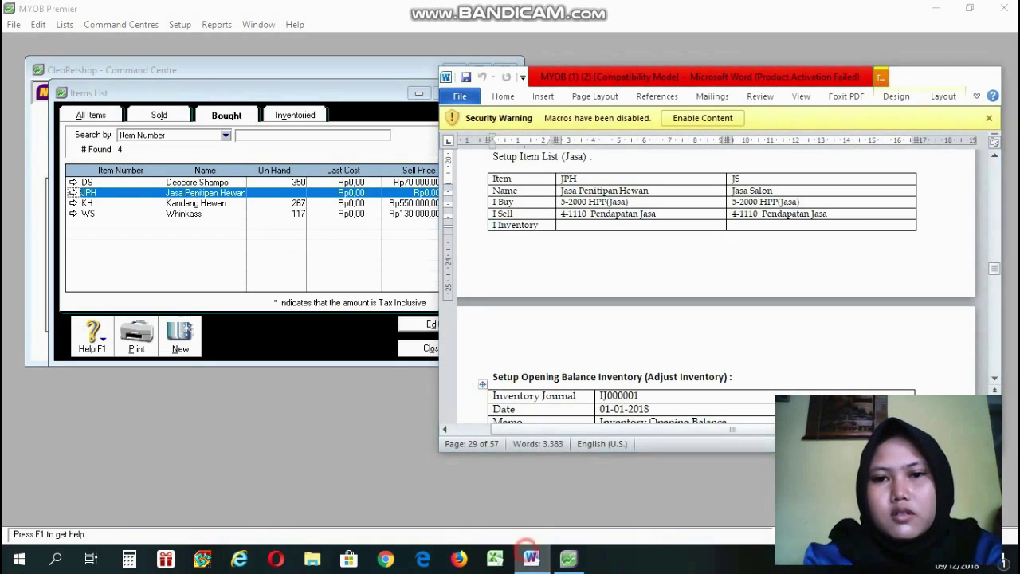
click(530, 557)
click(530, 557)
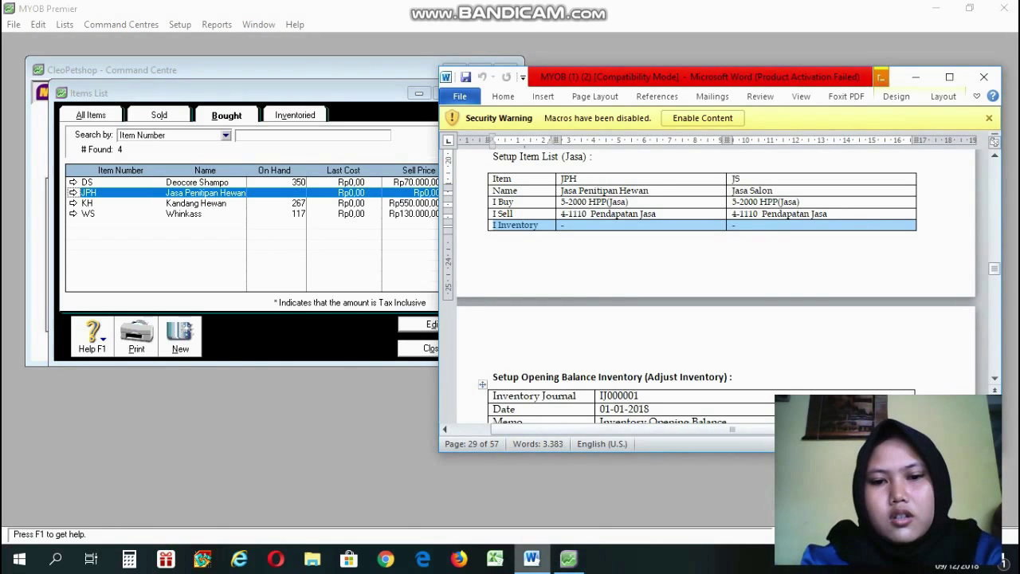
click(530, 558)
click(191, 330)
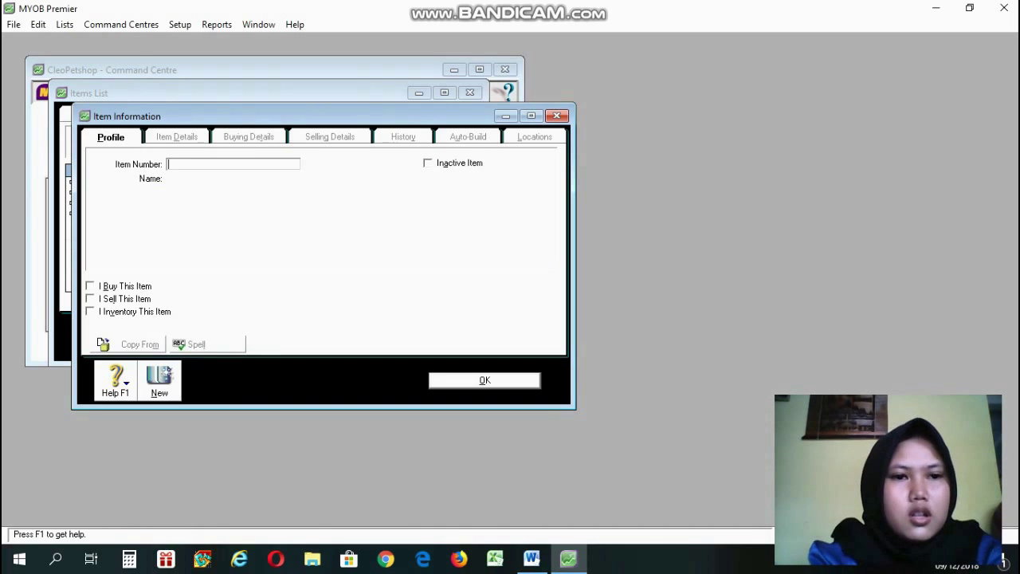
Enter item number JS named 'Jasa Salon', marked as both bought and sold.
text(JS)
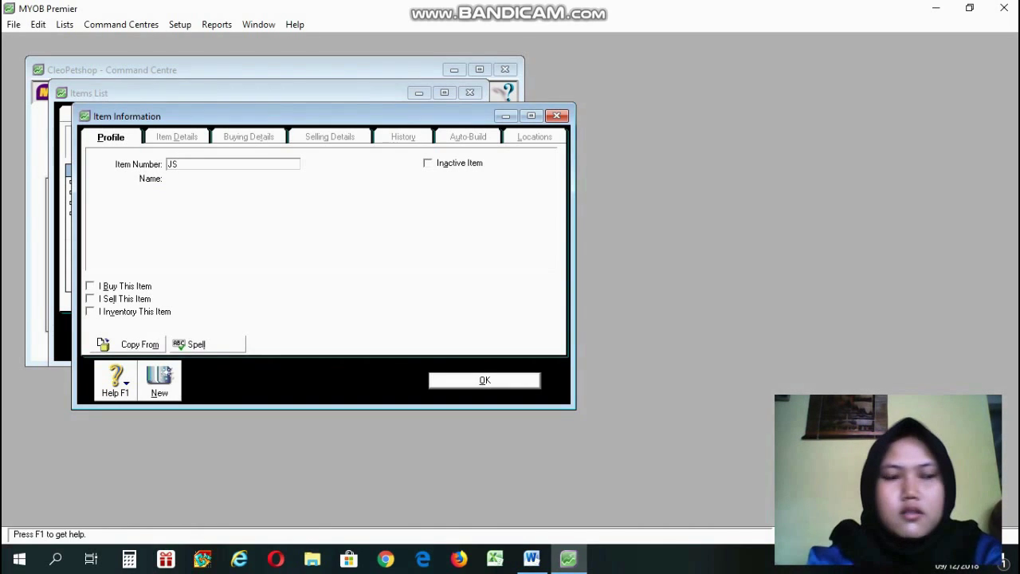
key(Tab)
text(Jasa)
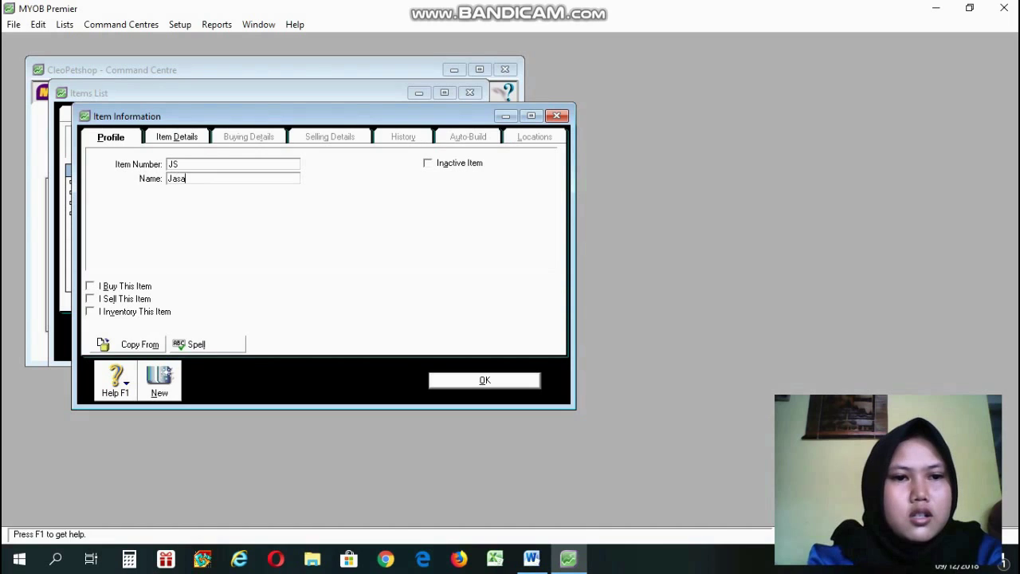
text( Salonb)
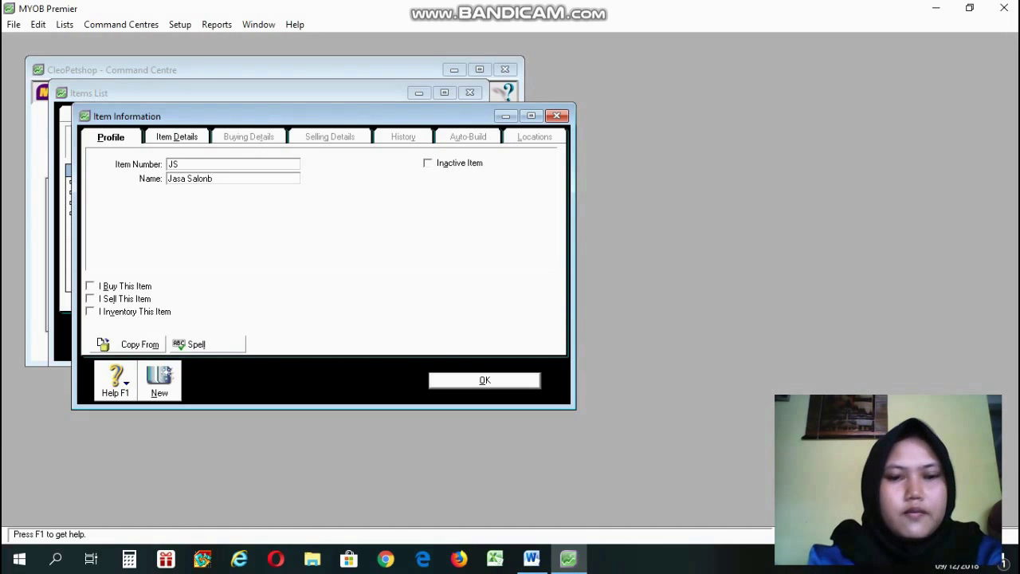
key(BackSpace)
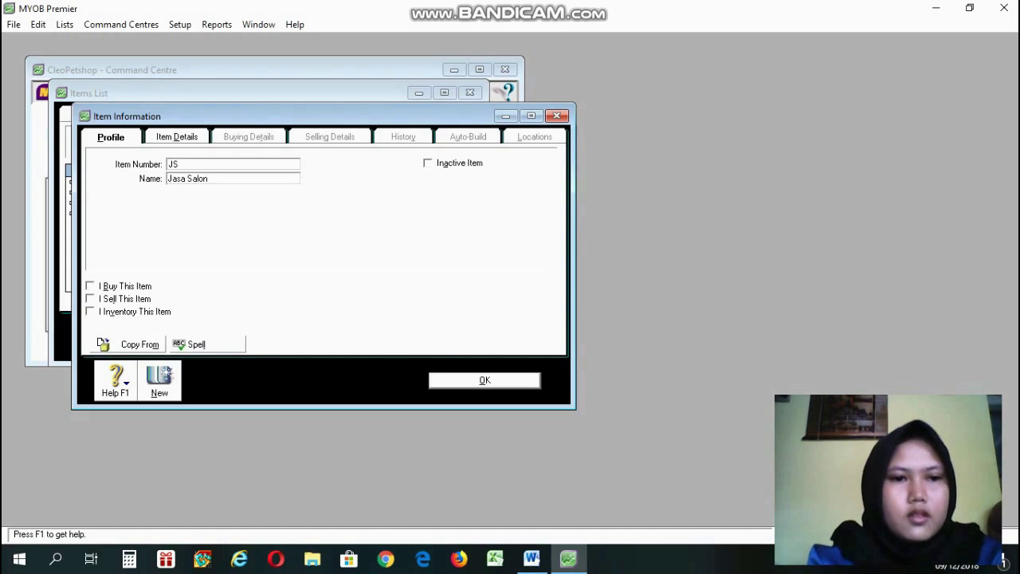
click(91, 286)
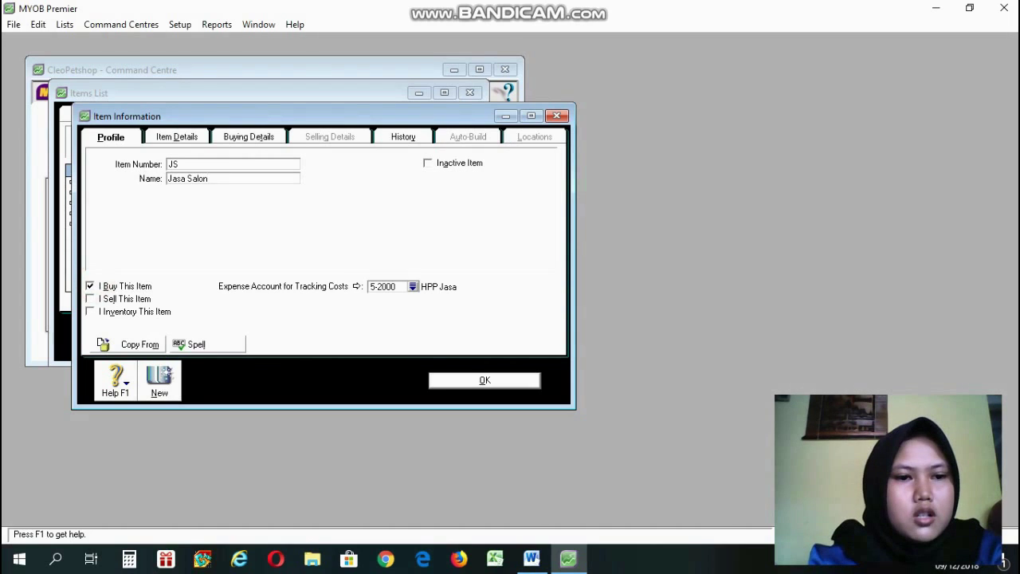
click(90, 298)
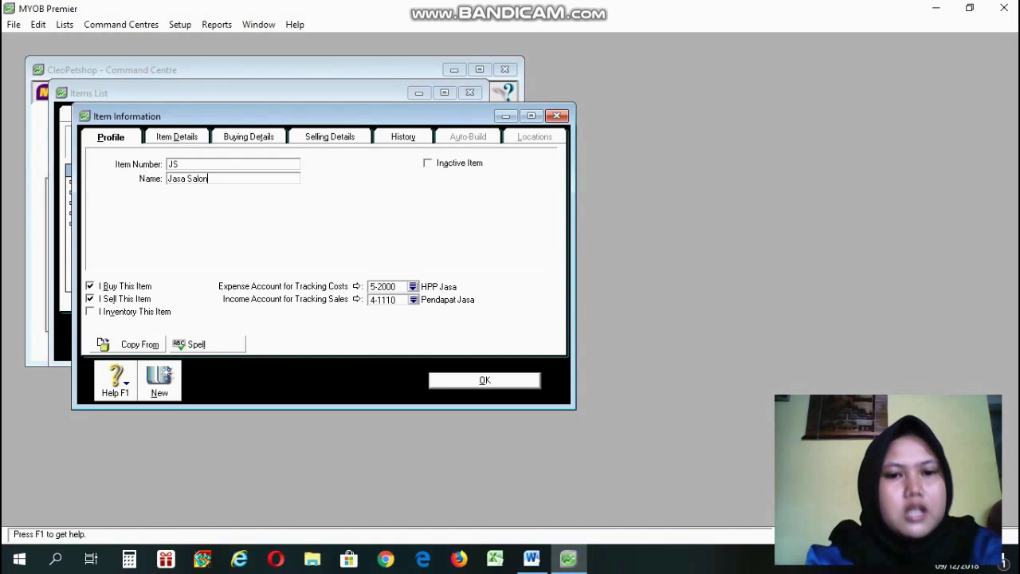
Review the JS selling, buying and item details, then save it, skipping the spelling check.
click(323, 137)
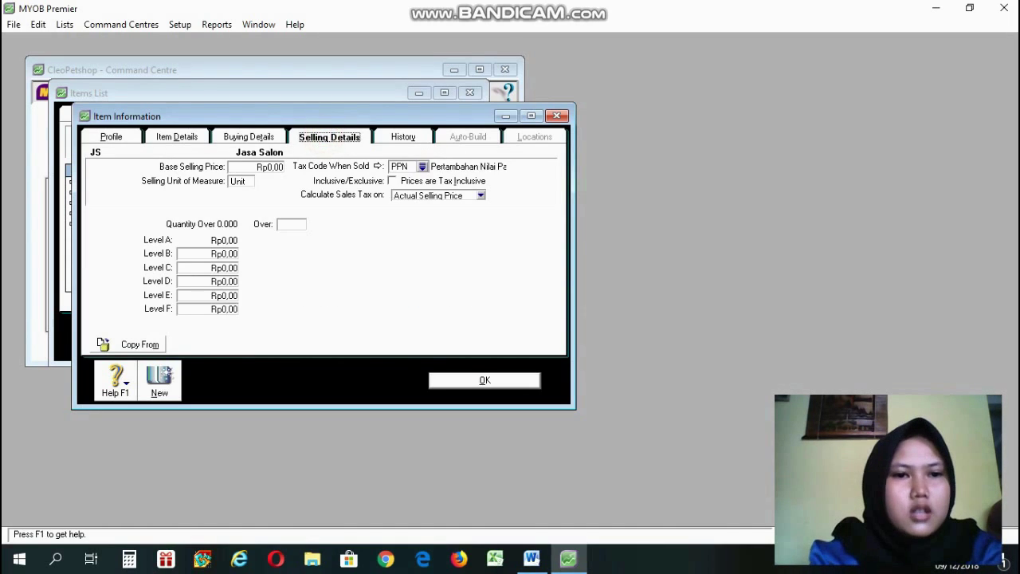
click(239, 136)
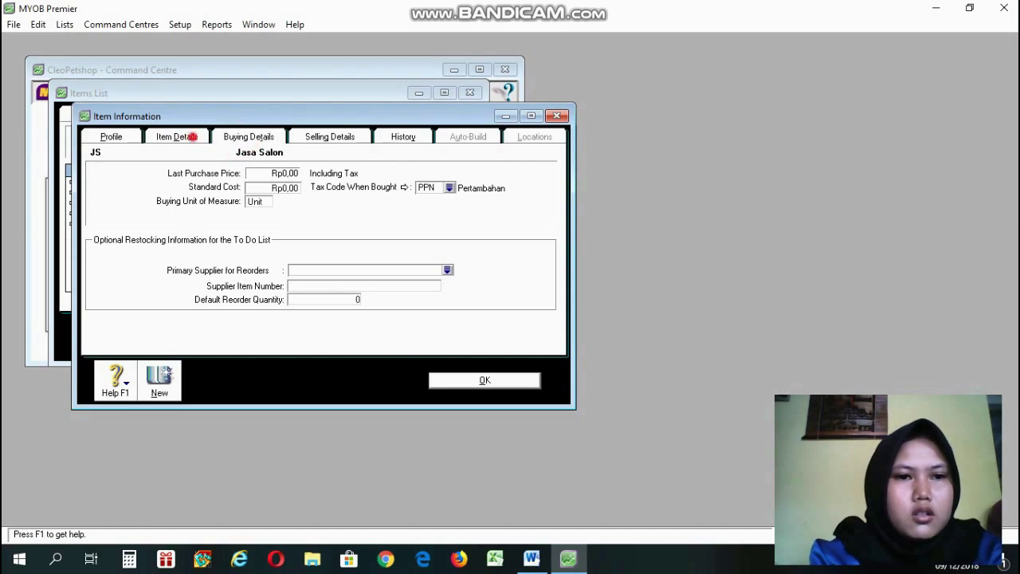
click(189, 136)
click(541, 210)
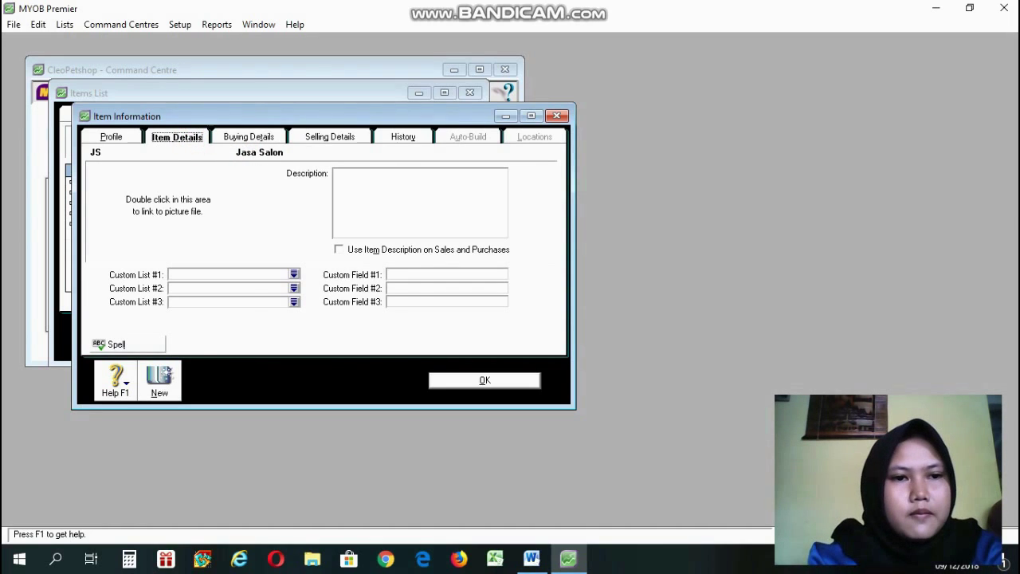
click(111, 137)
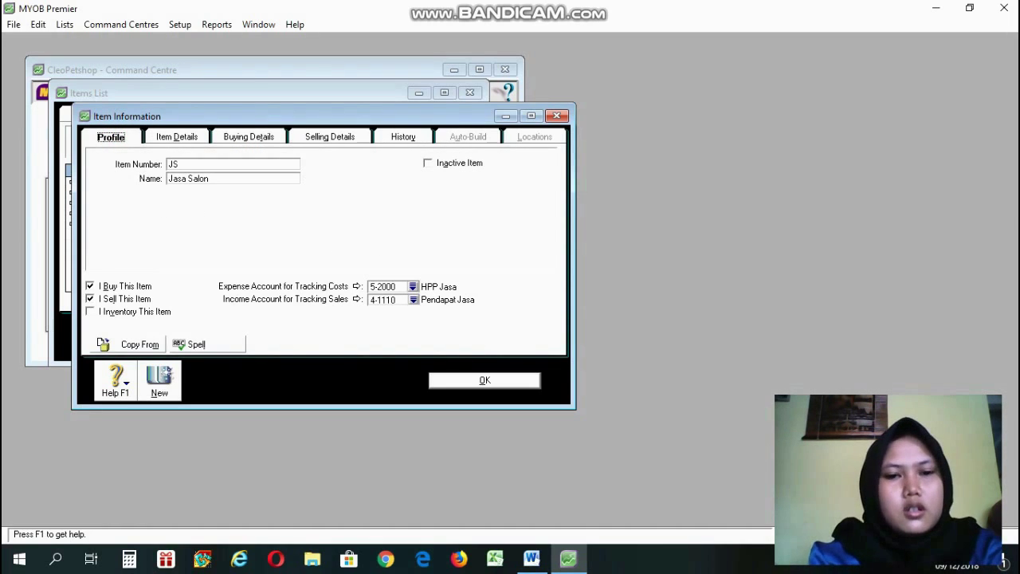
click(477, 383)
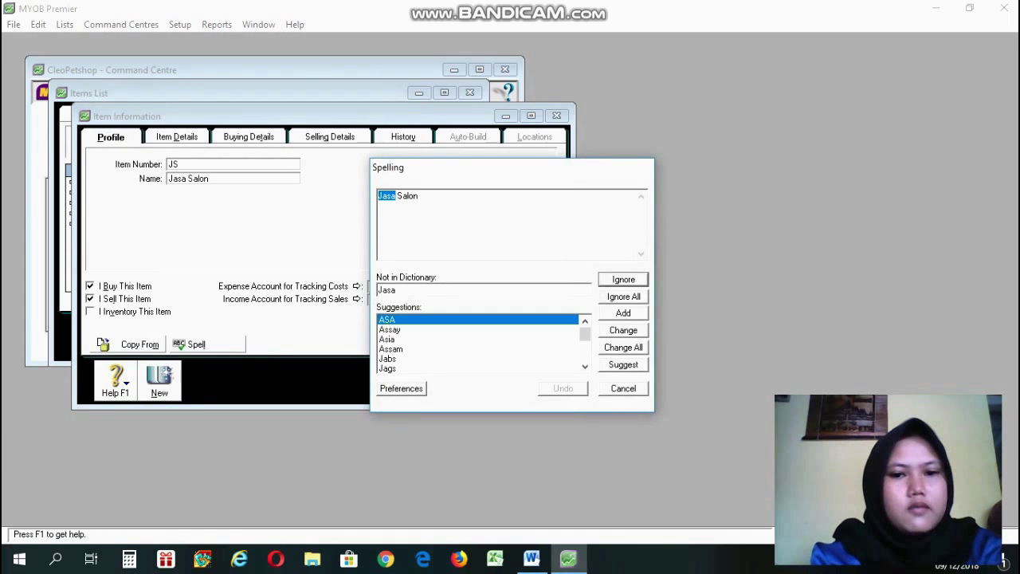
click(623, 389)
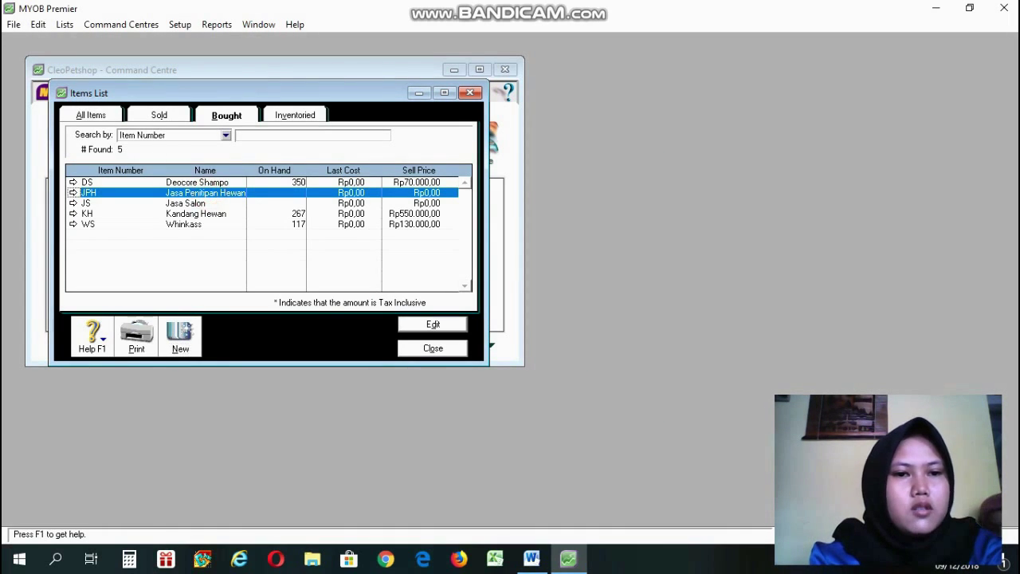
click(205, 204)
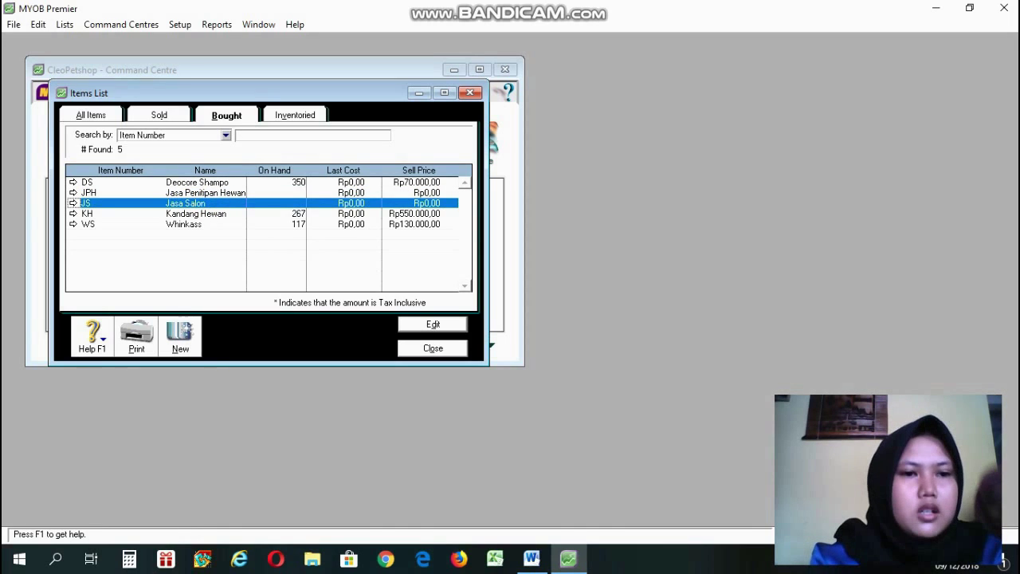
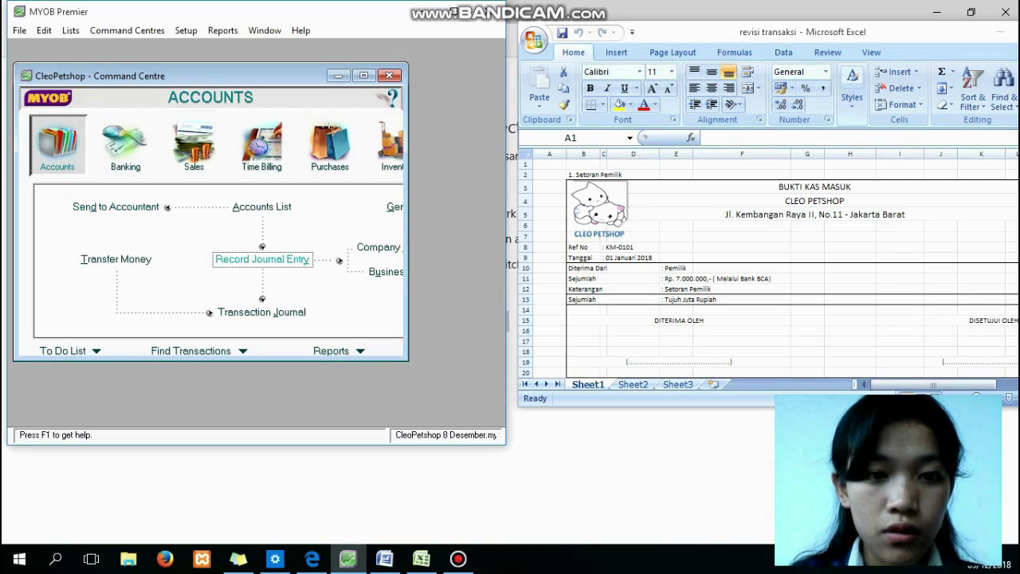
Open a new general journal, replace Auto # with KM-0101, and enter memo 'Setoran pemilik'.
click(263, 259)
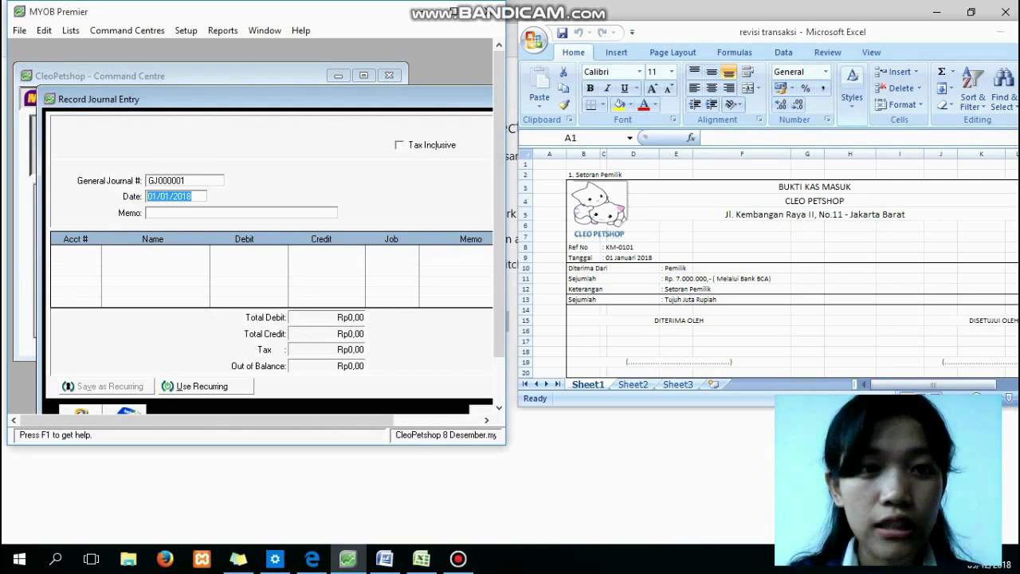
click(172, 181)
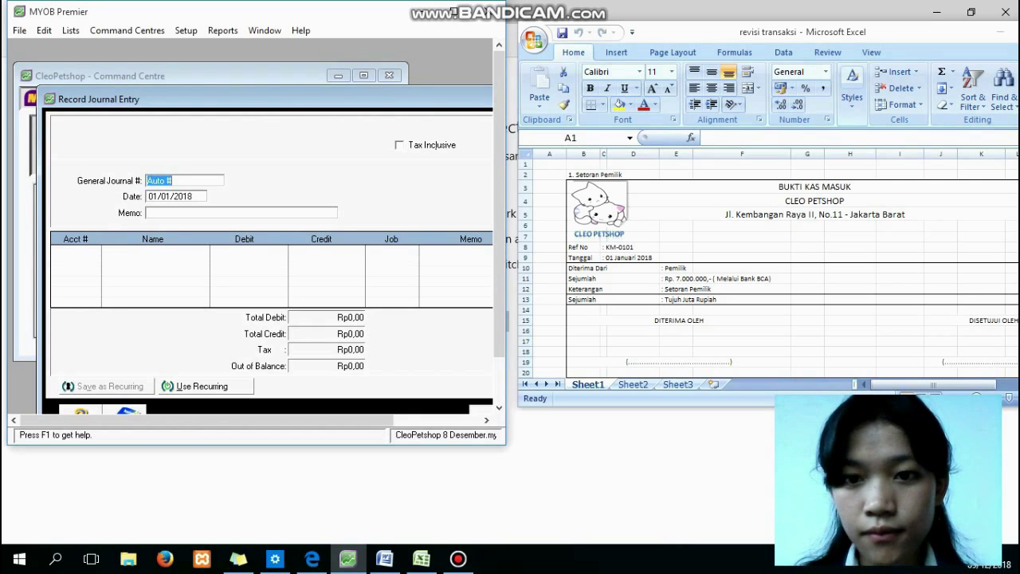
key(BackSpace)
text(KM-)
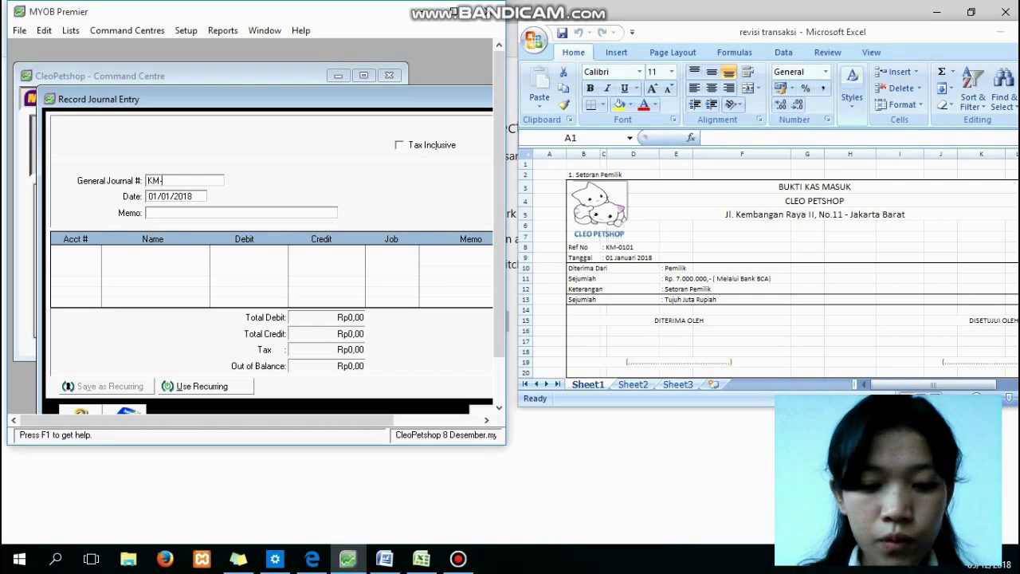
text(0101)
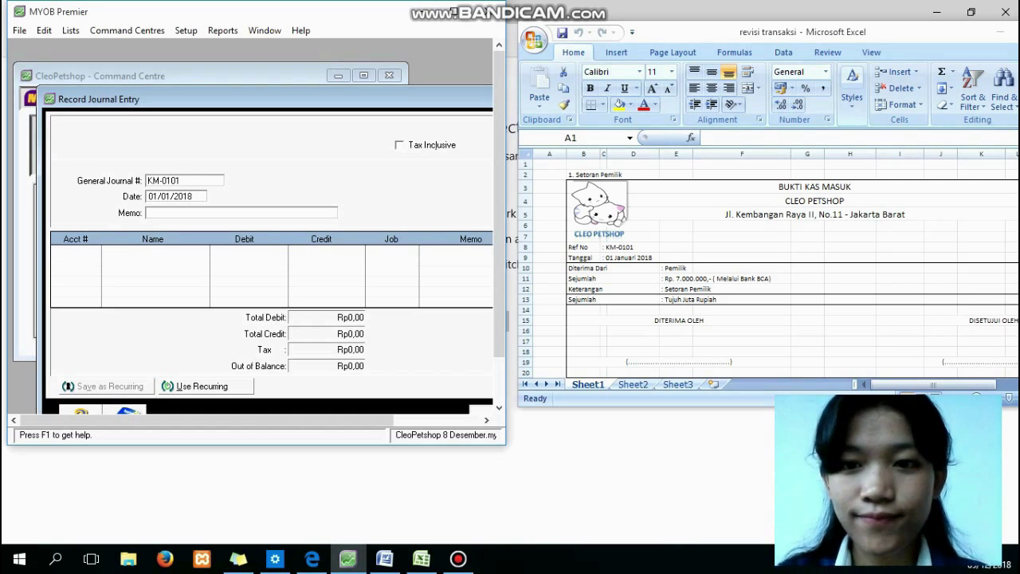
click(147, 213)
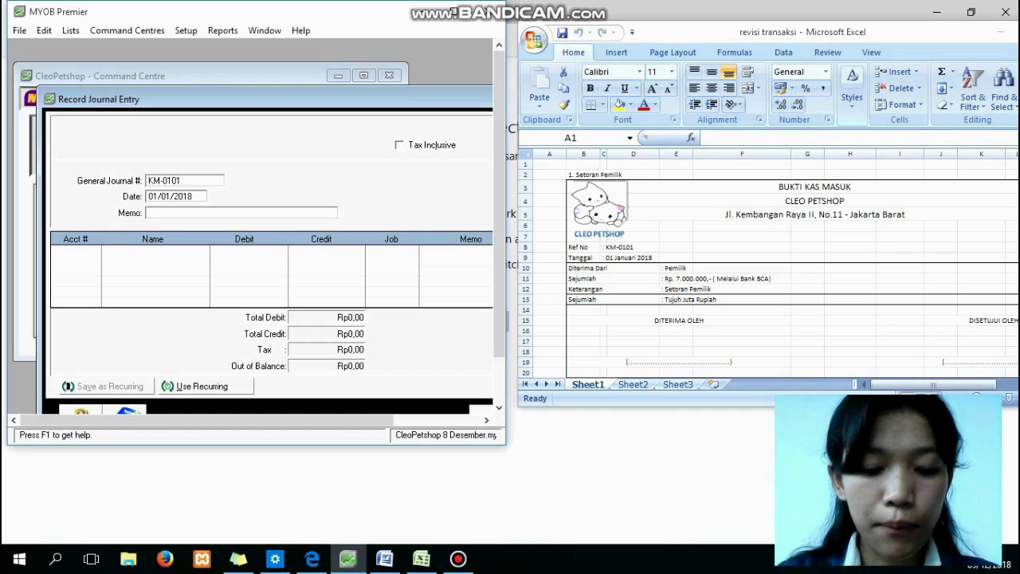
text(Setoran )
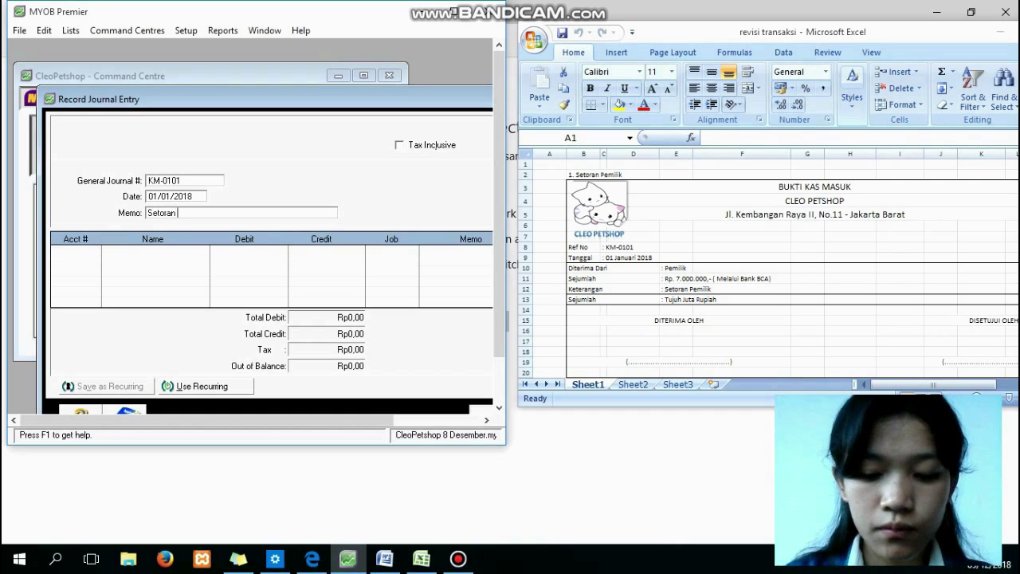
text(pemilik)
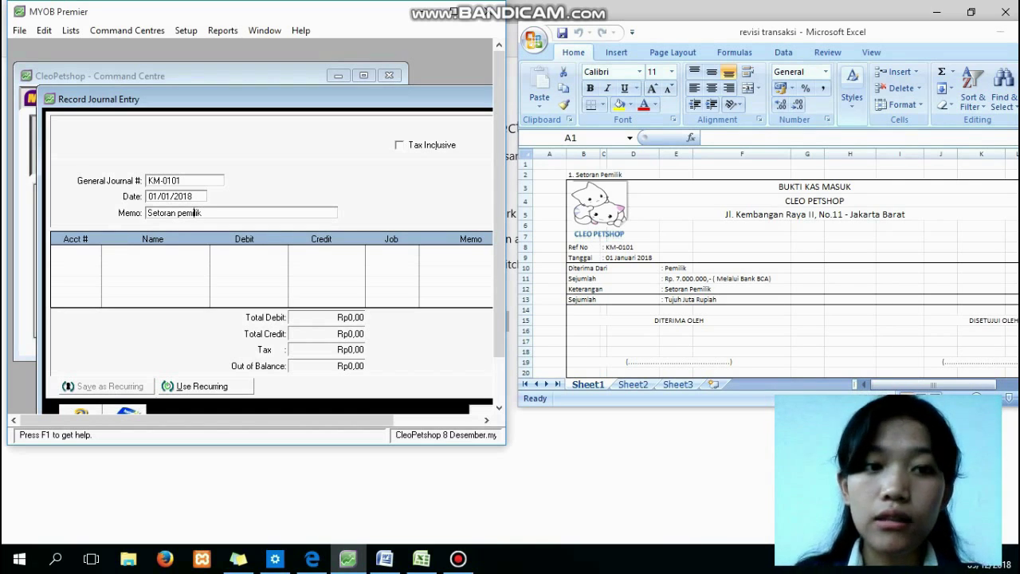
Add a first journal line debiting 1-1200 Bank BCA for 7000000.
key(Tab)
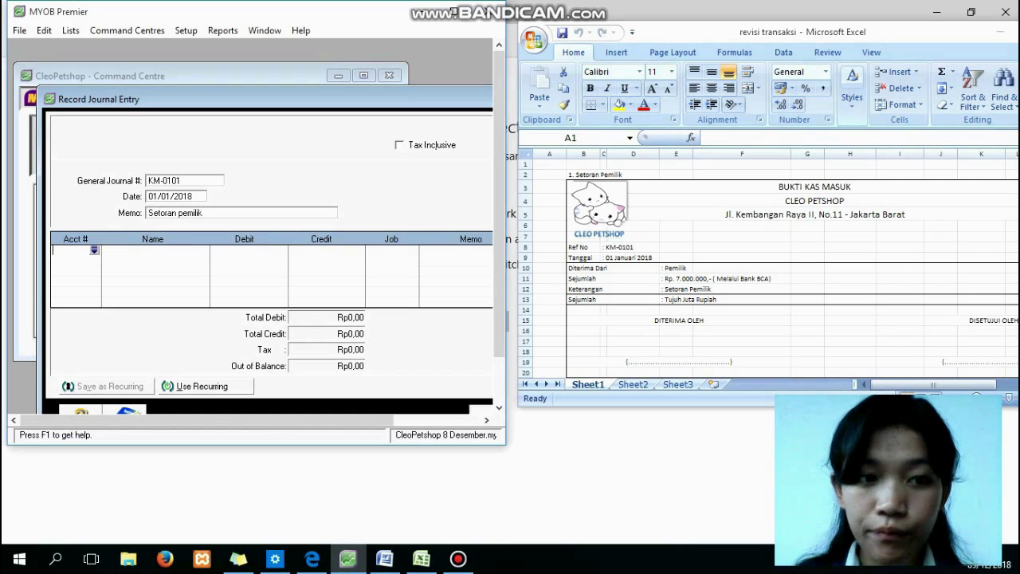
key(Tab)
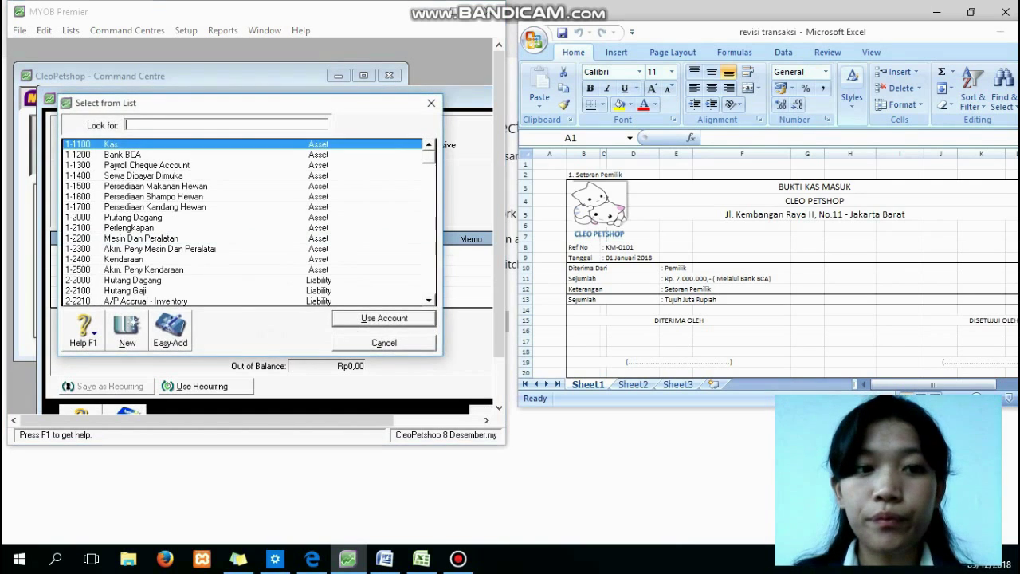
text(1-1200)
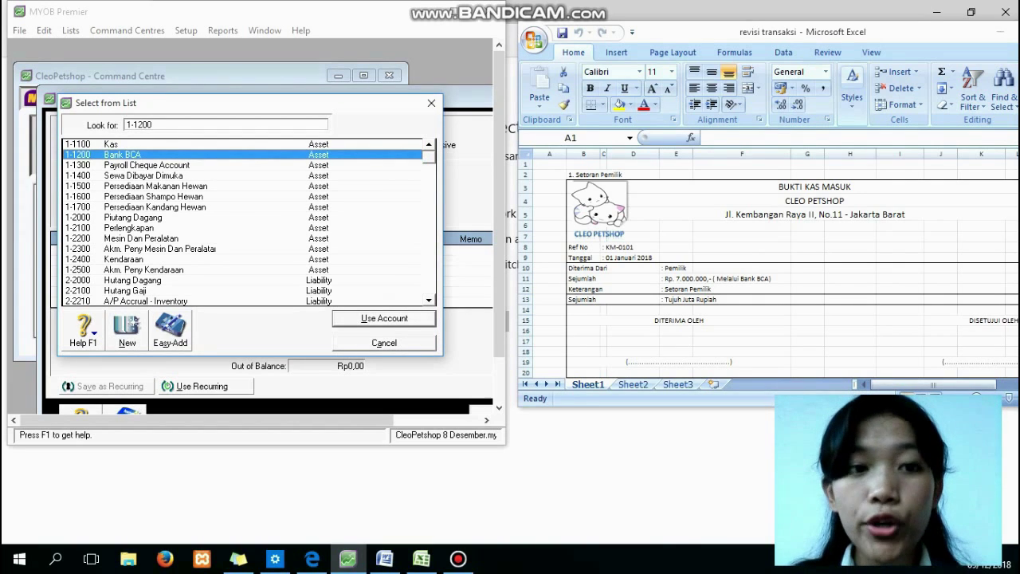
key(Return)
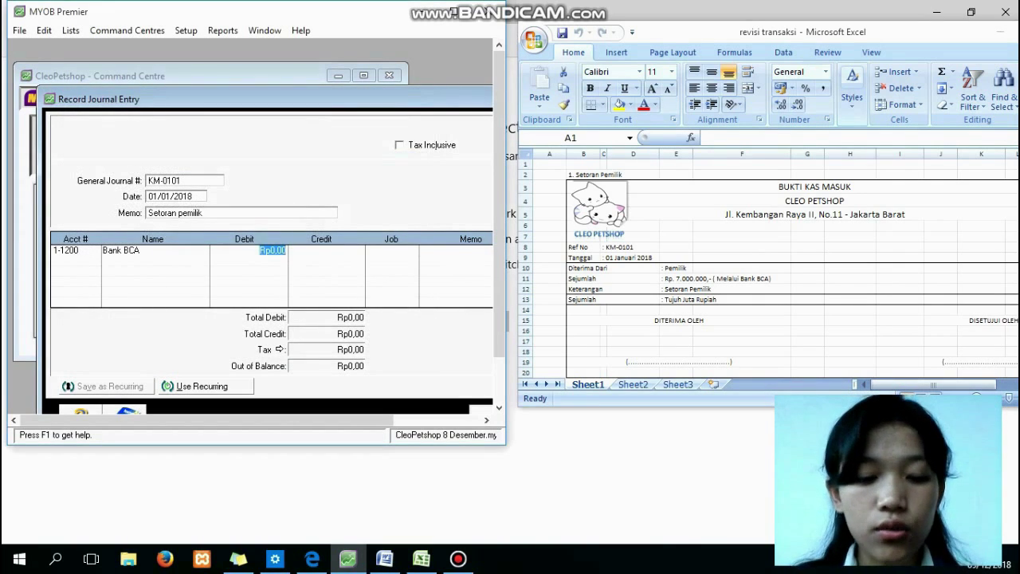
text(7000000)
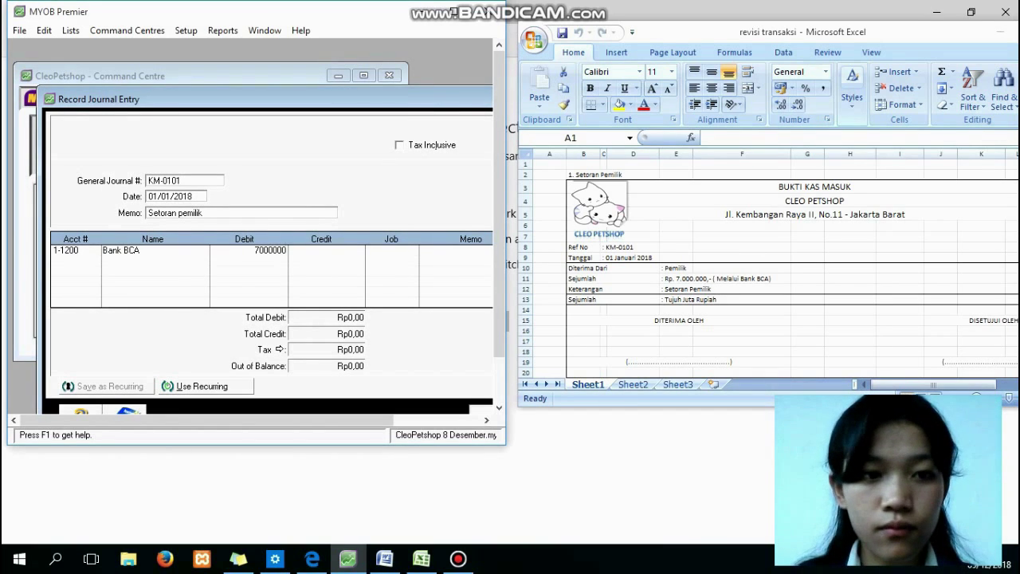
key(Return)
key(Return)
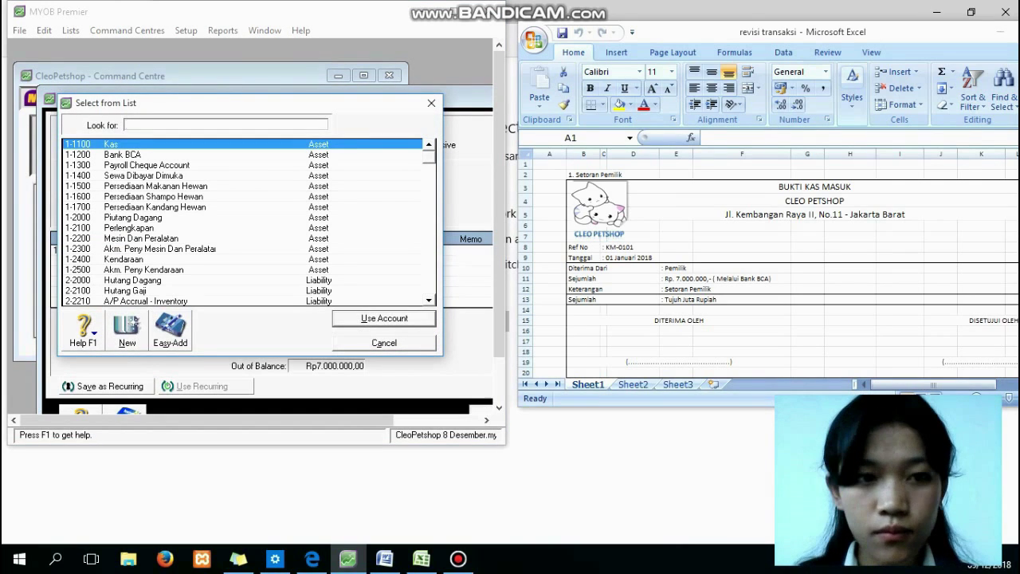
Add a second line crediting 3-1000 Modal Pemilik for the balancing 7.000.000.
text(m)
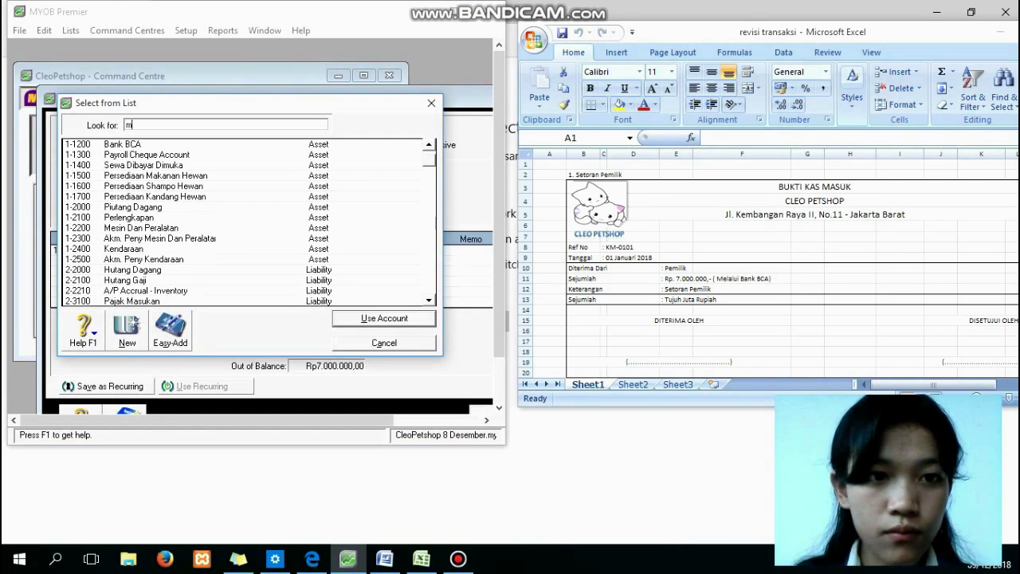
text(o)
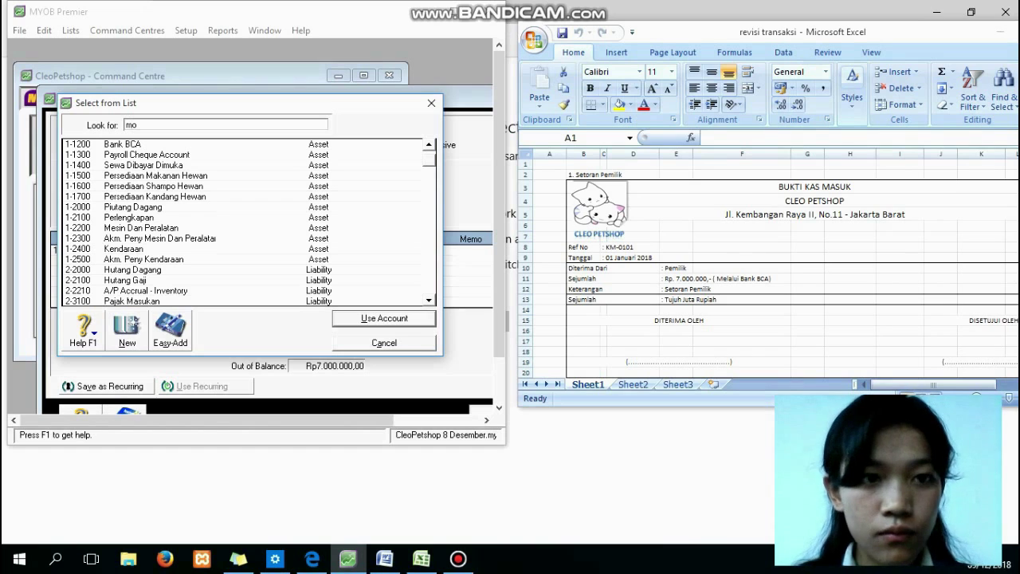
text(d)
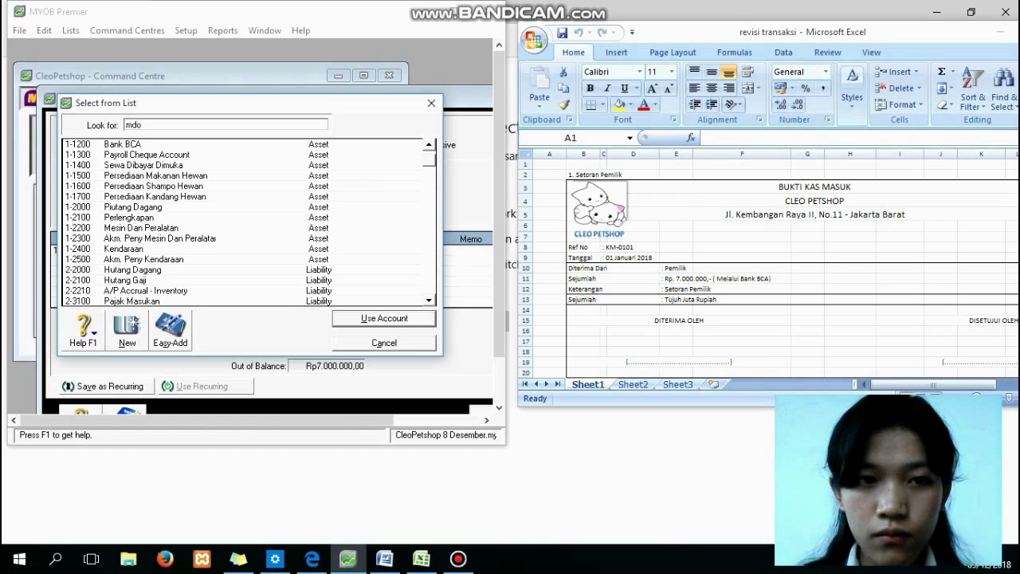
key(BackSpace)
key(Right)
key(Right)
key(BackSpace)
key(BackSpace)
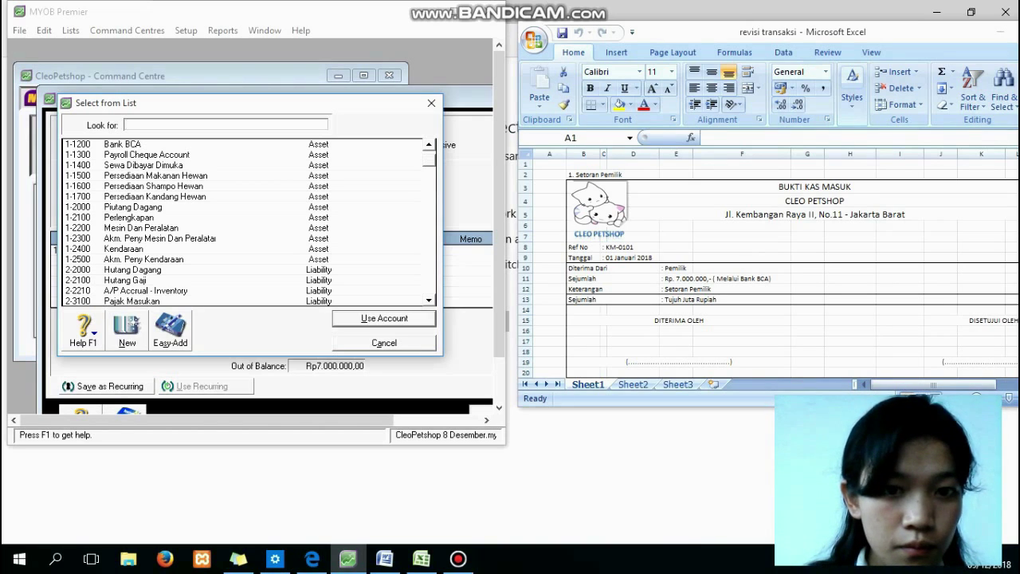
scroll(250, 223, down, 3)
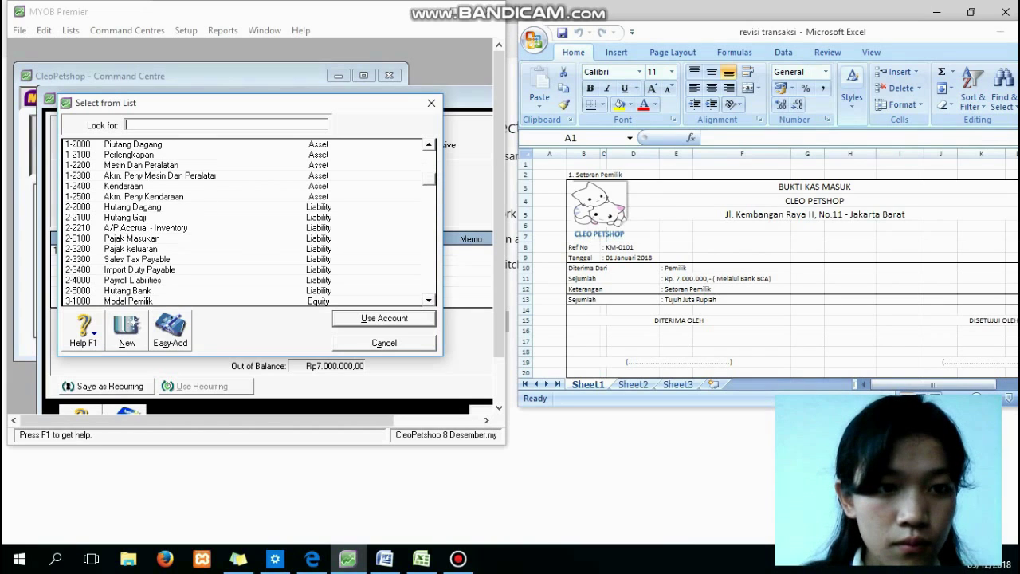
click(429, 301)
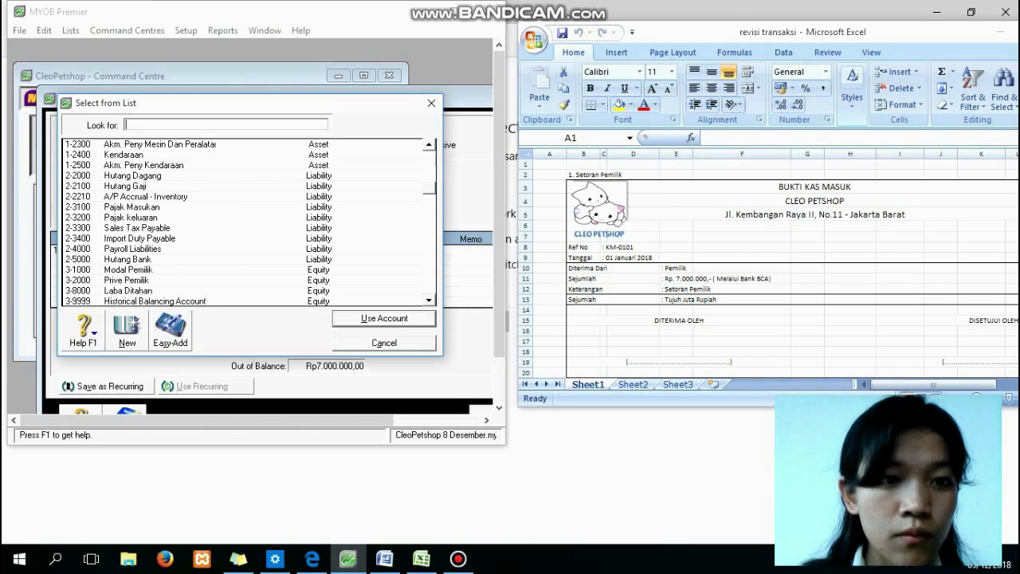
text(3-1000)
key(Return)
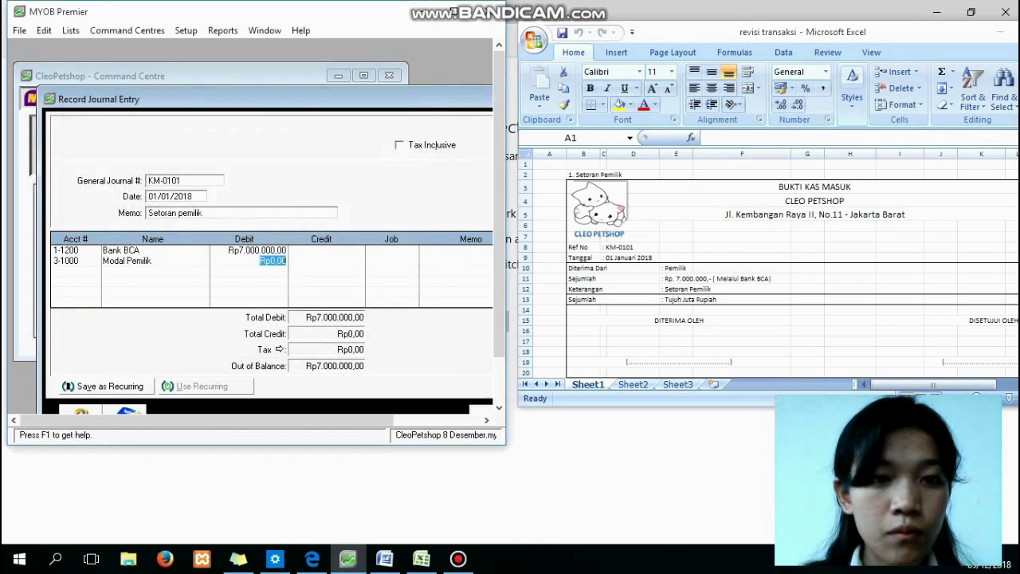
key(Tab)
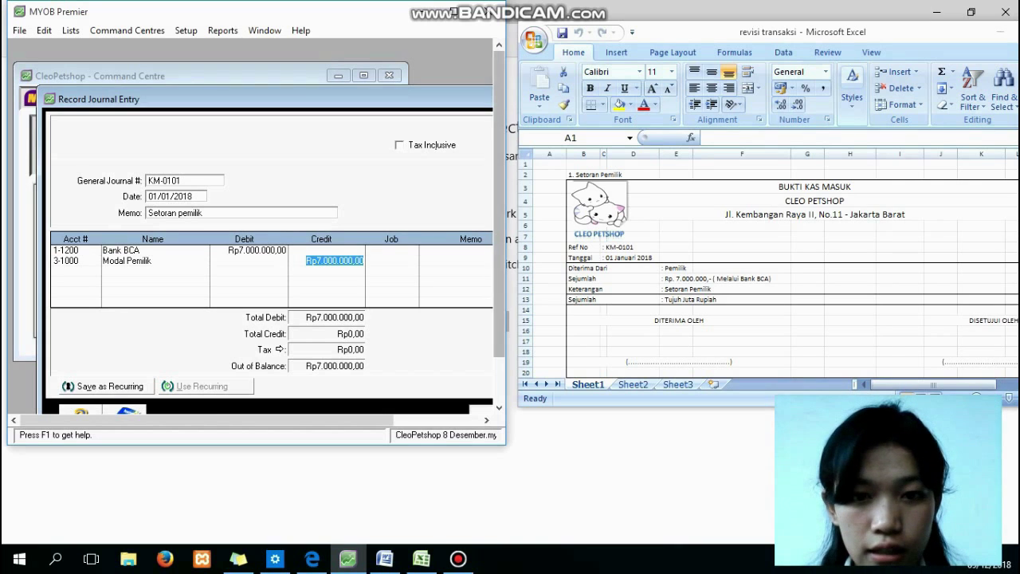
Move the journal window aside and open Receive Payments from the Sales command centre.
drag(342, 98, 203, 66)
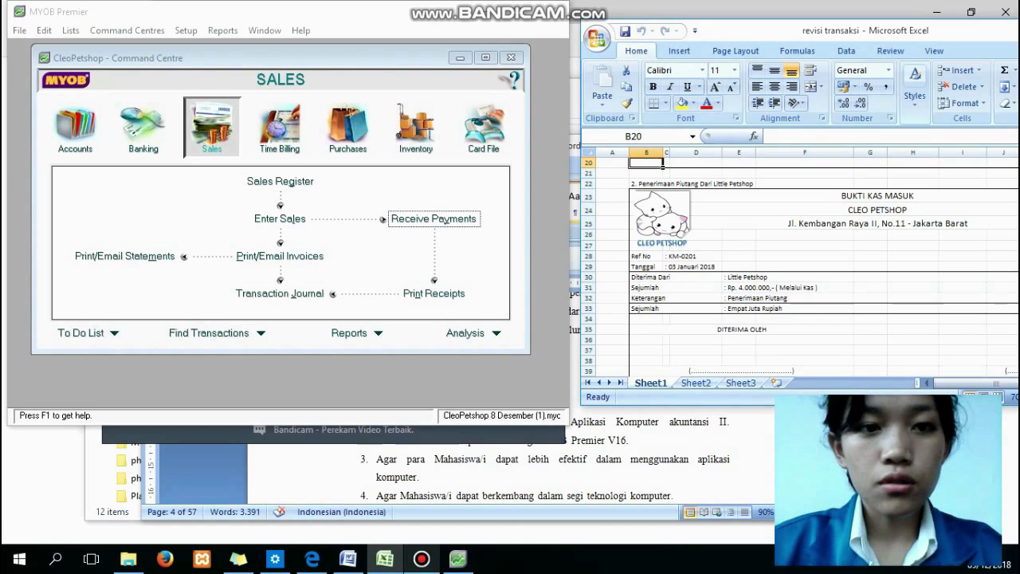
click(212, 129)
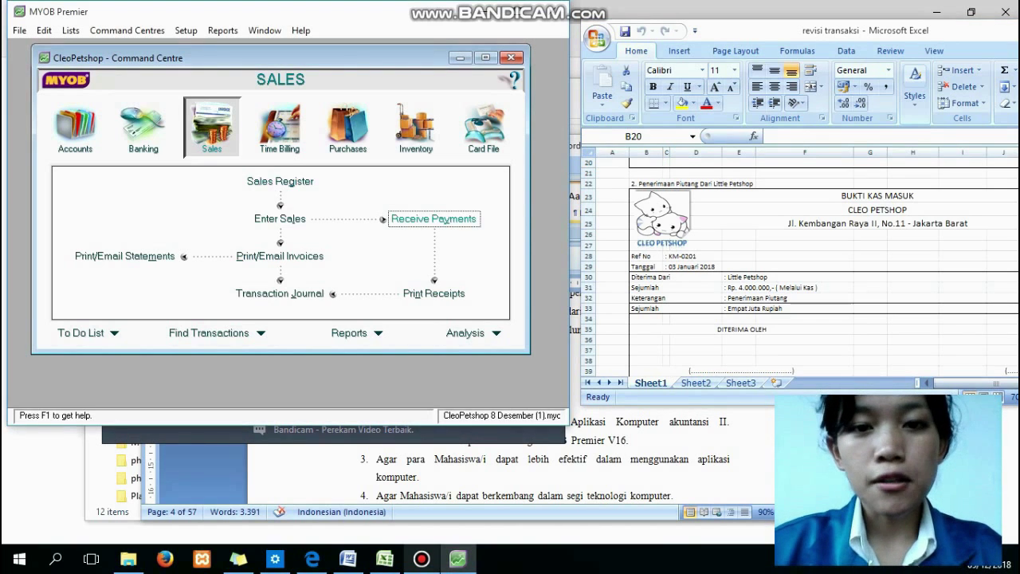
click(433, 219)
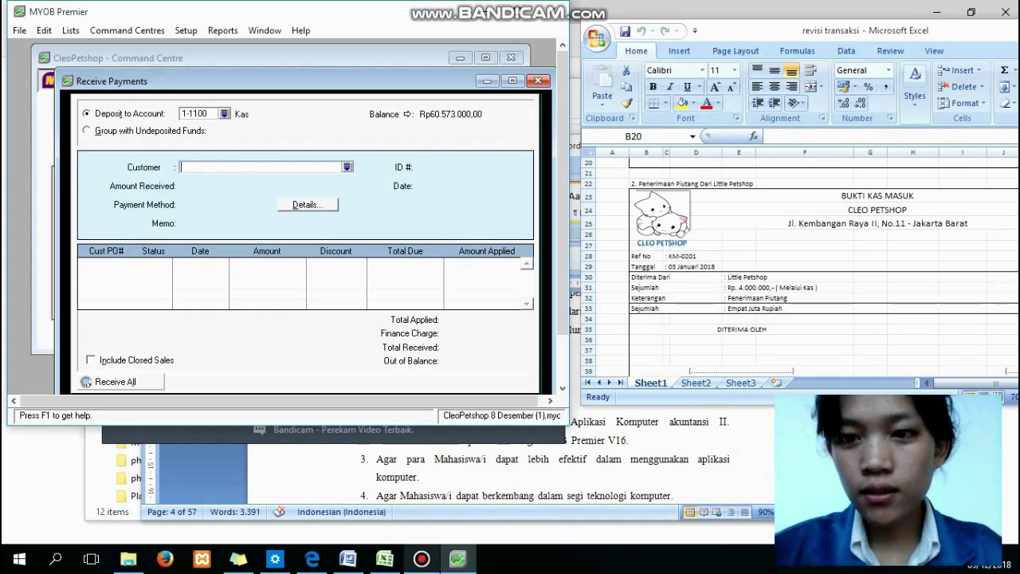
Record a Rp4.000.000 receipt from Little Petshop with memo 'Penerimaan Piutang'.
click(347, 167)
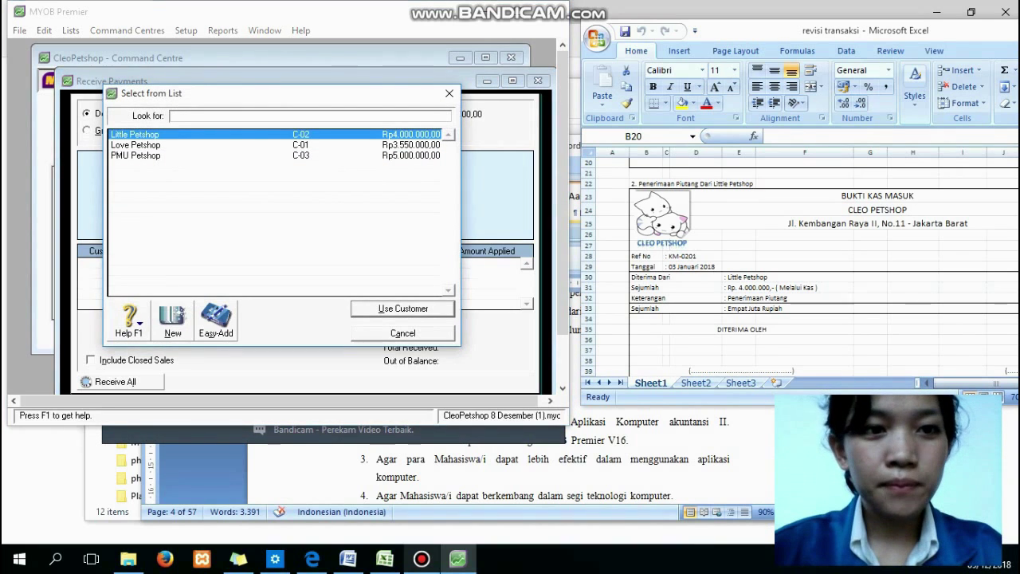
key(Return)
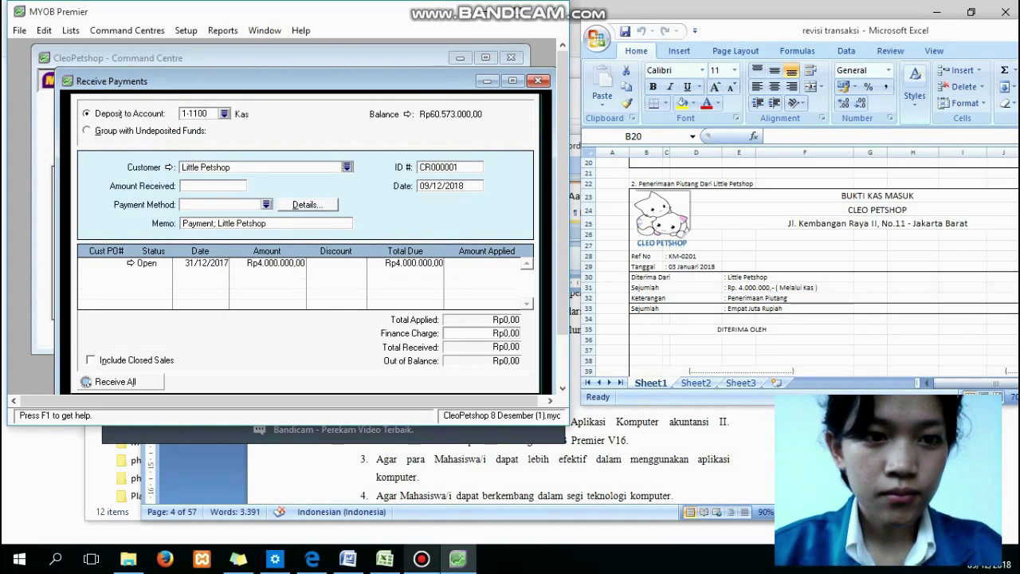
key(Tab)
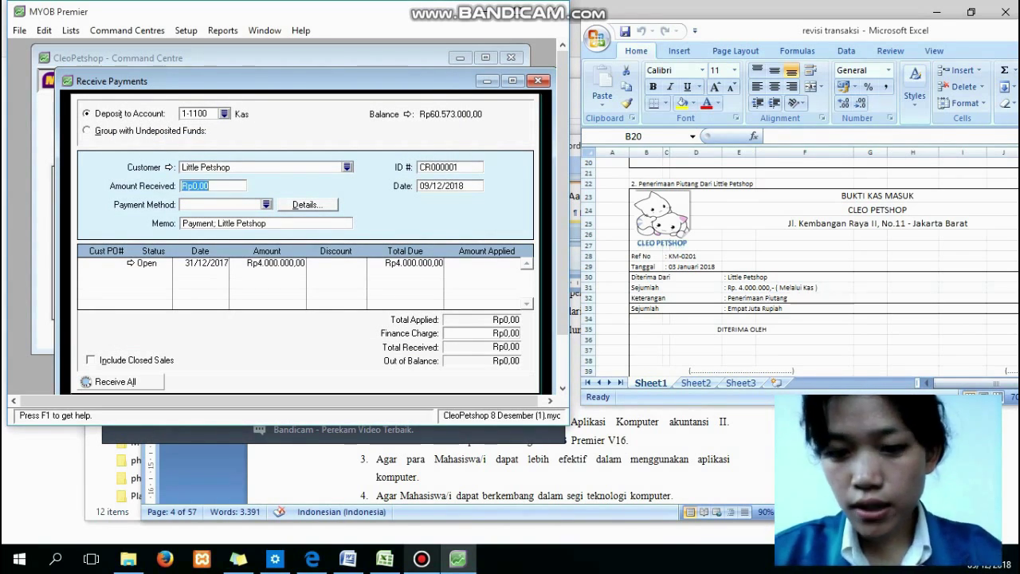
text(40000)
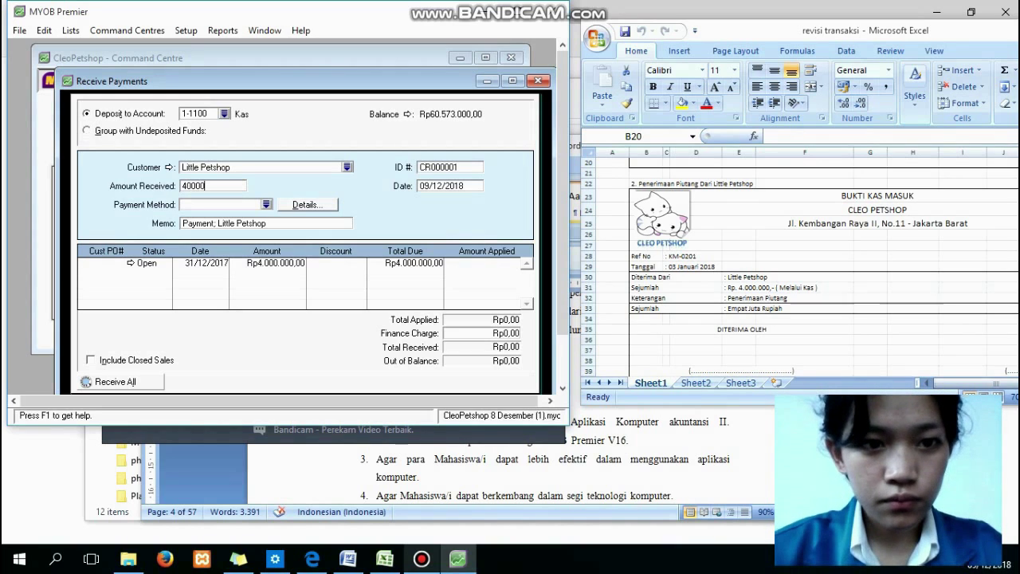
text(0)
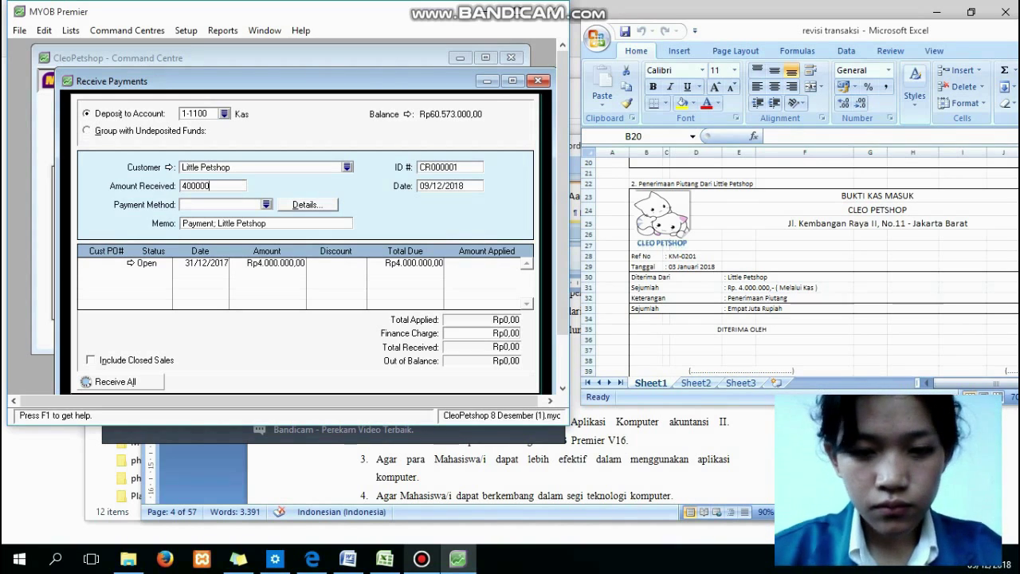
text(0)
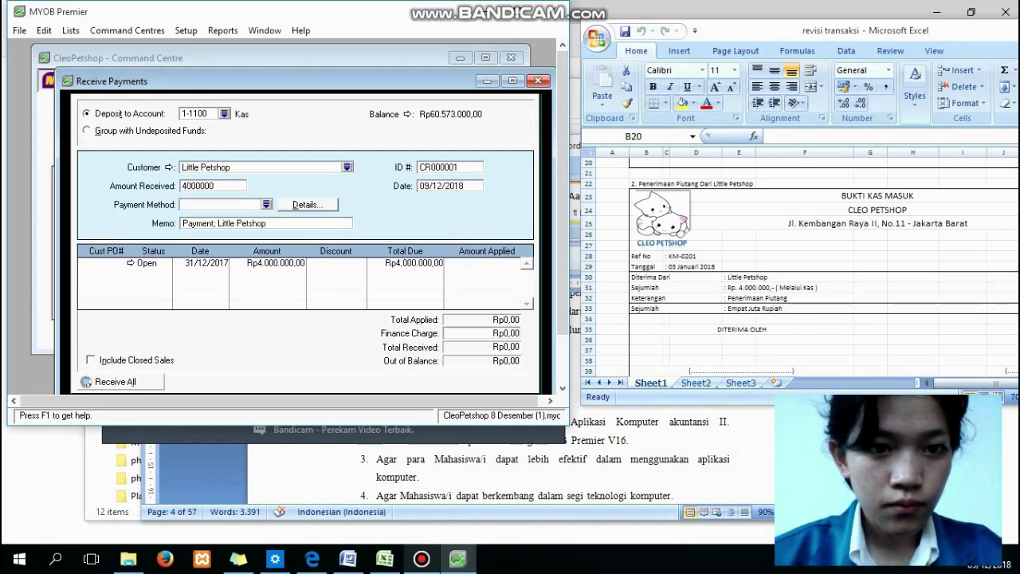
key(Tab)
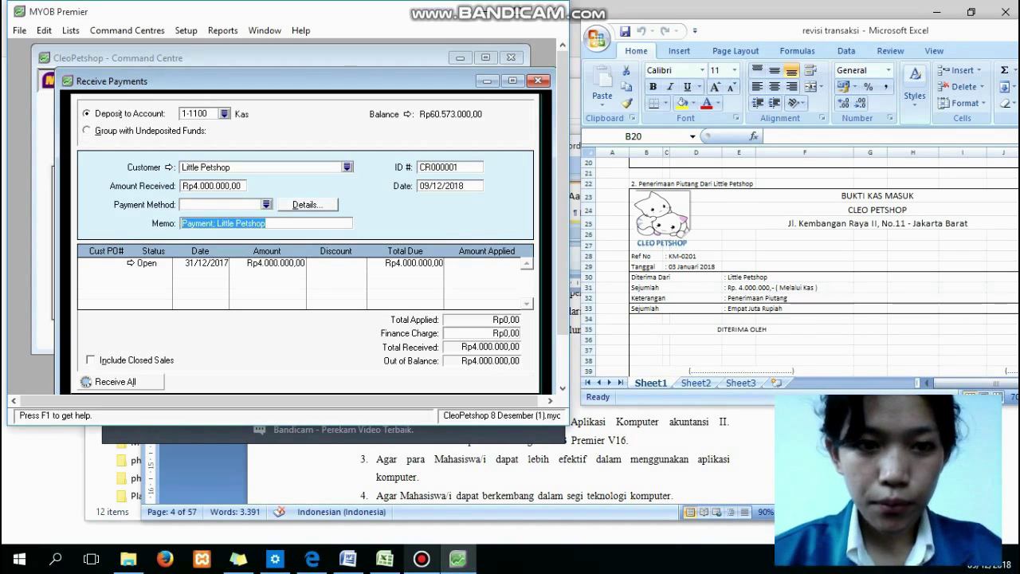
text(Pener)
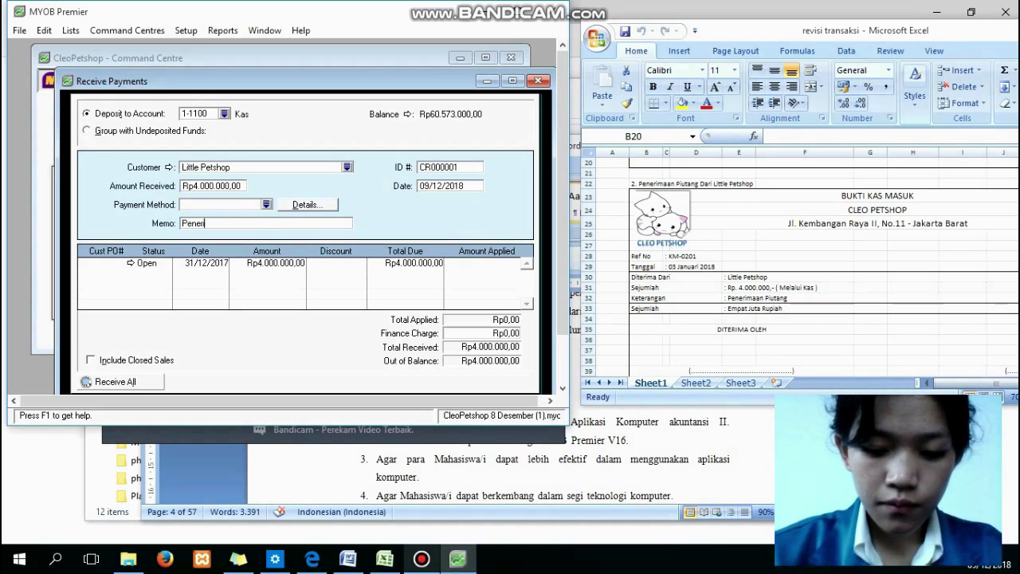
text(ima)
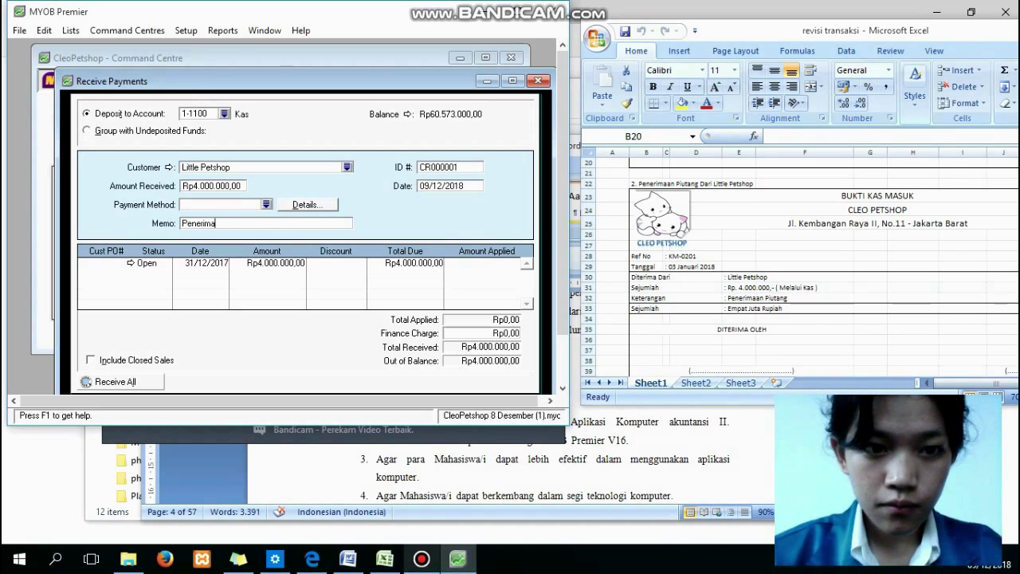
text(an Piutang)
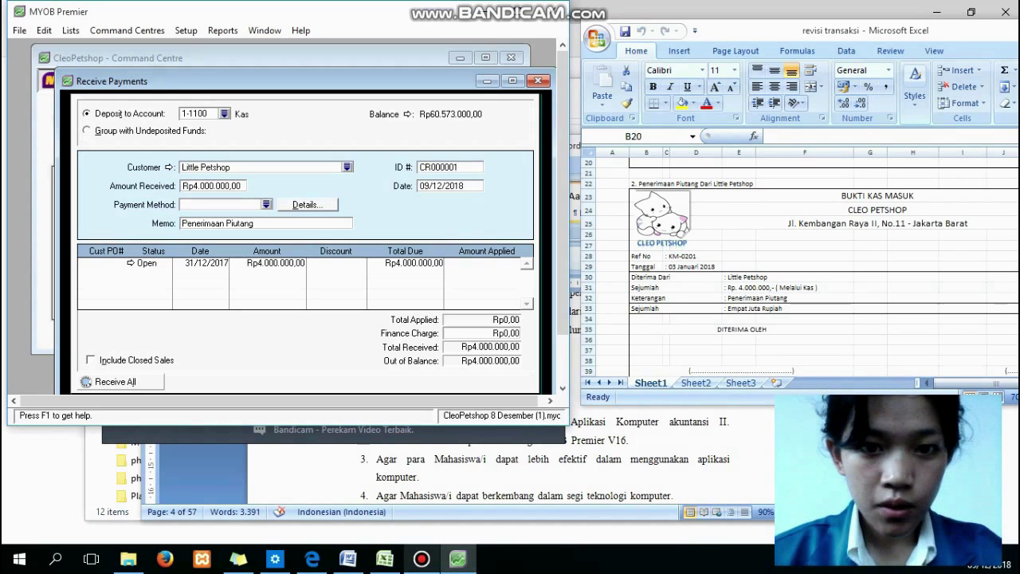
key(Tab)
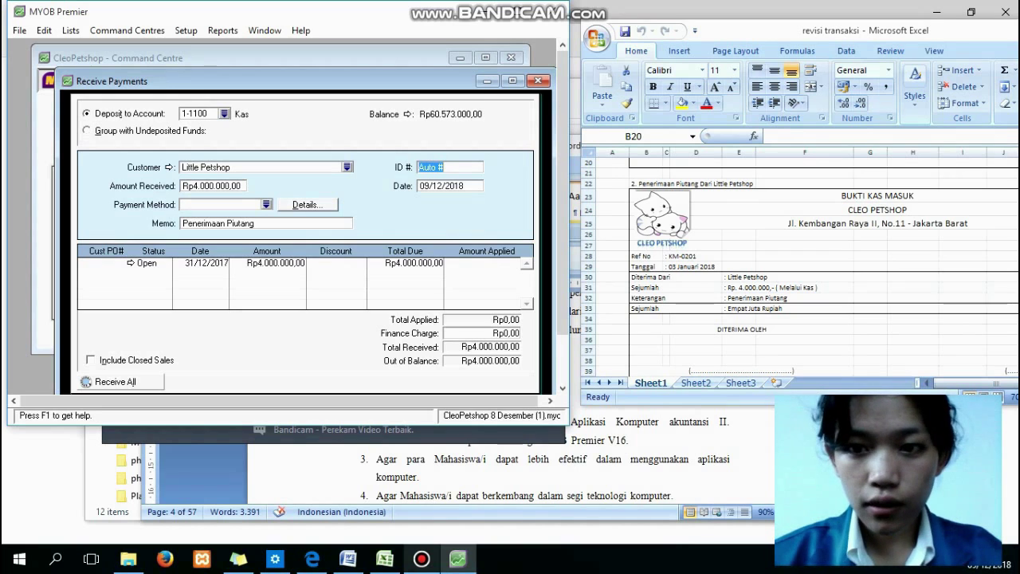
Close the Pay Bills and Bank Register windows opened by mistake.
key(ctrl+k)
key(ctrl+m)
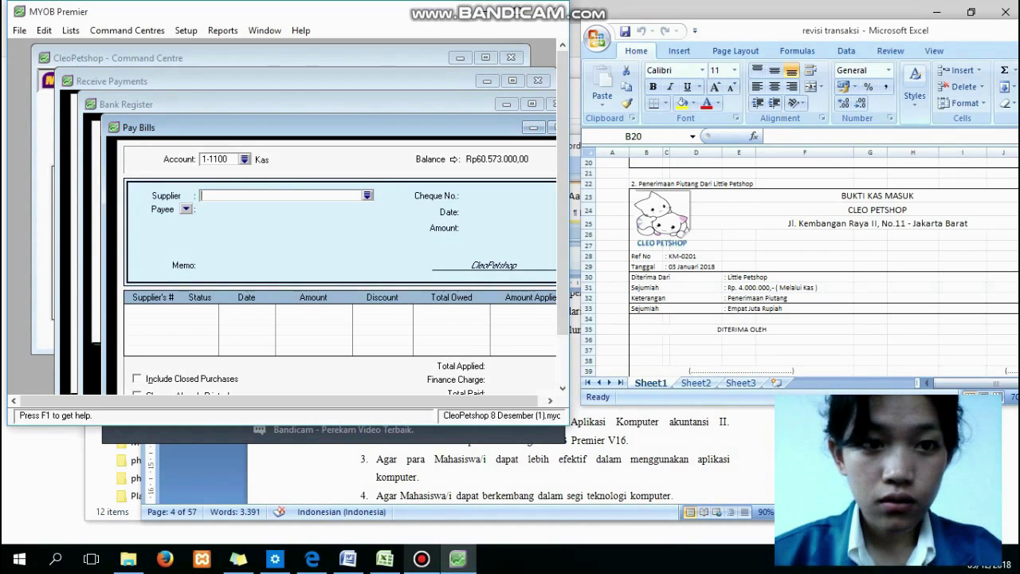
drag(318, 128, 180, 139)
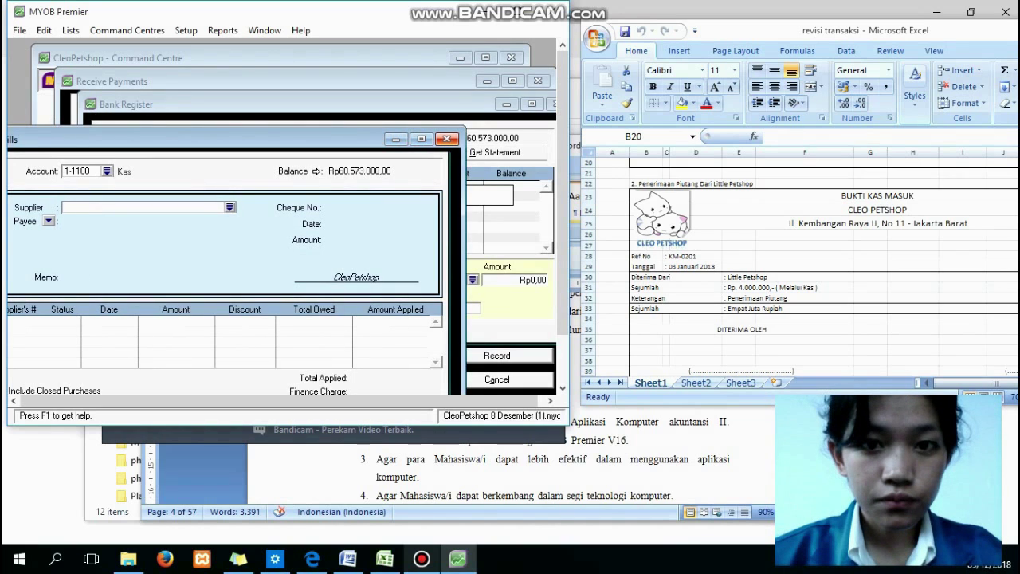
click(447, 139)
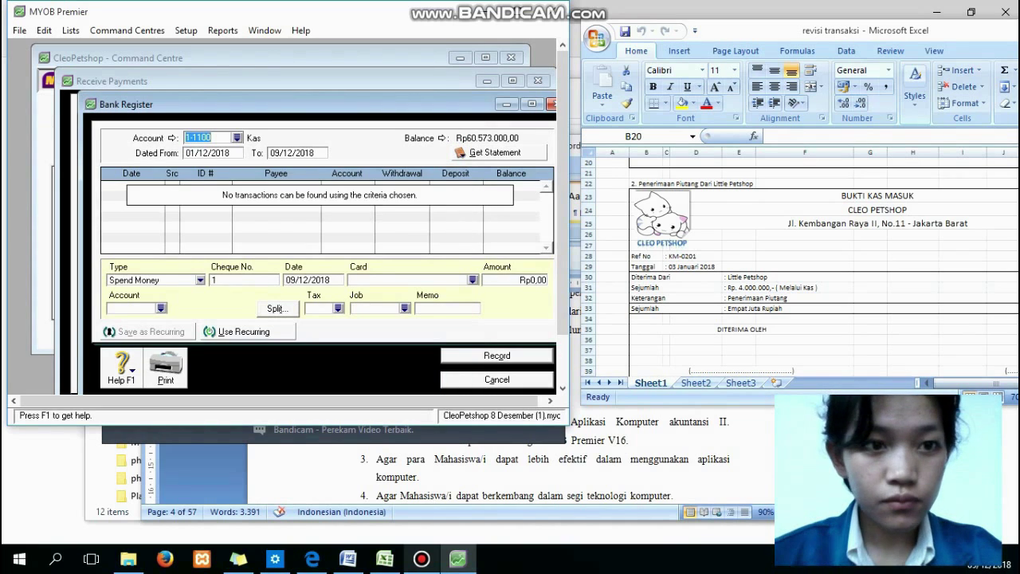
drag(398, 104, 337, 100)
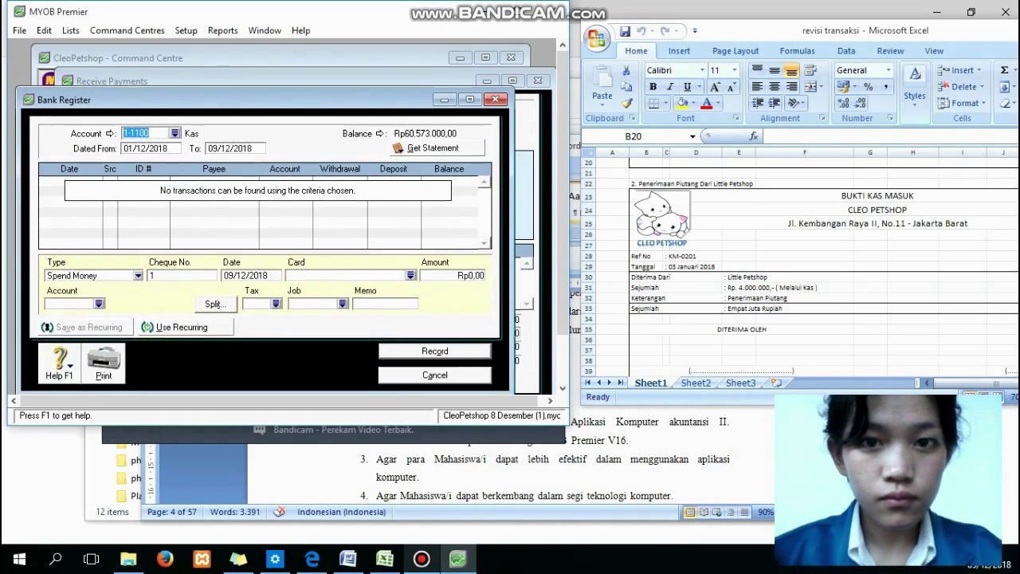
click(496, 101)
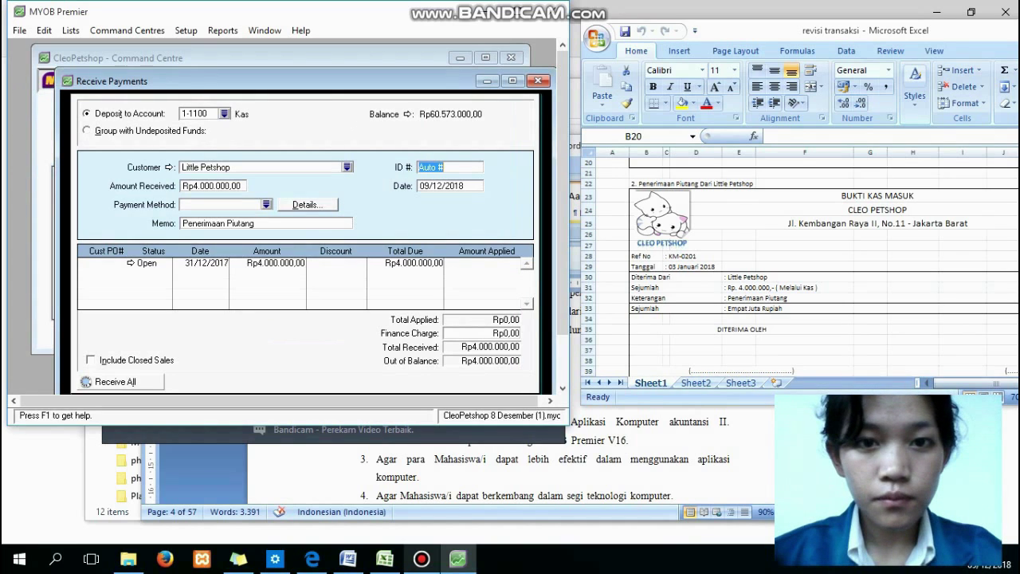
Set the receipt ID to KM-0201 and date to 03/01/2018, then check the Excel sheet.
text(KM)
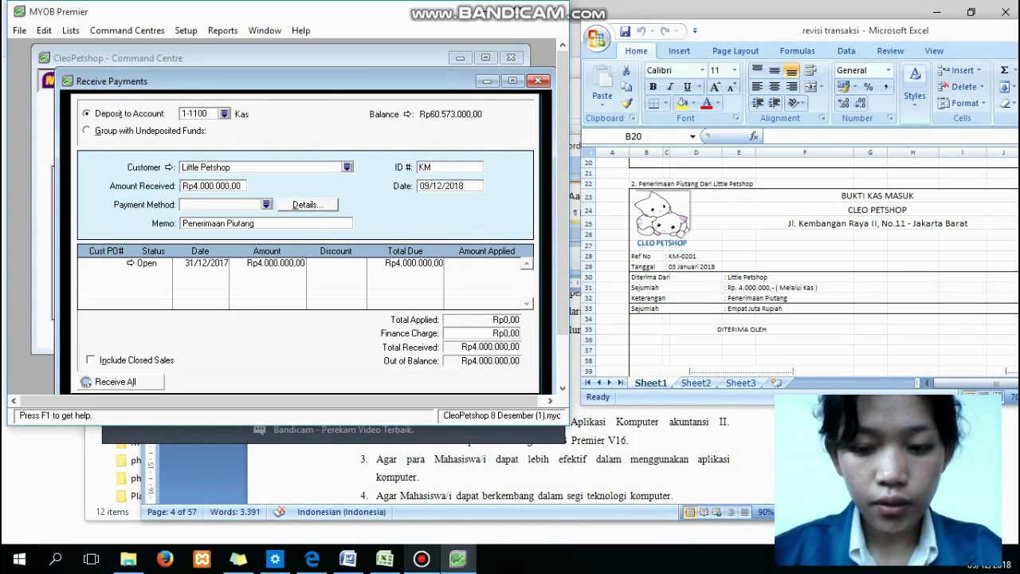
text(-0101)
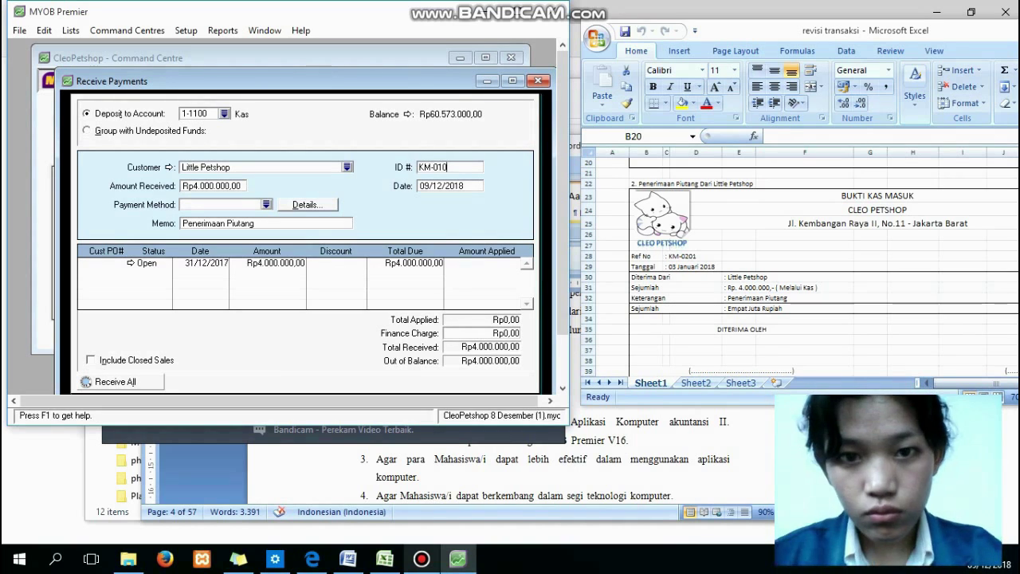
key(BackSpace)
key(BackSpace)
key(BackSpace)
text(201)
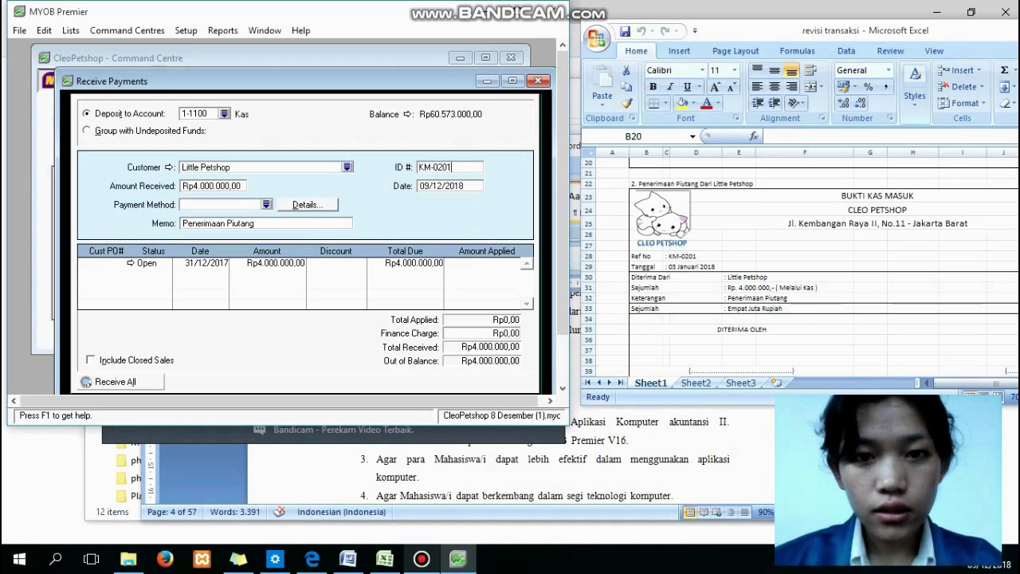
key(Tab)
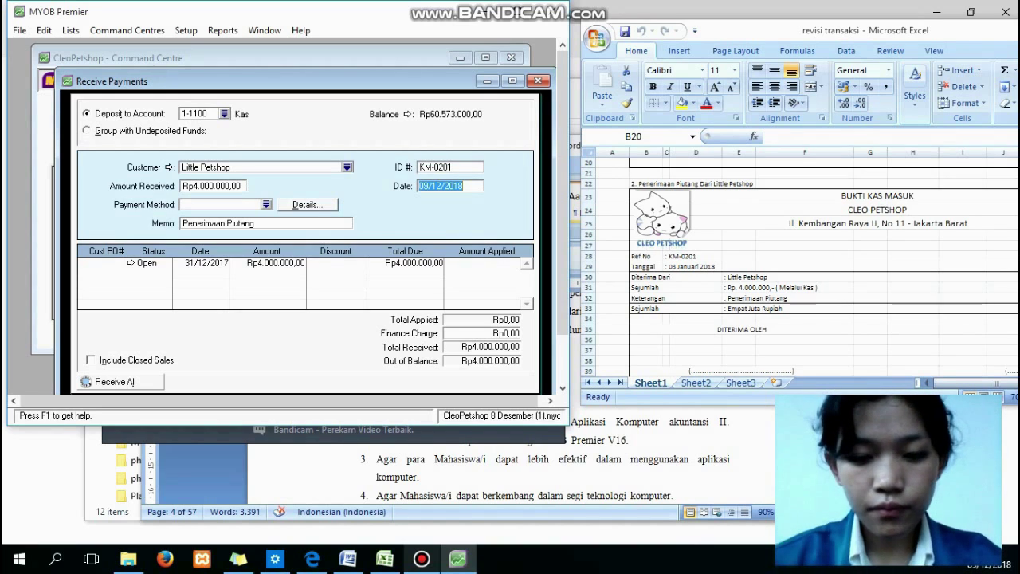
text(01)
text(3)
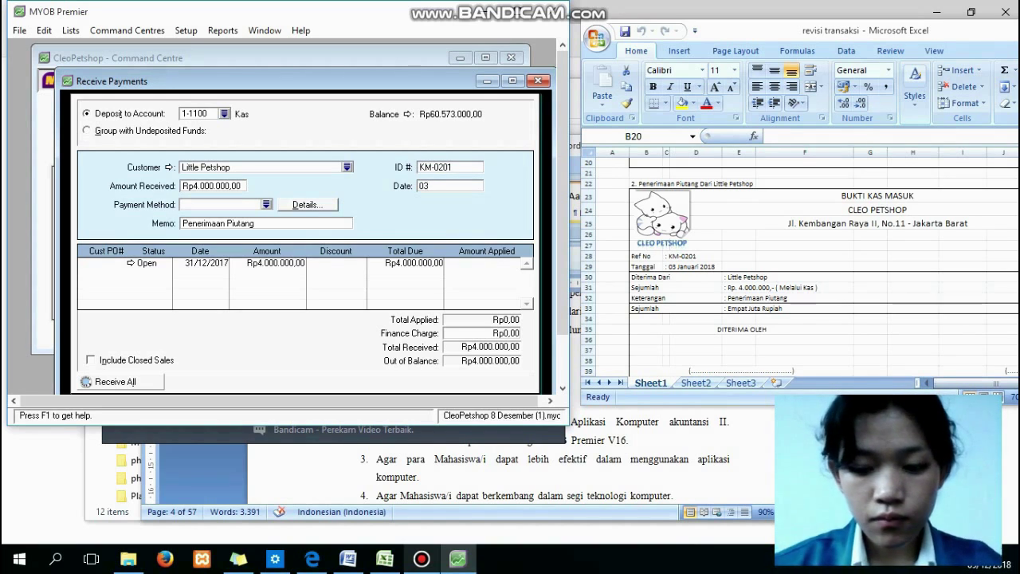
text(/01/)
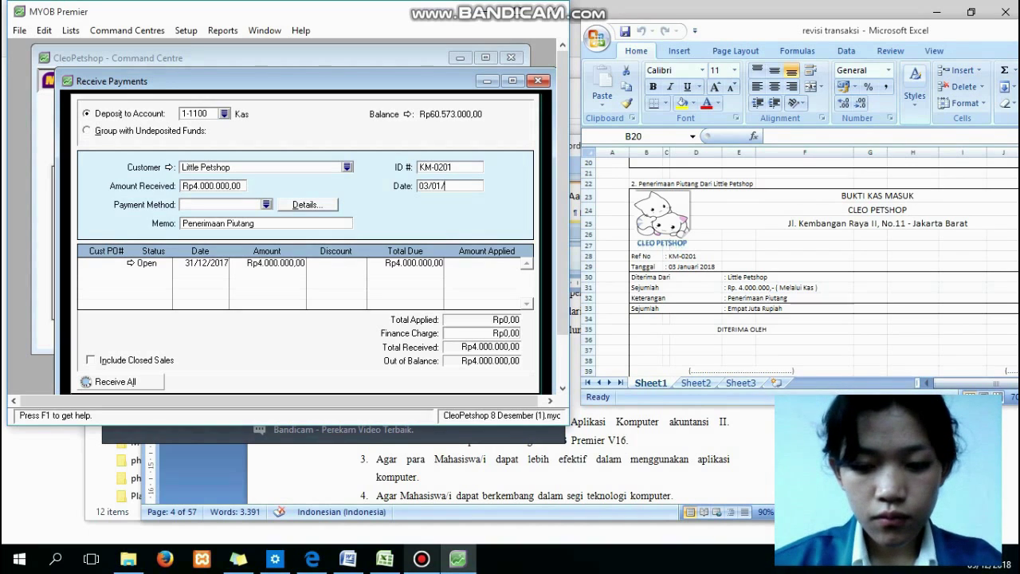
text(2018)
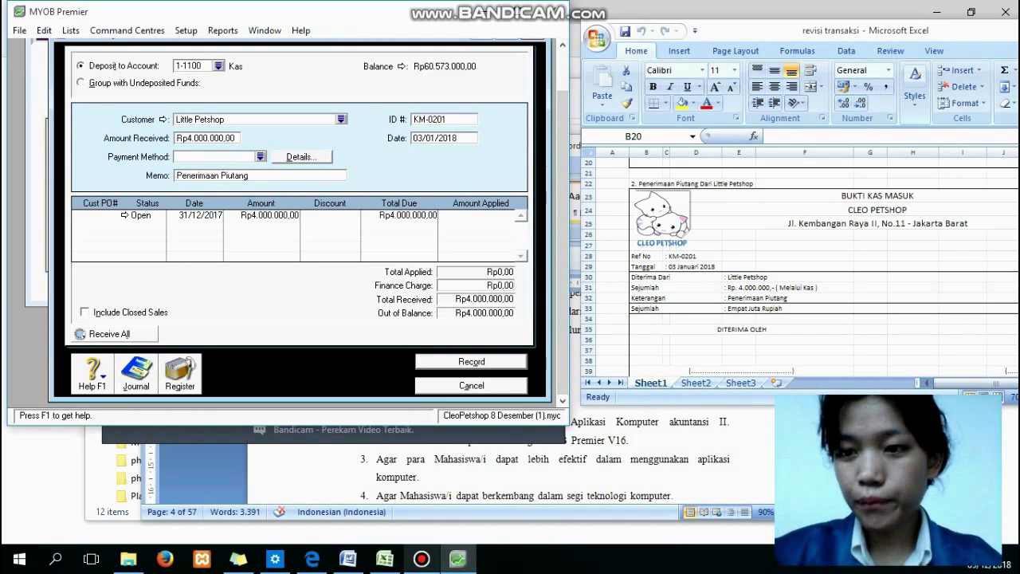
key(alt+Tab)
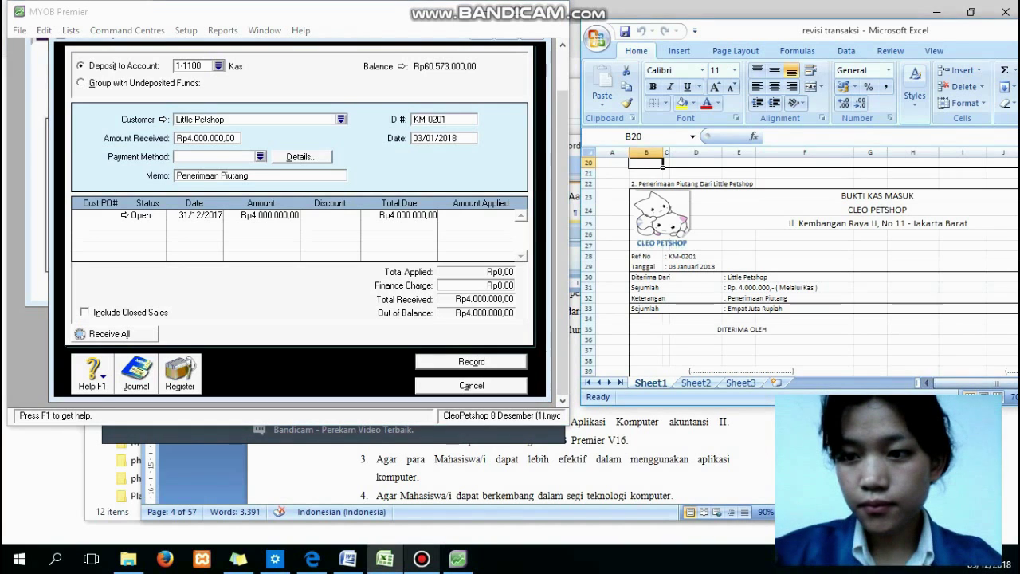
drag(956, 383, 988, 383)
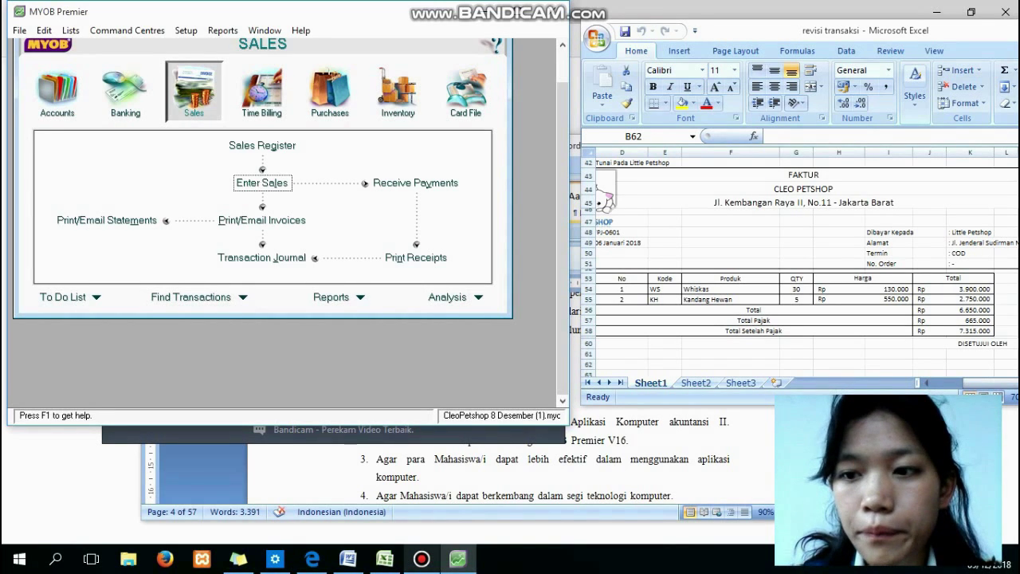
Start a new Item-layout sales invoice and bring up the customer list.
click(982, 384)
drag(982, 383, 957, 383)
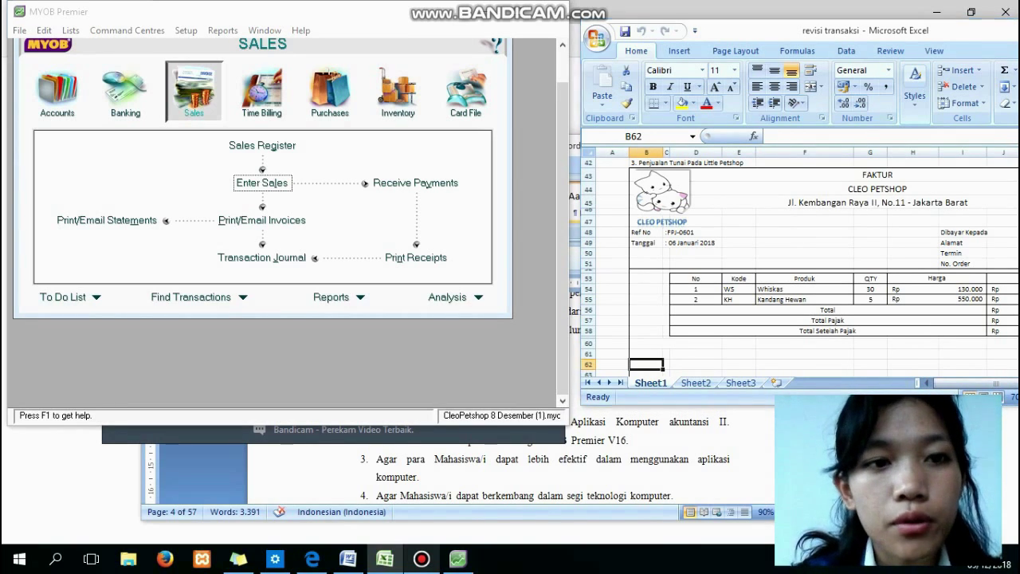
click(261, 182)
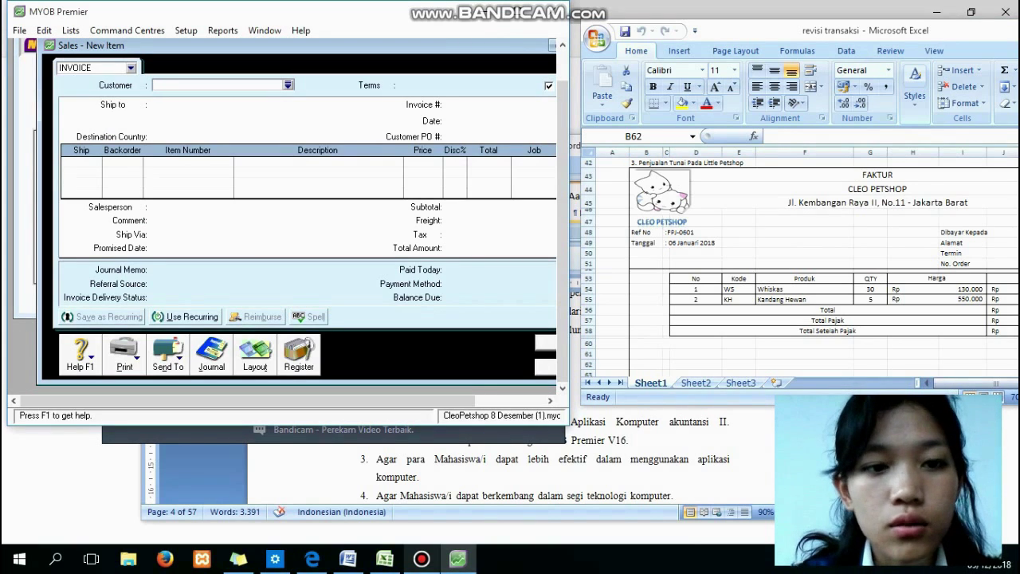
click(255, 355)
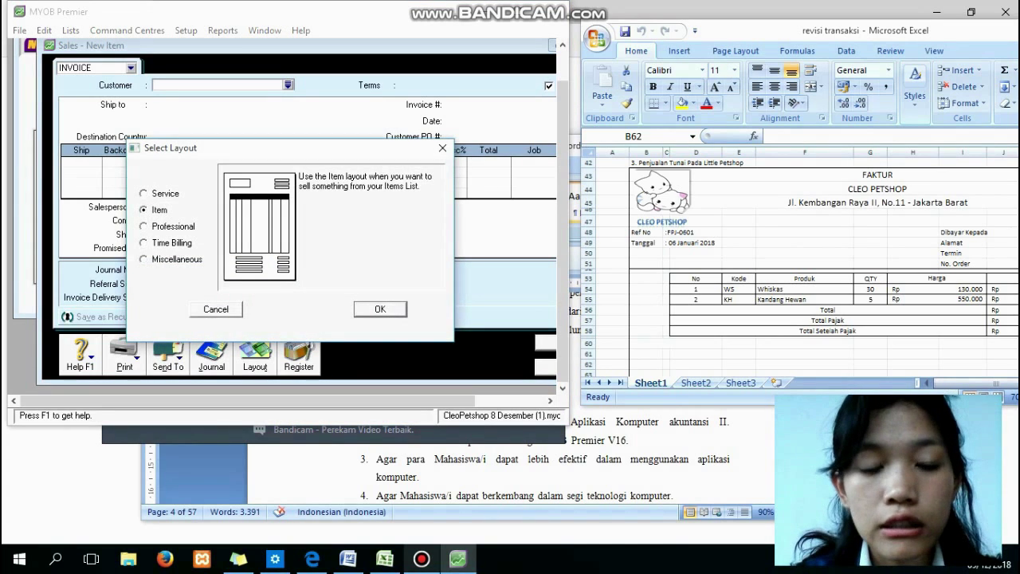
key(Return)
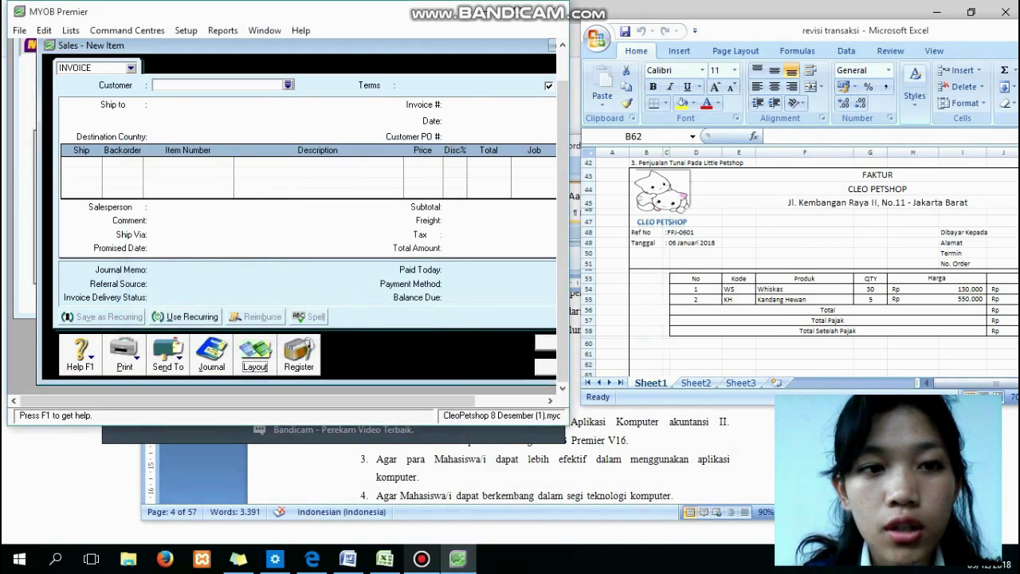
click(287, 86)
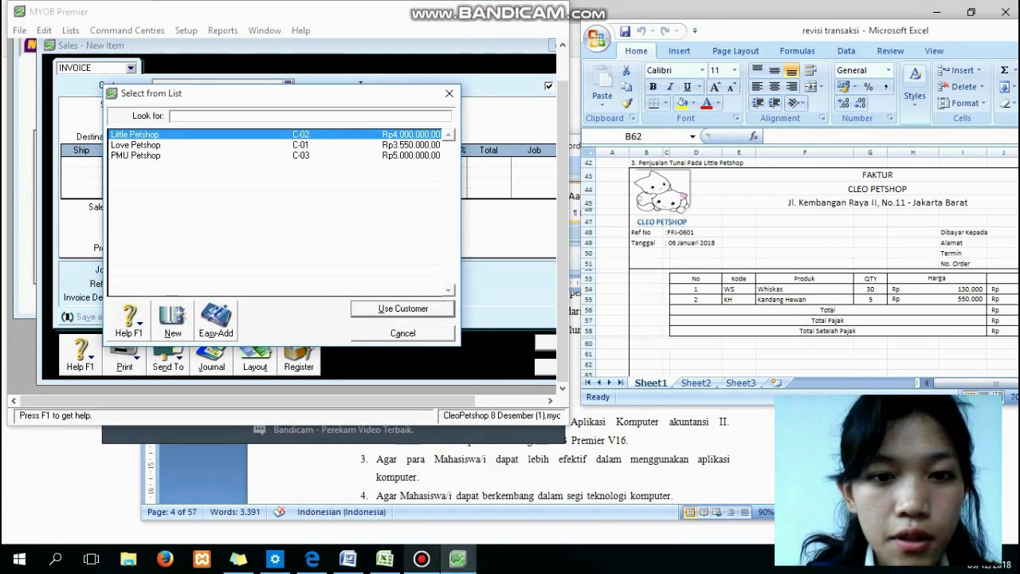
Choose Little Petshop as customer and change the invoice payment terms to C.O.D.
key(Return)
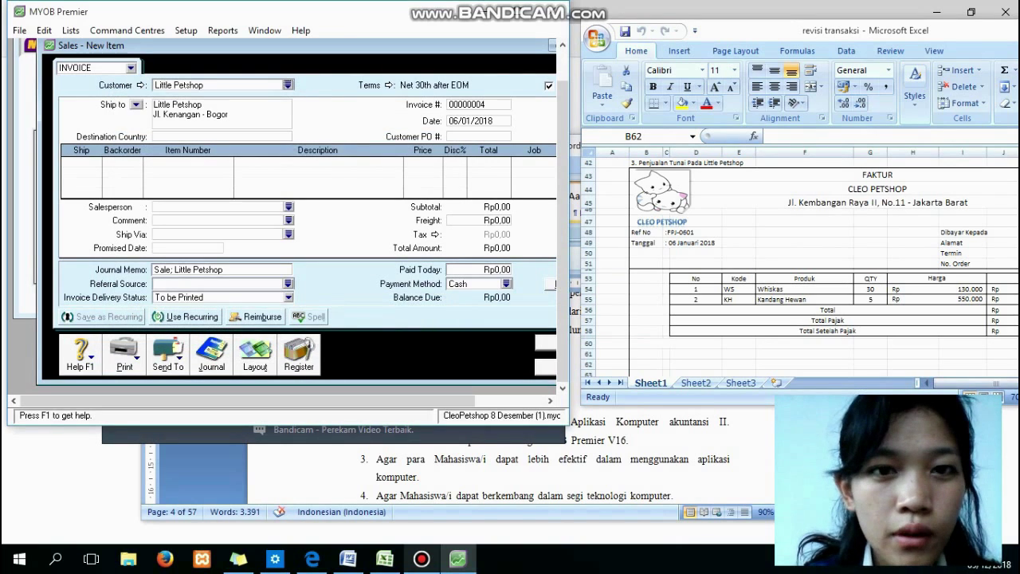
click(388, 85)
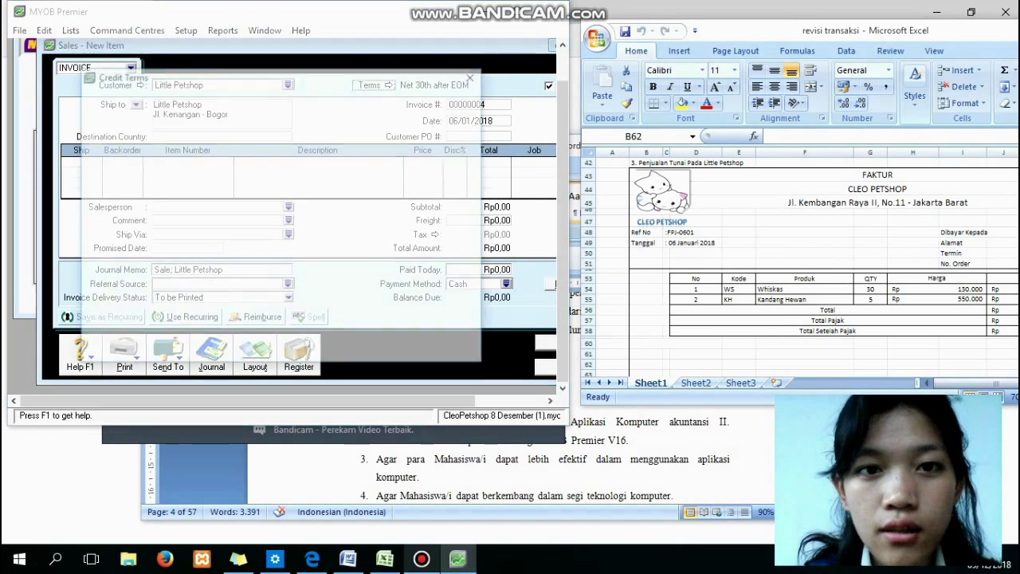
click(420, 122)
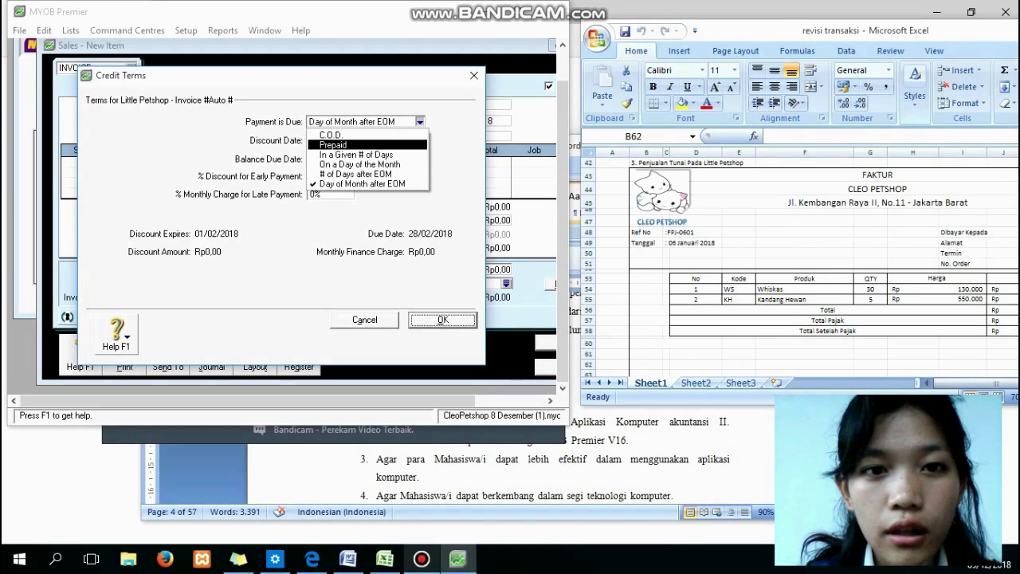
key(Up)
key(Return)
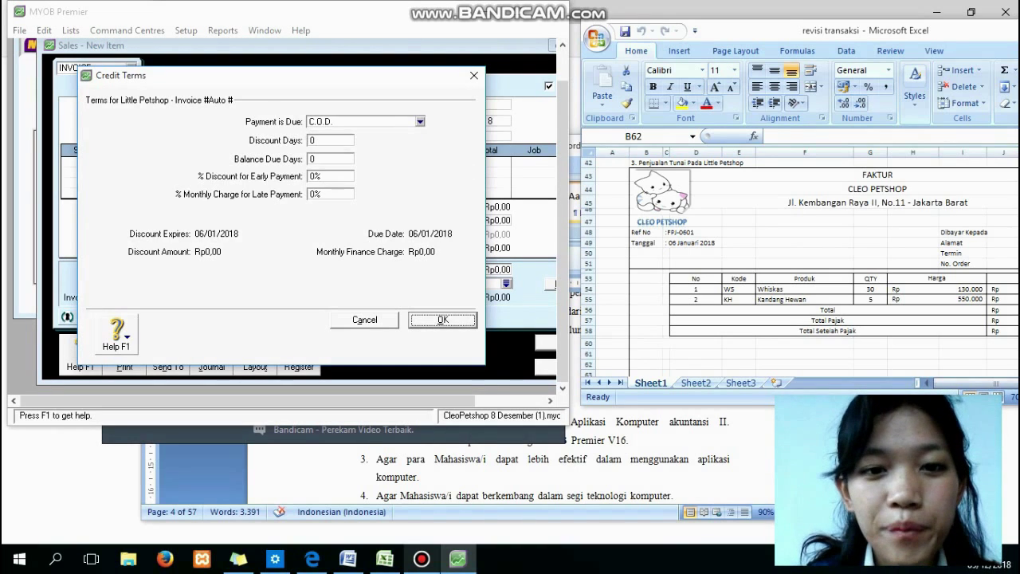
key(Return)
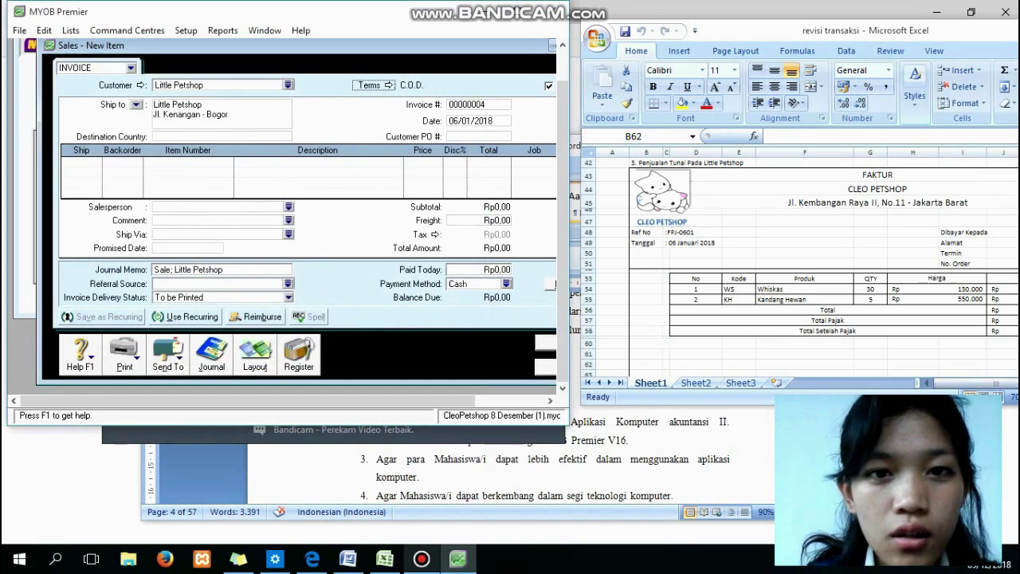
key(Tab)
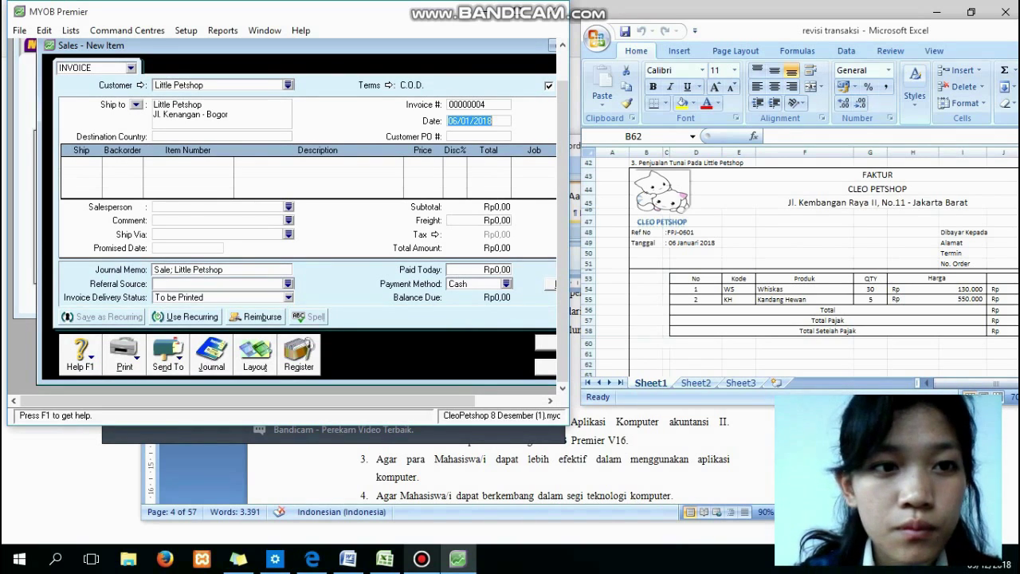
key(Tab)
key(Tab)
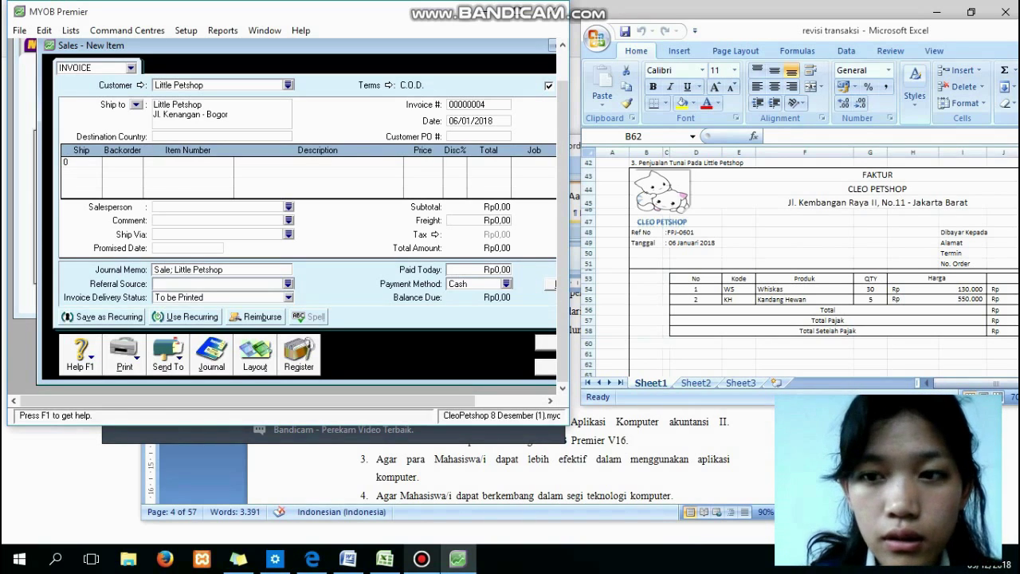
Add the first invoice line: 30 WS Whinkass at price 130000.
text(30)
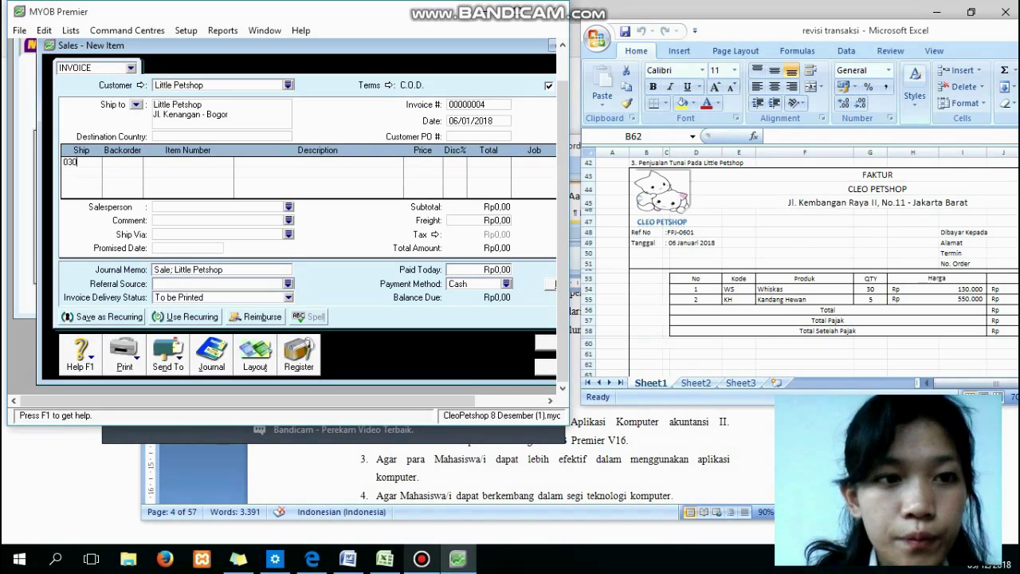
key(BackSpace)
key(BackSpace)
key(BackSpace)
text(30)
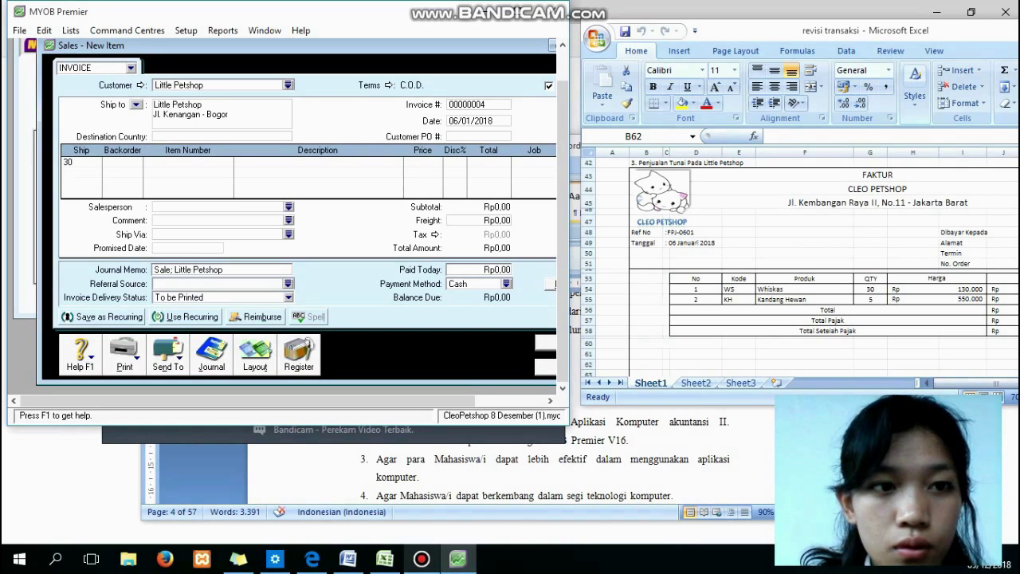
key(Tab)
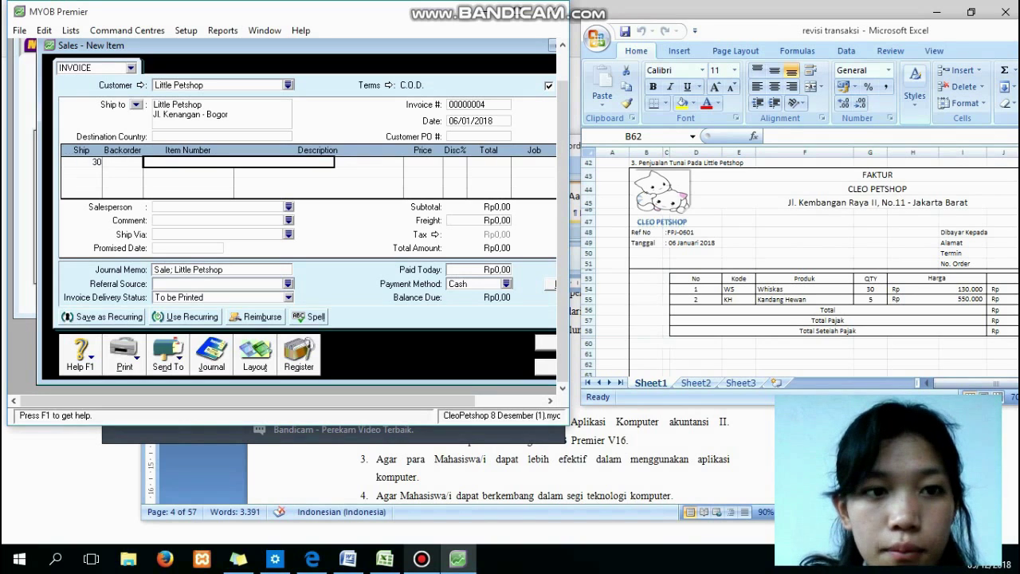
key(Tab)
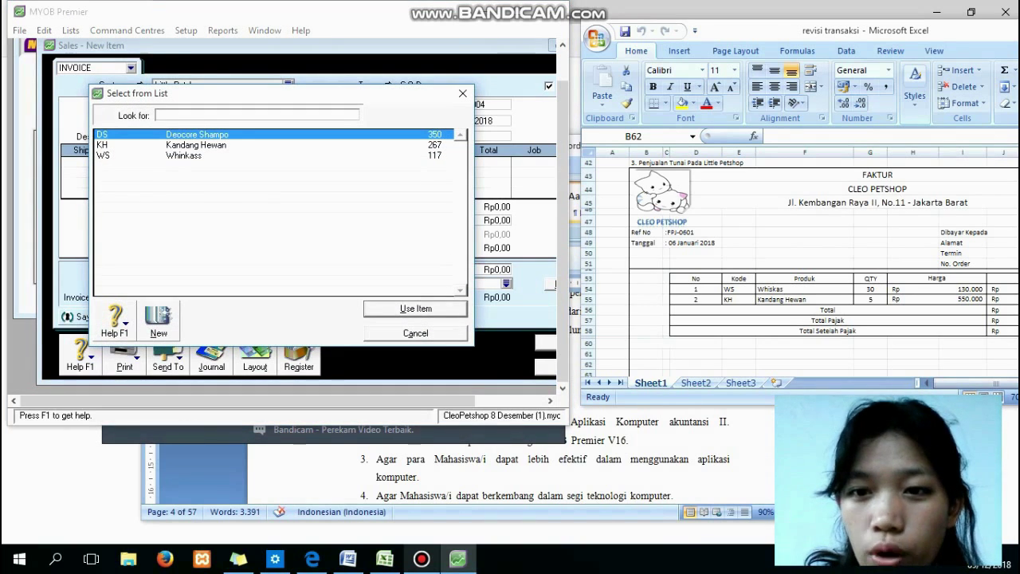
text(WS)
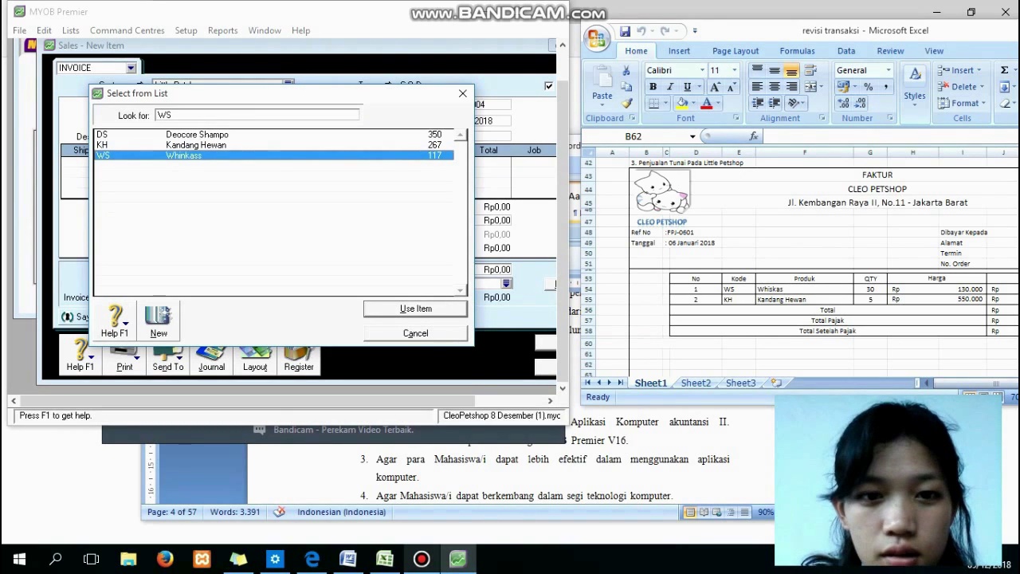
key(Return)
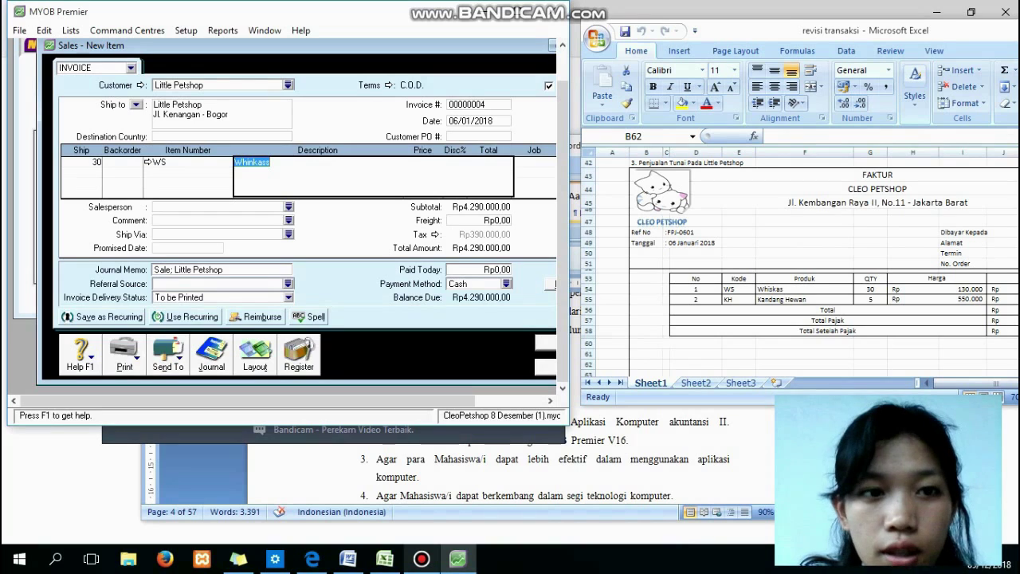
click(188, 172)
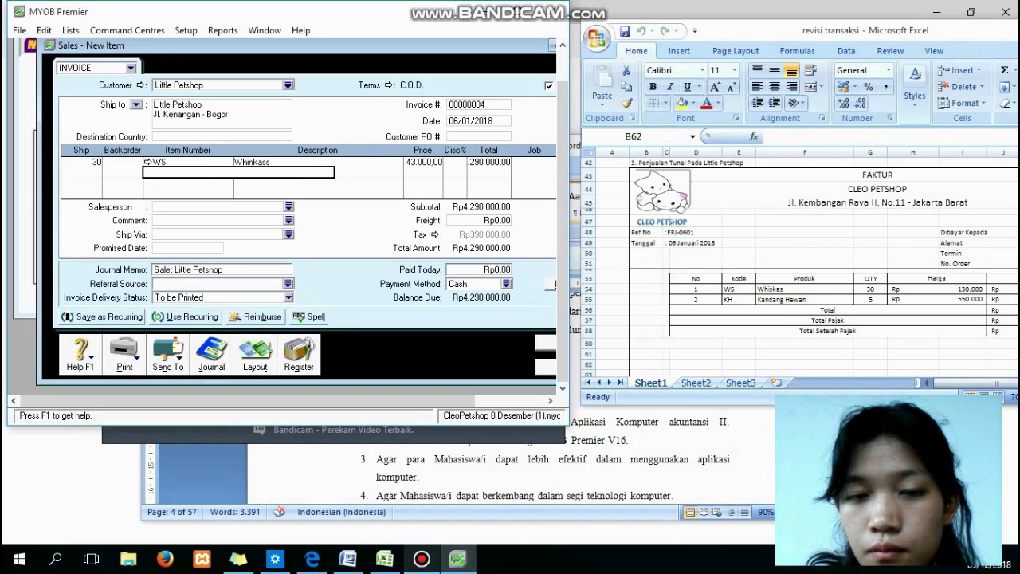
click(424, 163)
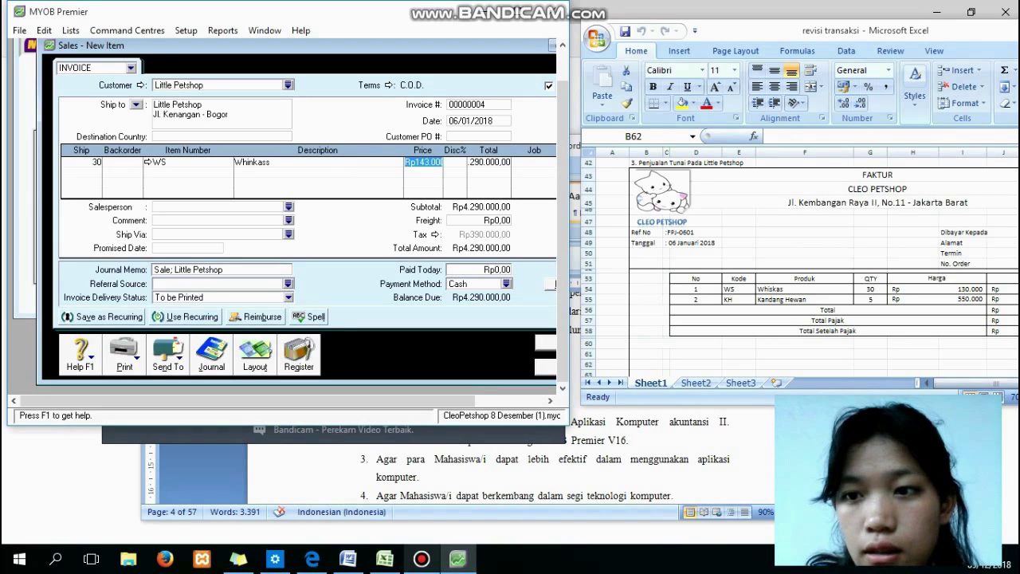
text(130000)
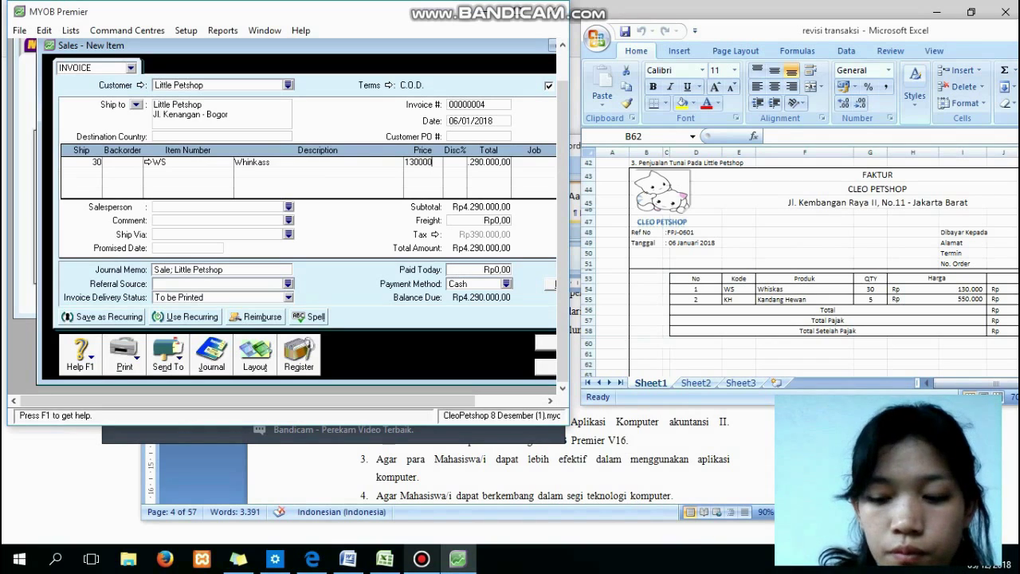
key(Return)
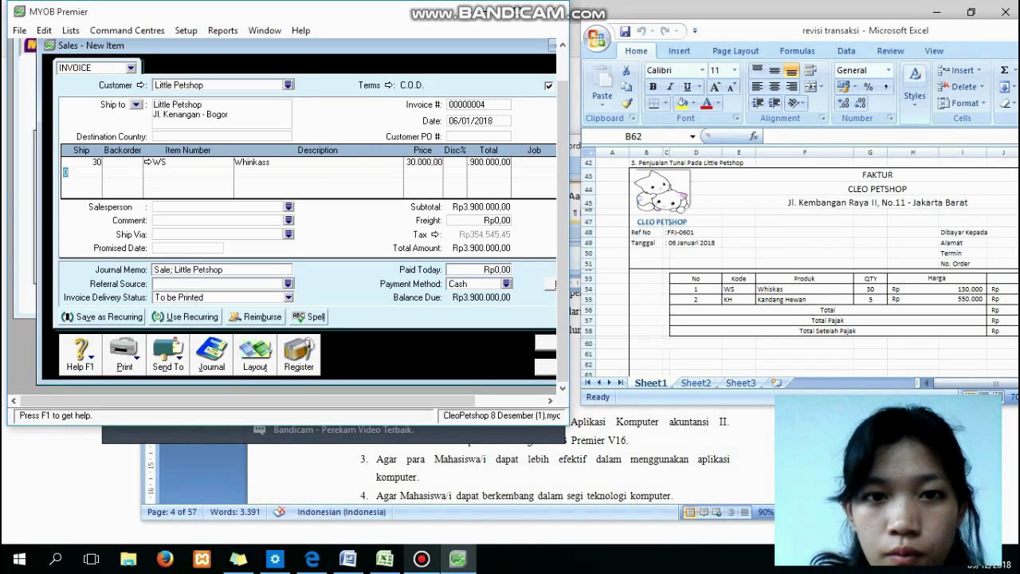
click(489, 163)
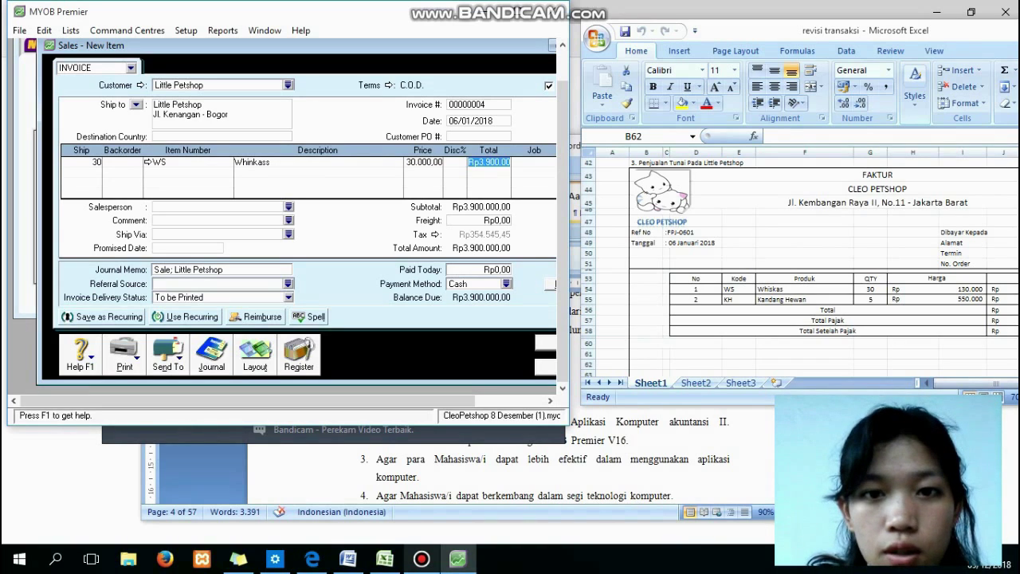
Add the second invoice line: 5 KH Kandang Hewan at price 550000.
key(Return)
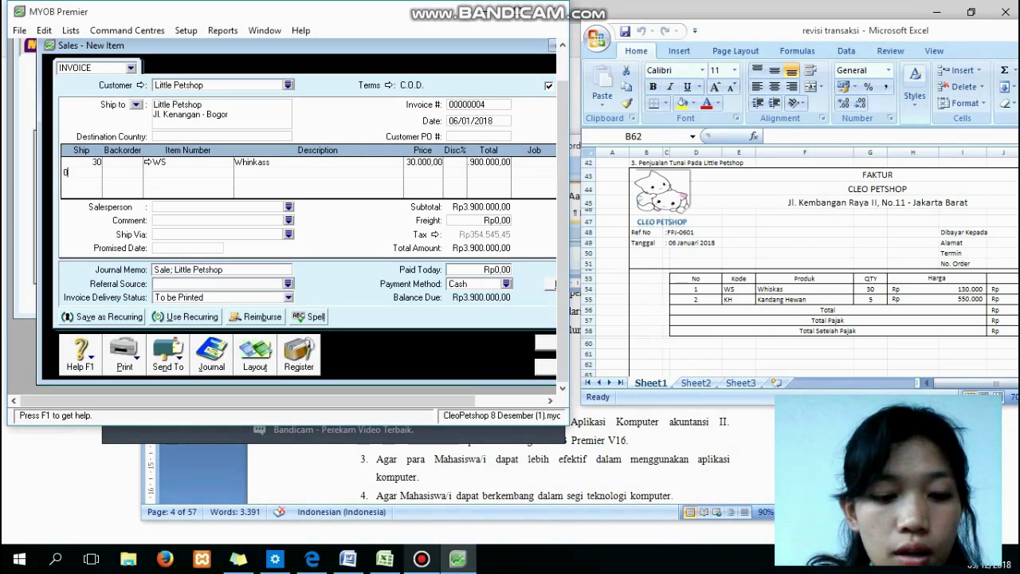
text(5)
key(BackSpace)
key(BackSpace)
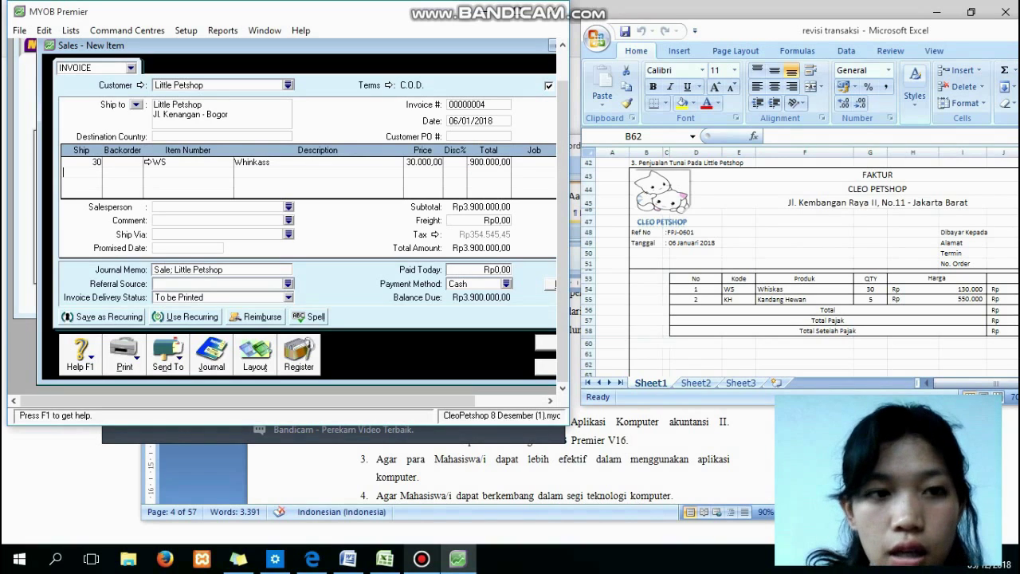
text(5)
key(Tab)
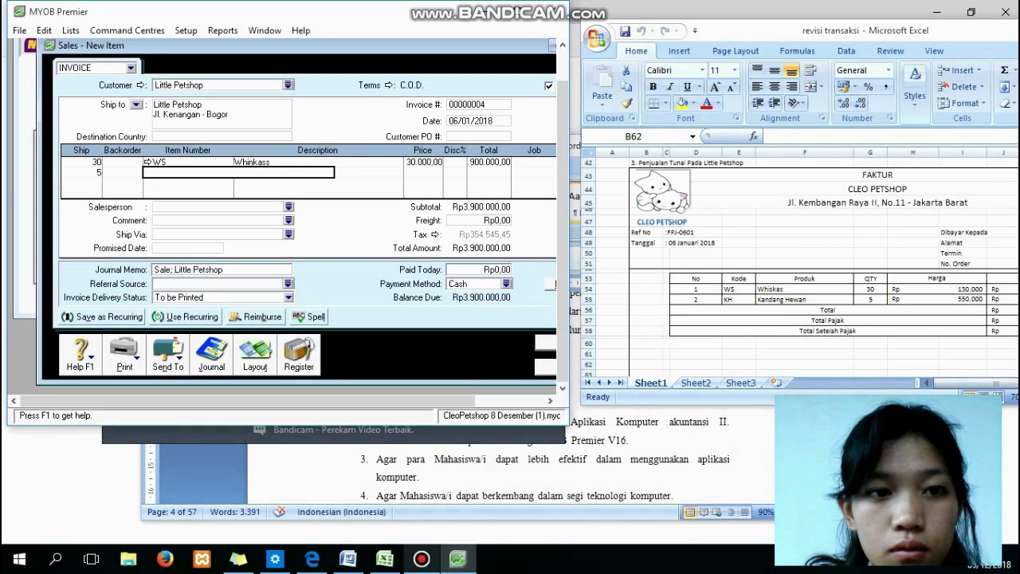
key(Tab)
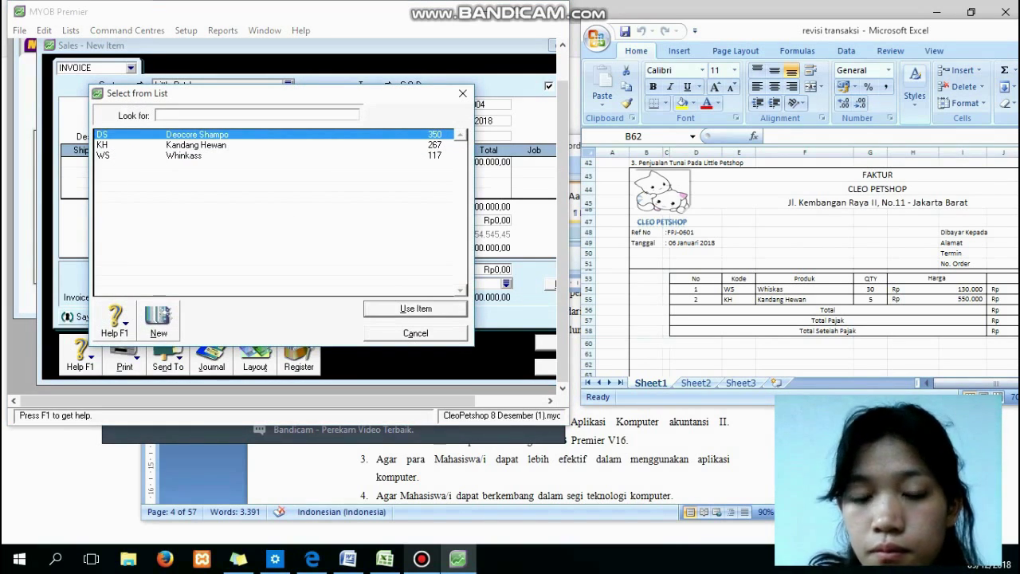
text(KH)
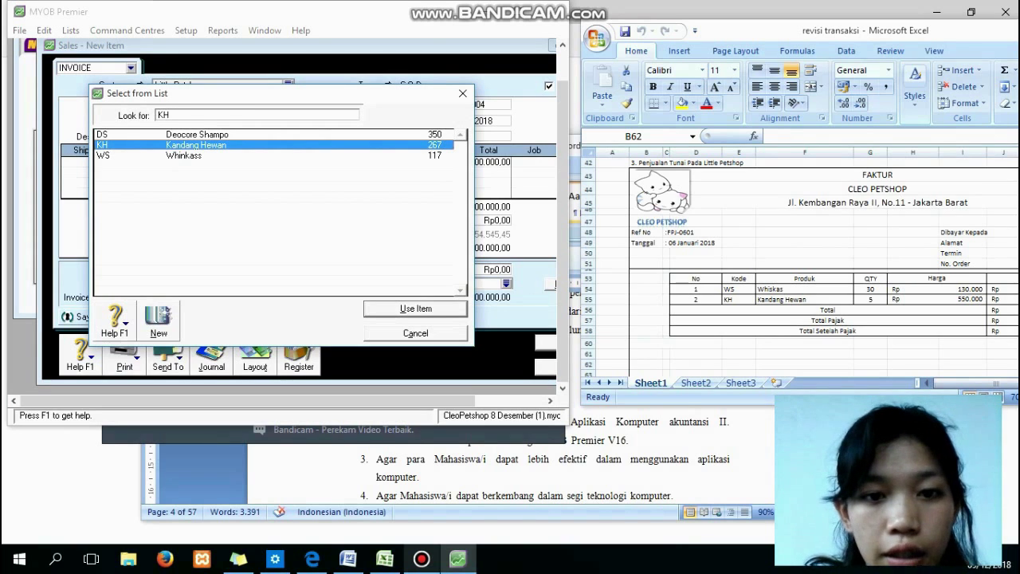
key(Return)
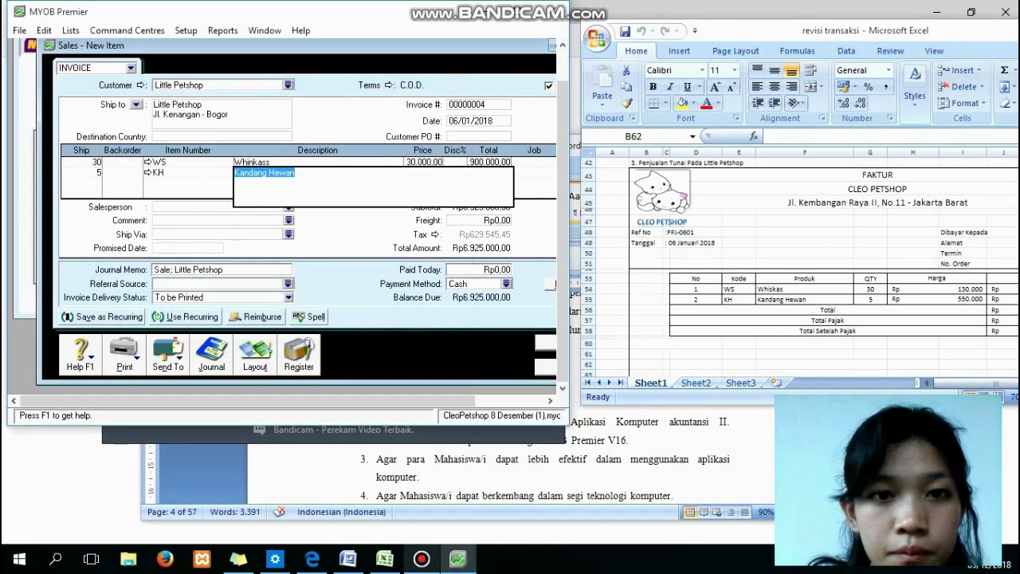
click(252, 163)
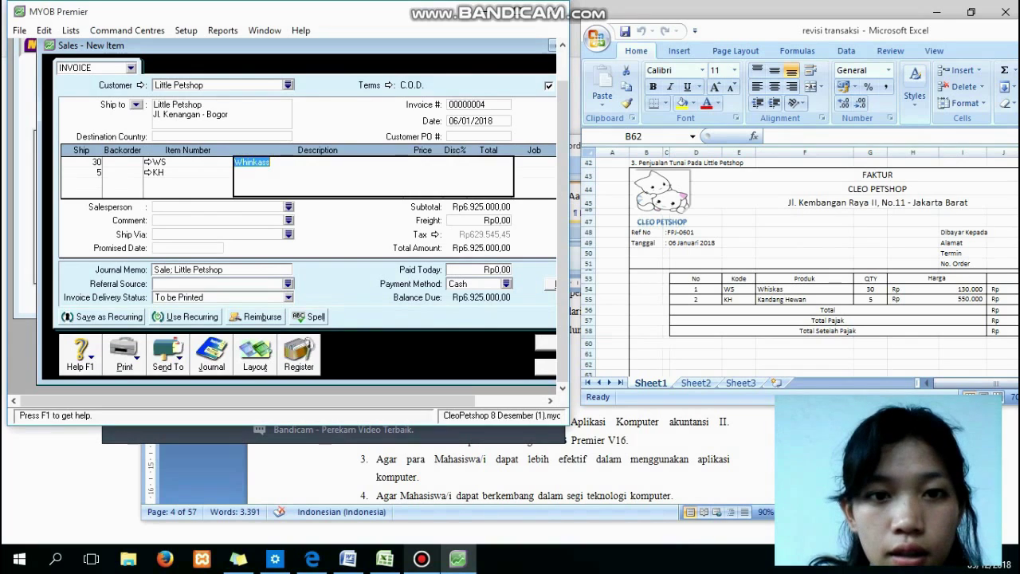
click(530, 173)
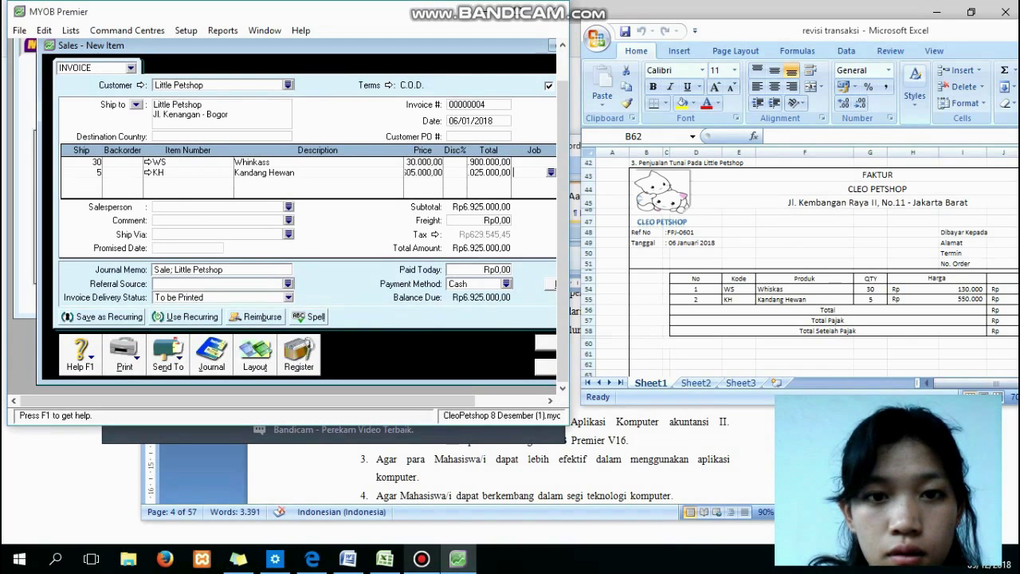
click(423, 173)
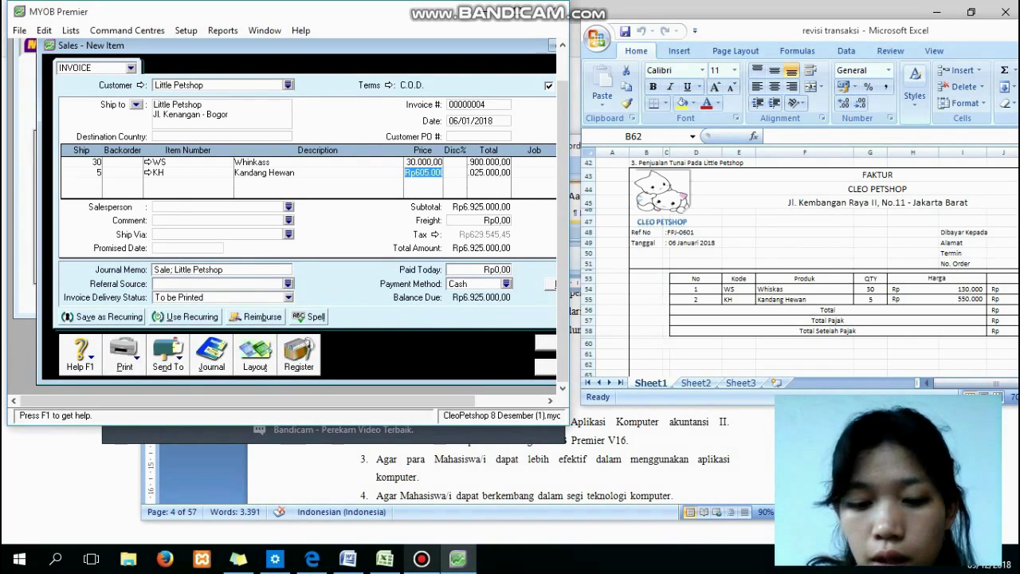
text(550000)
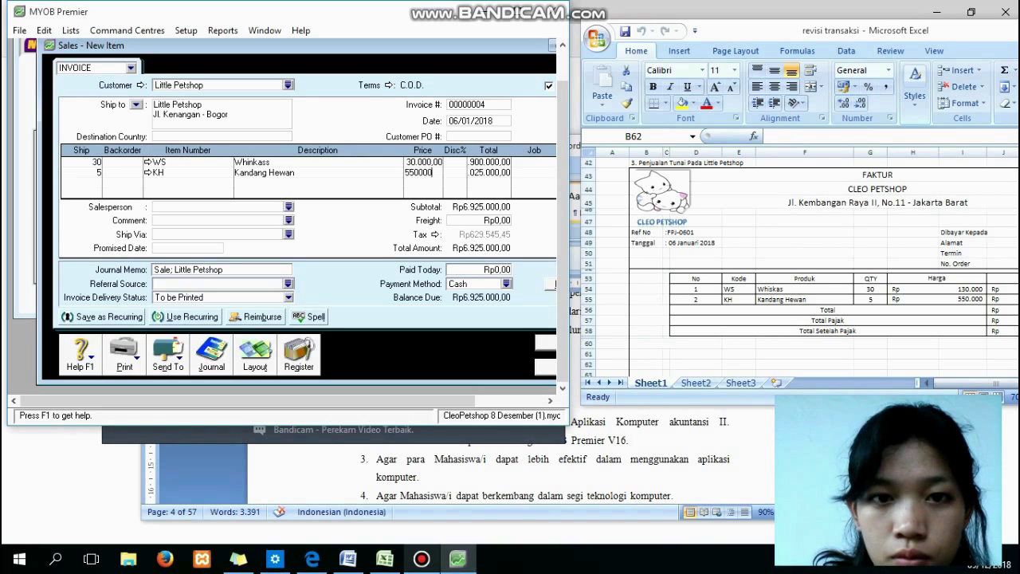
key(Tab)
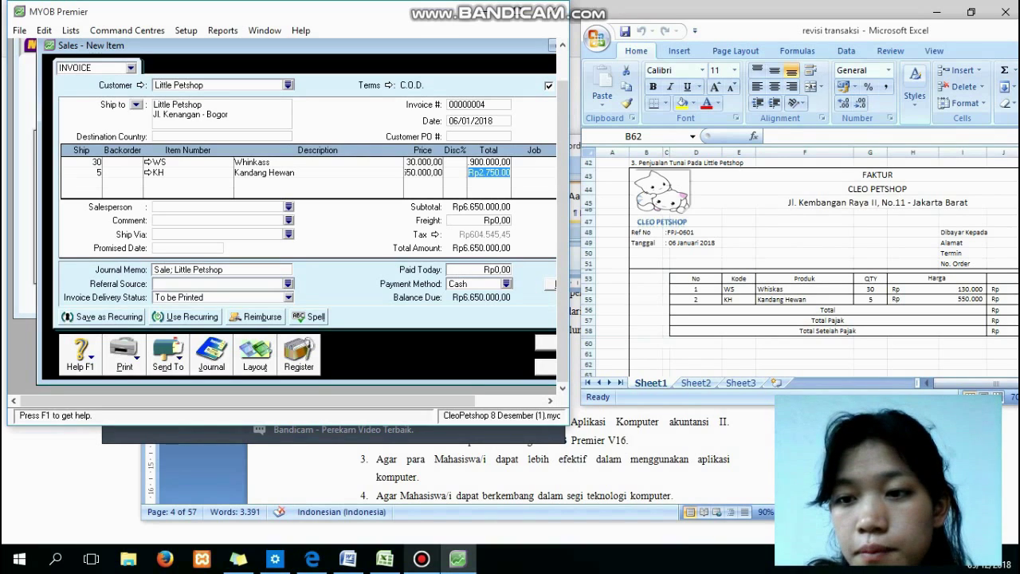
Compare the invoice against the Excel reference and dismiss the salesperson list.
key(alt+Tab)
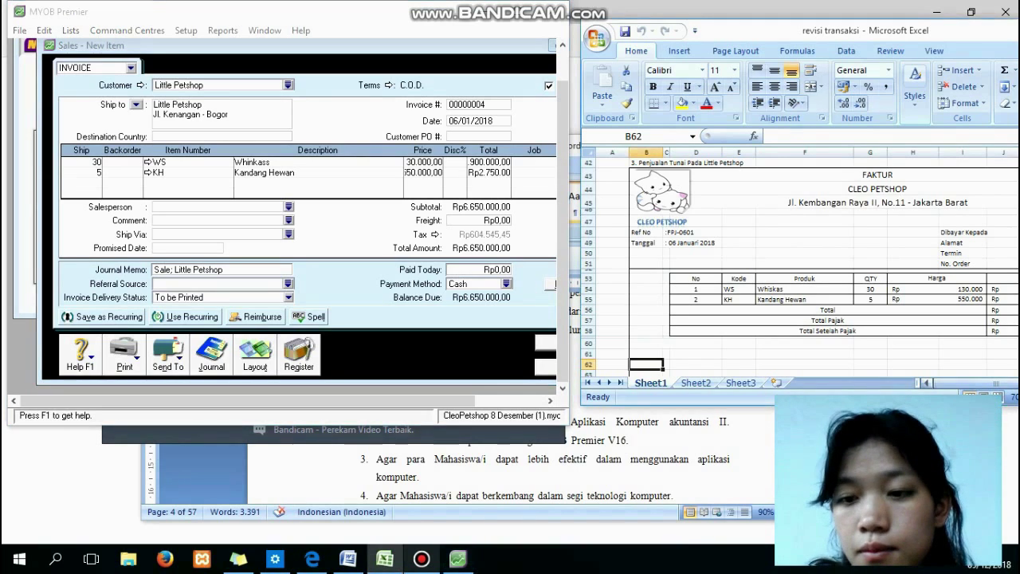
drag(994, 383, 1016, 384)
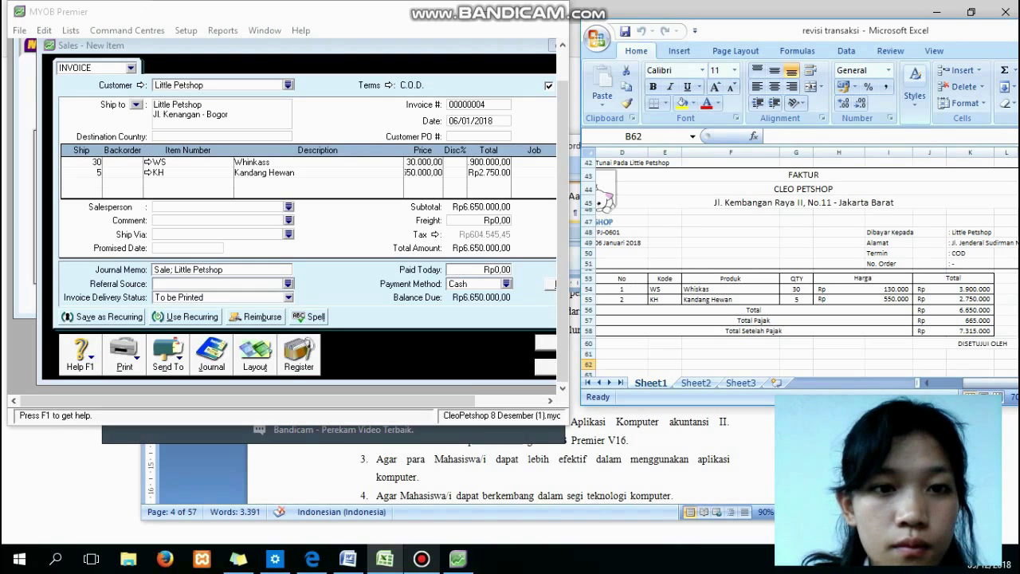
click(488, 173)
key(Tab)
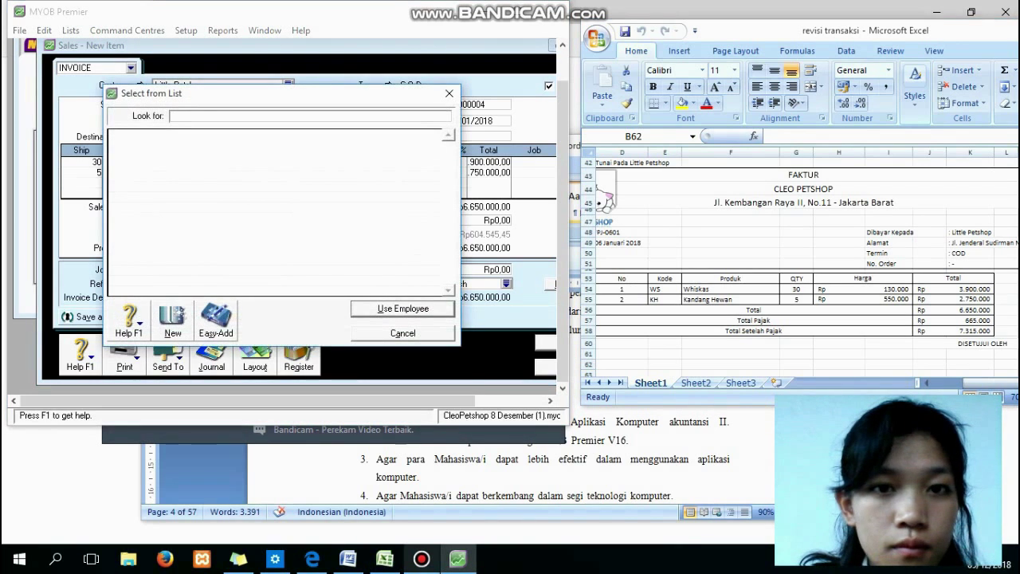
click(449, 93)
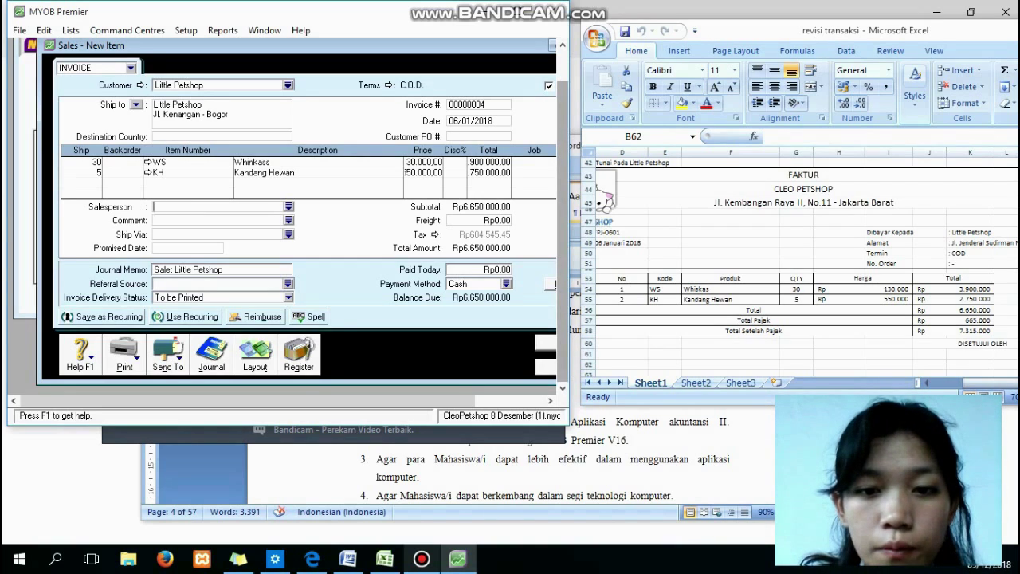
drag(382, 401, 432, 401)
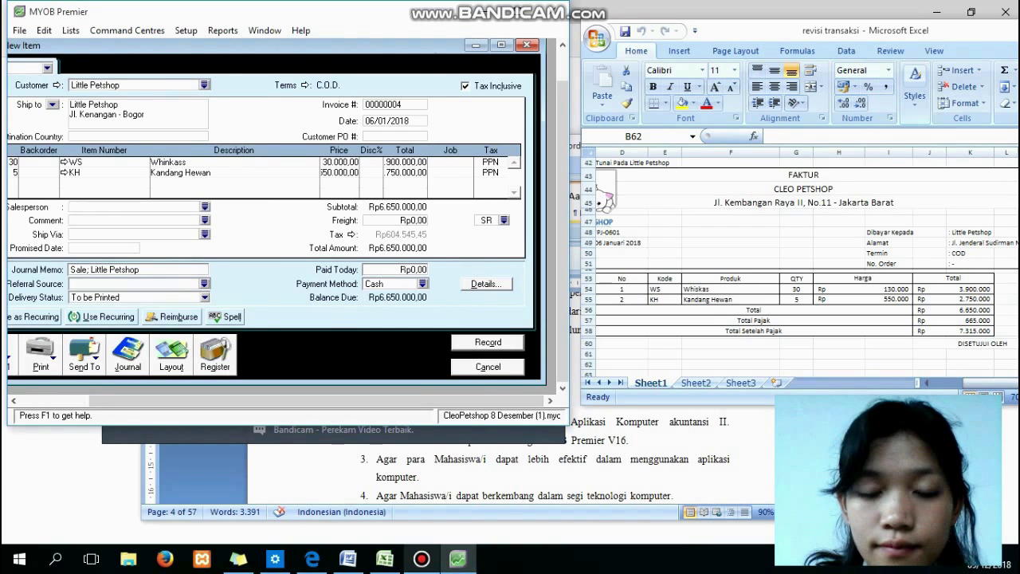
Set the freight tax code to N-T and record invoice 00000004, ignoring spelling prompts.
click(422, 559)
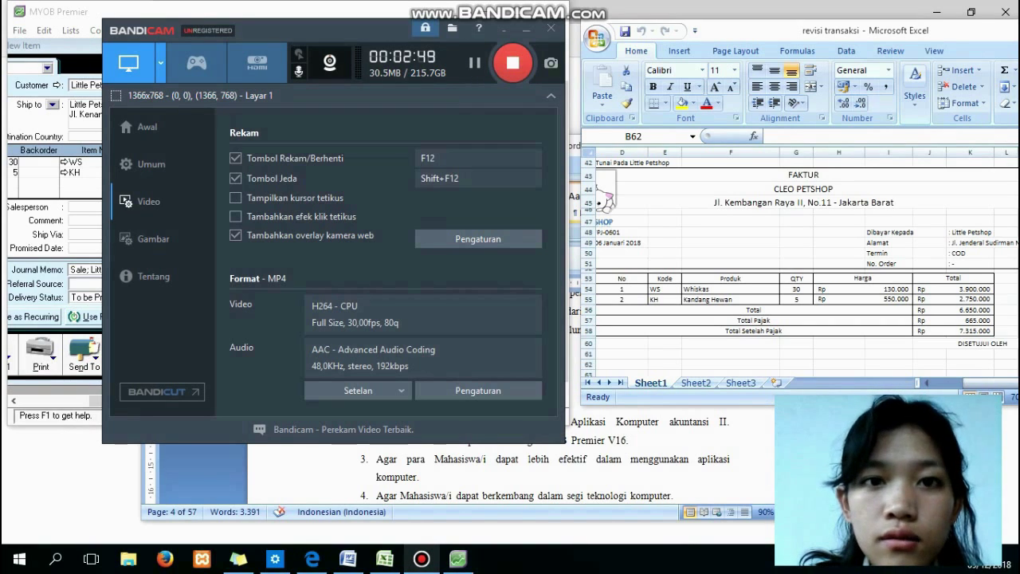
click(60, 416)
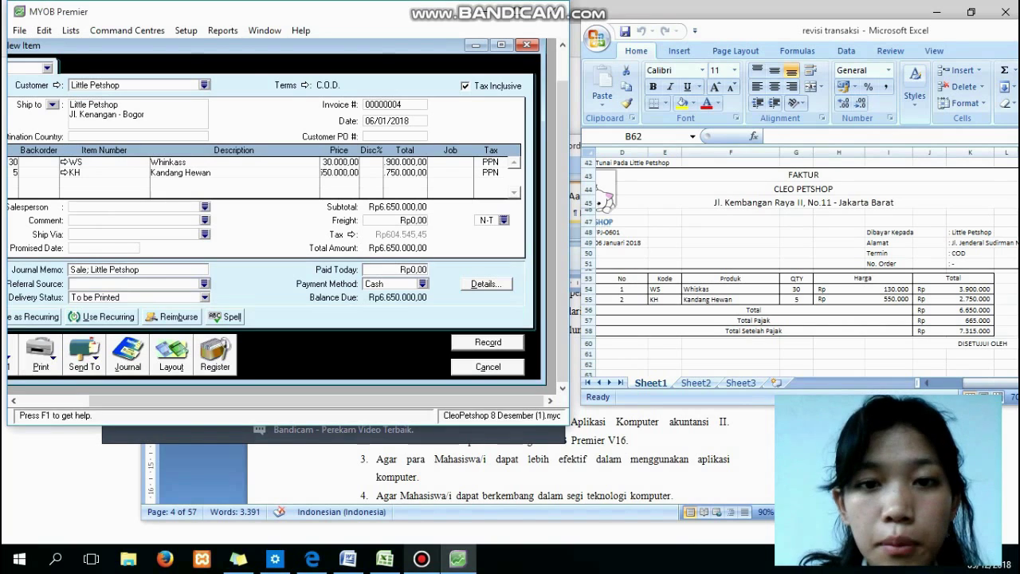
click(503, 219)
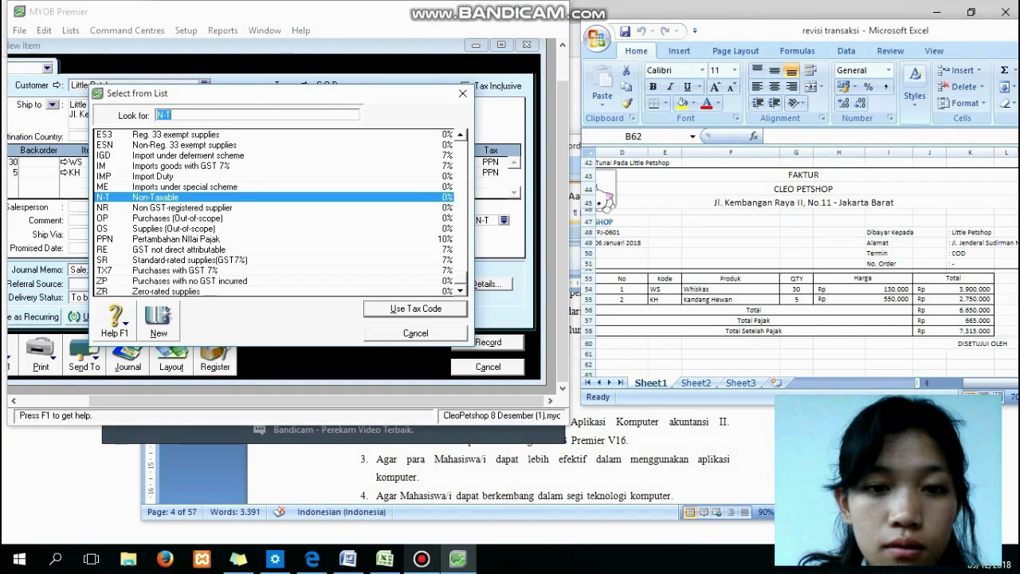
click(416, 309)
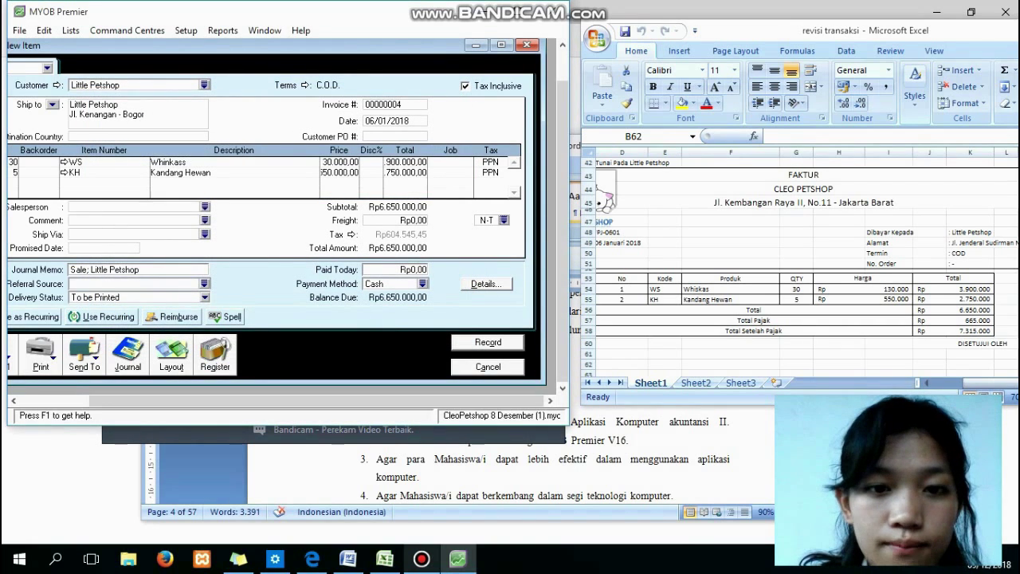
click(488, 342)
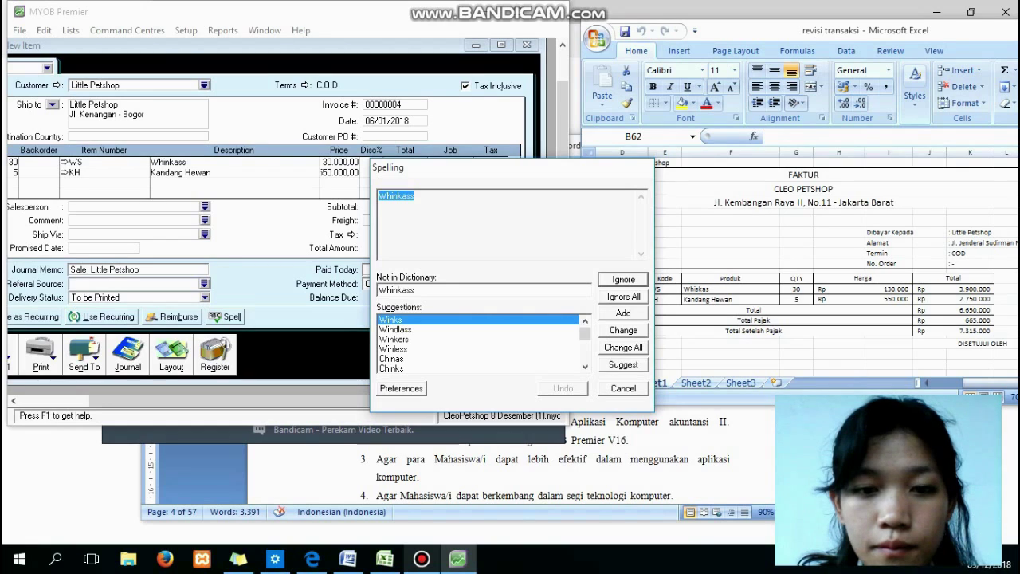
key(Return)
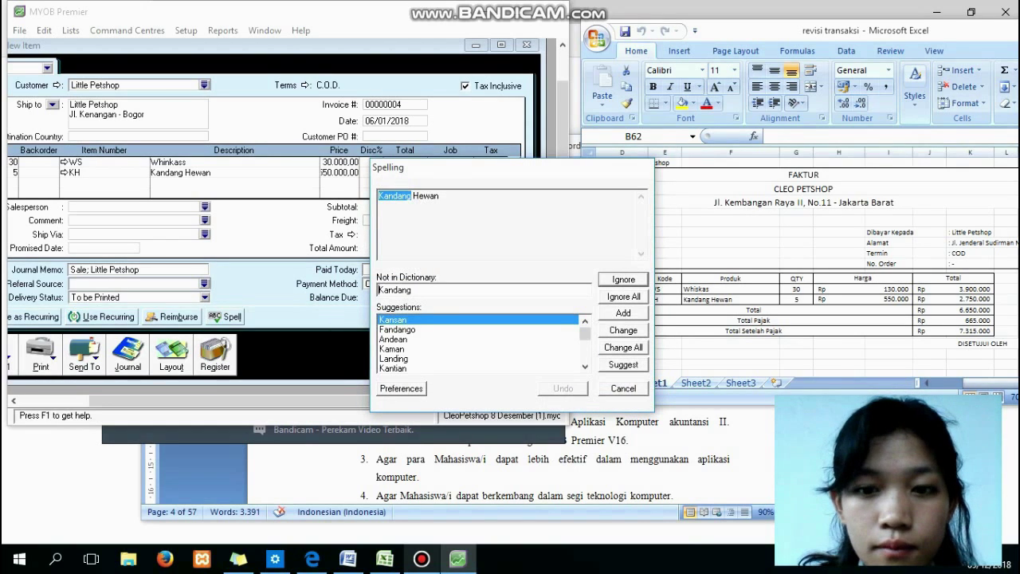
key(Return)
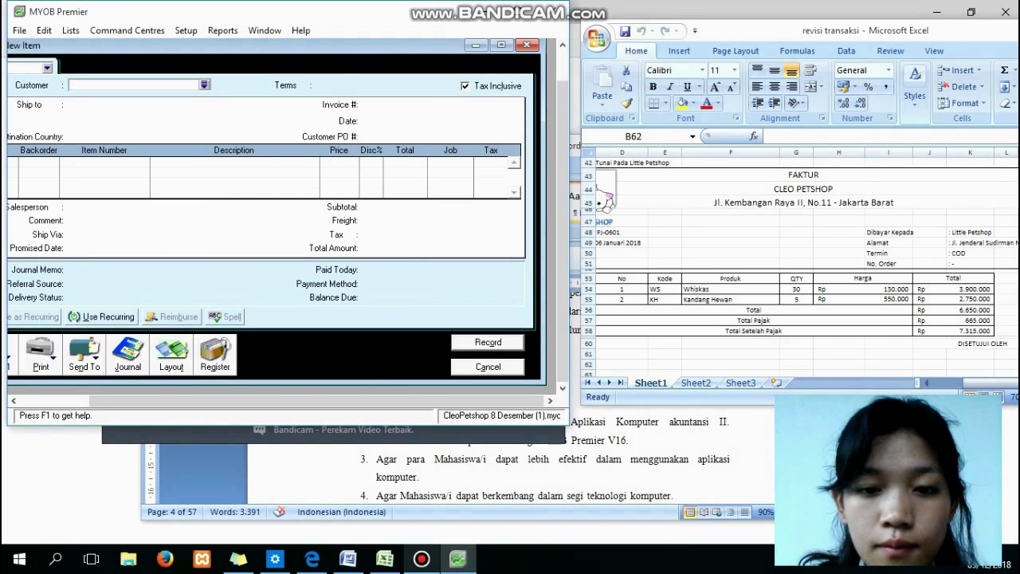
Start a new Item-layout sale with PMU Petshop as the customer.
key(Escape)
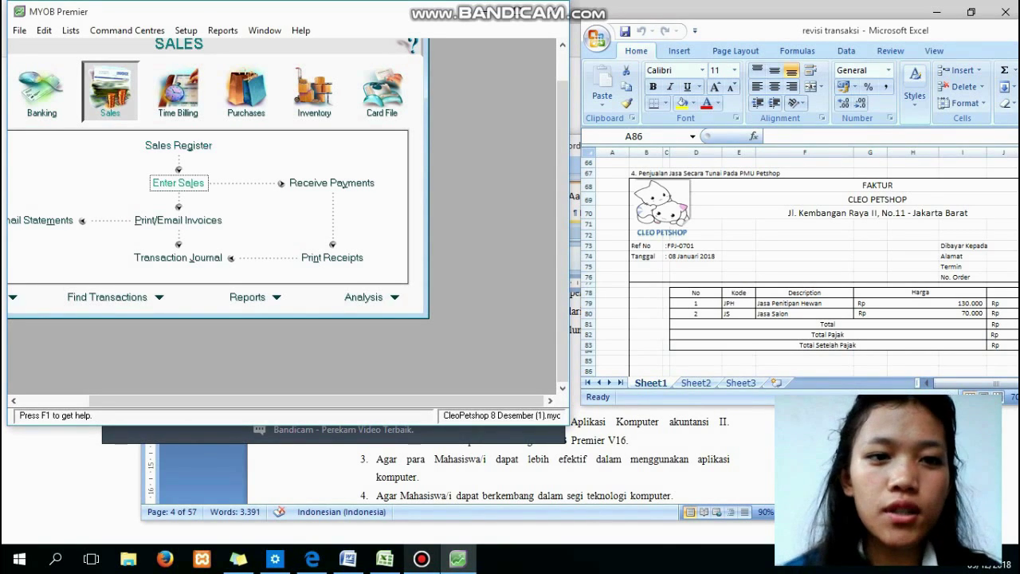
click(178, 182)
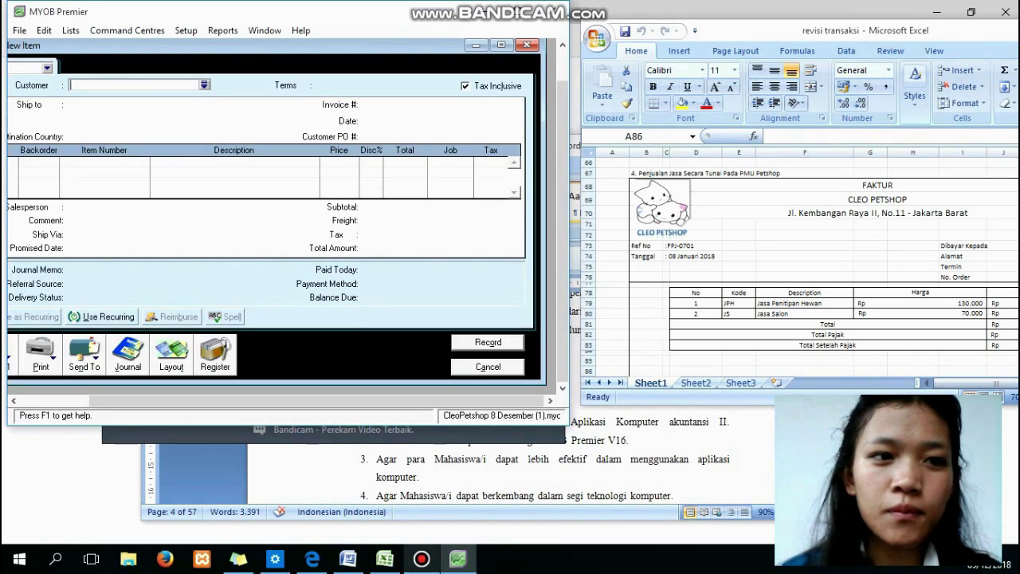
click(171, 355)
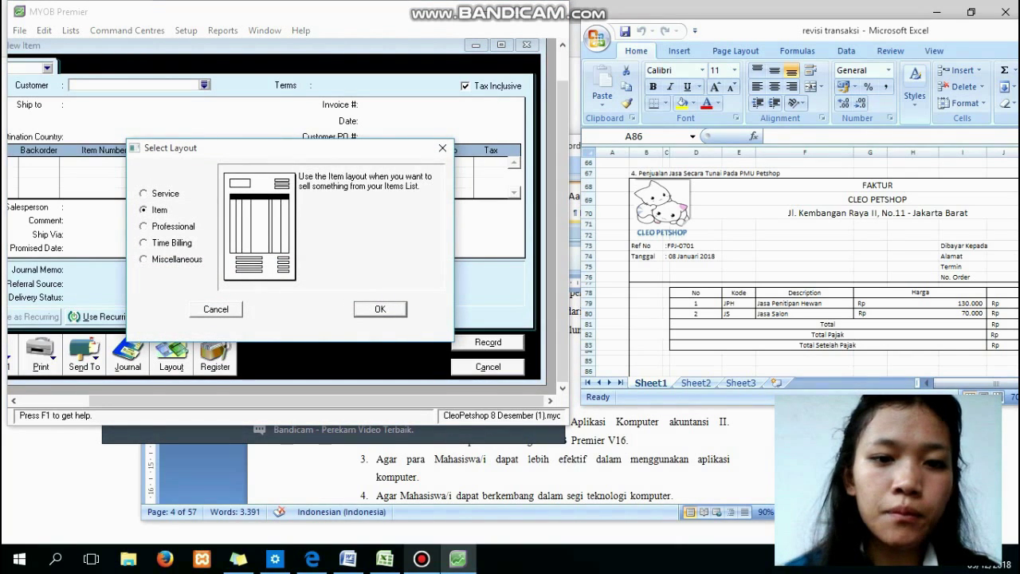
key(Return)
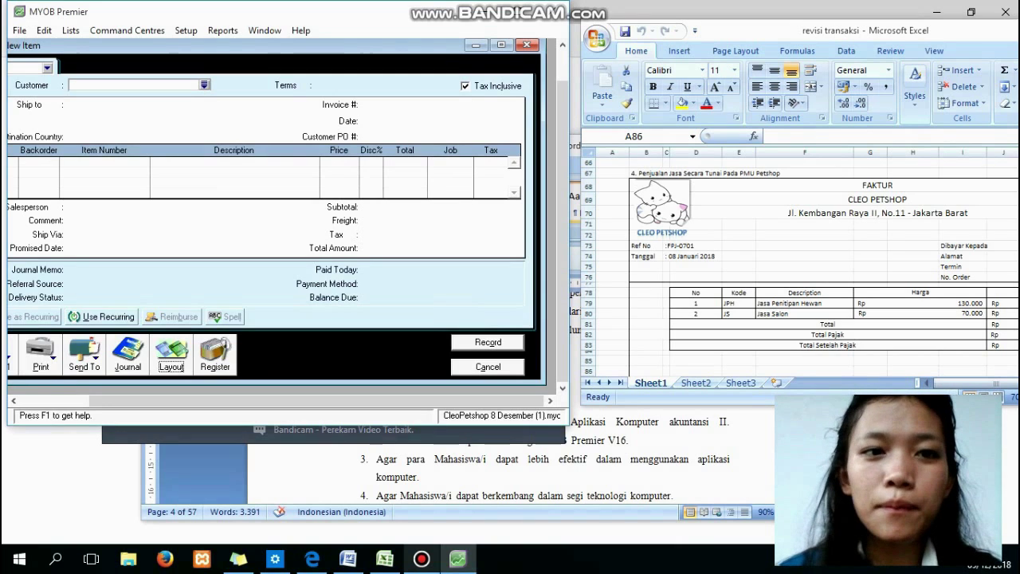
key(Tab)
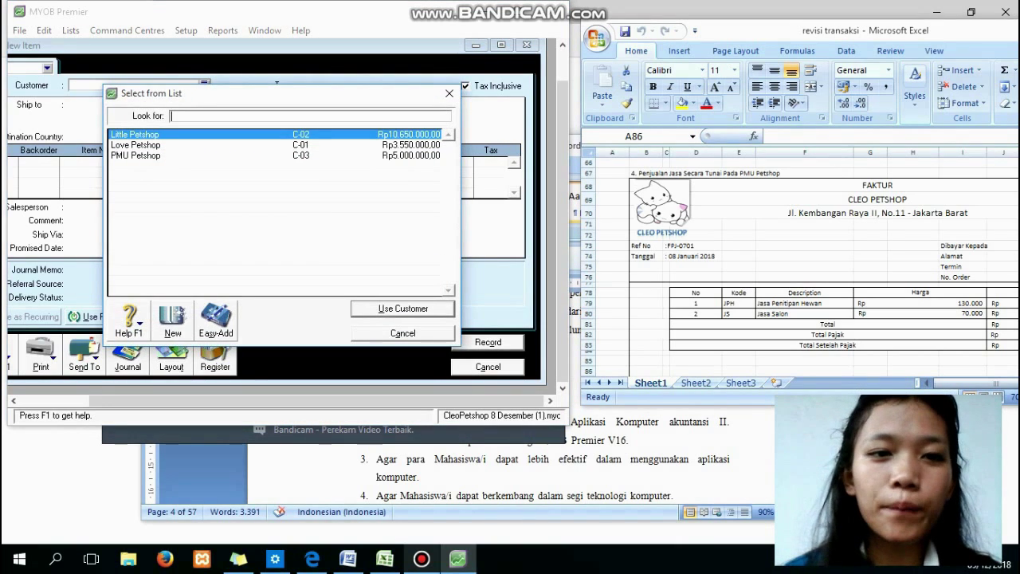
text(PMU Petshop)
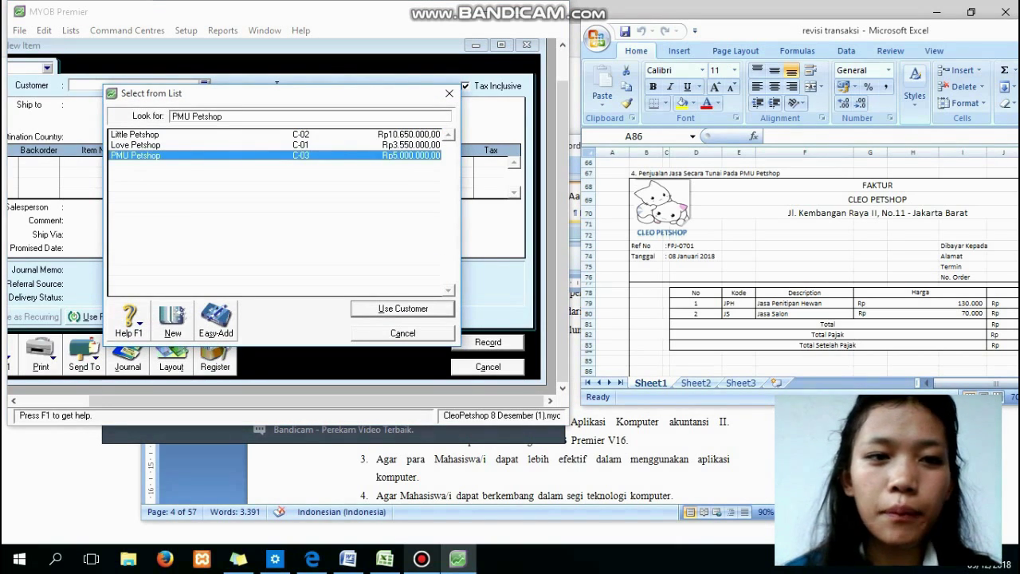
key(Return)
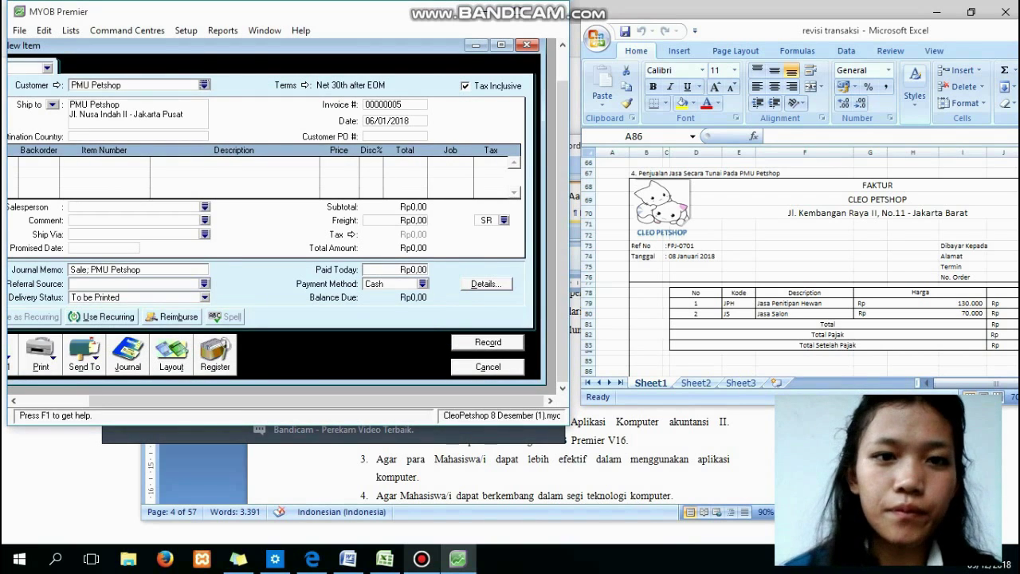
Set the sale's terms to C.O.D. and change its date to 08/01/2018.
click(305, 85)
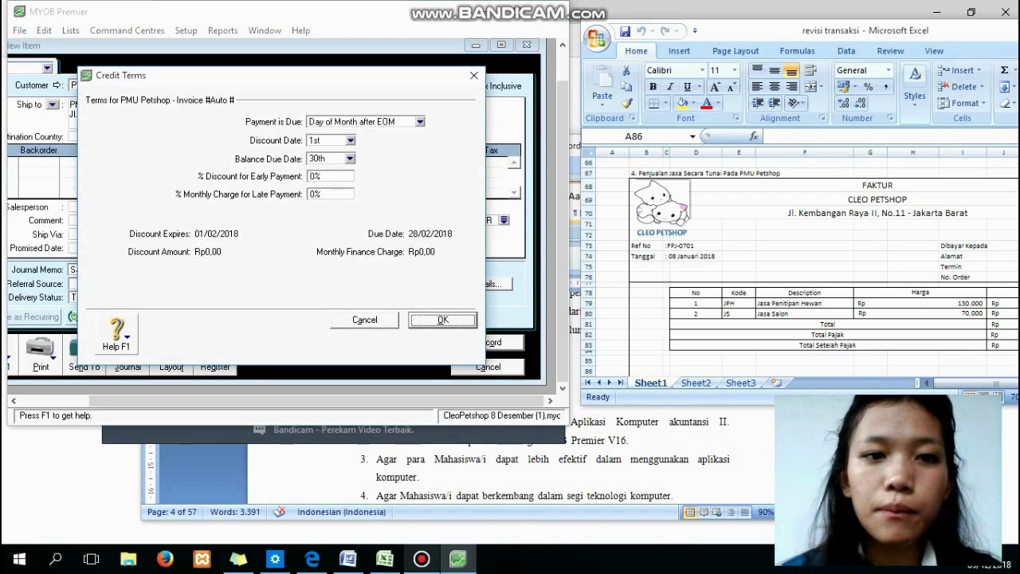
click(420, 122)
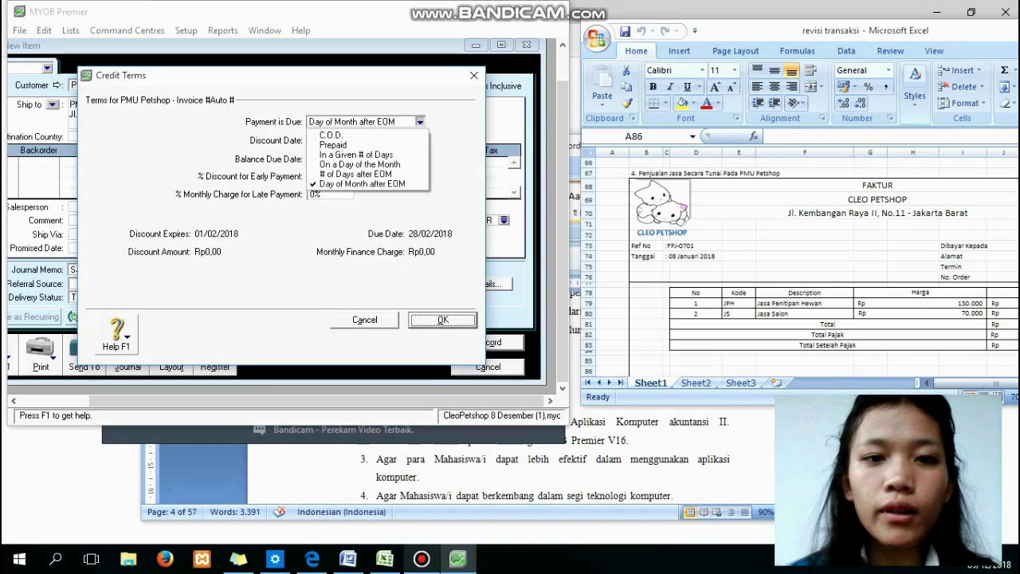
click(367, 136)
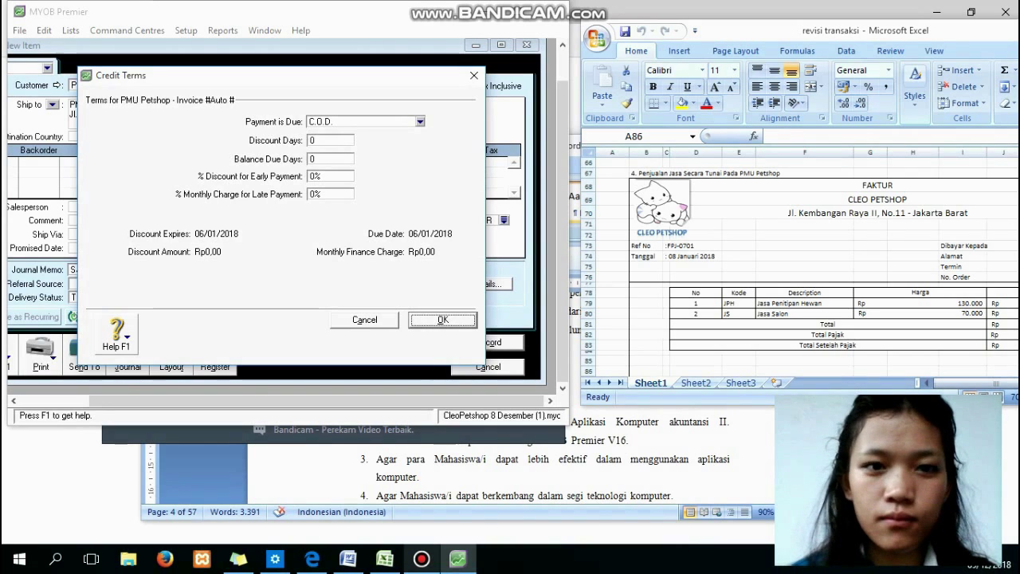
key(Return)
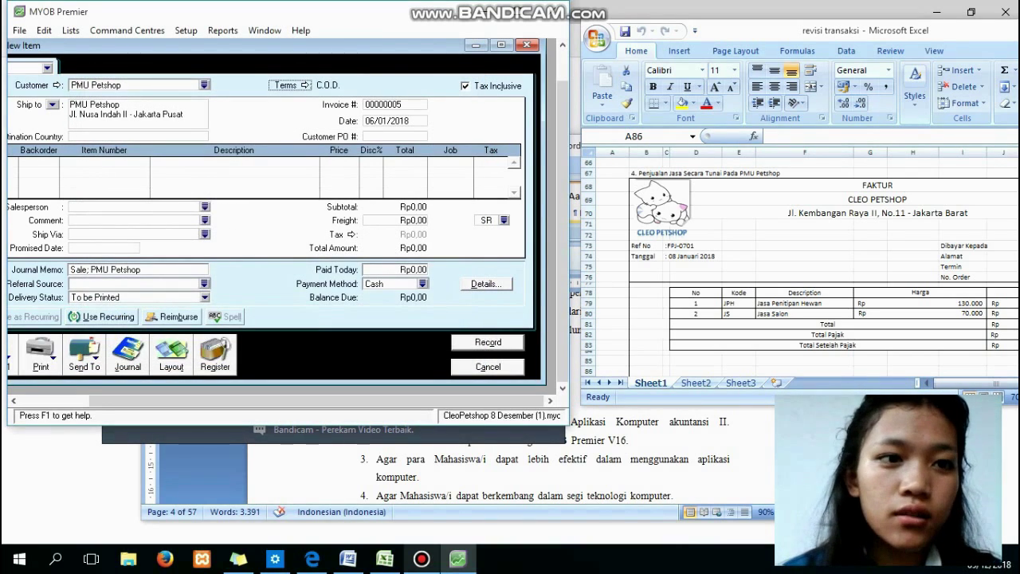
double_click(387, 121)
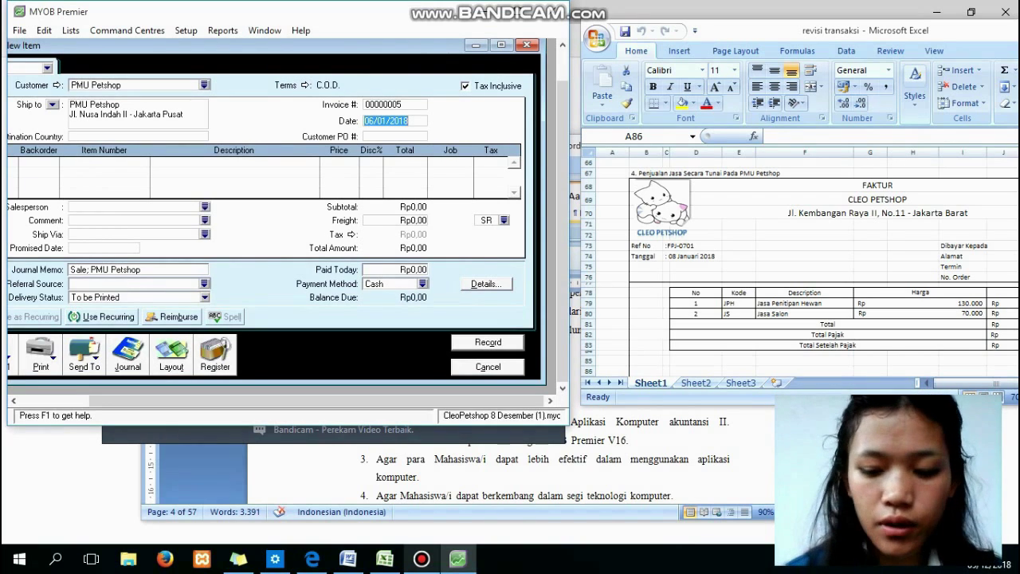
click(374, 121)
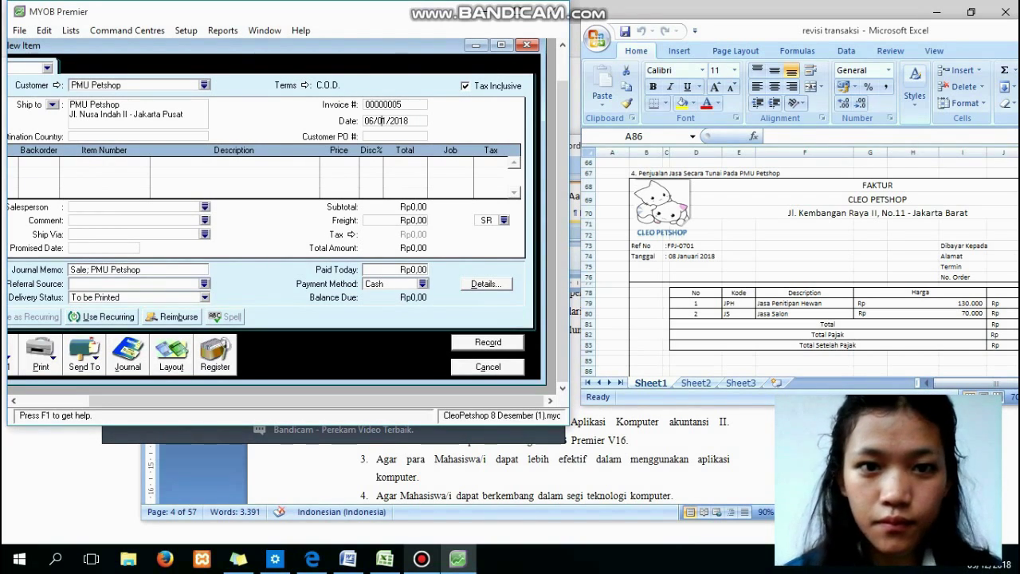
key(Left)
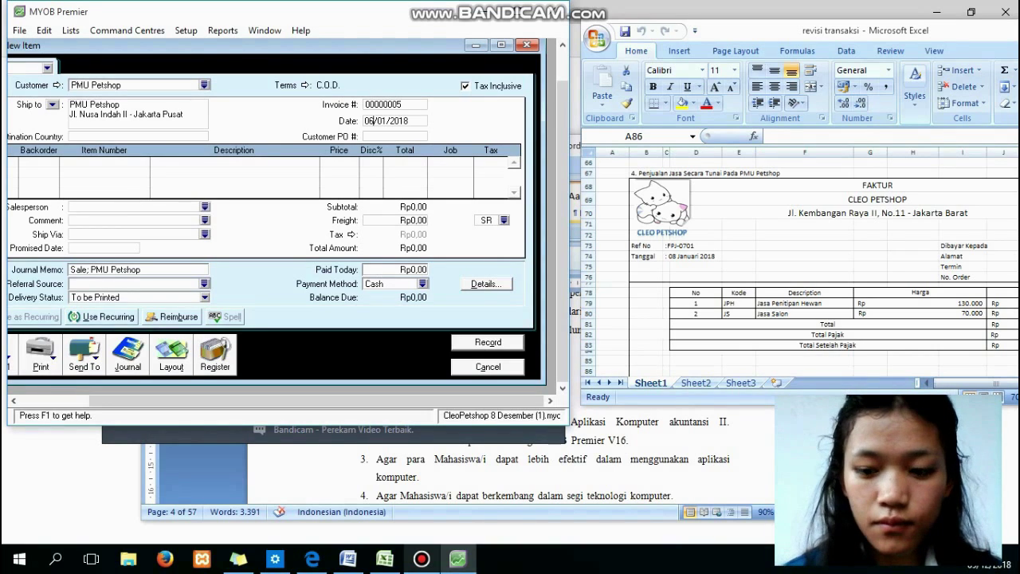
key(BackSpace)
text(8)
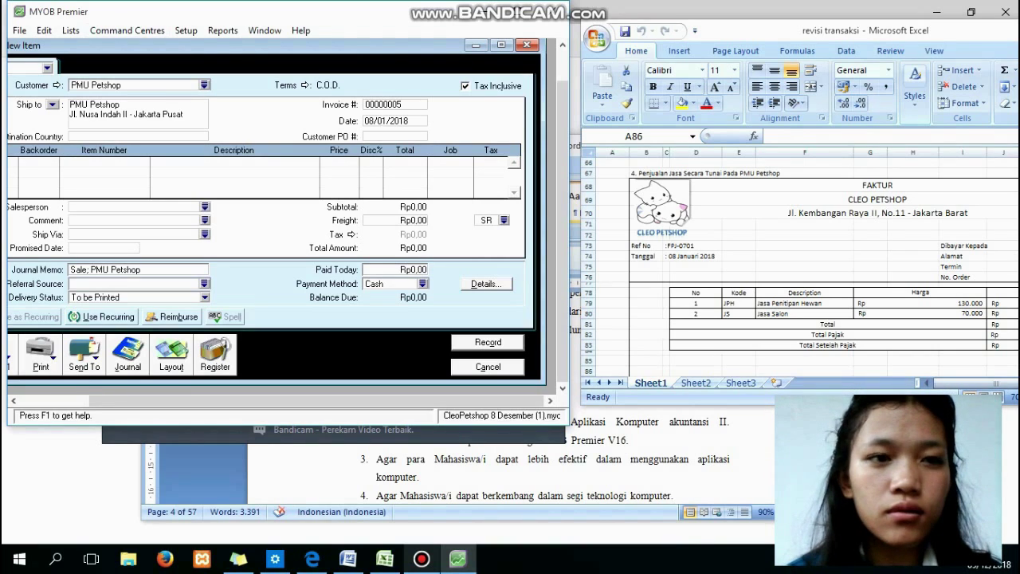
drag(176, 46, 281, 52)
Fill line one with quantity 1 of item JPH (Jasa Penitipan Hewan) at Rp130.000.
click(96, 170)
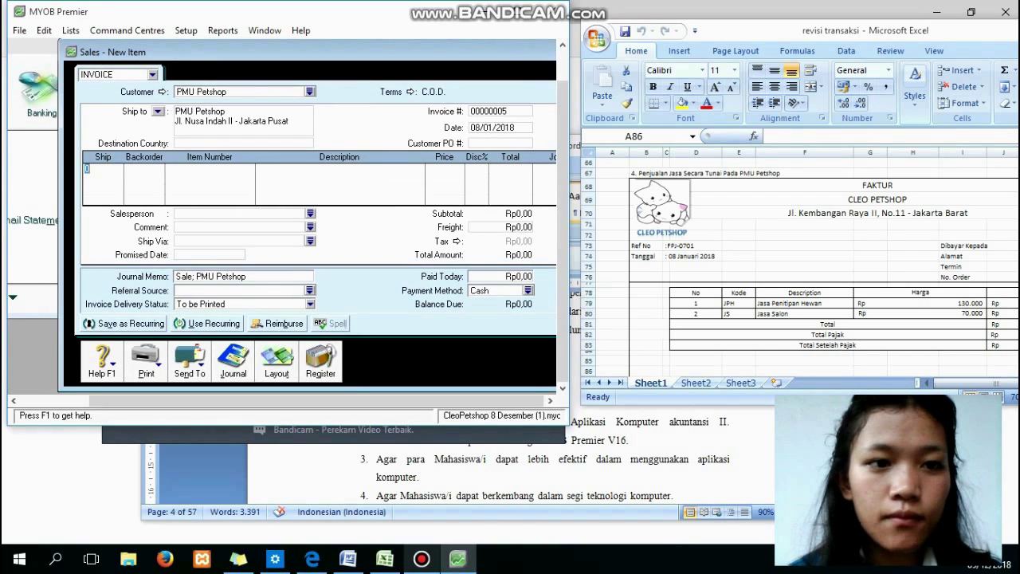
text(1)
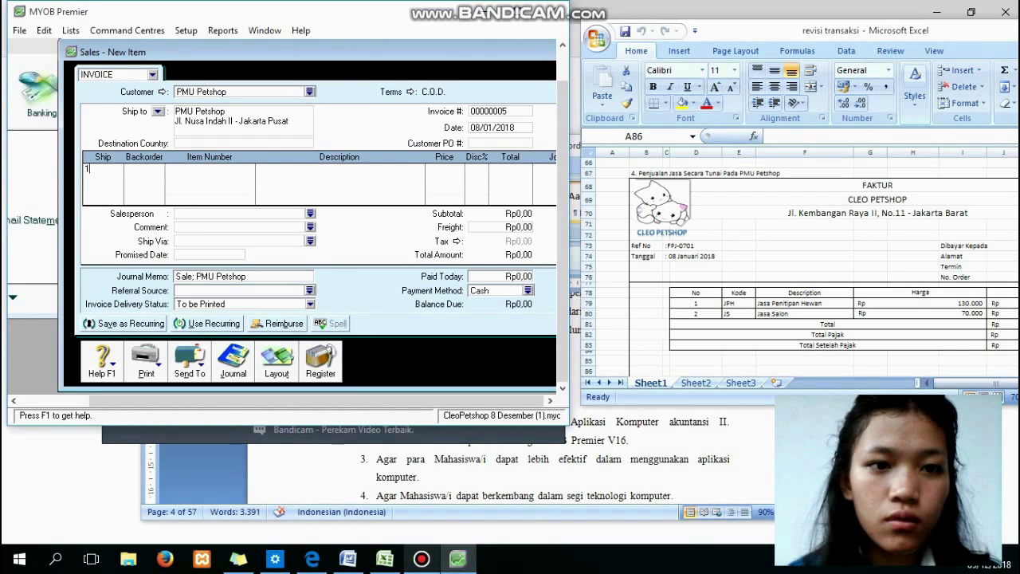
key(Tab)
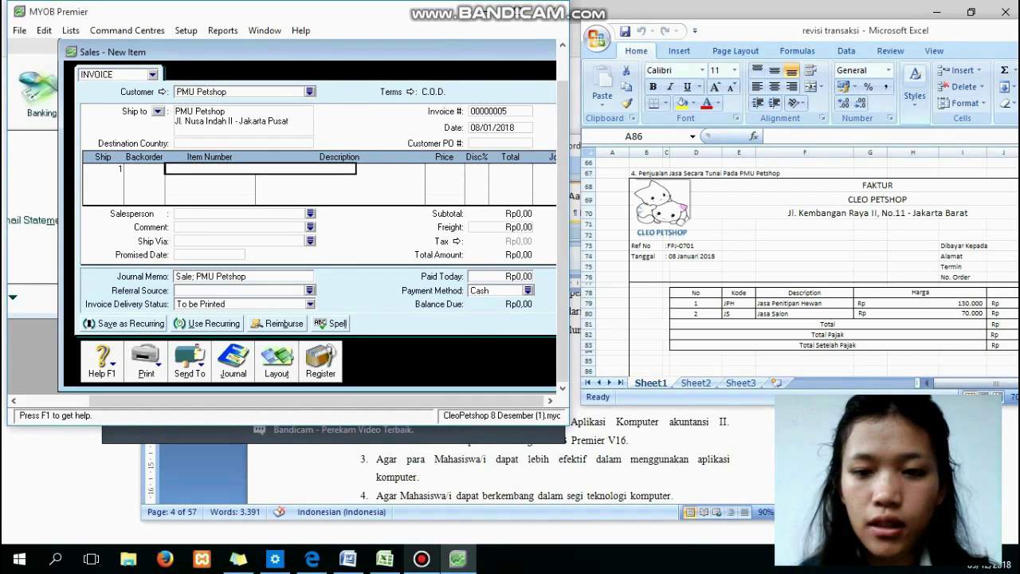
key(Tab)
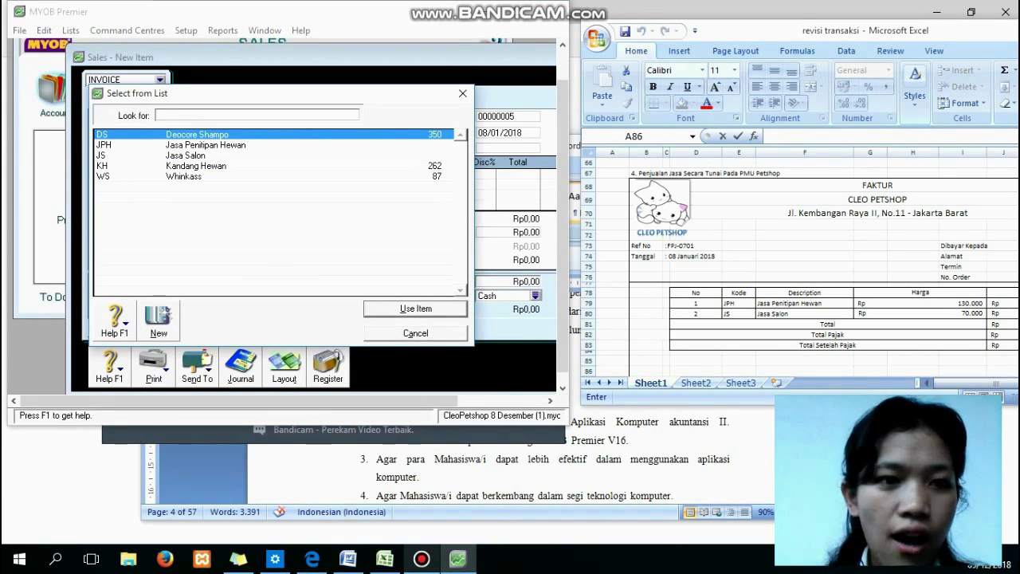
text(JPH)
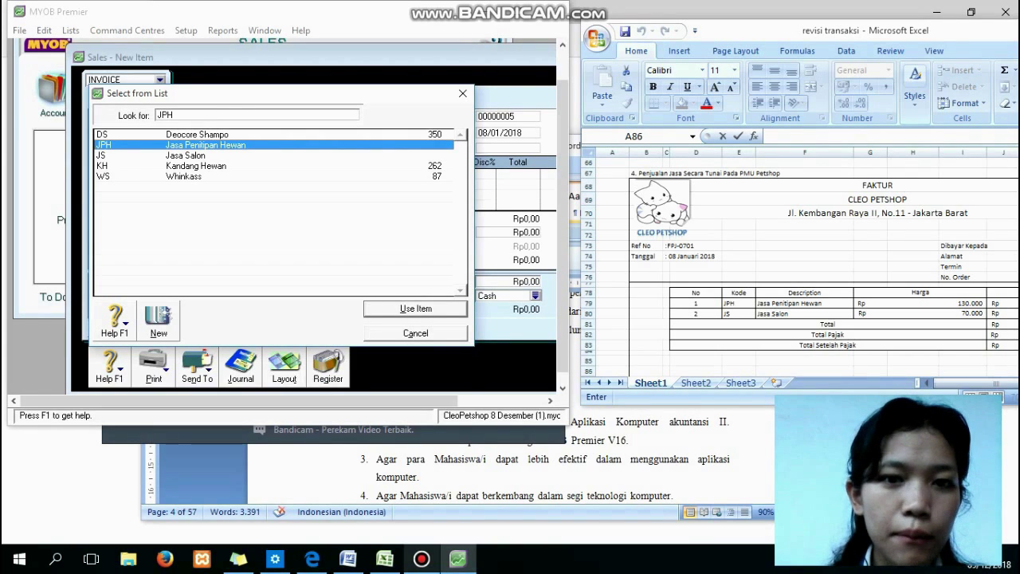
key(Return)
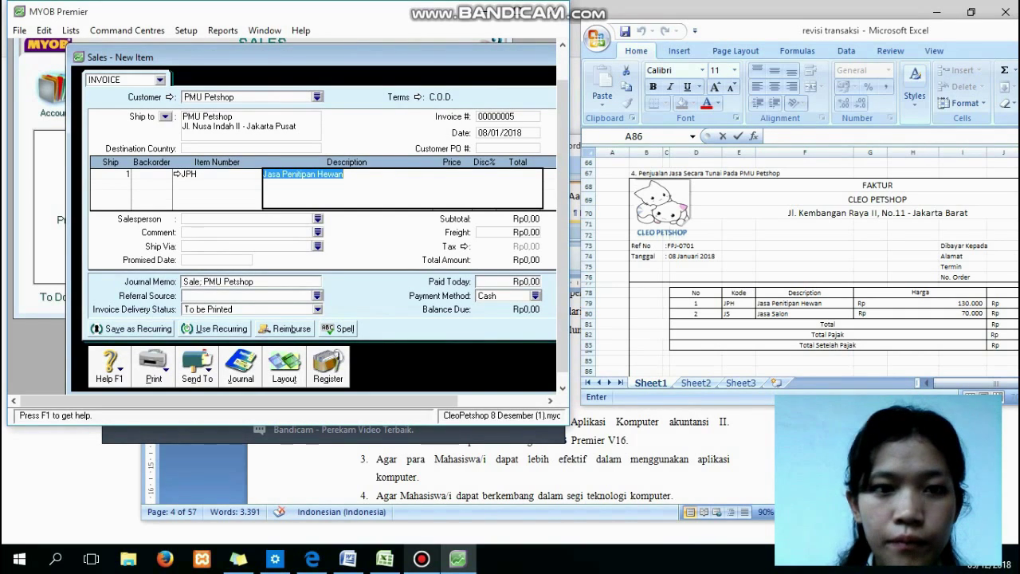
key(Right)
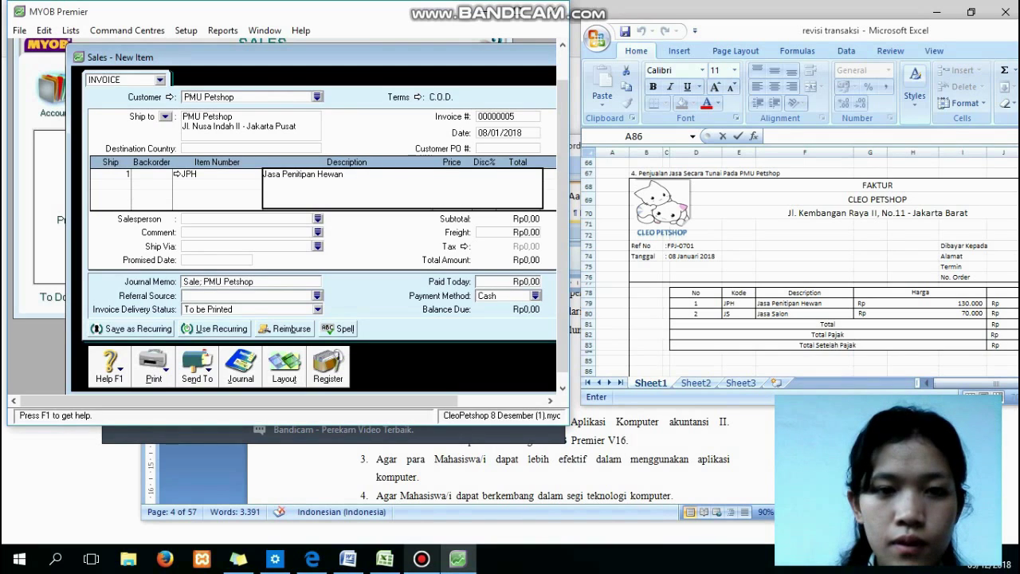
key(Return)
click(460, 174)
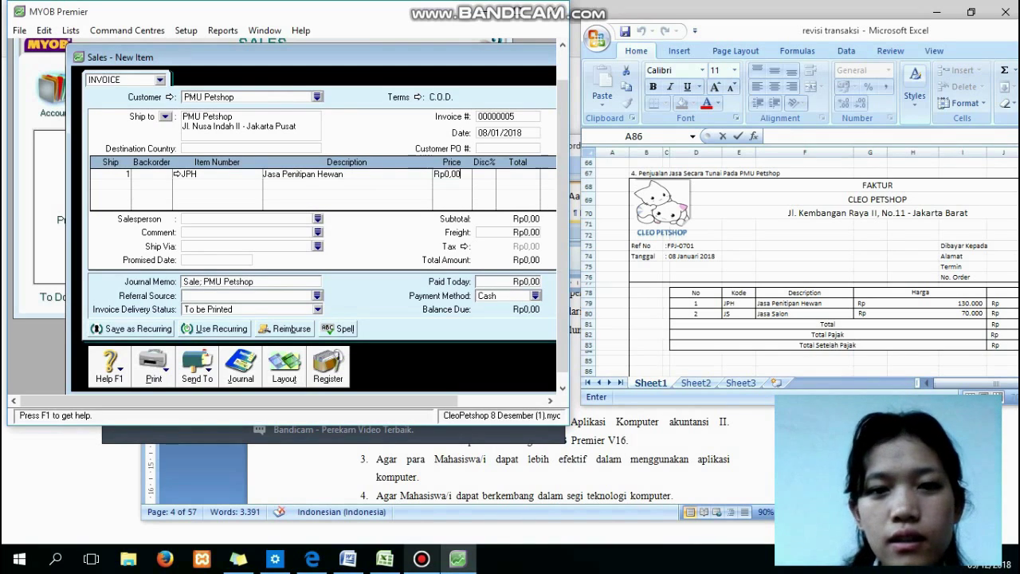
text(1)
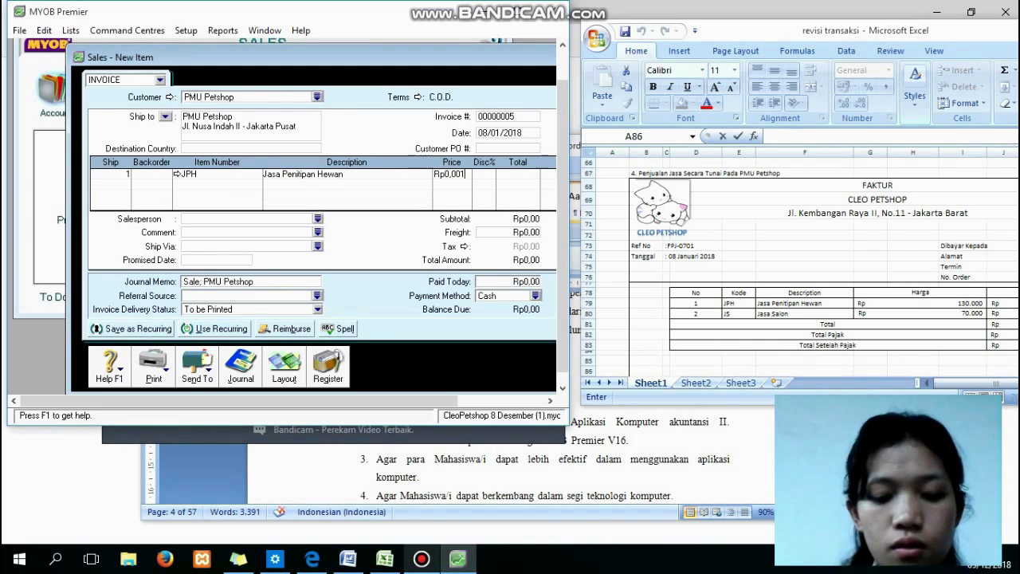
text(39)
key(BackSpace)
key(BackSpace)
key(BackSpace)
key(BackSpace)
key(BackSpace)
key(BackSpace)
key(BackSpace)
key(BackSpace)
key(BackSpace)
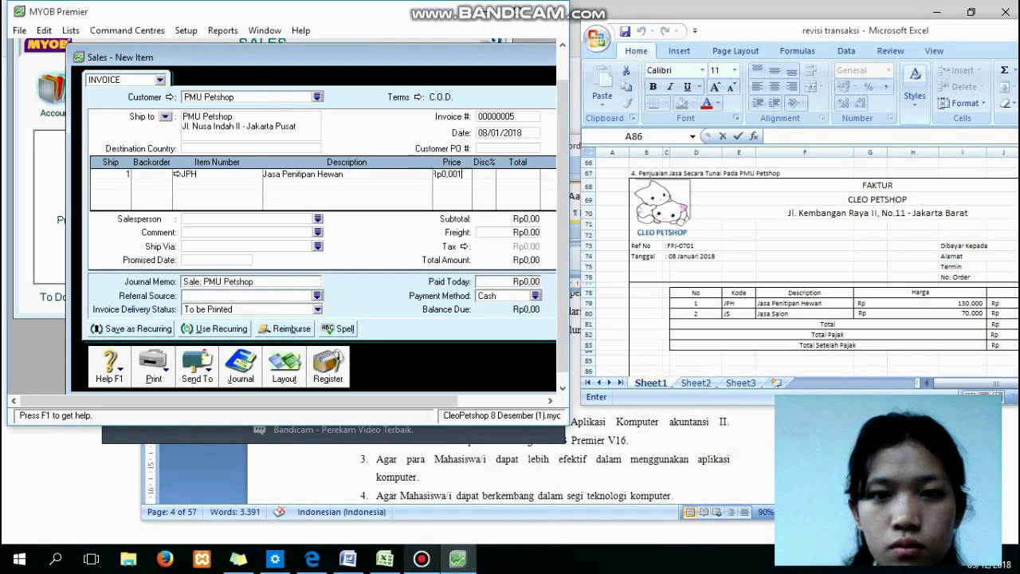
text(130000)
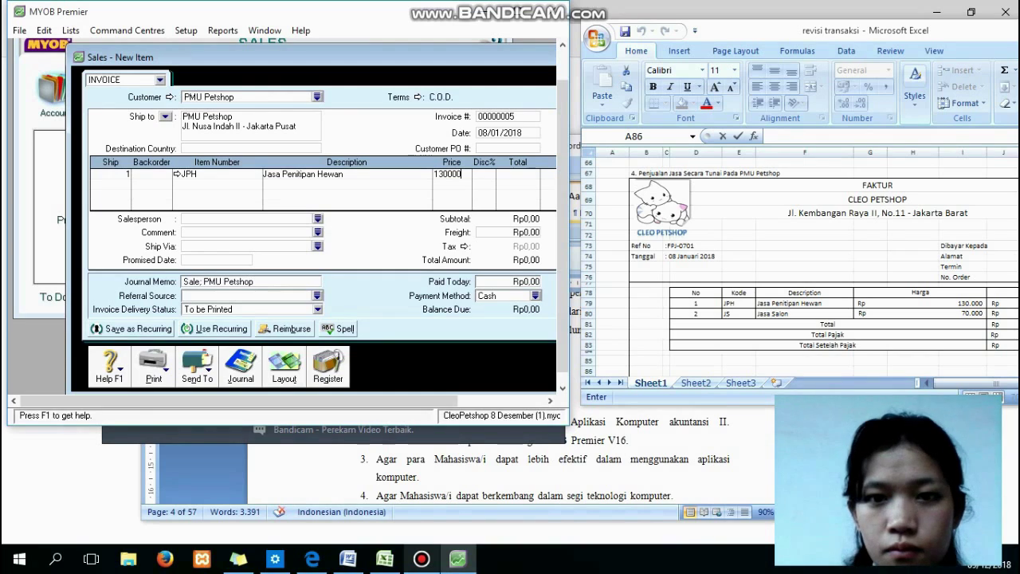
key(Tab)
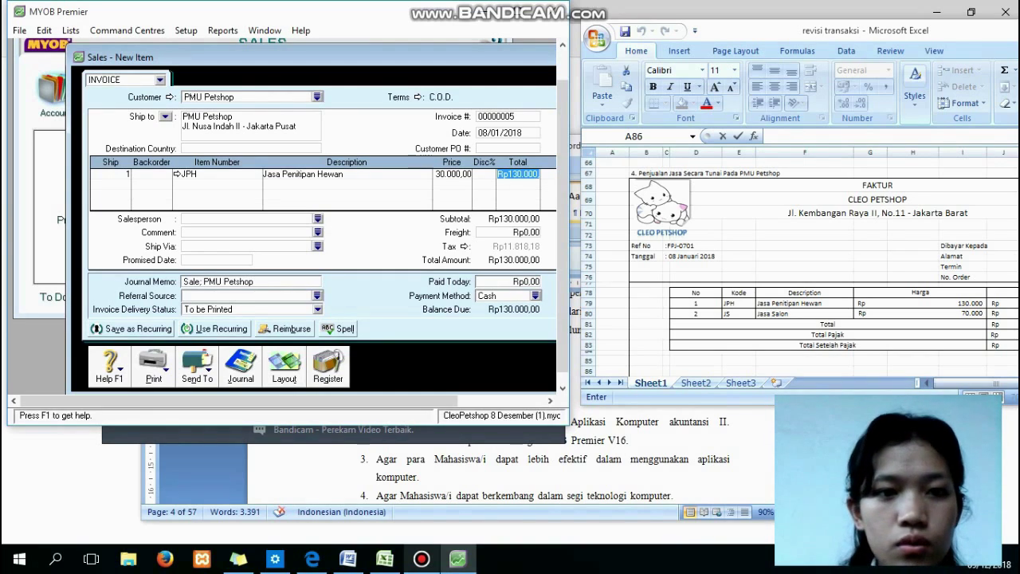
Add a second line with item JS (Jasa Salon) priced at Rp70.000.
key(Tab)
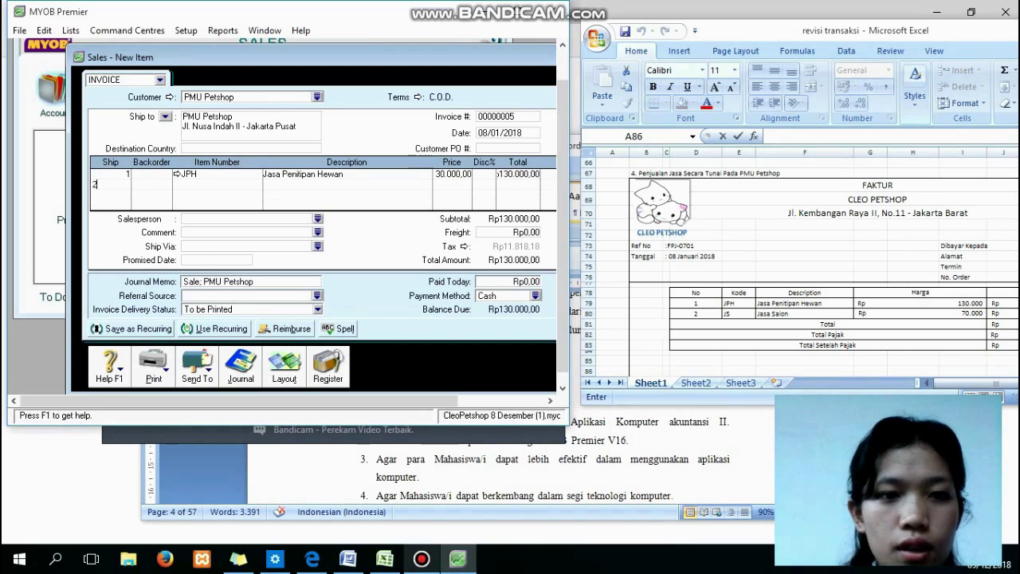
key(Tab)
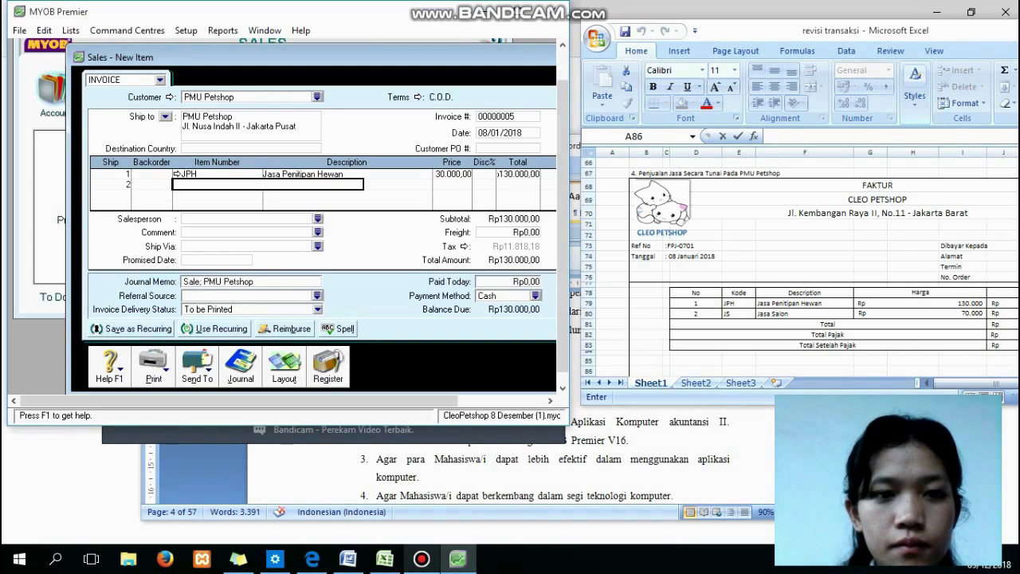
key(Tab)
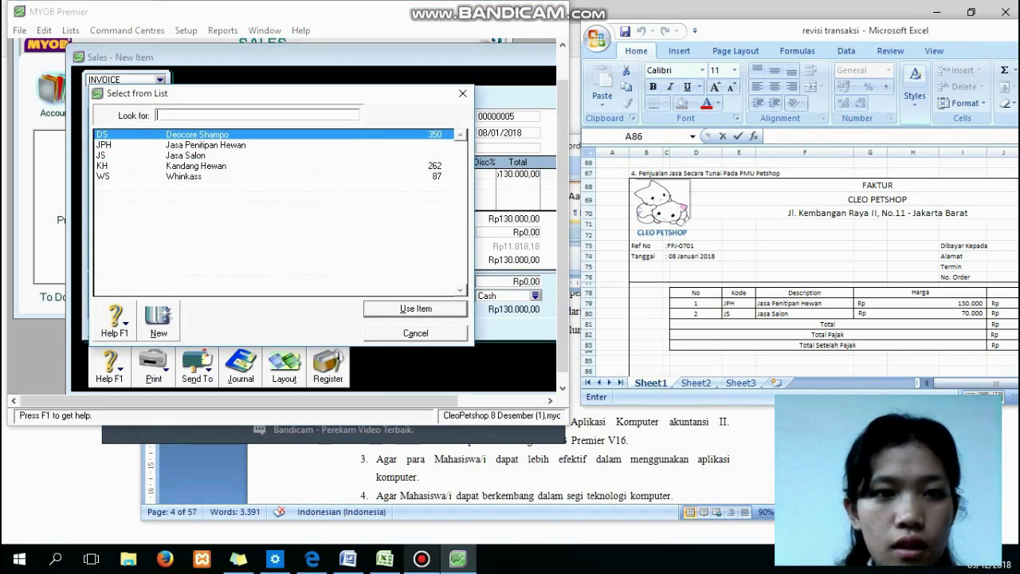
text(JS)
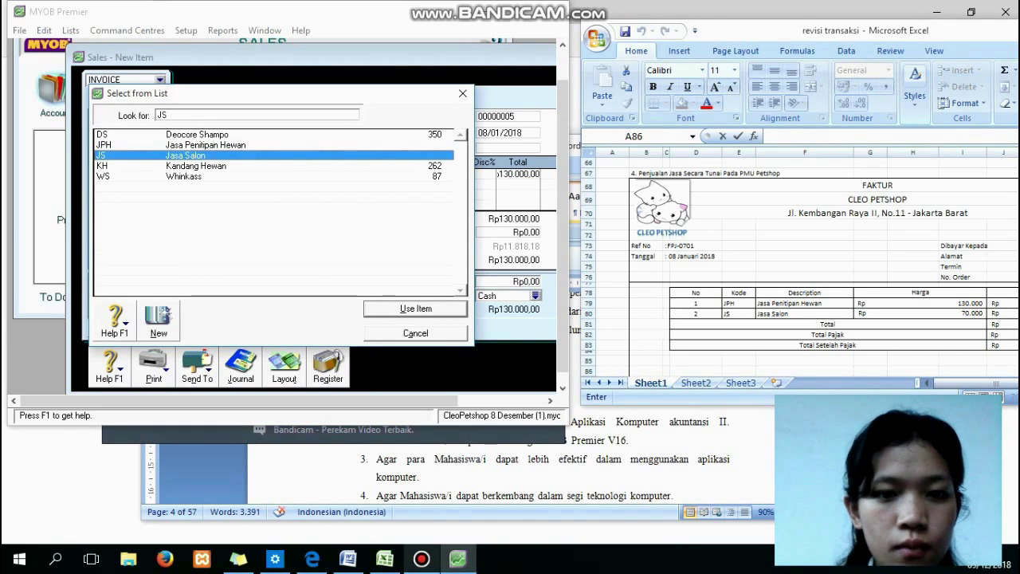
key(Return)
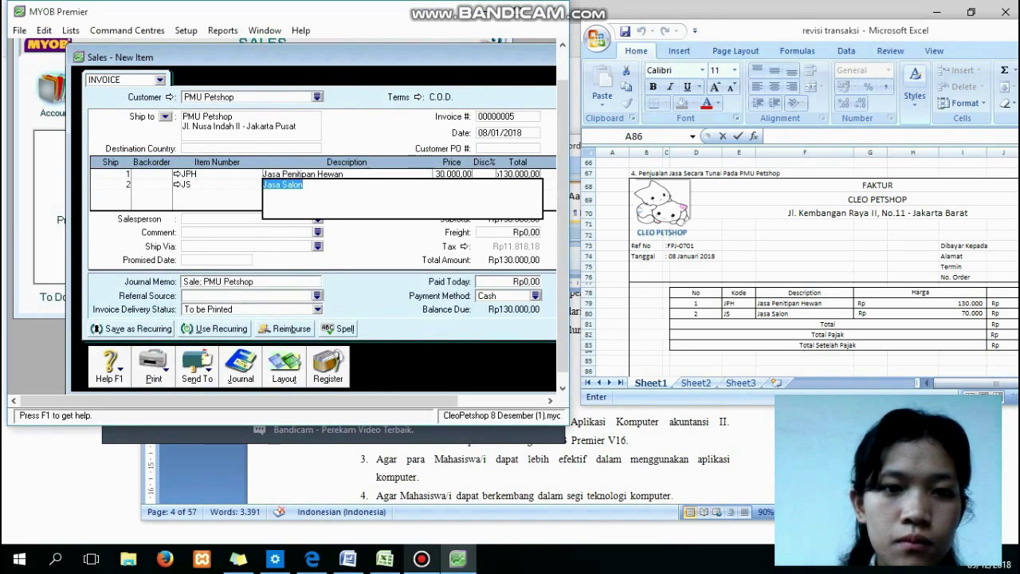
key(Down)
key(Down)
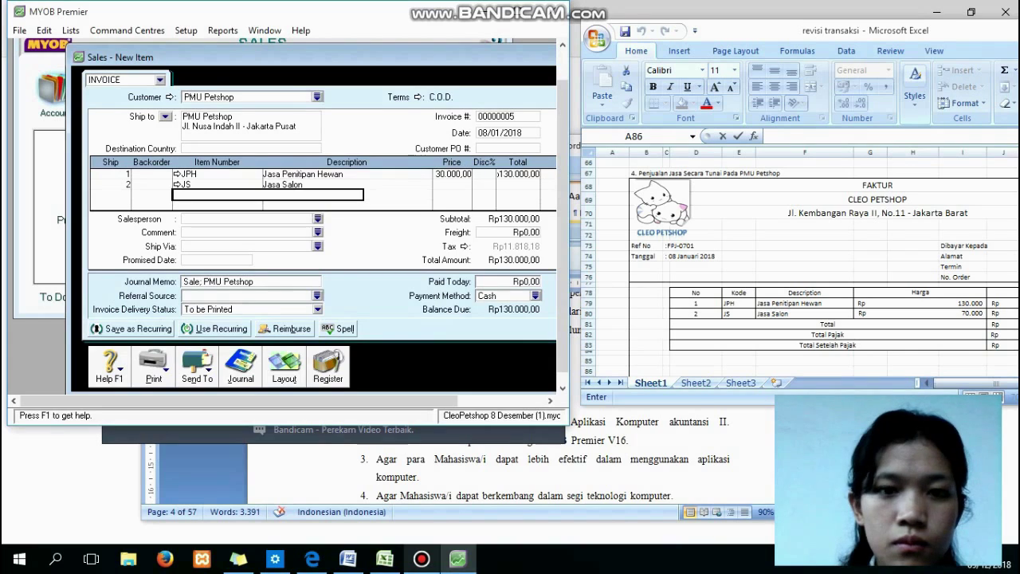
click(448, 185)
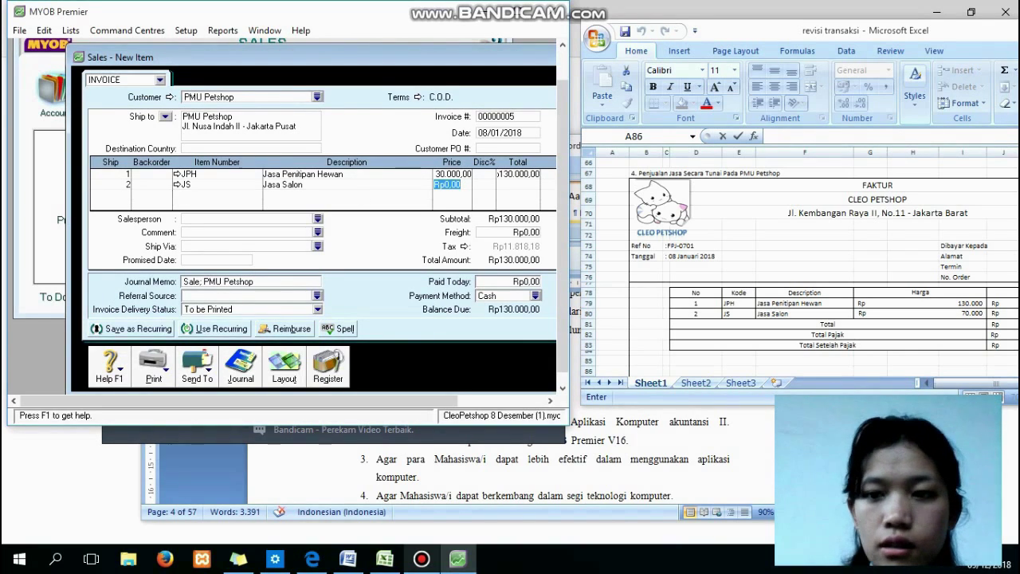
text(70000)
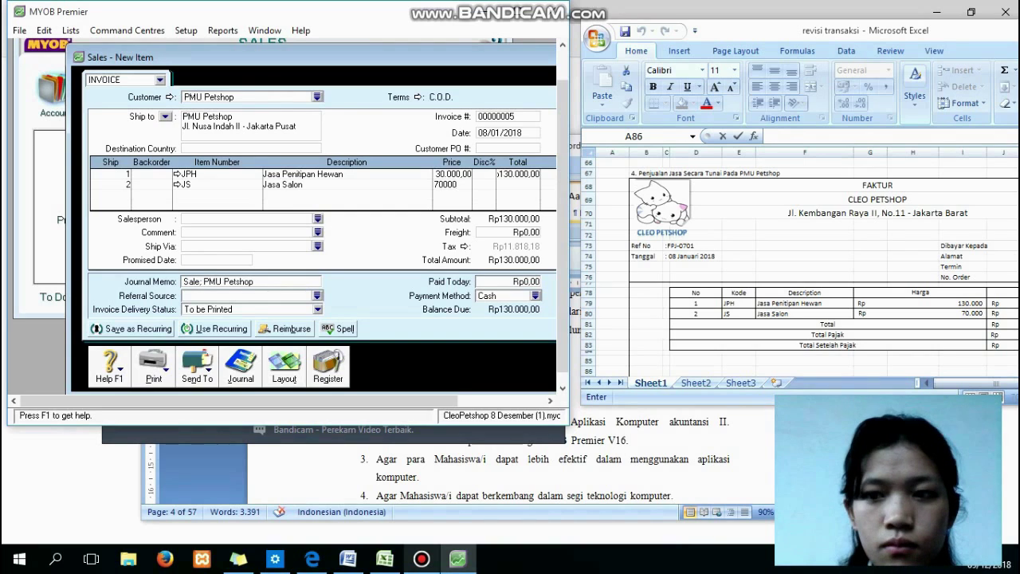
key(Tab)
key(Tab)
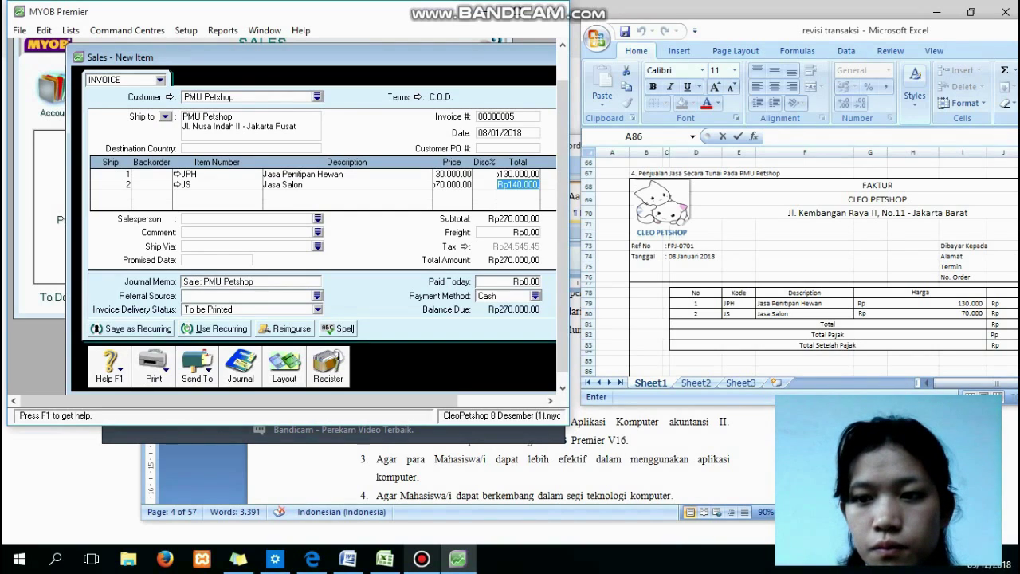
Compare against the Excel invoice, then record the sale, ignoring spelling flags on Penitipan and Hewan.
click(974, 384)
drag(974, 383, 981, 383)
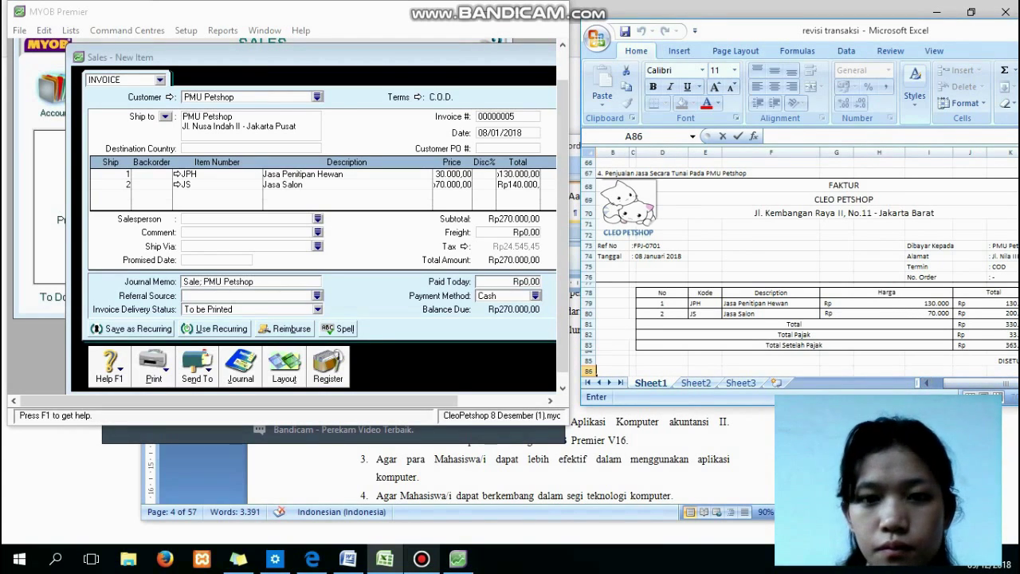
drag(319, 401, 391, 401)
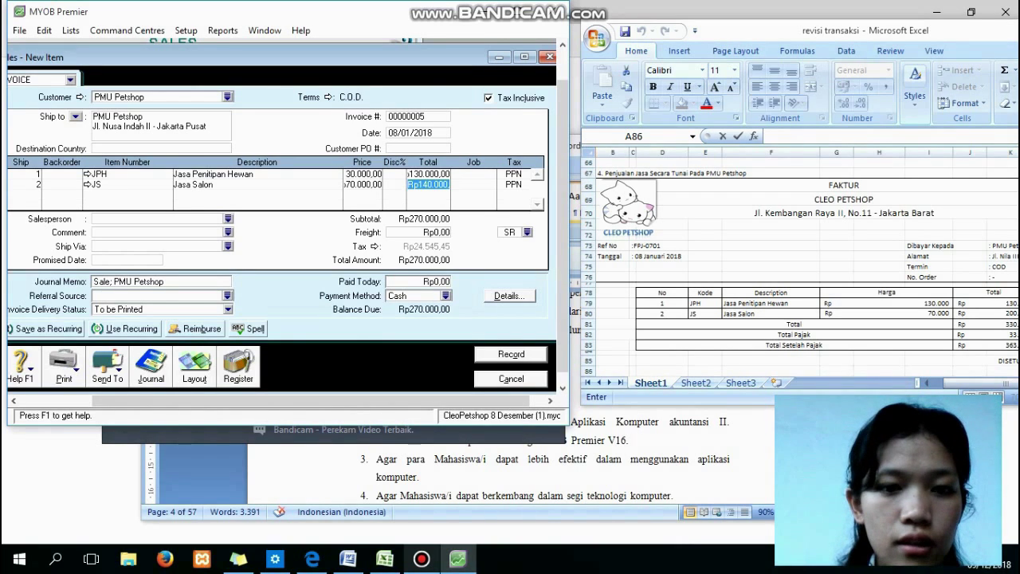
click(511, 355)
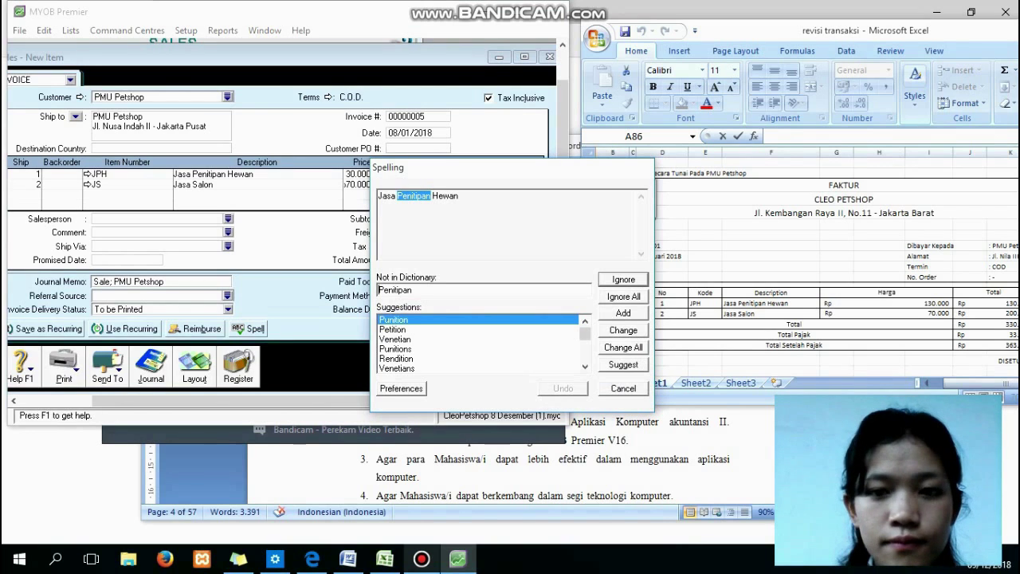
click(624, 296)
click(623, 296)
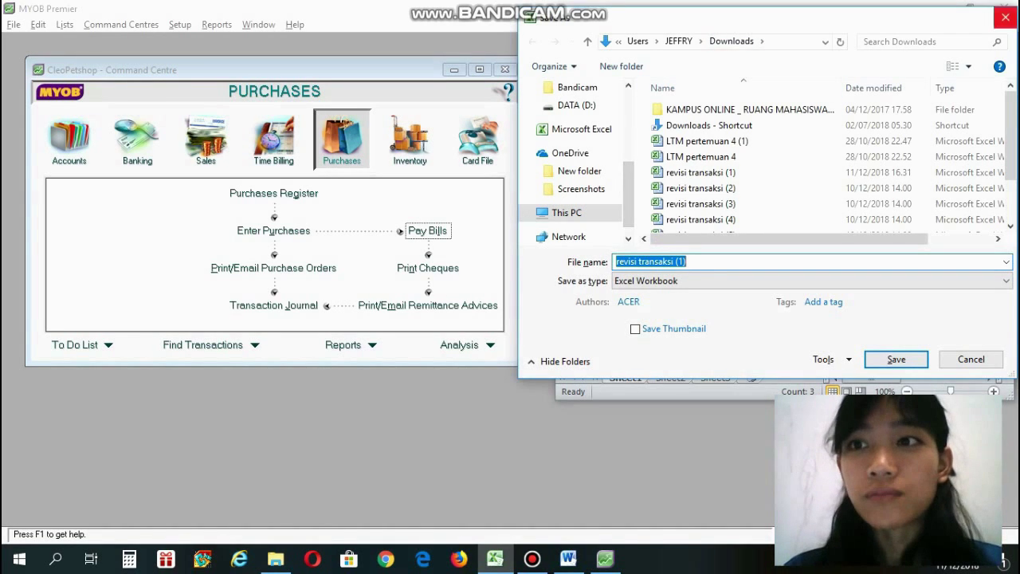
Cancel Excel's Save As prompt for 'revisi transaksi (1)' and bring MYOB back to the front.
click(1006, 17)
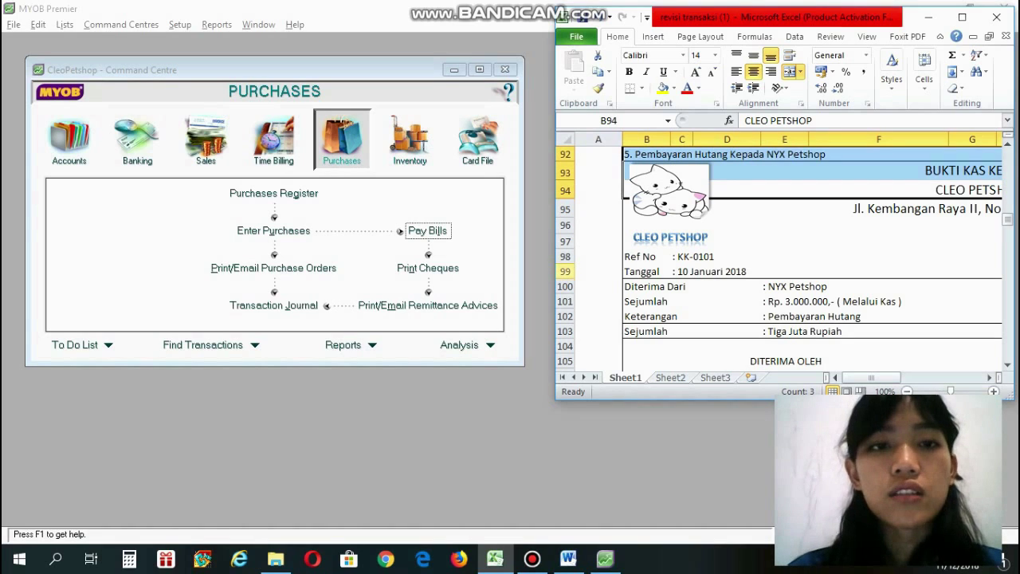
click(428, 231)
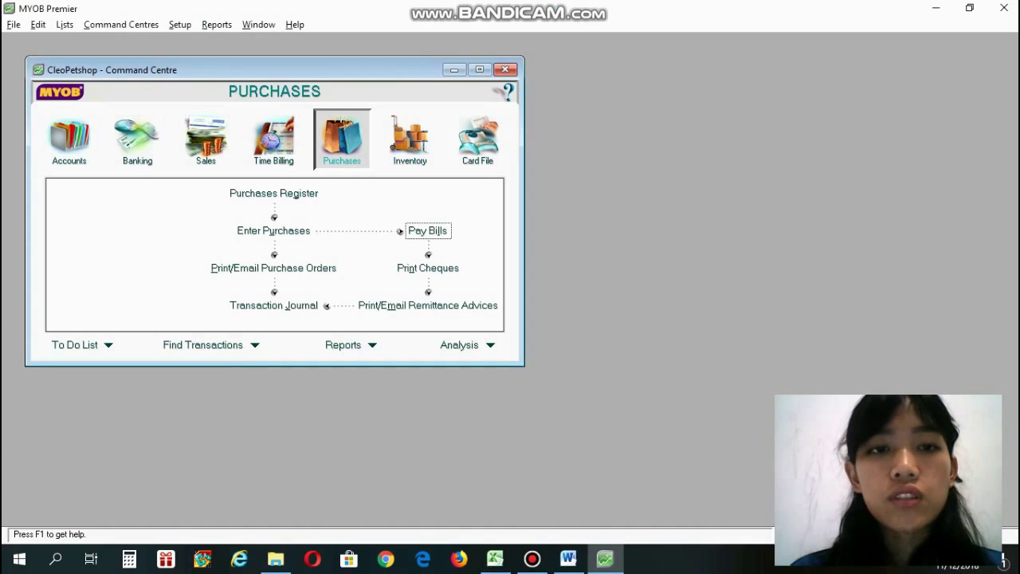
Start a Pay Bills payment with NYX Petshop as the supplier.
click(428, 230)
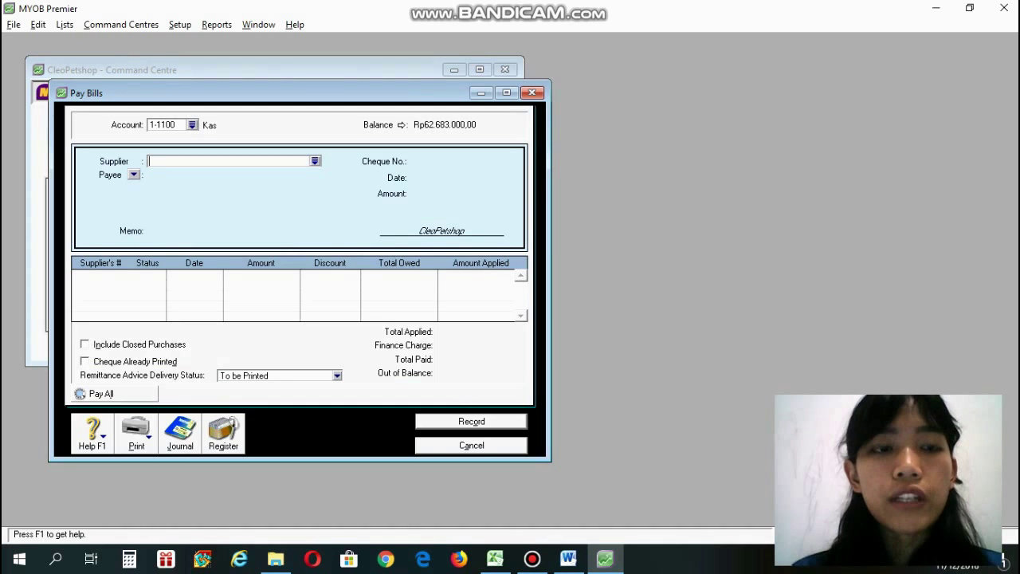
key(alt+Tab)
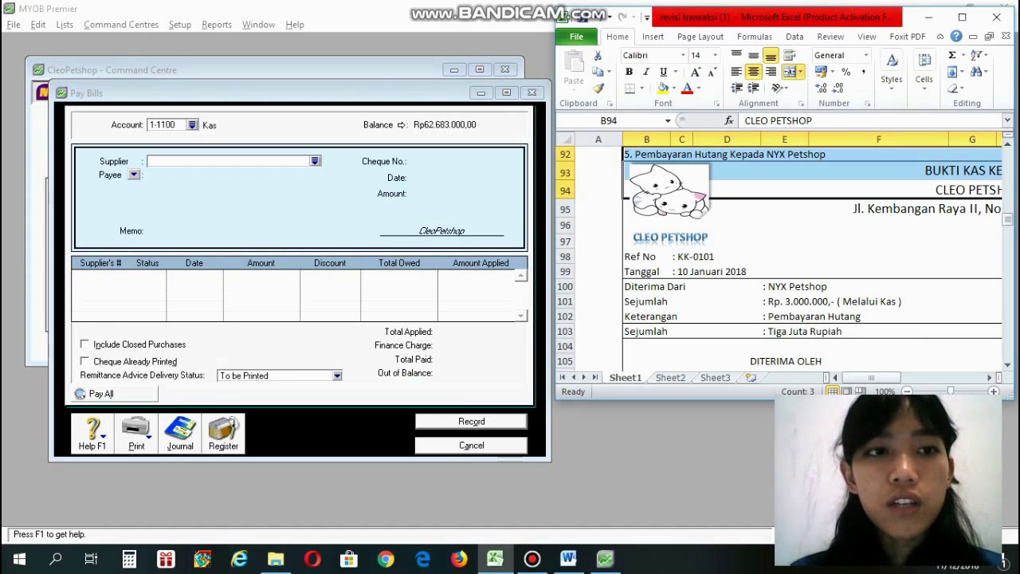
click(315, 161)
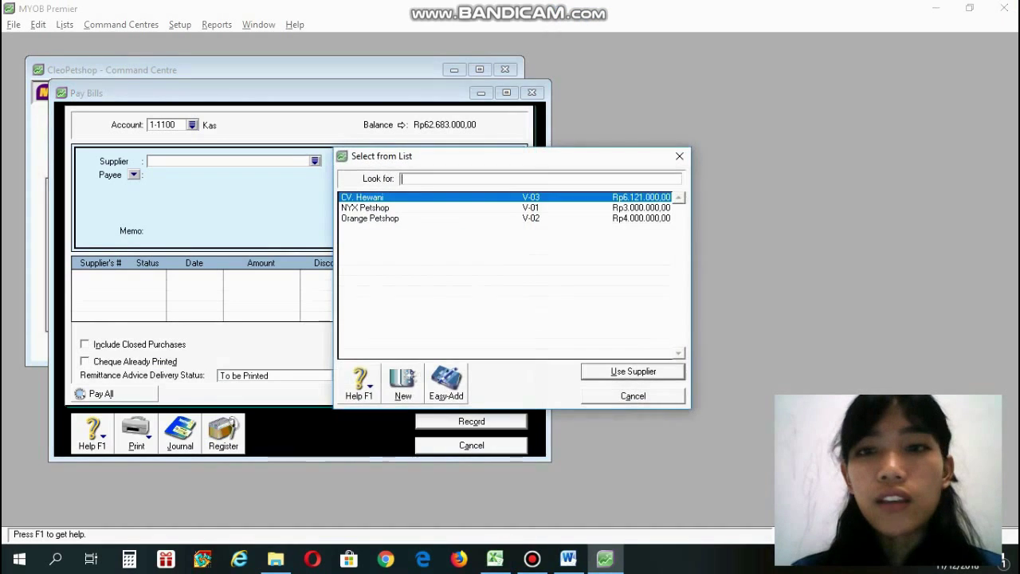
click(365, 209)
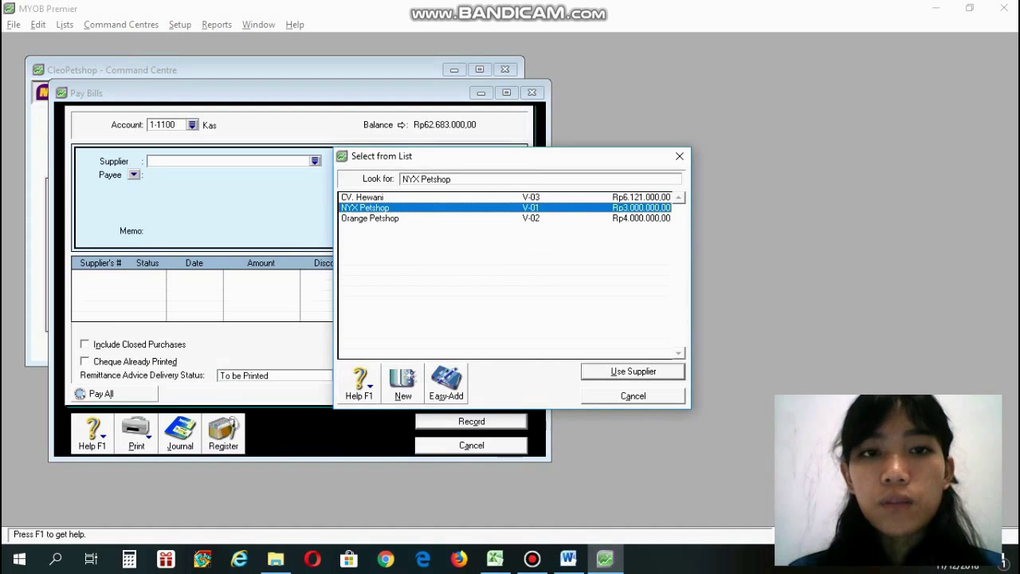
click(633, 371)
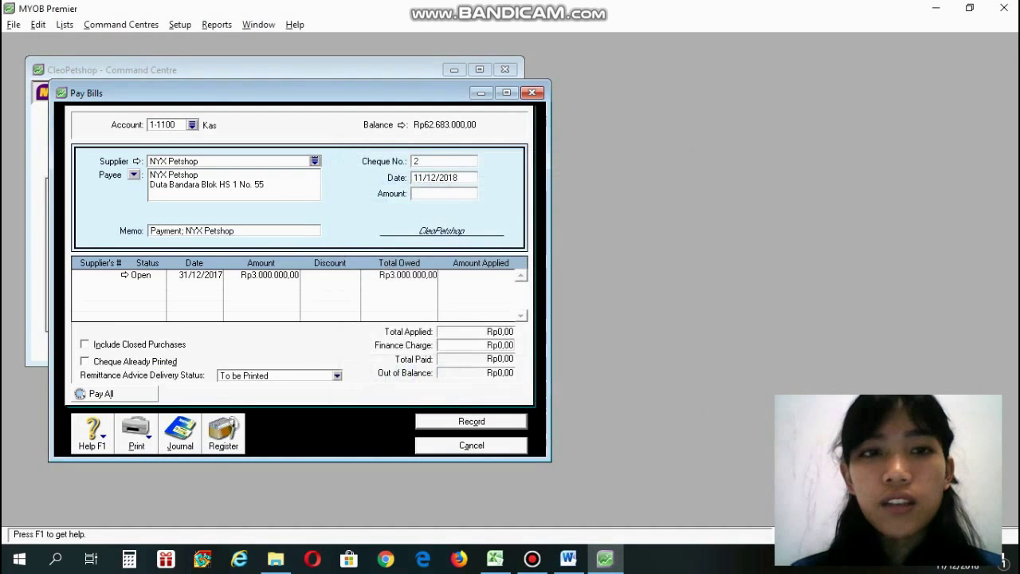
Enter cheque number KK-0101 and payment date 10/01/2018.
key(Tab)
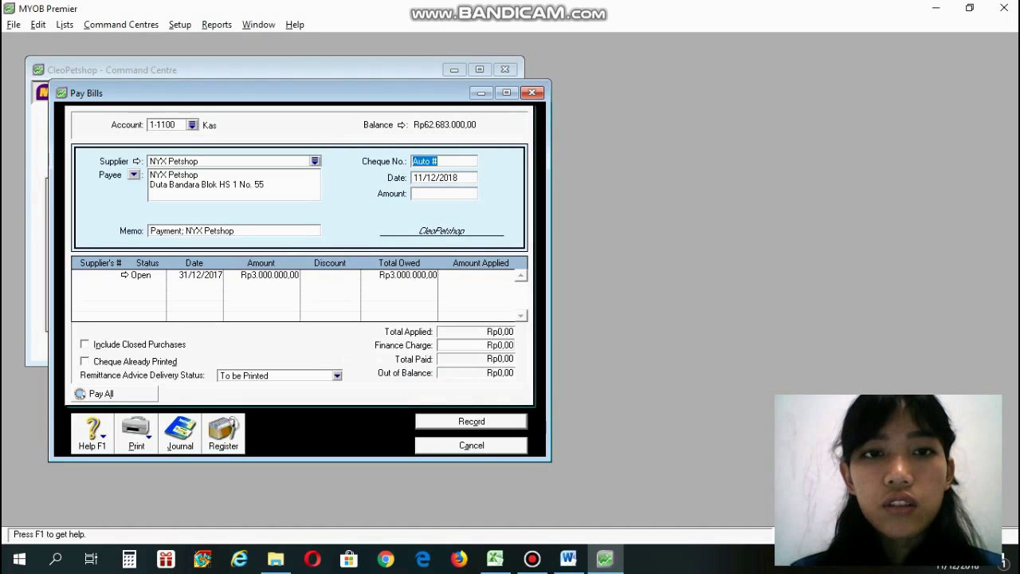
key(BackSpace)
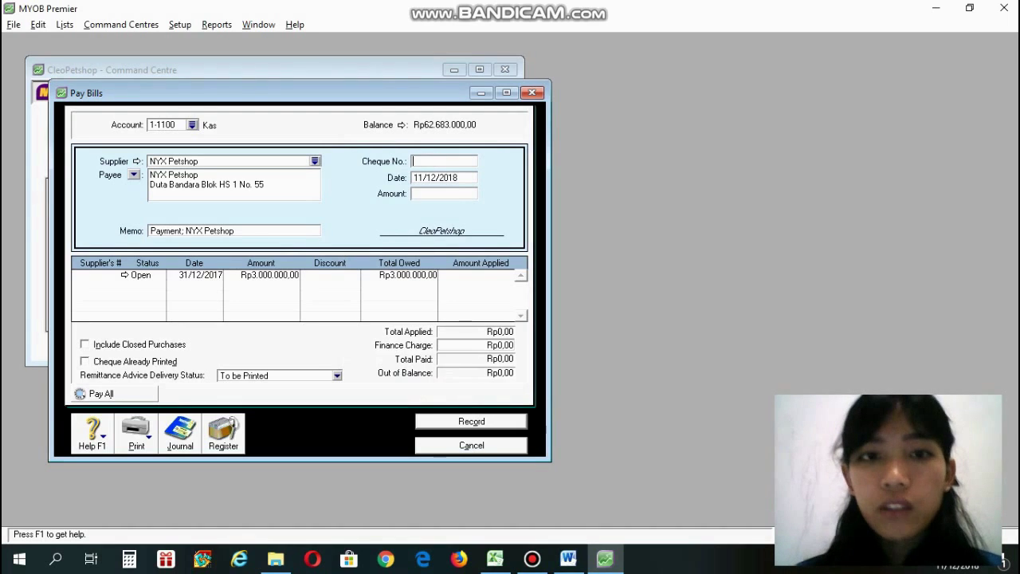
text(JJ-0101)
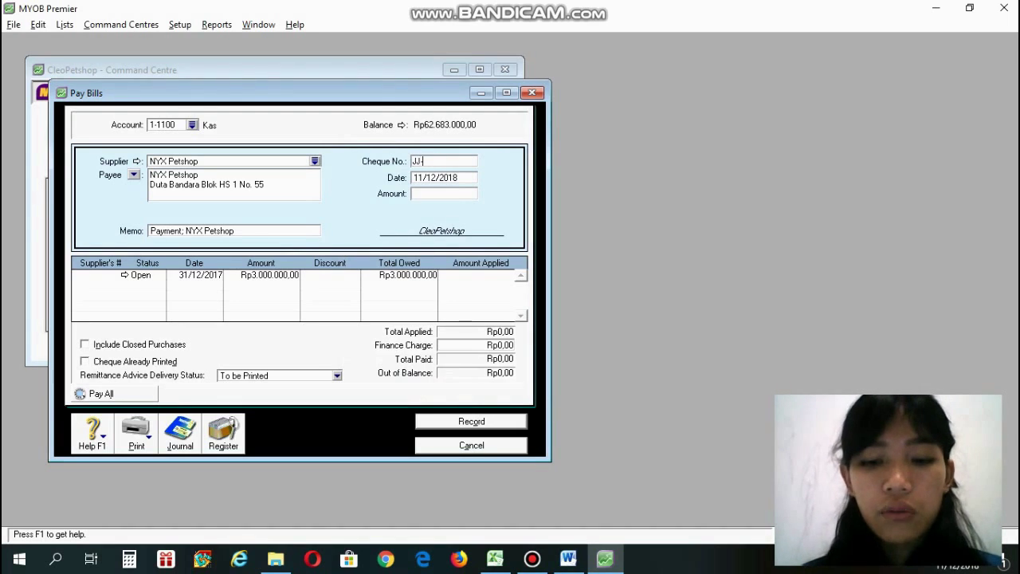
key(BackSpace)
key(BackSpace)
key(BackSpace)
key(BackSpace)
key(BackSpace)
key(BackSpace)
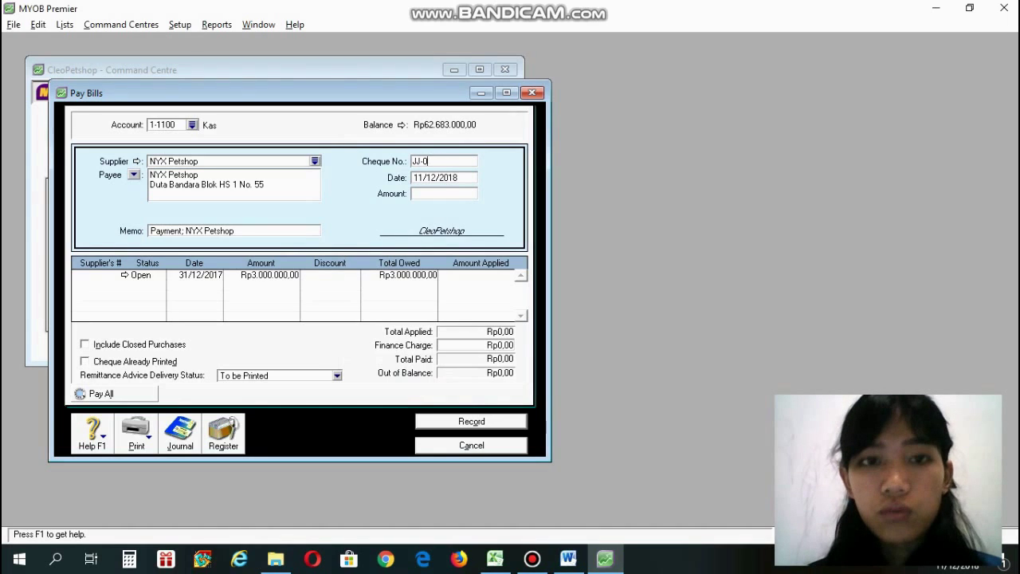
text(KK)
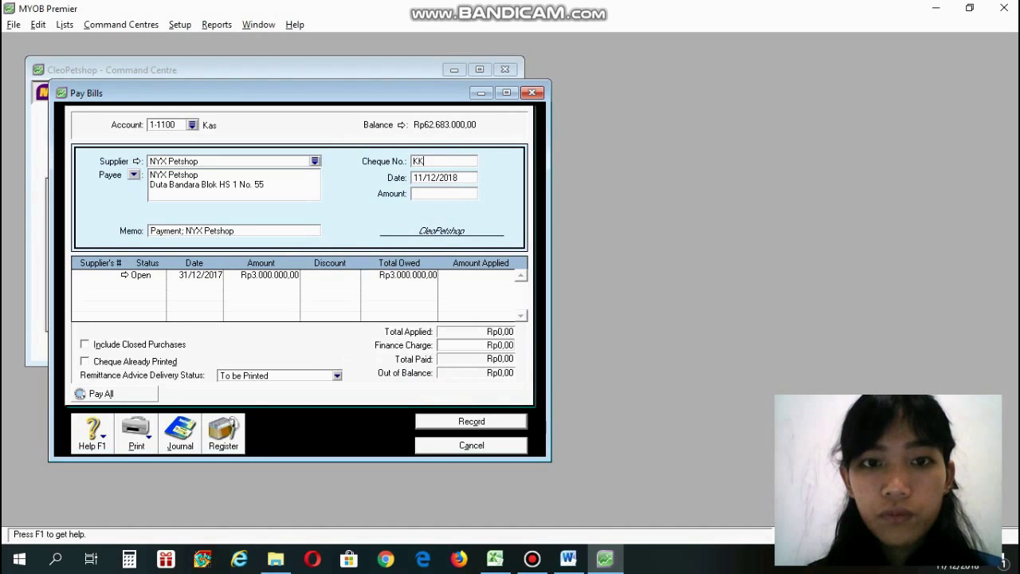
text(-0101)
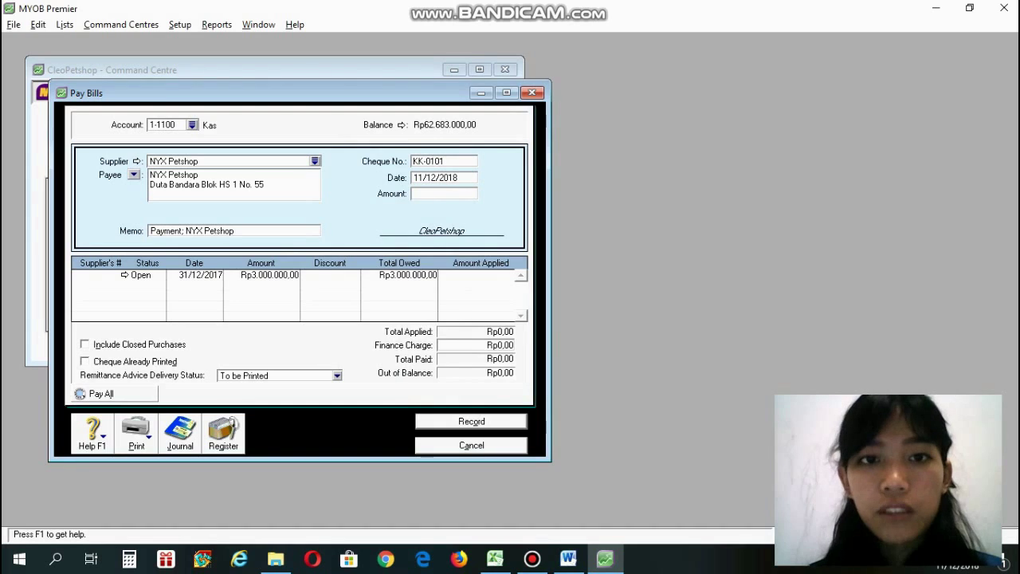
key(Tab)
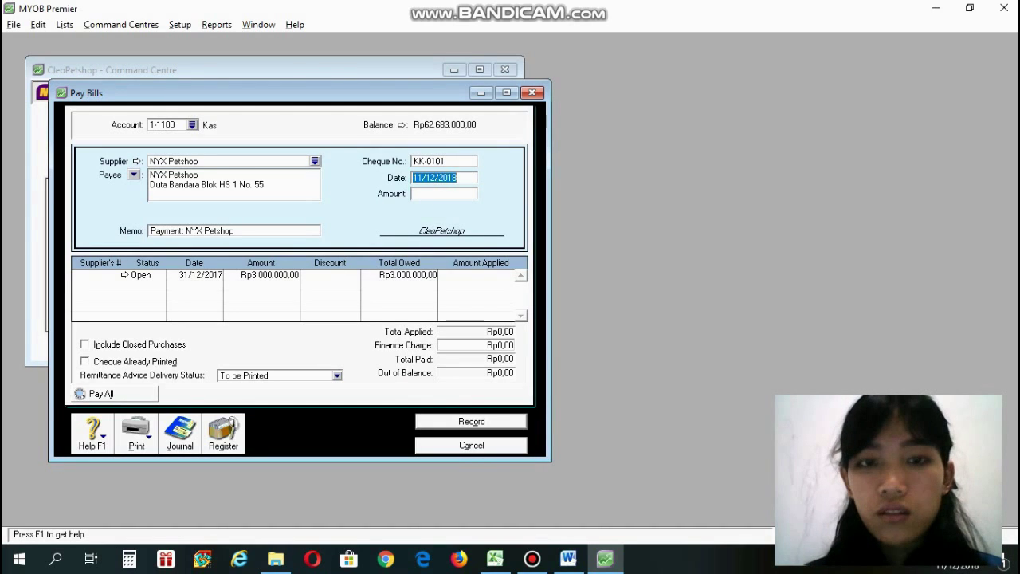
key(BackSpace)
text(10)
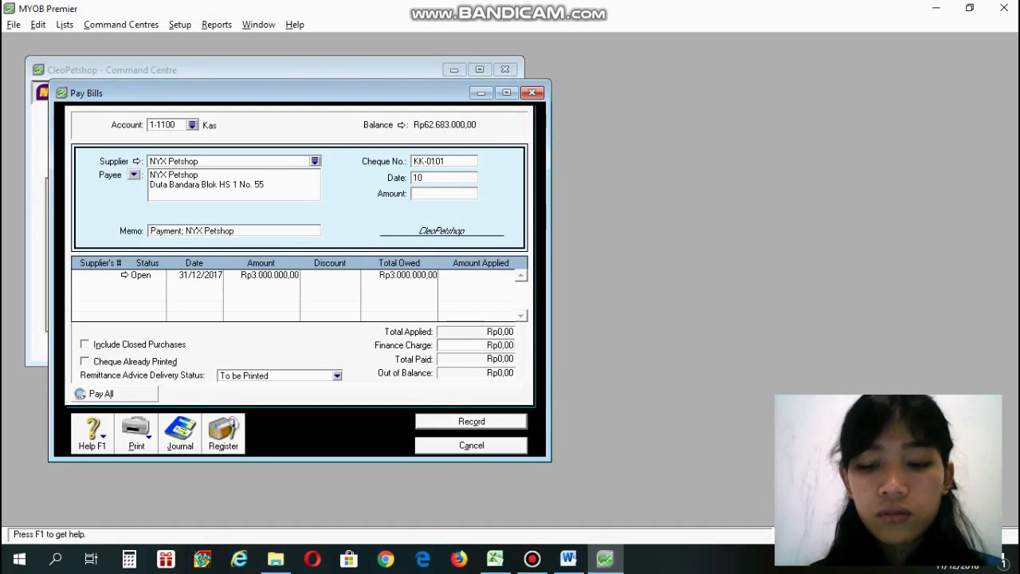
text(/01/2)
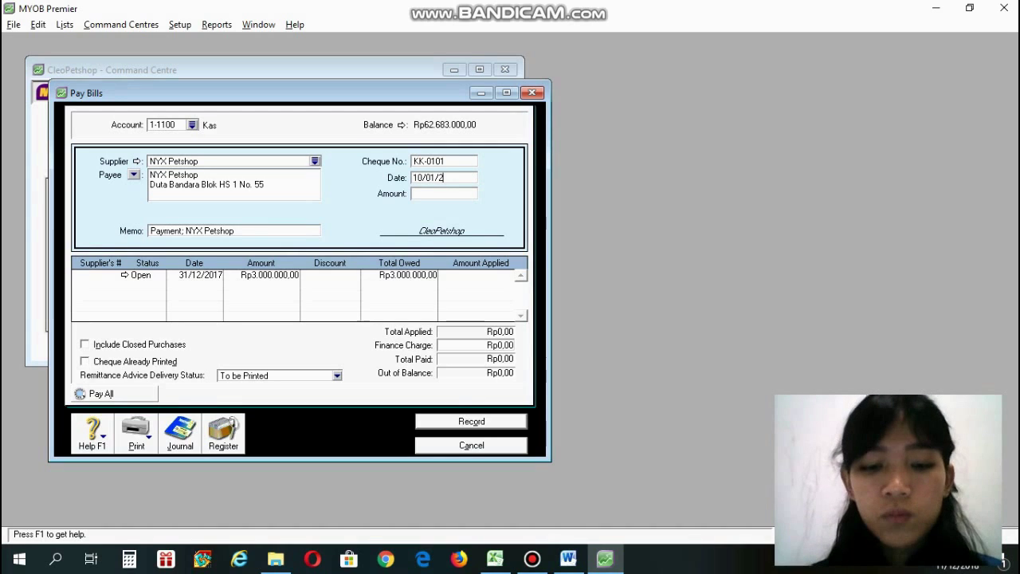
text(018)
key(Tab)
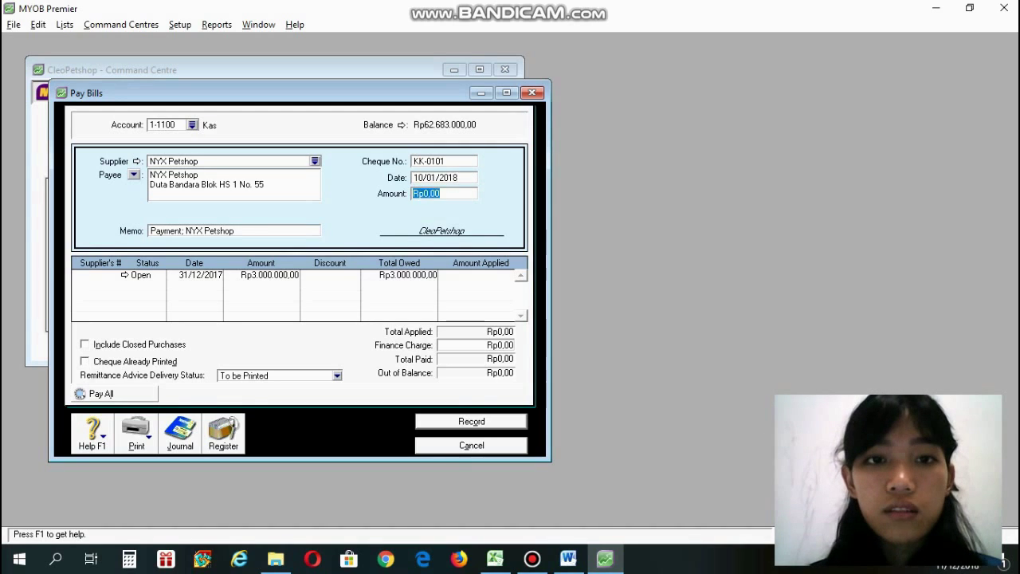
Enter the amount 3000000 and the memo 'Pembayaran hutang'.
text(3000000)
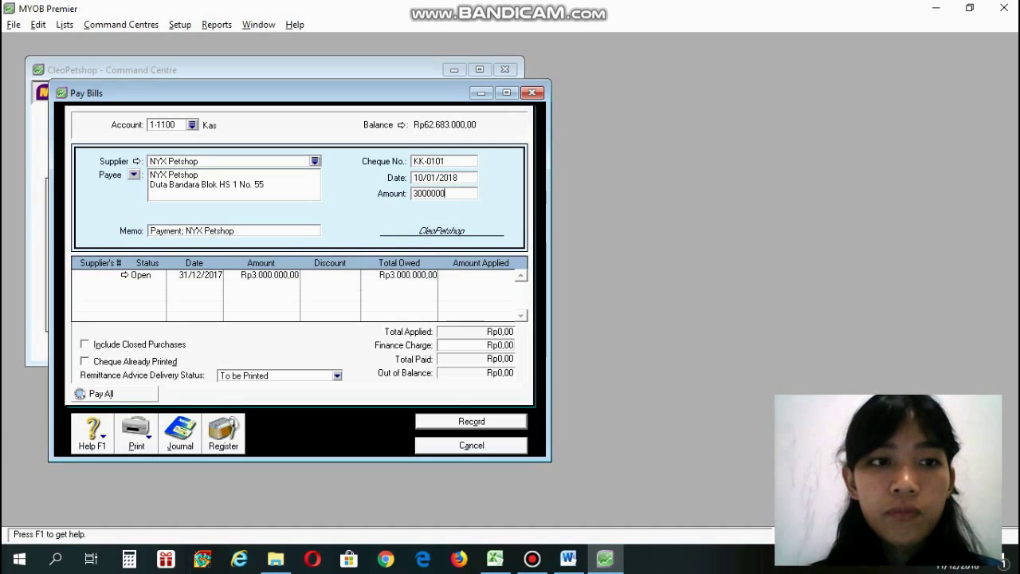
key(Tab)
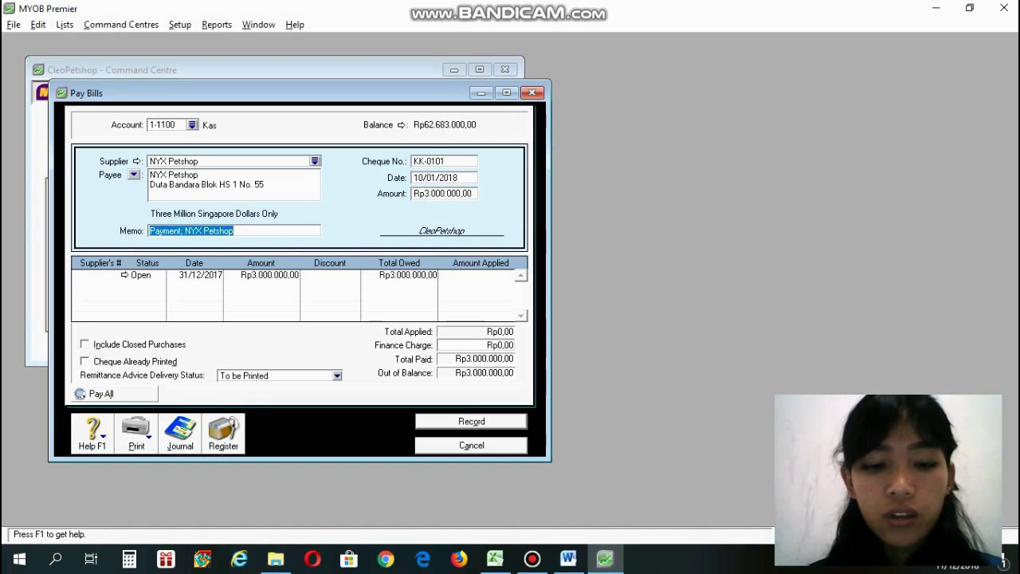
key(BackSpace)
text(P)
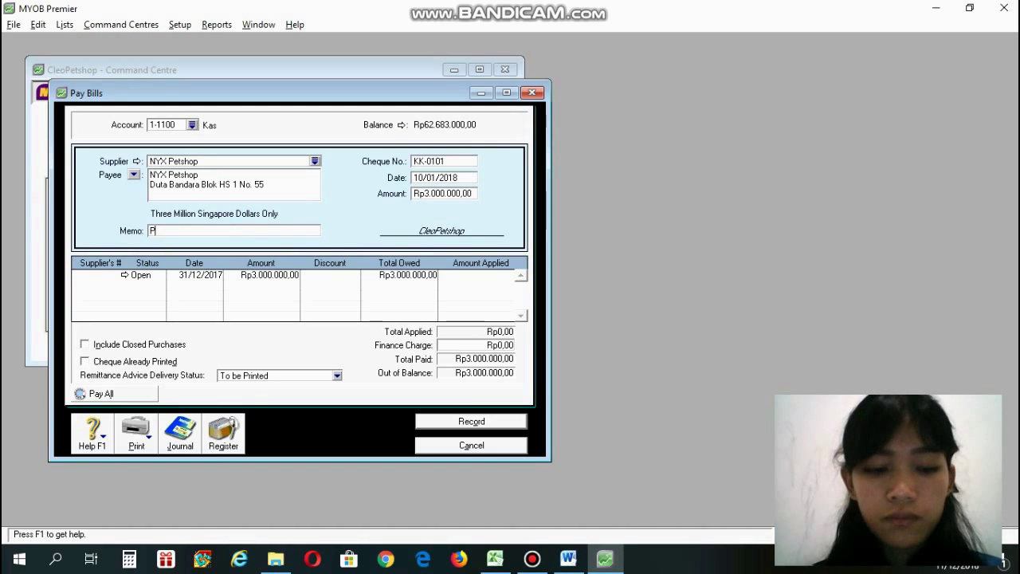
text(me)
key(BackSpace)
key(BackSpace)
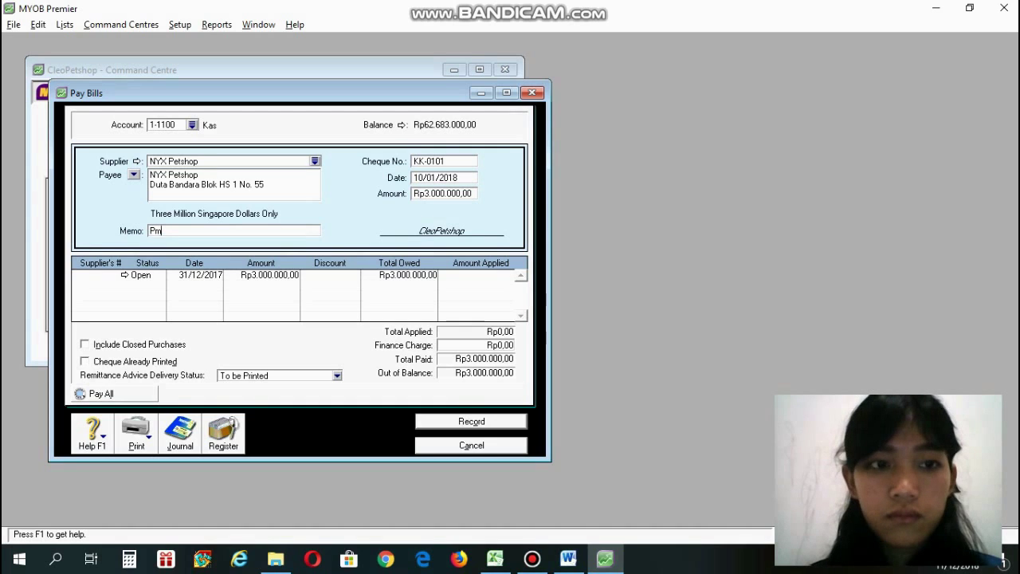
text(embayara)
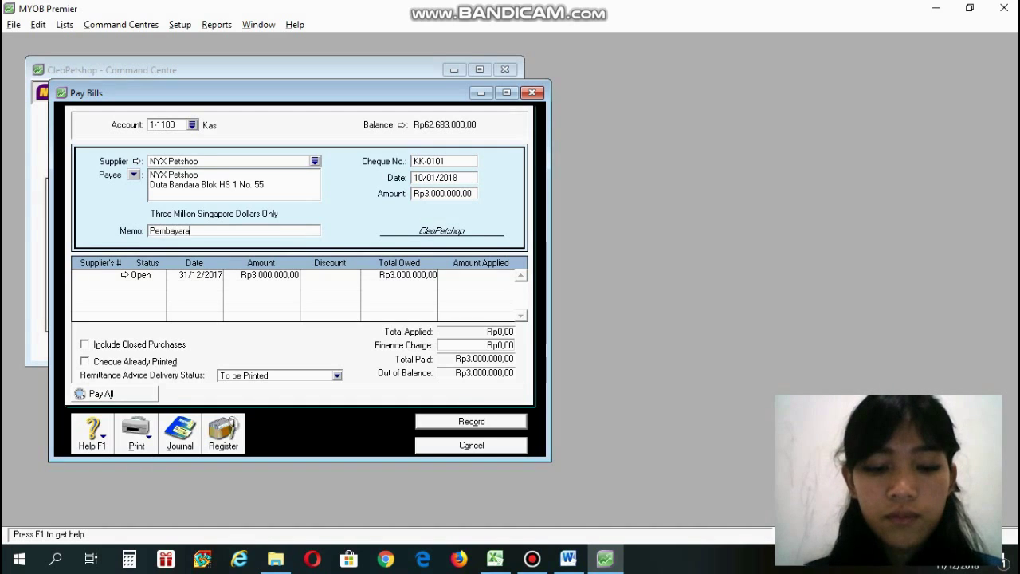
text(n)
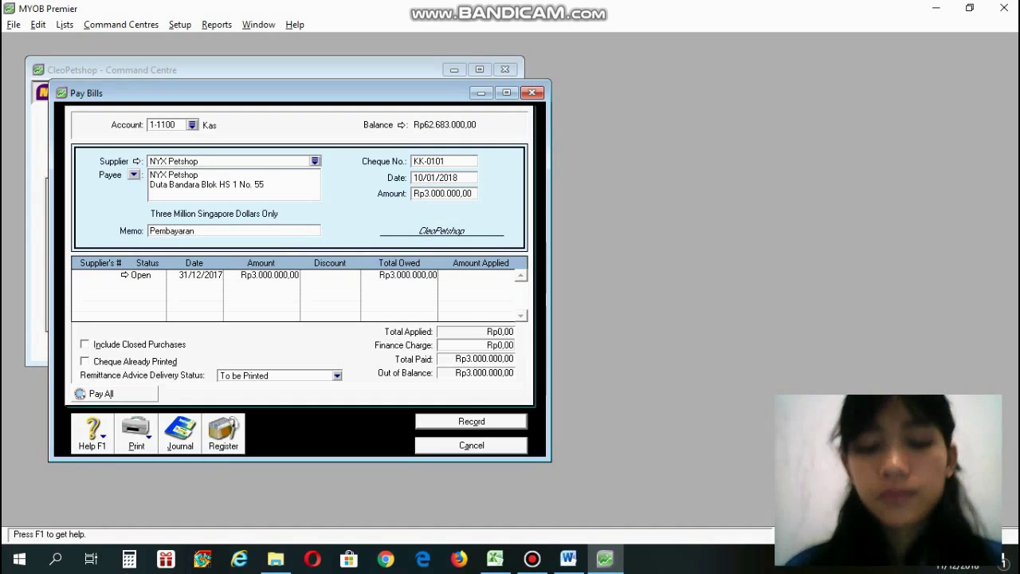
text( hutang)
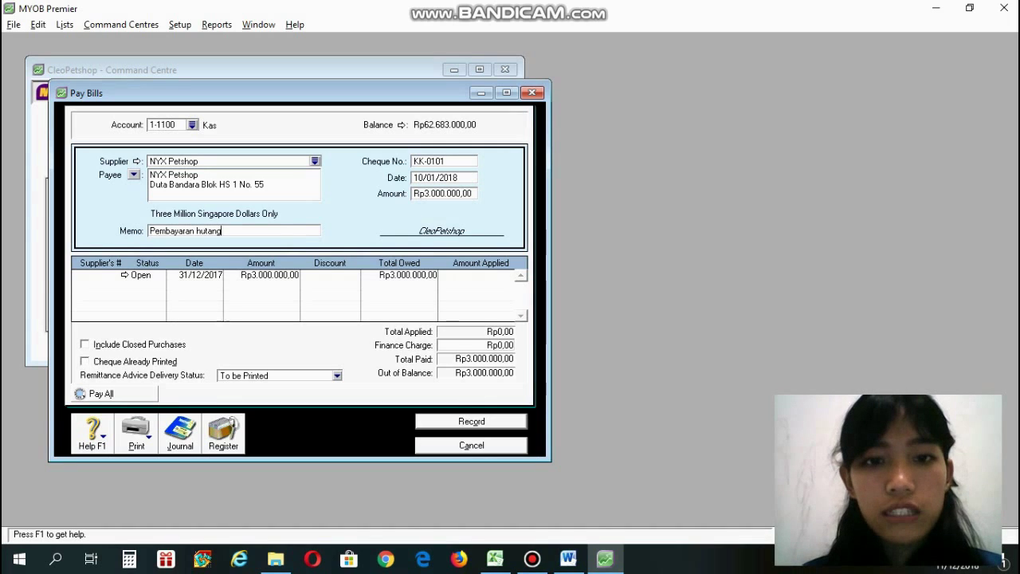
key(alt+Tab)
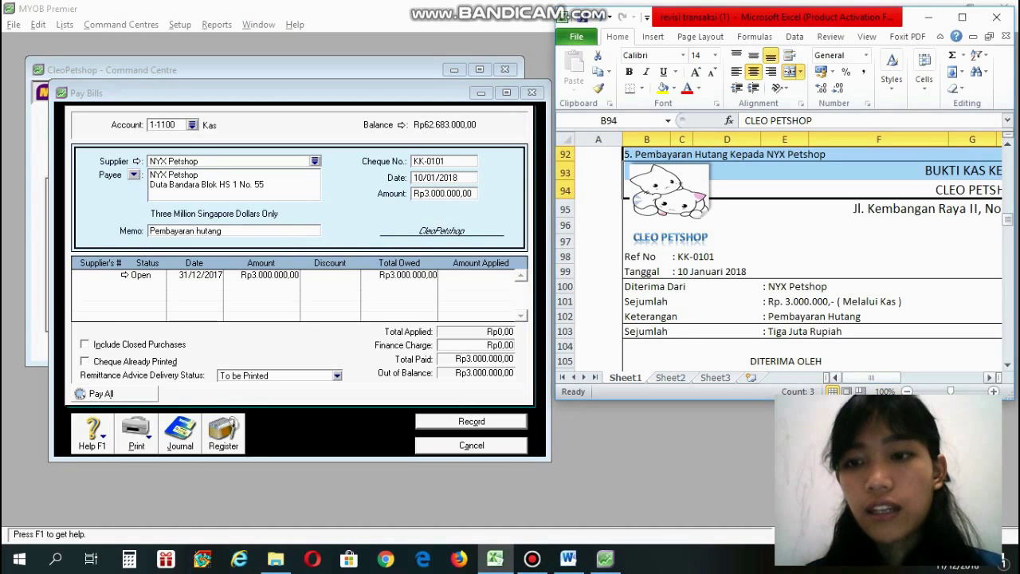
Move the Excel voucher aside and switch back to MYOB's Command Centre beside the Word Faktur.
mouse_move(872, 377)
mouse_down()
mouse_move(917, 377)
mouse_move(876, 377)
mouse_up()
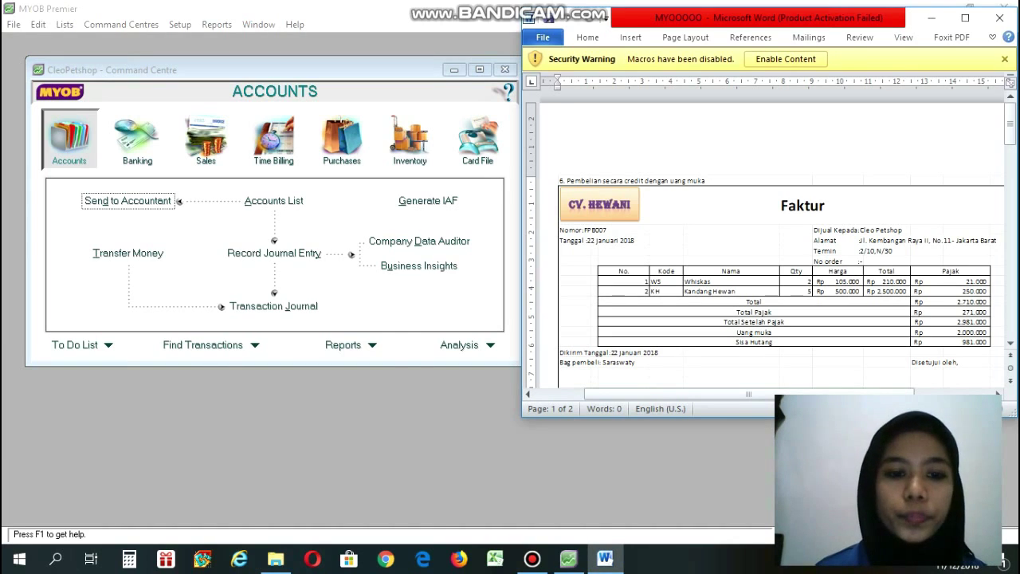
key(alt+Tab)
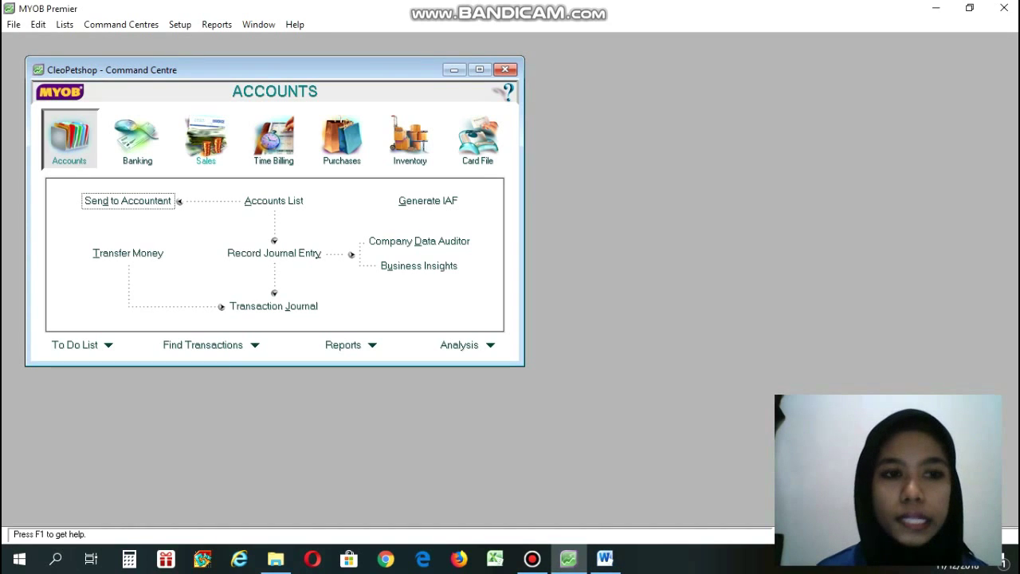
Open Enter Purchases from the Purchases command centre, keeping the purchase type as Bill.
click(342, 139)
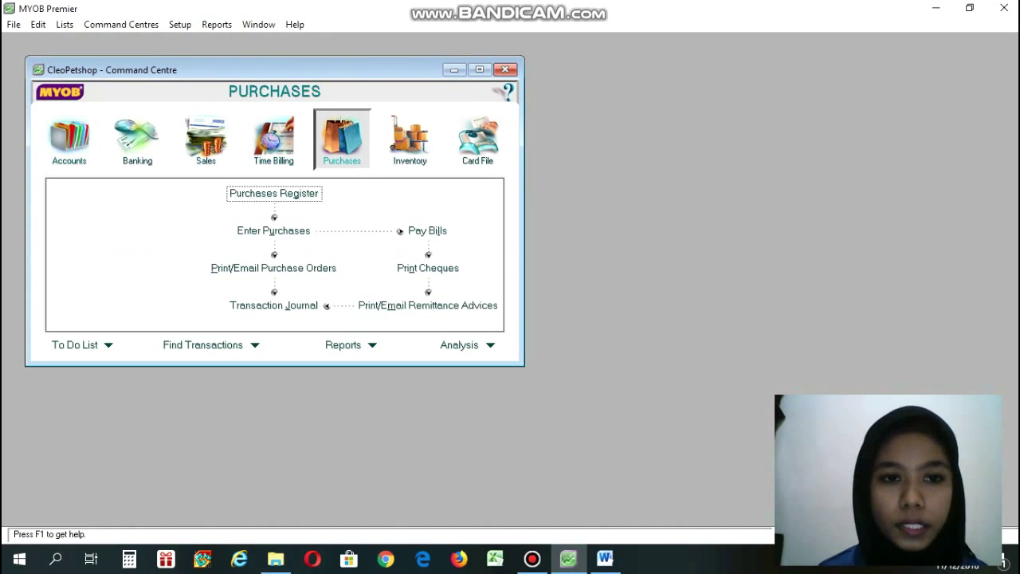
click(274, 232)
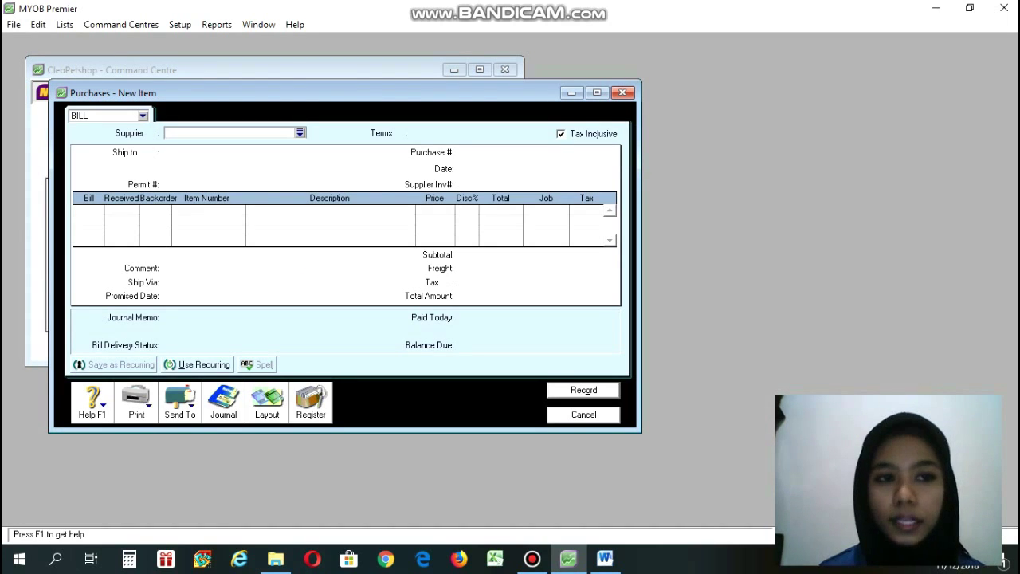
click(143, 115)
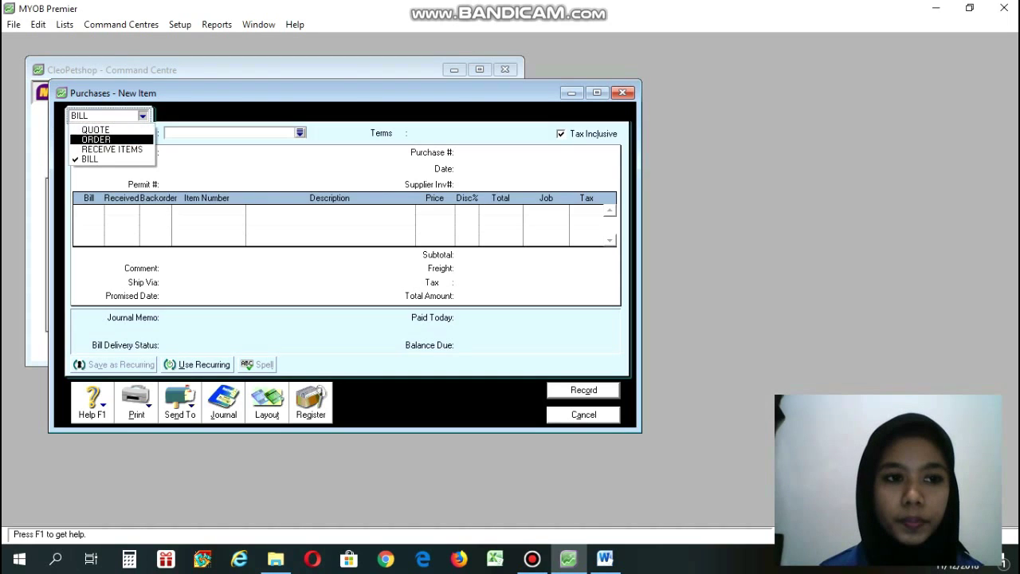
click(143, 115)
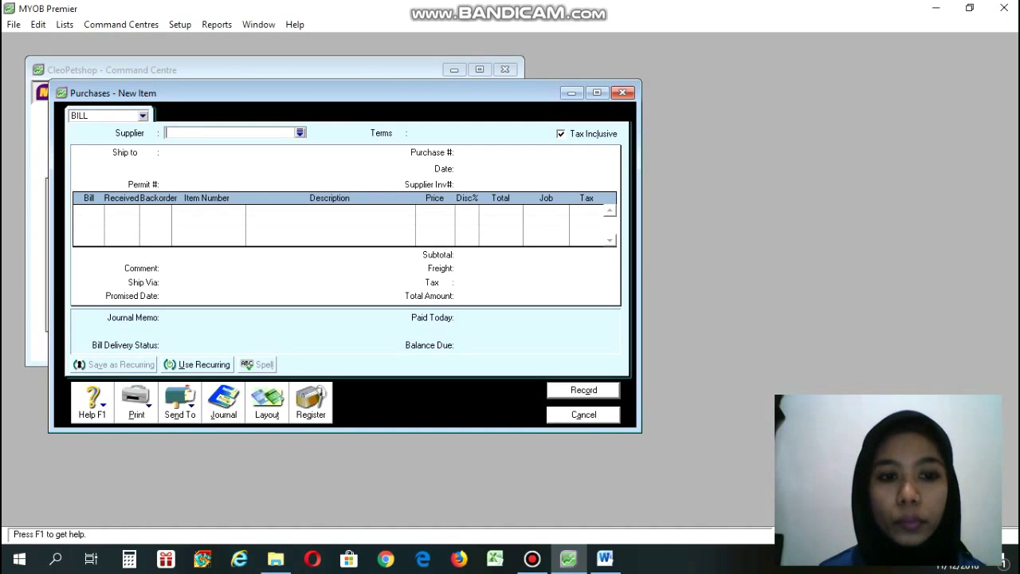
click(605, 558)
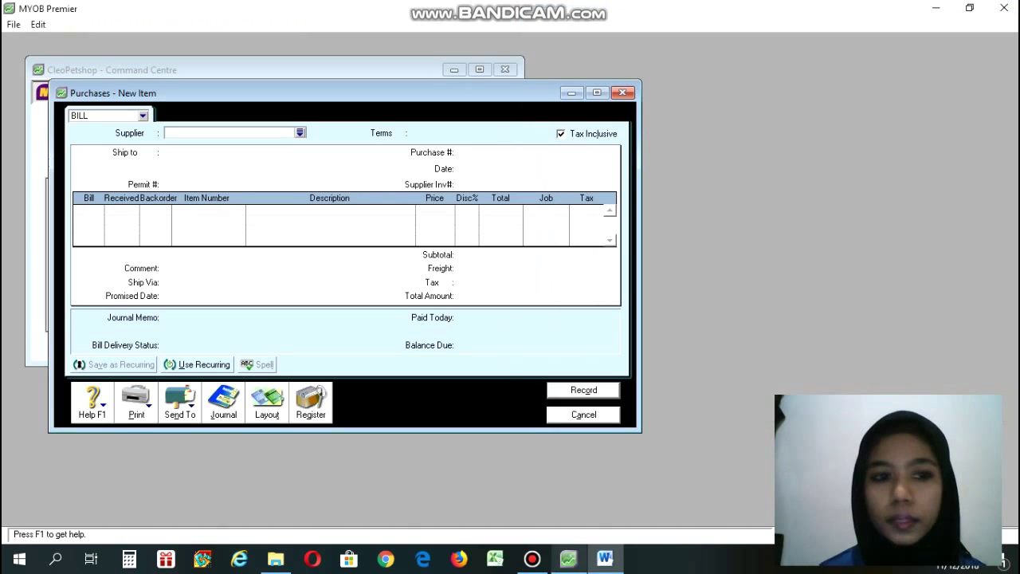
click(569, 558)
Select CV. Hewani from the supplier list for purchase bill 00000007.
click(301, 133)
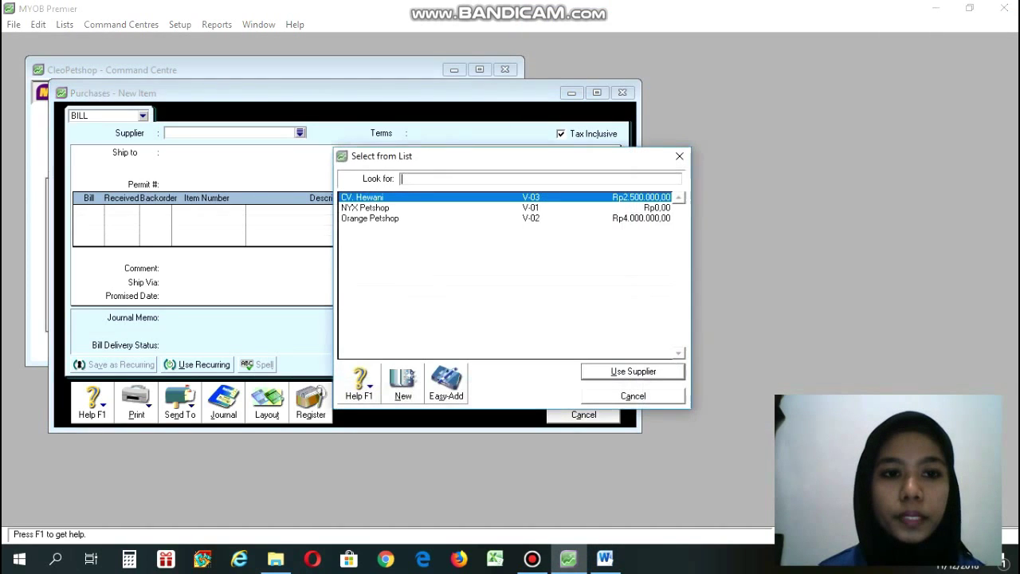
click(364, 198)
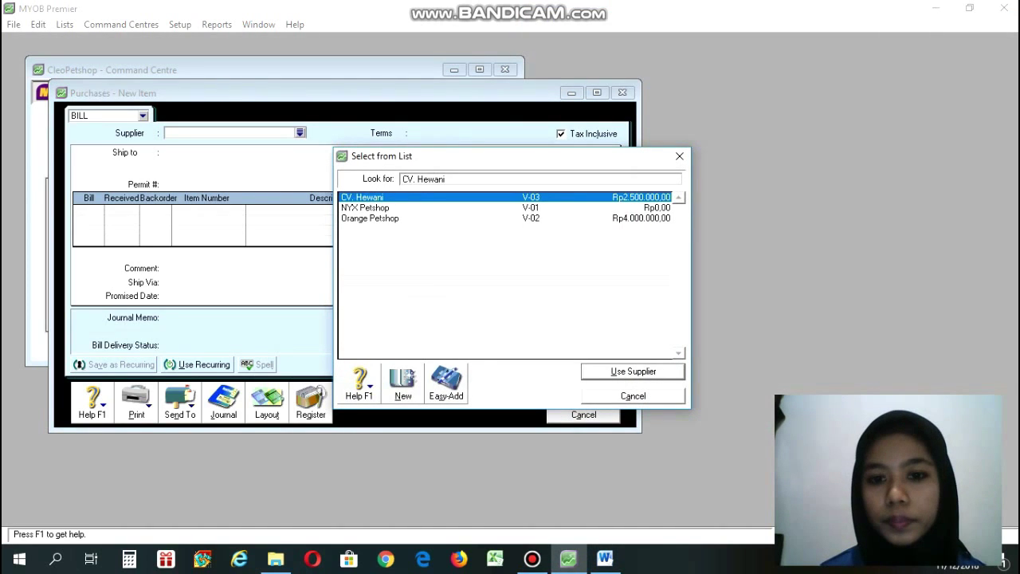
key(Return)
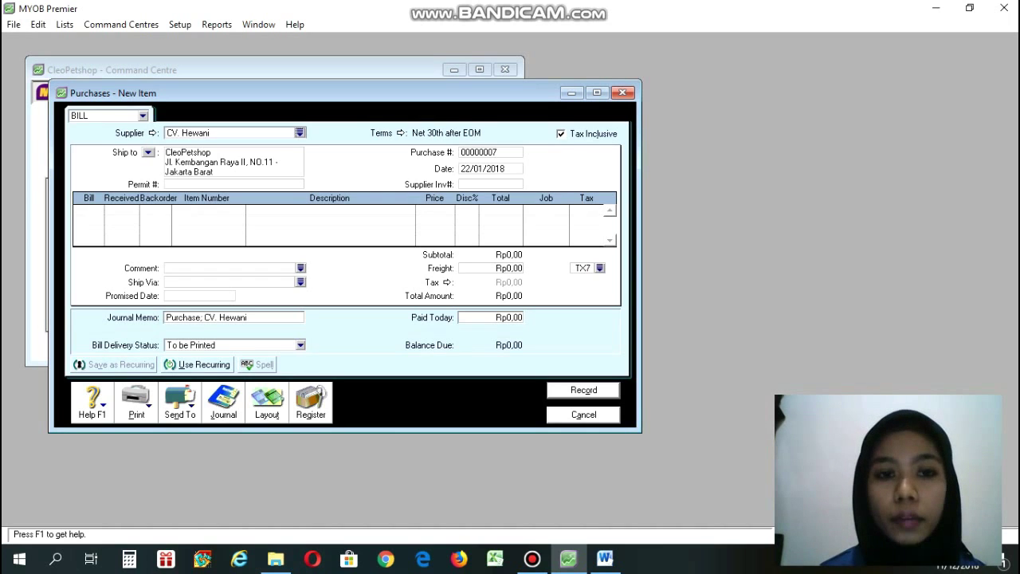
Set terms to In a Given # of Days: 2% discount within 10 days, balance due in 30.
click(400, 133)
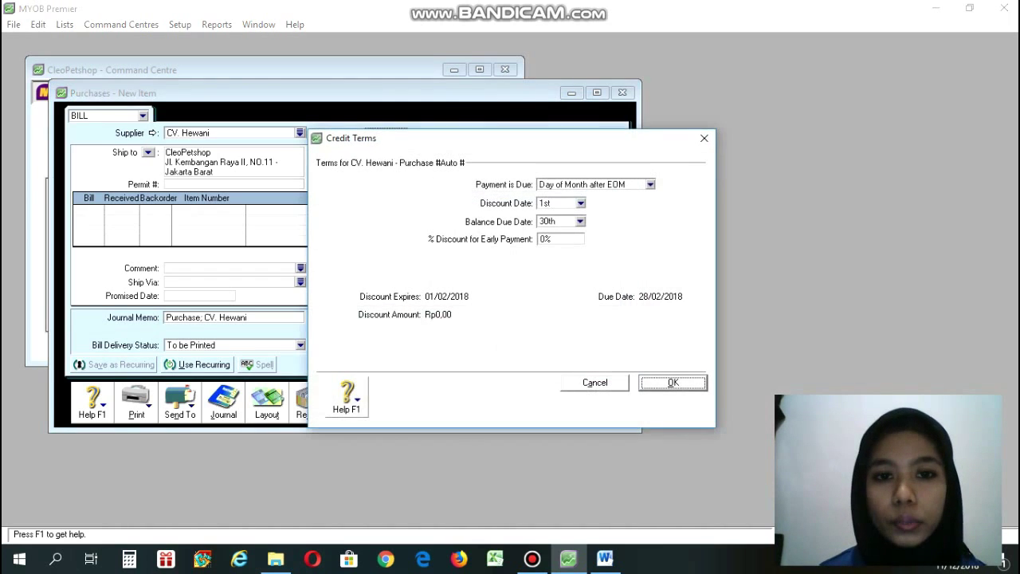
click(650, 184)
key(Down)
key(Down)
key(Down)
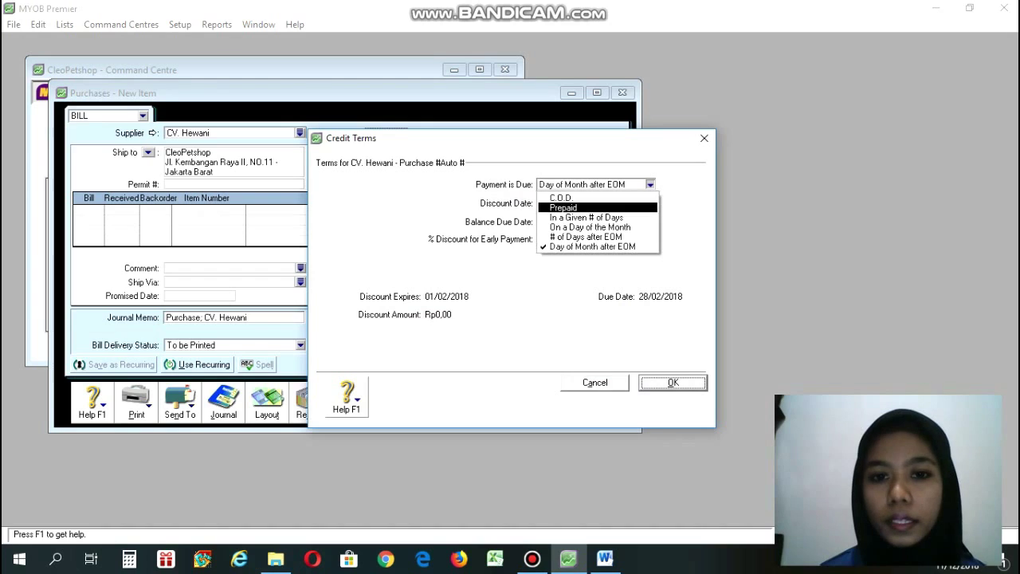
key(Return)
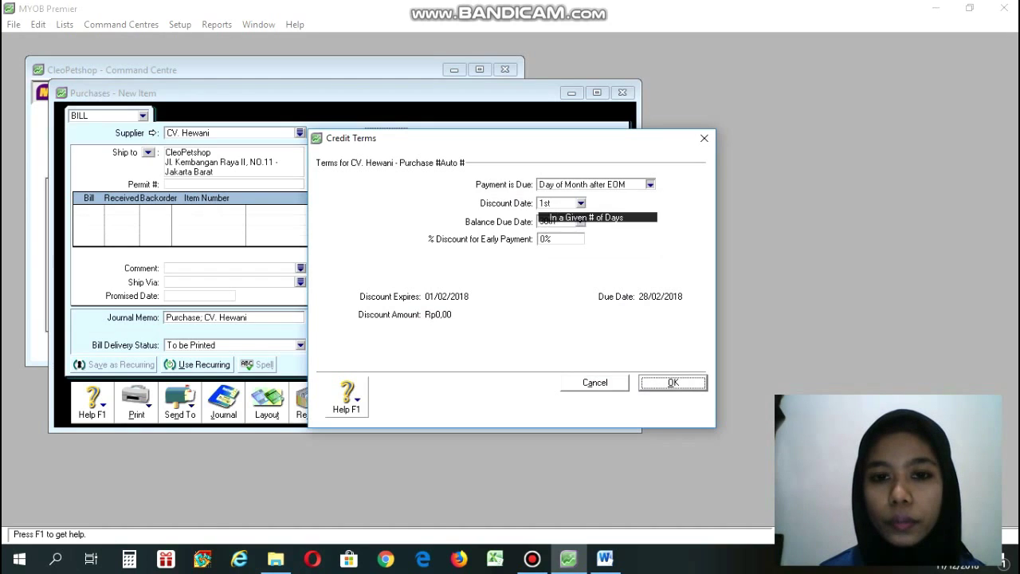
key(Tab)
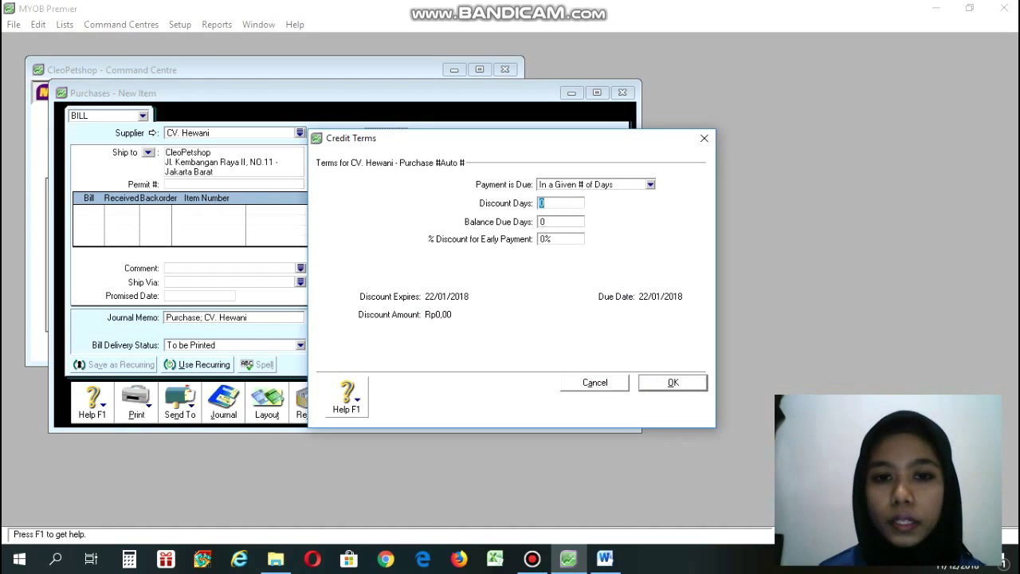
text(10)
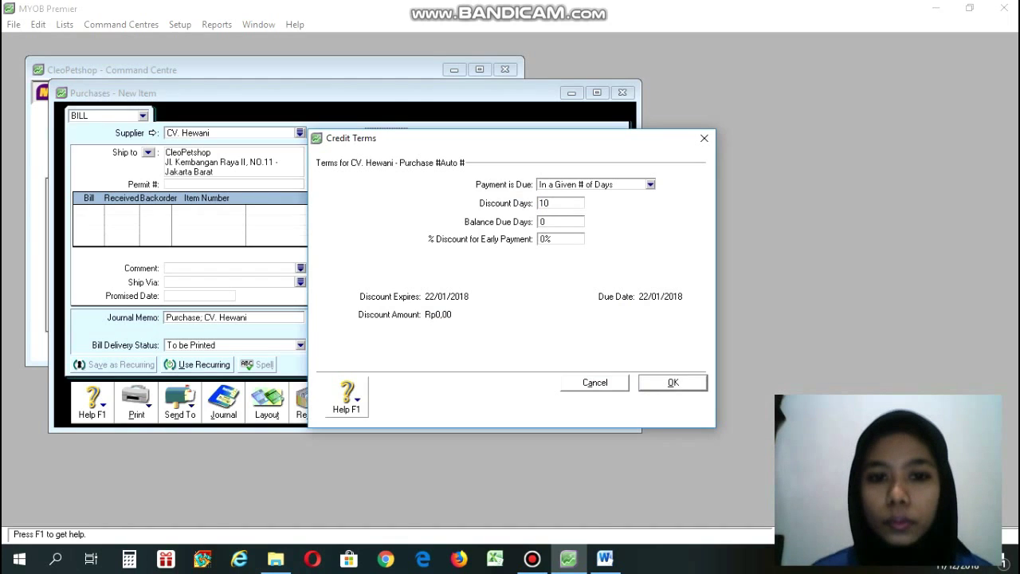
key(Tab)
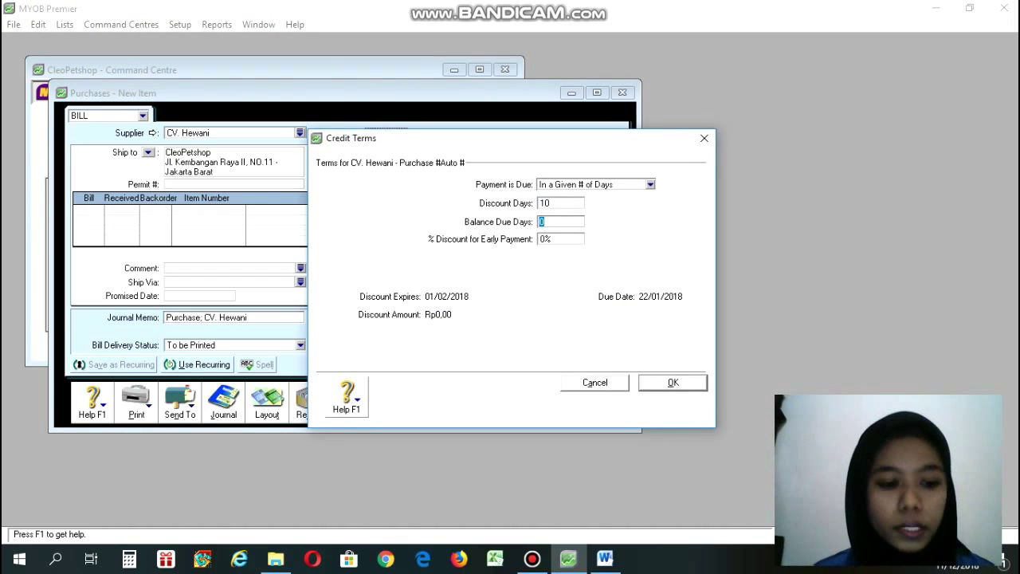
text(30)
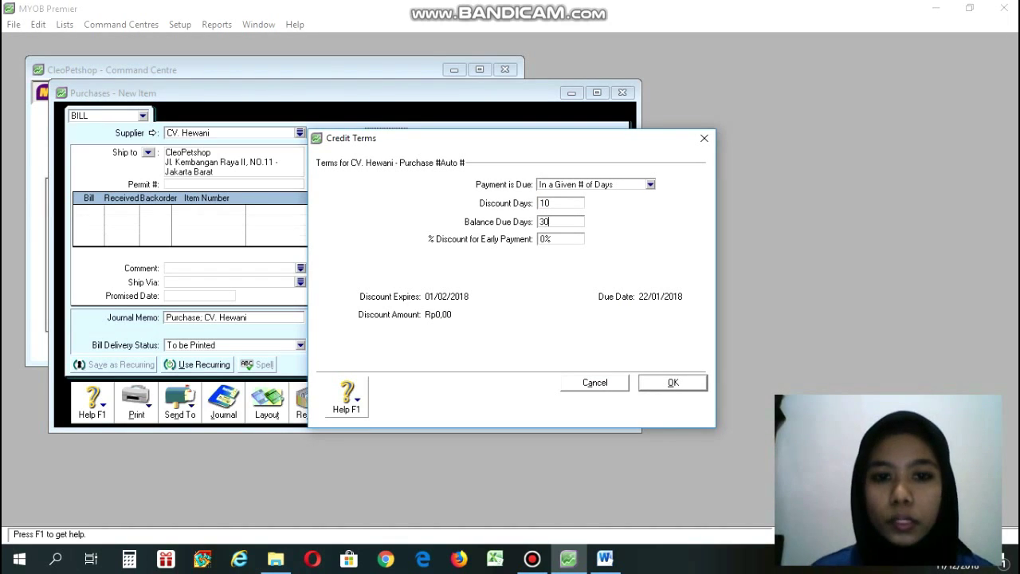
key(Tab)
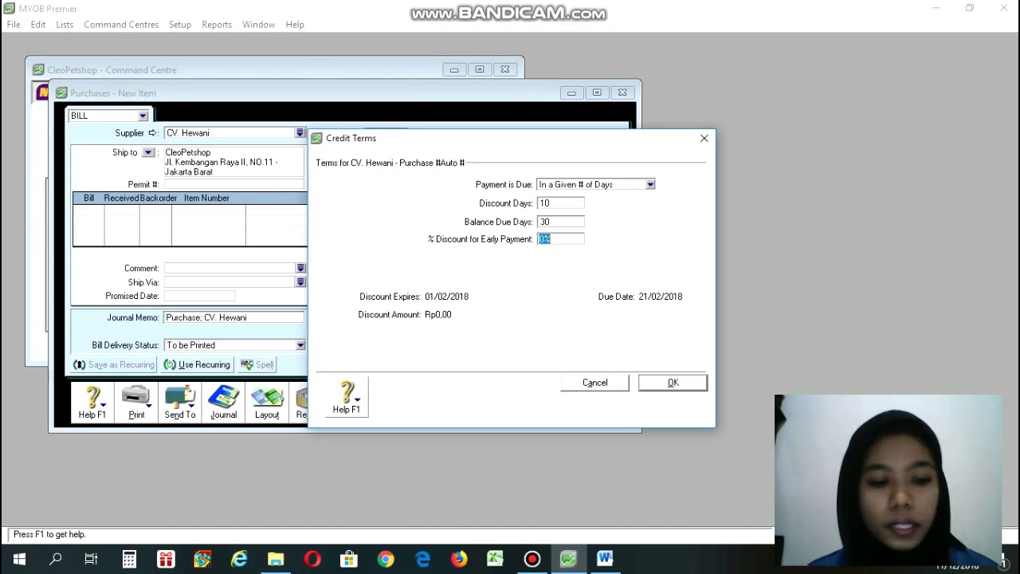
text(2)
key(Return)
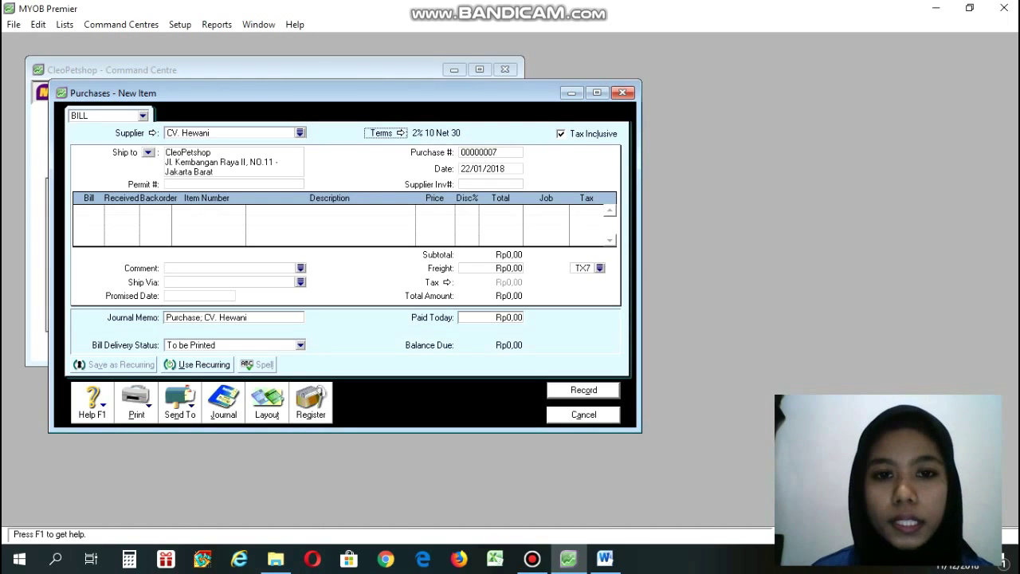
Enter purchase number FPB002 and date 22/01/2018, and untick Tax Inclusive.
key(Tab)
click(605, 559)
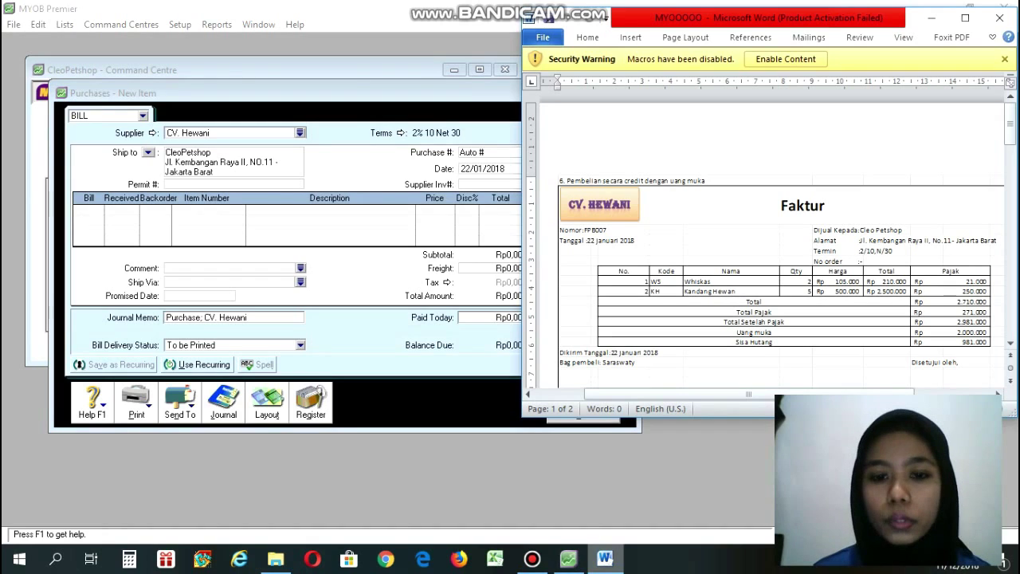
key(alt+Tab)
text(FP)
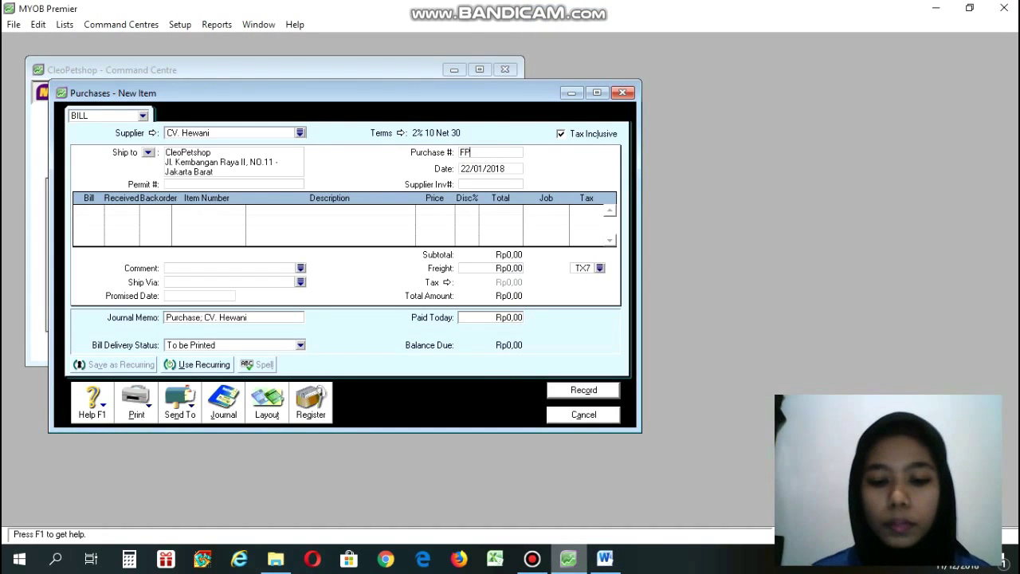
text(B002)
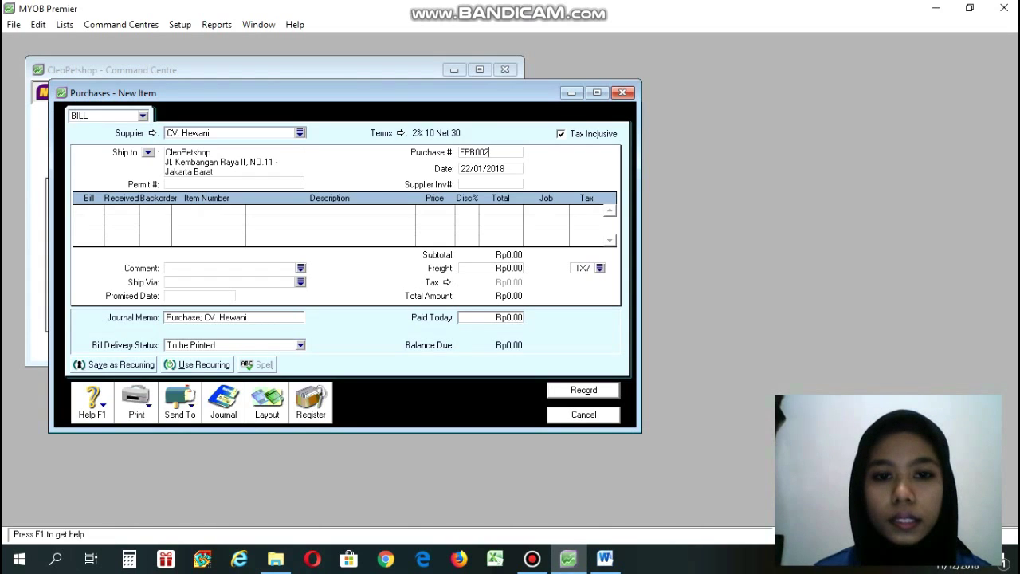
key(Tab)
text(22)
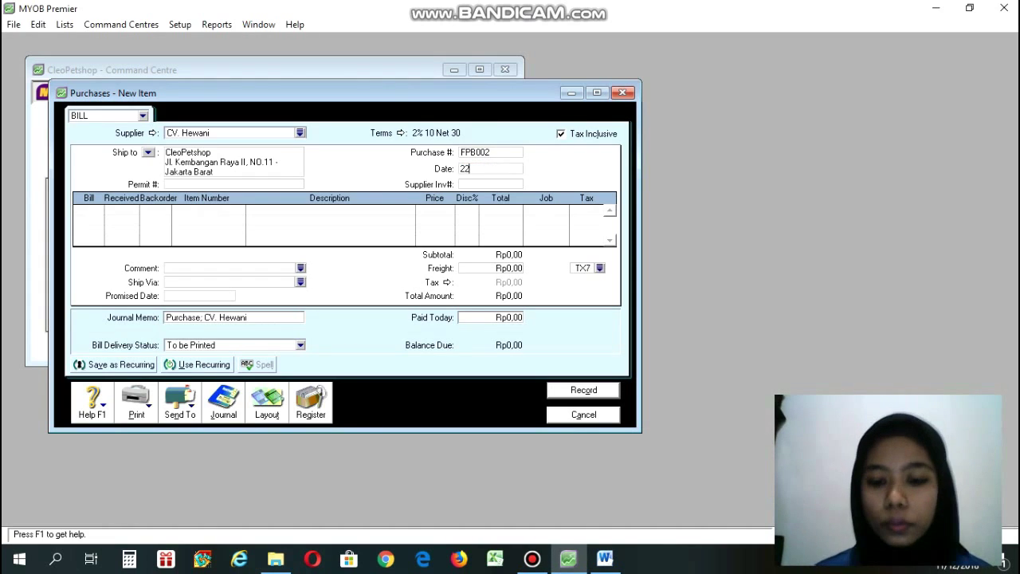
text(/01/2018)
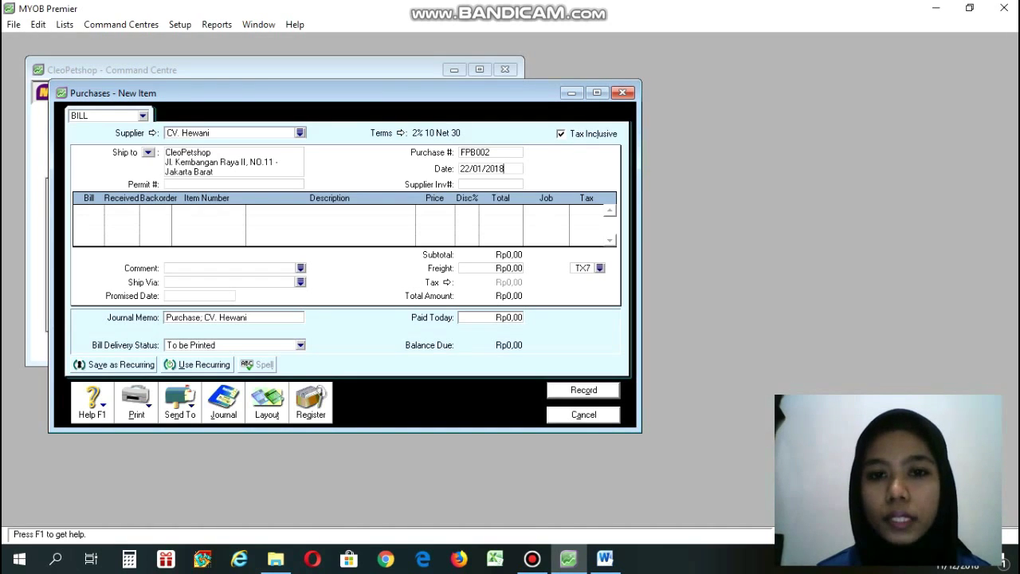
click(561, 134)
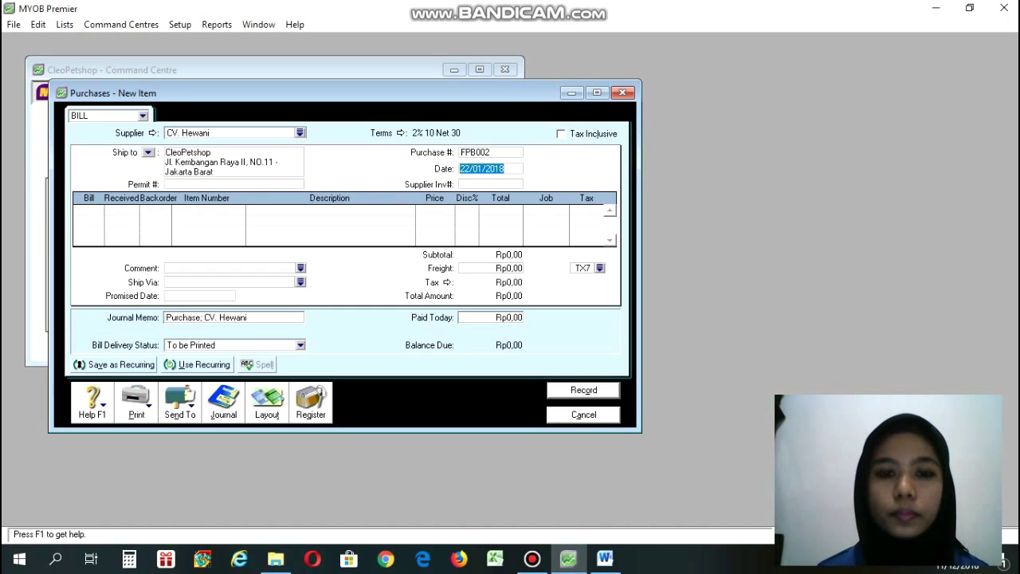
click(504, 169)
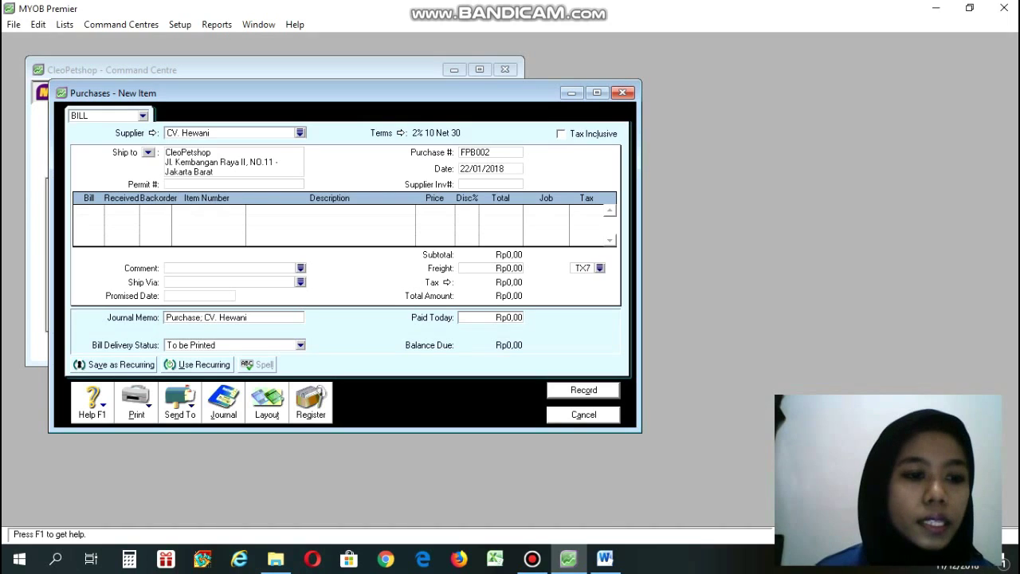
click(88, 211)
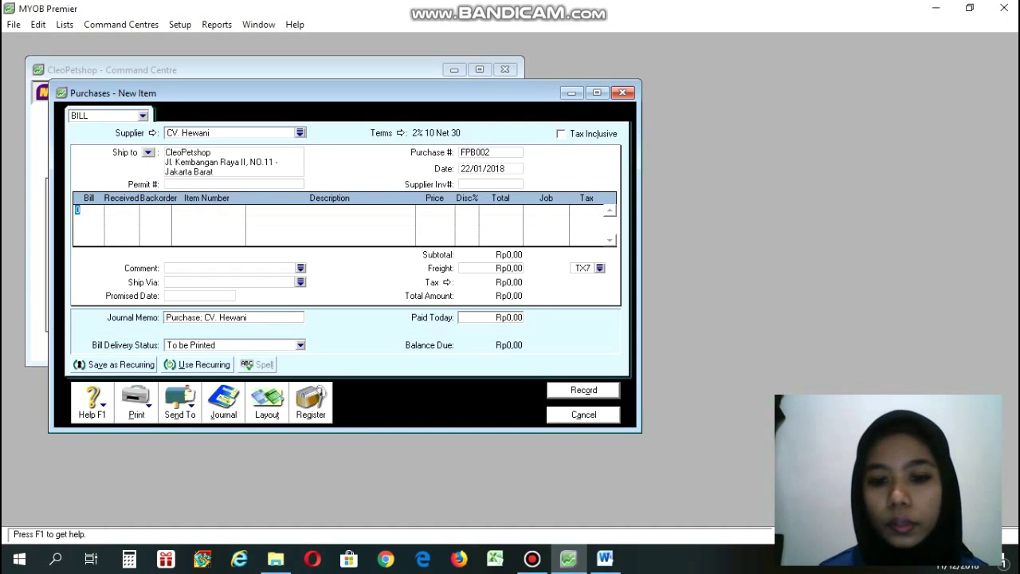
Enter billed quantities 2 and 5 on the first two bill lines.
click(605, 559)
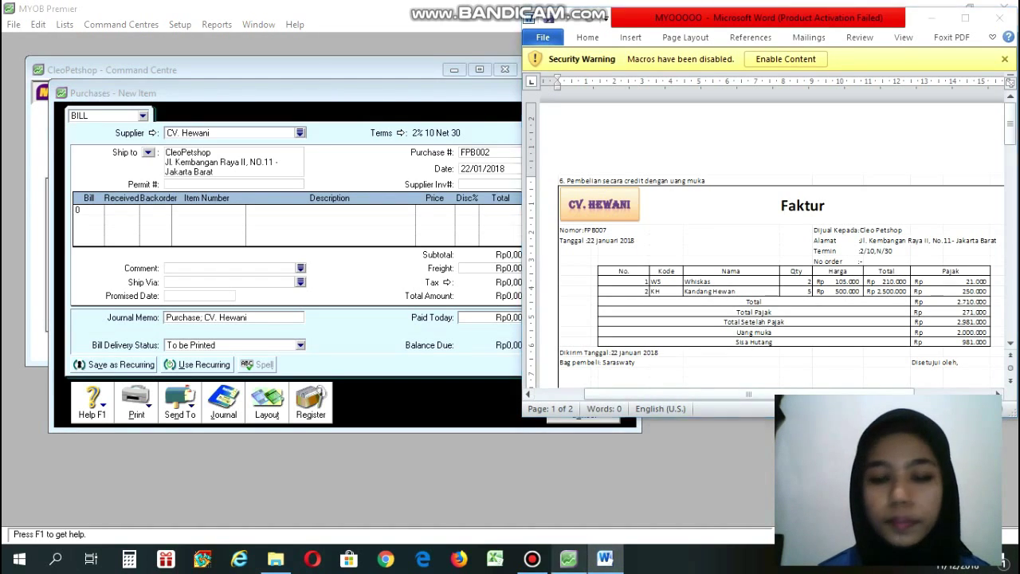
click(569, 559)
text(2)
key(Down)
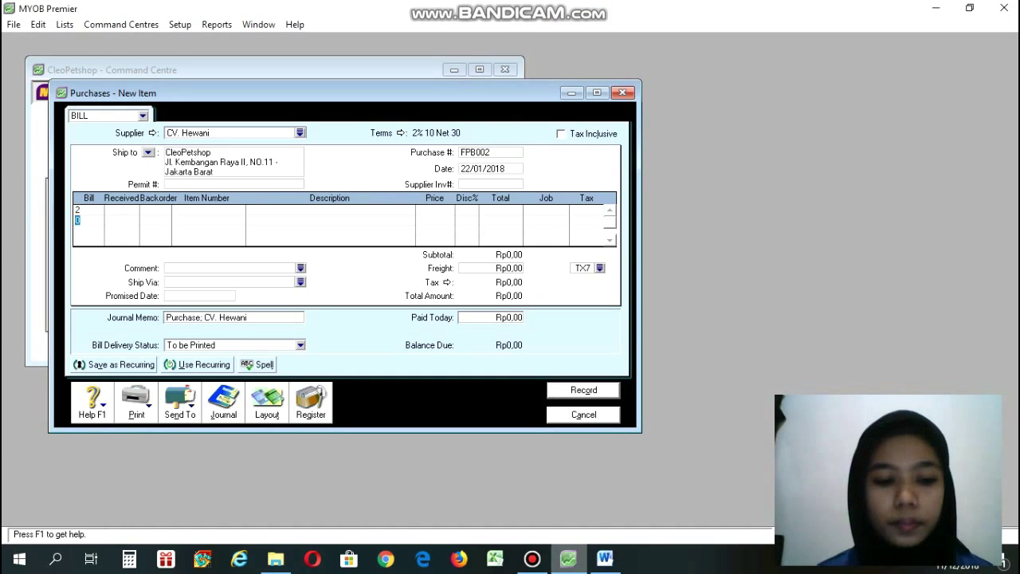
text(5)
key(Down)
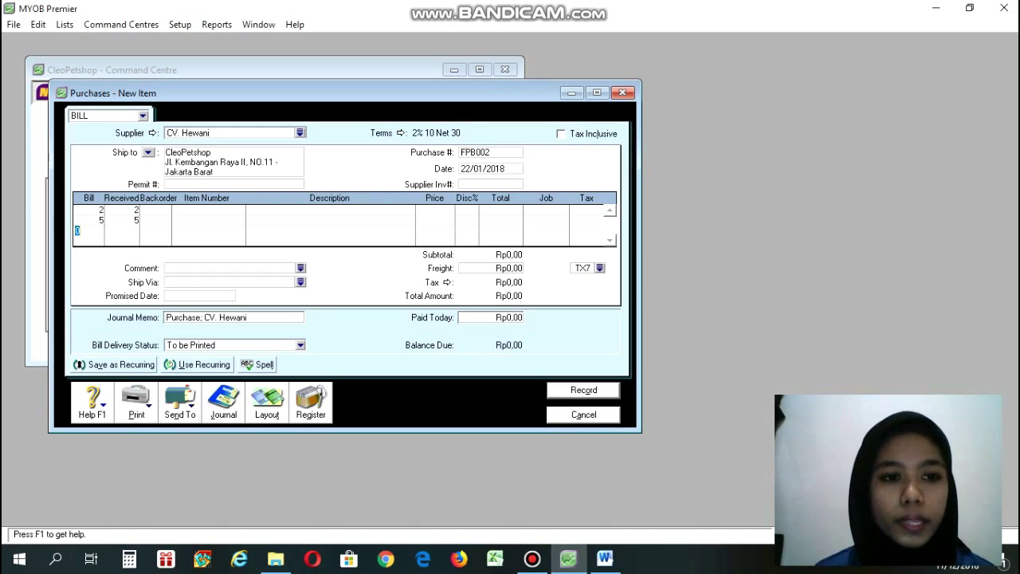
click(208, 209)
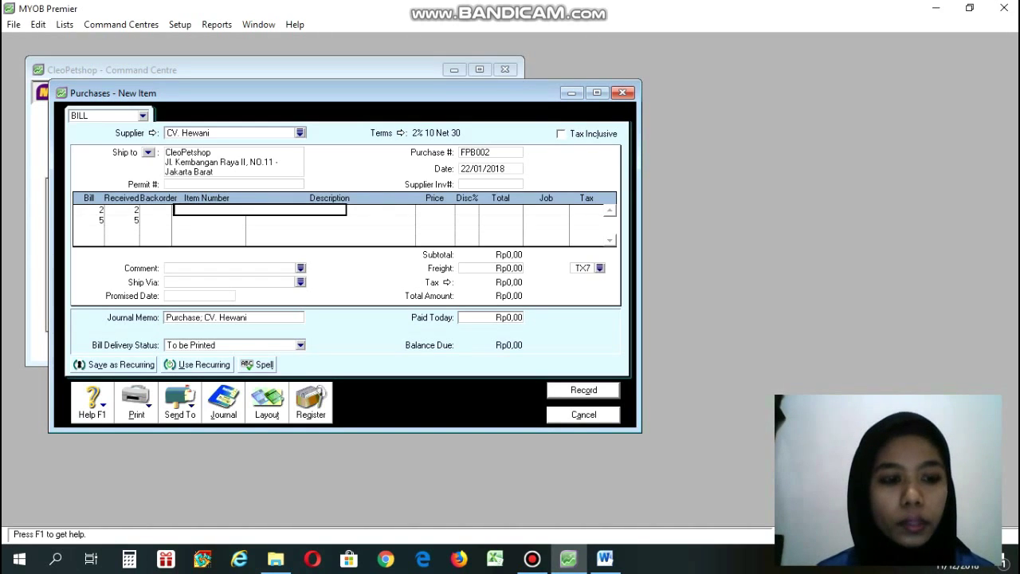
key(Tab)
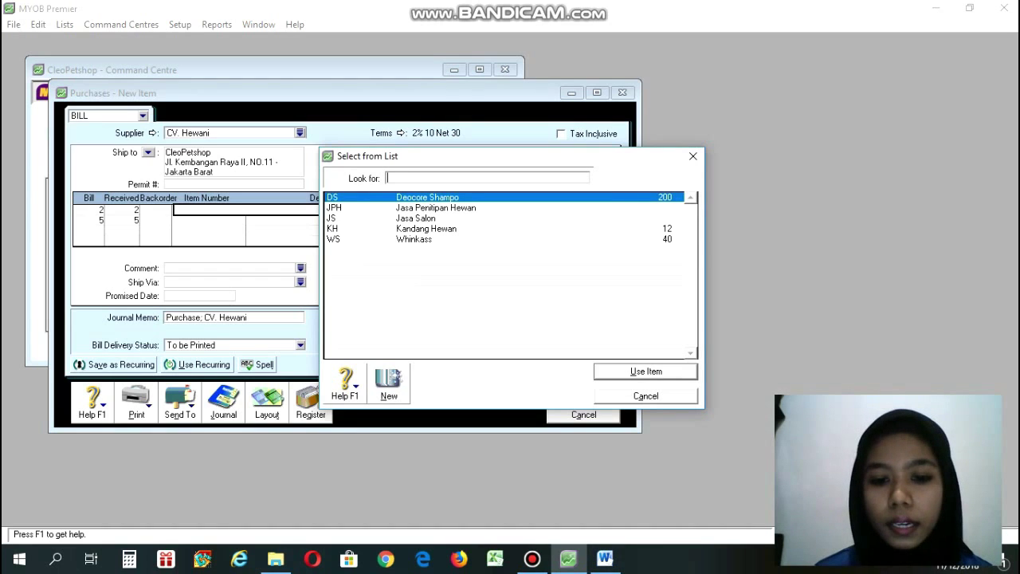
Assign item WS (Whinkass) to line one and KH (Kandang Hewan) to line two.
click(605, 558)
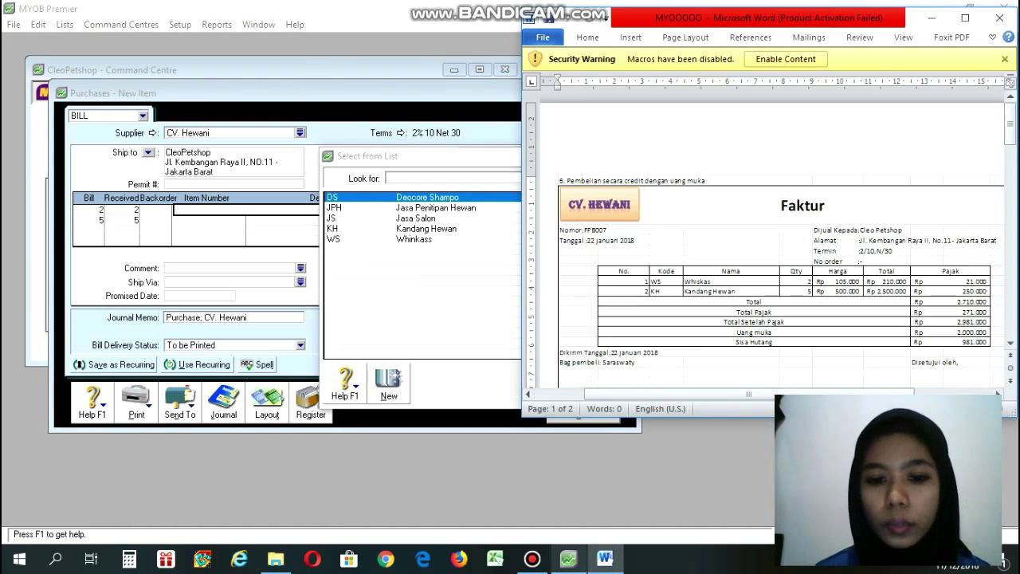
click(568, 558)
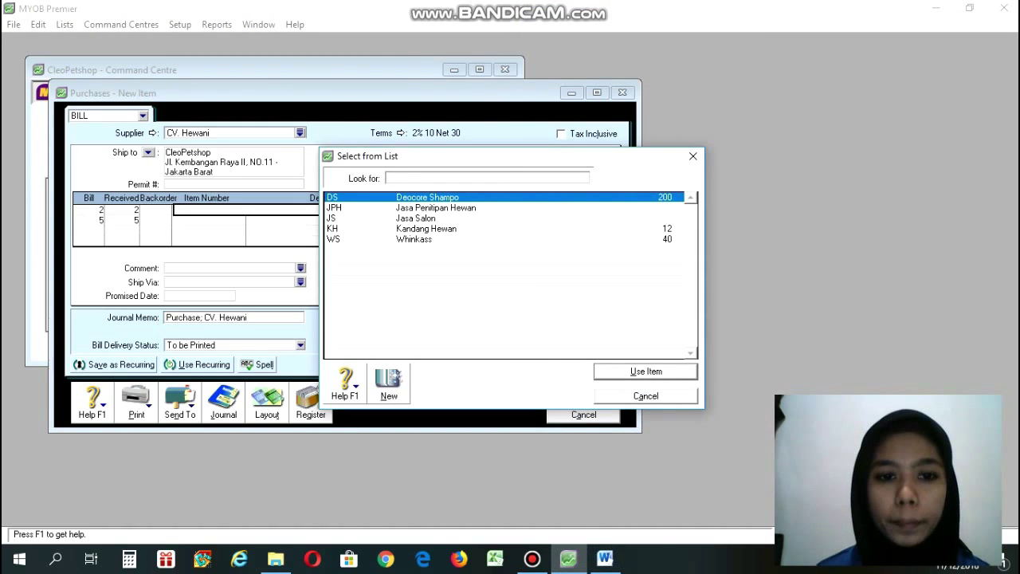
text(WS)
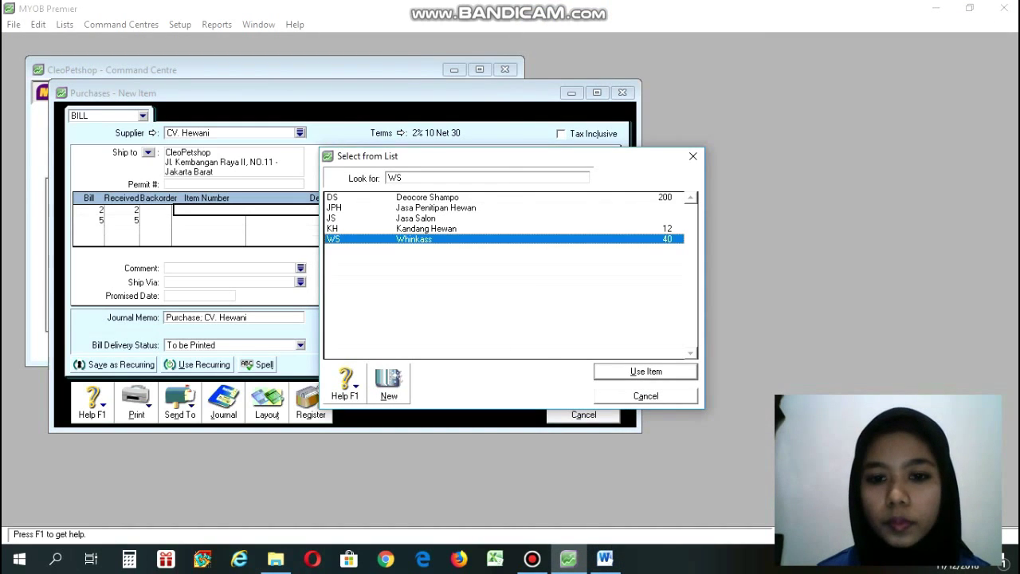
key(Return)
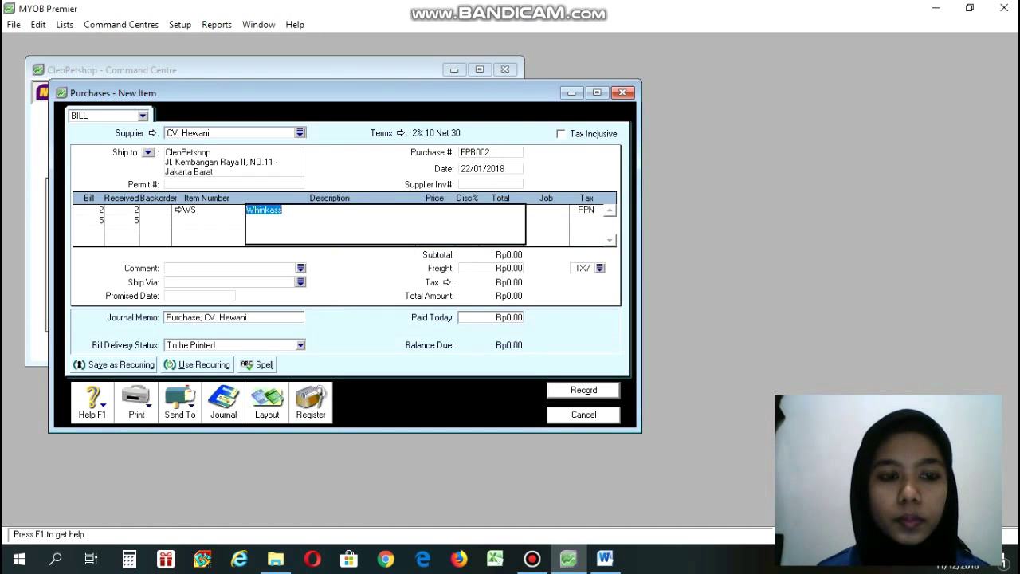
click(209, 221)
key(Return)
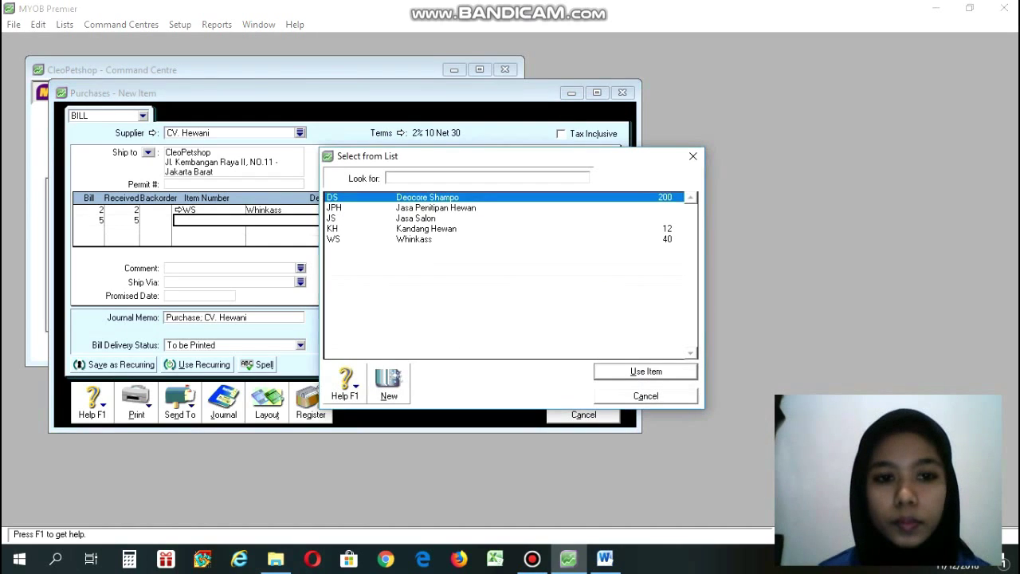
text(KH)
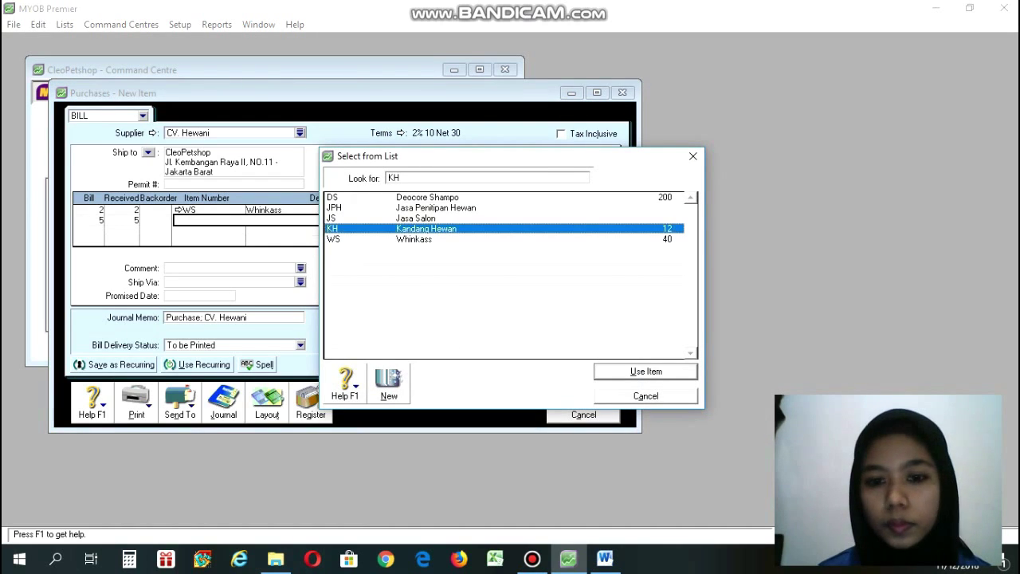
key(Return)
key(Return)
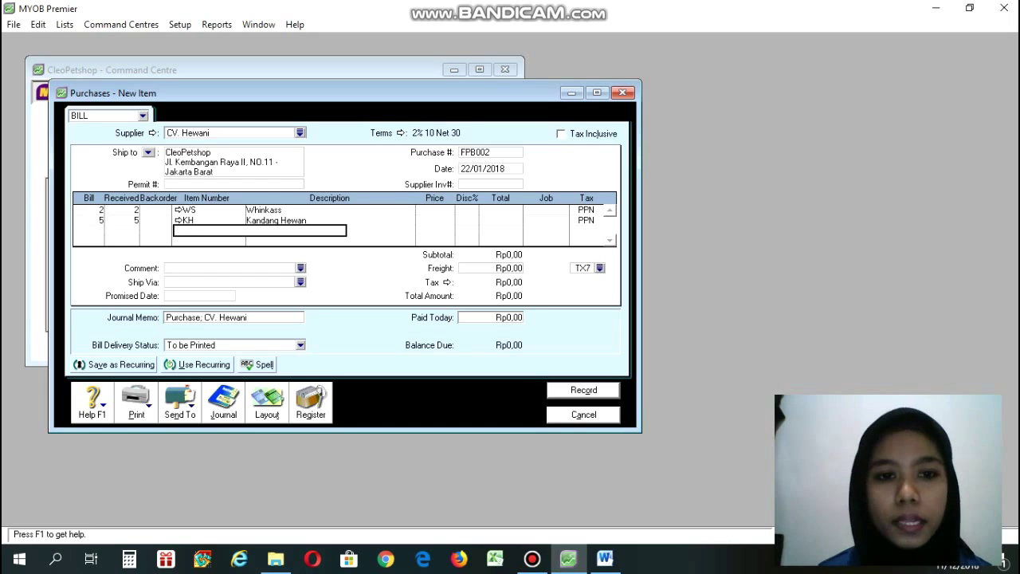
click(428, 209)
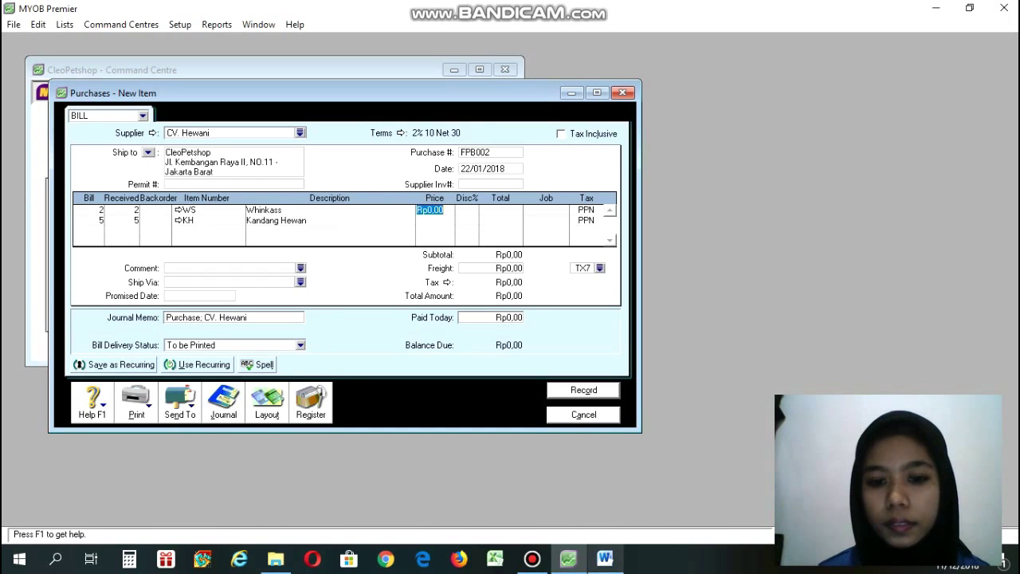
Price Whinkass at 105.000 and Kandang Hewan at 500.000, clearing the stray third-line value.
click(605, 558)
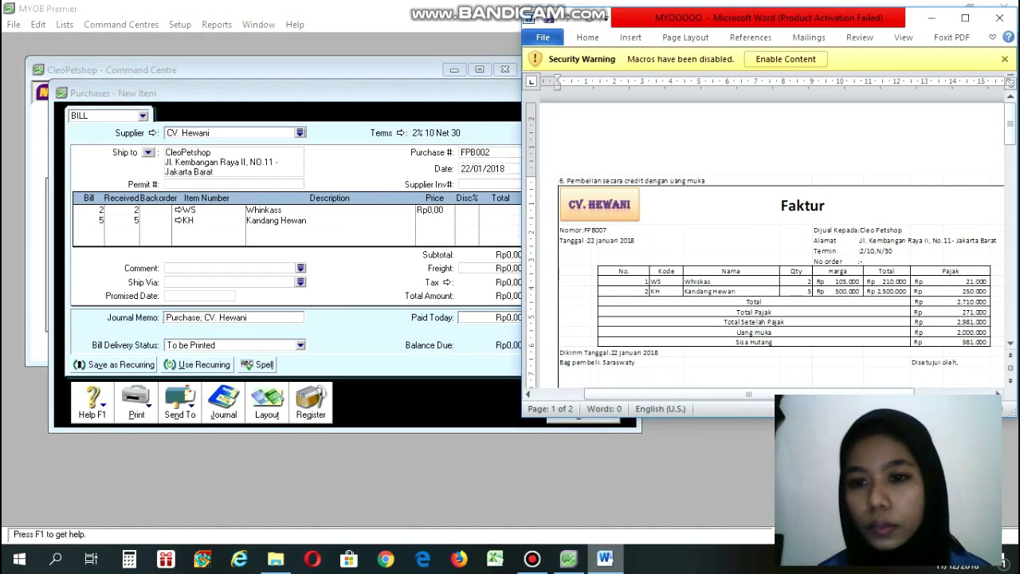
click(568, 558)
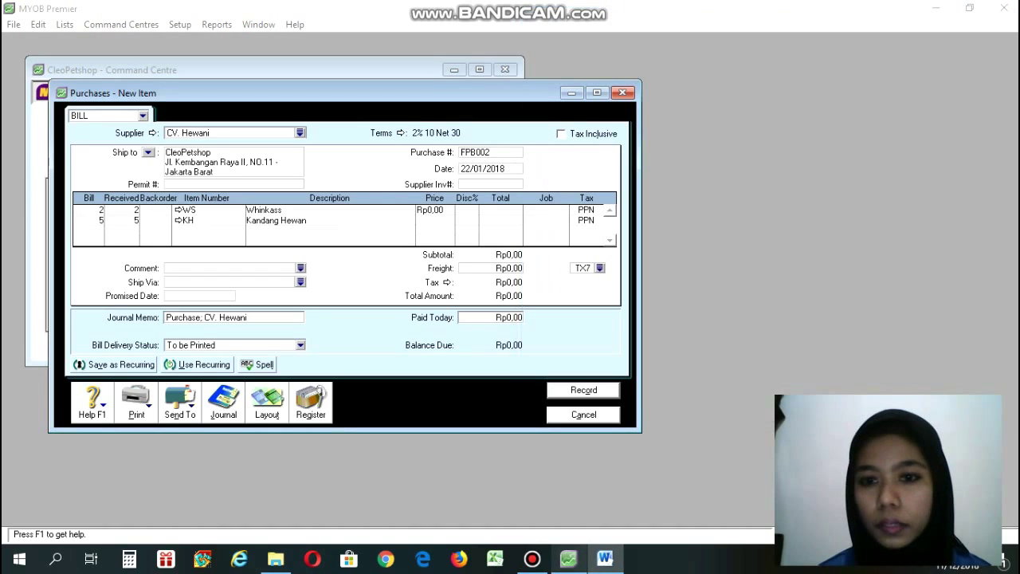
text(105)
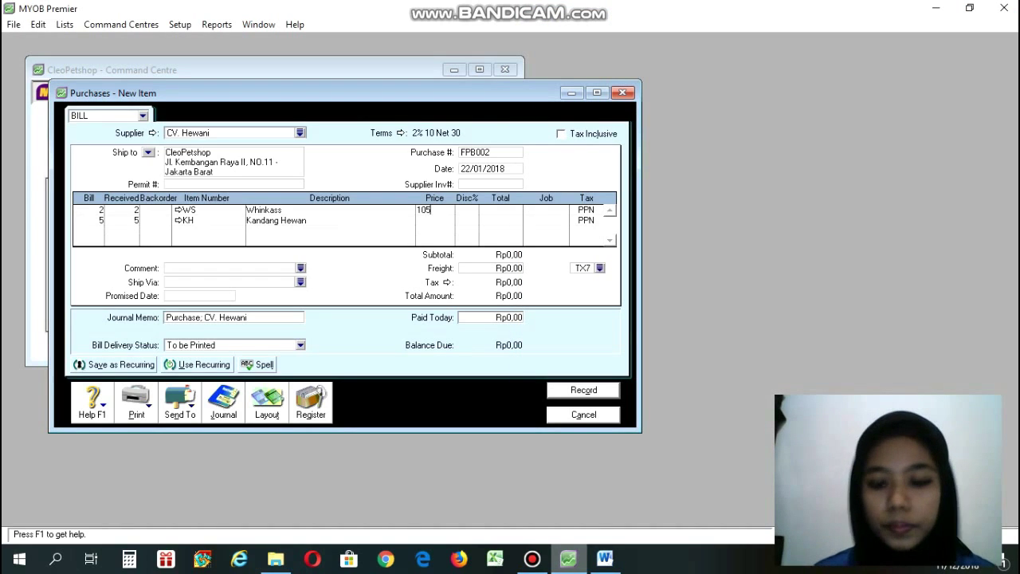
text(000)
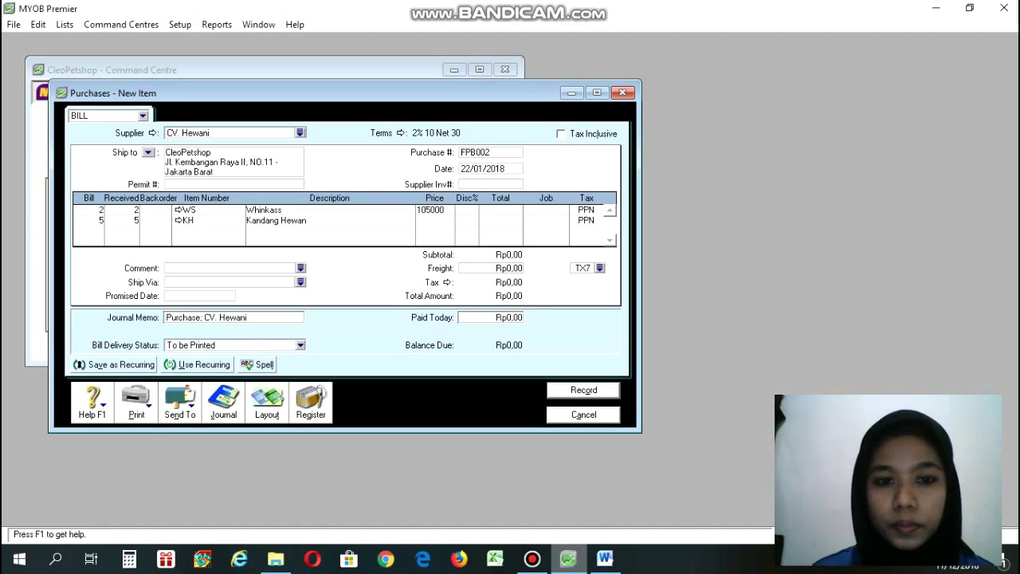
click(78, 220)
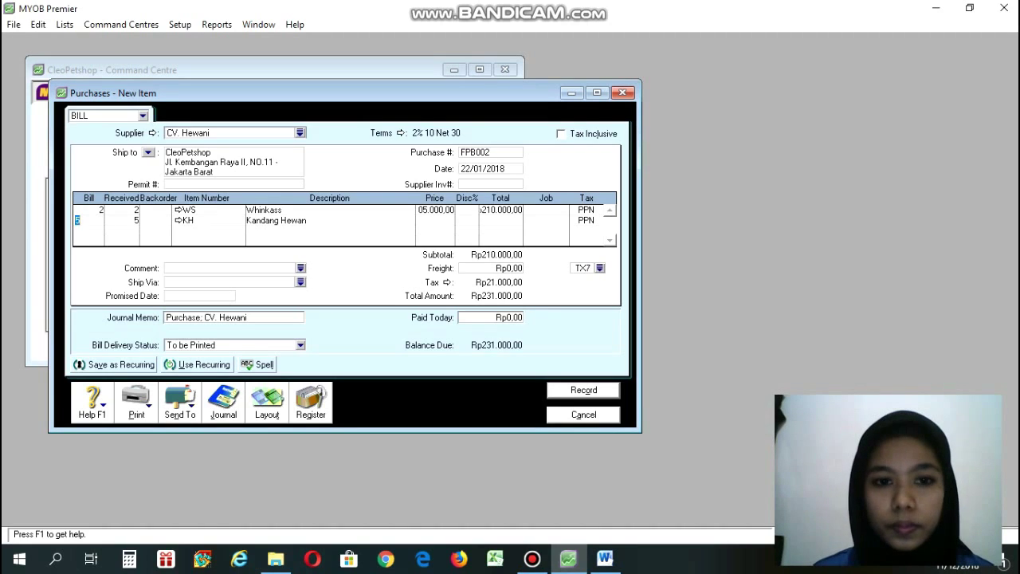
click(434, 220)
text(5)
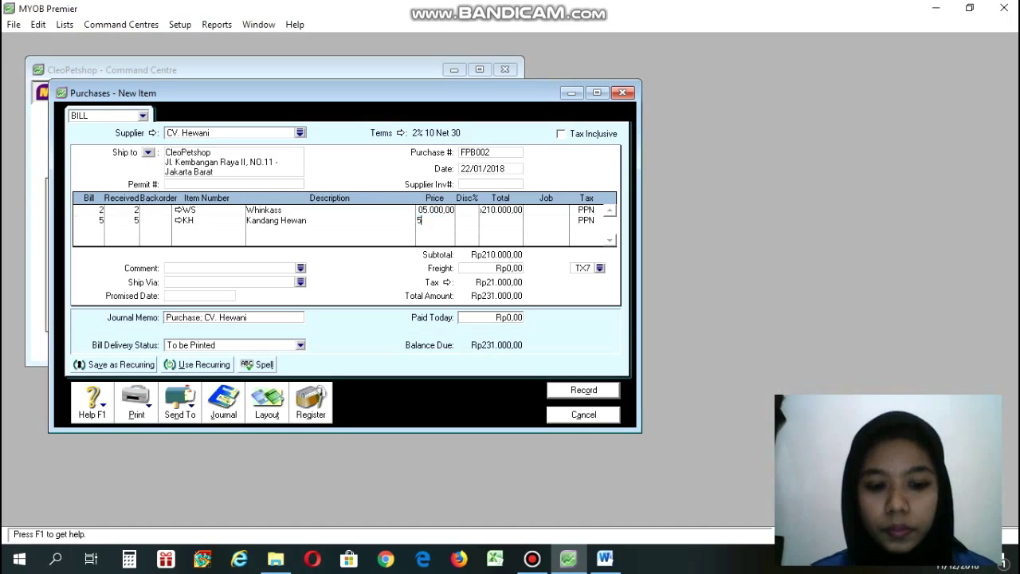
text(00000)
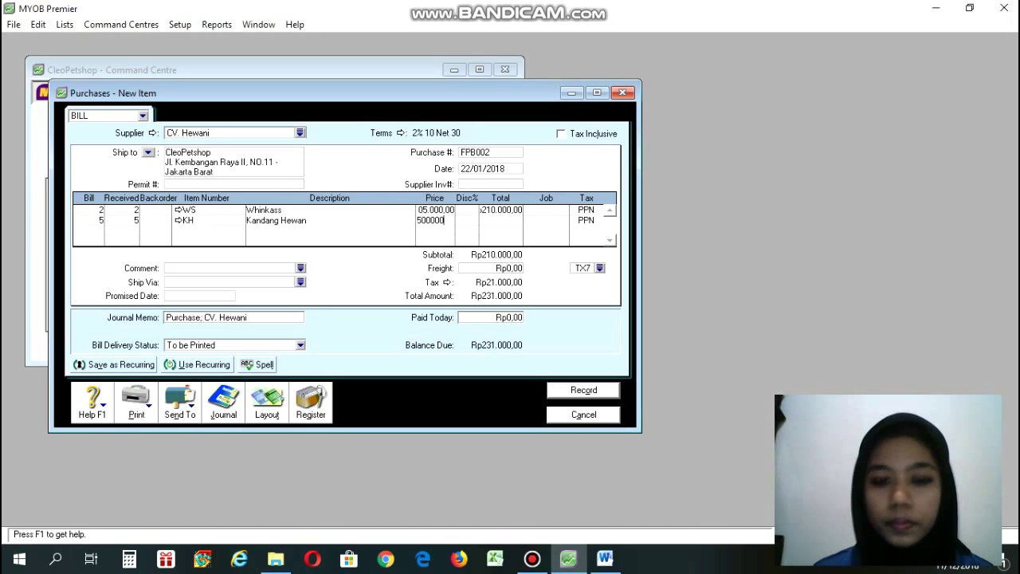
click(77, 231)
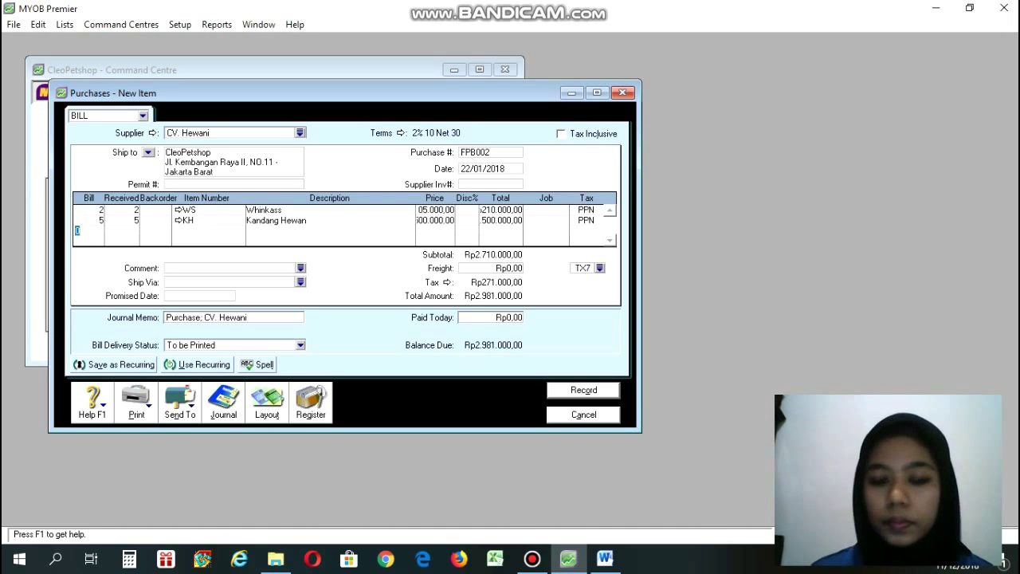
key(BackSpace)
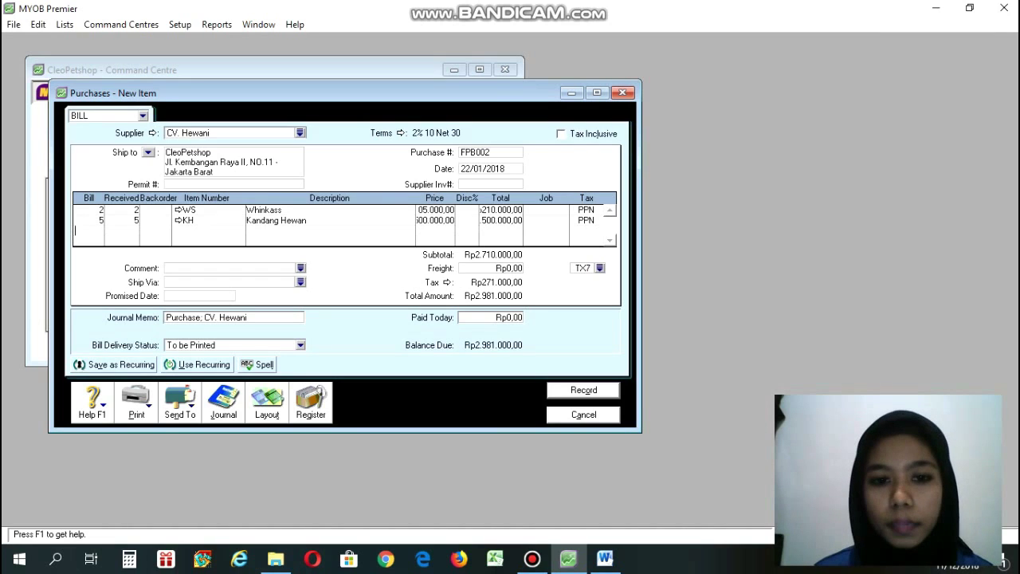
key(Tab)
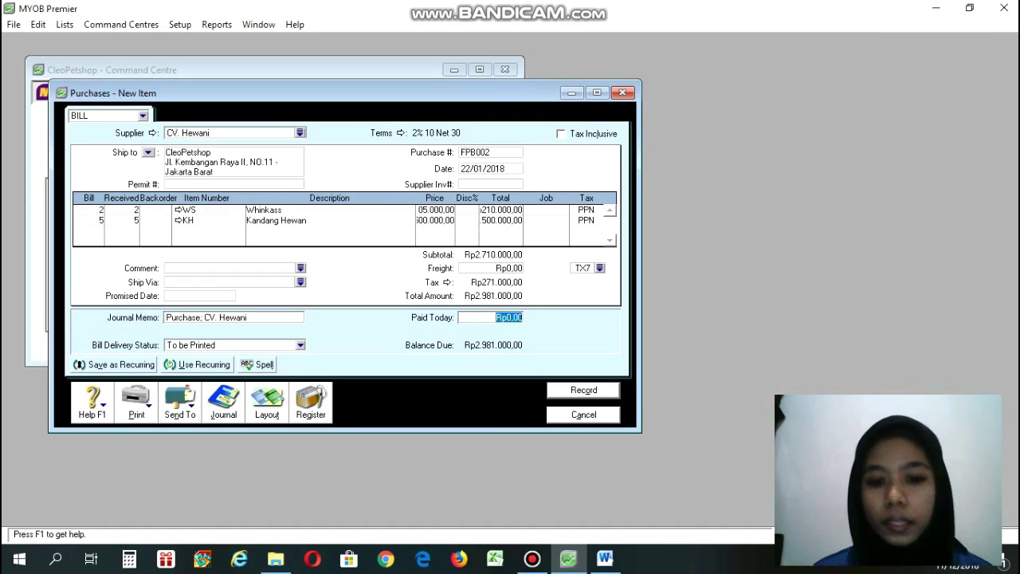
Record a Rp2.000.000 paid-today amount on the CV. Hewani bill, leaving Rp981.000 due.
click(605, 559)
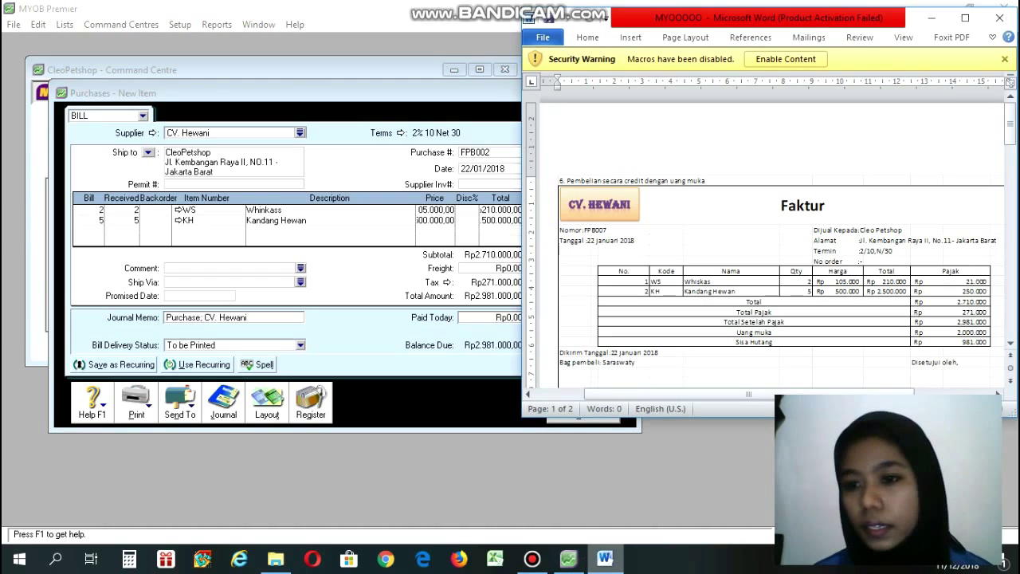
click(568, 559)
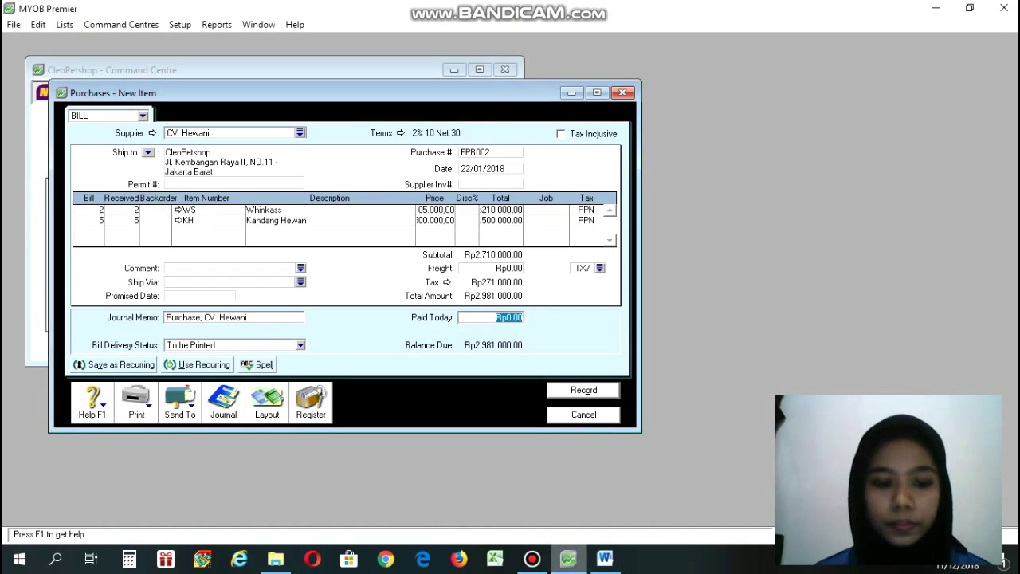
click(520, 318)
text(2000)
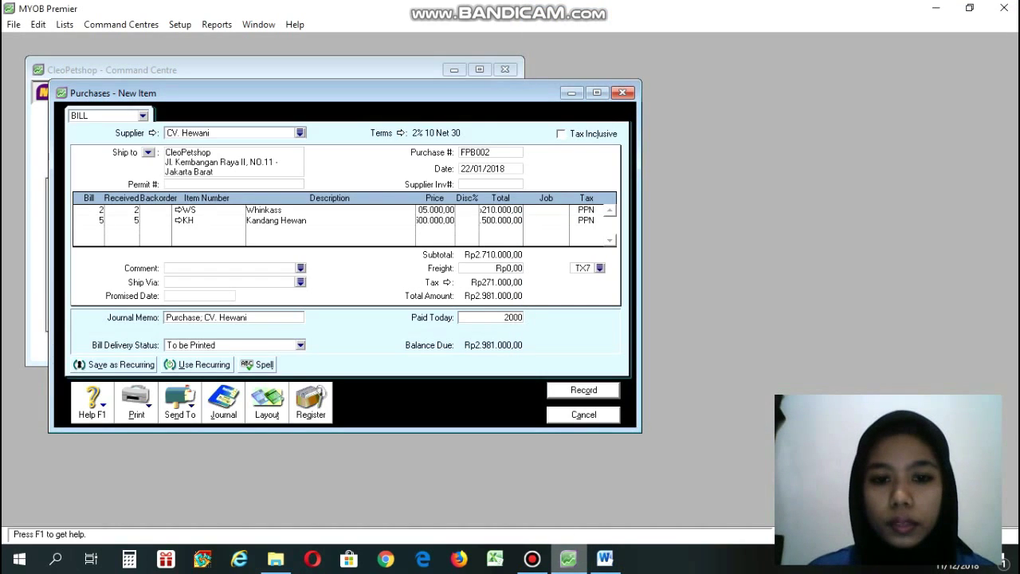
text(000)
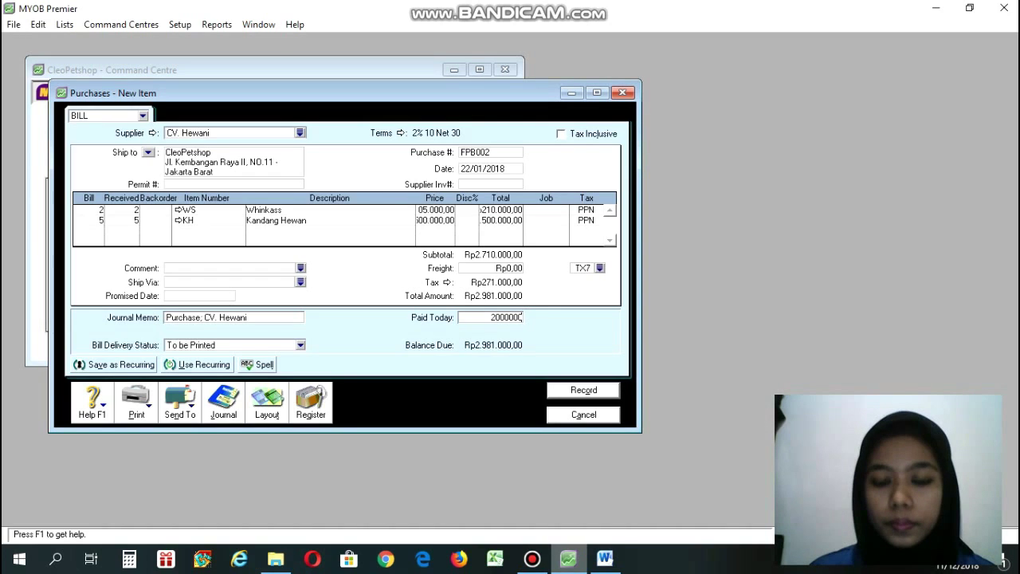
key(Tab)
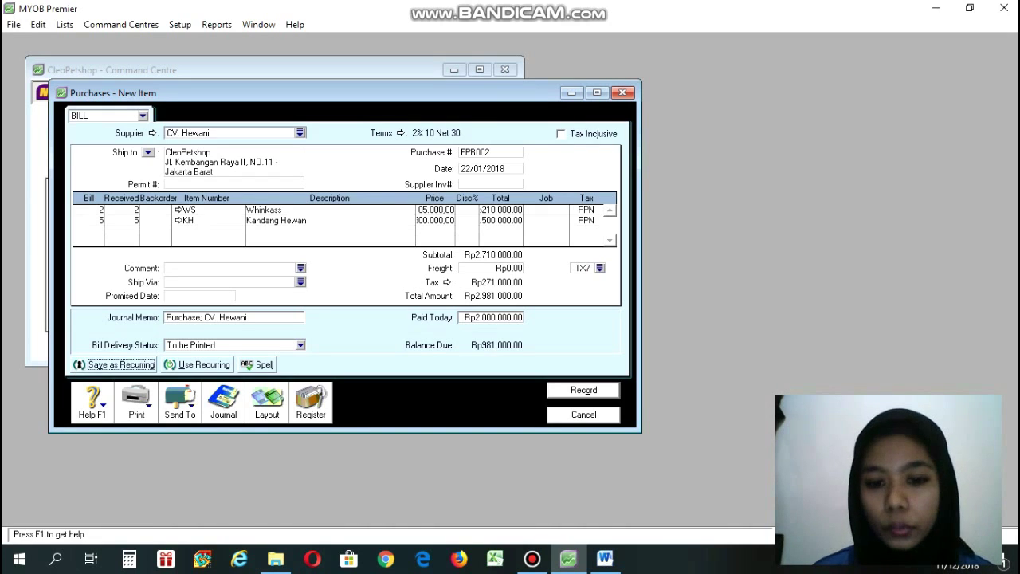
click(605, 559)
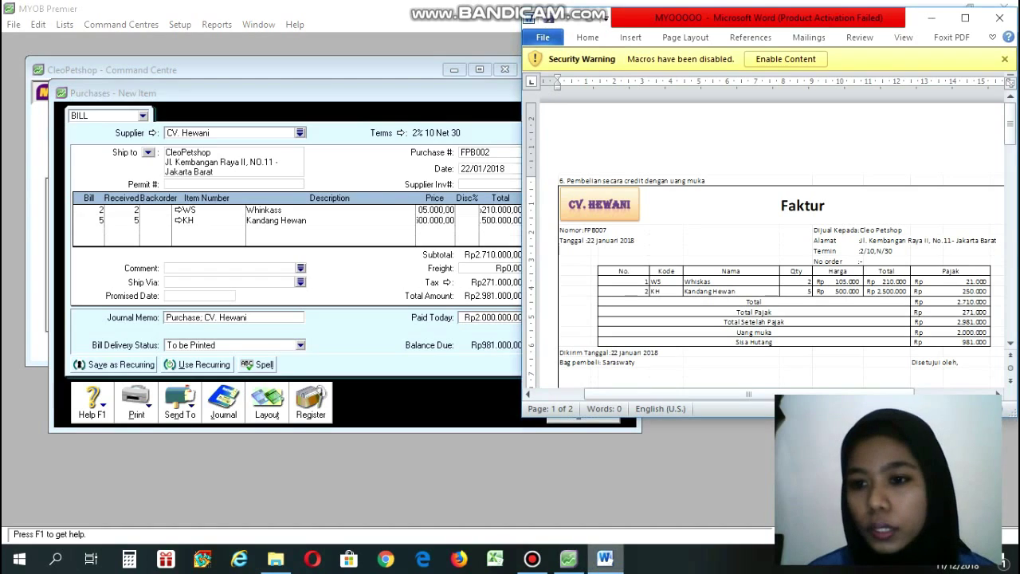
click(568, 559)
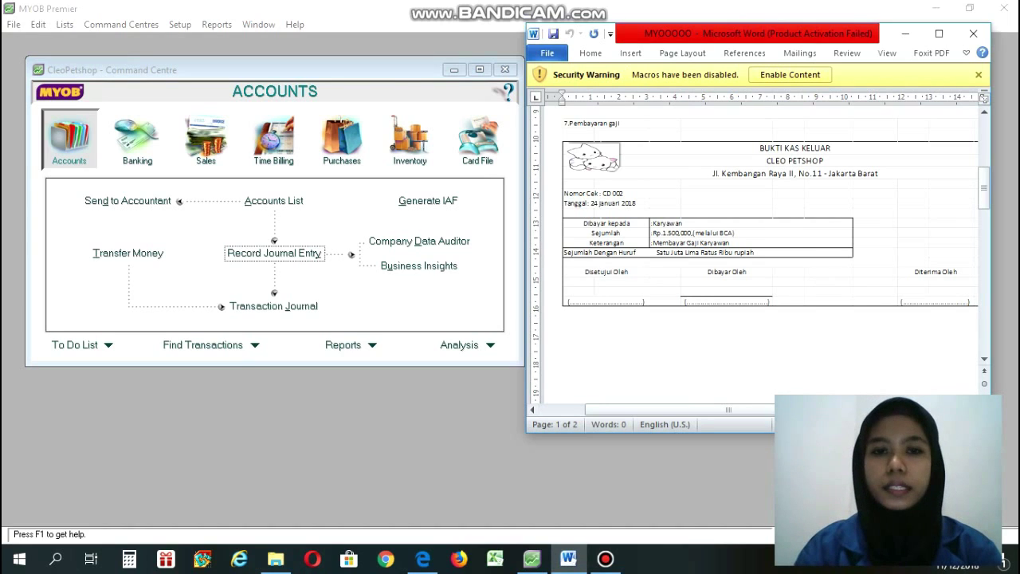
Start a new general journal entry numbered CD002.
click(468, 346)
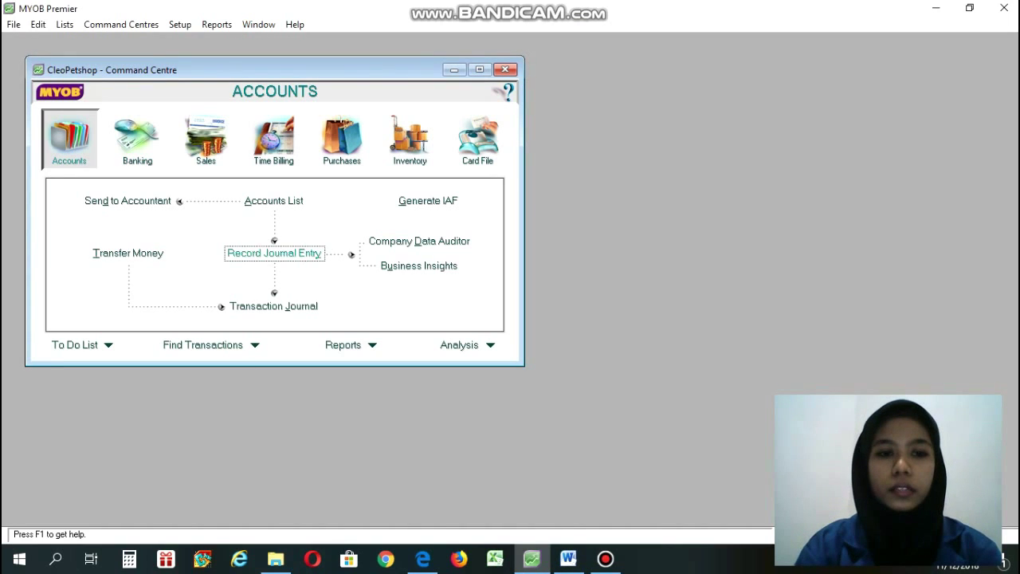
click(275, 252)
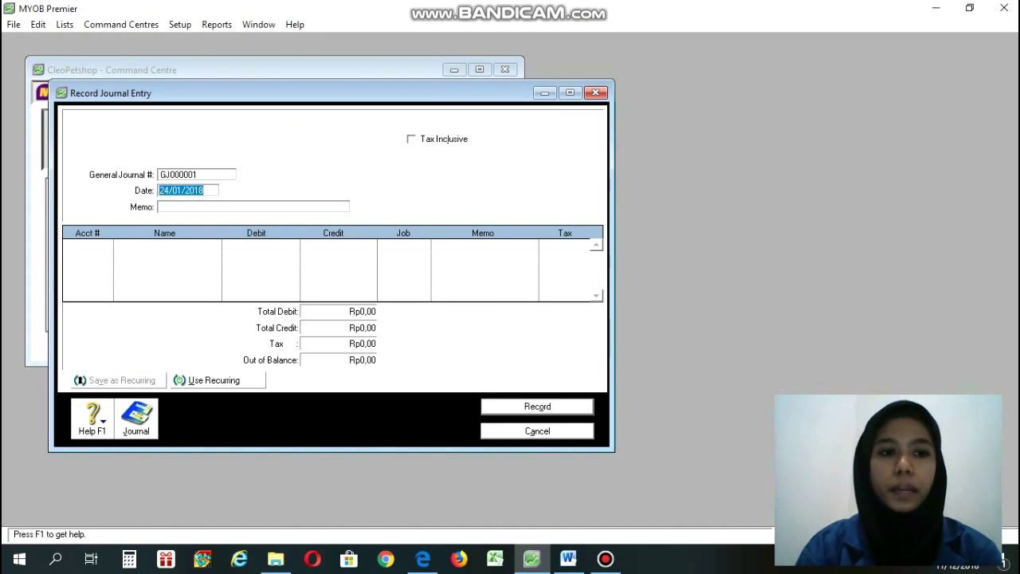
click(196, 175)
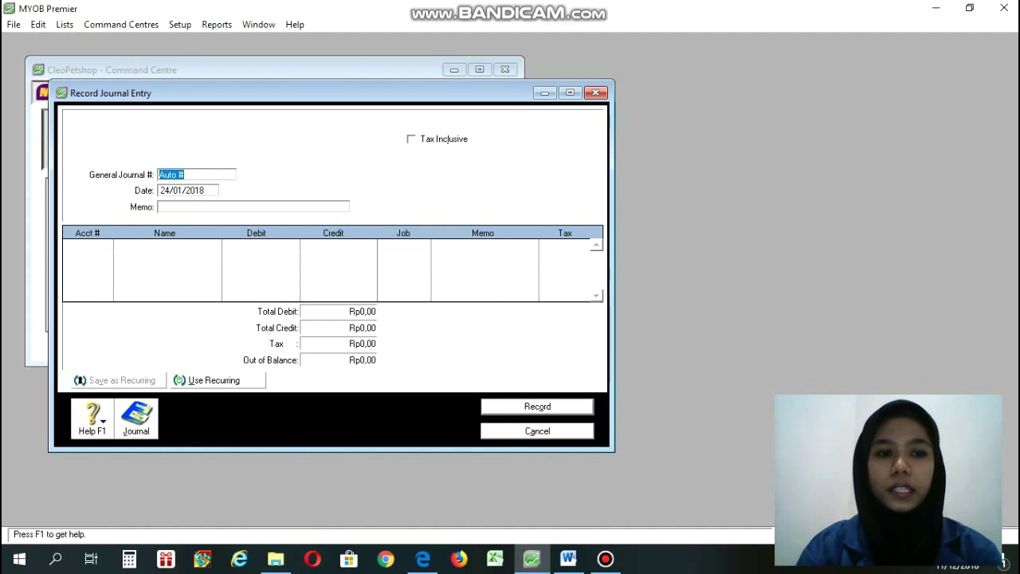
click(569, 559)
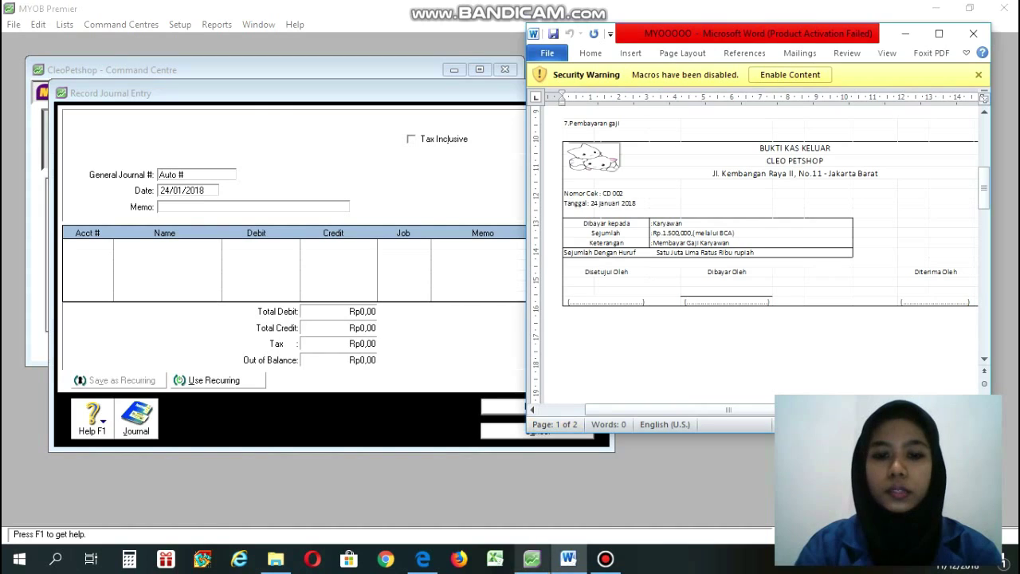
click(532, 559)
text(CD)
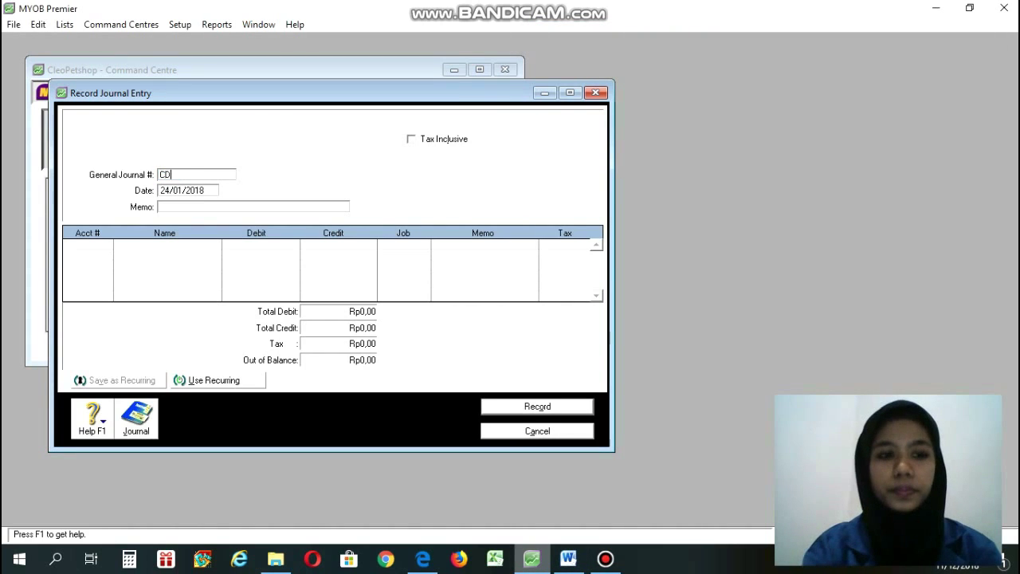
text(002)
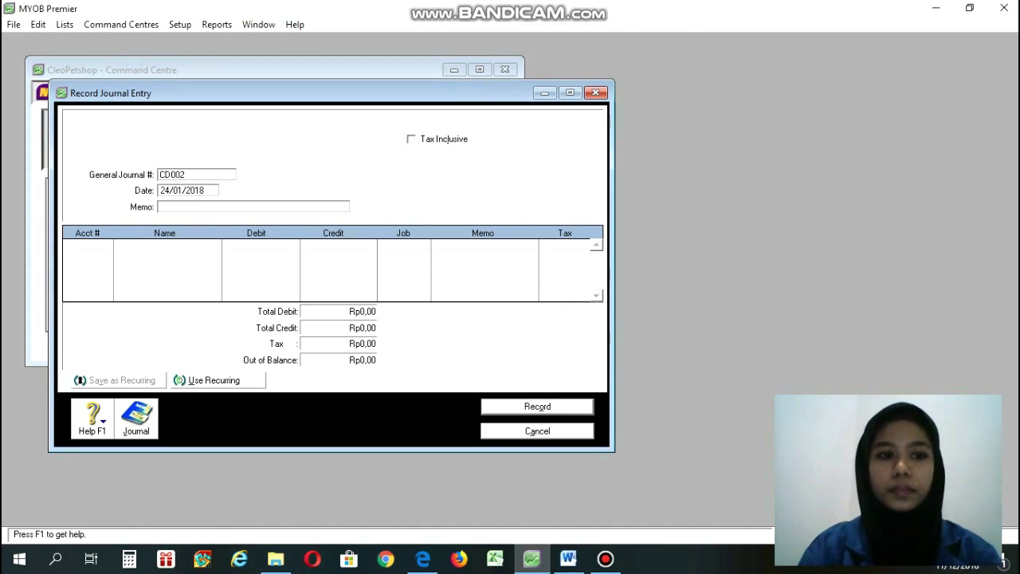
key(Tab)
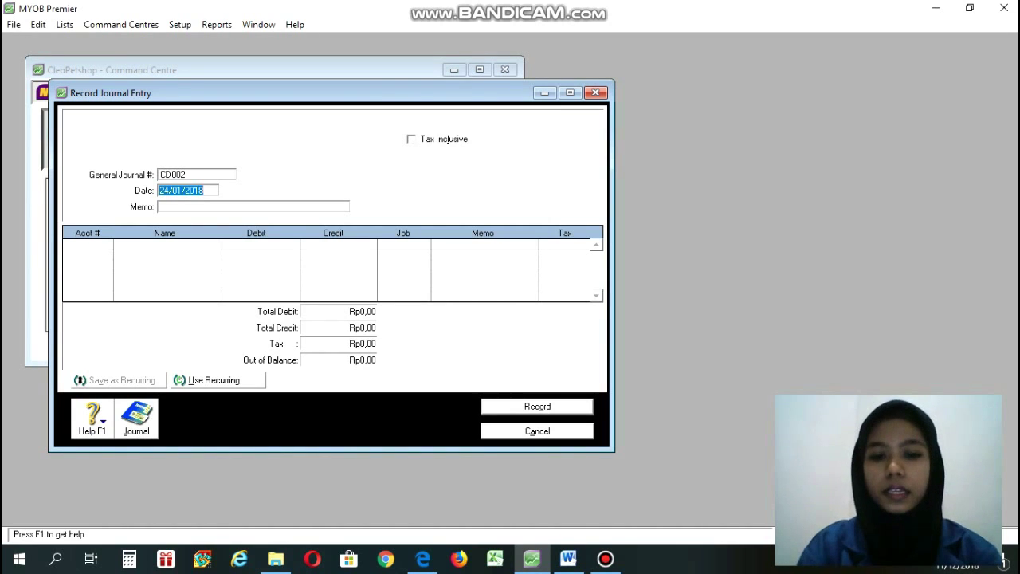
Date the journal entry 24/01/2018, matching the salary payment voucher.
click(568, 559)
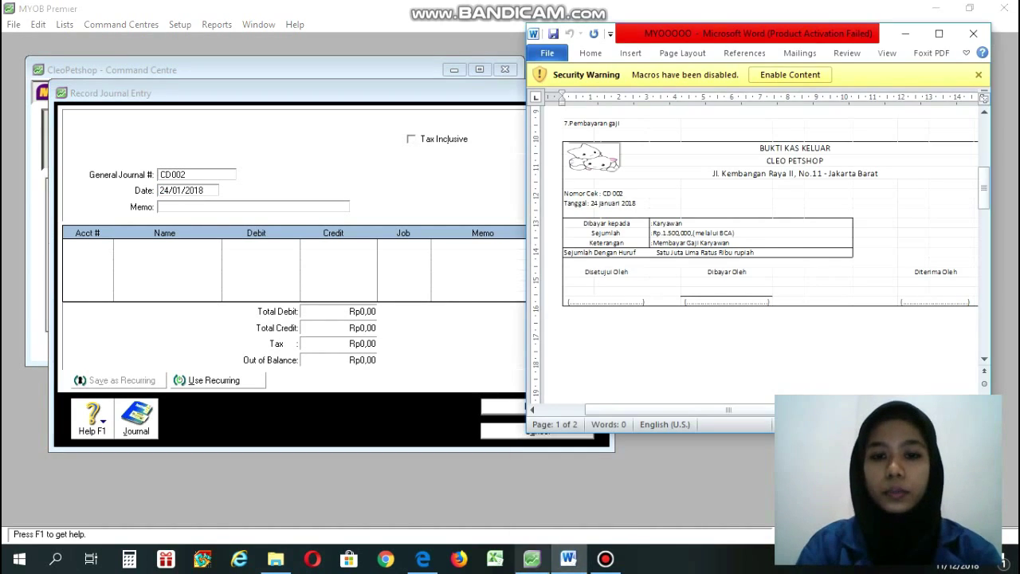
click(569, 558)
text(24)
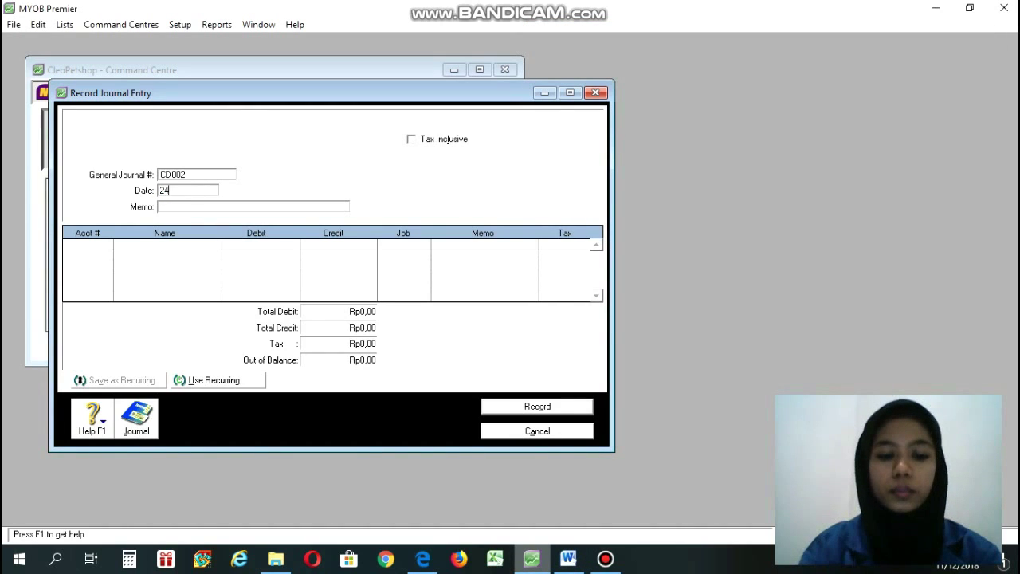
text(/01)
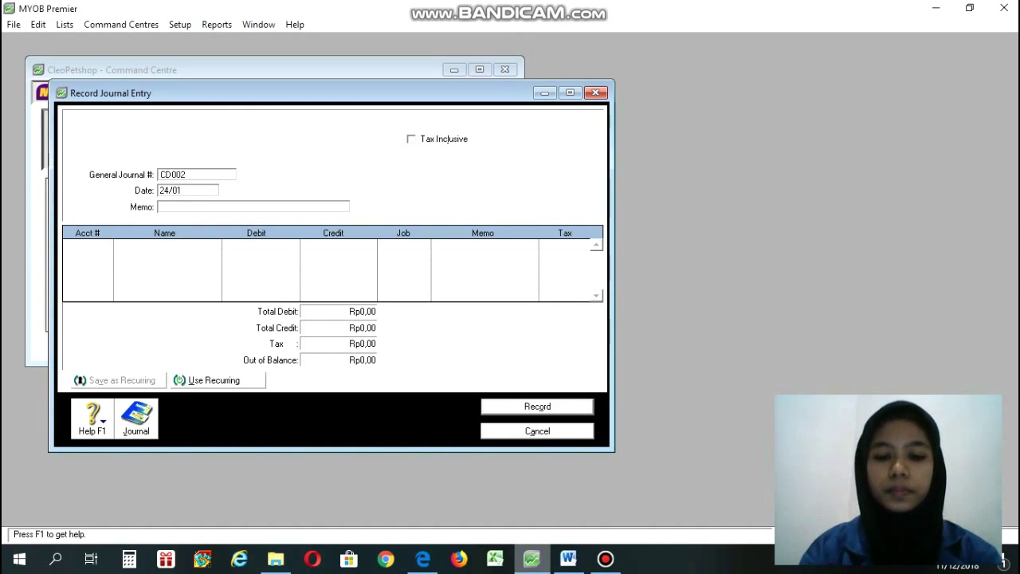
text(/20)
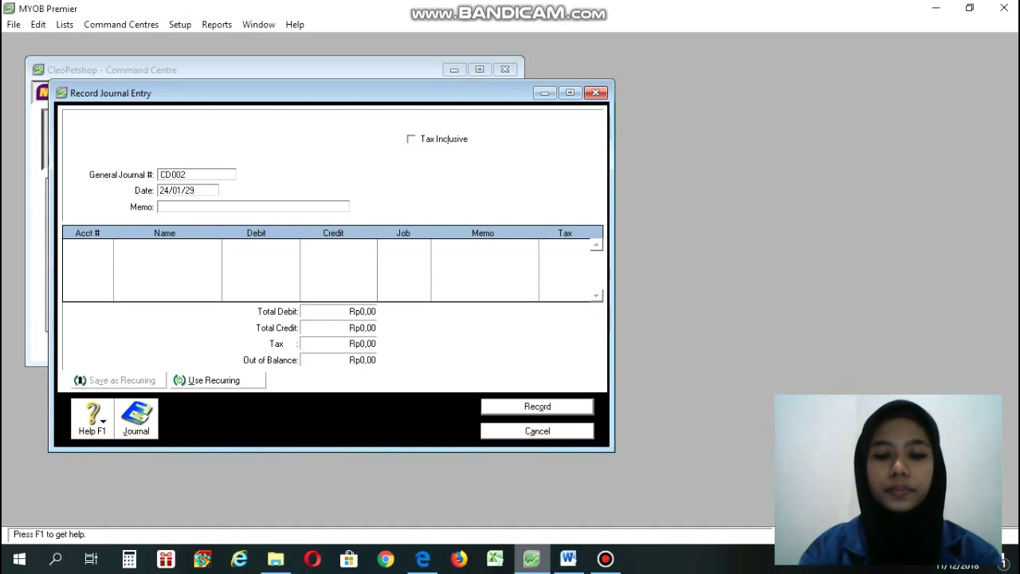
text(18)
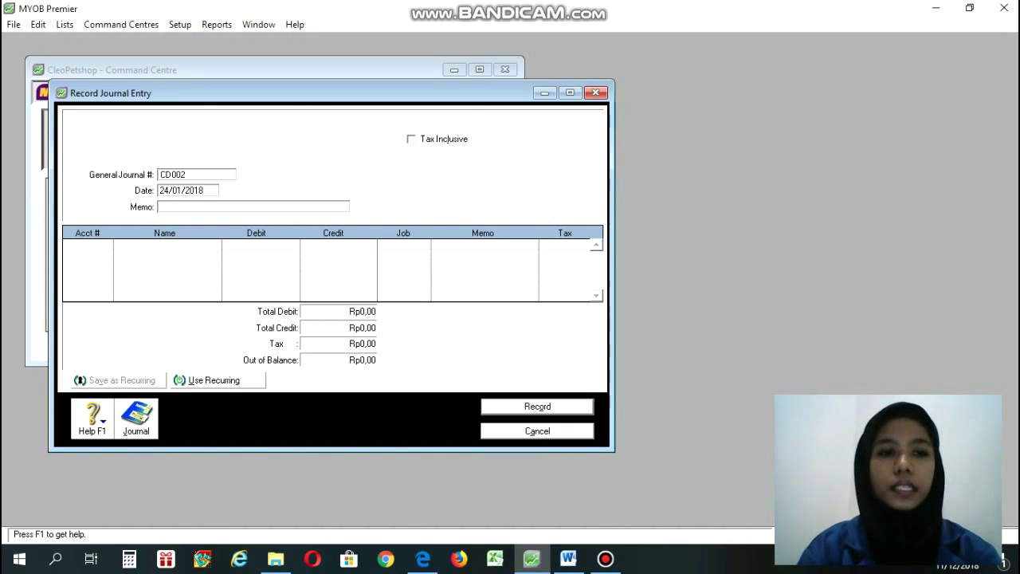
key(Tab)
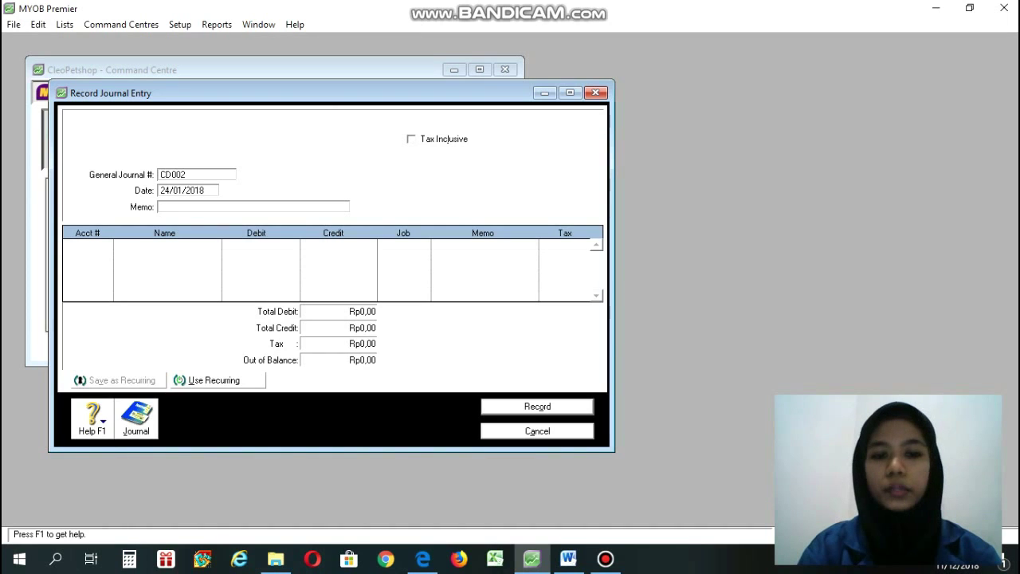
click(568, 558)
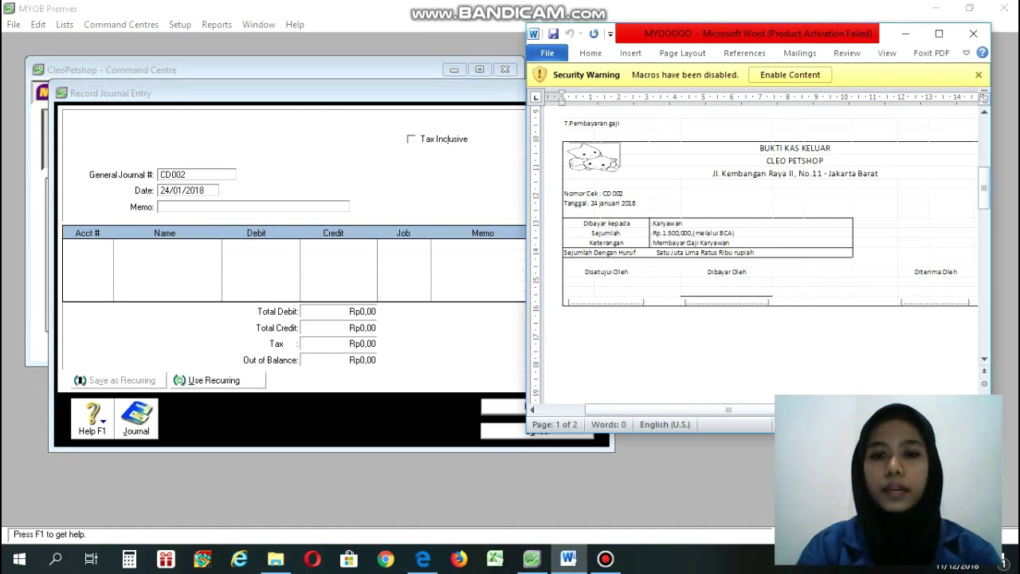
click(532, 558)
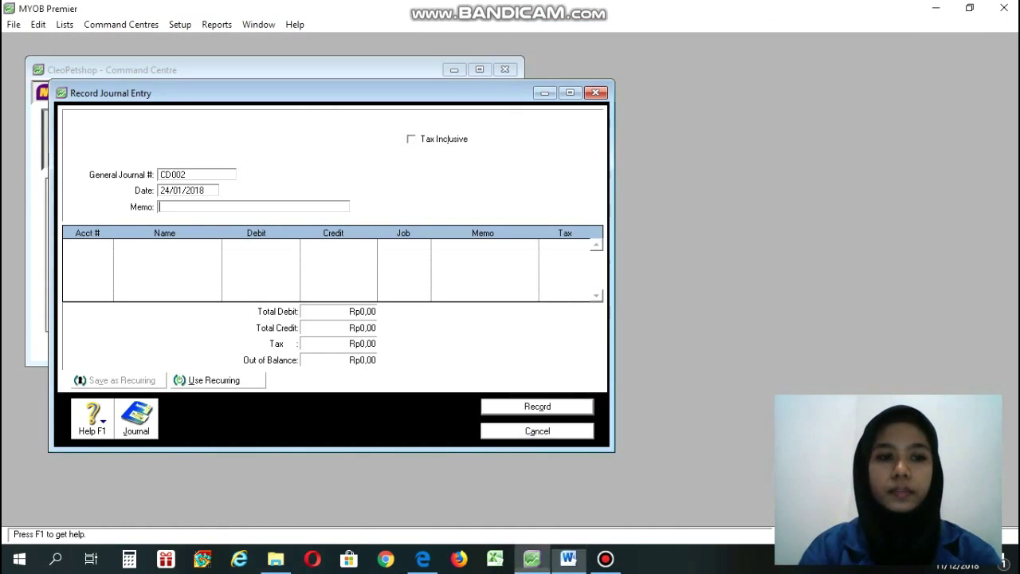
Enter memo 'Membayar Gaji Karyawan' and debit 6-7000 Biaya Gaji Karyawan 1.500.000.
text(Memba)
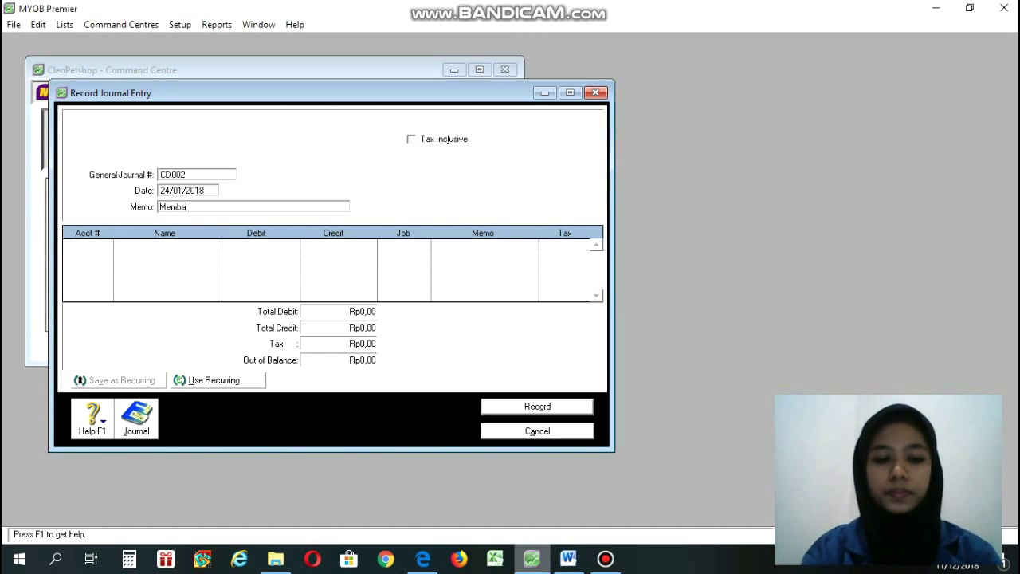
text(yar Gaji)
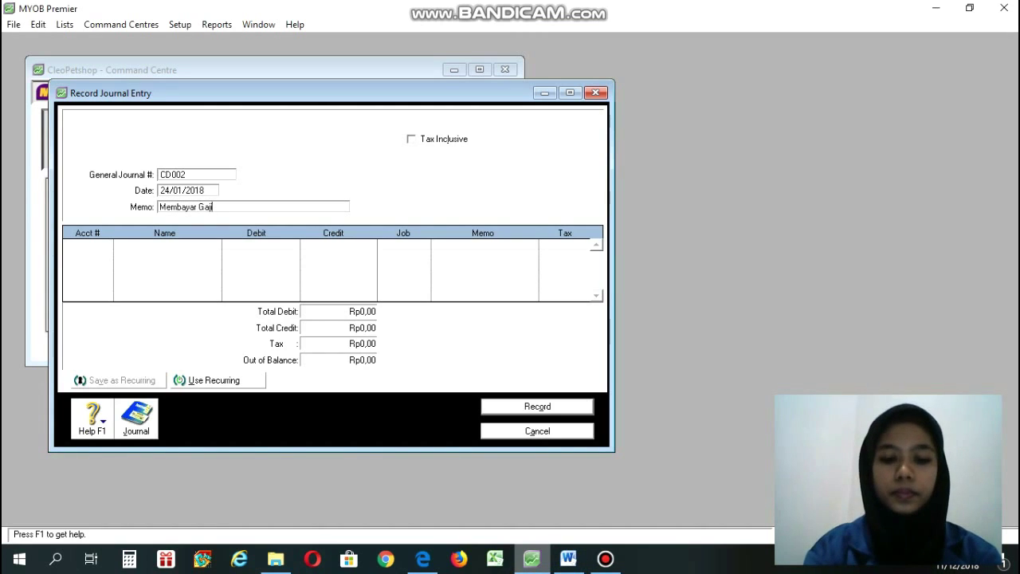
text( Karyawa)
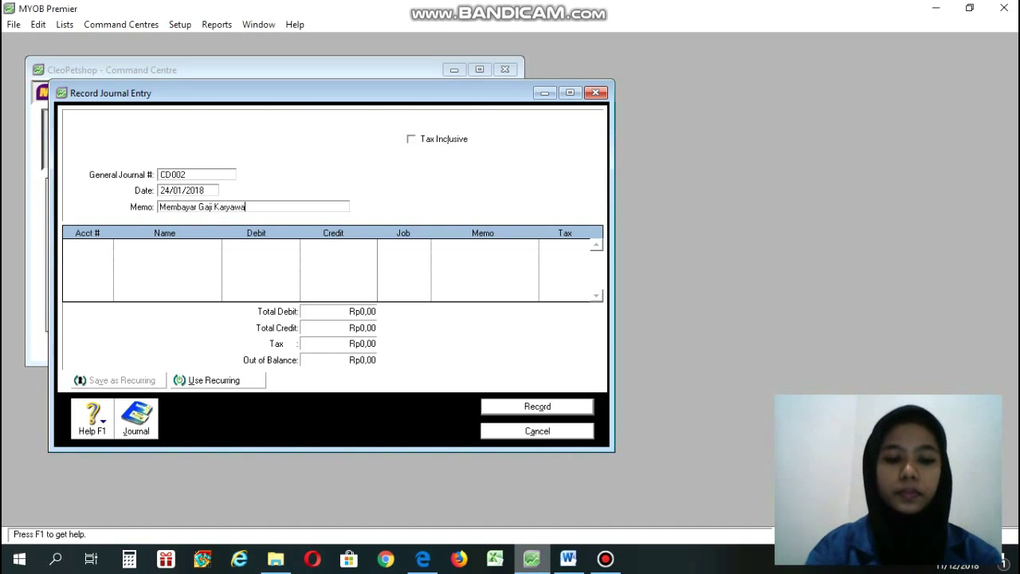
text(n)
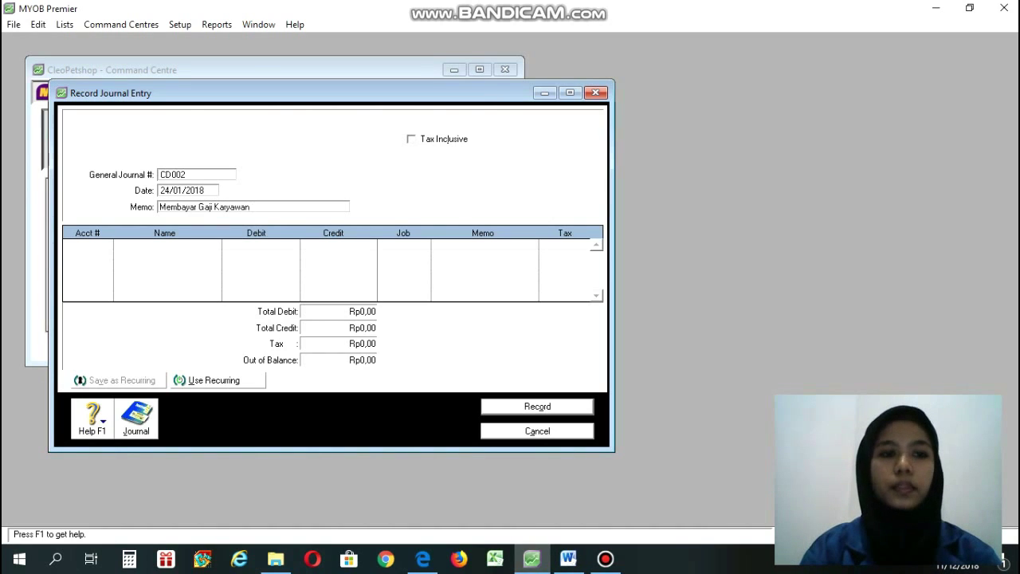
key(Tab)
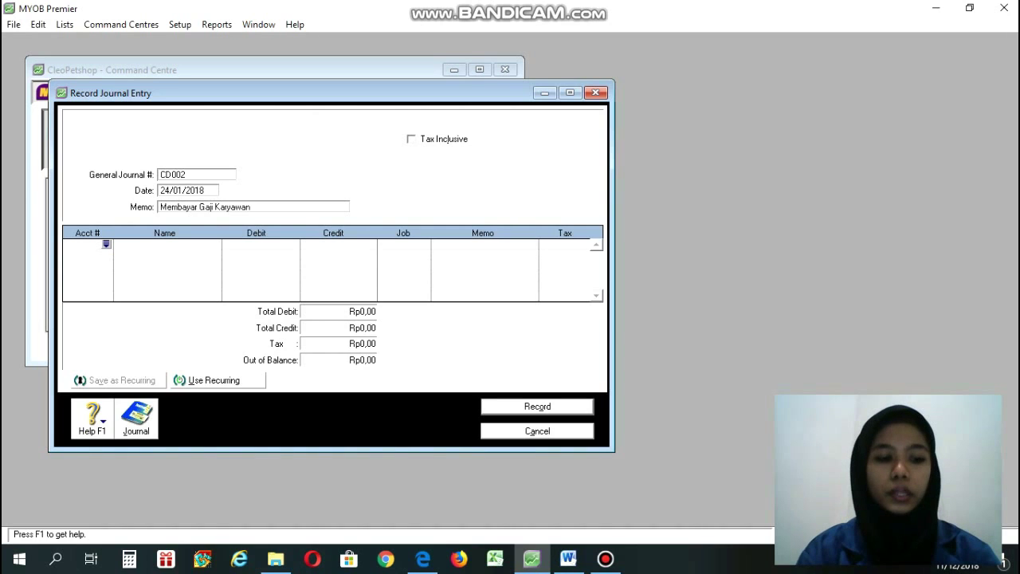
key(Return)
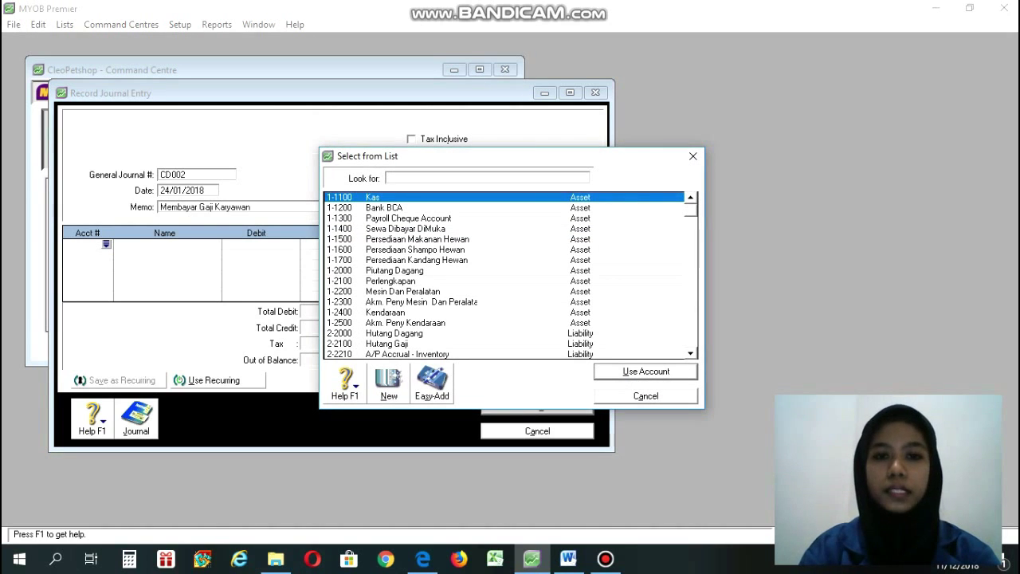
drag(690, 209, 691, 341)
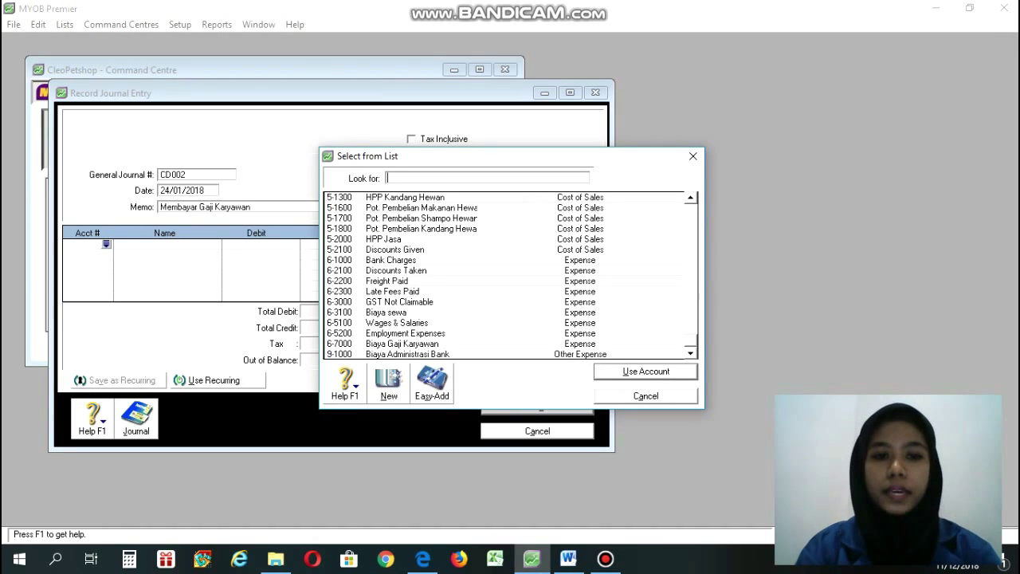
text(6-7000)
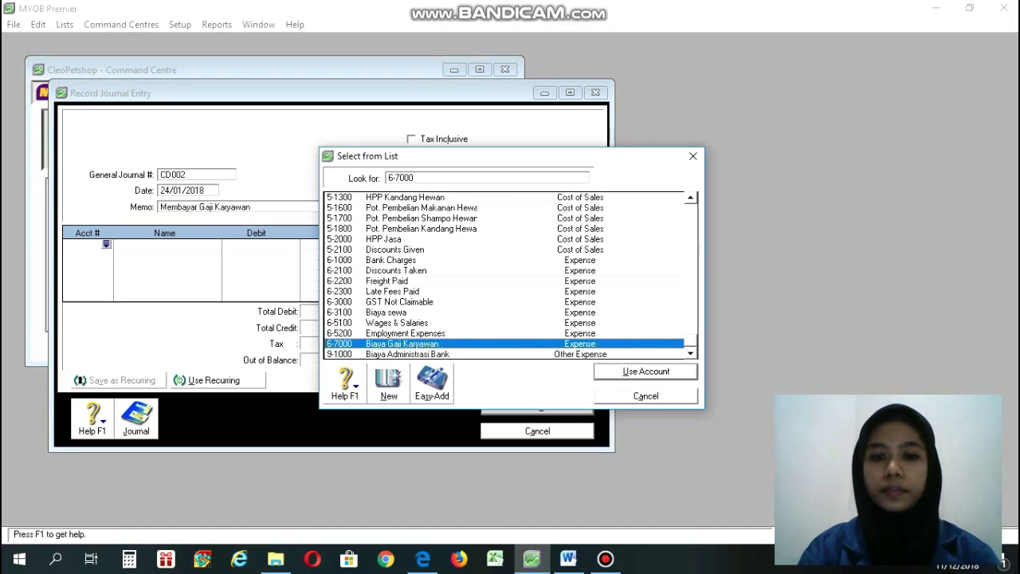
key(Return)
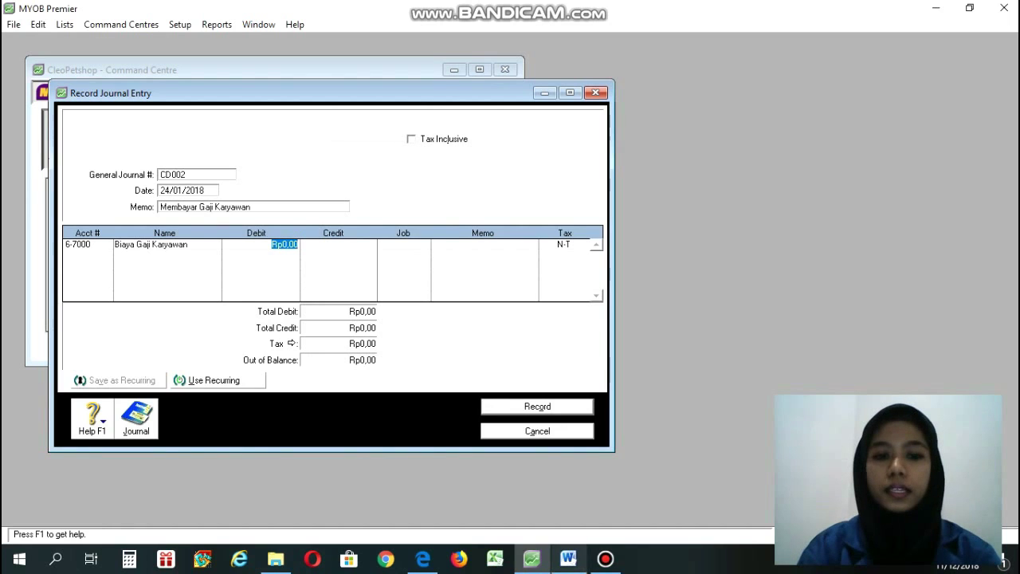
click(568, 559)
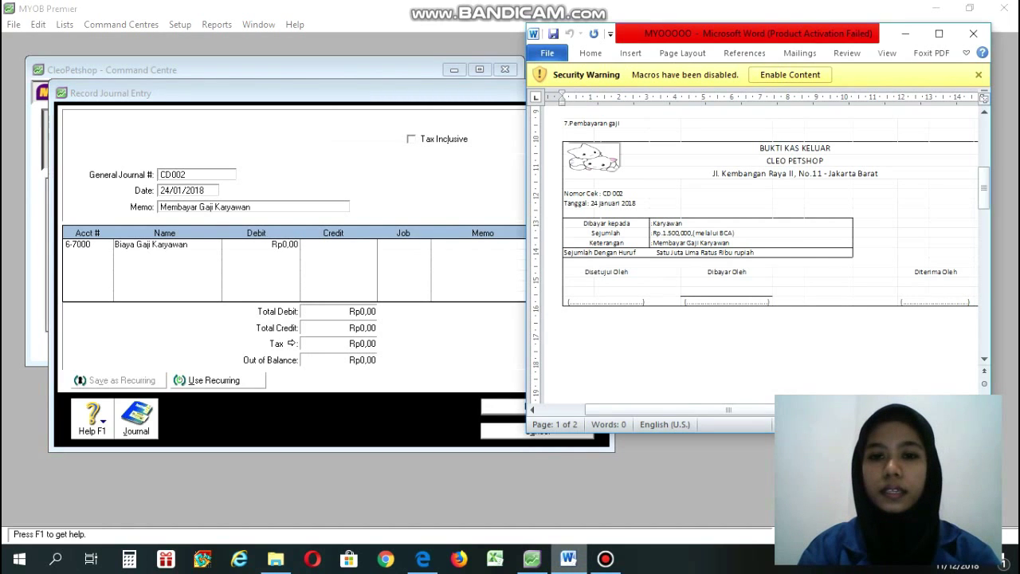
click(532, 559)
text(1)
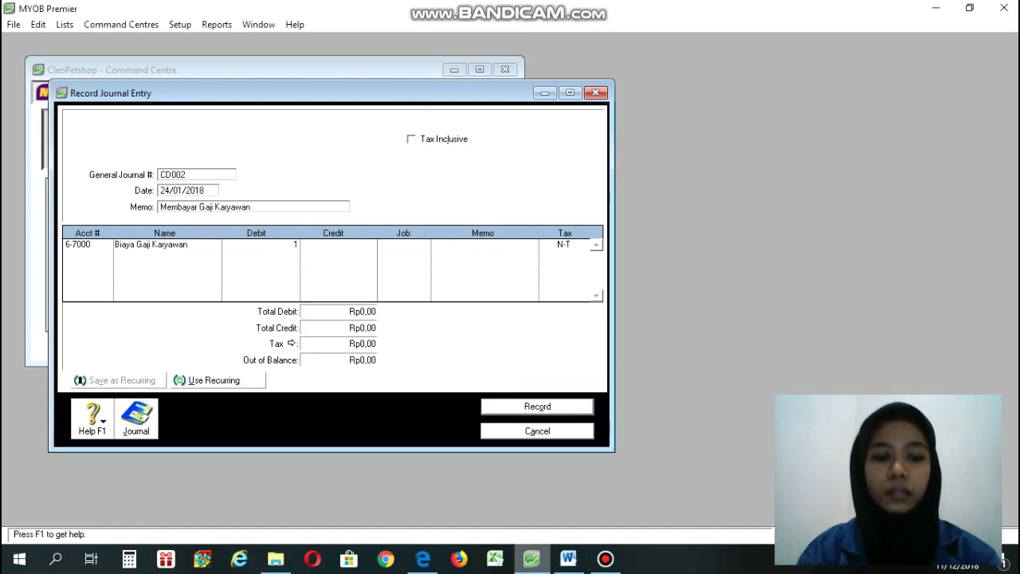
text(.500.0)
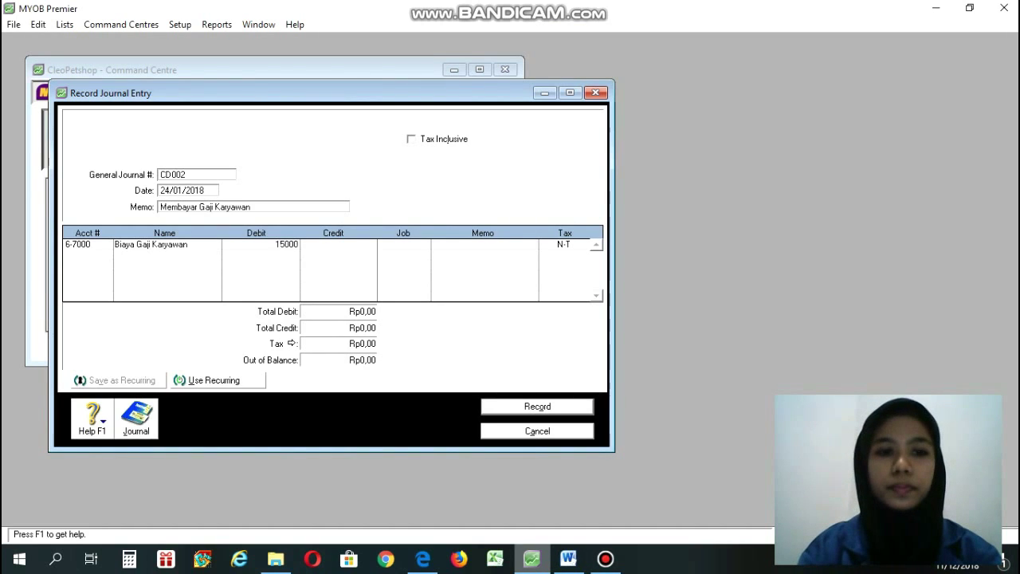
text(00)
key(Tab)
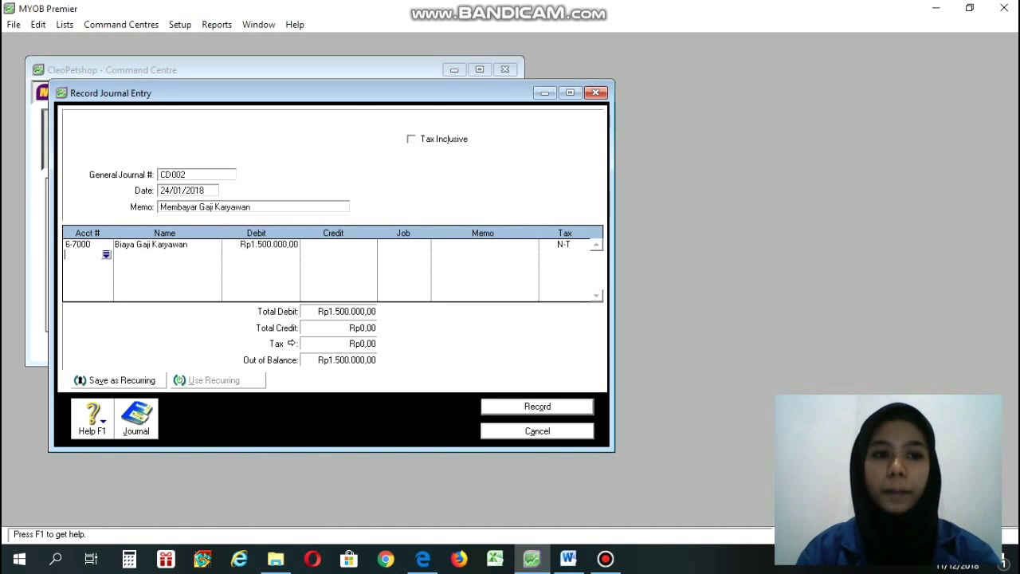
Credit 1-1200 Bank BCA with the balancing Rp1.500.000,00.
key(Return)
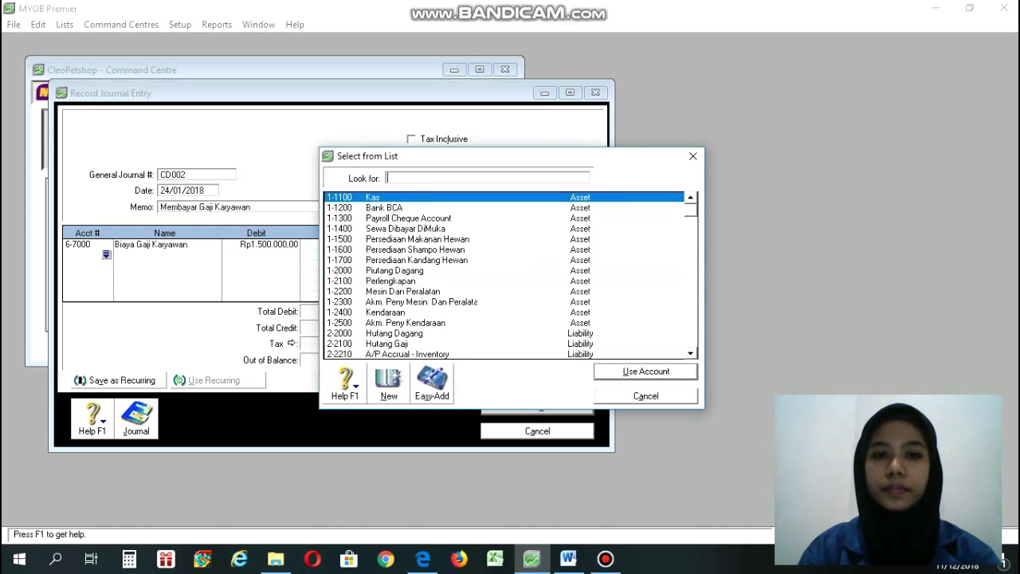
text(1-1200)
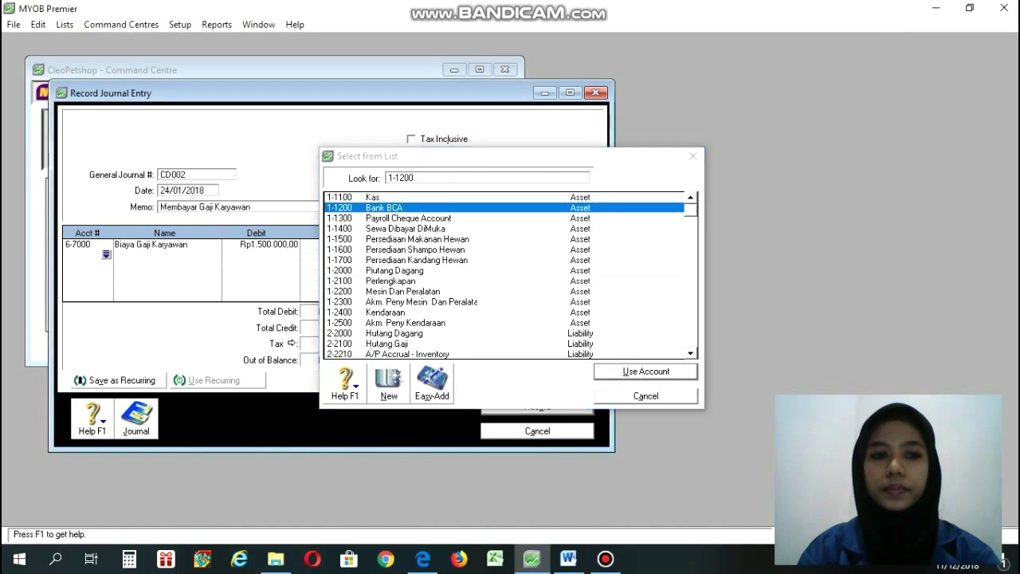
key(Return)
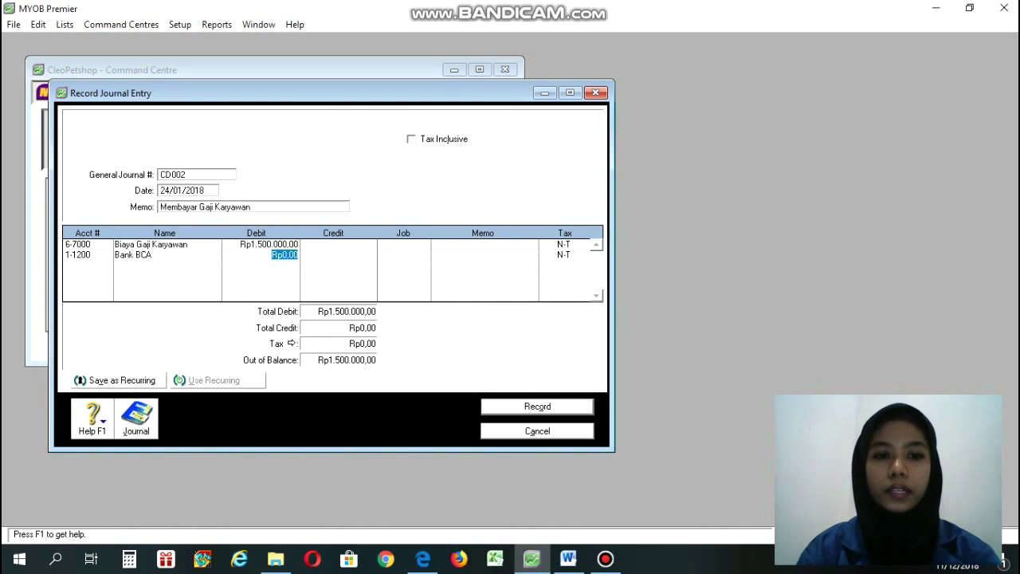
key(Tab)
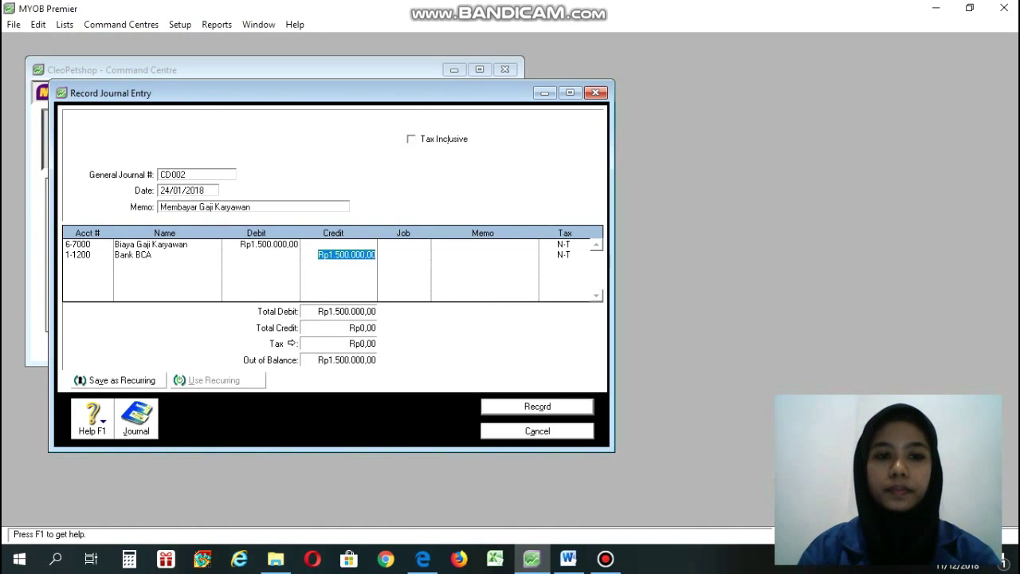
click(329, 254)
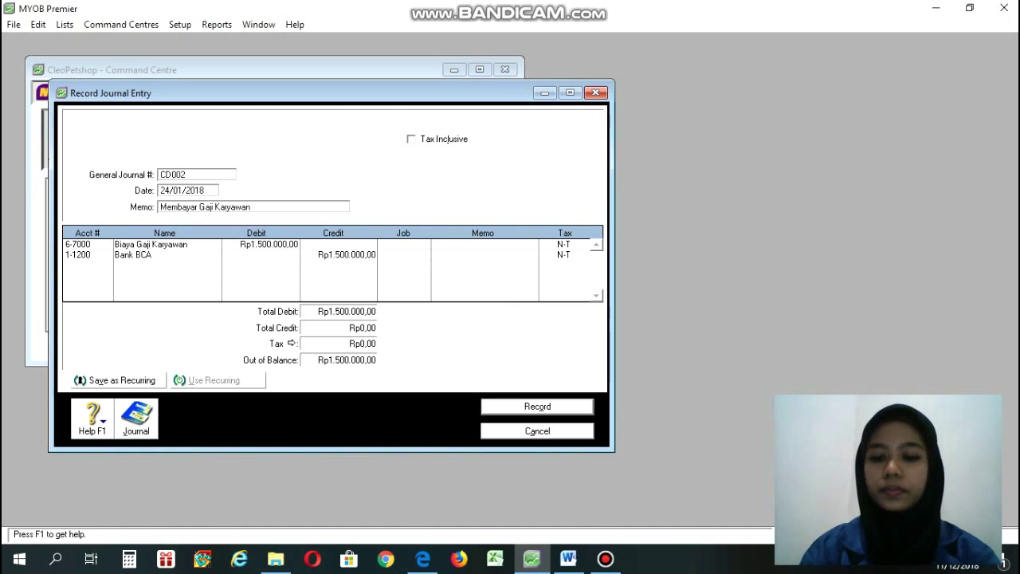
key(Return)
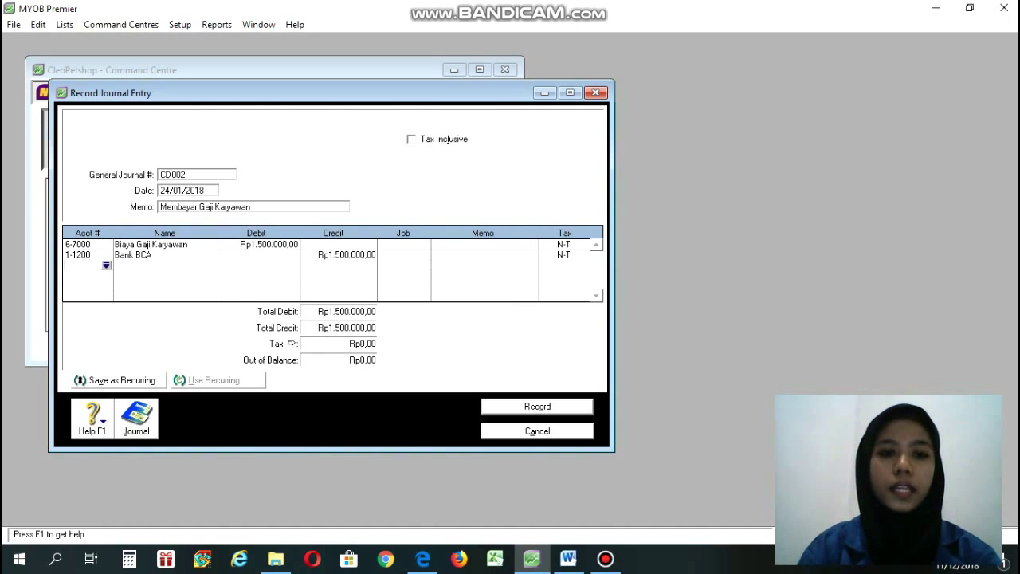
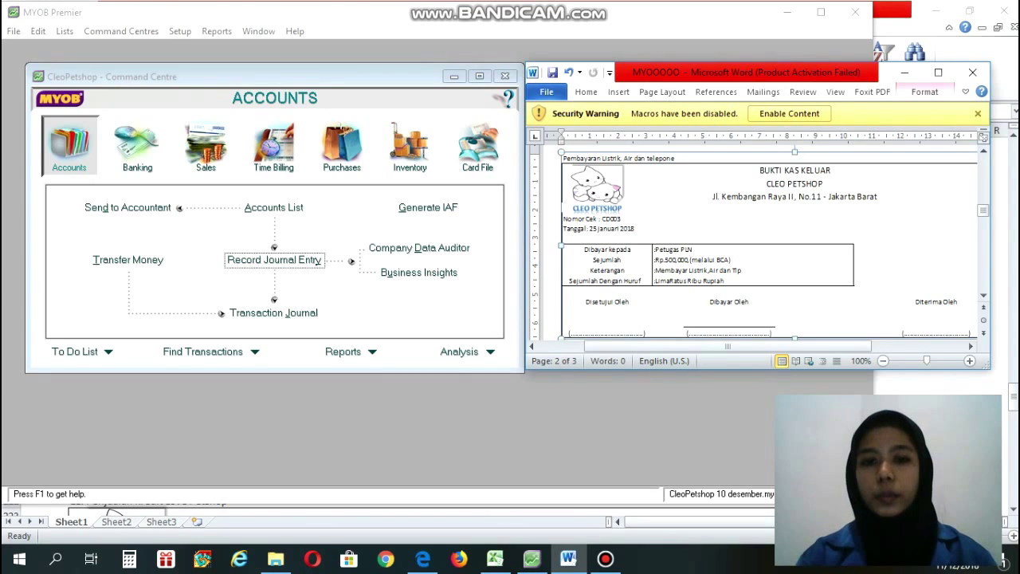
Start a new general journal entry numbered CD003, dated 25/01/2018.
key(alt+Tab)
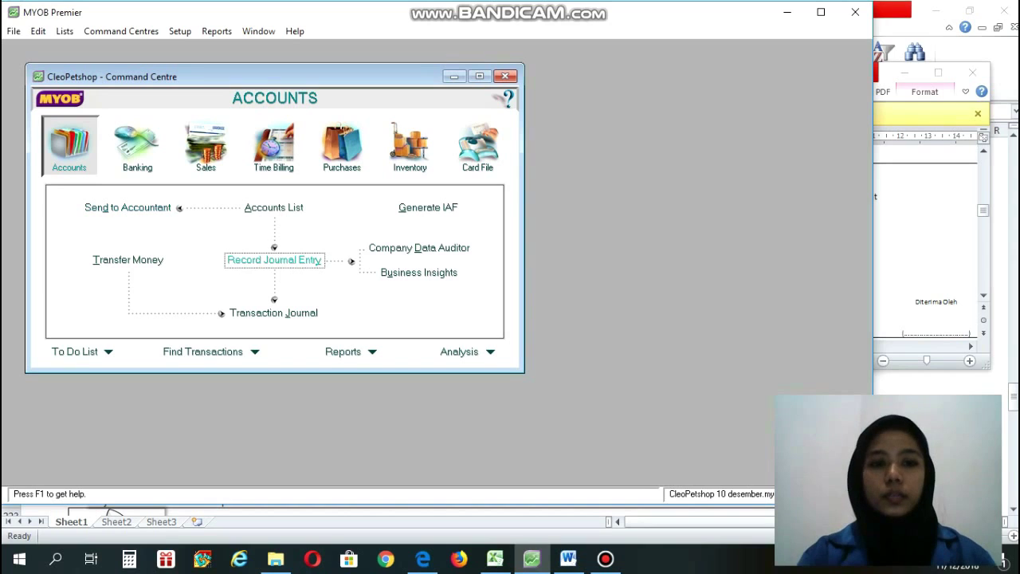
click(274, 260)
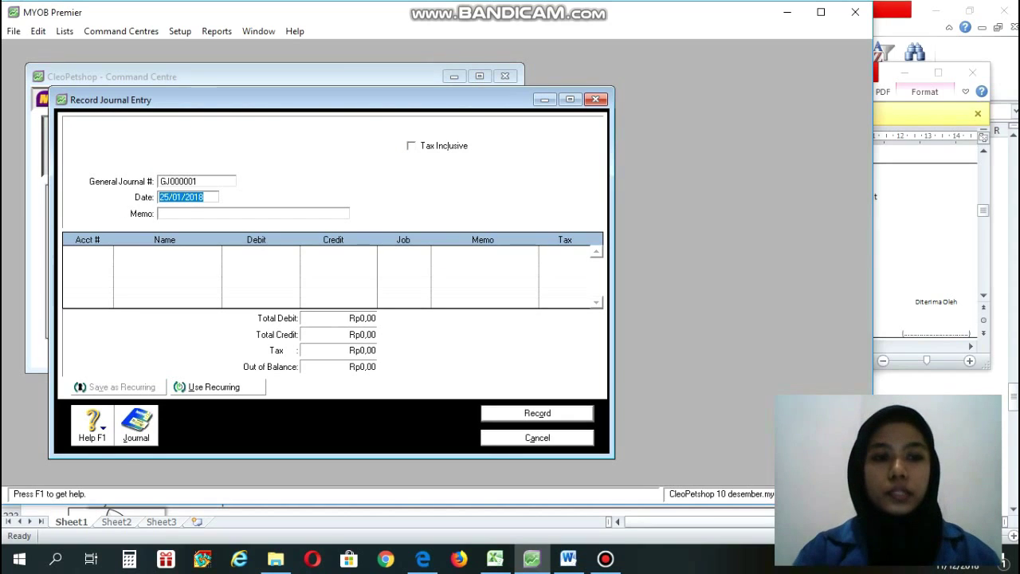
click(191, 182)
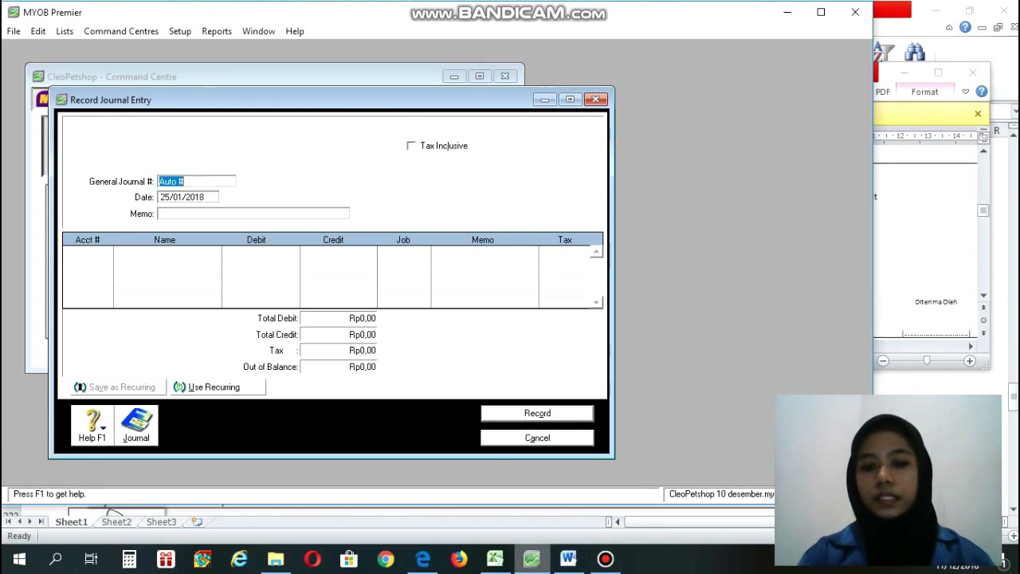
click(567, 559)
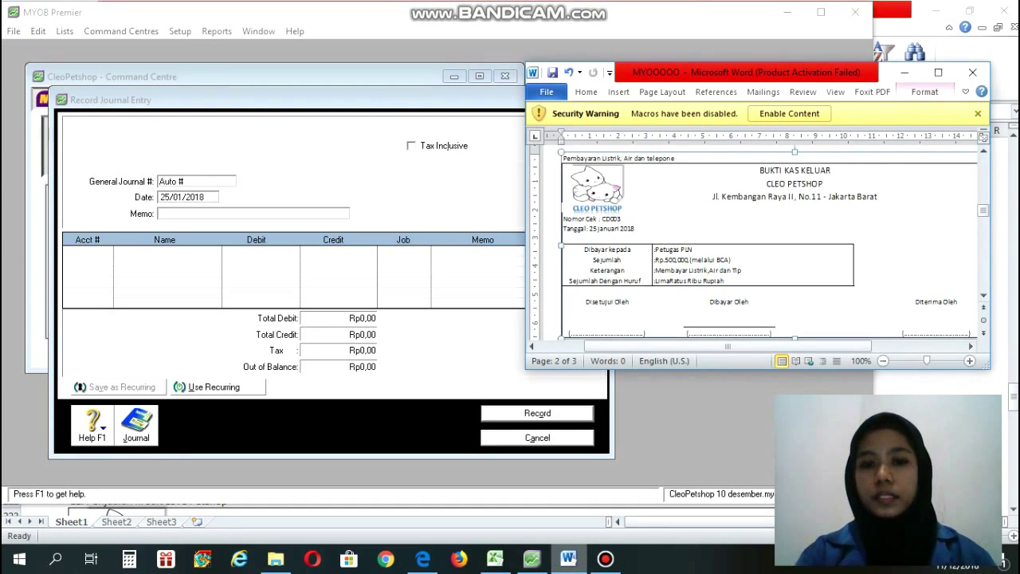
click(531, 558)
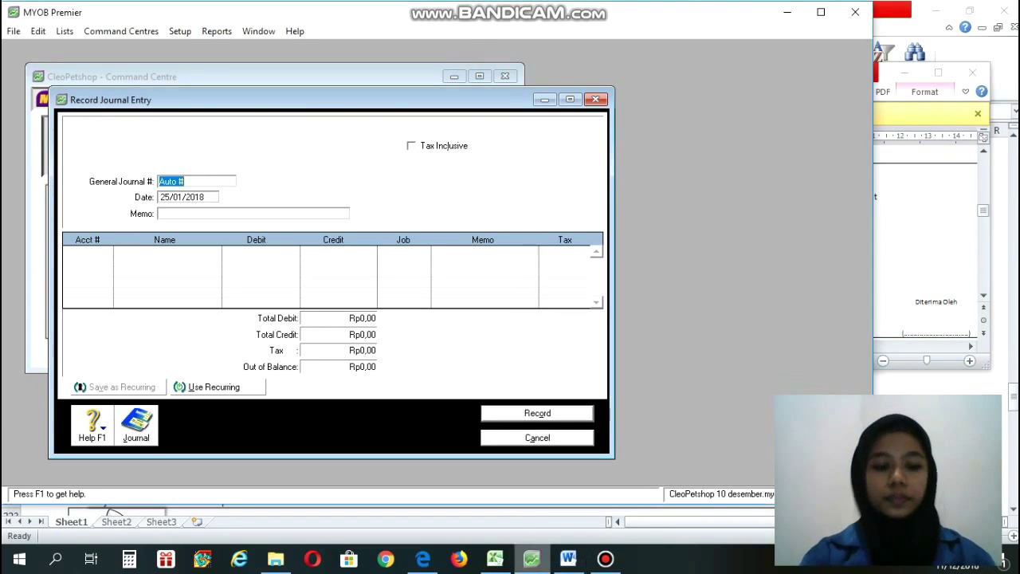
text(CD003)
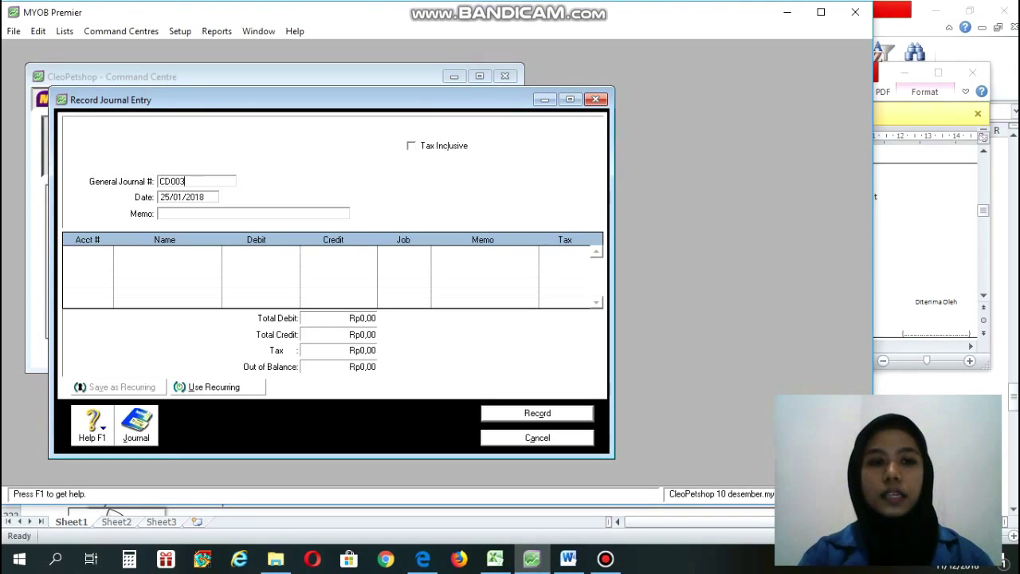
key(Tab)
text(25)
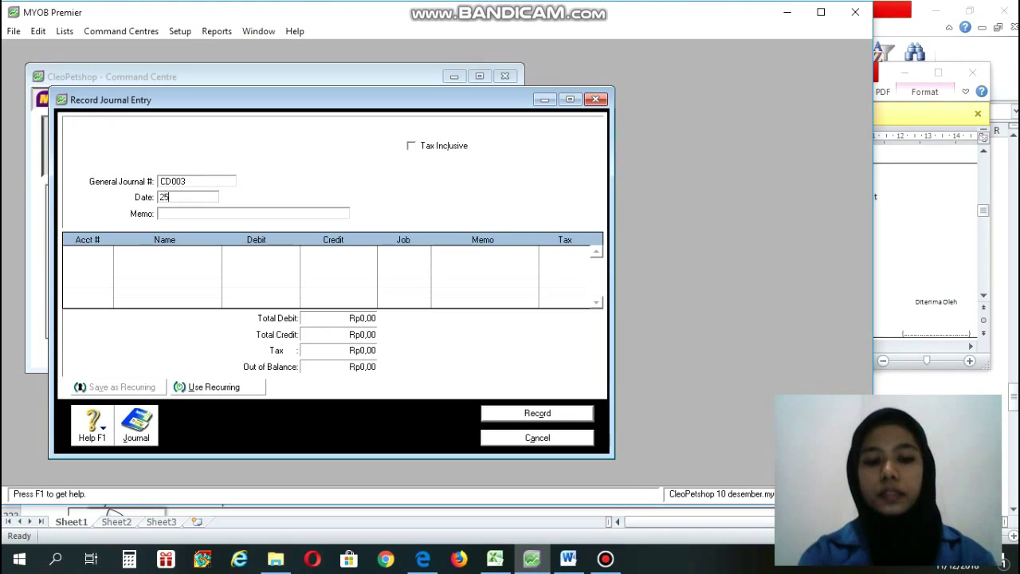
text(/01/2018)
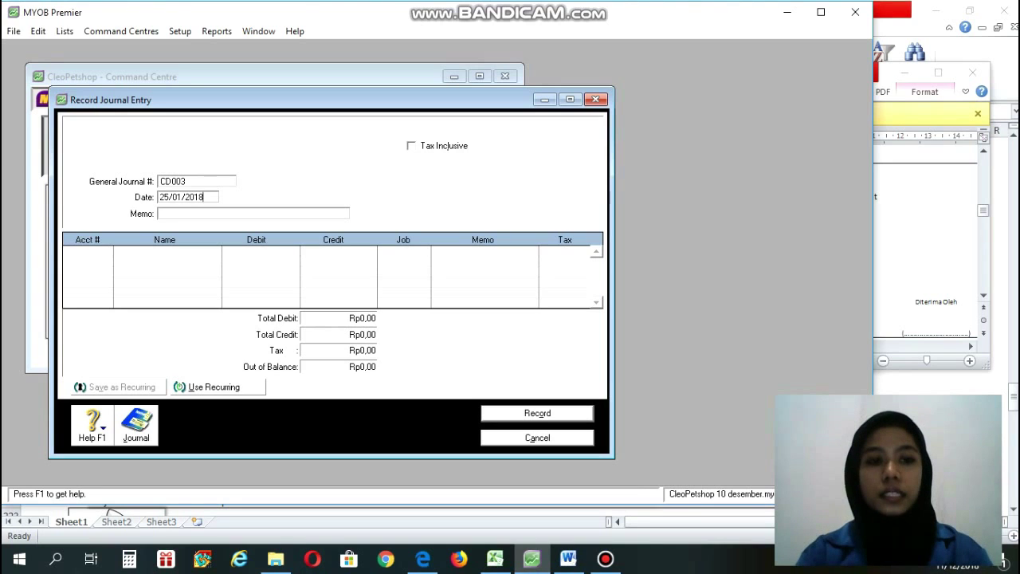
key(Tab)
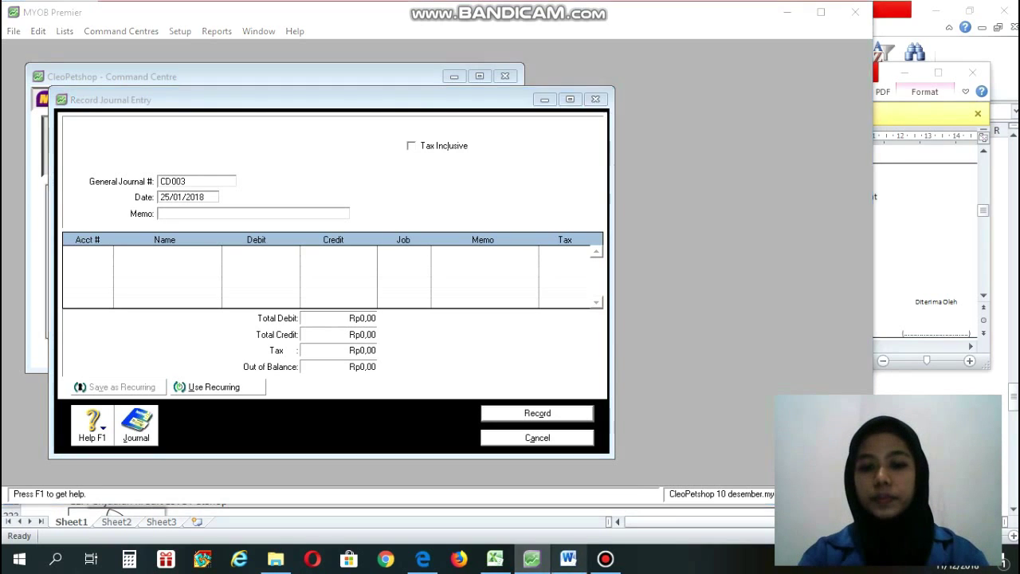
Enter the memo 'Membayar Listrik, Air dan Tlpon' from the cash voucher.
click(569, 558)
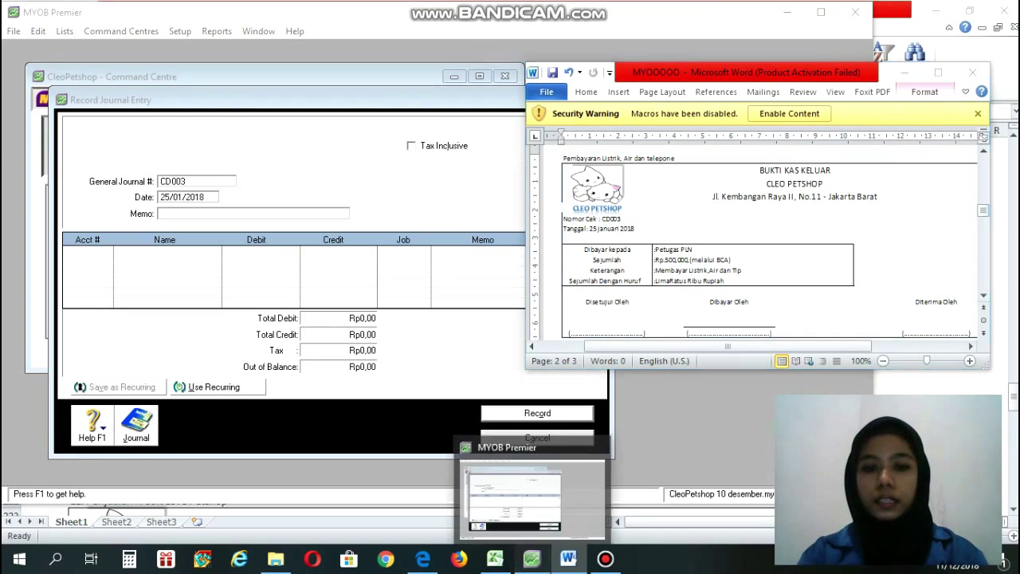
click(532, 558)
text(Mem)
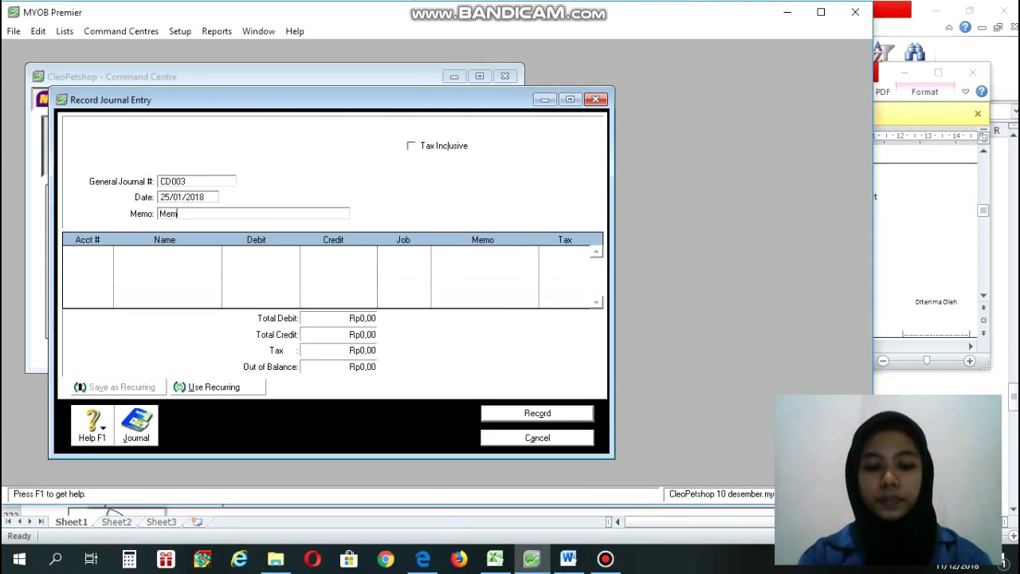
text(bayar L)
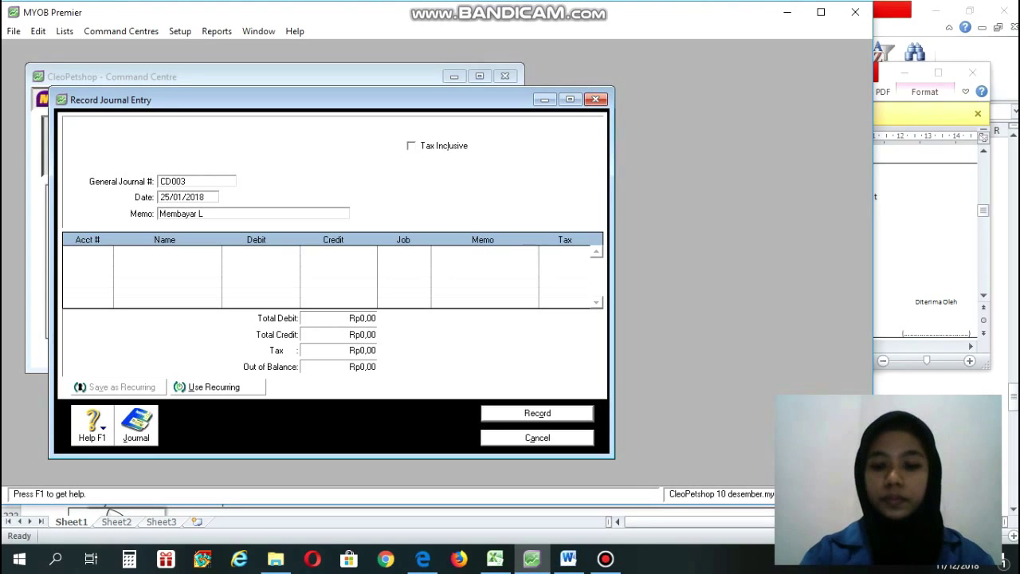
text(istrik)
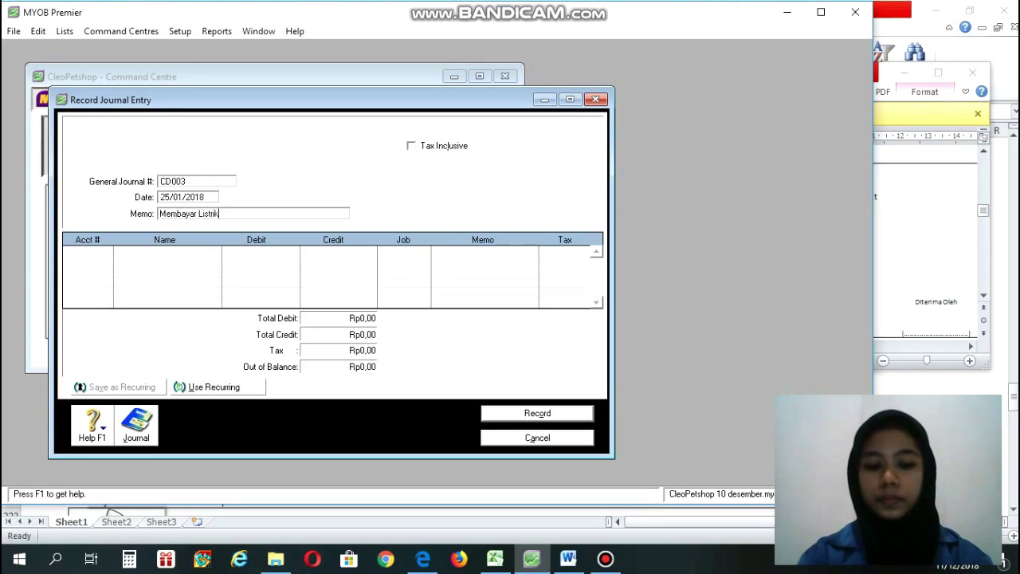
text( Ai)
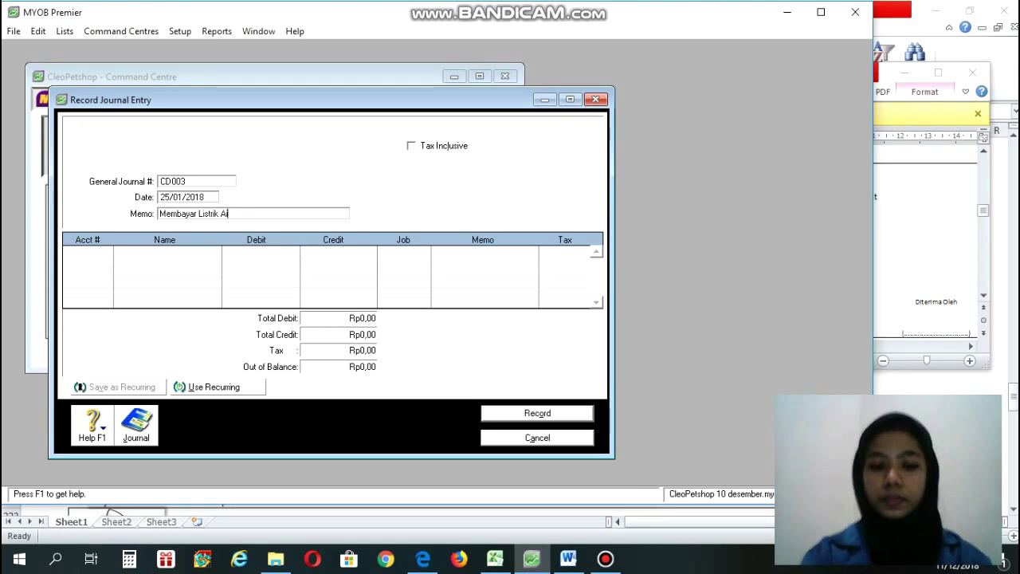
text(r)
key(BackSpace)
key(BackSpace)
key(BackSpace)
key(BackSpace)
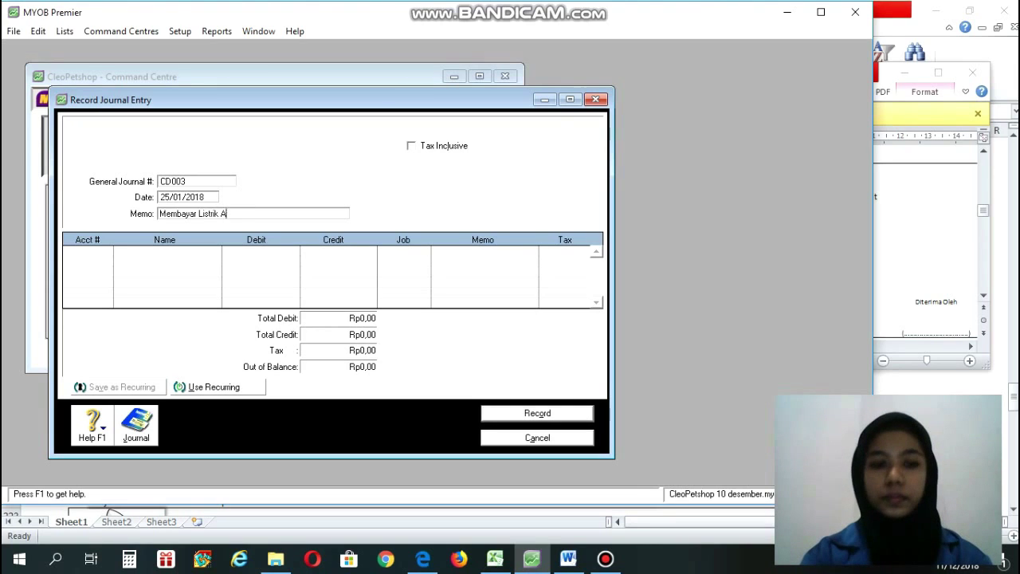
text(, Air d)
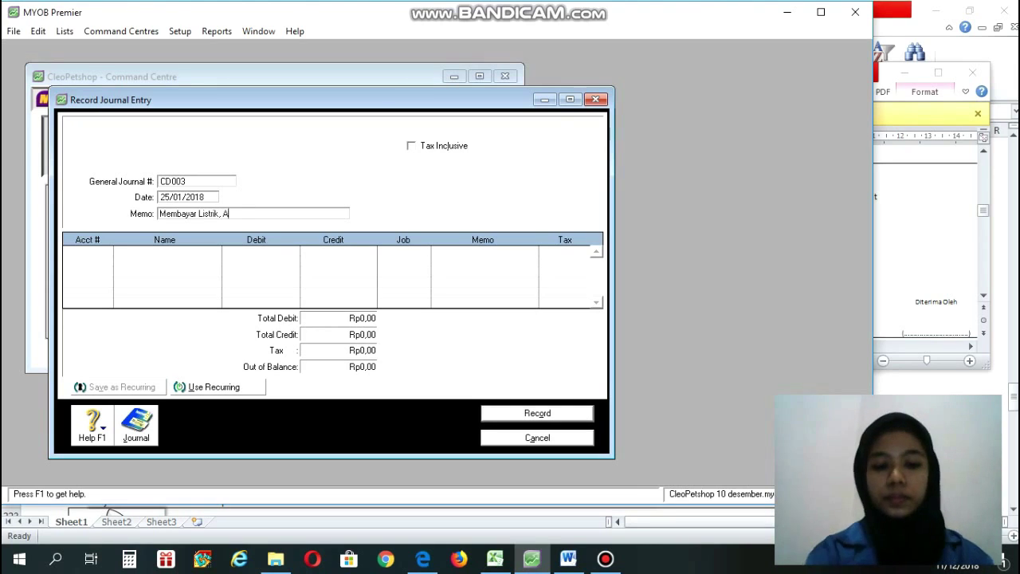
text(an)
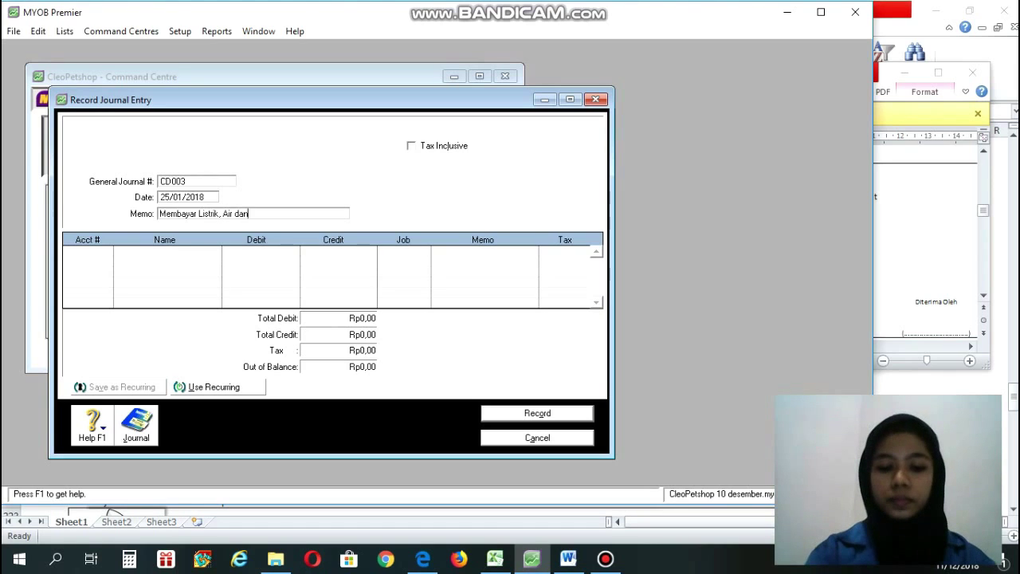
text( Tlpon)
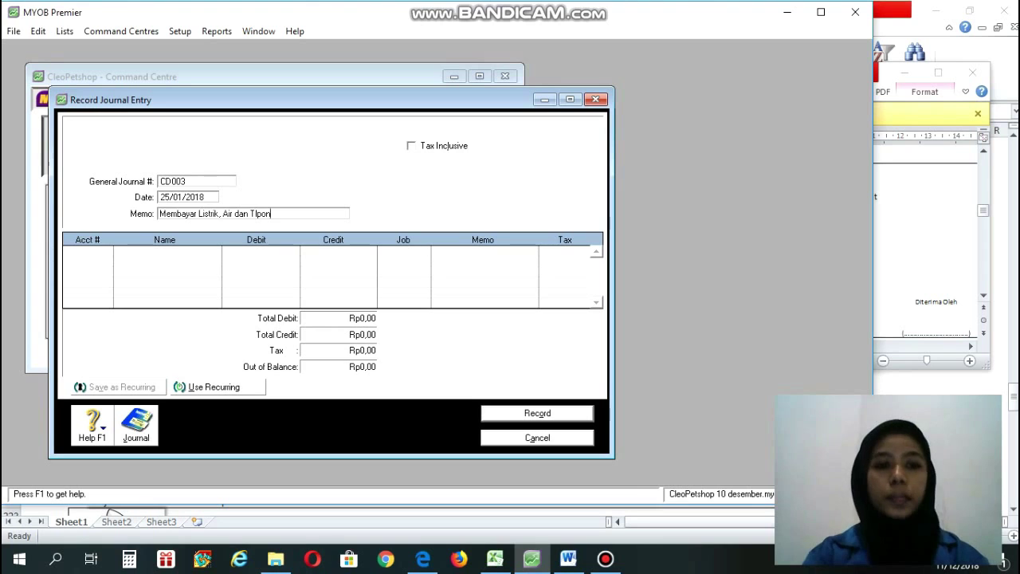
key(Tab)
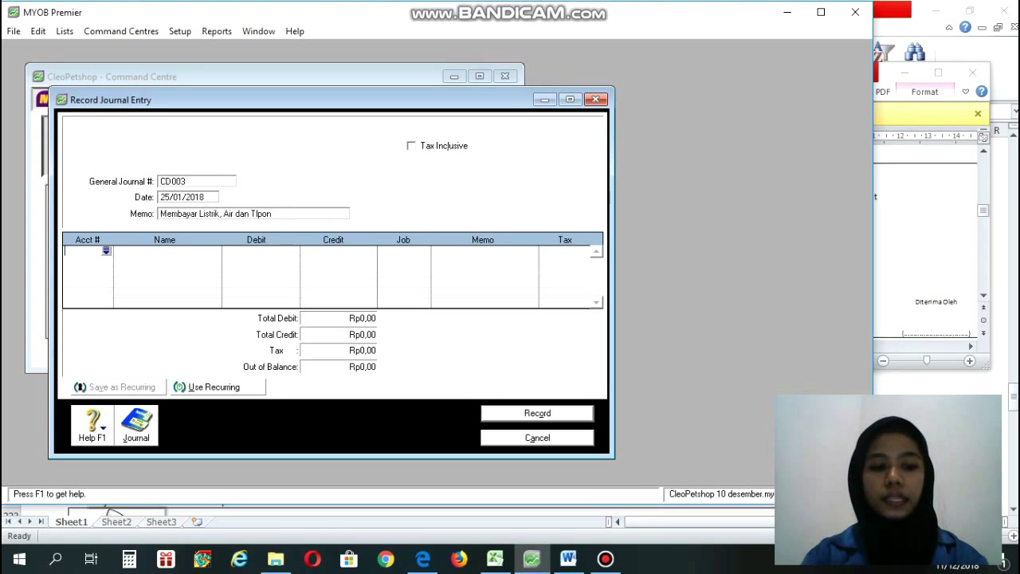
Debit account 6-8000 with 500.000 on the first journal line.
key(Tab)
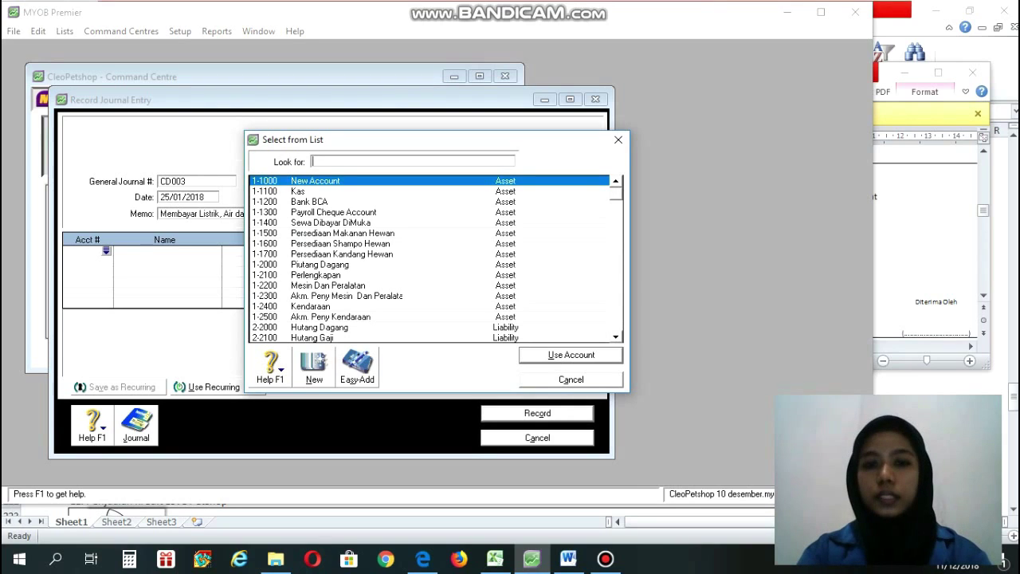
drag(615, 194, 615, 325)
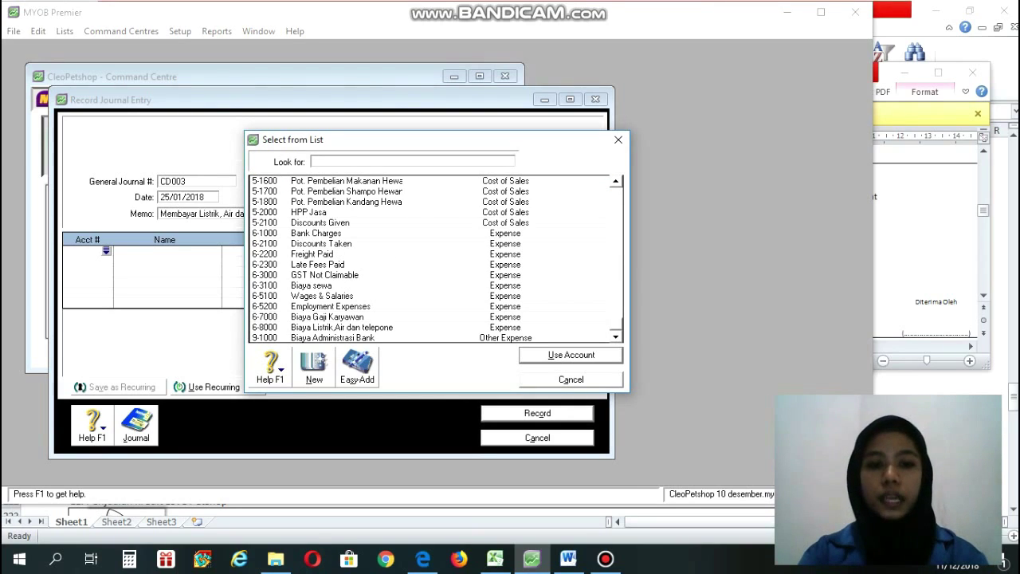
text(6-8000)
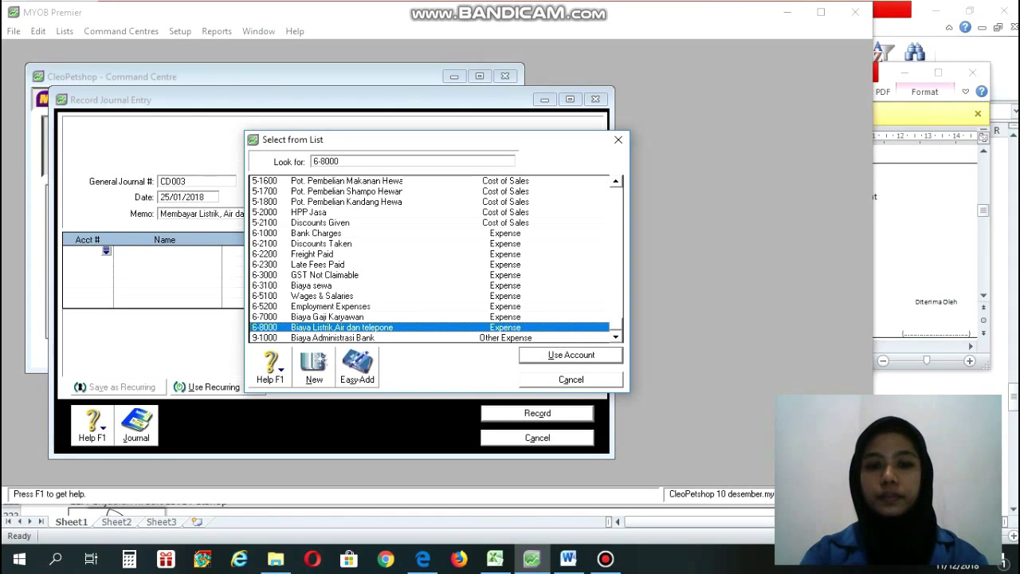
key(Return)
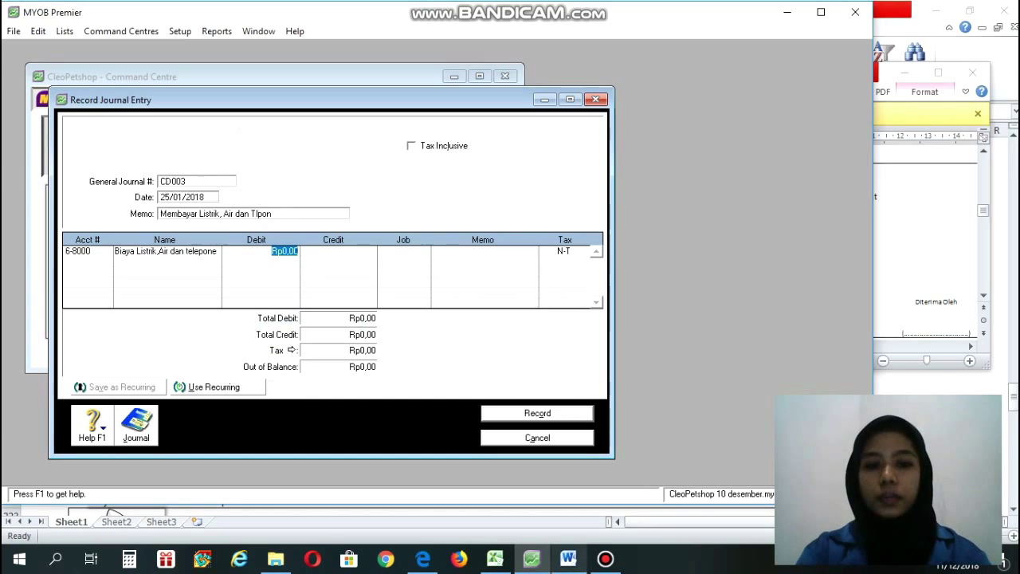
key(alt+Tab)
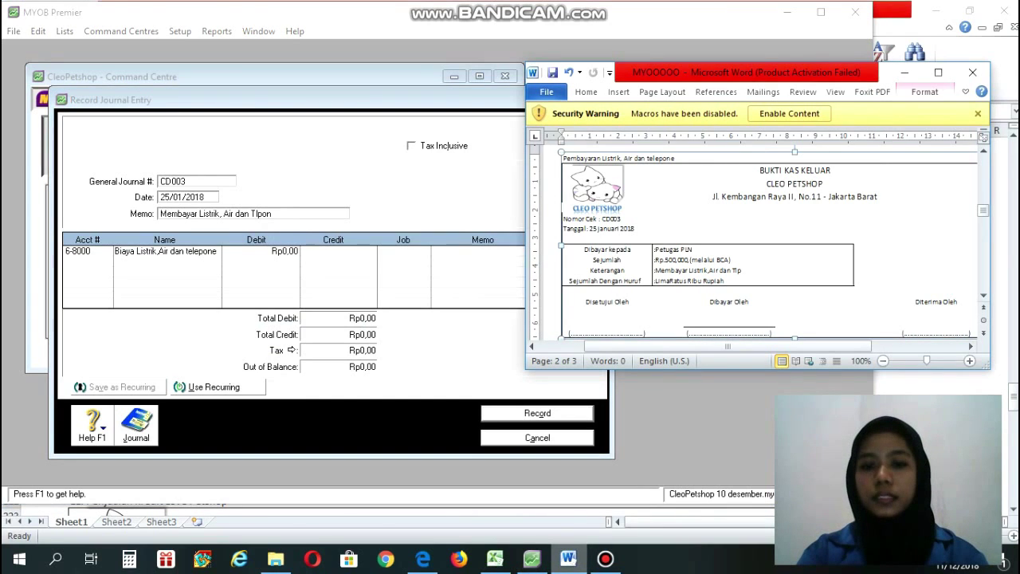
key(alt+Tab)
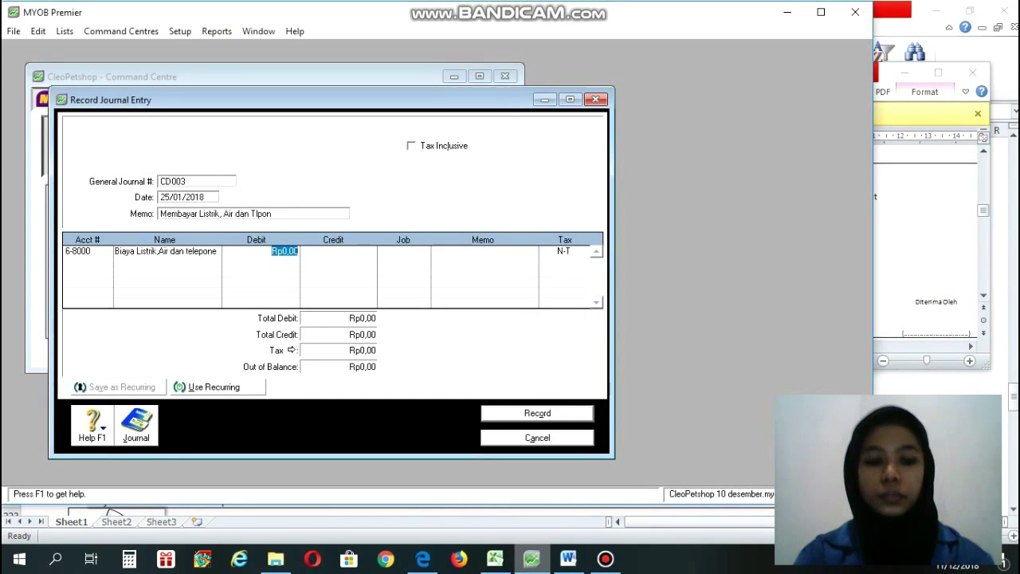
text(500)
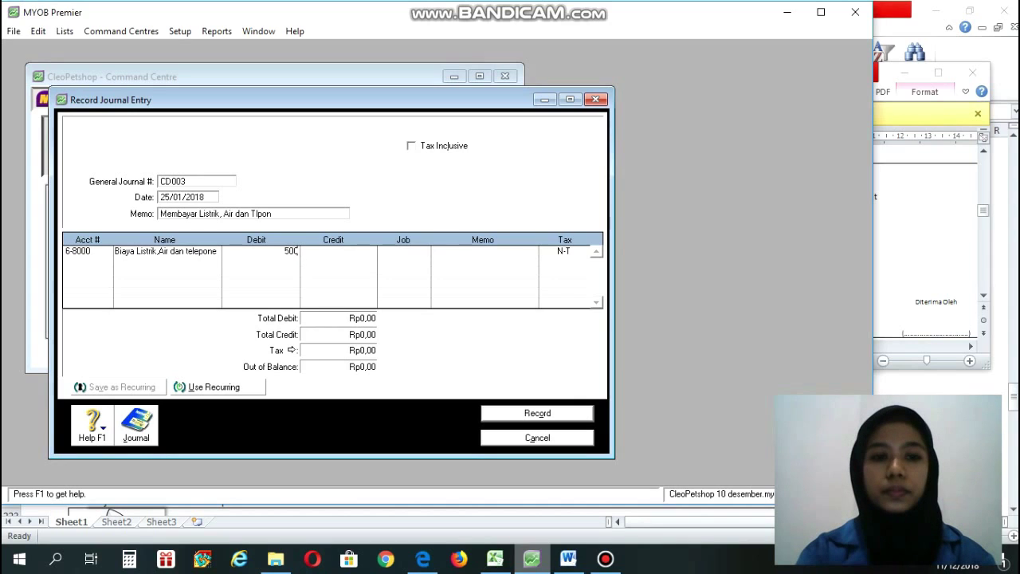
text(.000)
key(Return)
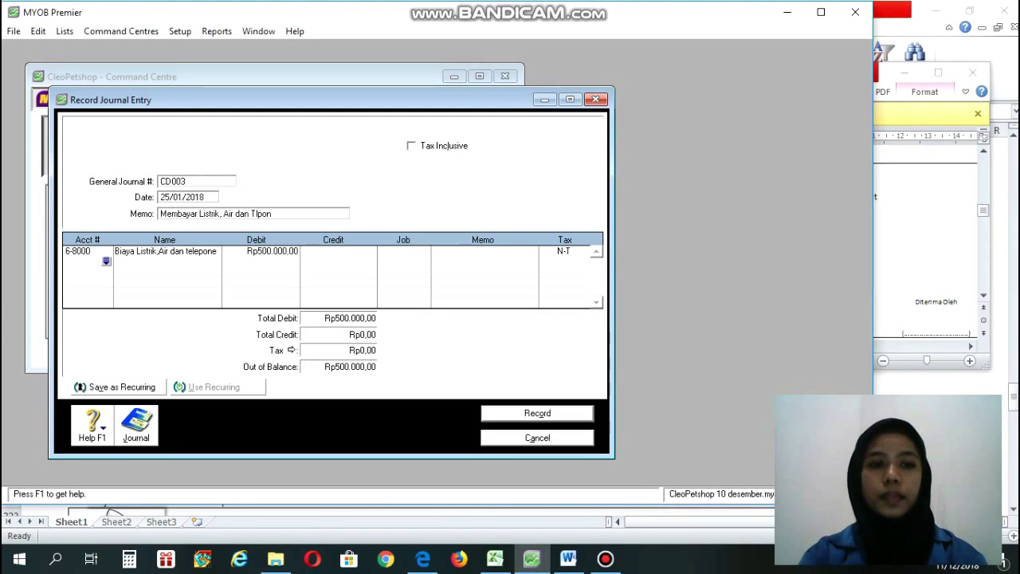
Credit 1-1200 Bank BCA Rp500.000,00 so the journal balances, and record it.
key(Return)
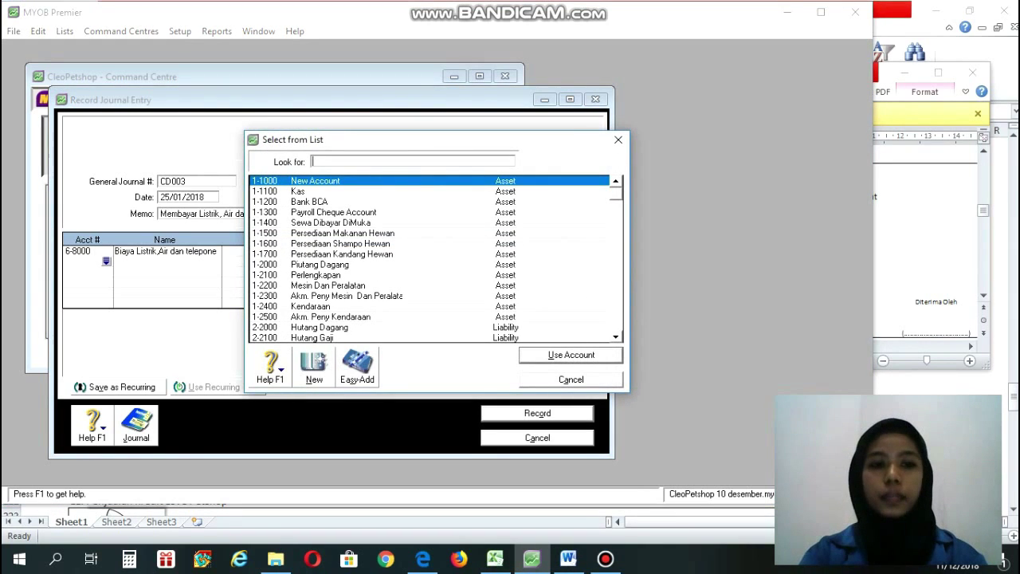
text(1-1200)
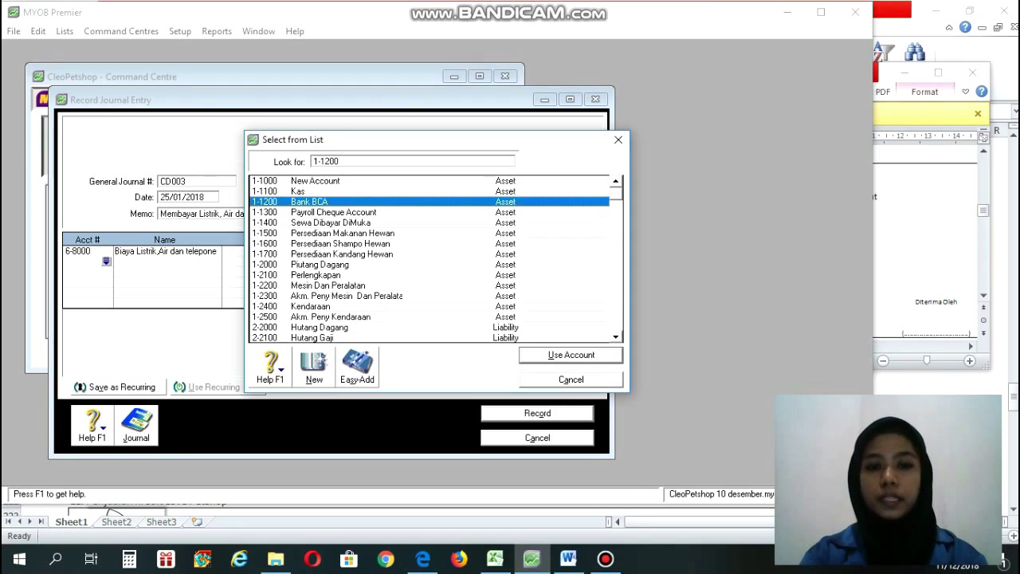
key(Return)
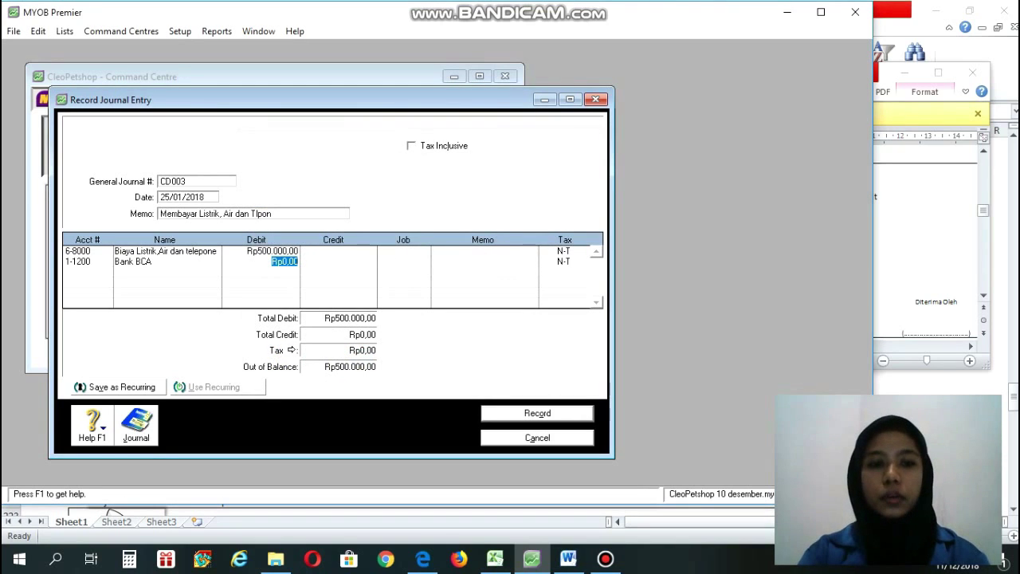
key(Tab)
click(335, 261)
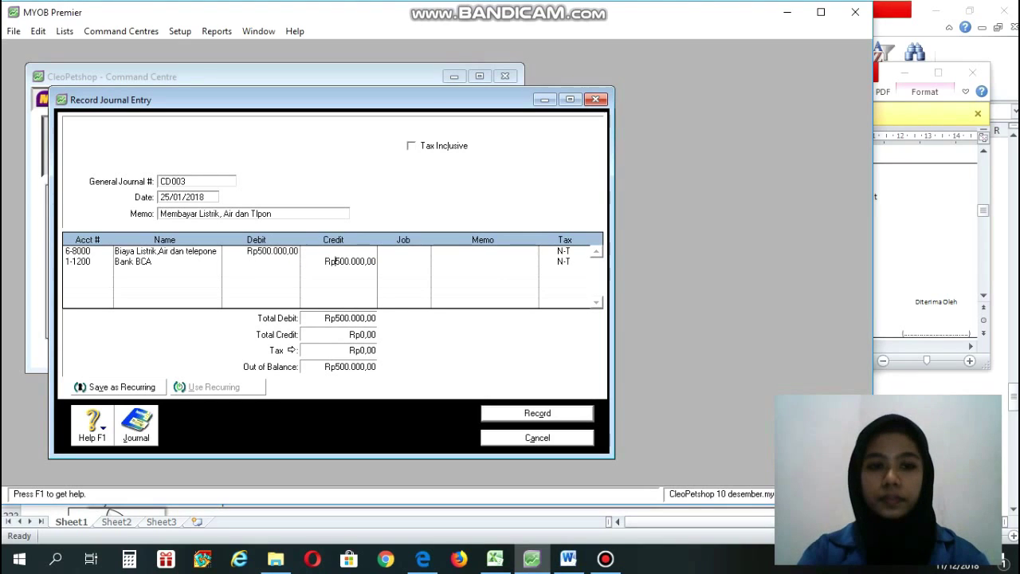
click(79, 272)
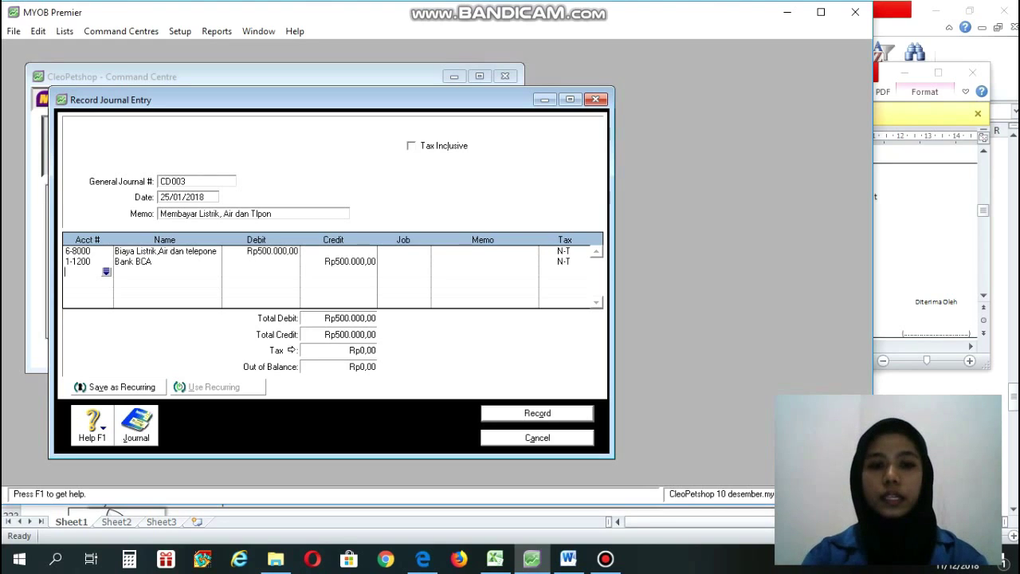
click(537, 413)
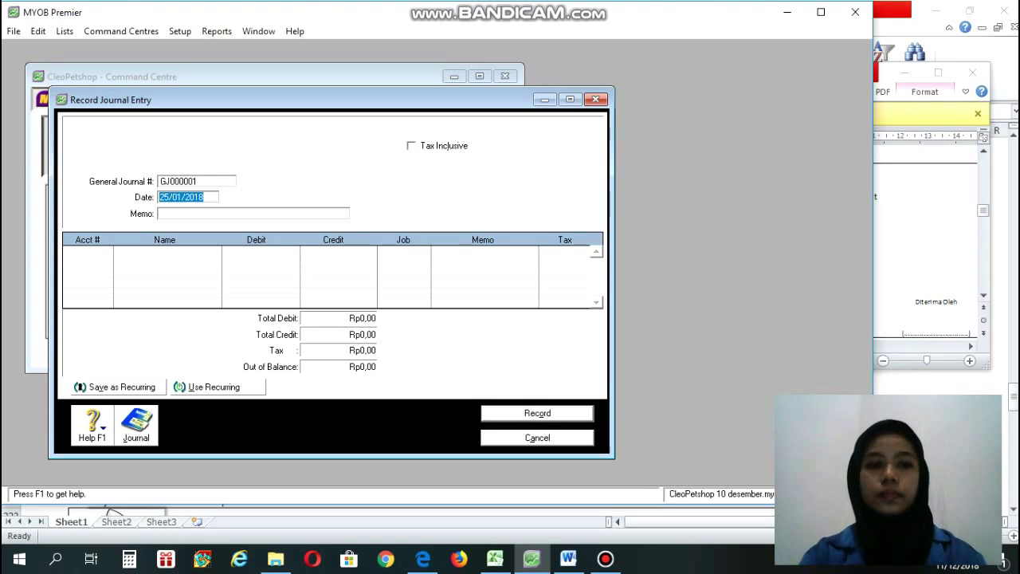
Close the journal window and start a new purchase kept as a Bill.
key(Tab)
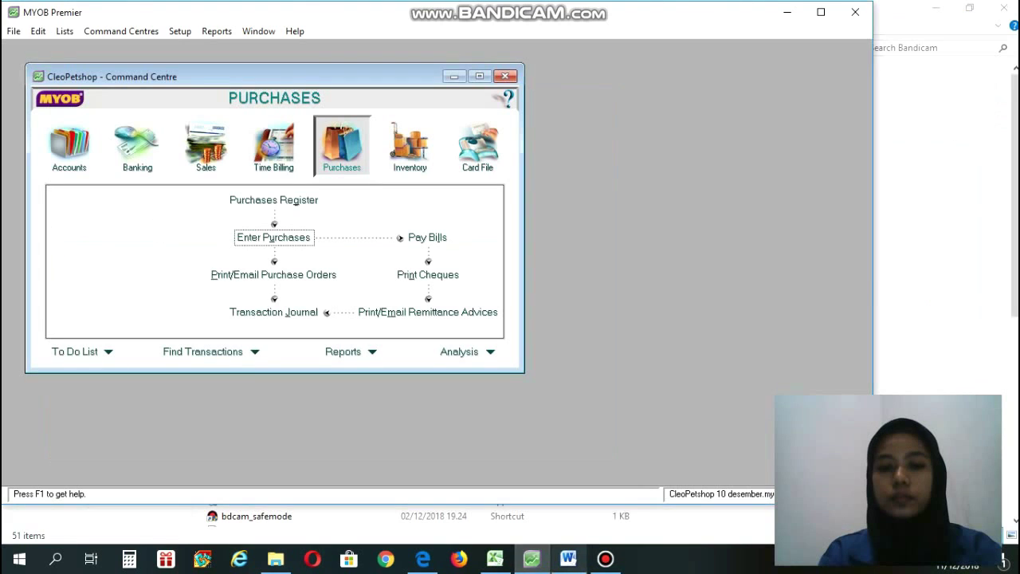
click(568, 558)
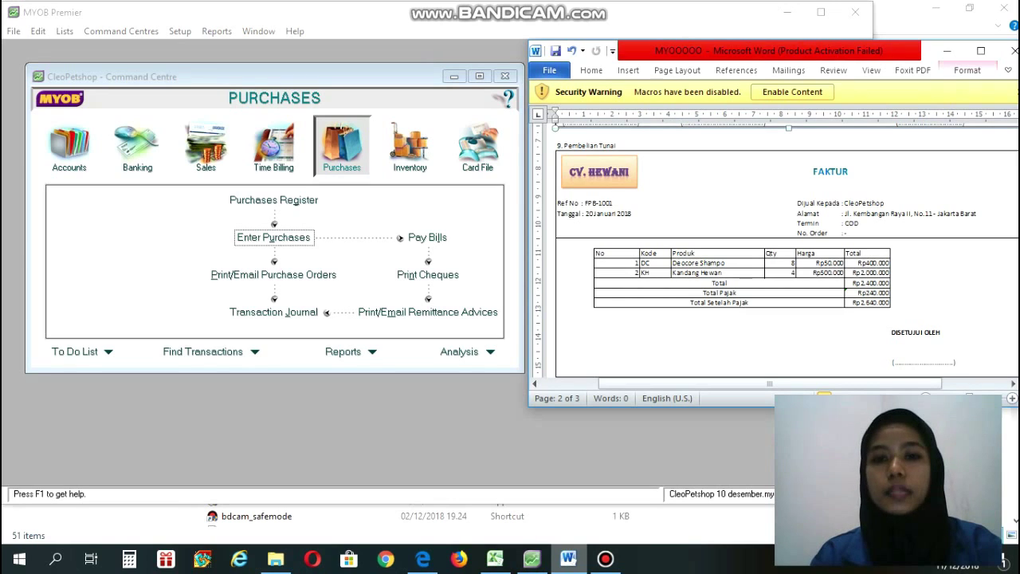
click(531, 559)
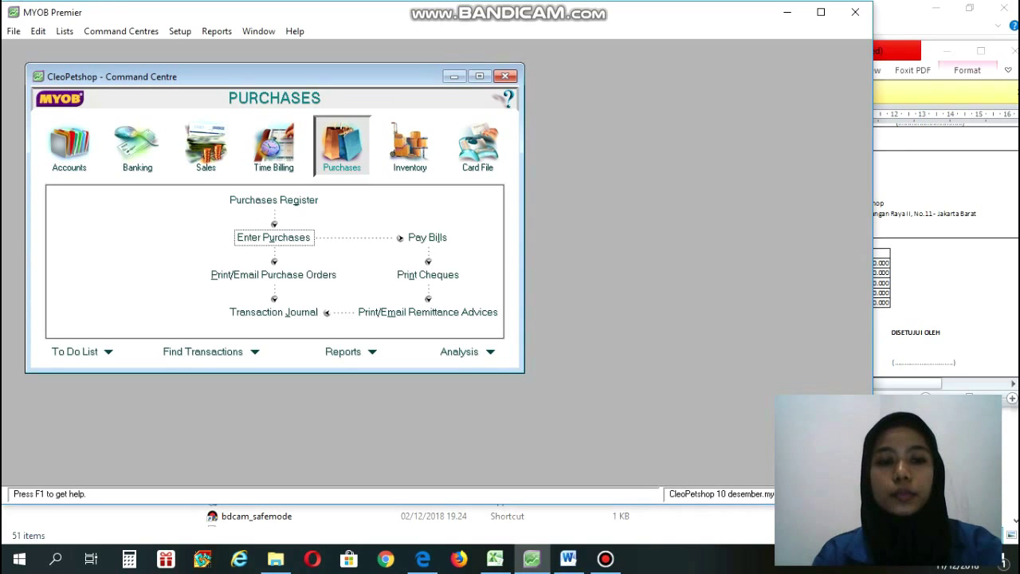
click(273, 237)
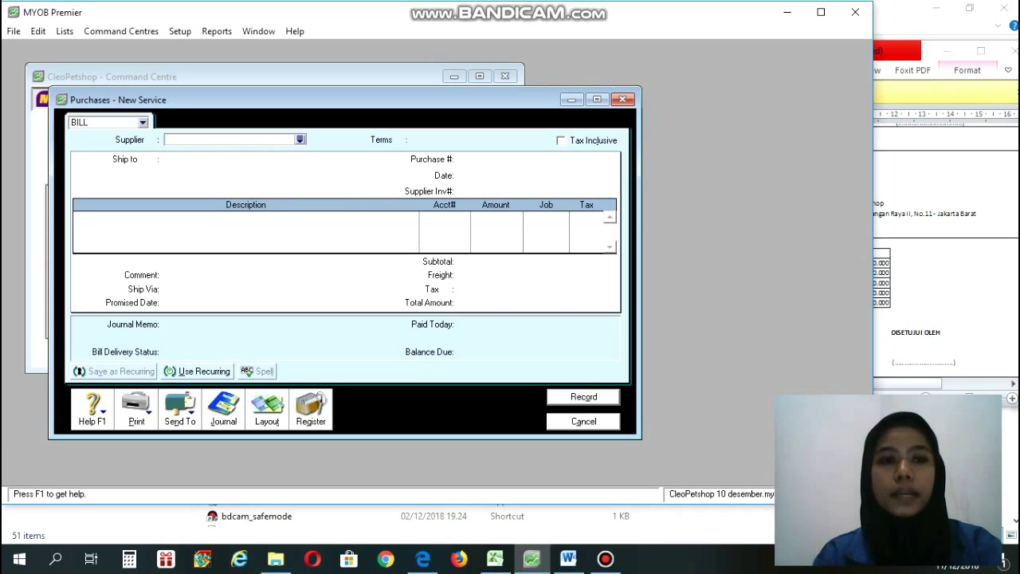
click(143, 123)
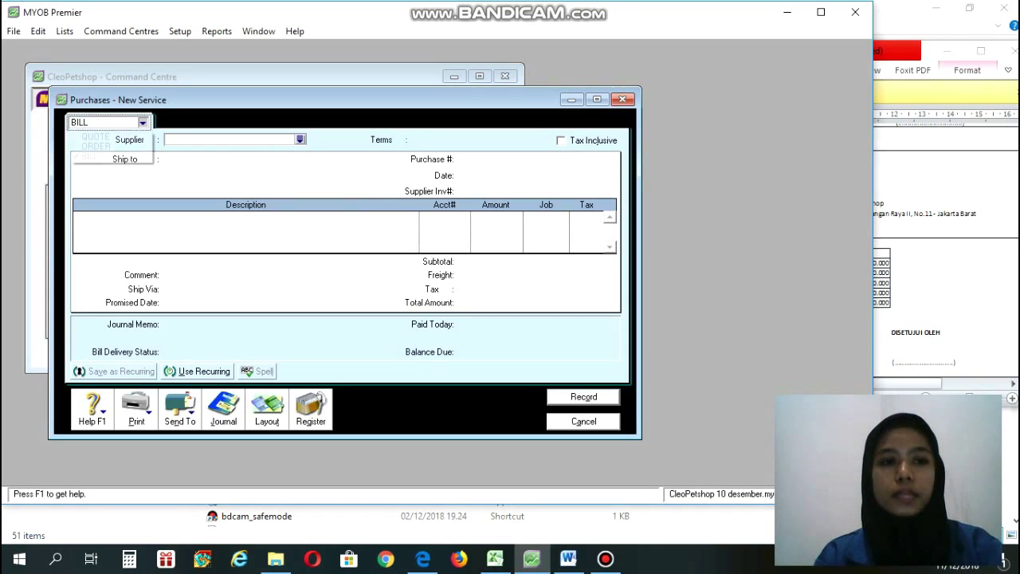
click(110, 157)
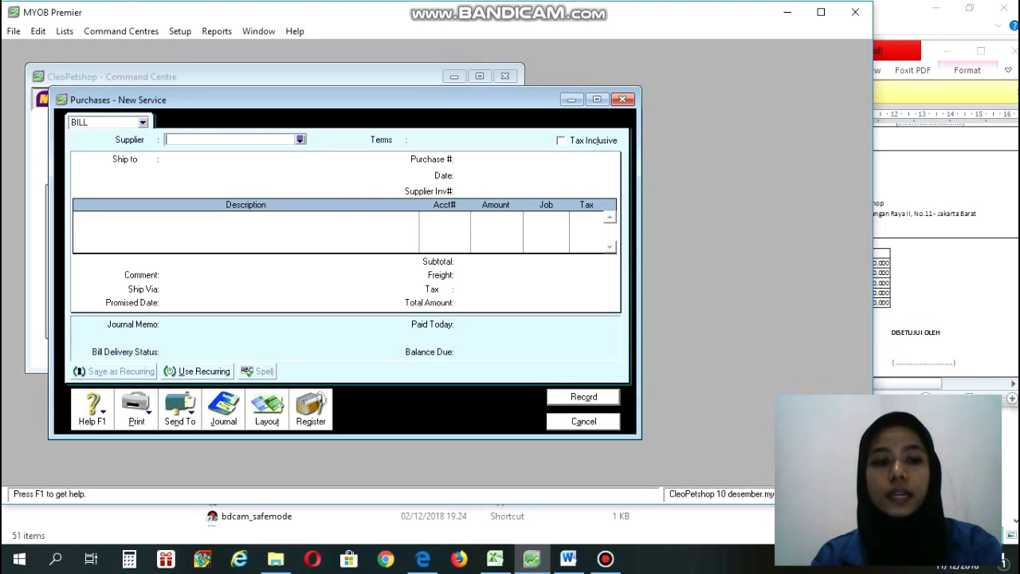
Choose CV. Hewani as the bill's supplier, checking the Word invoice.
click(299, 140)
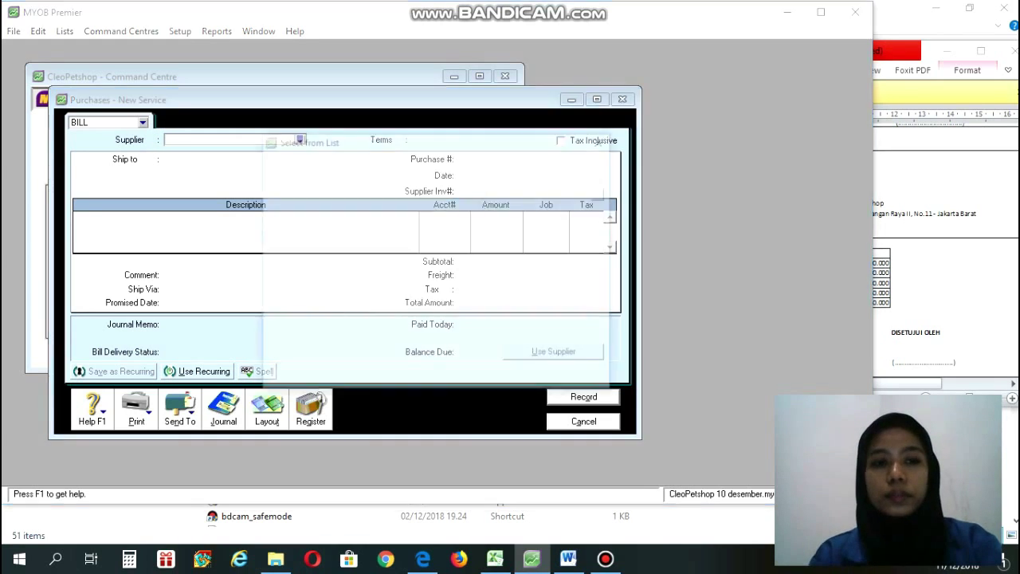
click(568, 558)
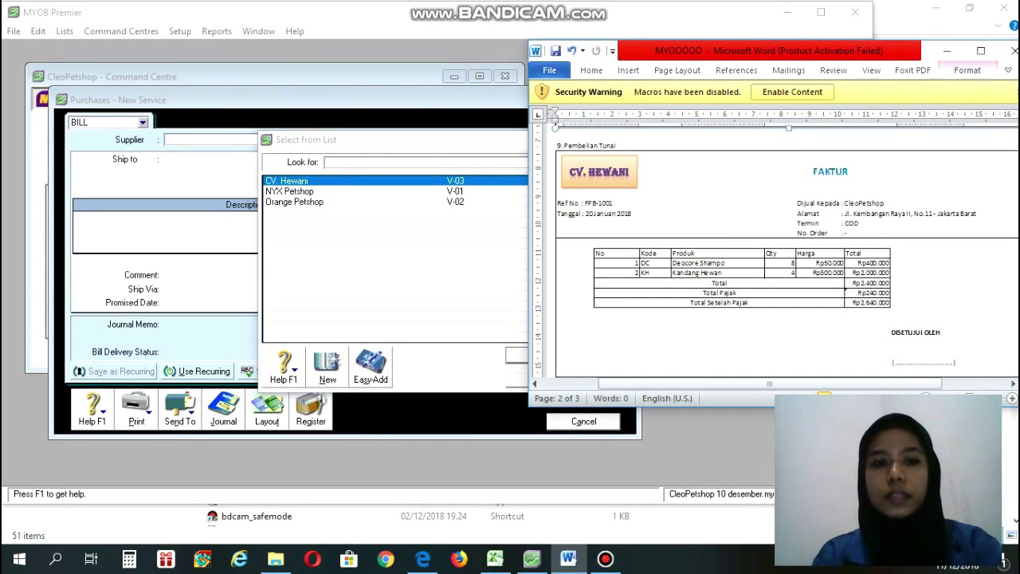
click(287, 181)
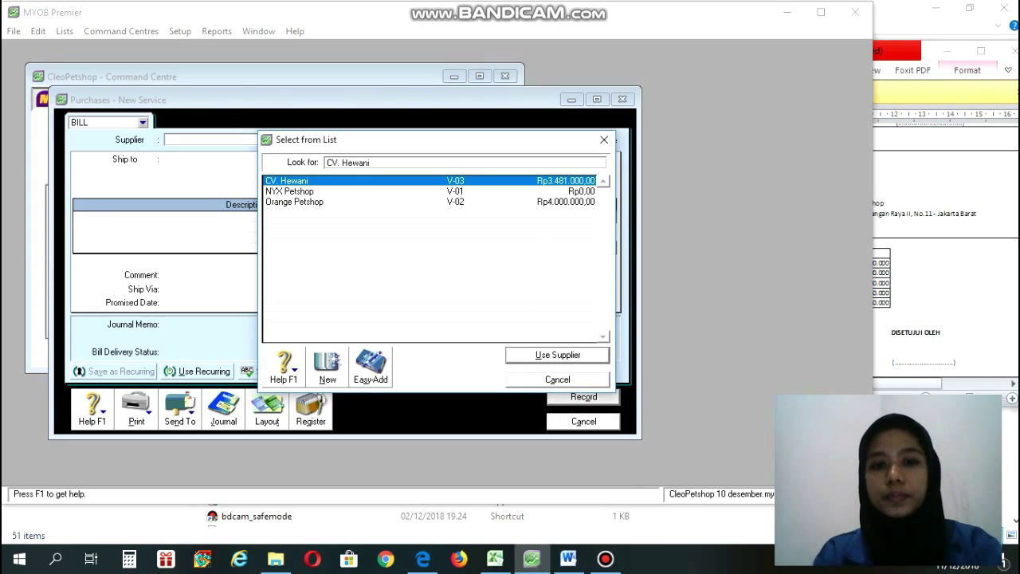
click(557, 356)
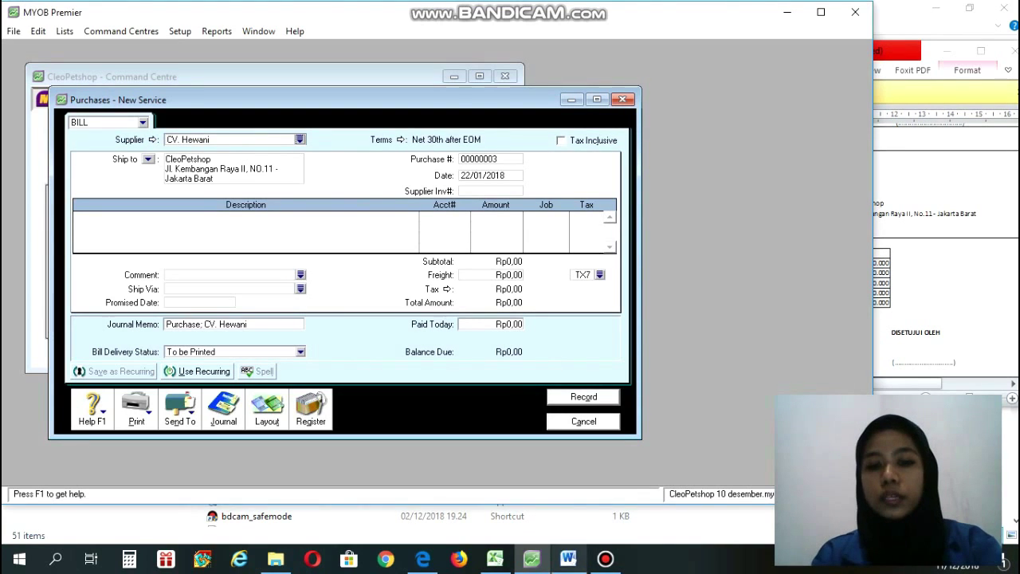
click(569, 559)
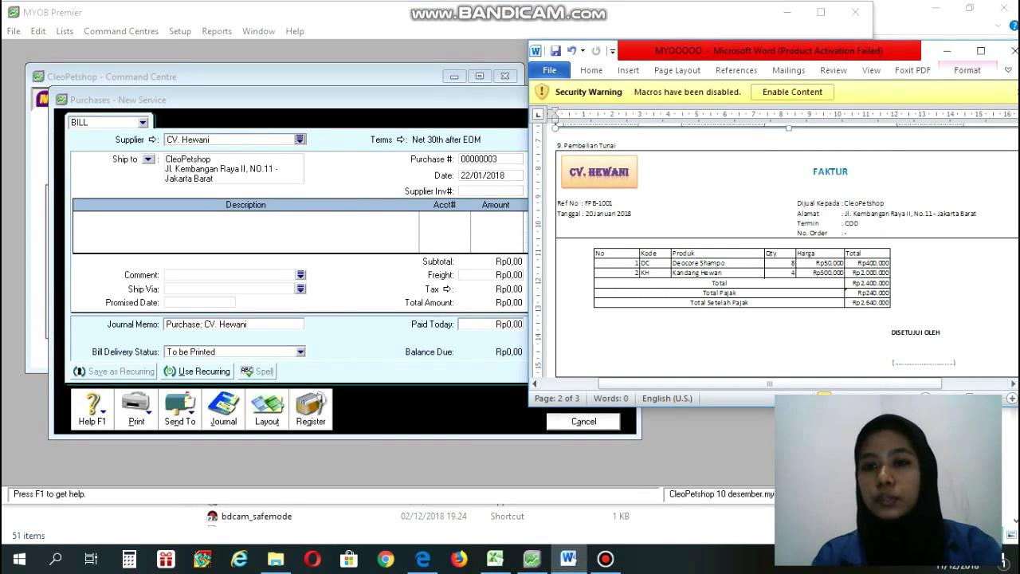
Set the bill's credit terms so payment is due C.O.D.
click(532, 558)
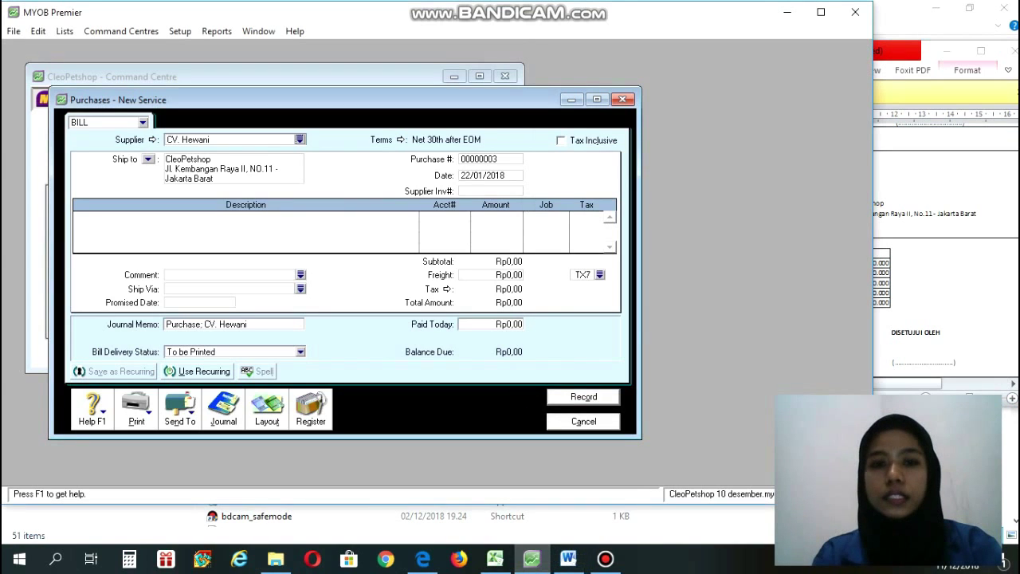
click(400, 139)
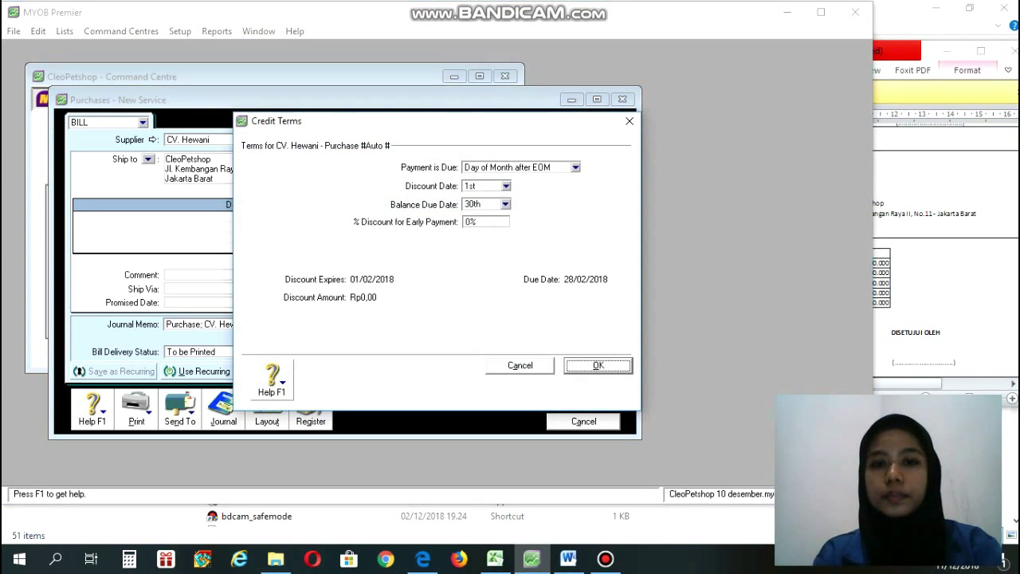
click(575, 167)
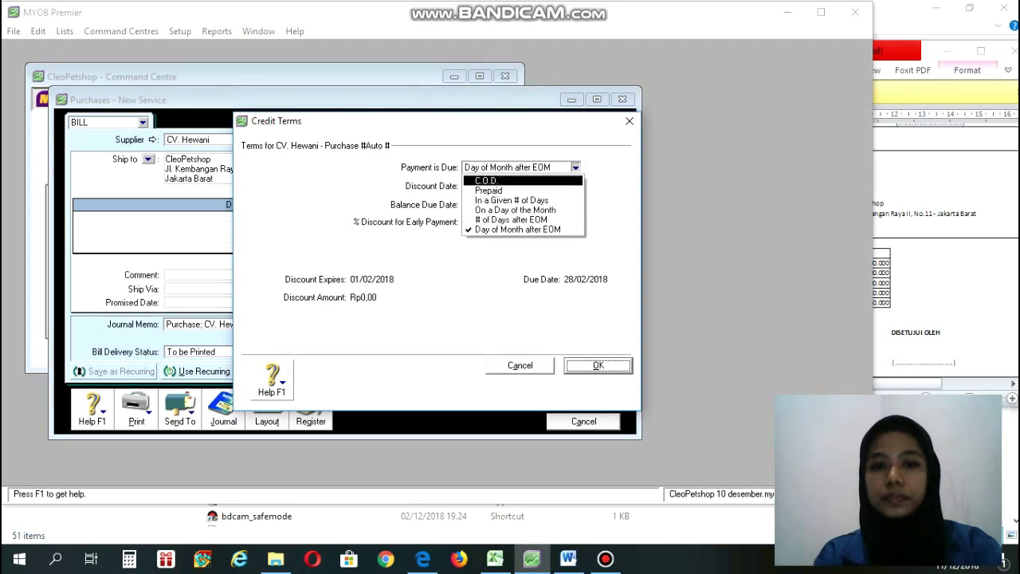
click(488, 181)
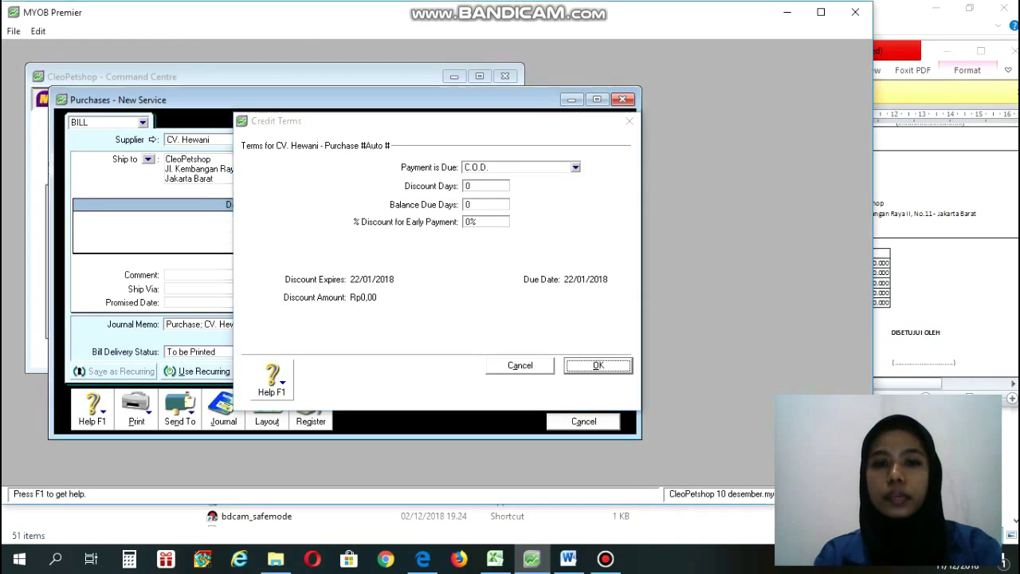
key(Return)
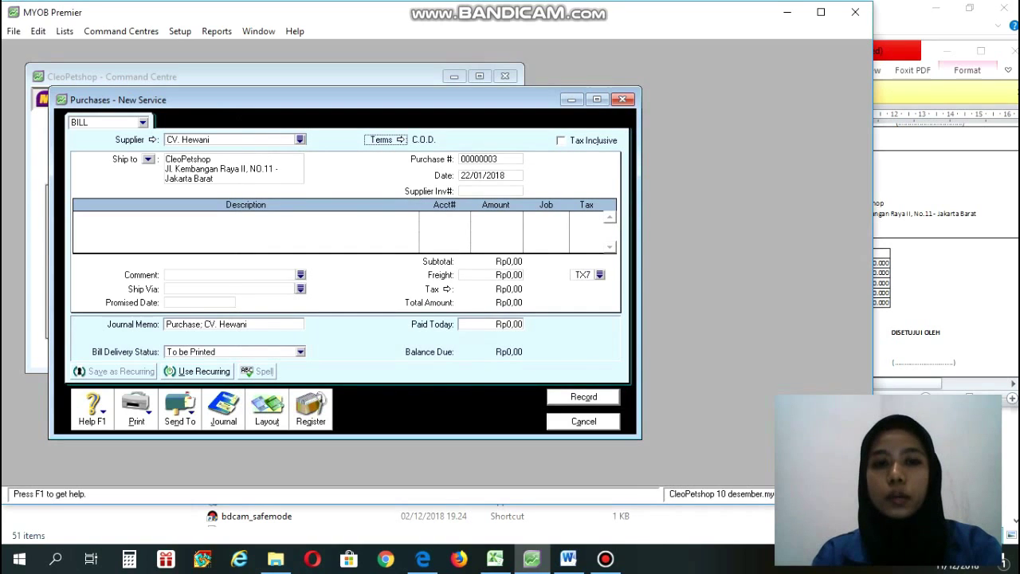
key(Tab)
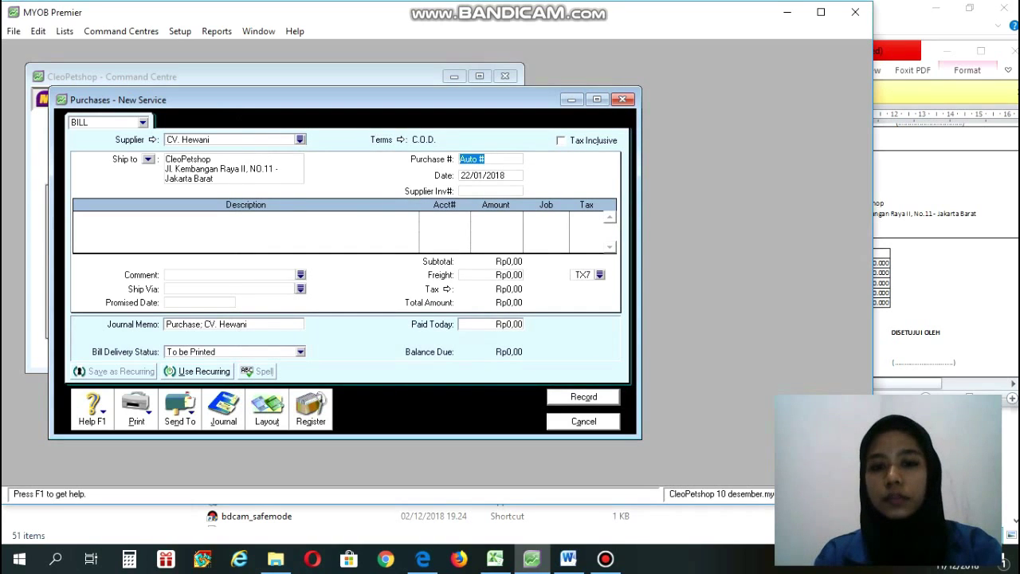
Enter purchase number FPB1001 and bill date 20/01/2018 from the invoice, then bring up the layouts.
click(567, 558)
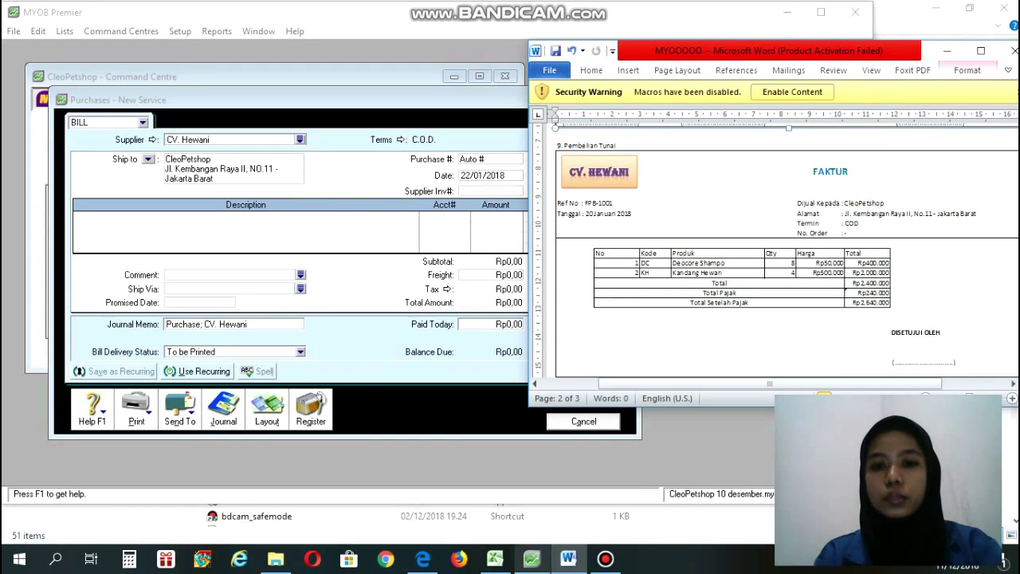
click(532, 558)
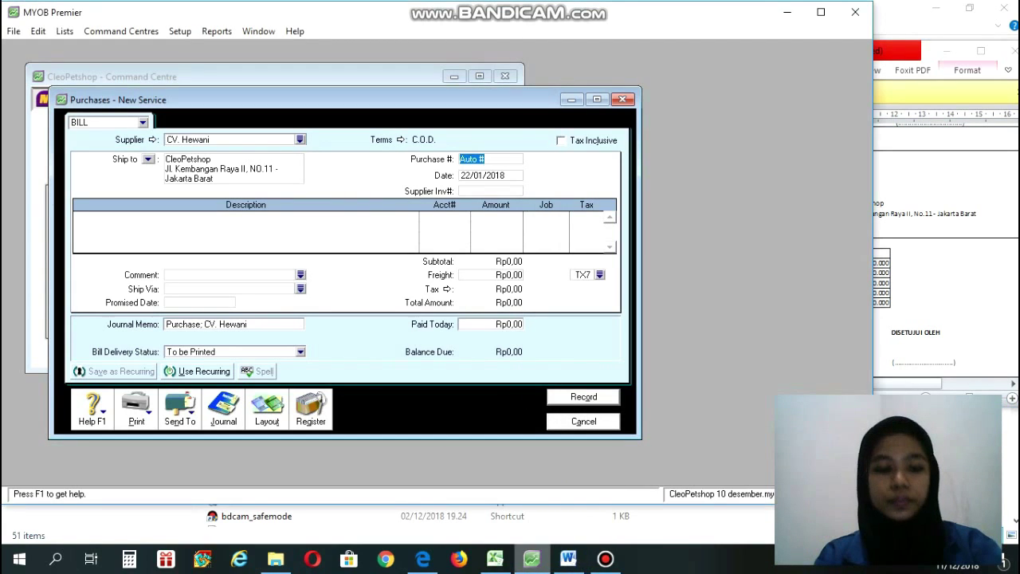
text(FP)
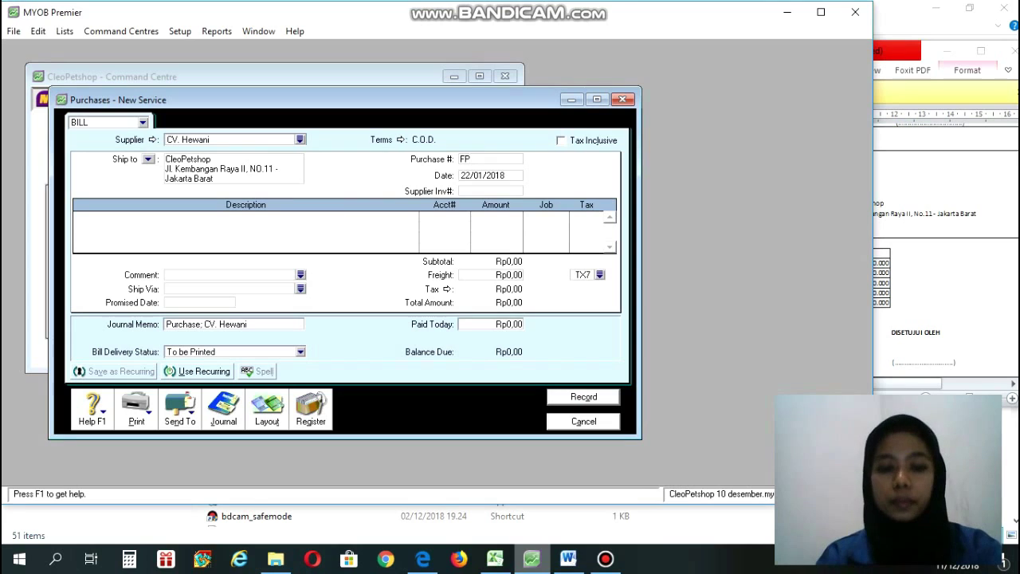
text(B1)
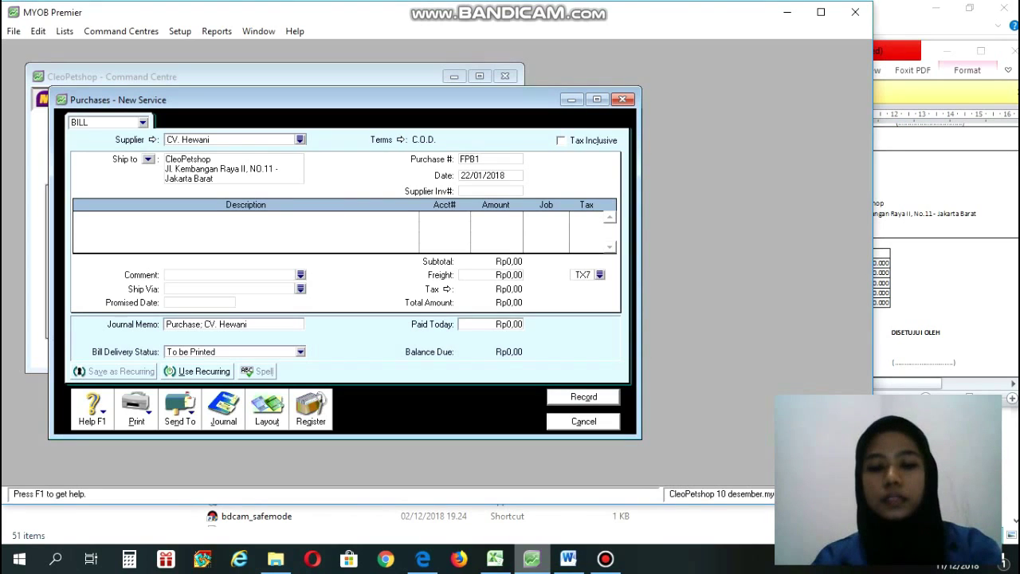
text(001)
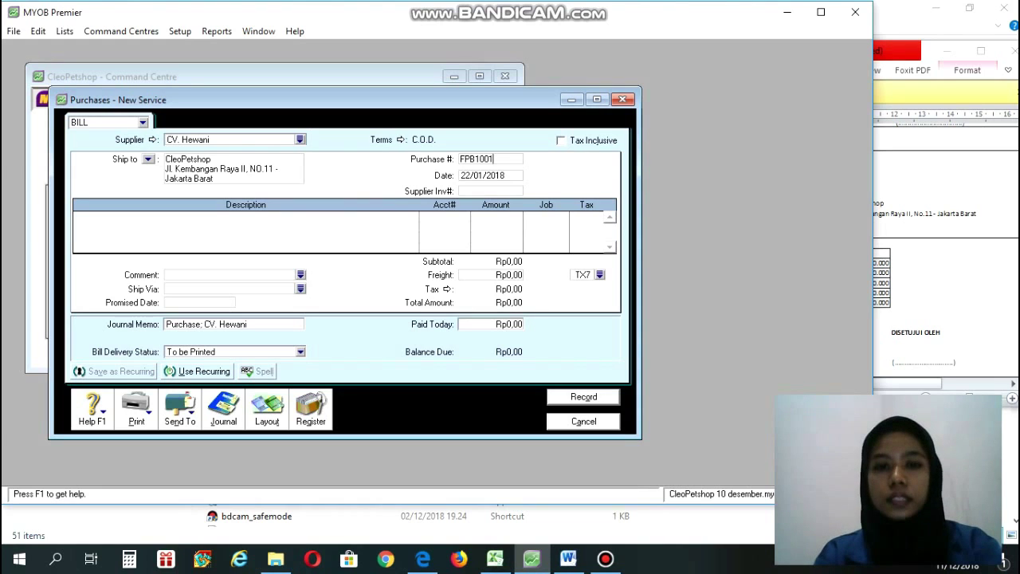
key(Tab)
click(568, 559)
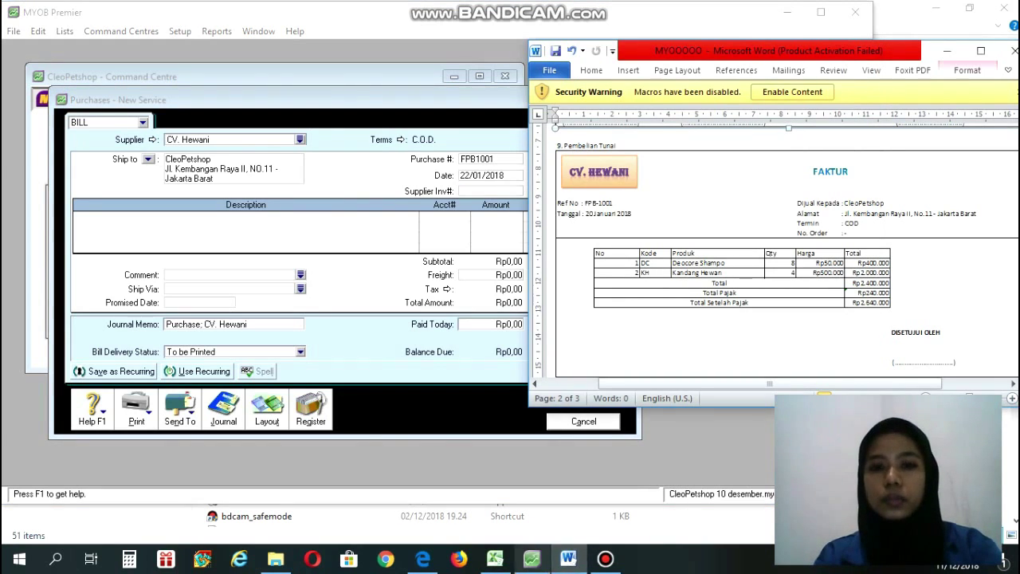
click(531, 559)
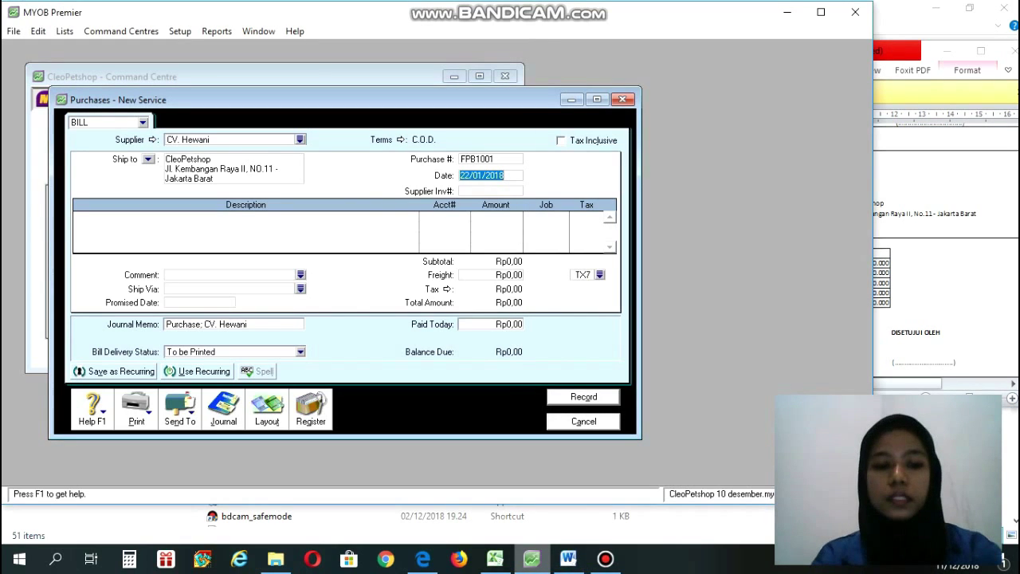
text(20/)
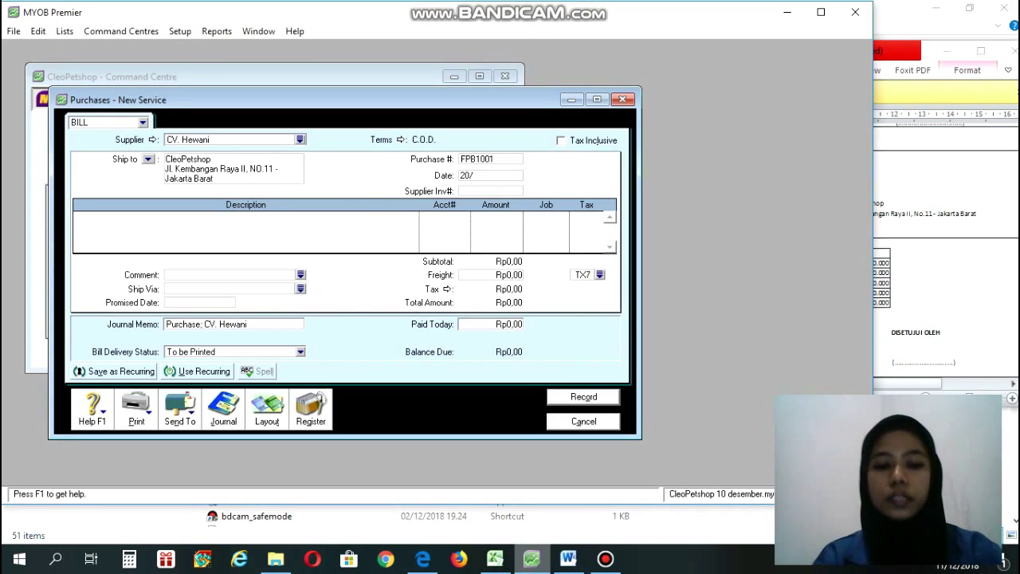
text(01/201)
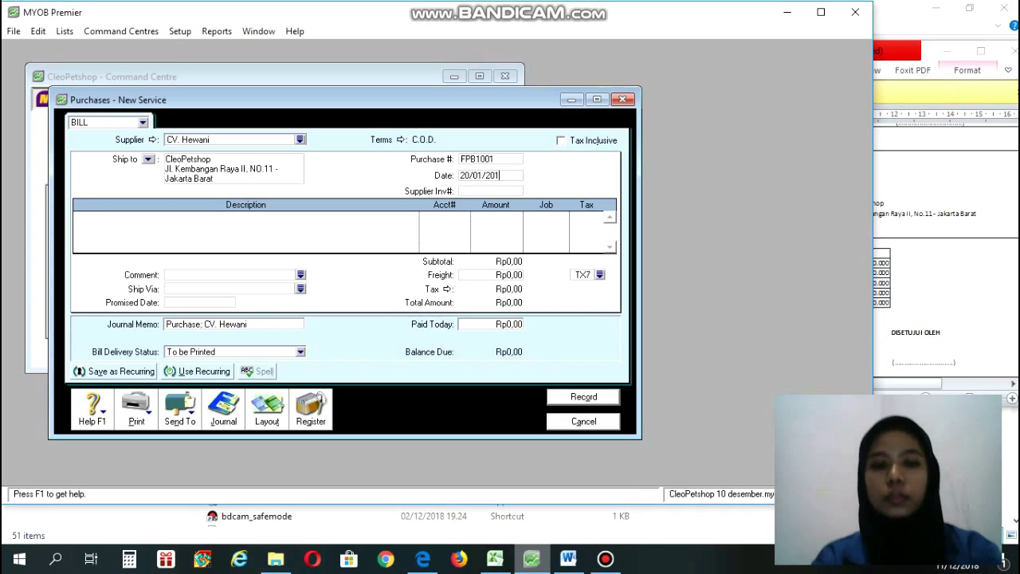
text(8)
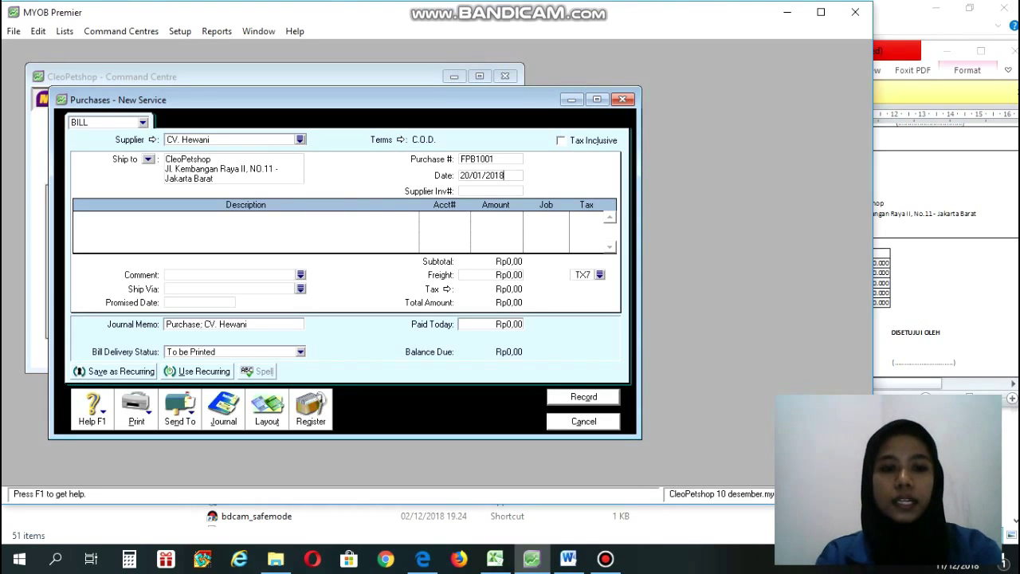
click(267, 410)
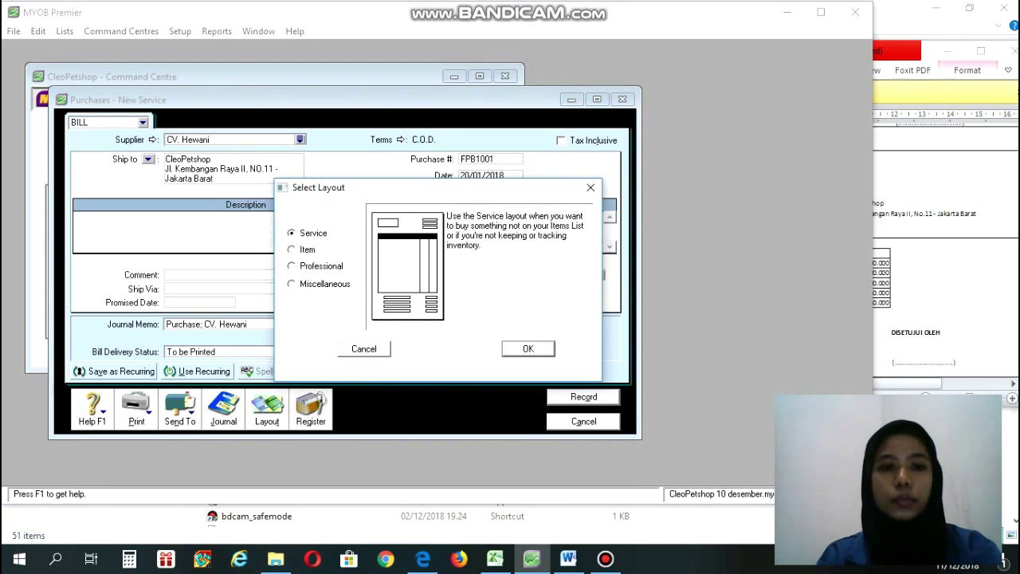
Switch the bill to the Item layout.
click(293, 250)
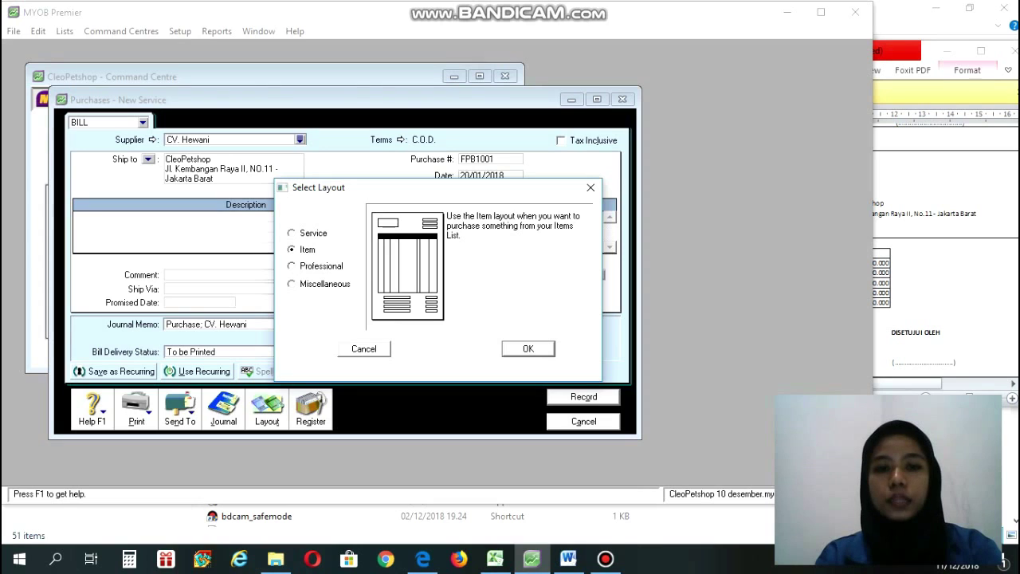
click(528, 348)
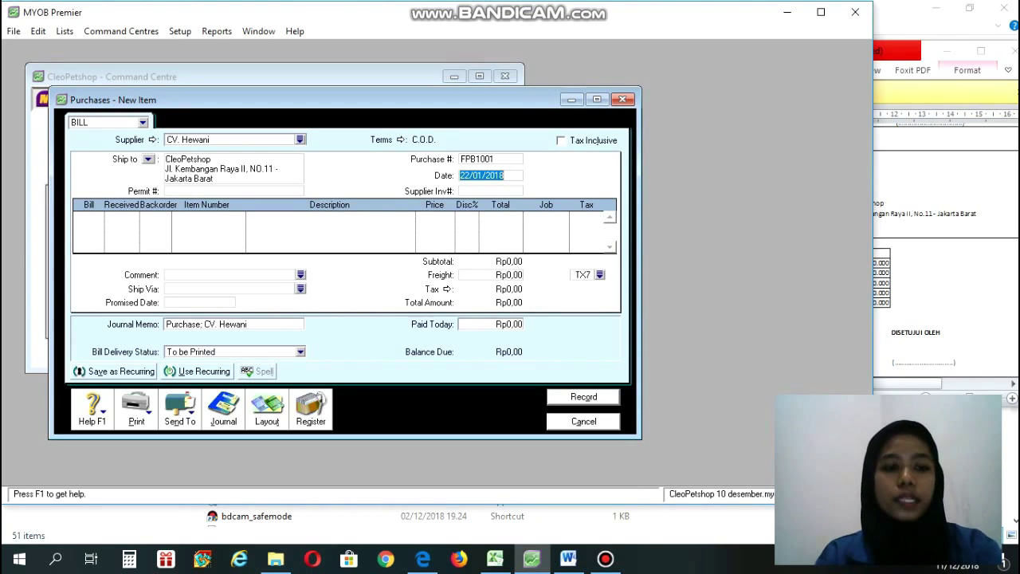
Enter bill quantities 8 and 4 on the first two lines, clearing the third line's zero.
click(80, 217)
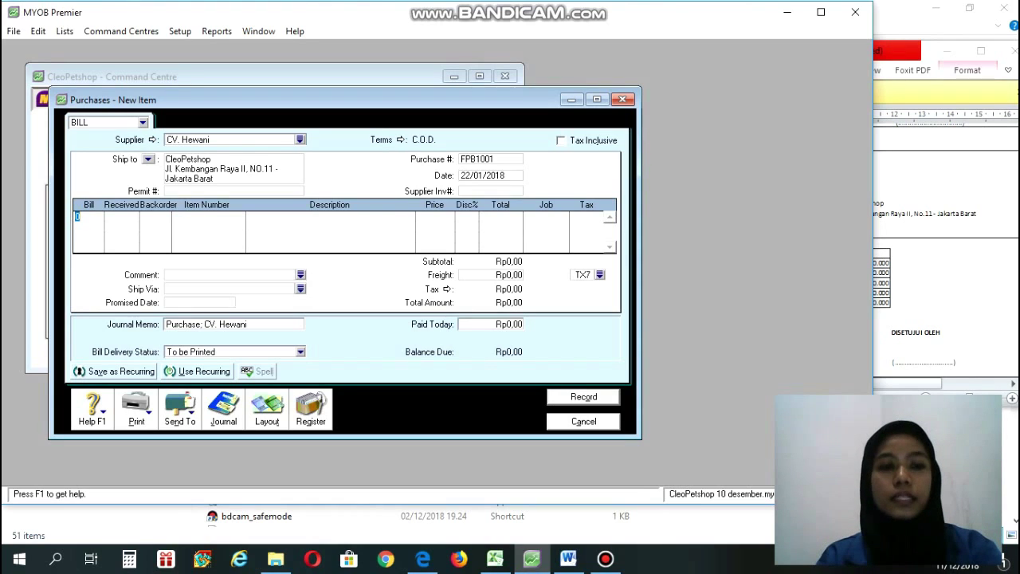
click(567, 559)
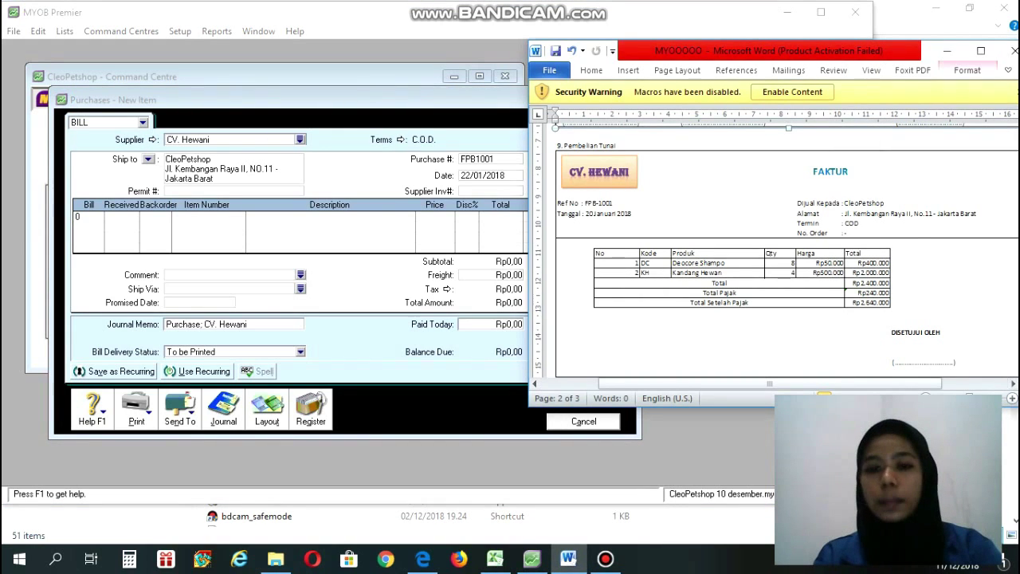
click(531, 559)
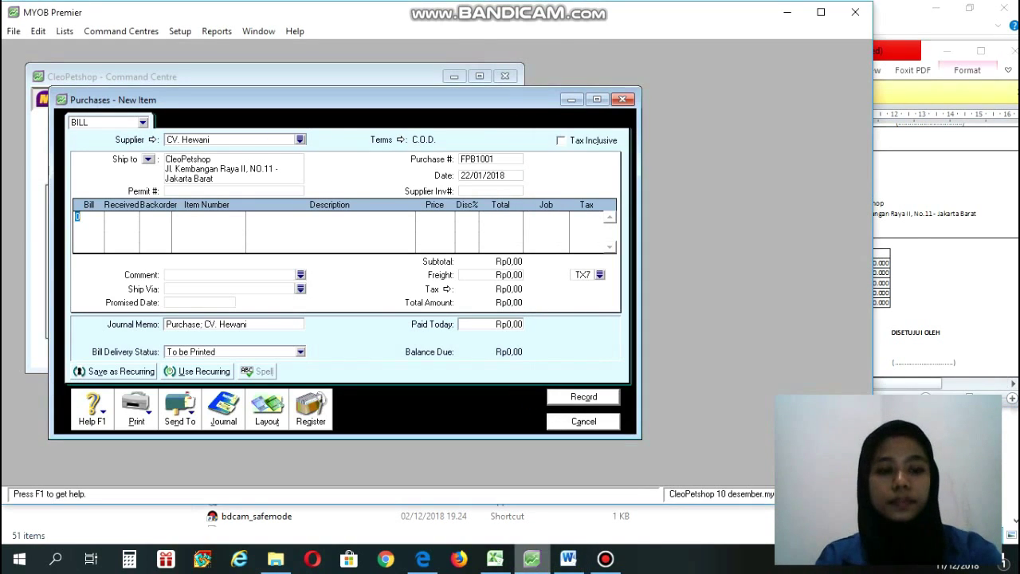
text(8)
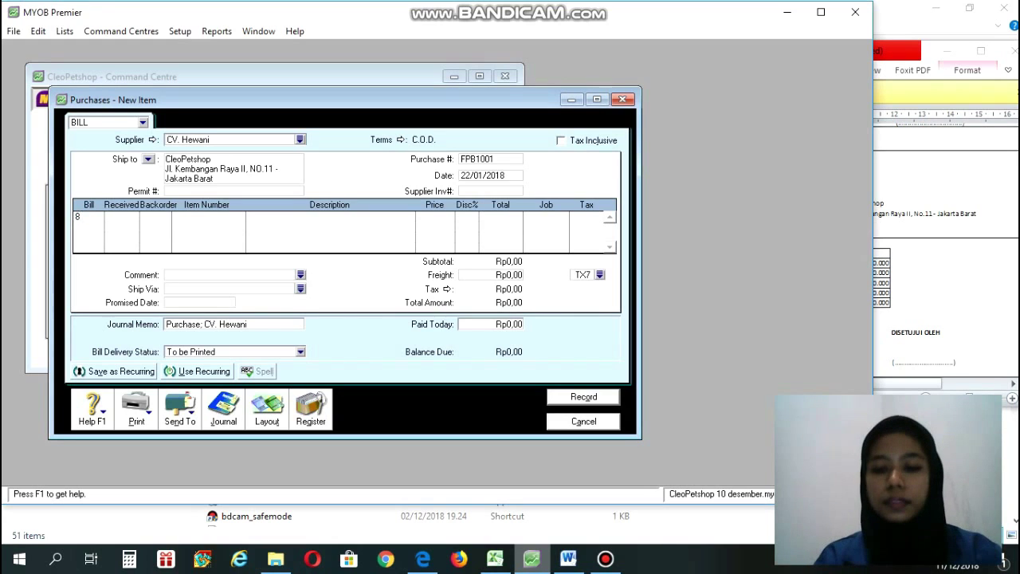
key(Down)
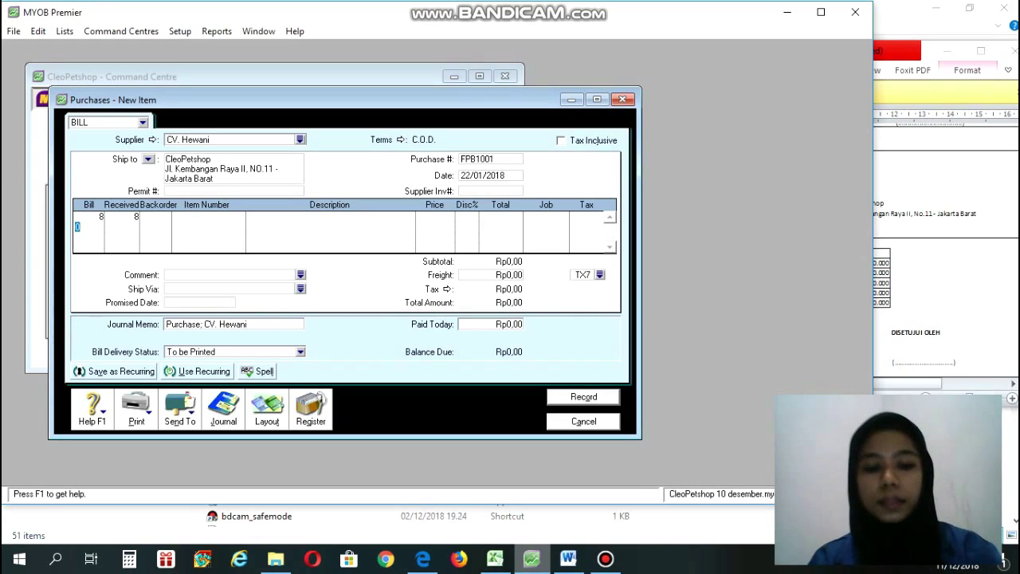
text(4)
key(Down)
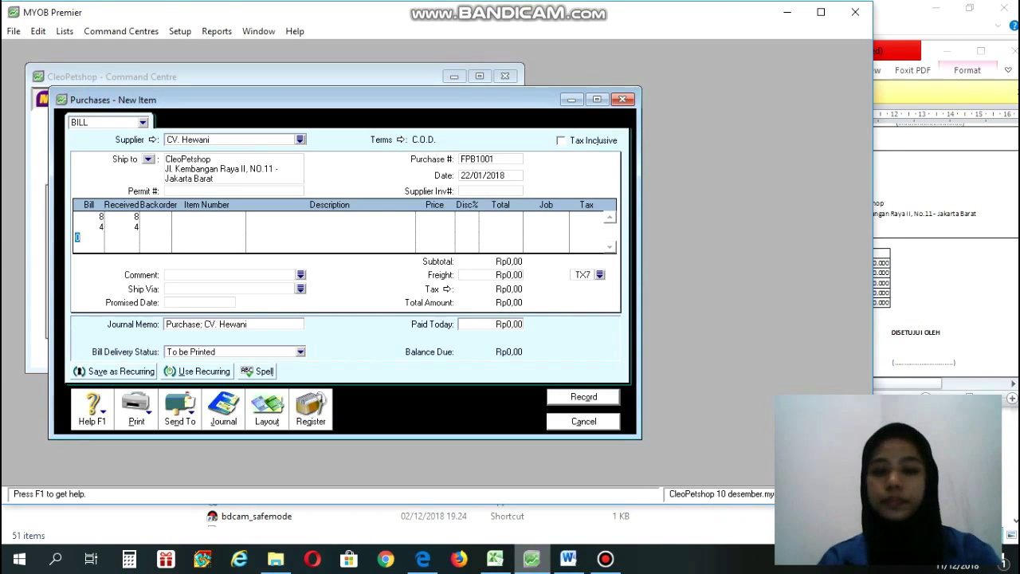
key(BackSpace)
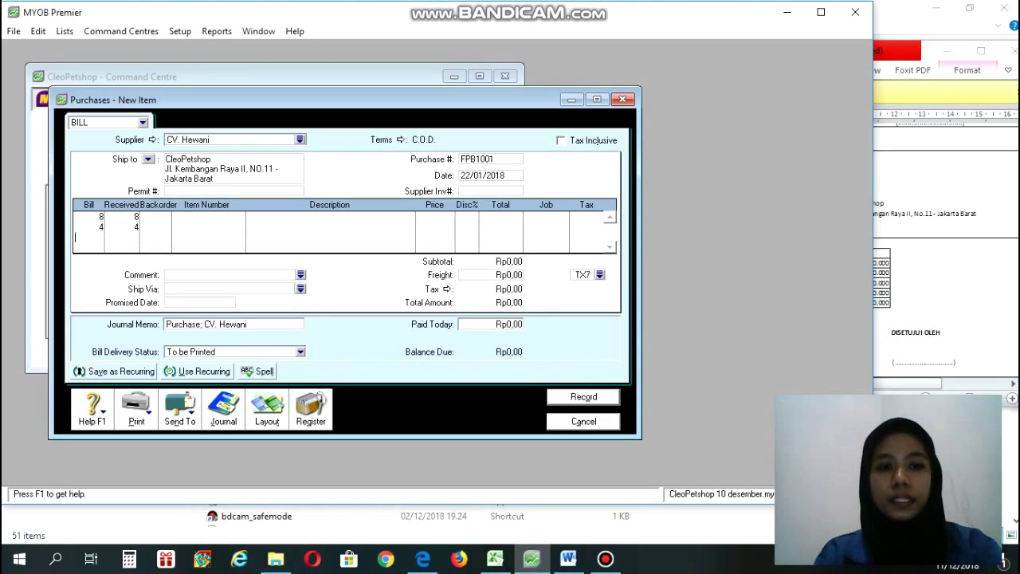
click(209, 217)
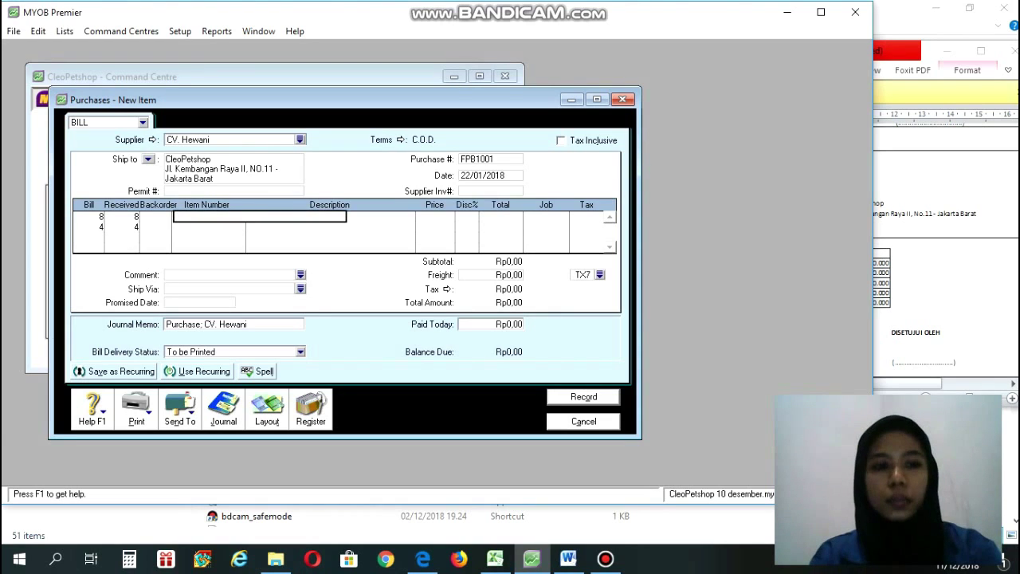
Assign item DS Deocore Shampo to the first line and KH Kandang Hewan to the second.
key(Tab)
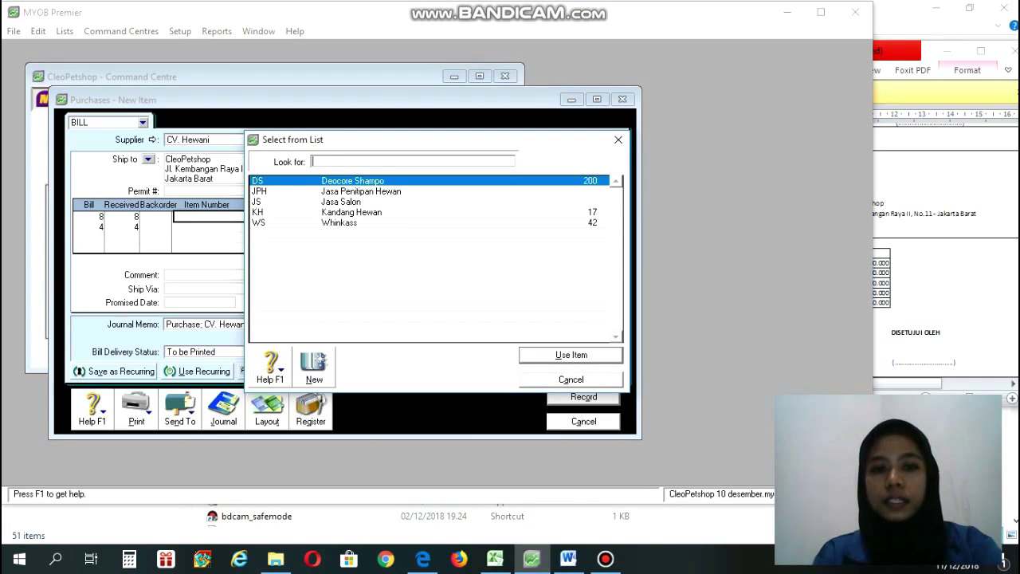
click(568, 559)
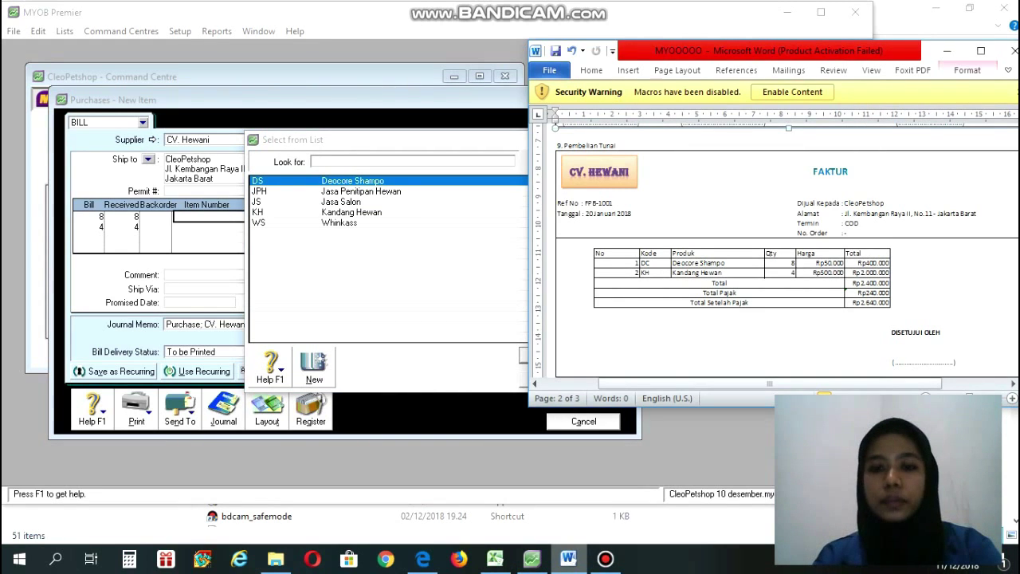
click(532, 558)
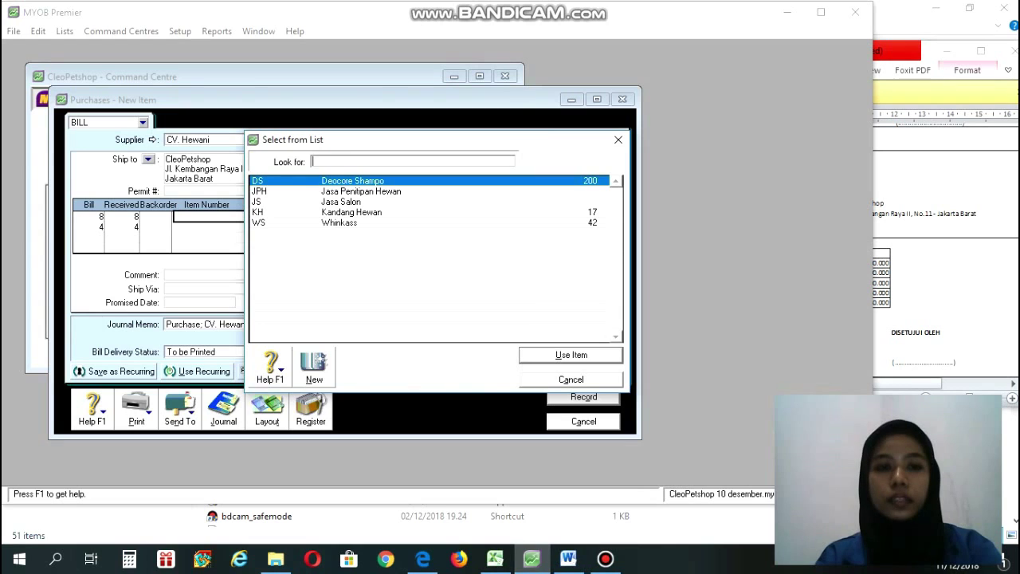
text(DS)
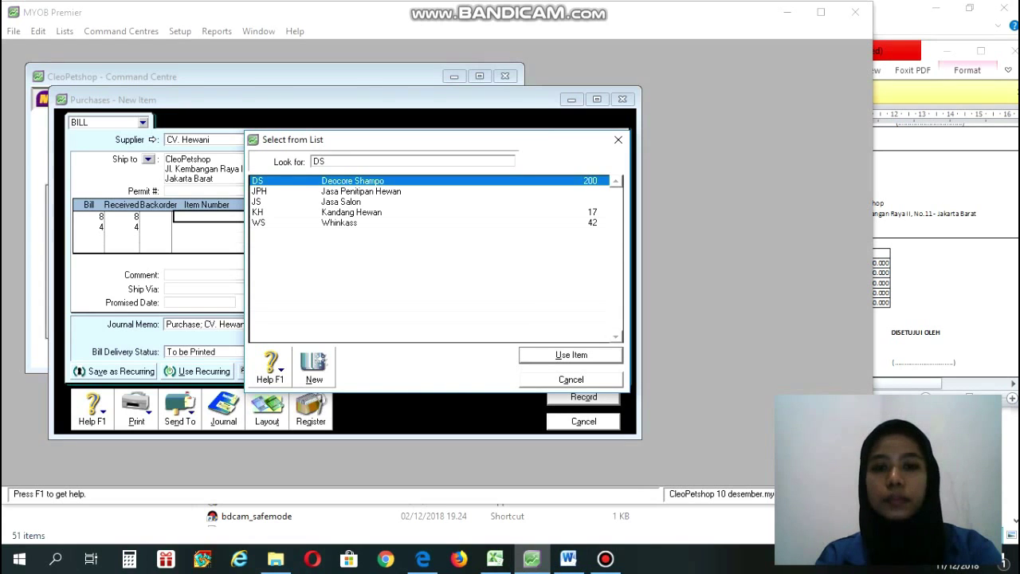
key(Return)
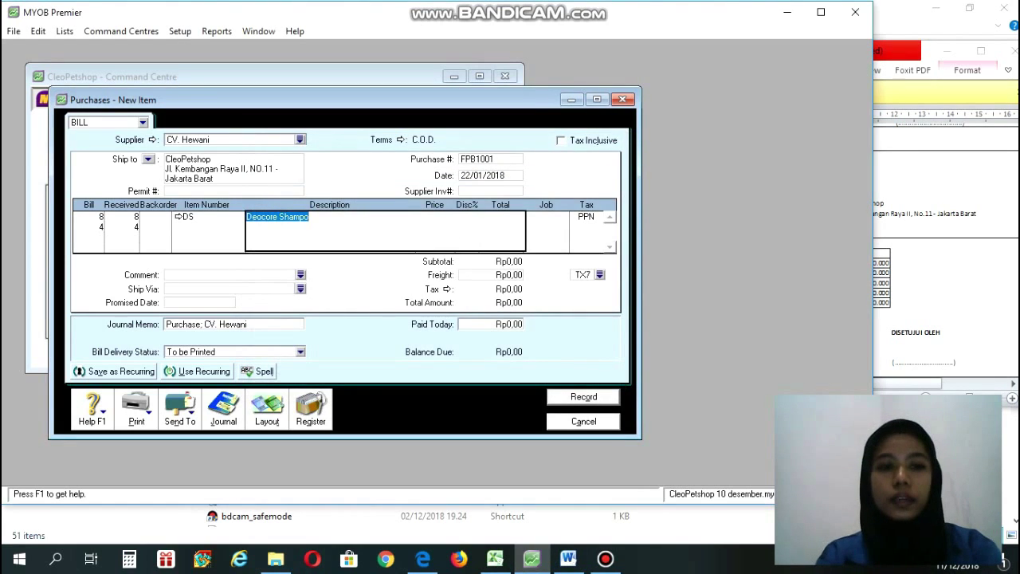
key(Return)
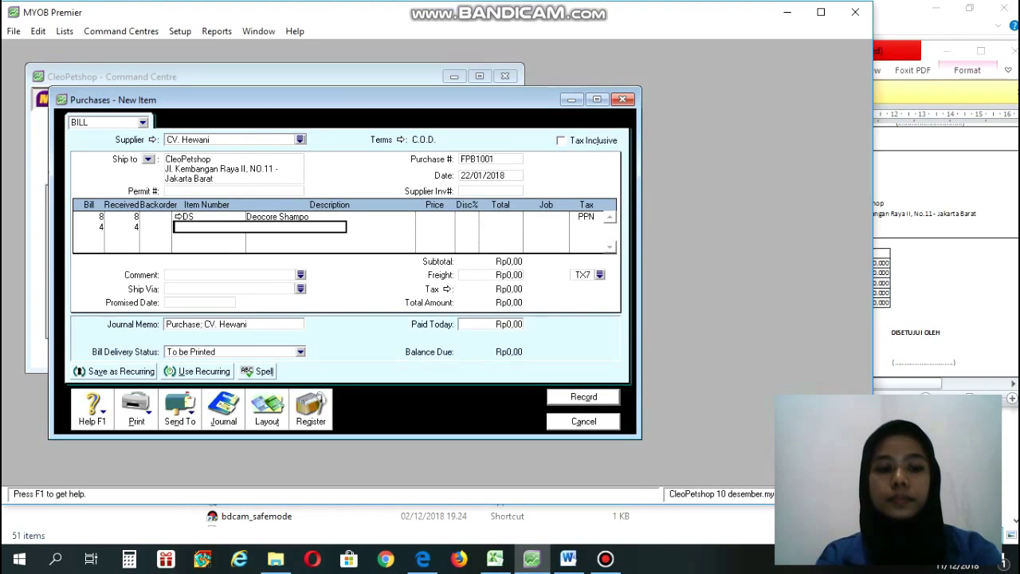
key(Return)
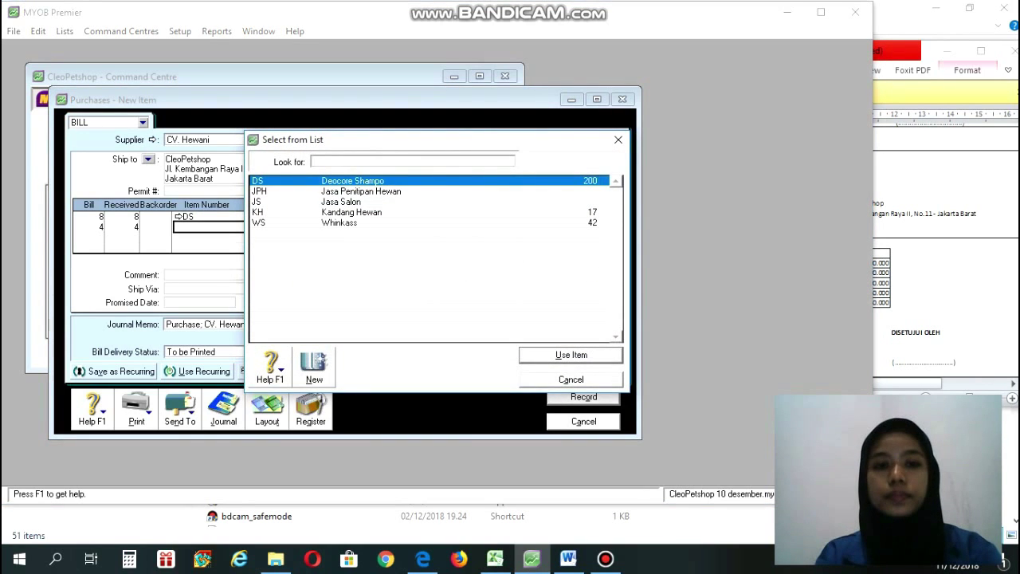
text(KH)
key(Return)
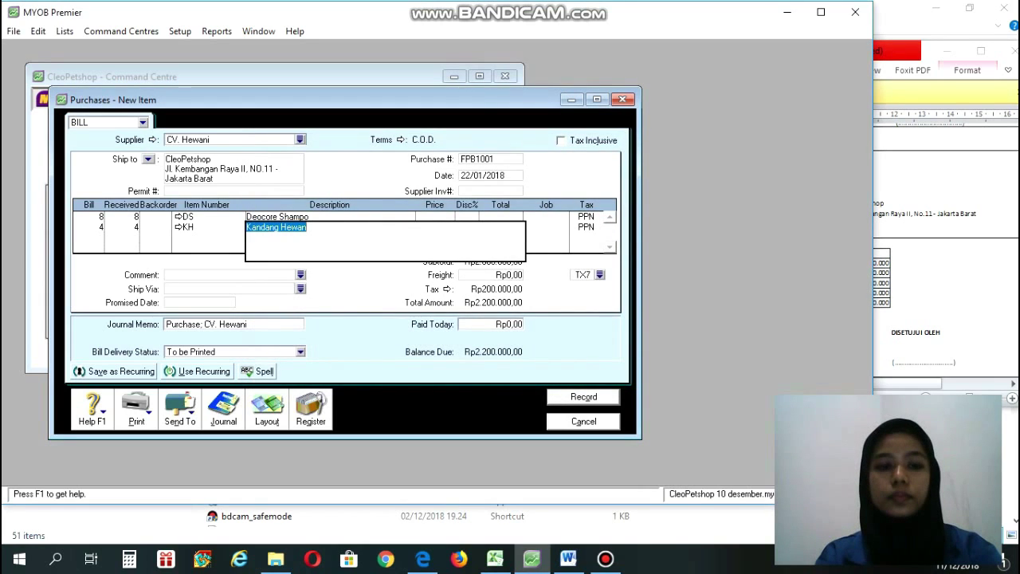
key(Return)
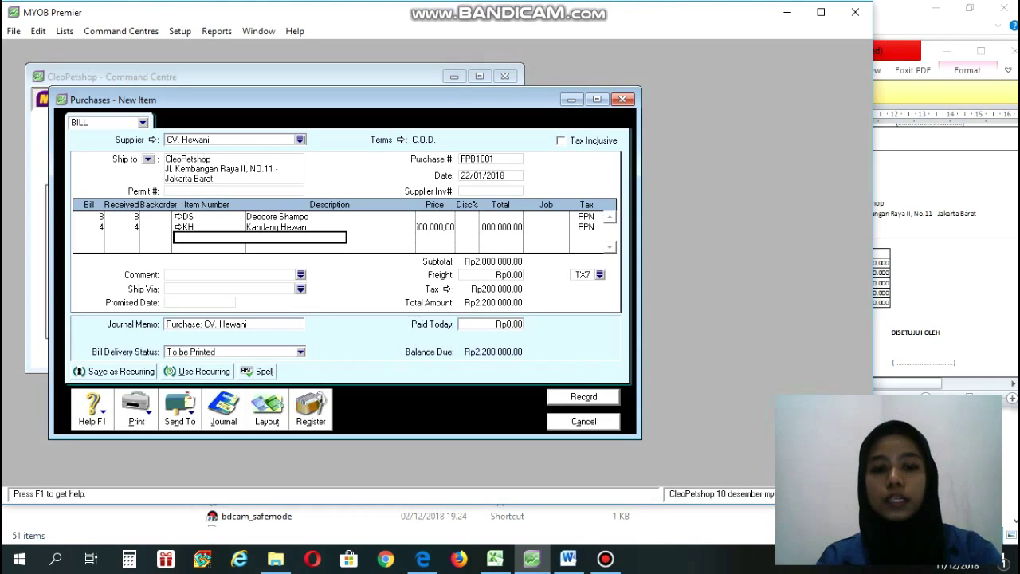
Set the Deocore Shampo line price to 50000.
click(429, 216)
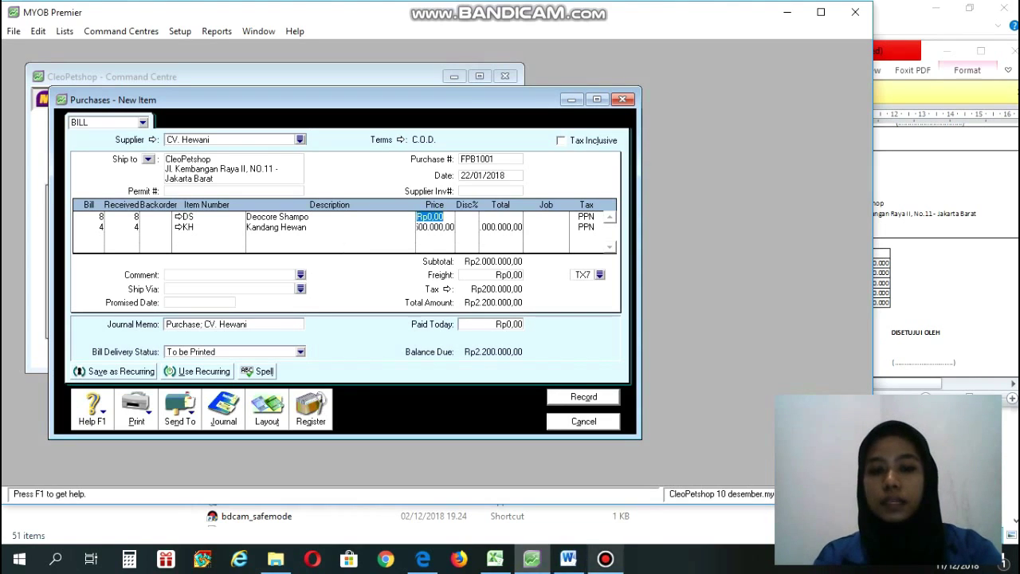
click(568, 558)
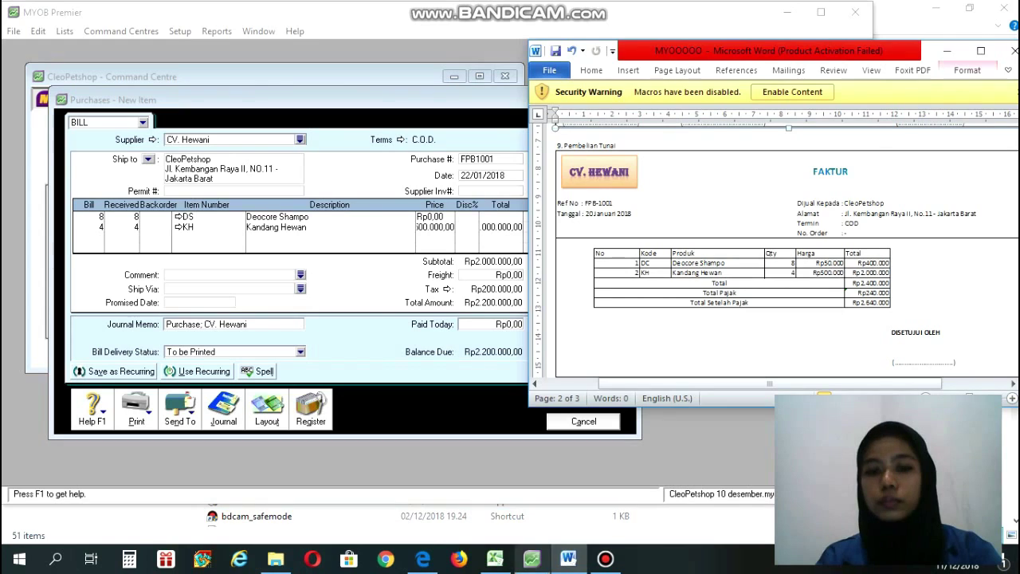
click(531, 558)
text(5)
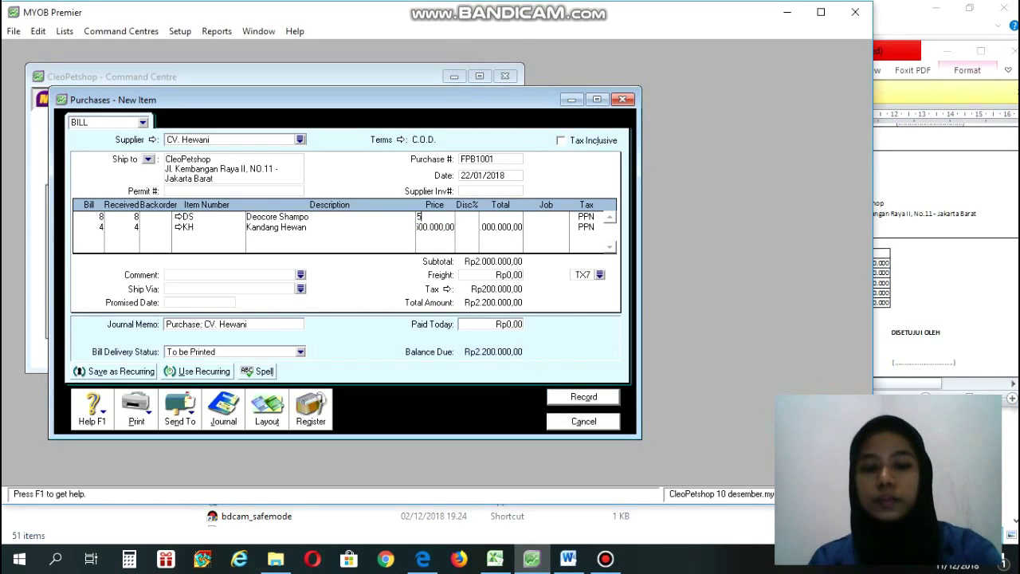
text(0000)
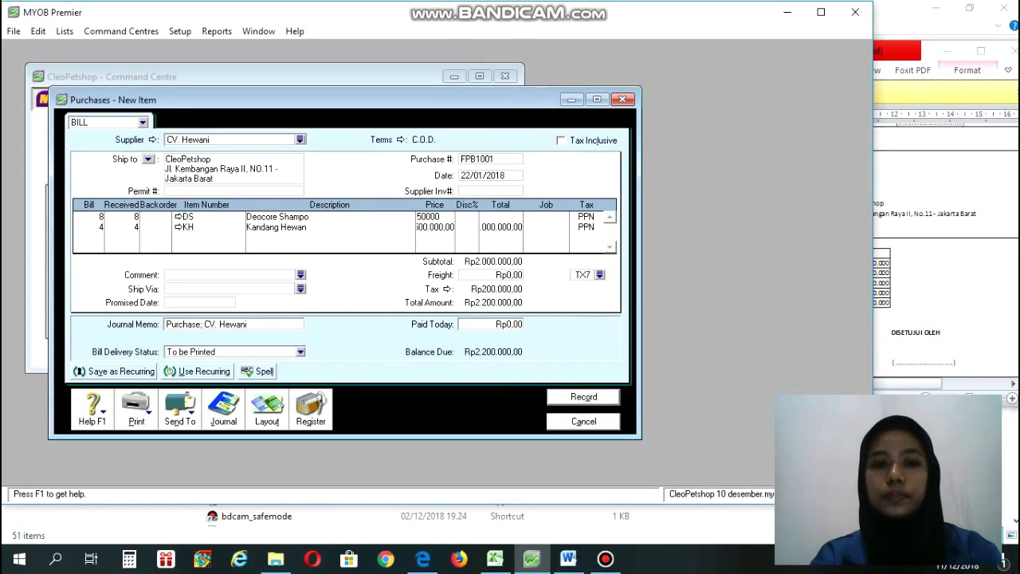
key(Return)
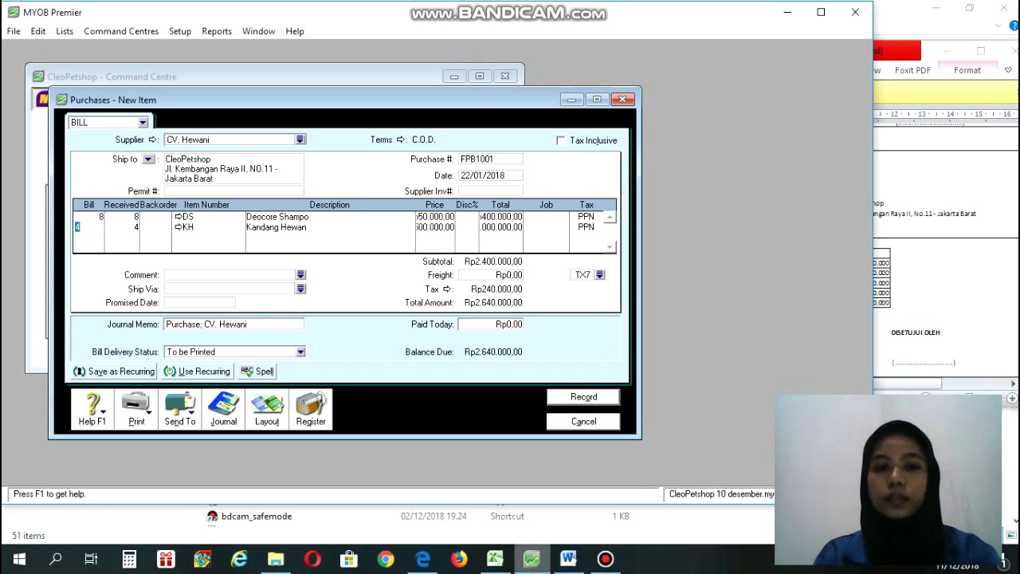
Check the Kandang Hewan line's price and total against the FAKTUR invoice.
click(568, 558)
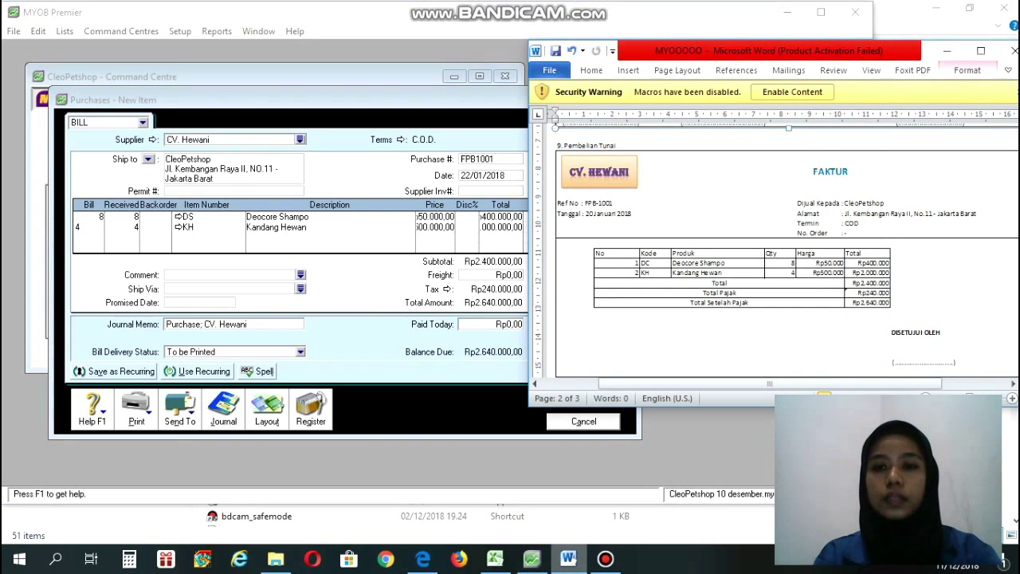
click(531, 559)
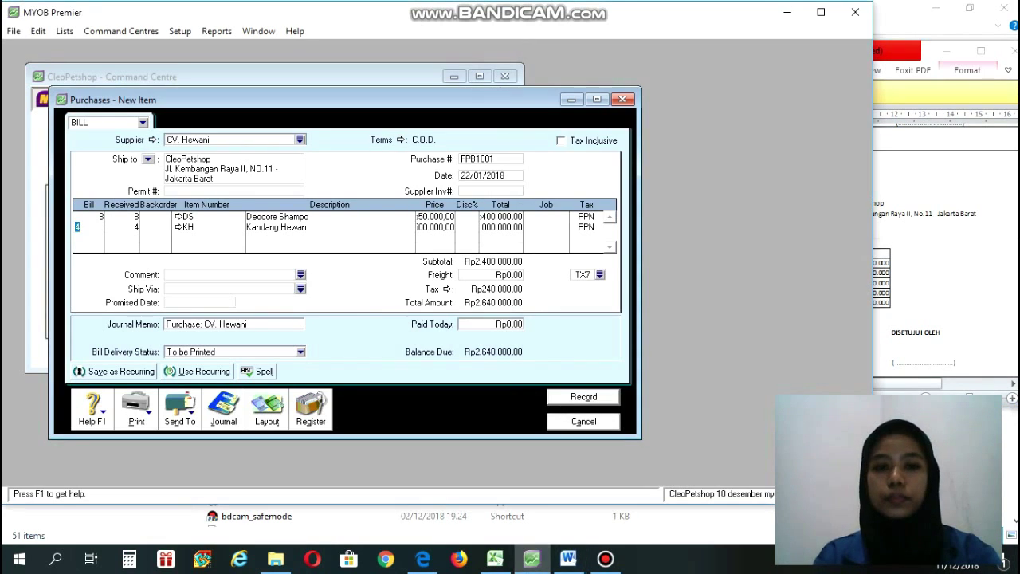
click(435, 227)
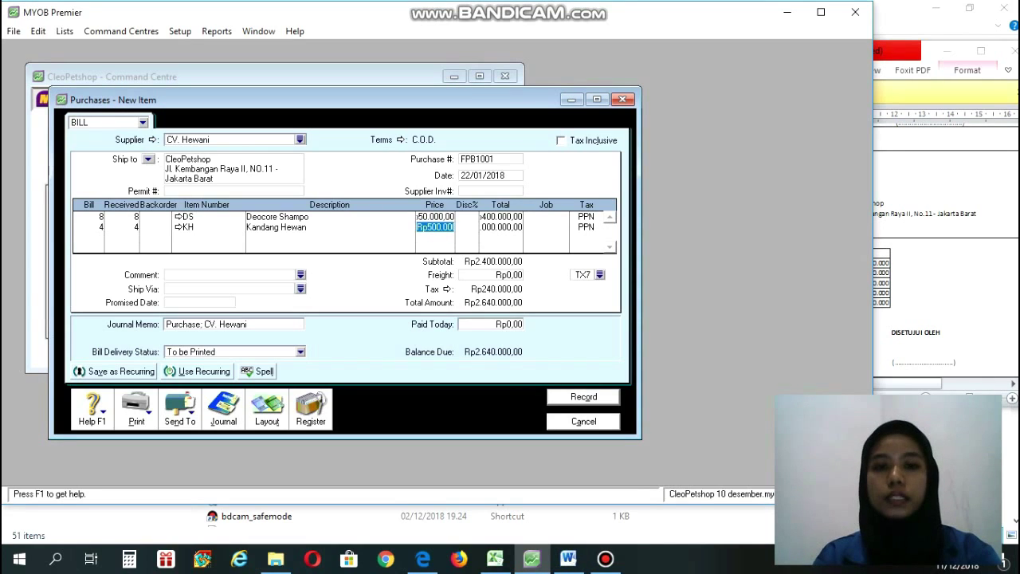
click(502, 228)
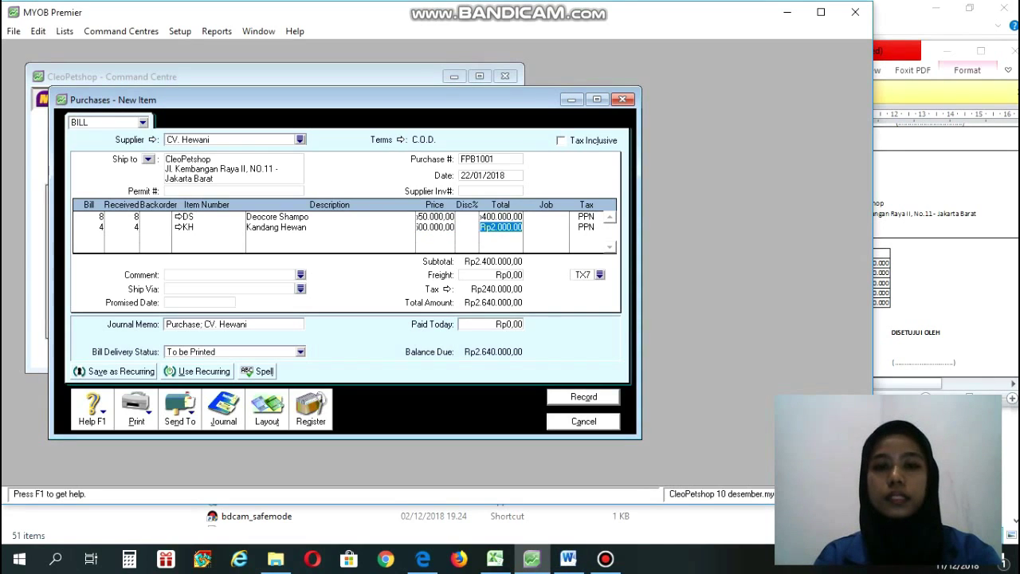
click(435, 227)
click(435, 227)
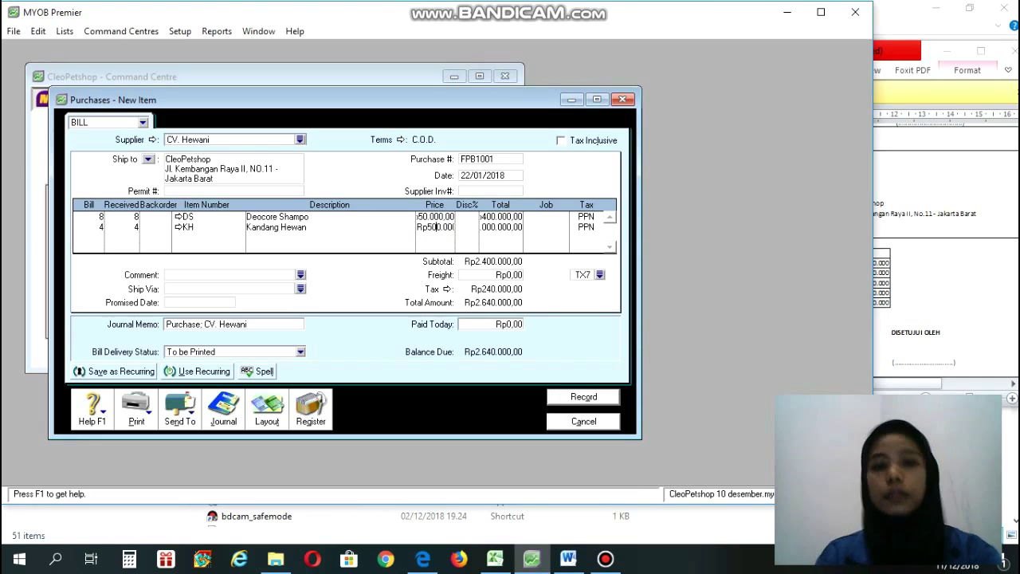
click(507, 228)
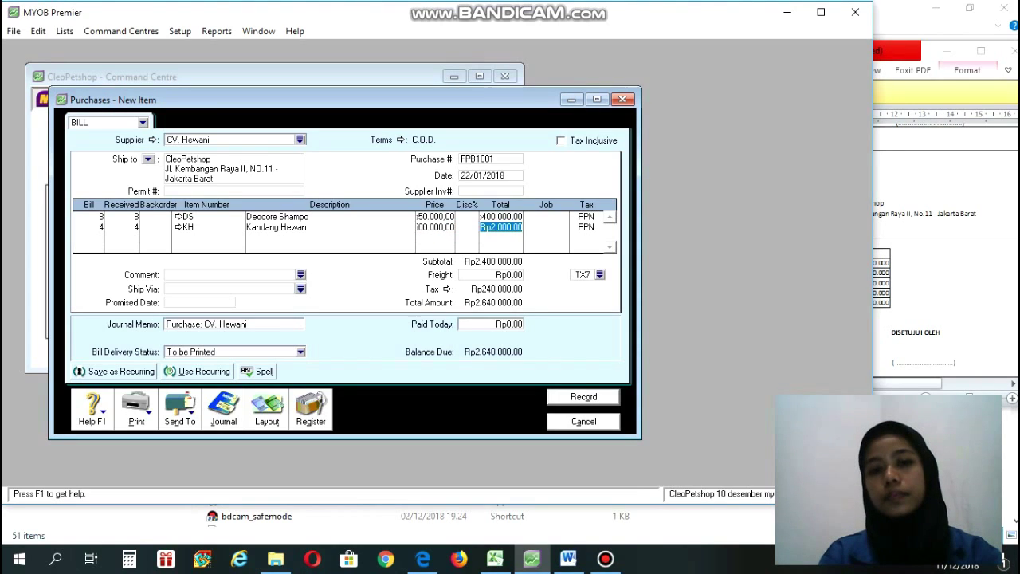
click(507, 228)
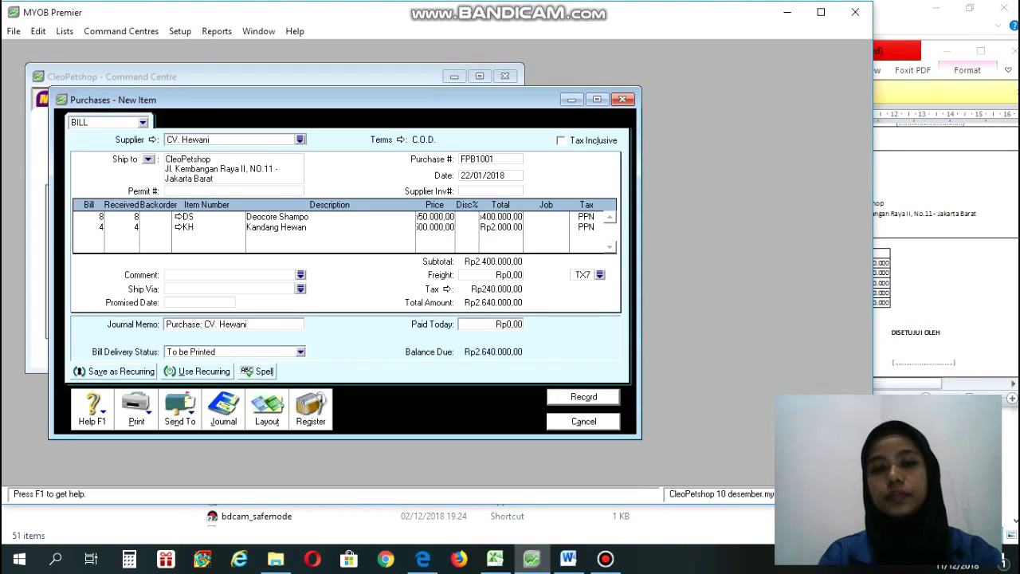
click(568, 559)
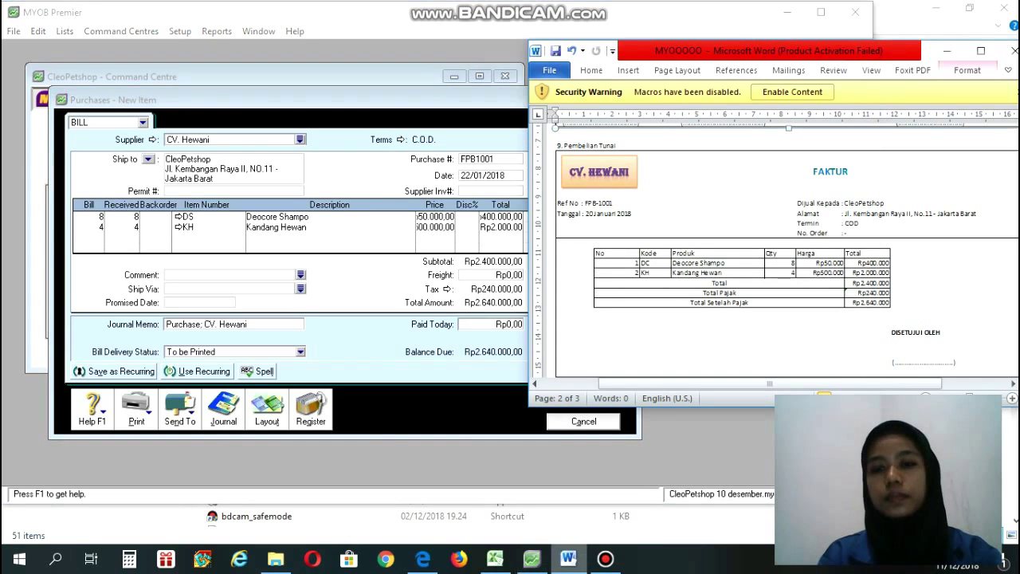
click(531, 559)
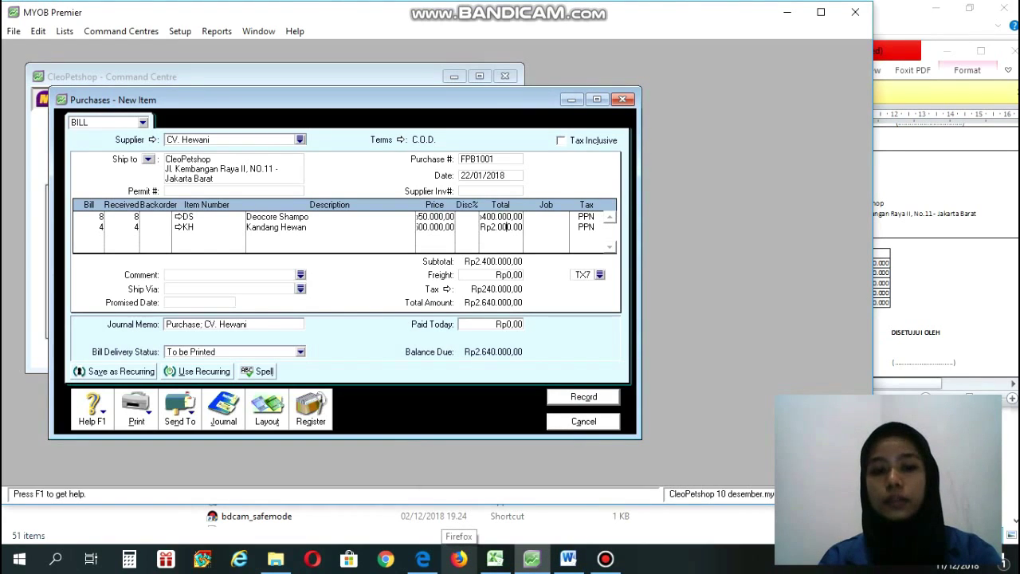
click(568, 558)
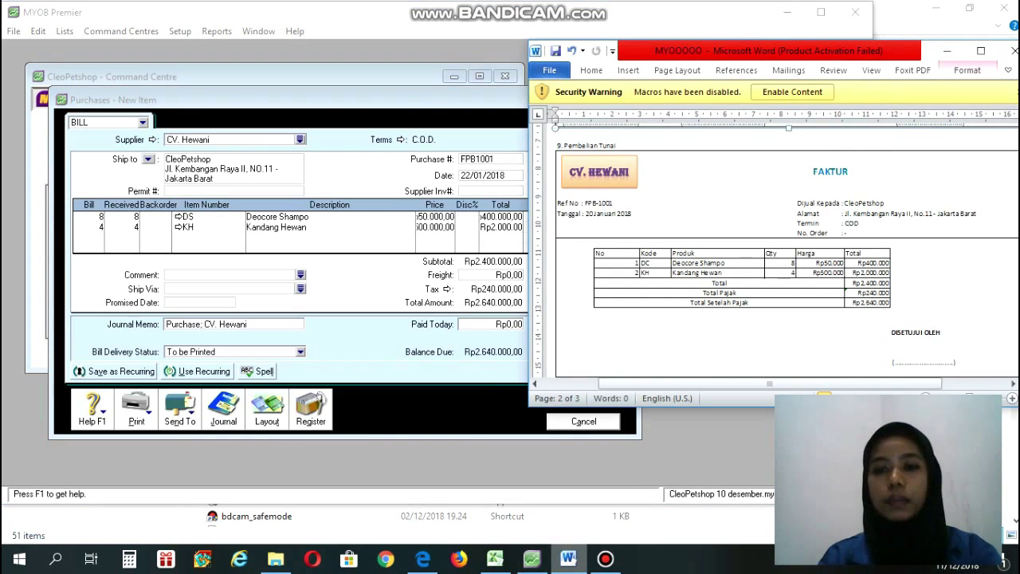
click(531, 558)
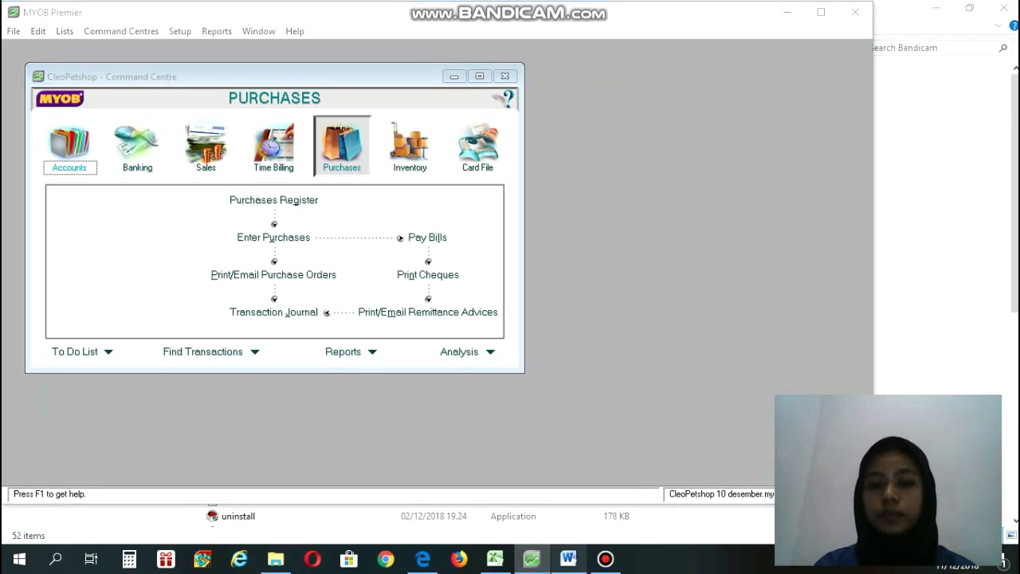
Open a new Bill from the Purchases command centre with supplier CV. Hewani, per the NOTA DEBET.
key(alt+Tab)
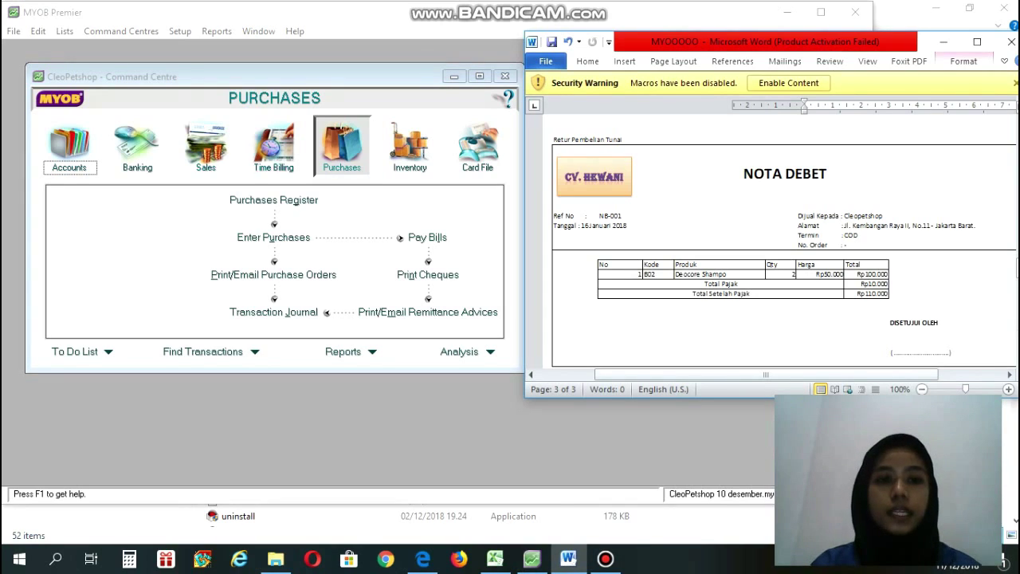
click(342, 148)
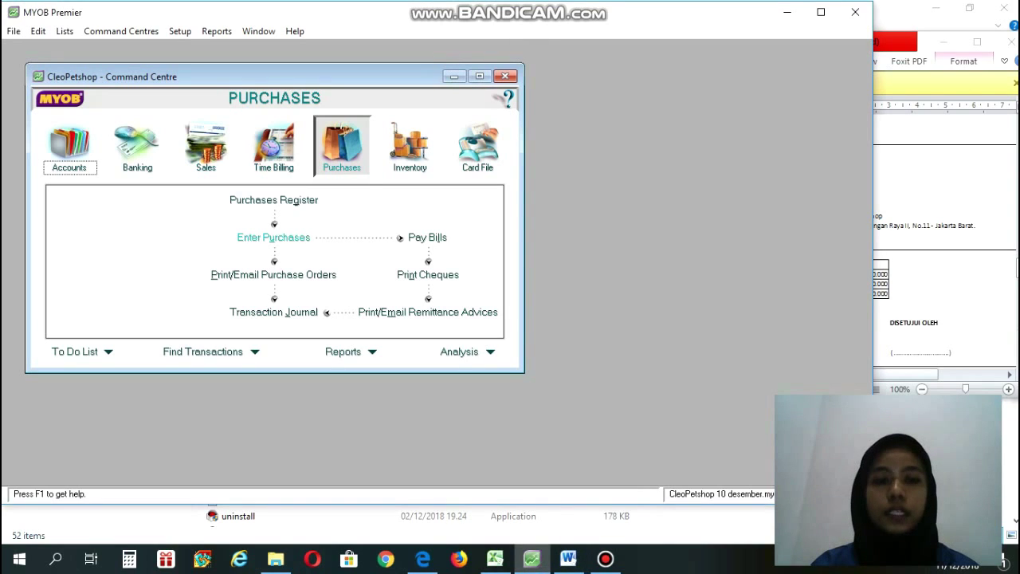
click(273, 237)
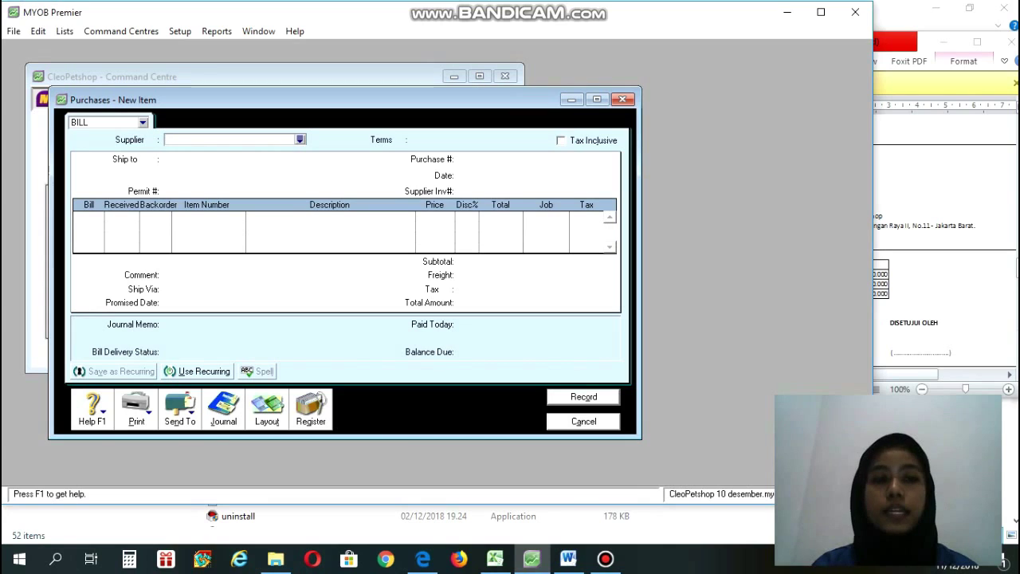
click(143, 123)
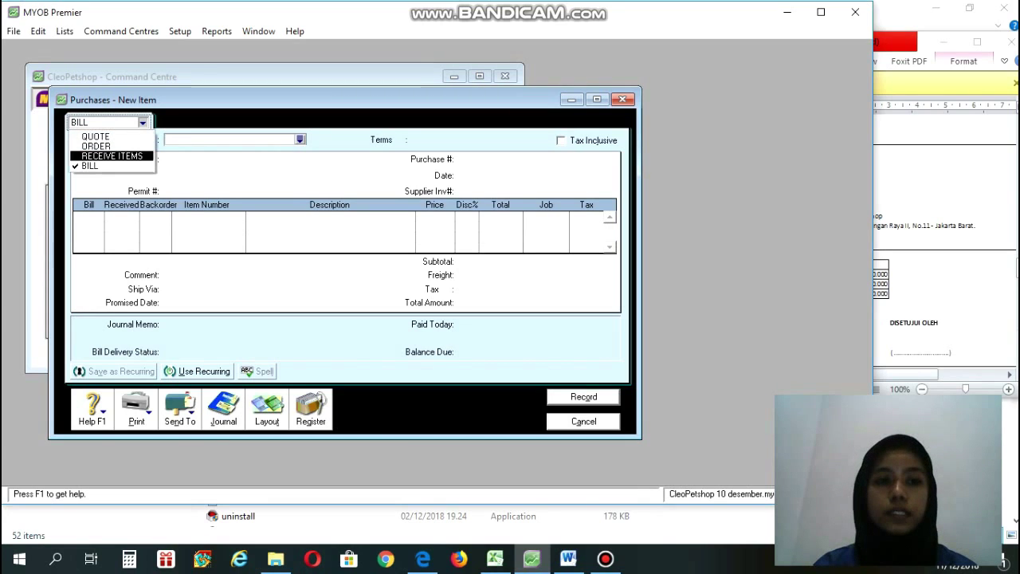
click(89, 165)
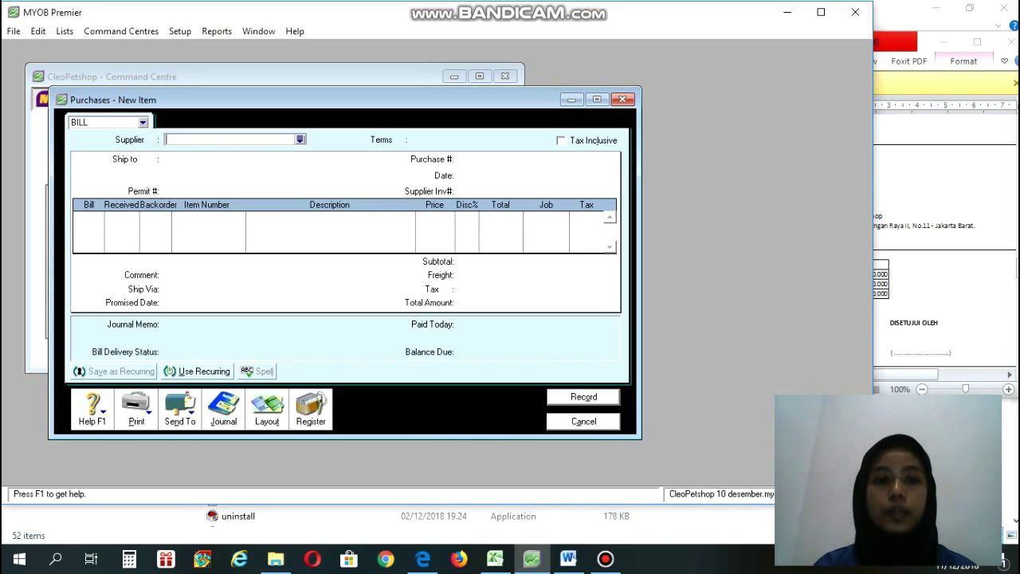
click(300, 139)
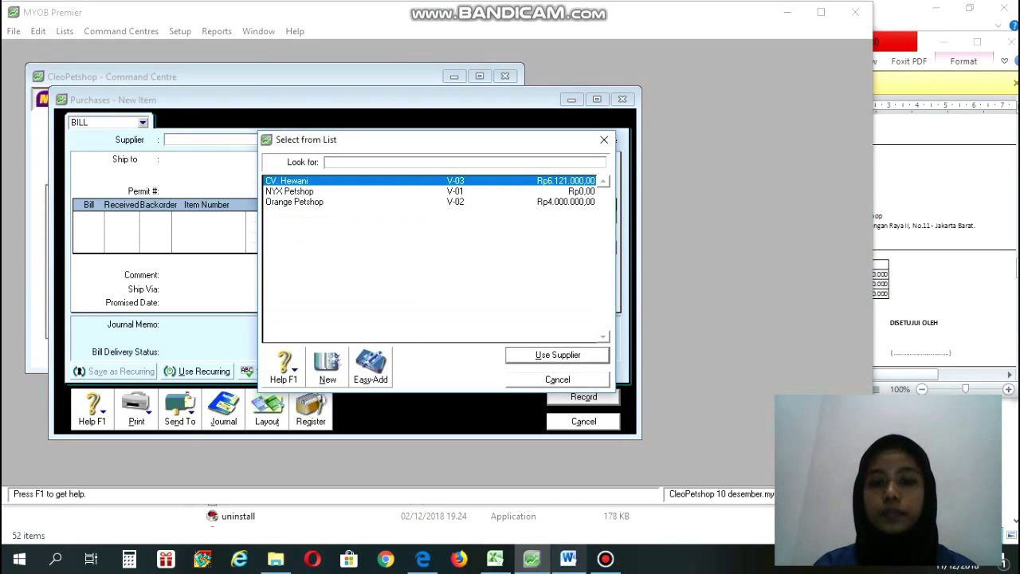
click(568, 559)
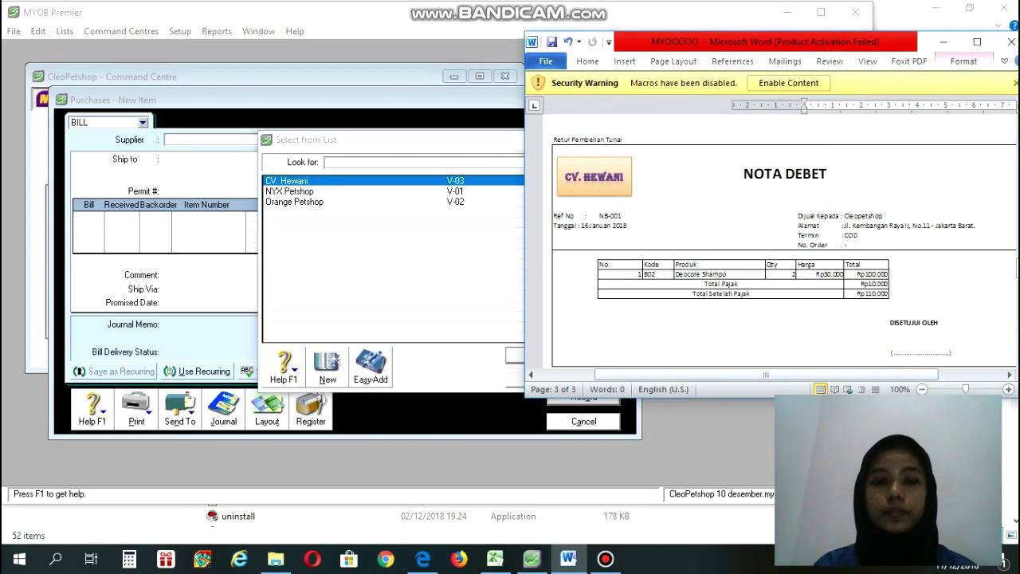
click(531, 559)
key(Return)
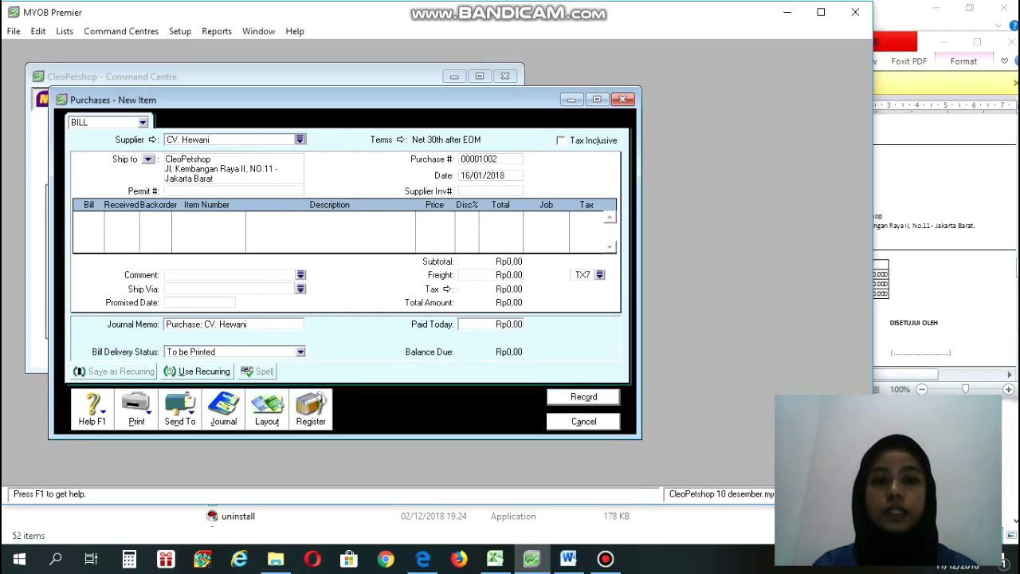
Set the bill's credit terms to C.O.D. payment due.
click(401, 140)
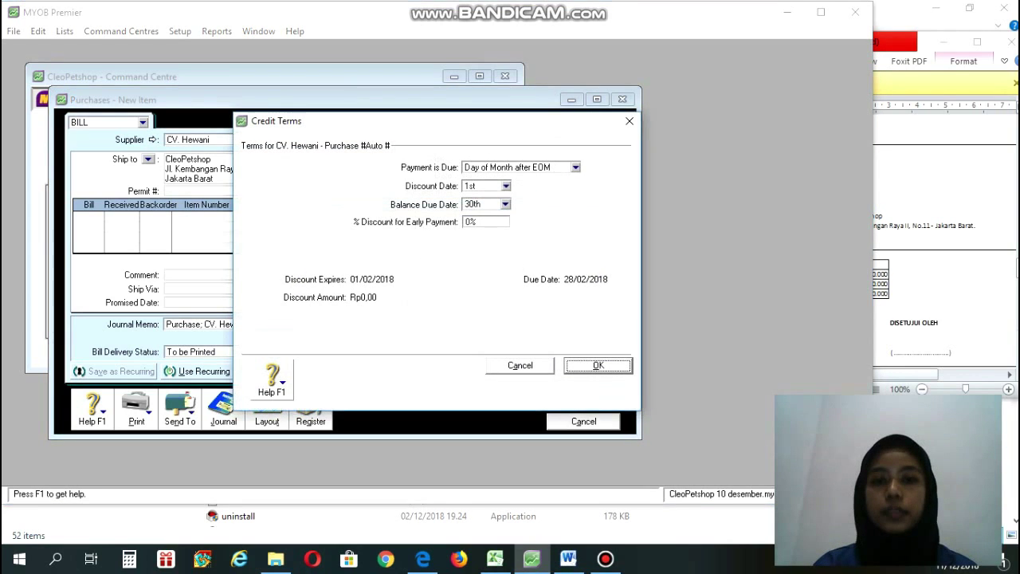
click(575, 167)
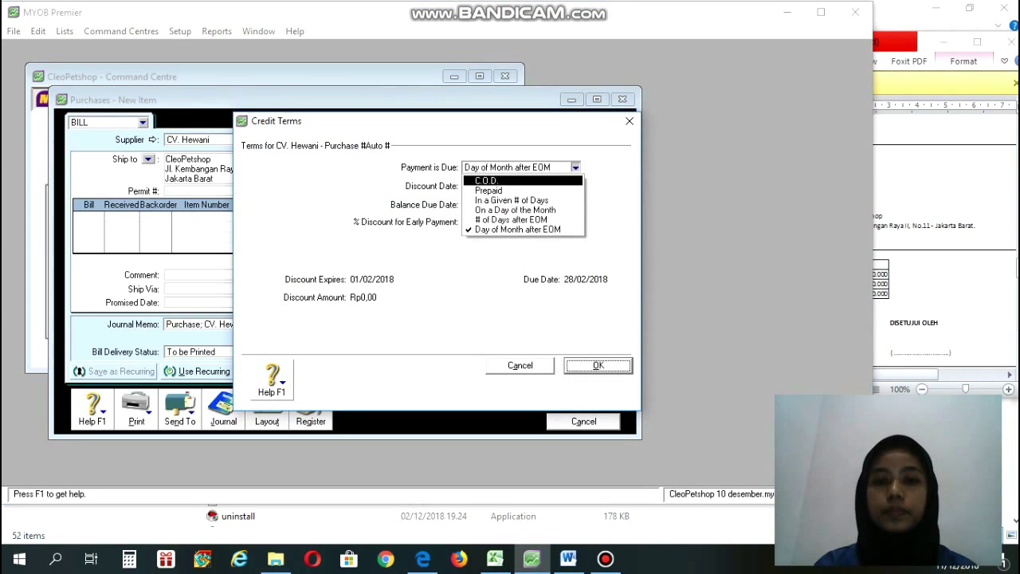
click(514, 181)
key(Return)
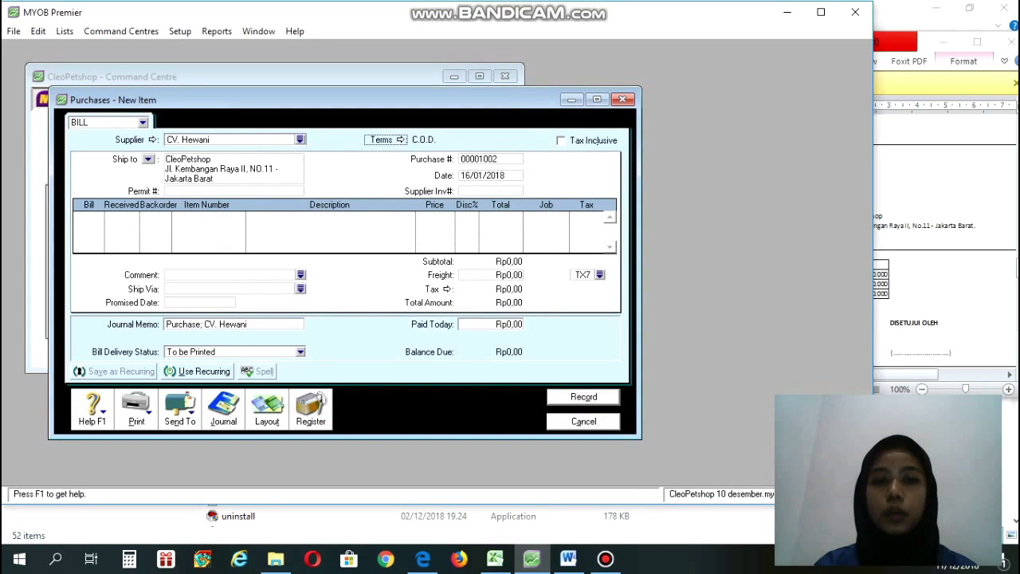
Enter purchase number NB001 and date 16/01/2018, checking the debit note in Word.
key(Tab)
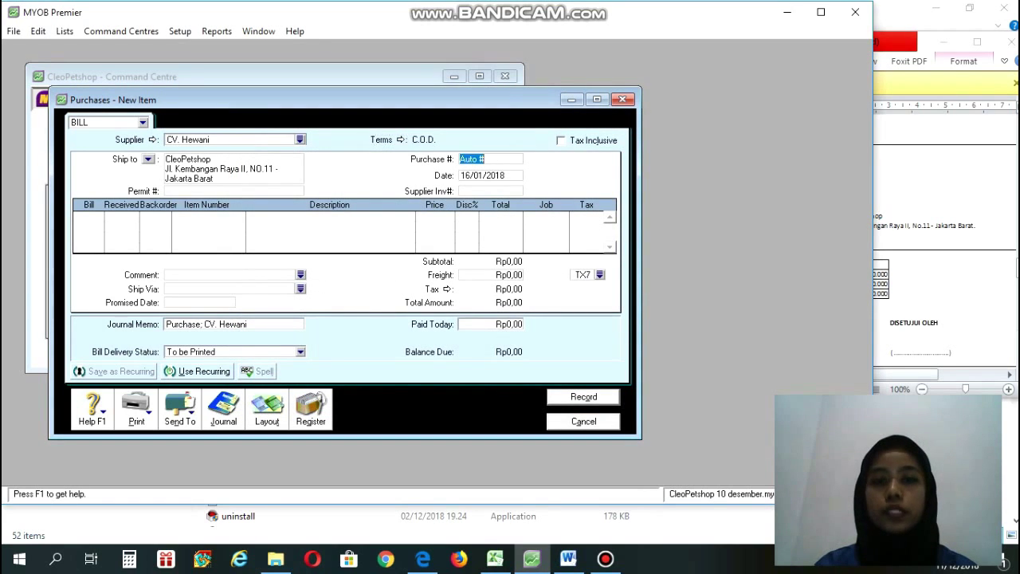
click(568, 559)
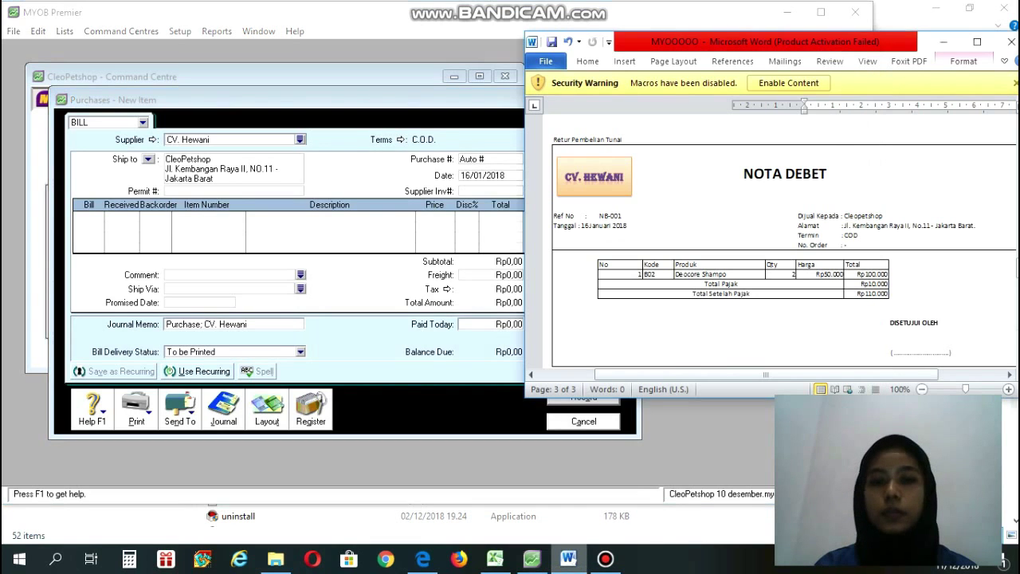
click(531, 559)
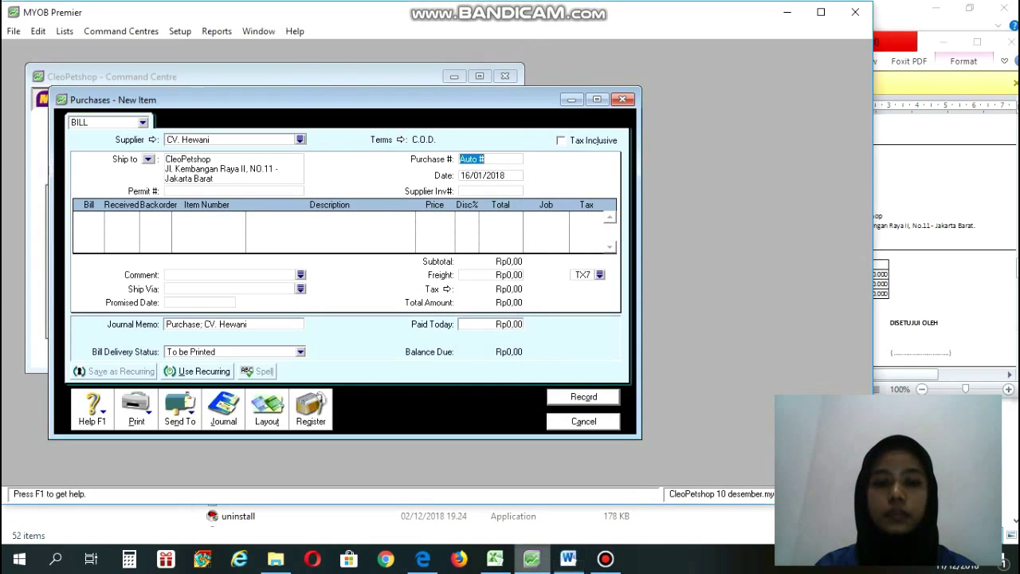
text(N)
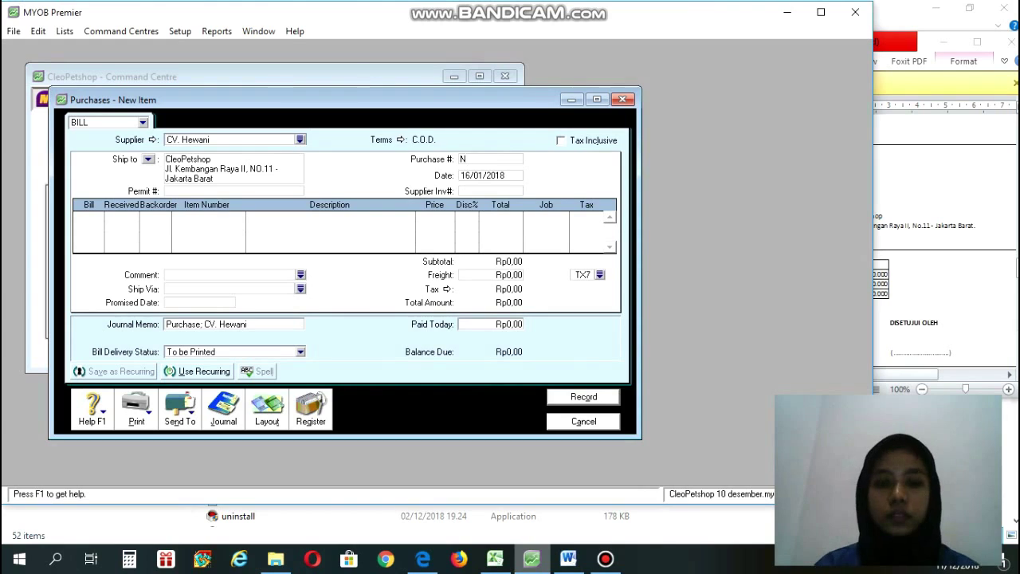
text(B001)
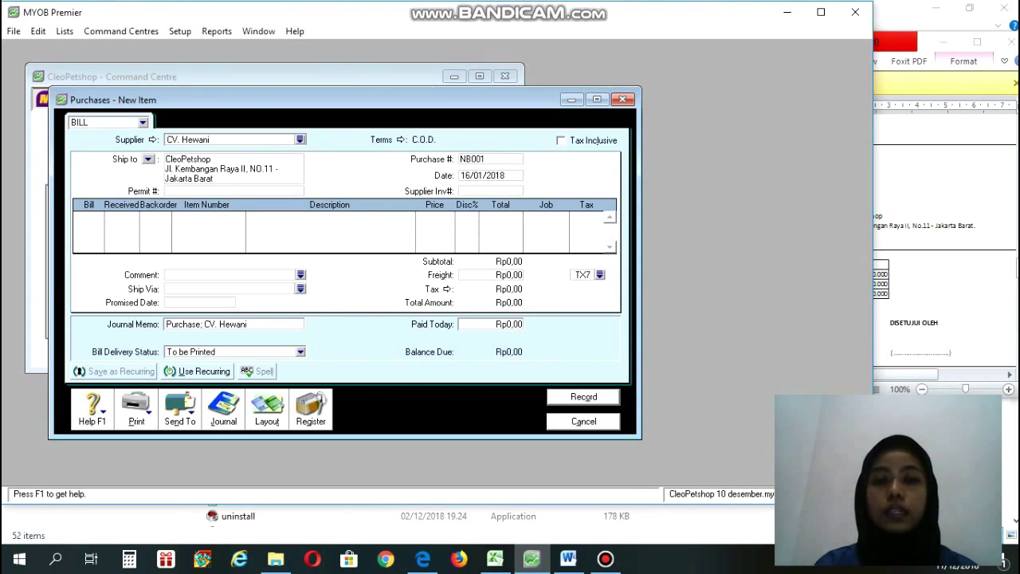
key(Tab)
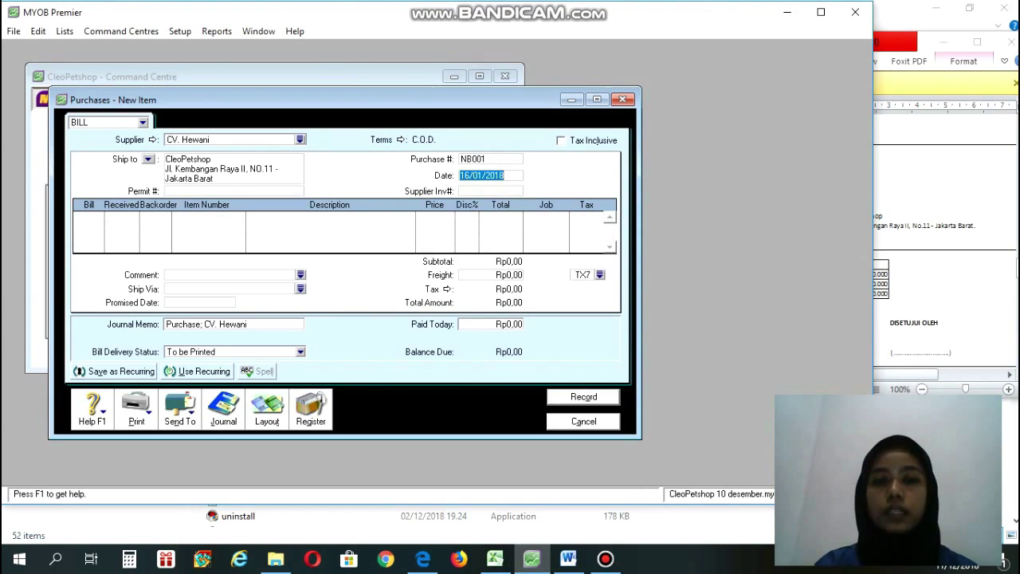
text(1)
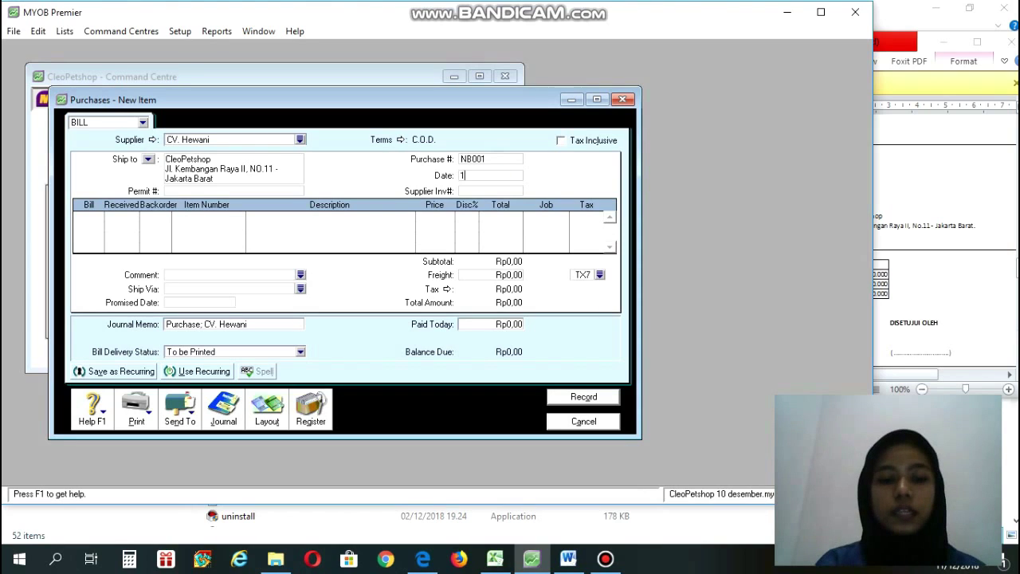
text(6/01/21)
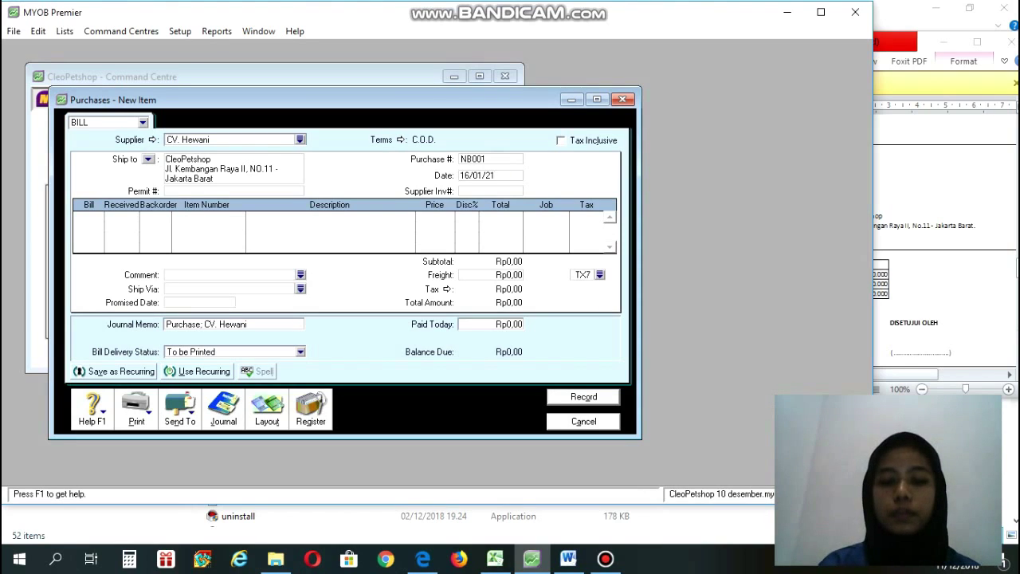
key(BackSpace)
text(019)
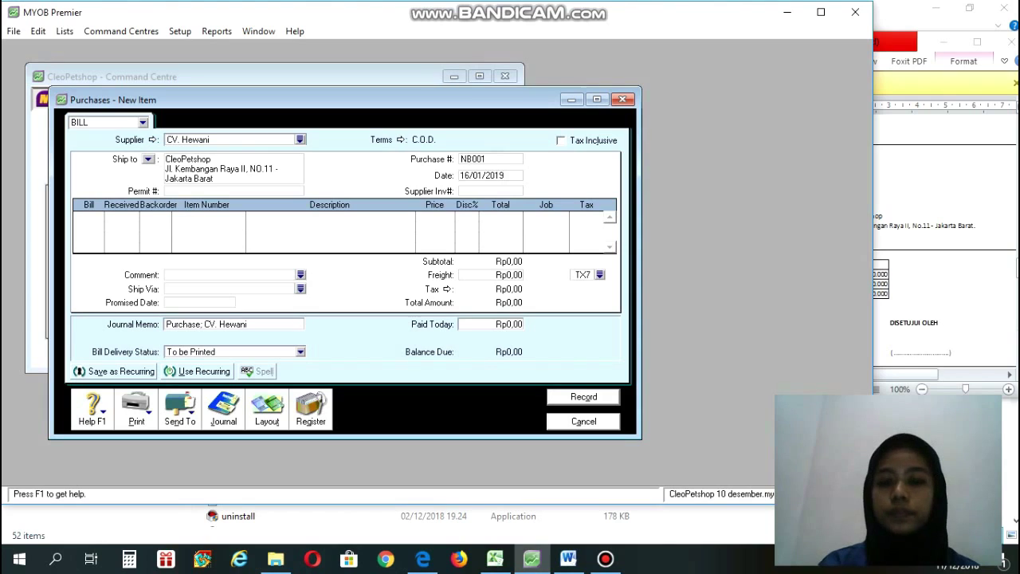
key(BackSpace)
text(8)
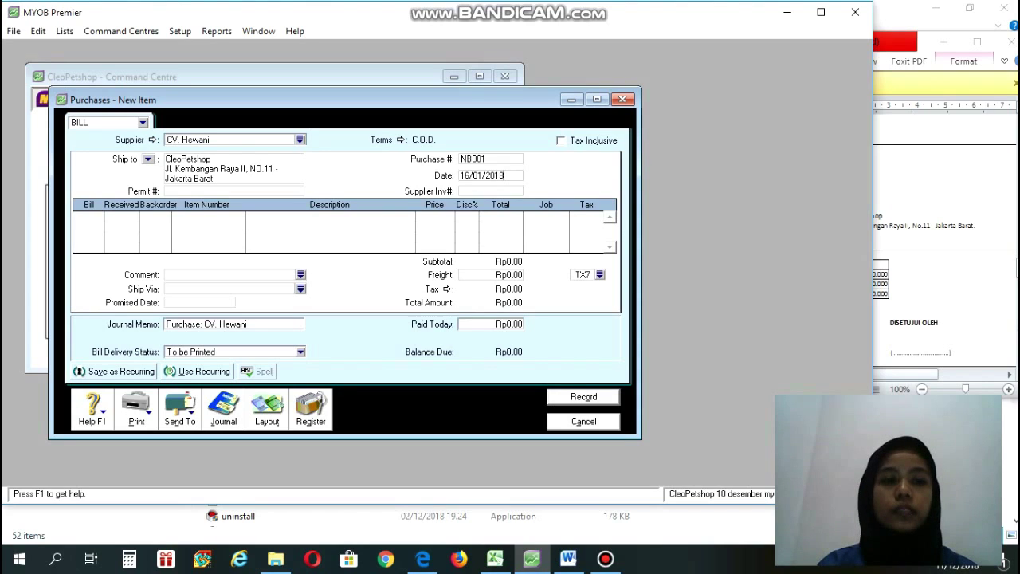
key(Tab)
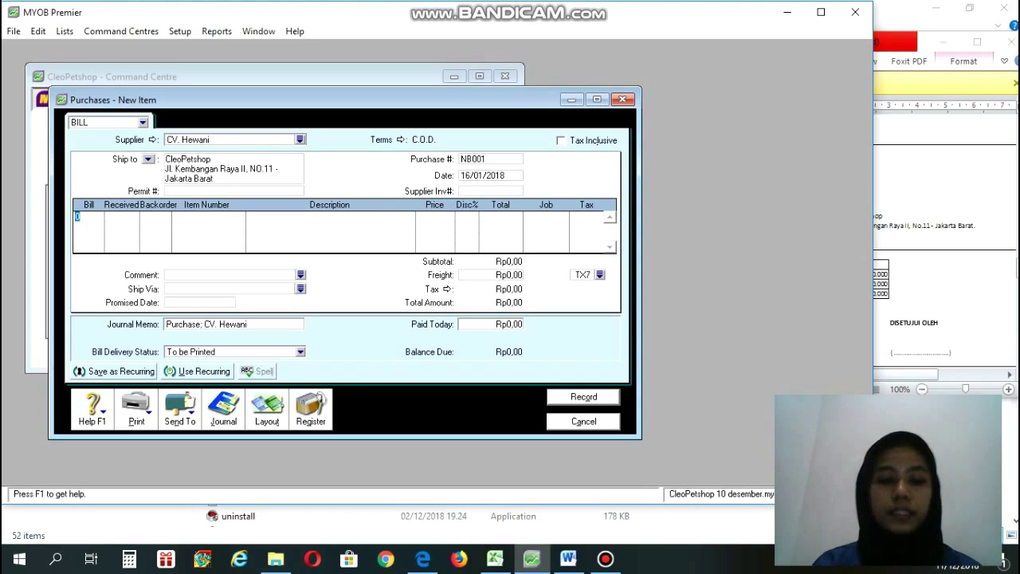
Add a line returning -2 of item DS, Deocore Shampo, with its 50.000 price filled in.
click(567, 558)
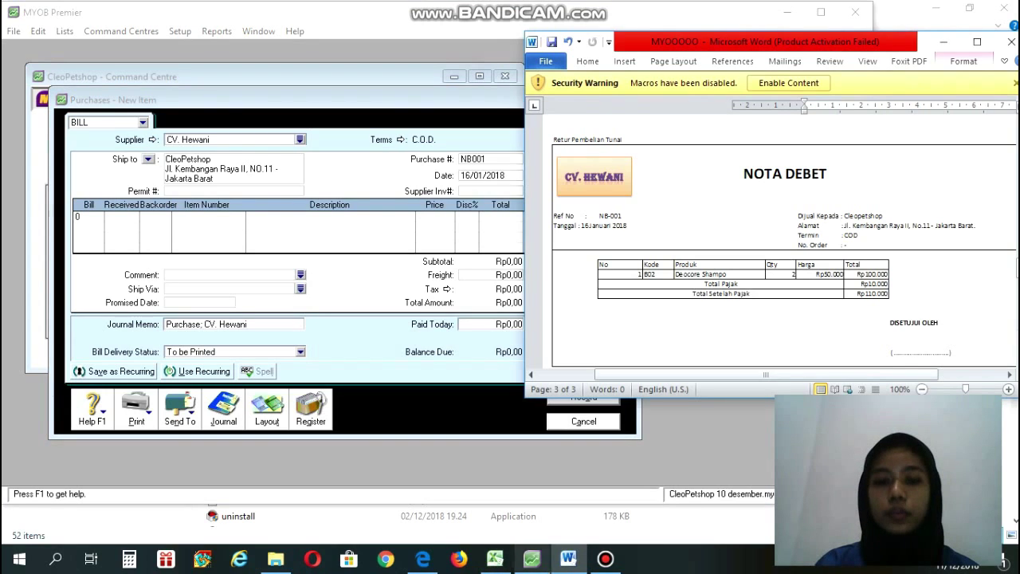
click(532, 558)
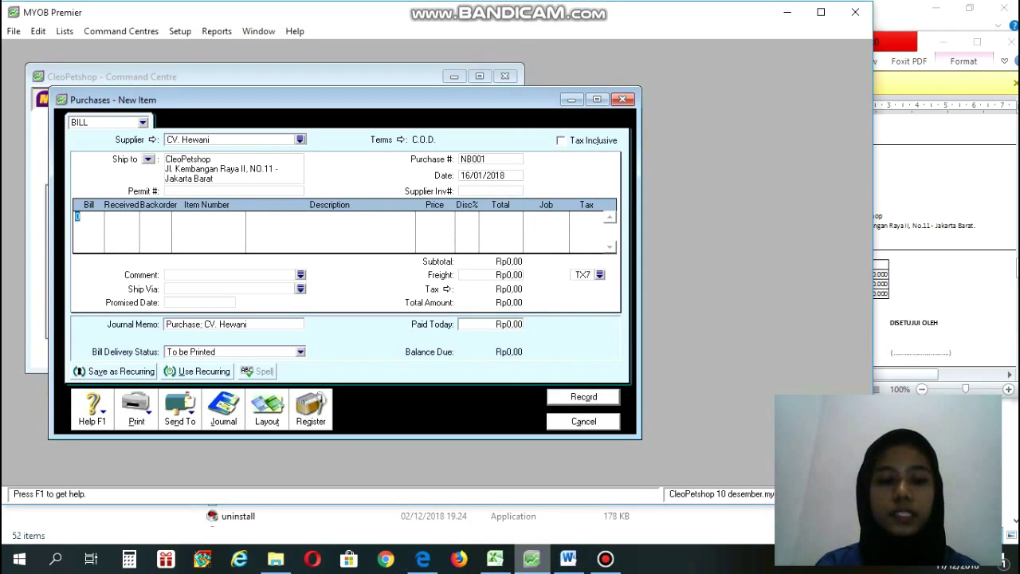
text(-2)
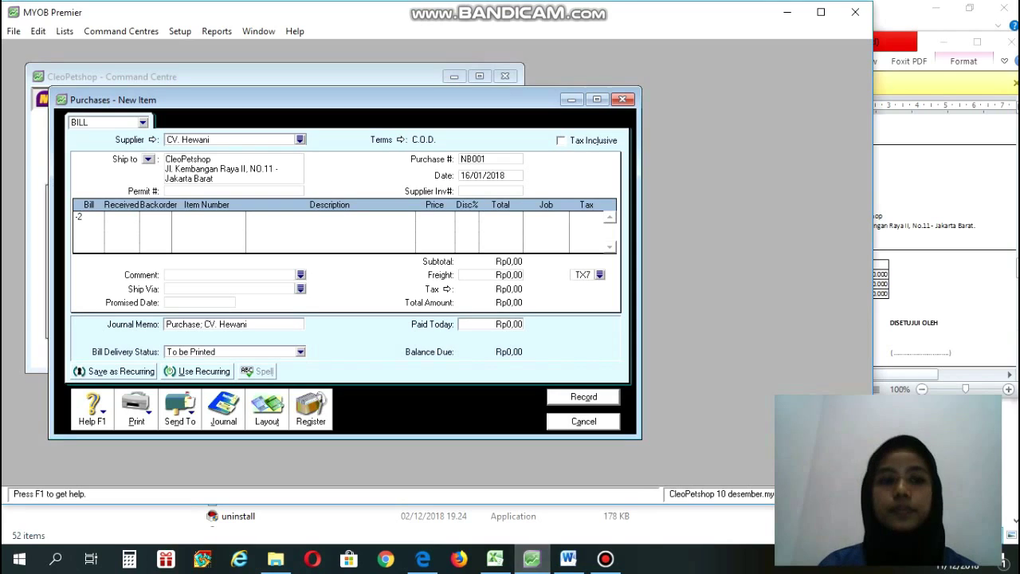
key(Return)
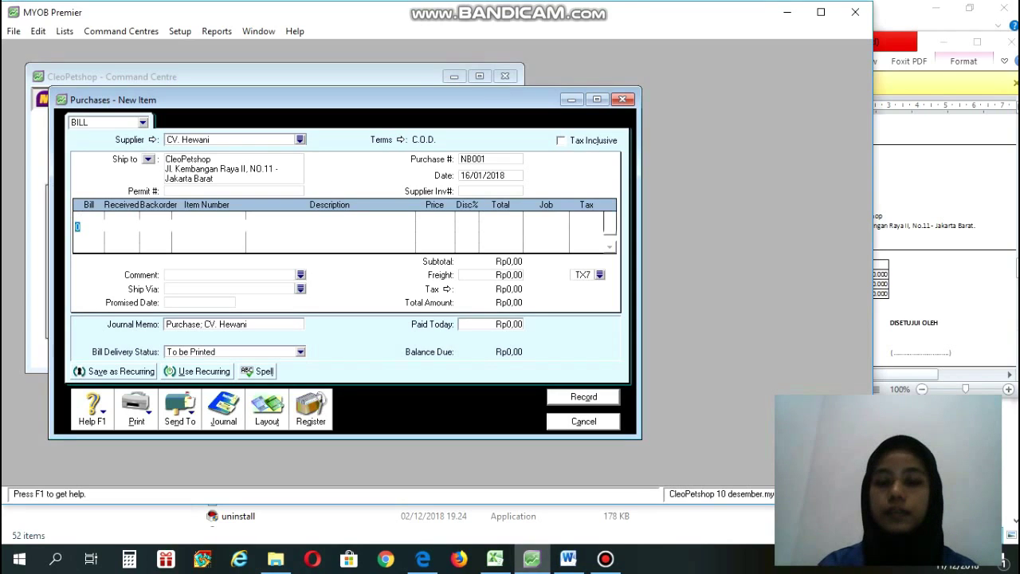
key(BackSpace)
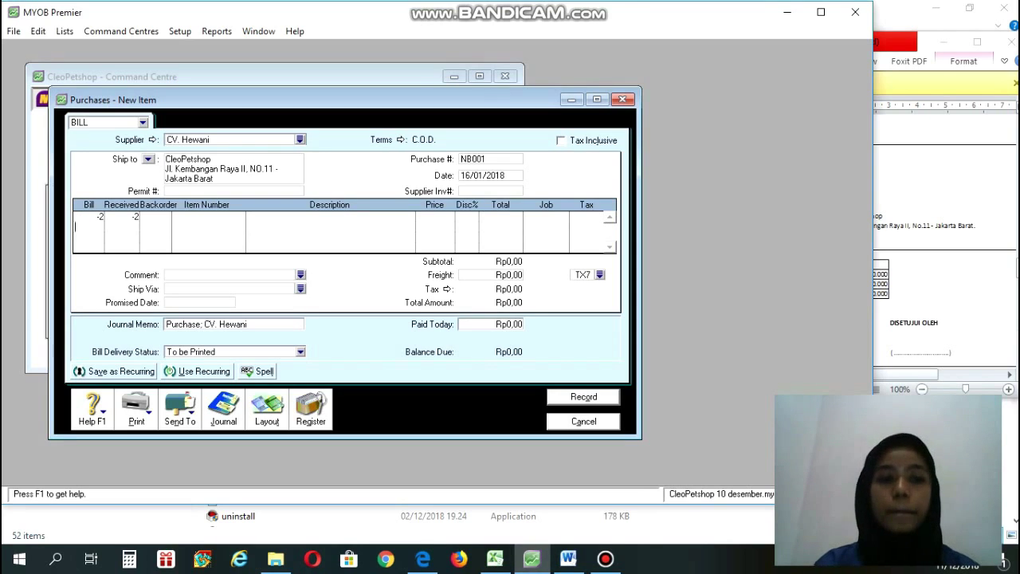
click(208, 217)
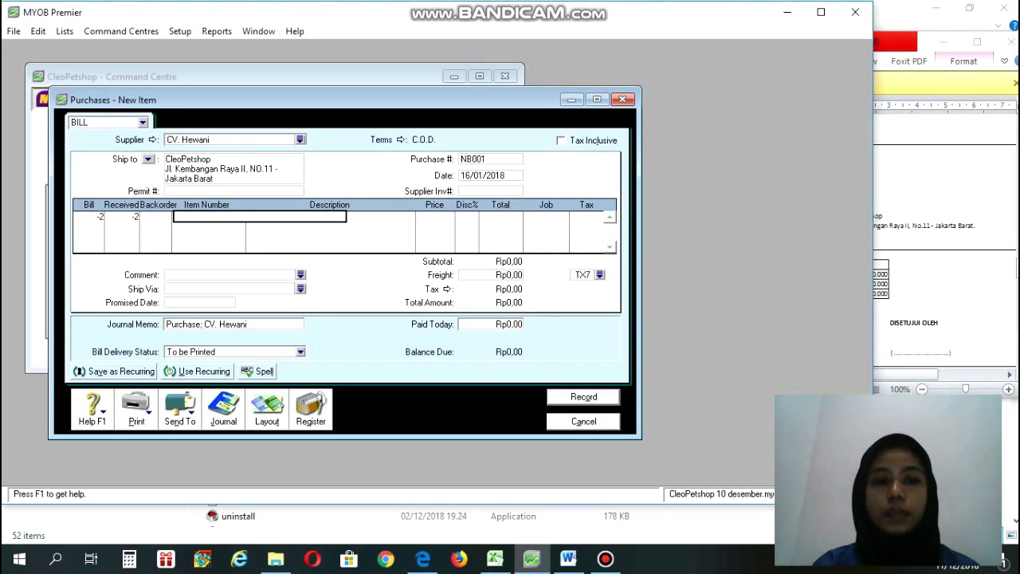
key(Tab)
text(DS)
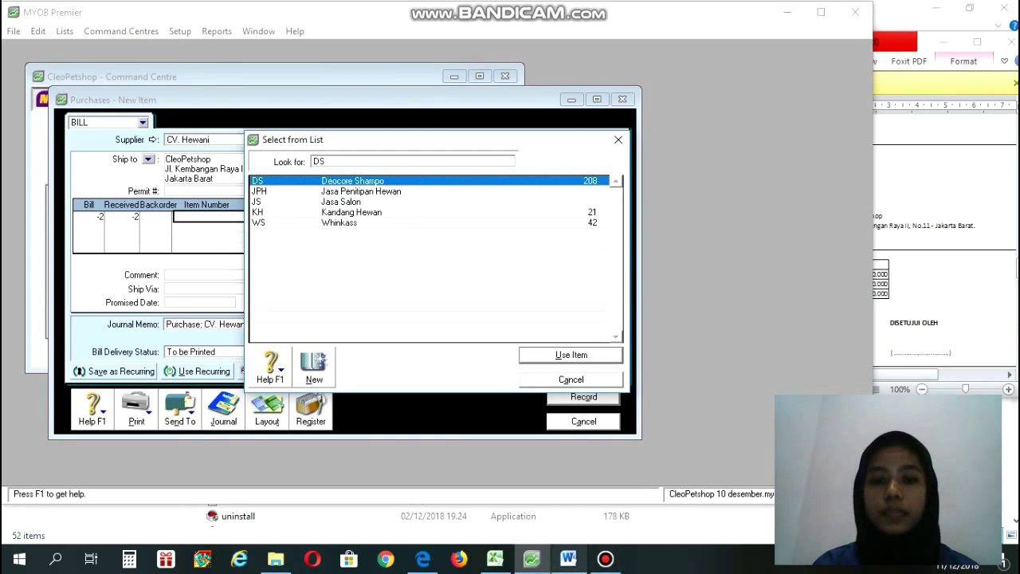
click(568, 558)
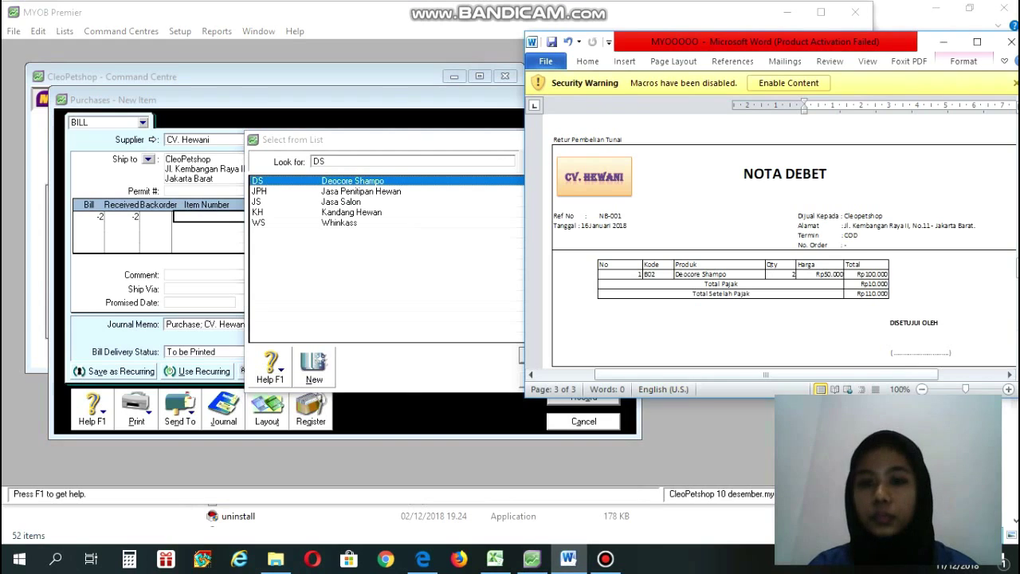
click(531, 558)
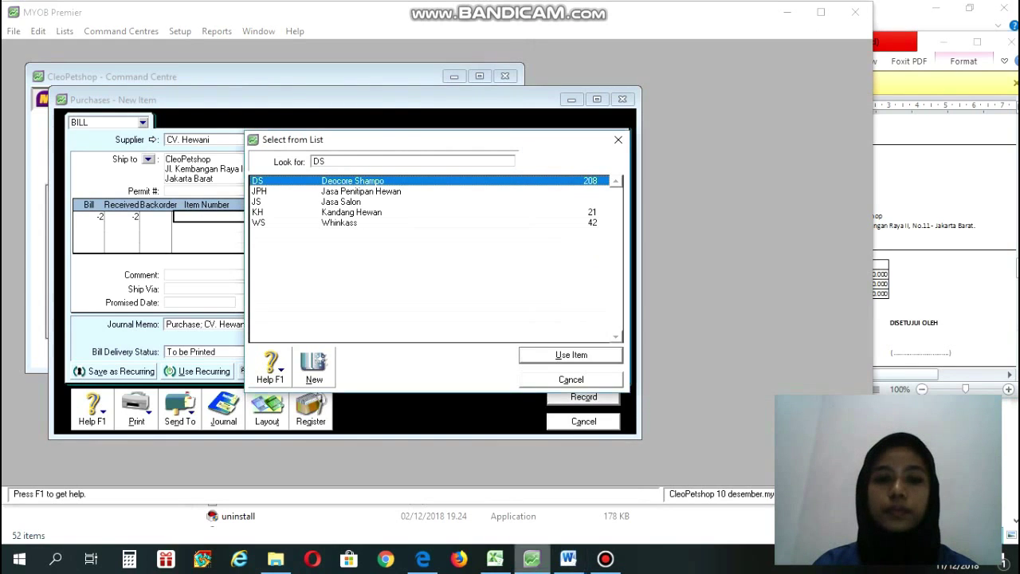
key(Return)
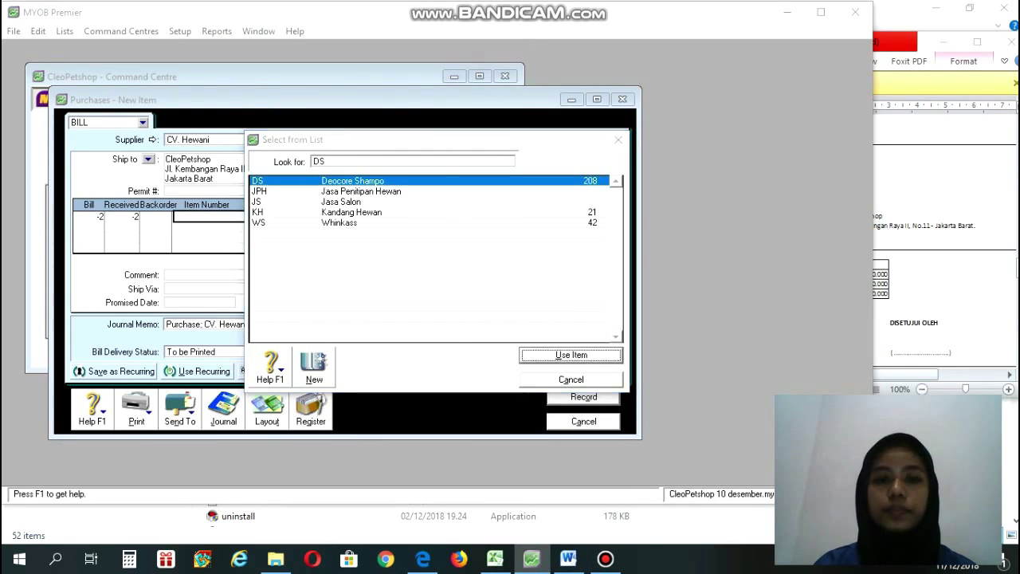
key(Return)
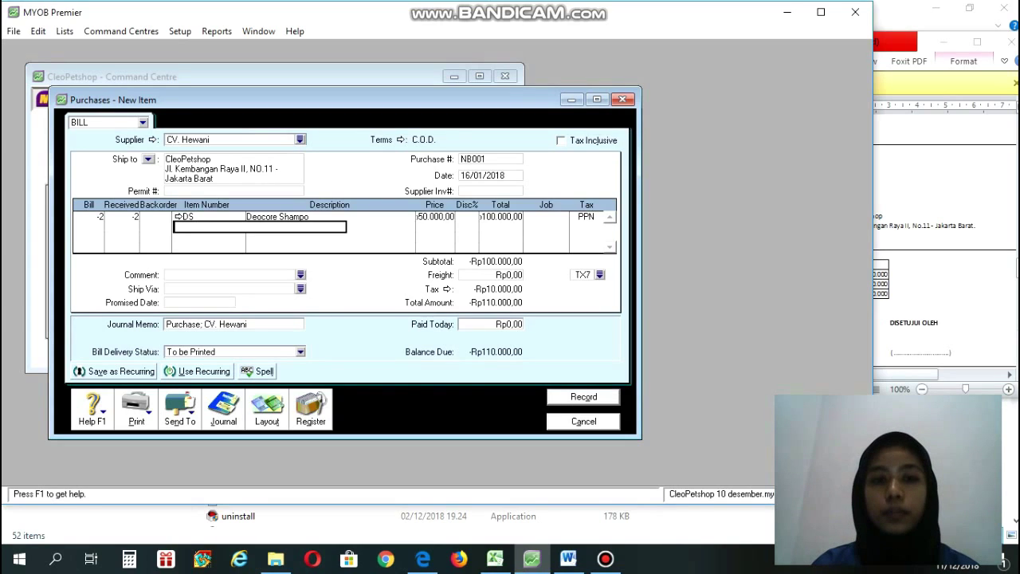
Confirm the line's 50.000 price and -100.000,00 total, then record debit note NB001.
click(436, 217)
click(439, 216)
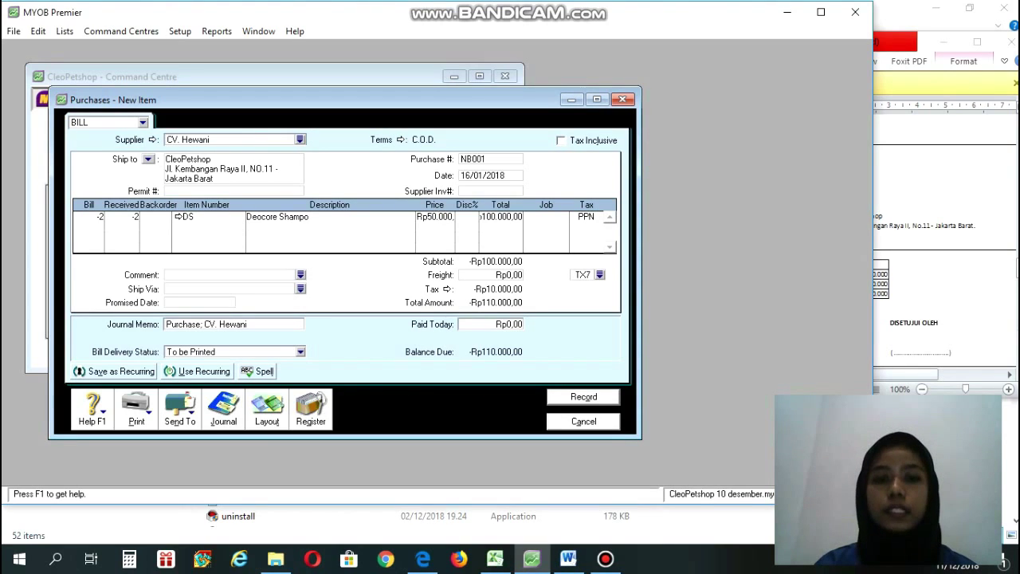
click(501, 217)
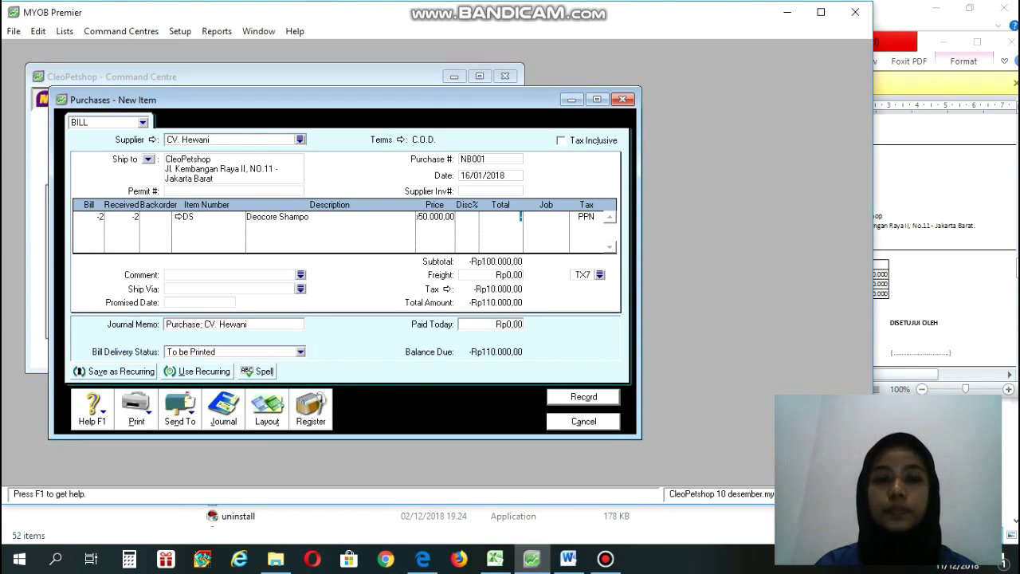
click(76, 227)
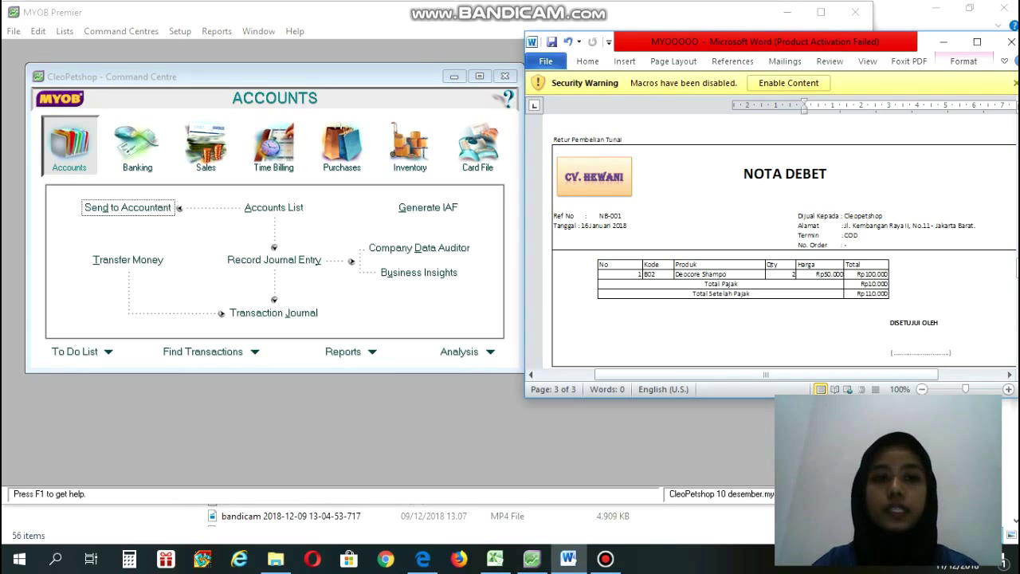
Open the Purchases Register's Returns & Debits list and receive a refund for NB001.
click(341, 146)
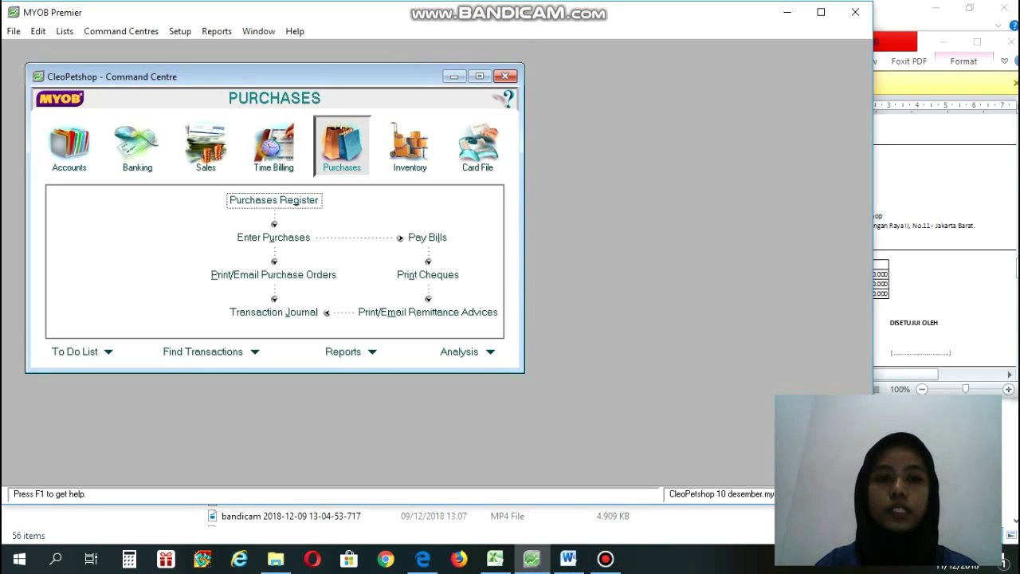
key(Return)
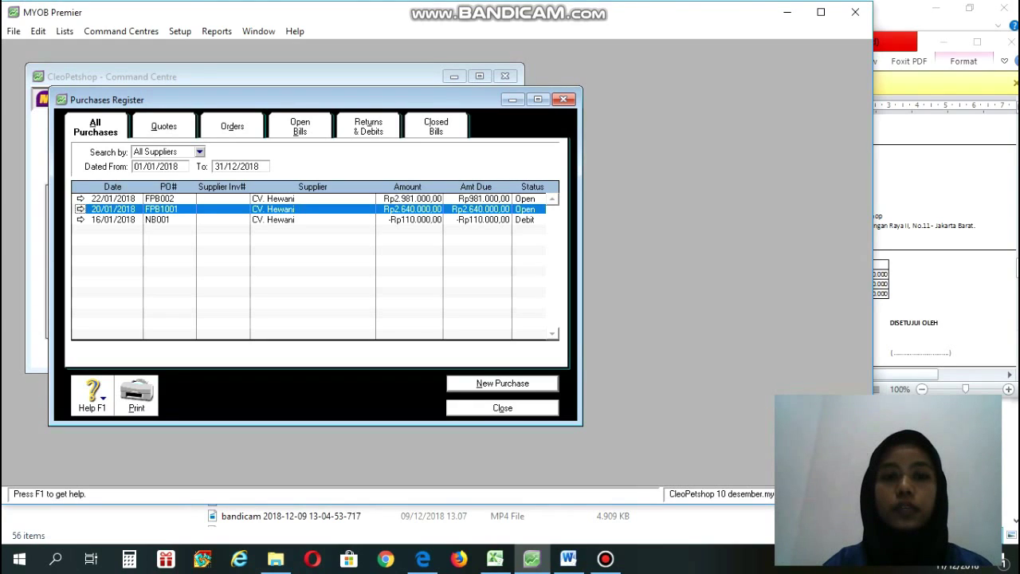
click(368, 127)
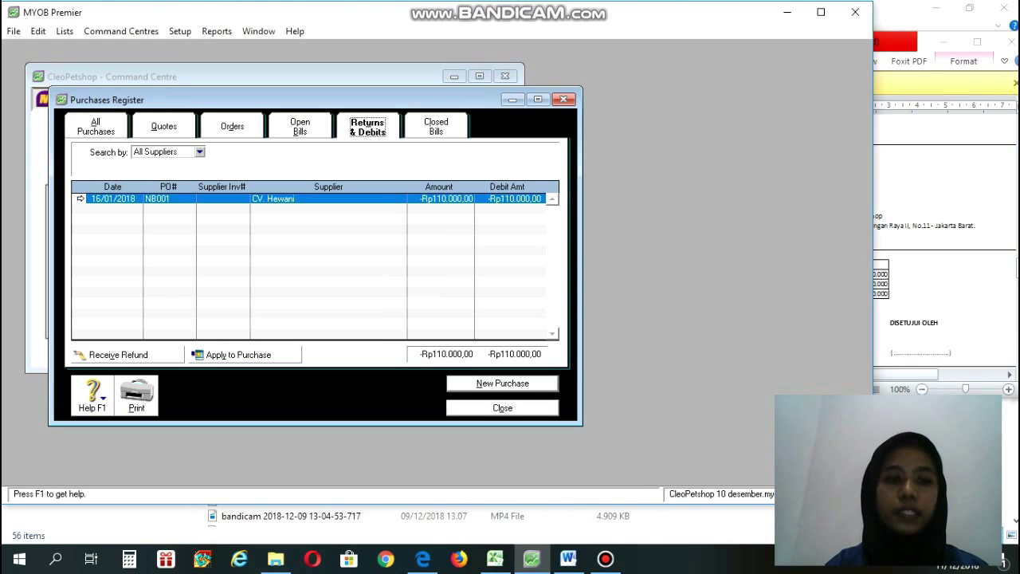
click(119, 355)
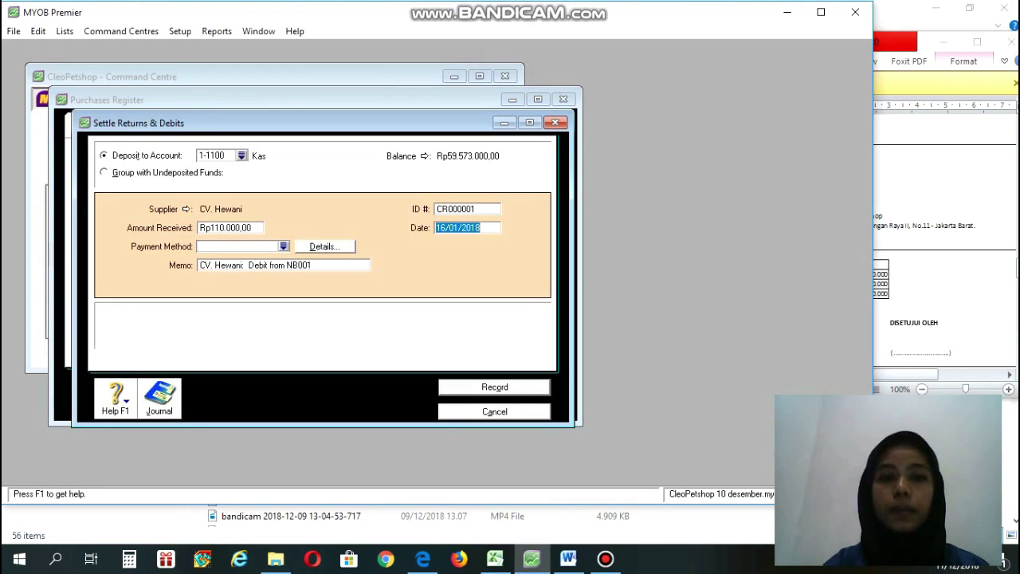
Give the refund settlement ID # NB001 and date 16/01/2018.
click(467, 209)
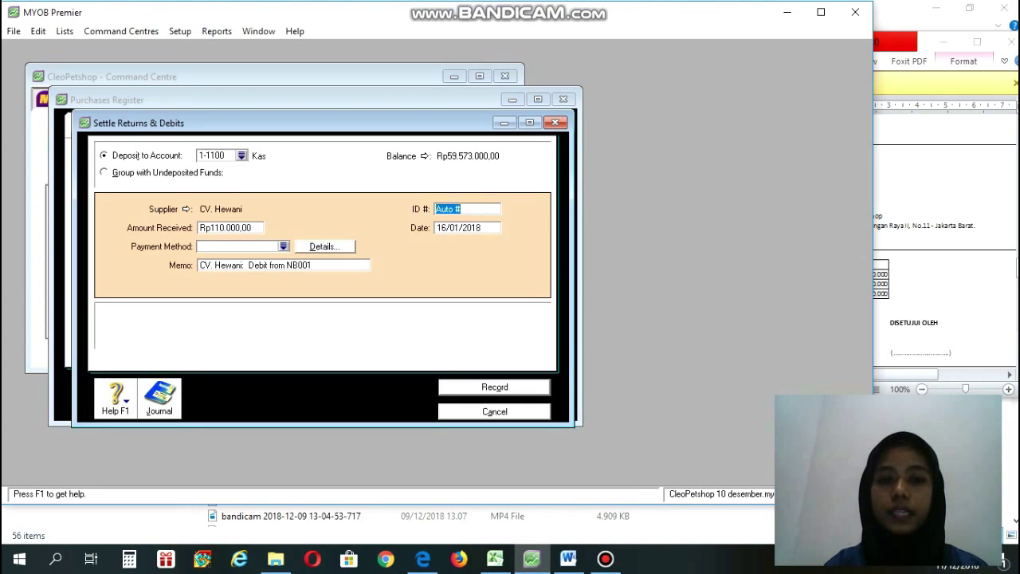
click(568, 558)
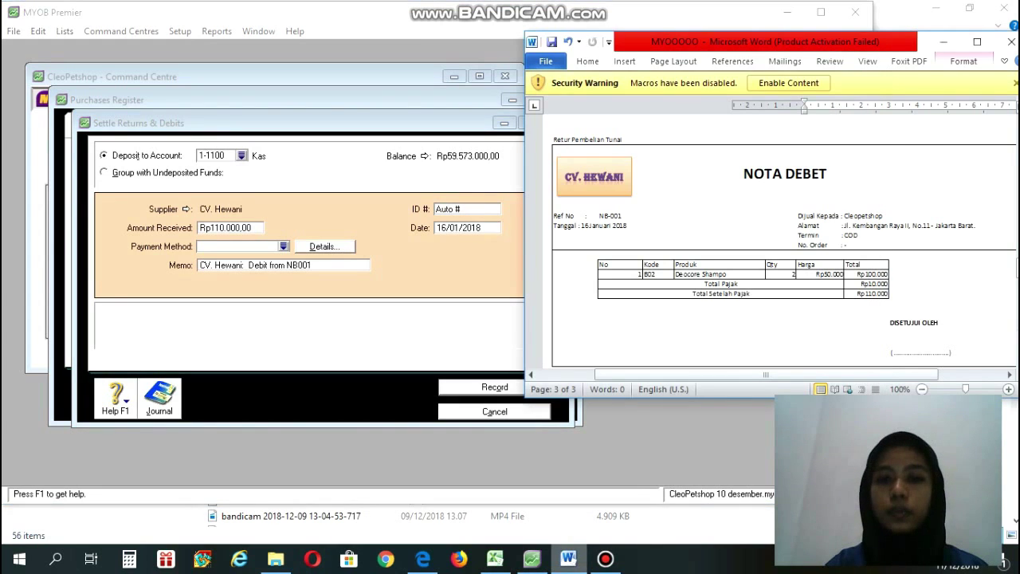
click(531, 558)
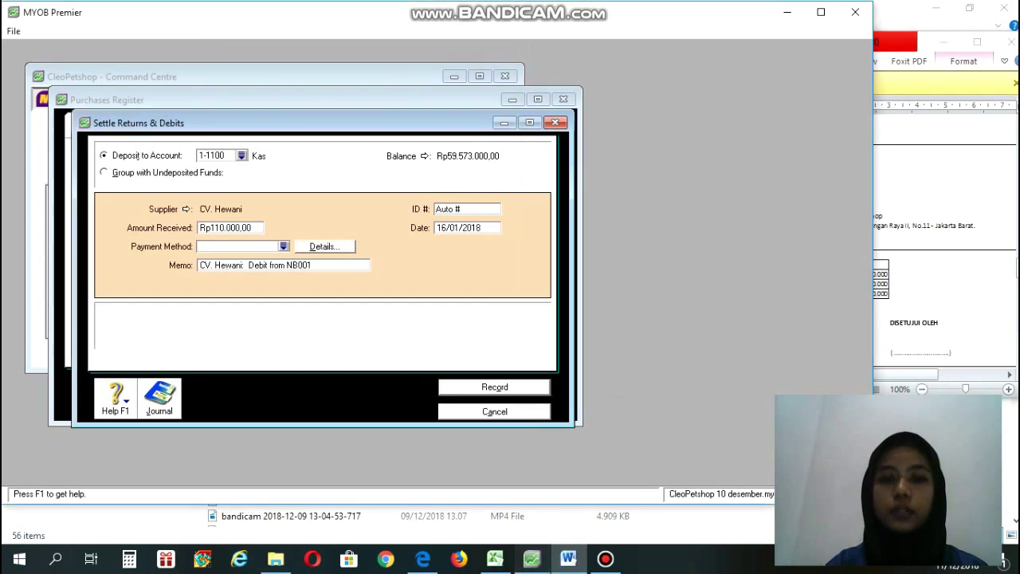
text(N)
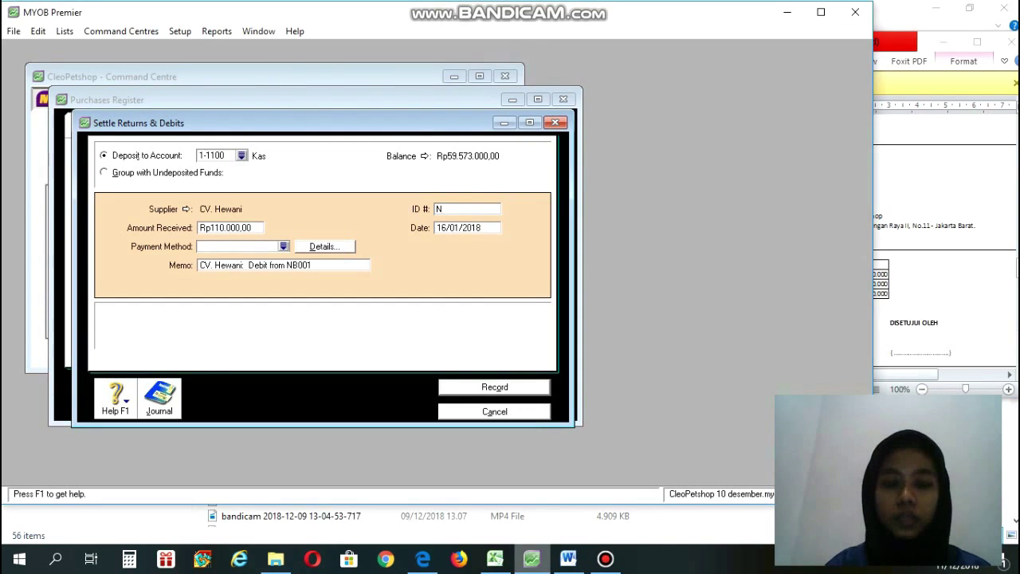
text(B001)
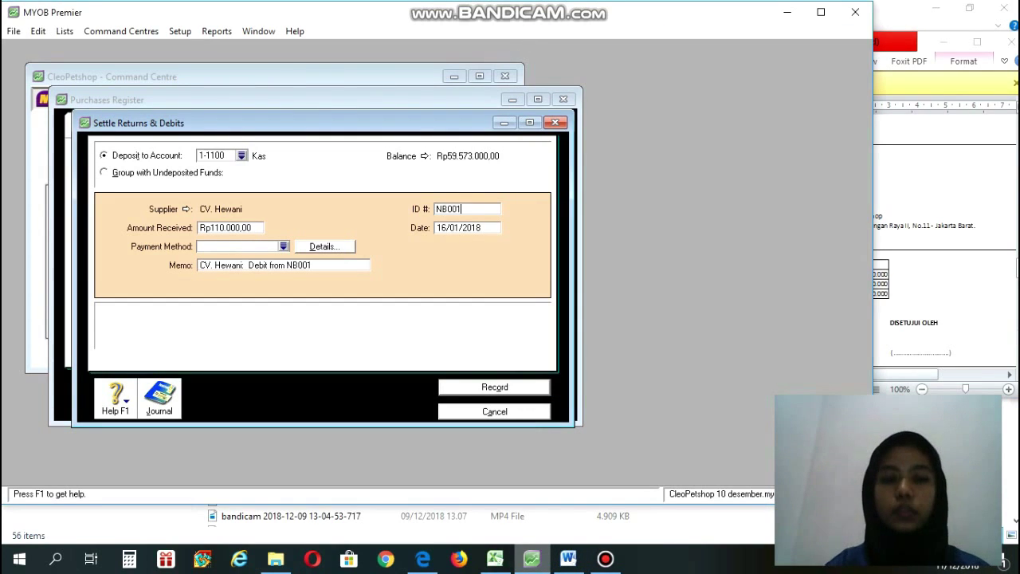
key(Tab)
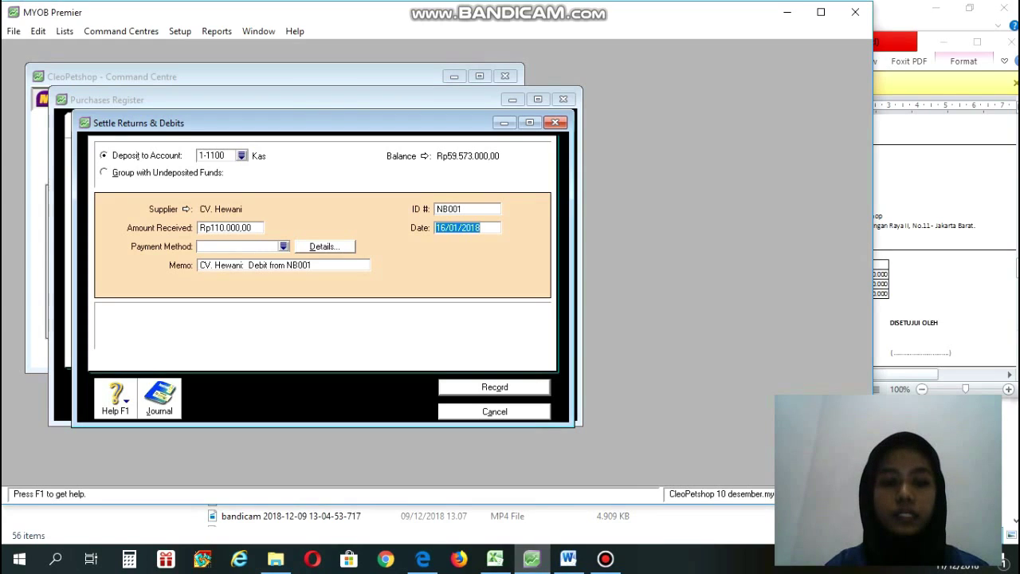
text(16)
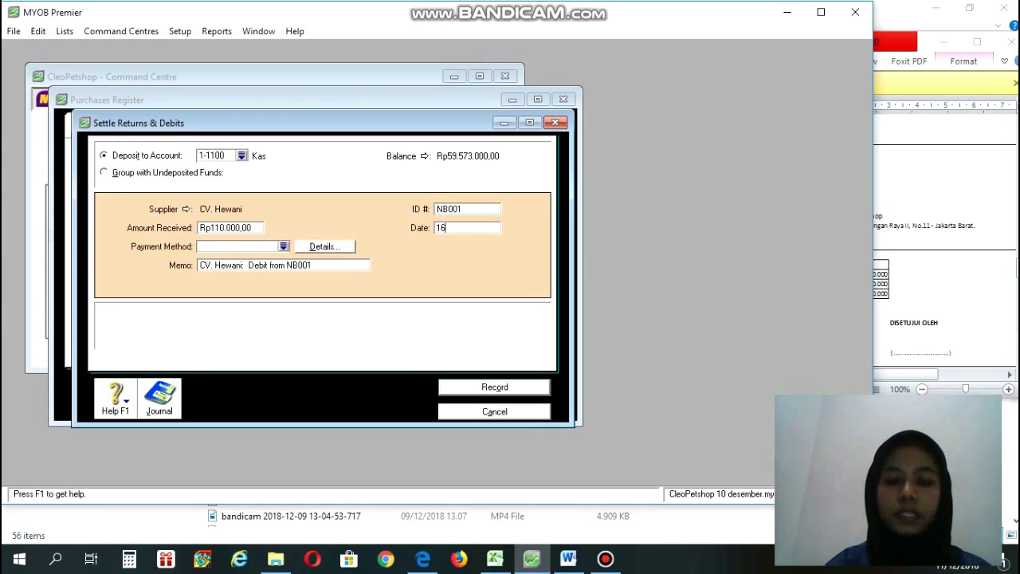
text(/01/2)
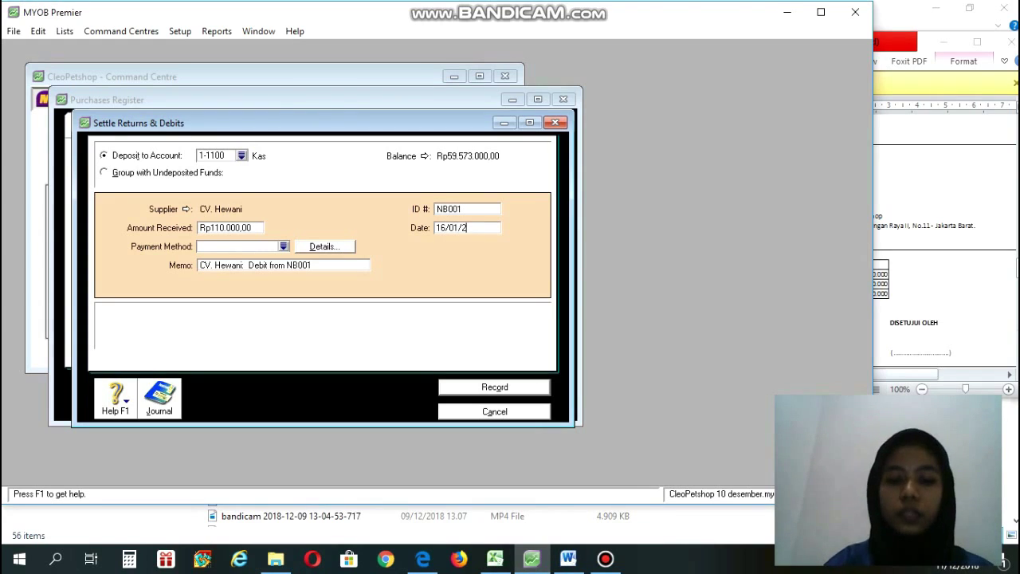
text(018)
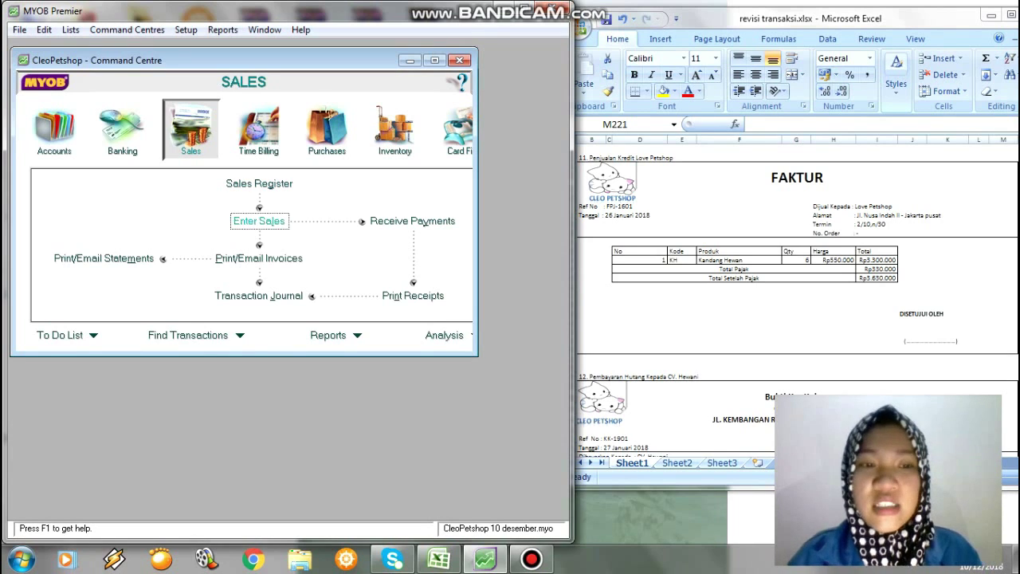
Begin a sales invoice with customer Love Petshop and bring up its credit terms.
click(259, 221)
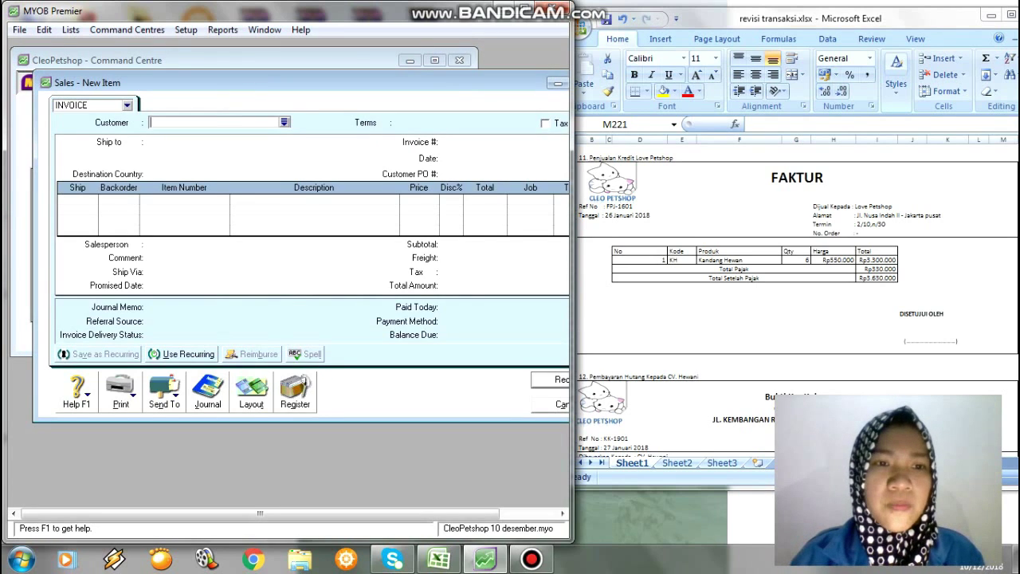
click(284, 122)
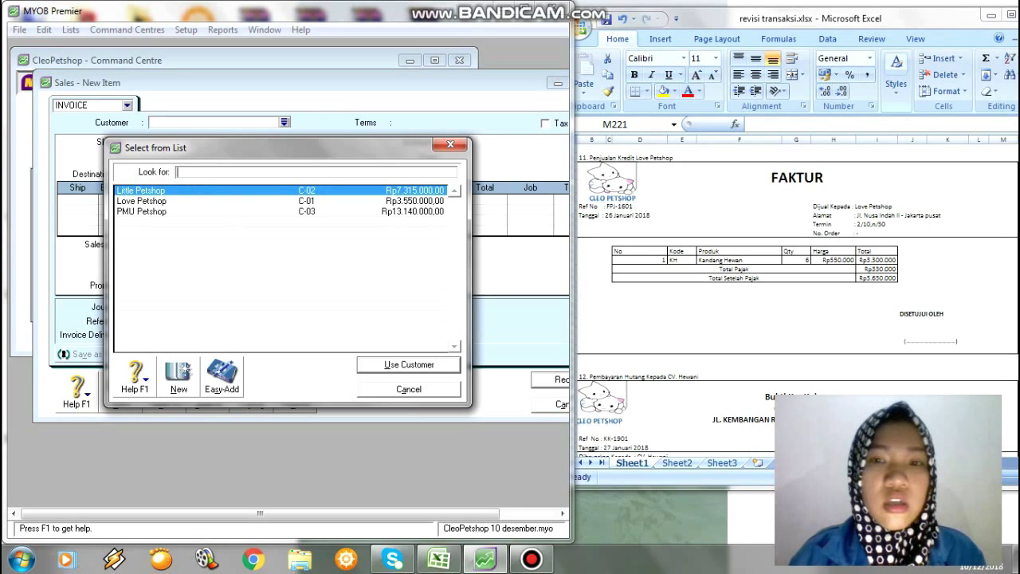
double_click(142, 201)
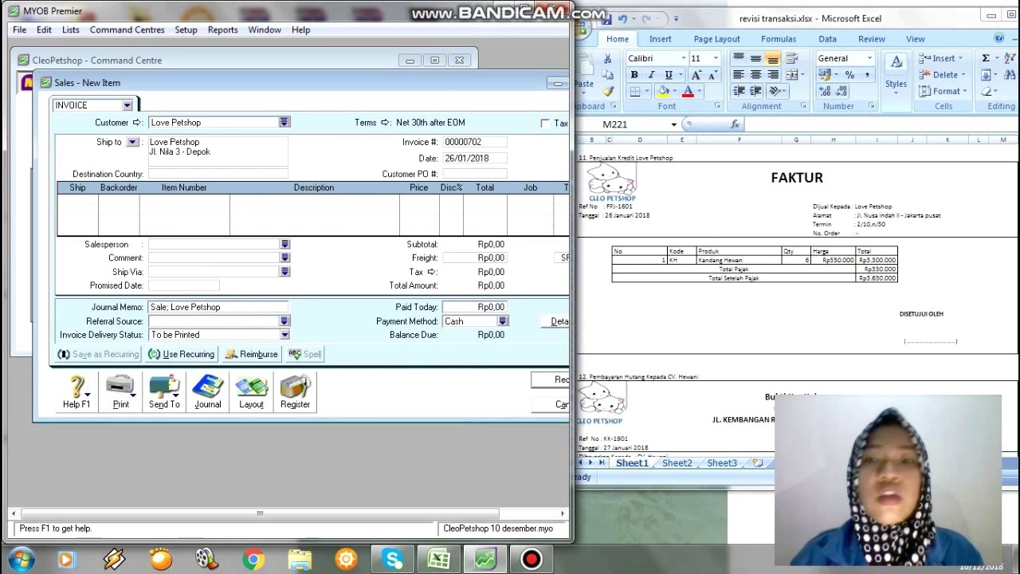
click(385, 123)
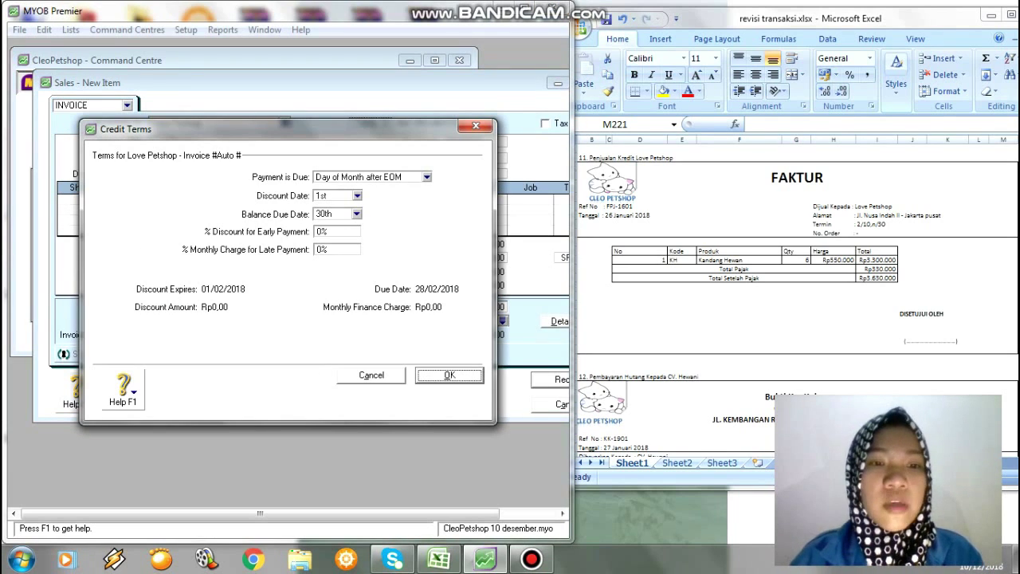
Make payment due in a given number of days: 10 discount days, 30 balance days, 2% discount.
click(427, 176)
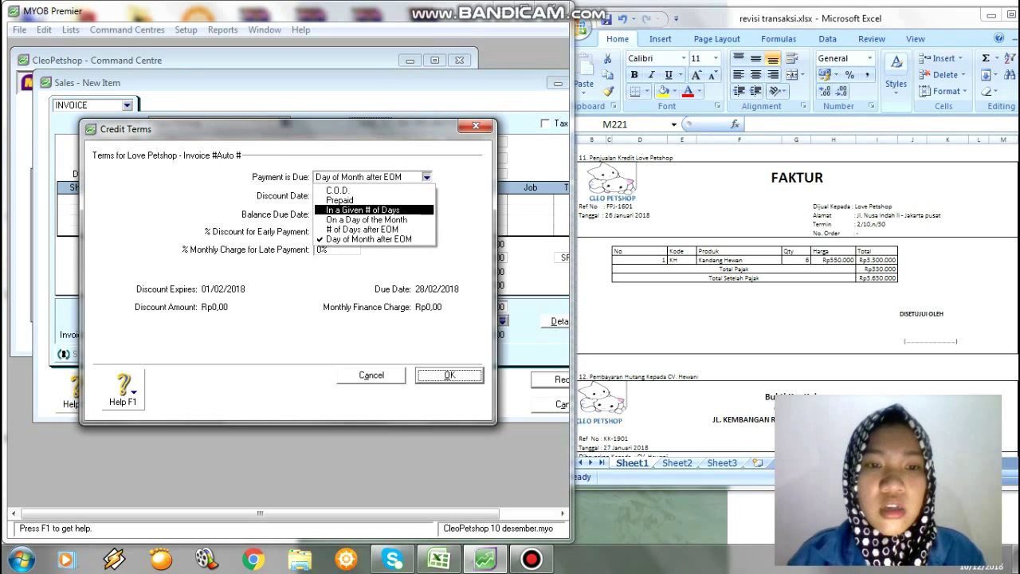
key(Return)
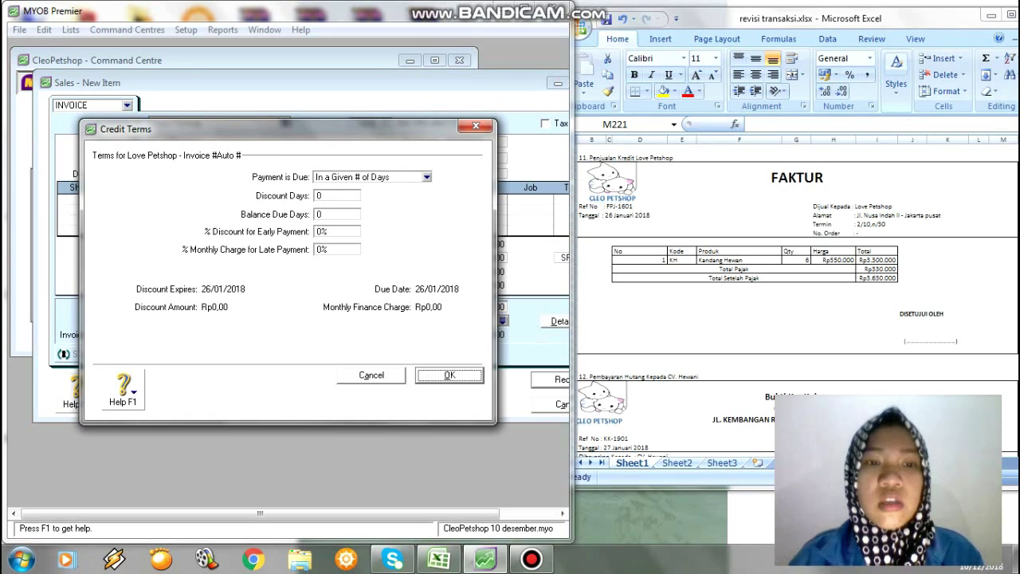
key(Tab)
text(10)
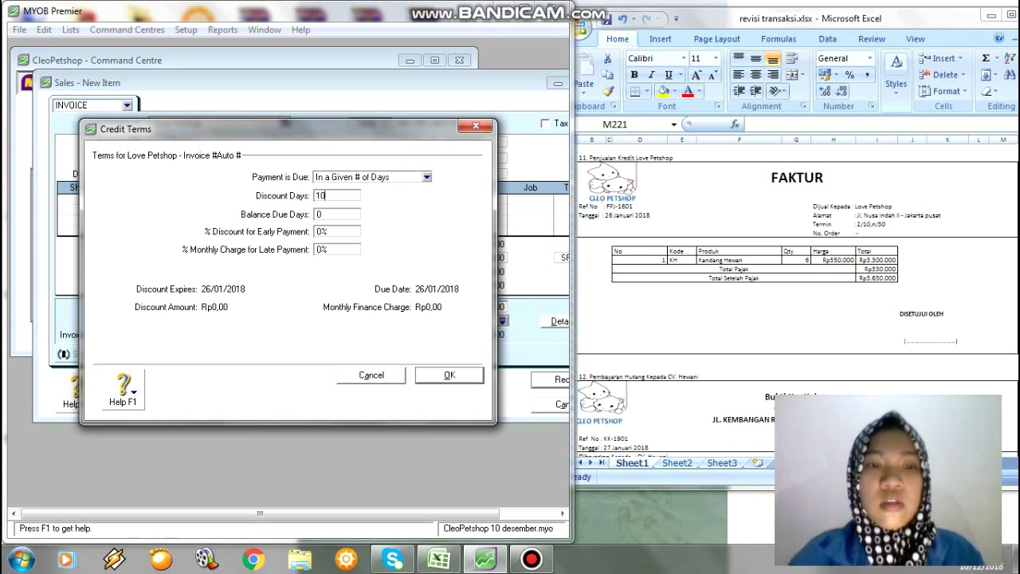
key(Tab)
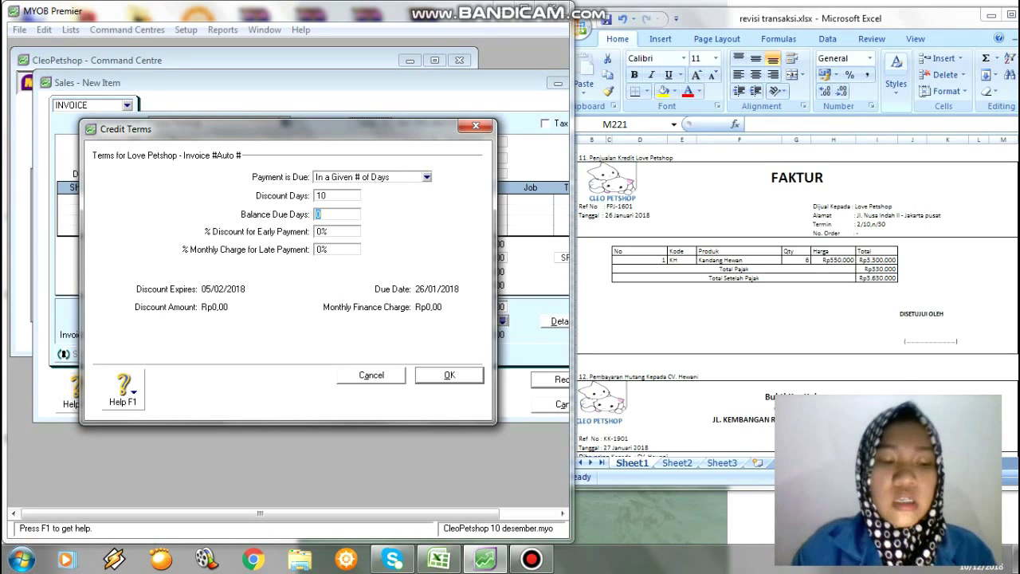
text(30)
key(Tab)
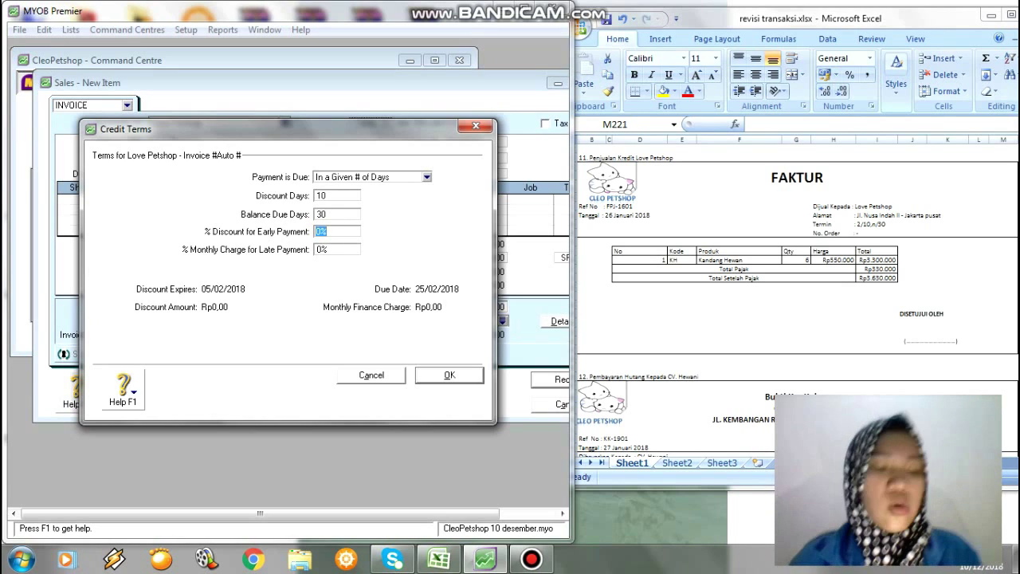
text(2)
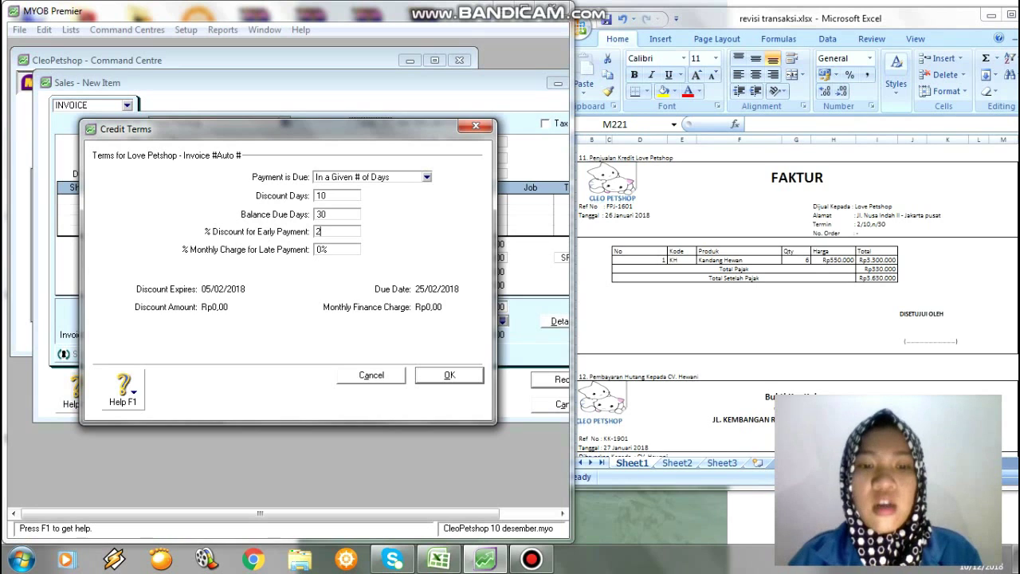
key(Return)
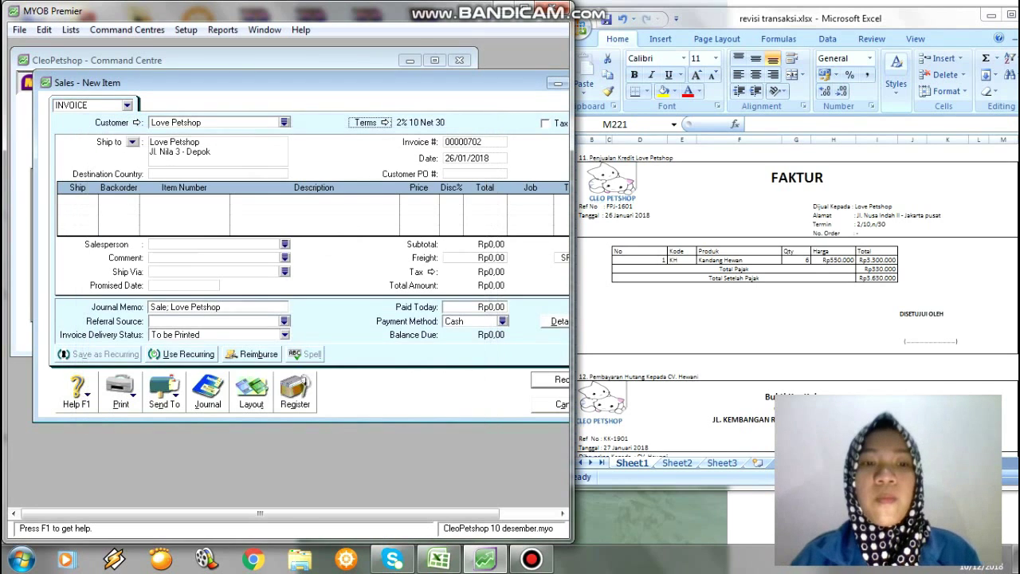
Set the invoice number to FPJ-1601.
key(Tab)
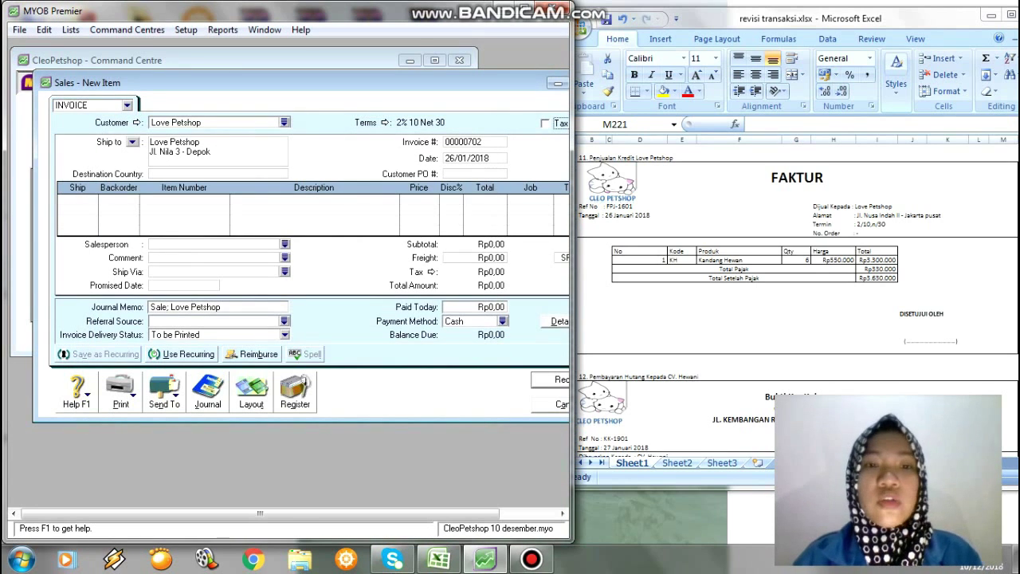
key(Tab)
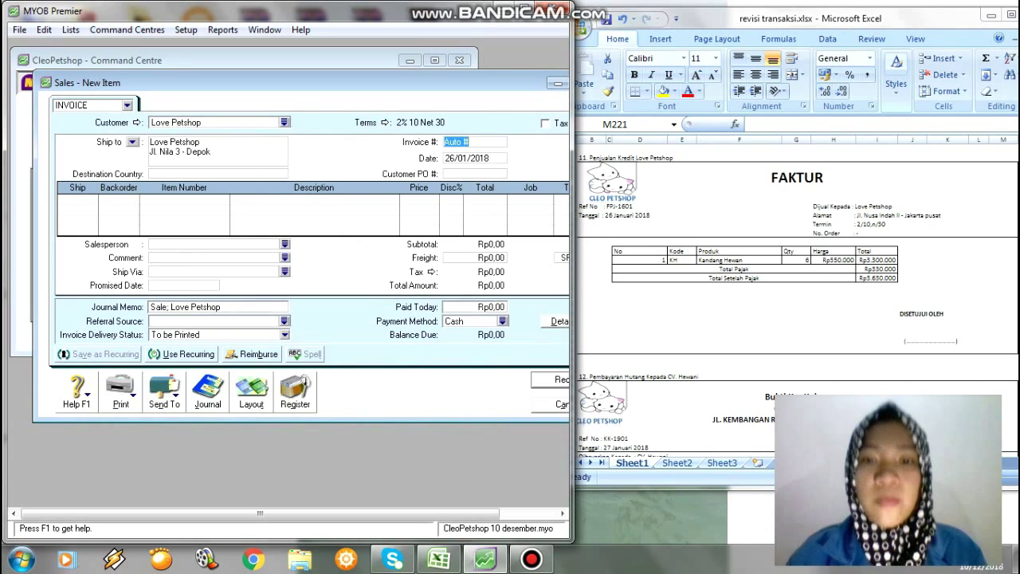
text(FPJ)
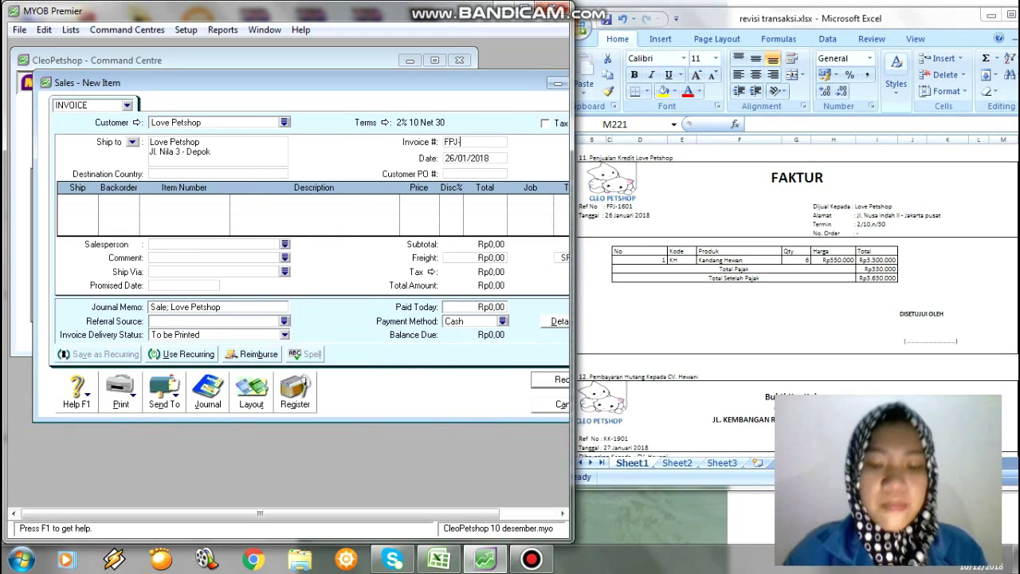
text(-1601)
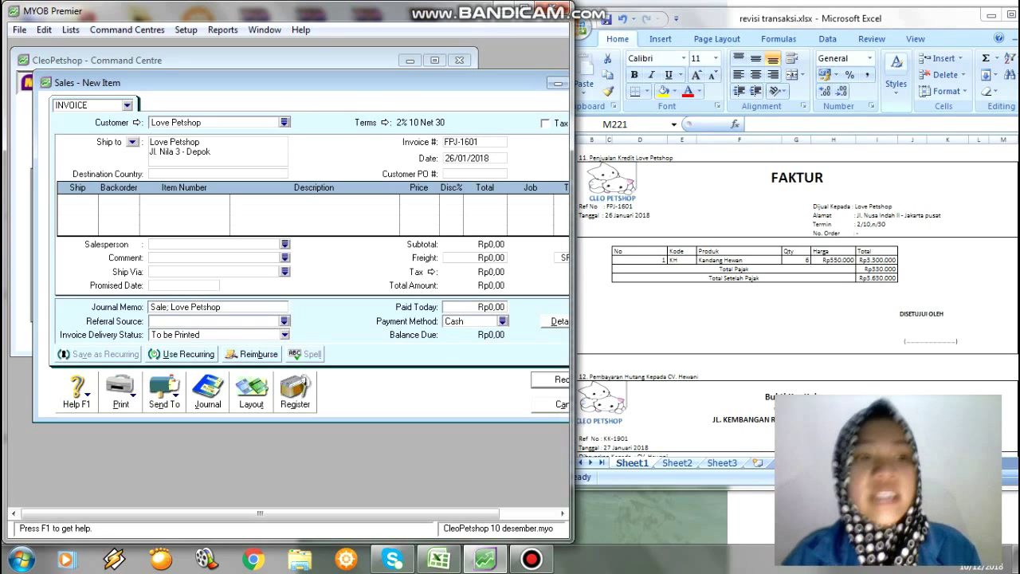
key(Tab)
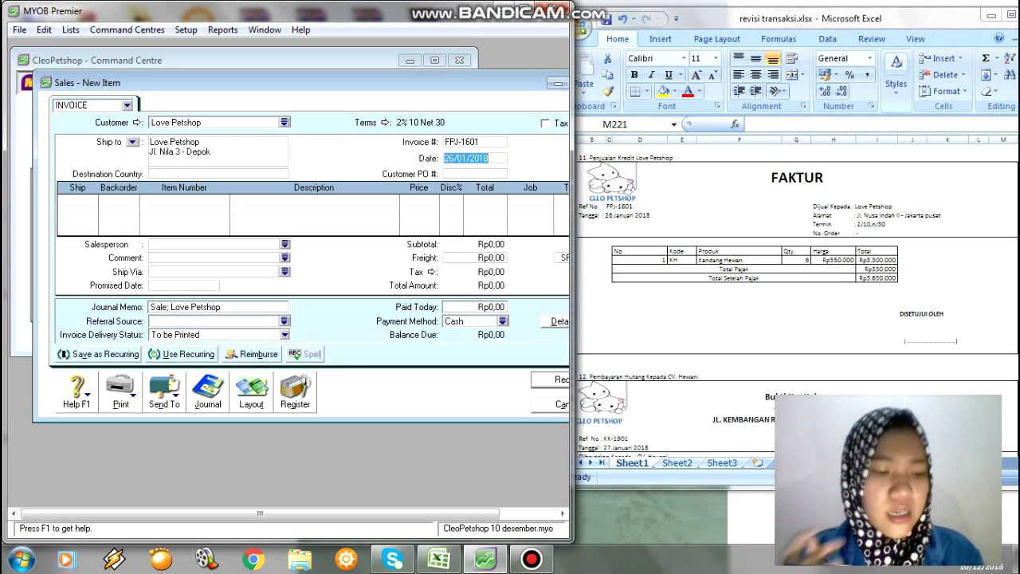
Add a line shipping 6 Kandang Hewan (KH) at Rp550.000 with its tax code.
key(Tab)
key(Tab)
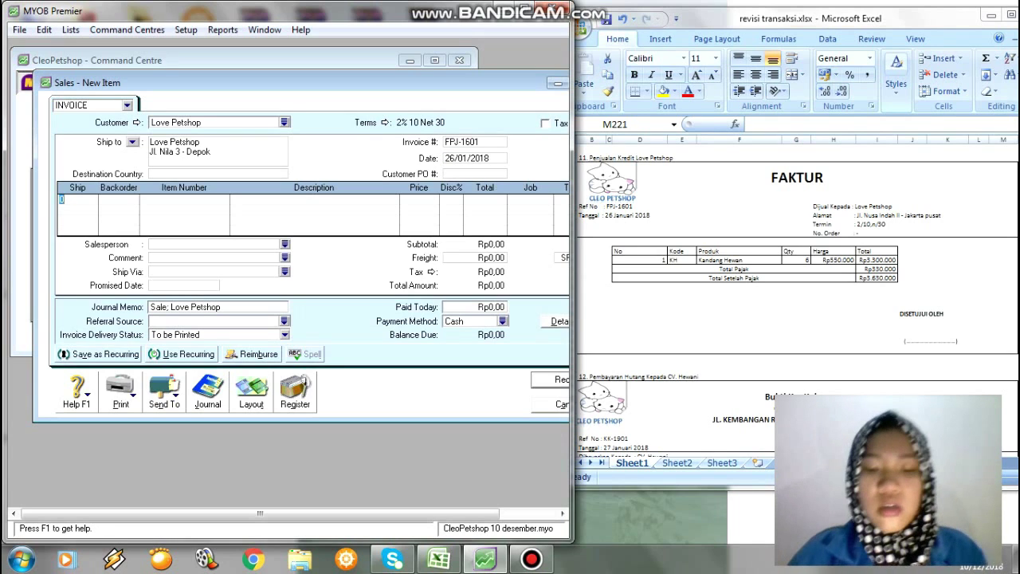
text(6)
key(Tab)
key(Tab)
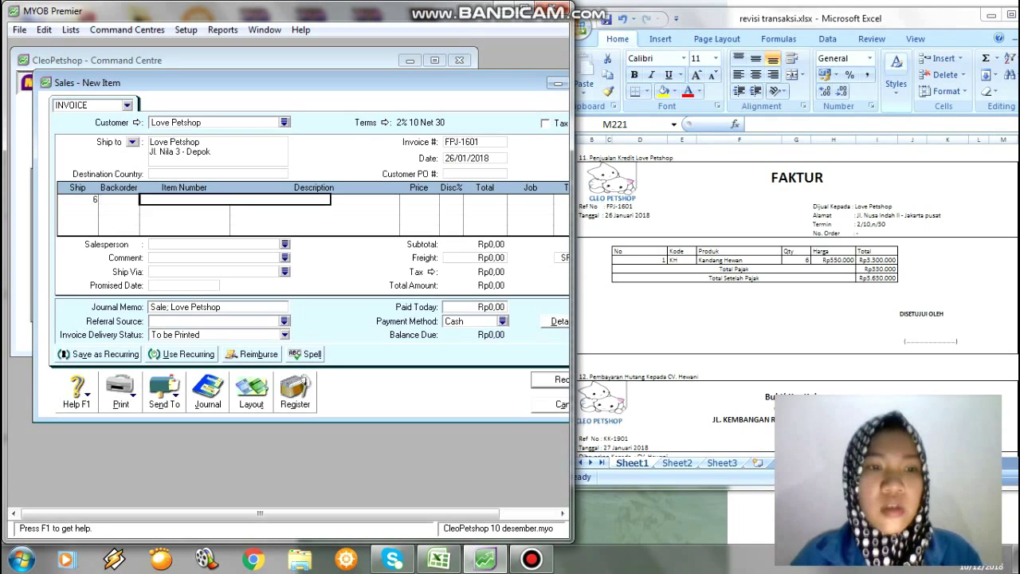
key(Tab)
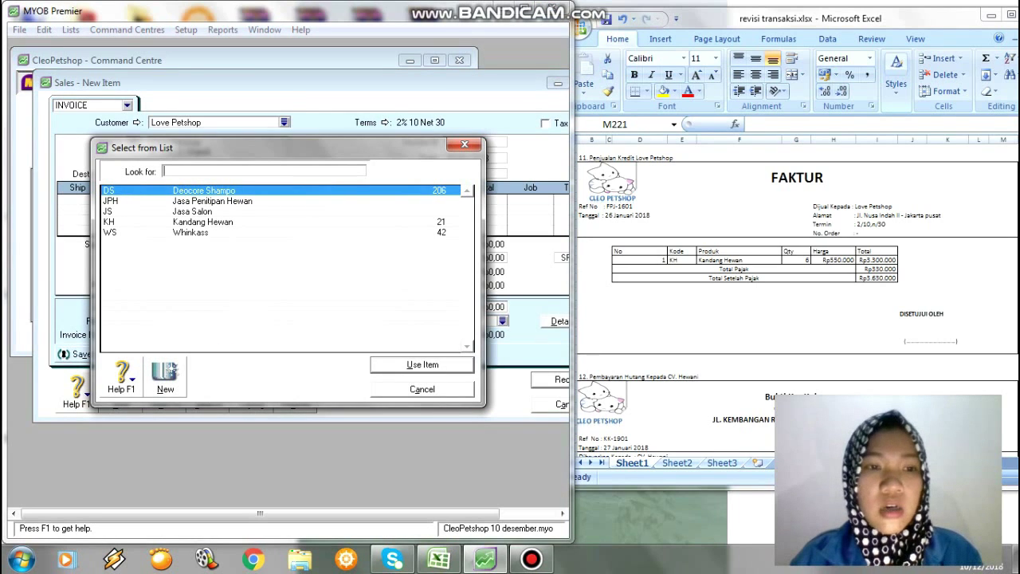
text(KH)
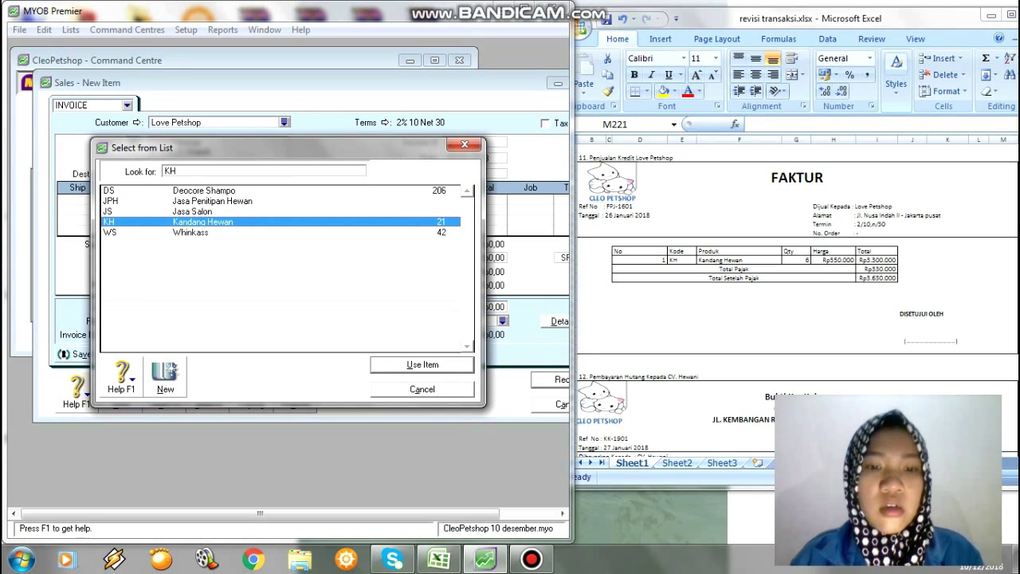
key(Return)
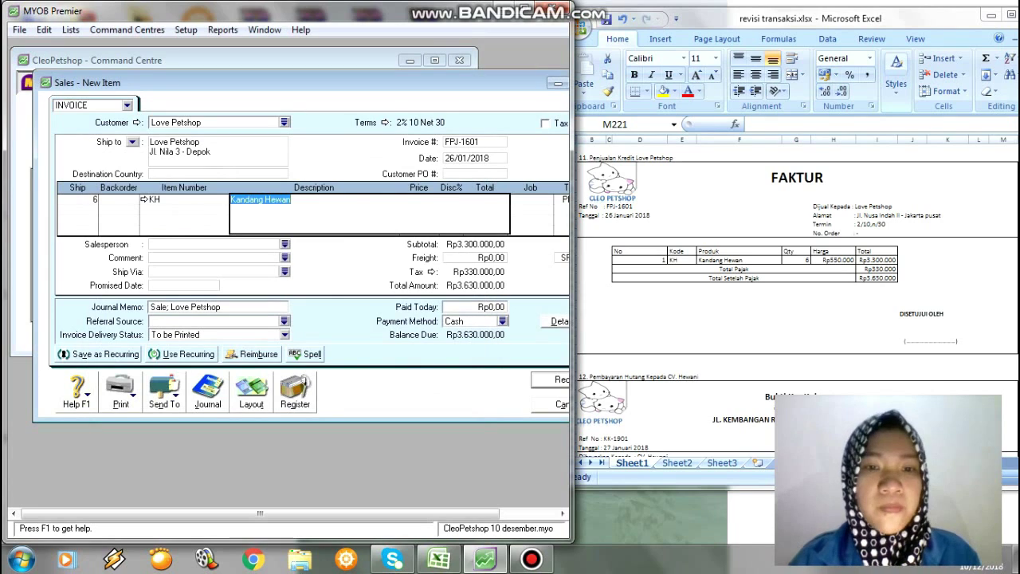
key(Tab)
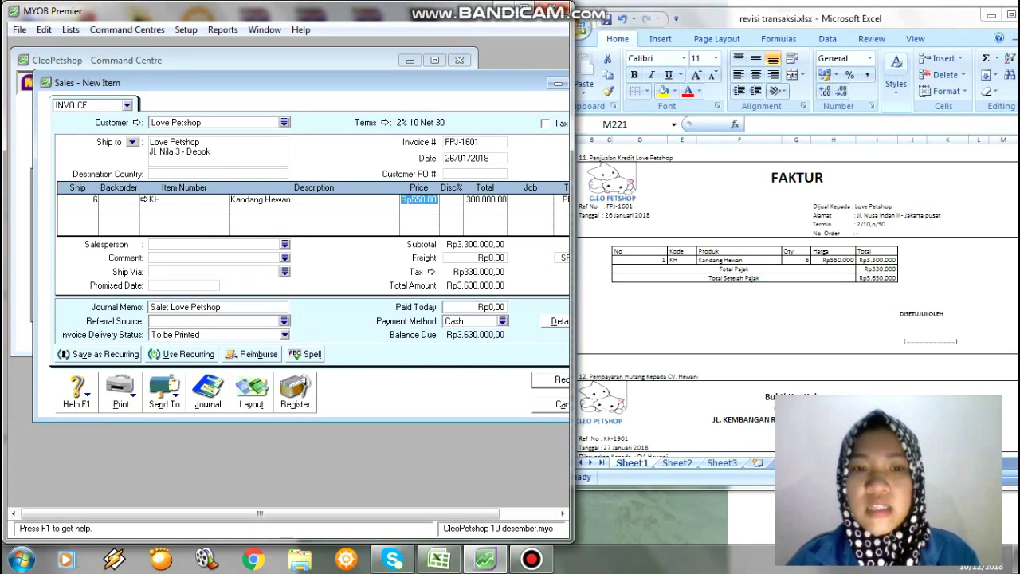
key(Tab)
key(Tab)
key(Tab)
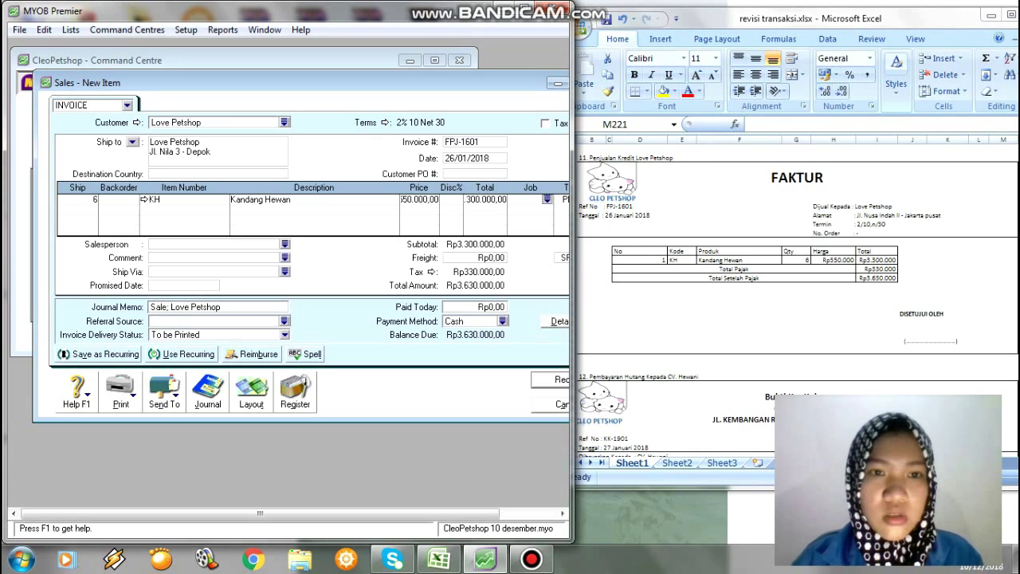
drag(318, 83, 260, 78)
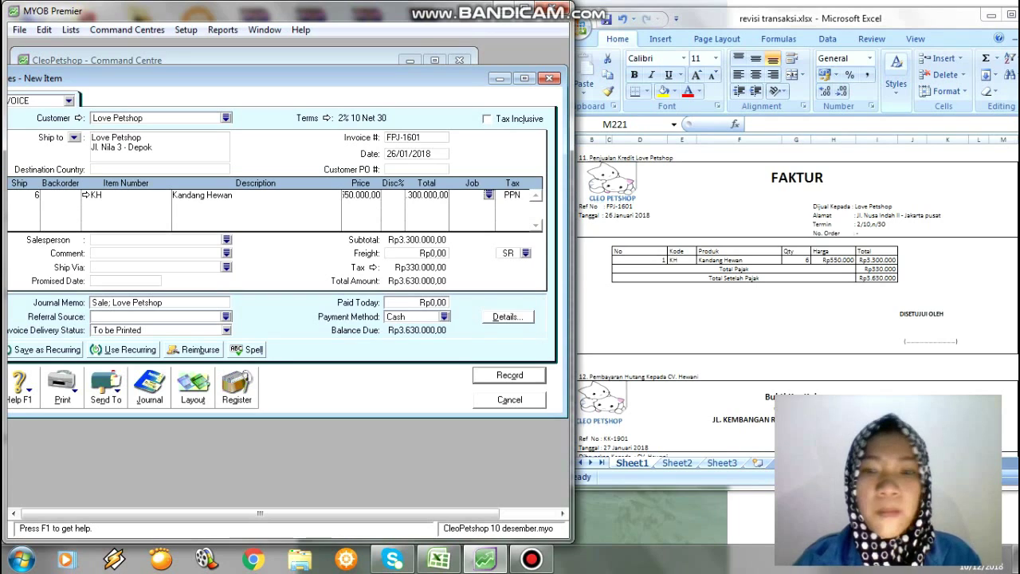
key(Tab)
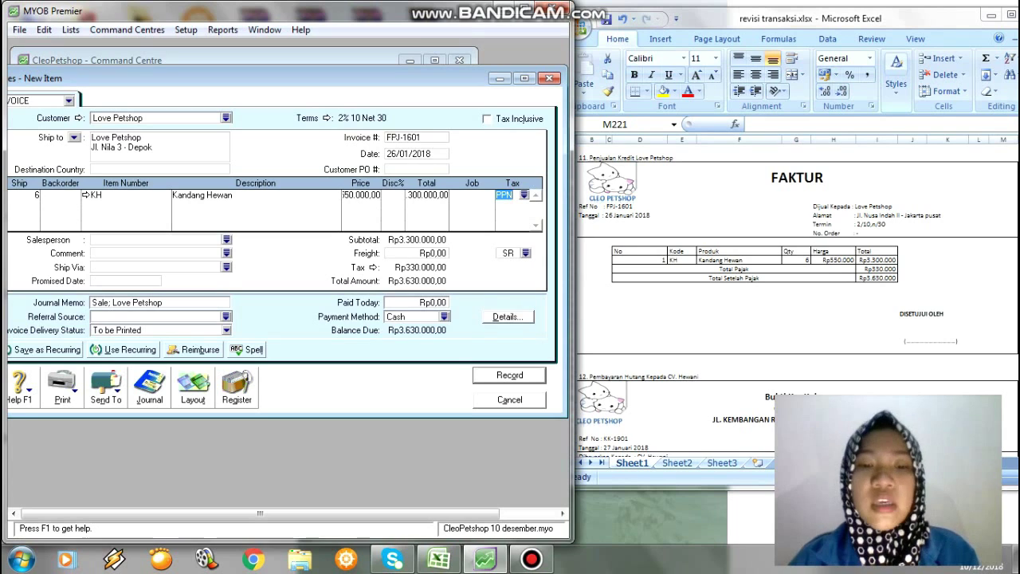
Record the invoice, ignoring the Kandang and Hewan spelling warnings, and close the sales window.
click(511, 376)
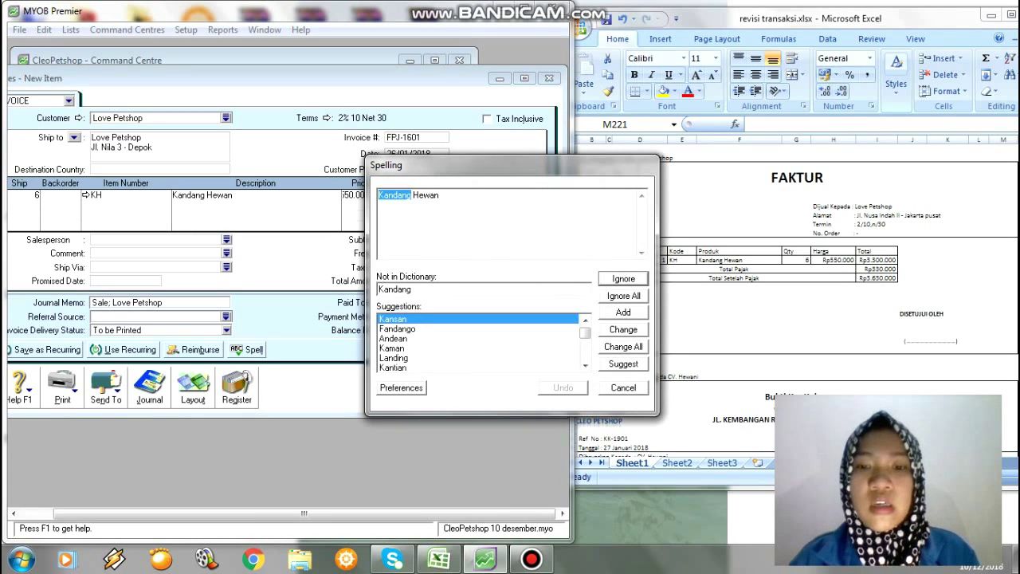
click(623, 296)
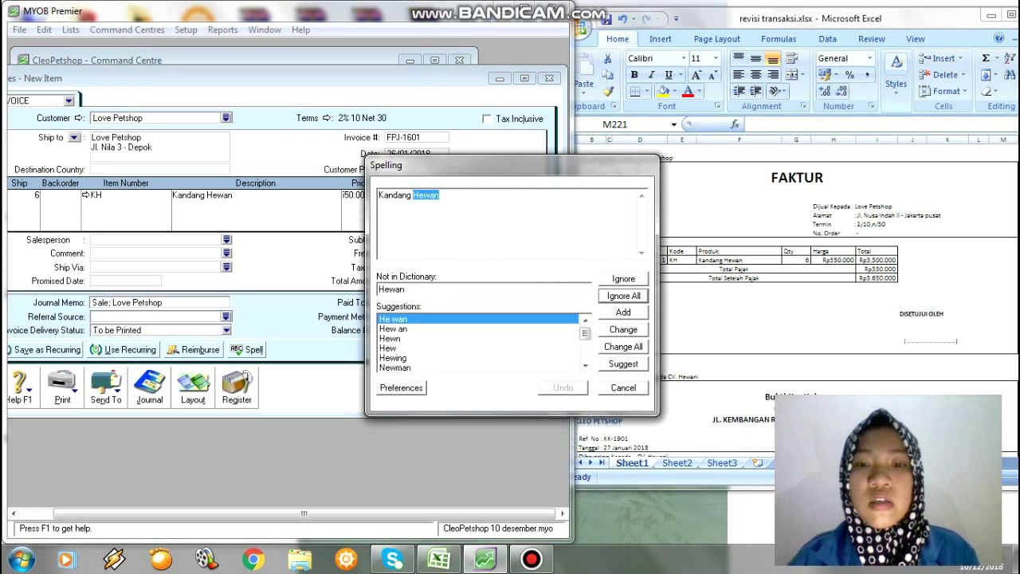
click(623, 296)
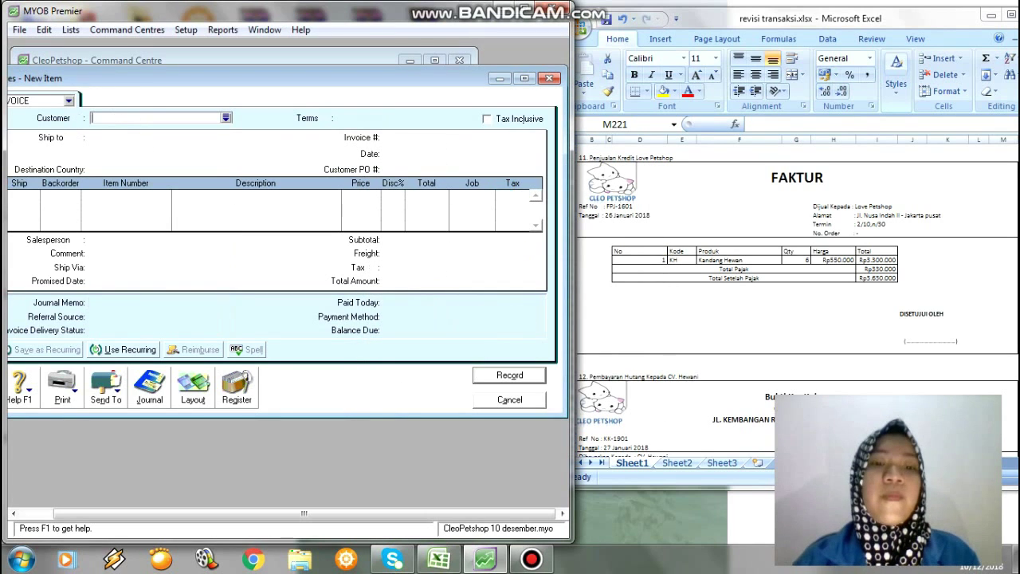
click(510, 400)
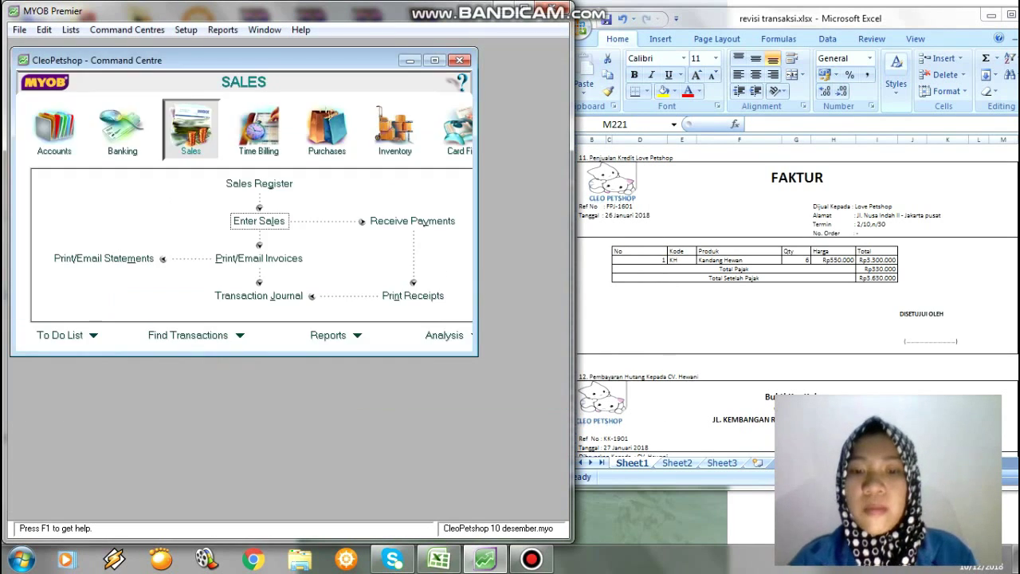
Scroll the Excel workbook down to the AJP-01 adjusting journal voucher.
key(alt+Tab)
key(Down)
key(Down)
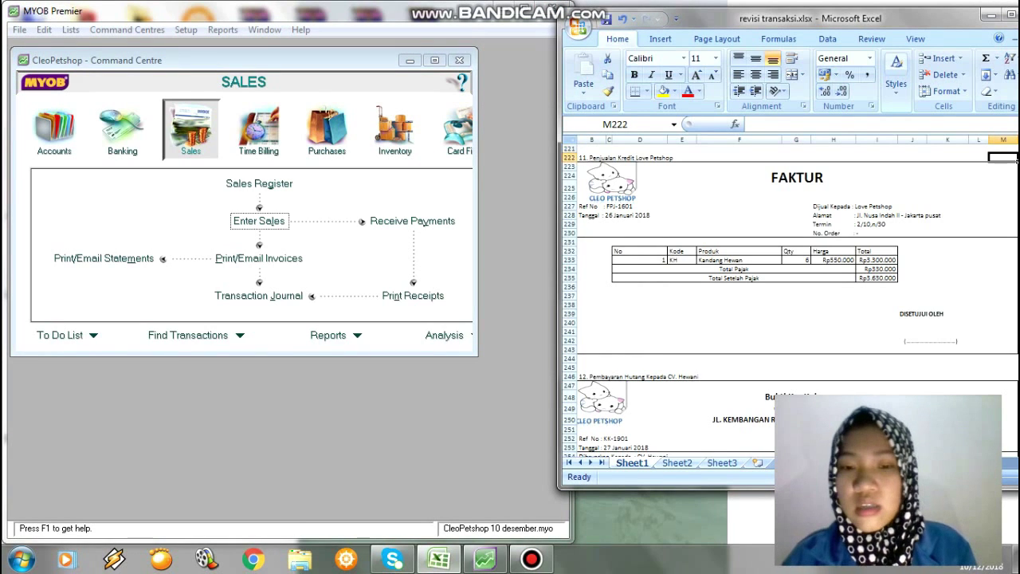
key(Down)
key(Down)
key(Down)
key(Down)
key(Down)
key(Down)
key(Down)
key(Down)
key(Down)
key(Down)
key(Down)
key(Down)
key(Down)
key(Down)
key(Down)
key(Down)
key(Down)
key(Down)
key(Down)
key(Down)
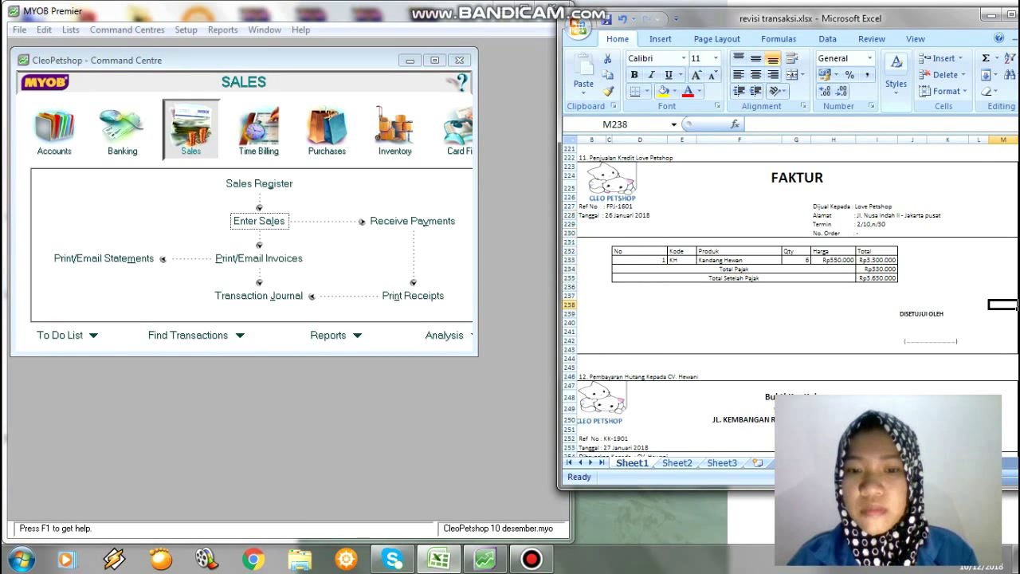
key(Down)
key(Down)
key(Down)
key(Down)
key(Down)
key(Down)
key(Down)
key(Down)
key(Down)
key(Down)
key(Down)
key(Down)
key(Down)
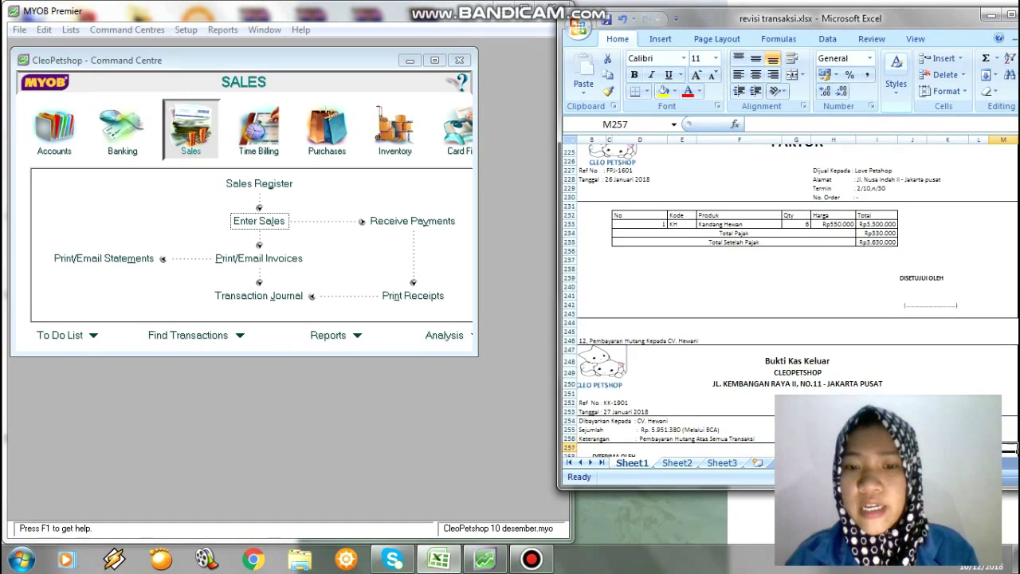
key(Down)
key(Down)
key(Down)
key(Down)
key(Down)
key(Down)
key(Down)
key(Down)
key(Down)
key(Down)
key(Down)
key(Down)
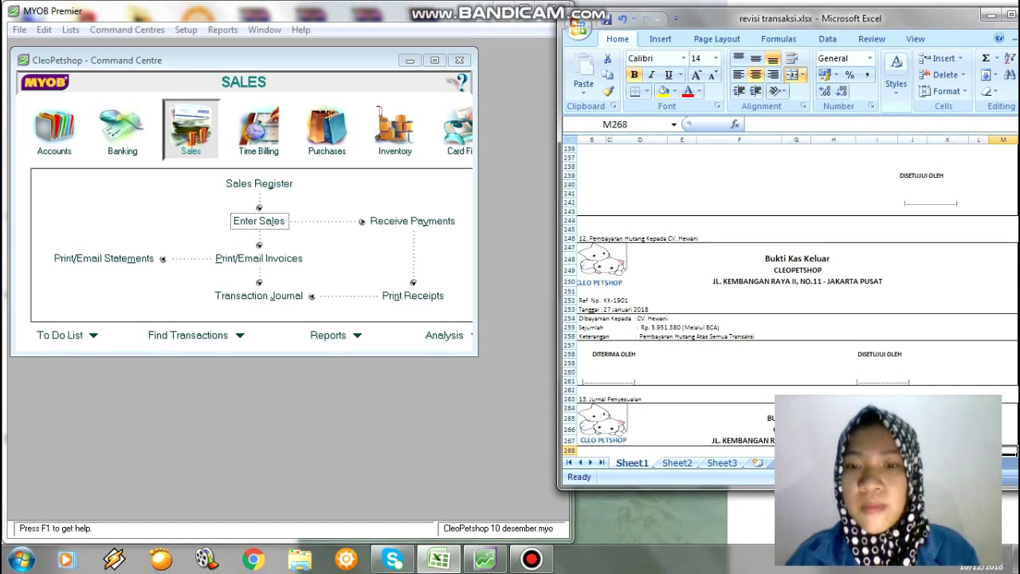
key(Down)
key(Down)
key(Down)
key(Down)
key(Down)
key(Down)
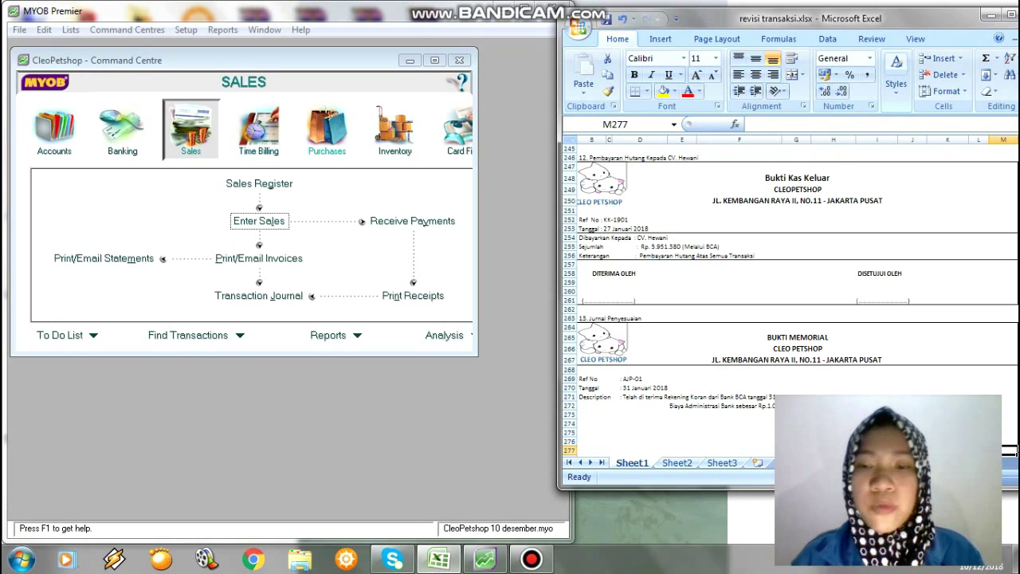
click(327, 128)
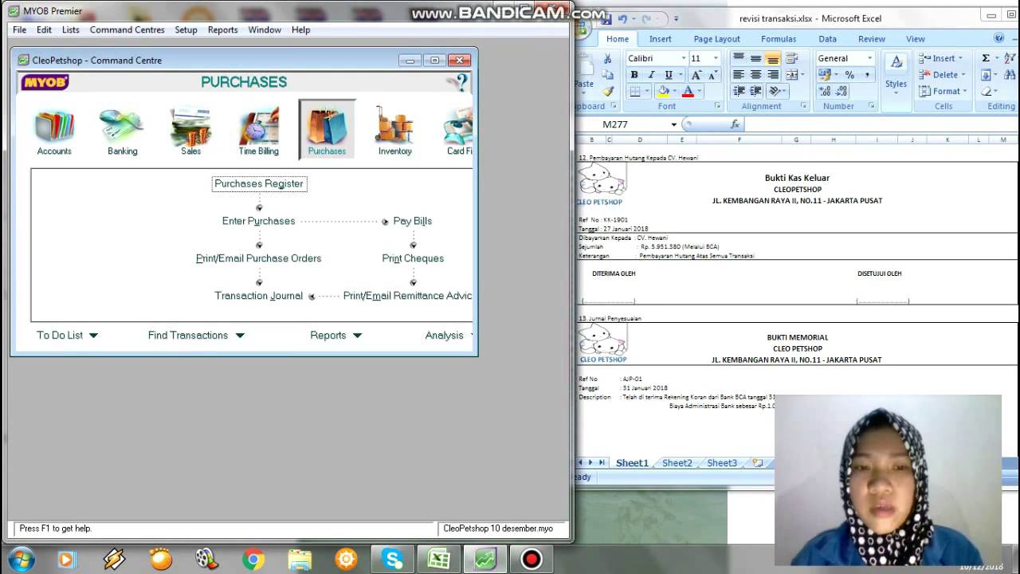
Set up a Pay Bills payment from 1-1200 Bank BCA to CV. Hewani, cheque KK-1901.
click(412, 221)
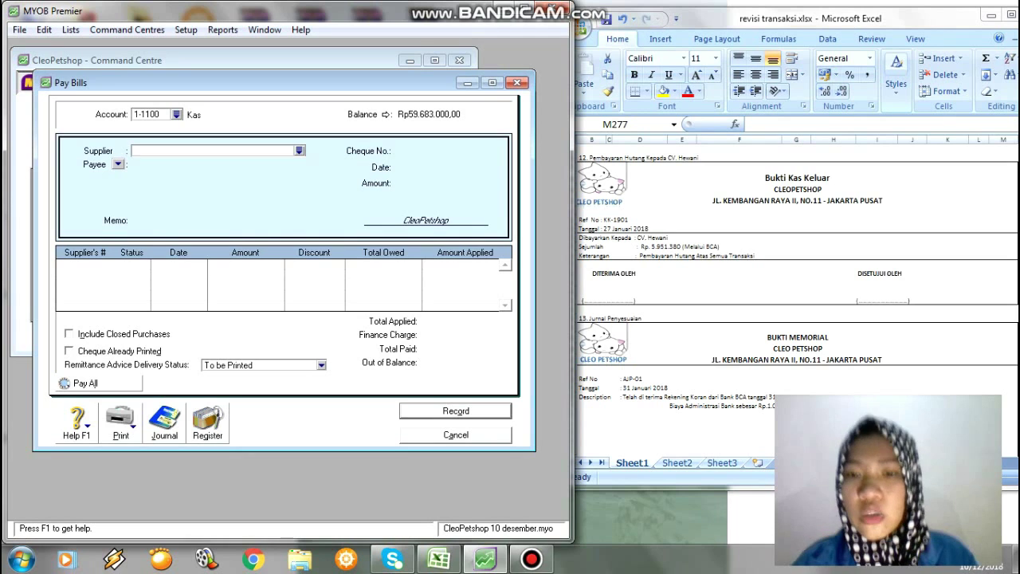
click(176, 114)
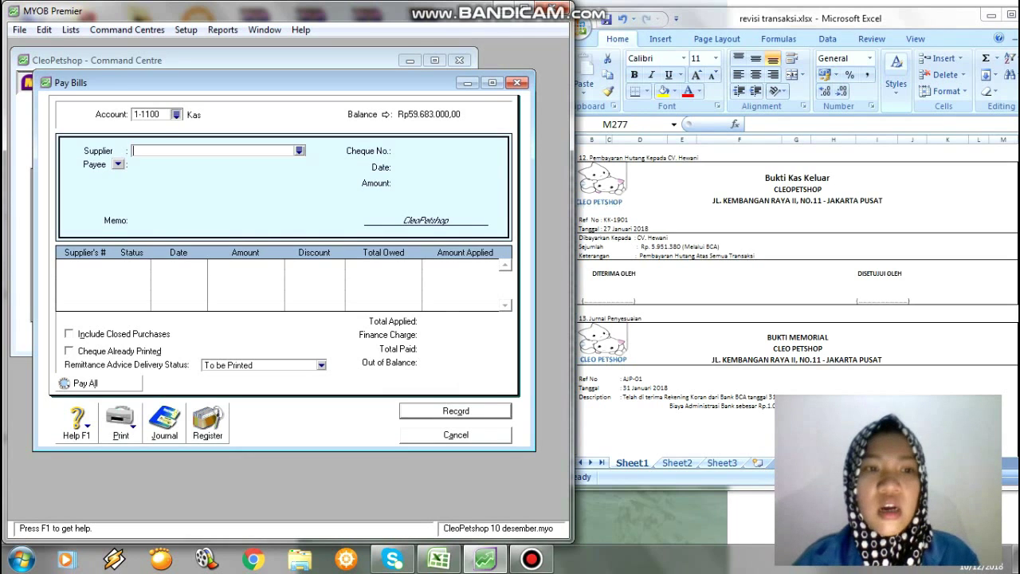
key(Down)
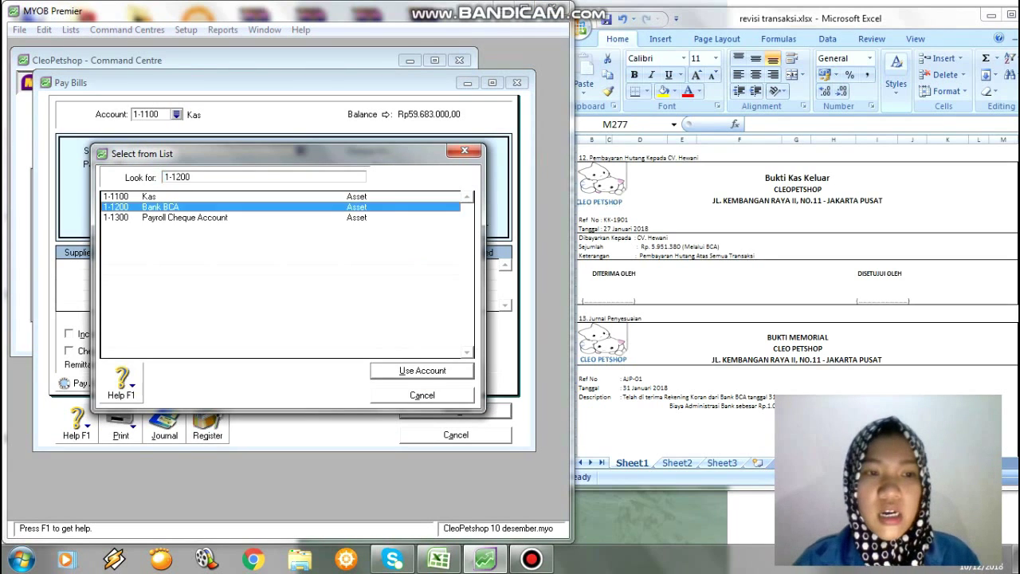
key(Return)
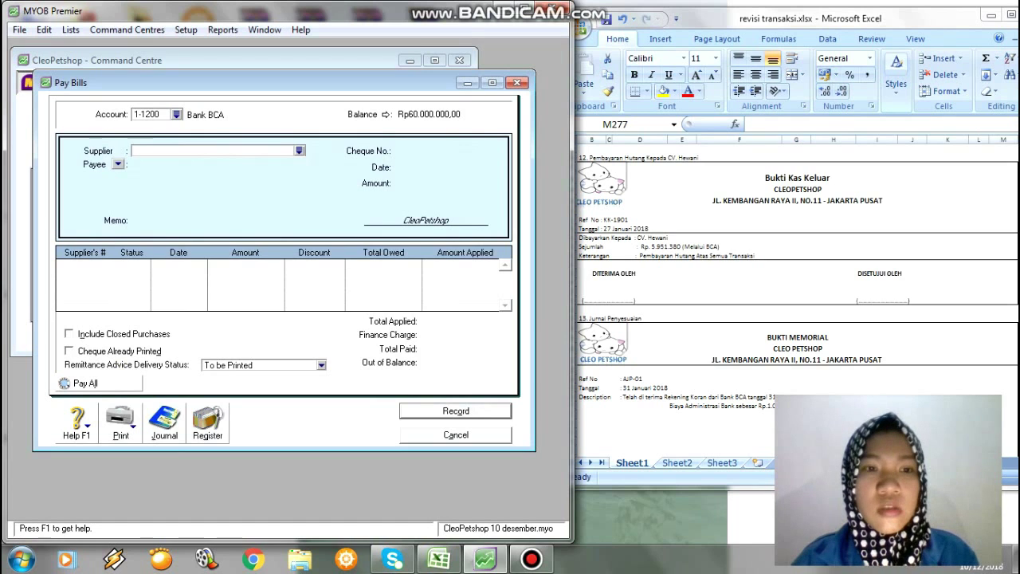
click(298, 150)
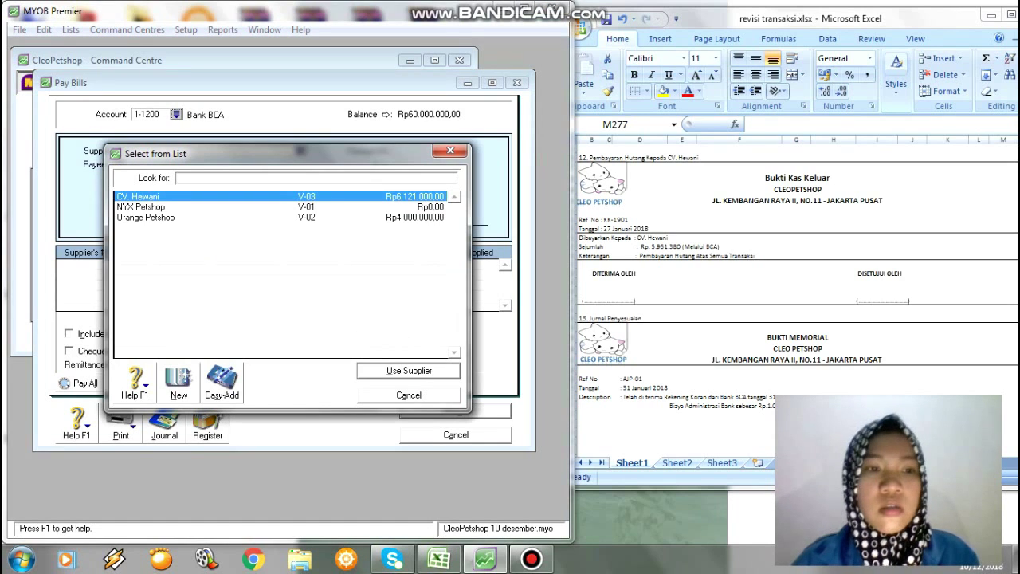
key(Return)
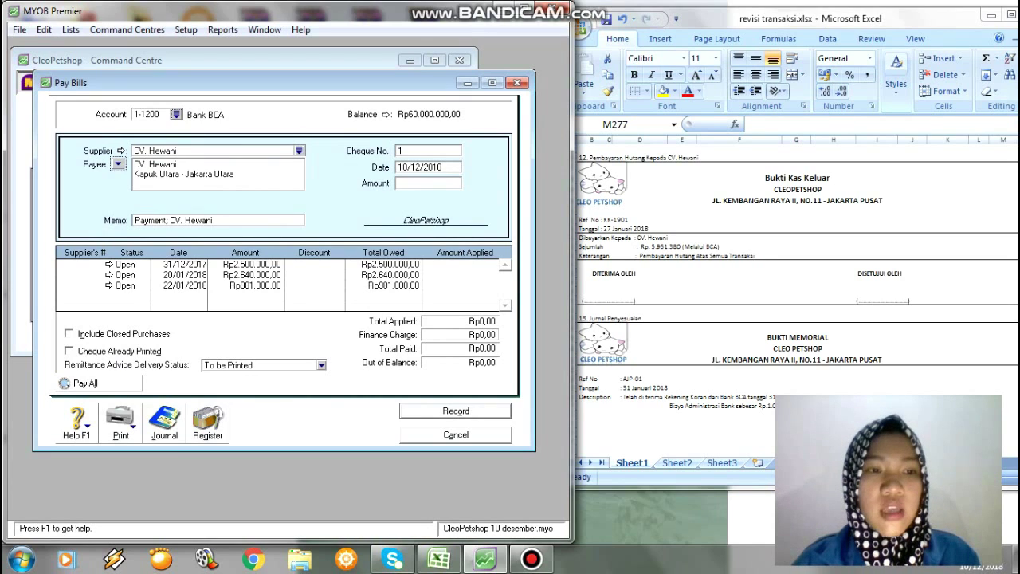
key(Tab)
key(Tab)
key(Tab)
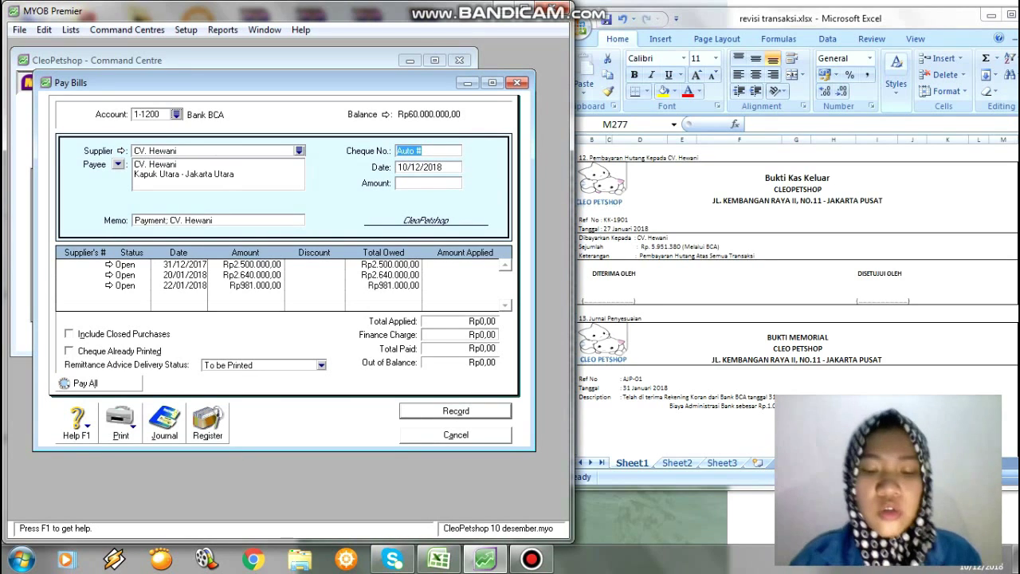
text(KK-1)
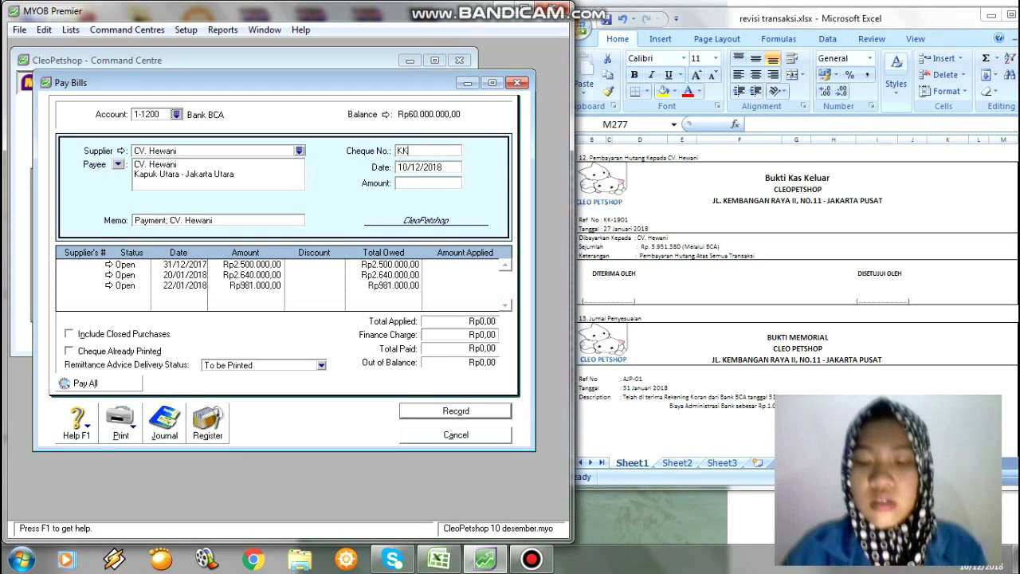
text(901)
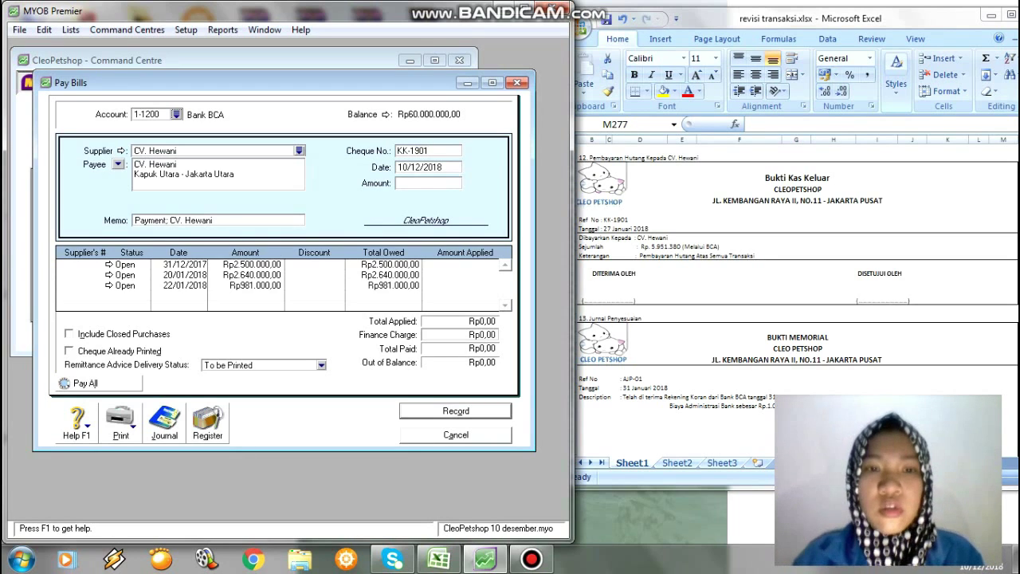
key(Tab)
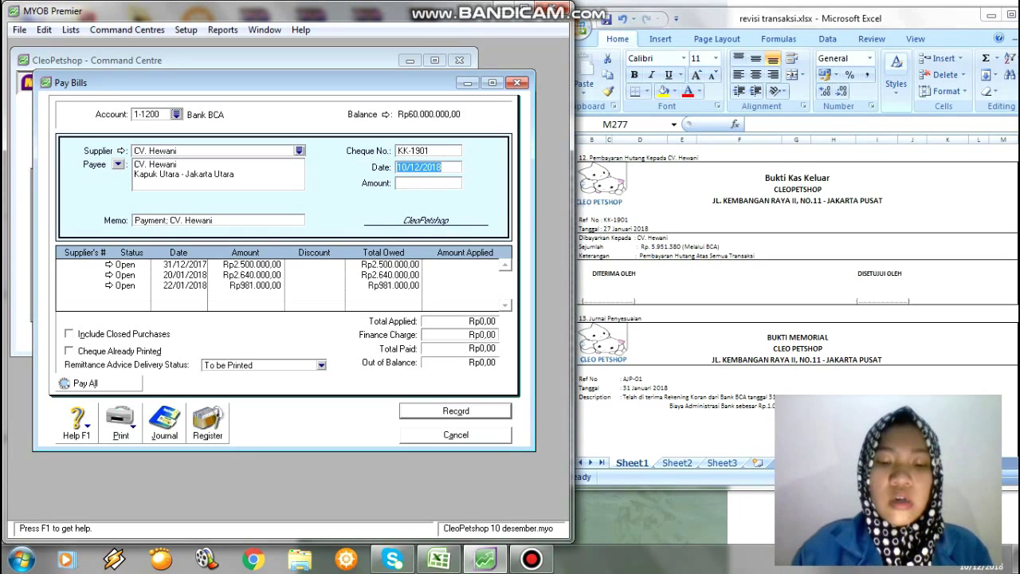
Pay CV. Hewani Rp5.951.380 on 27/01/2018, spread across its three open bills, and record it.
text(27/)
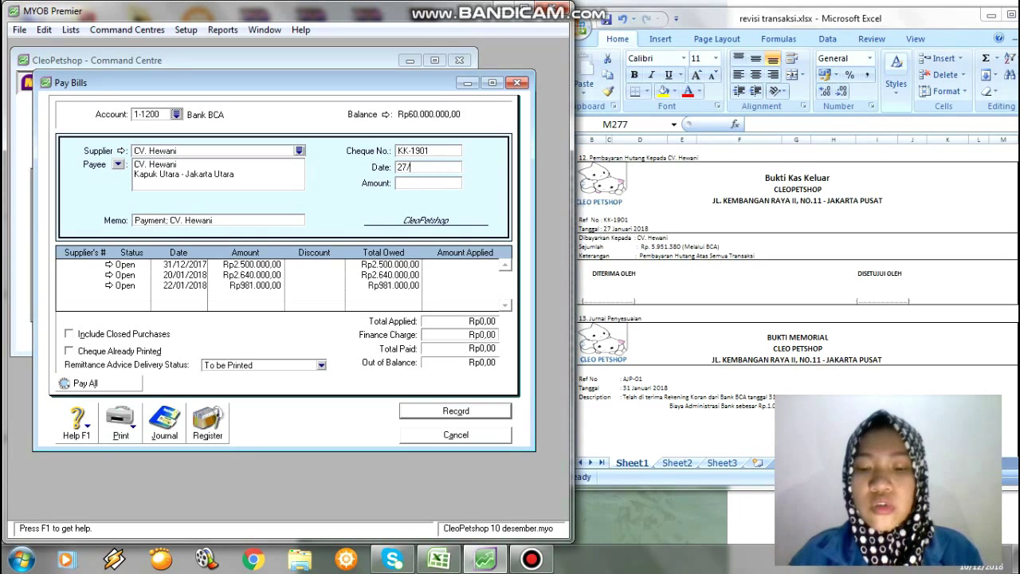
text(01/2)
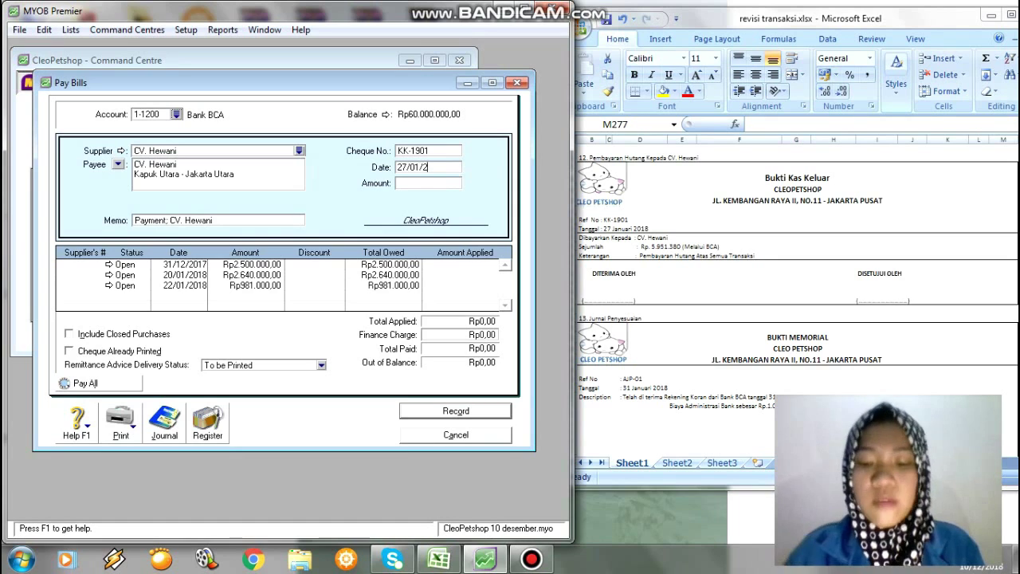
text(018)
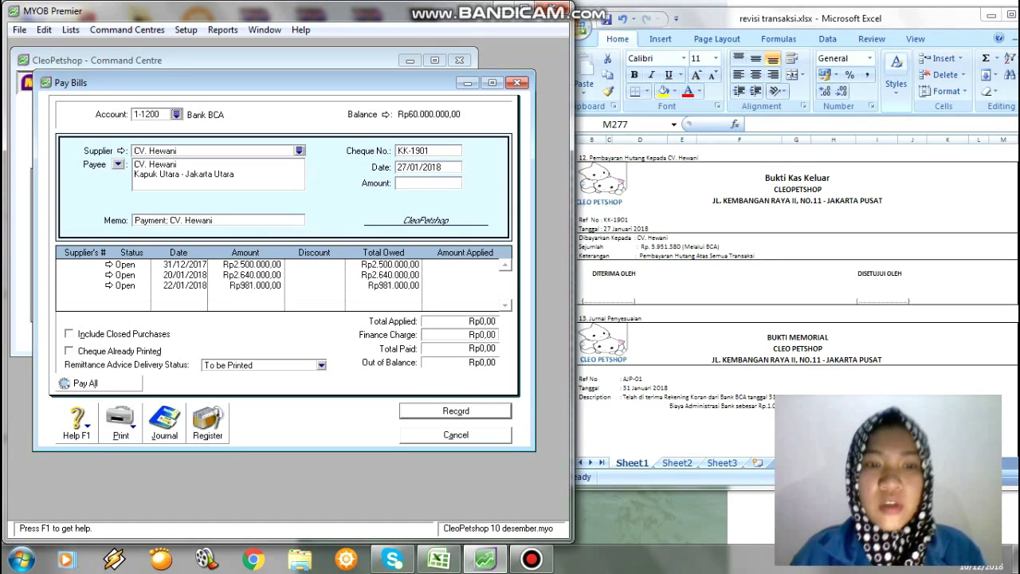
key(Tab)
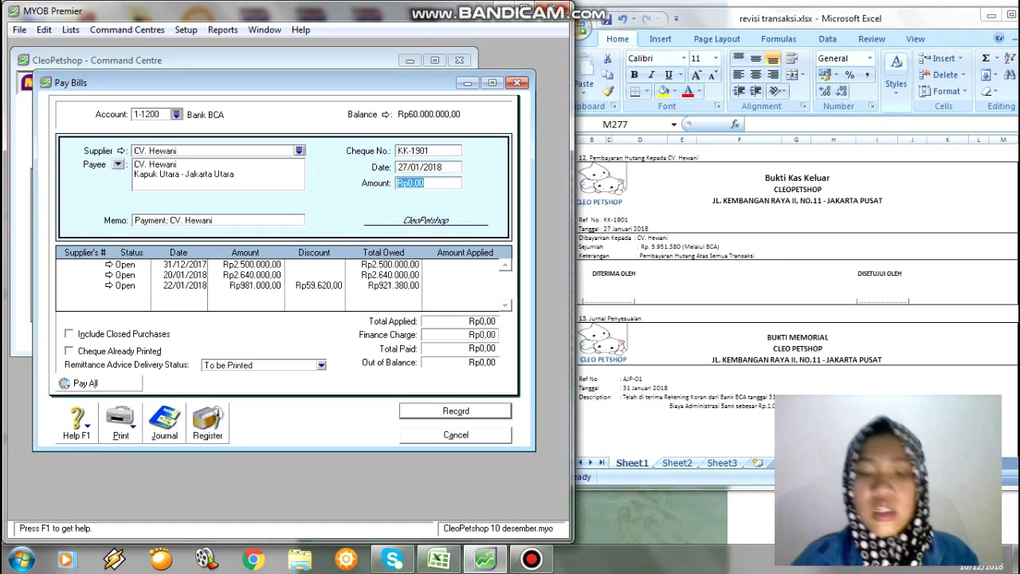
text(5)
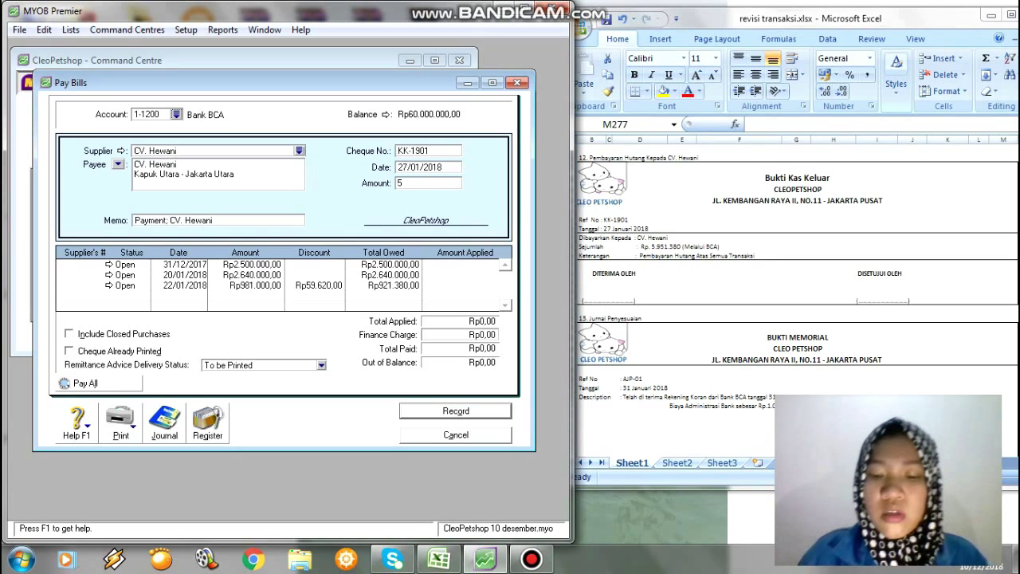
text(.9)
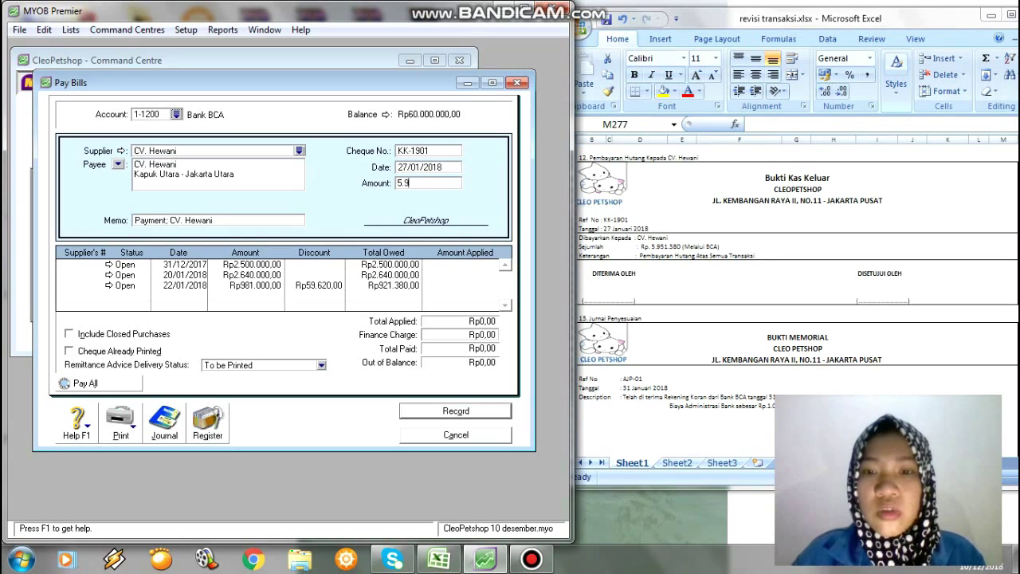
text(5)
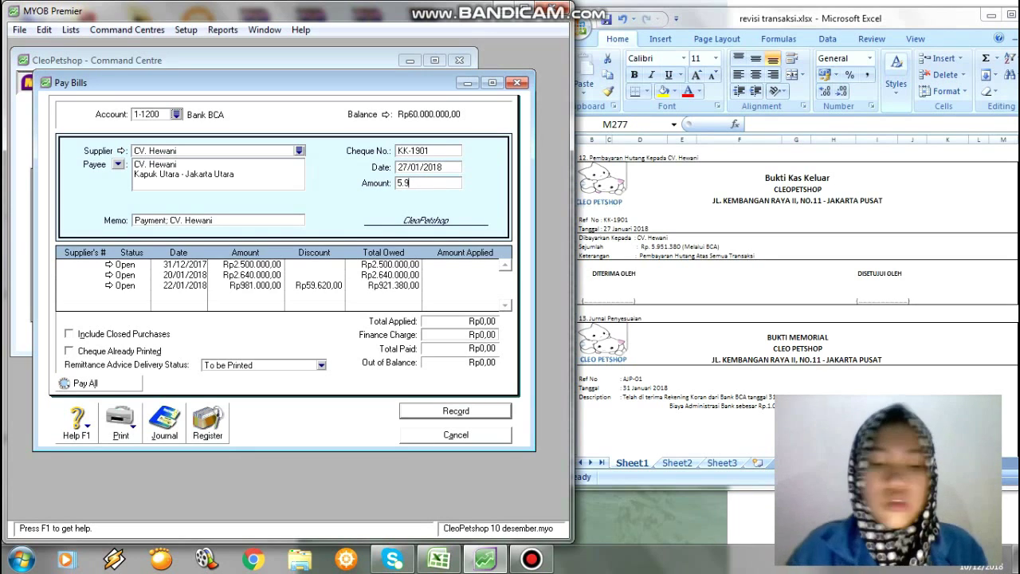
text(1)
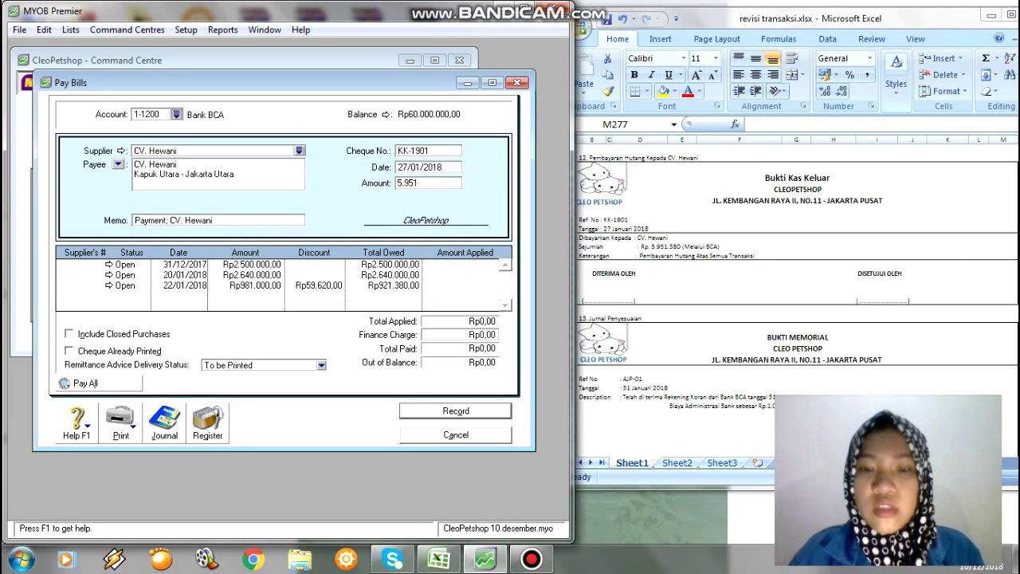
text(380)
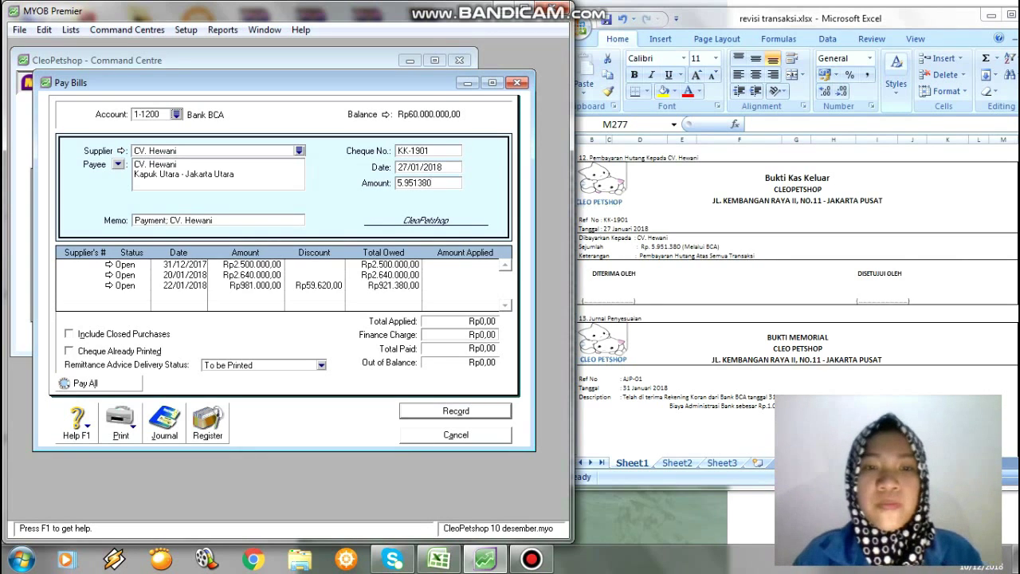
key(Tab)
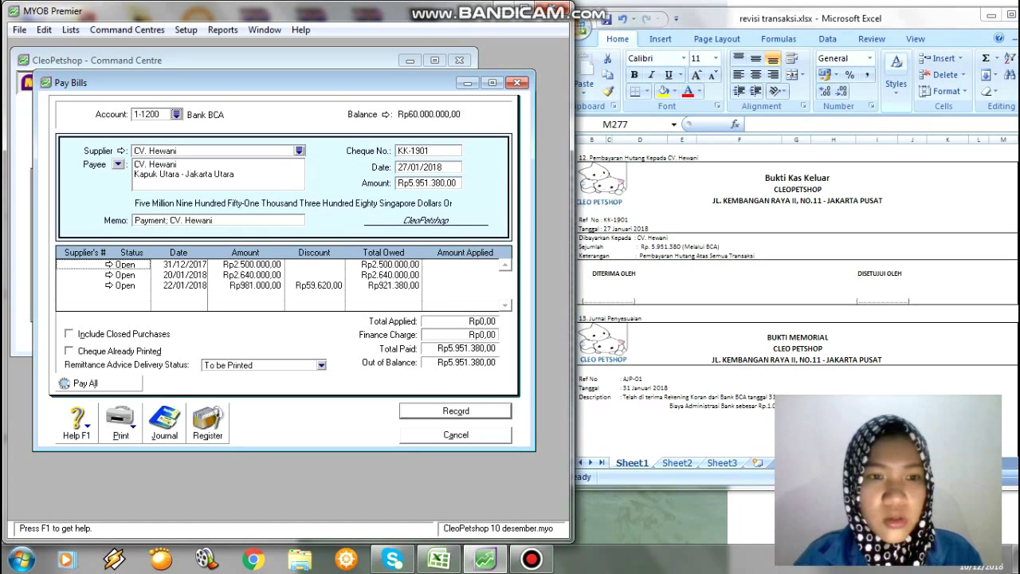
key(Tab)
key(Tab)
key(Tab)
key(Tab)
key(Tab)
key(Tab)
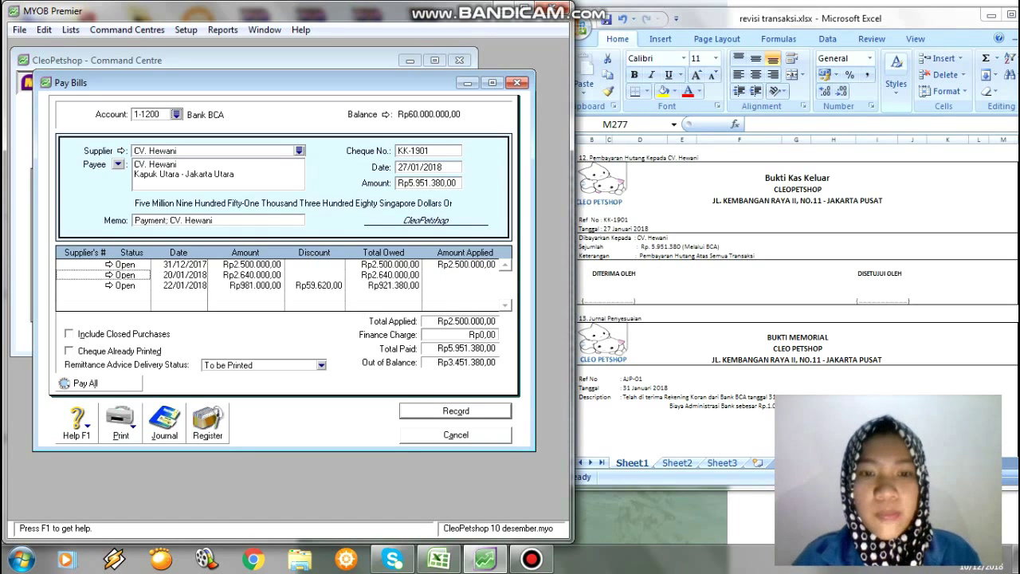
key(Tab)
key(Tab)
key(Tab)
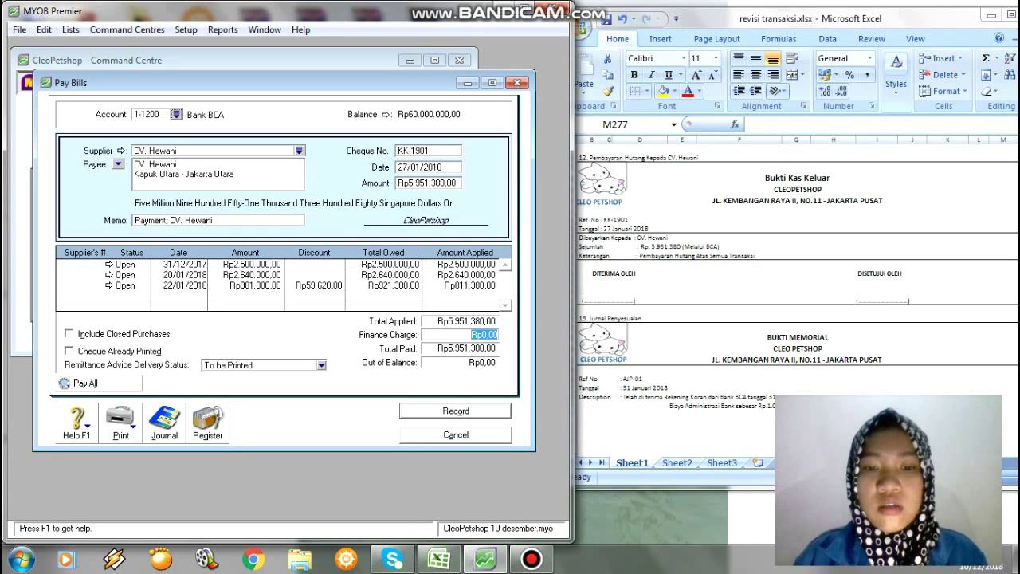
key(Return)
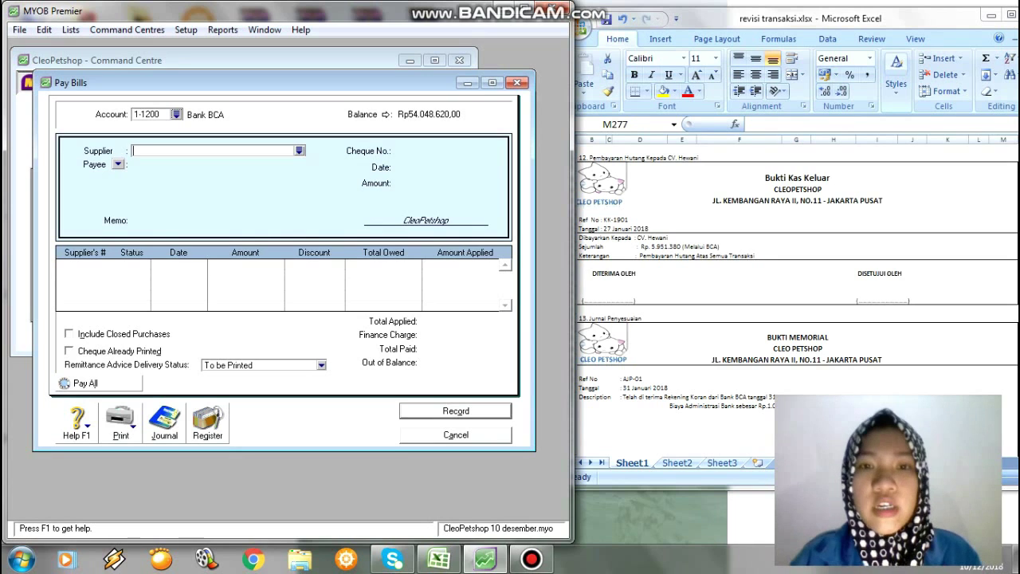
Close Pay Bills, scroll the Excel sheet to the AJP-01 and AJP-02 memos, then go to Banking.
click(518, 82)
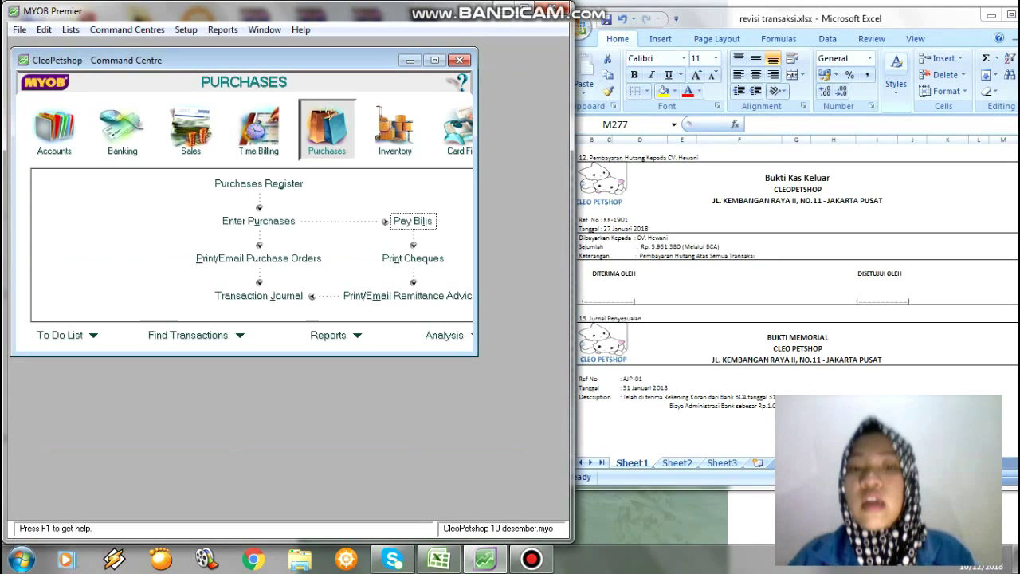
key(alt+Tab)
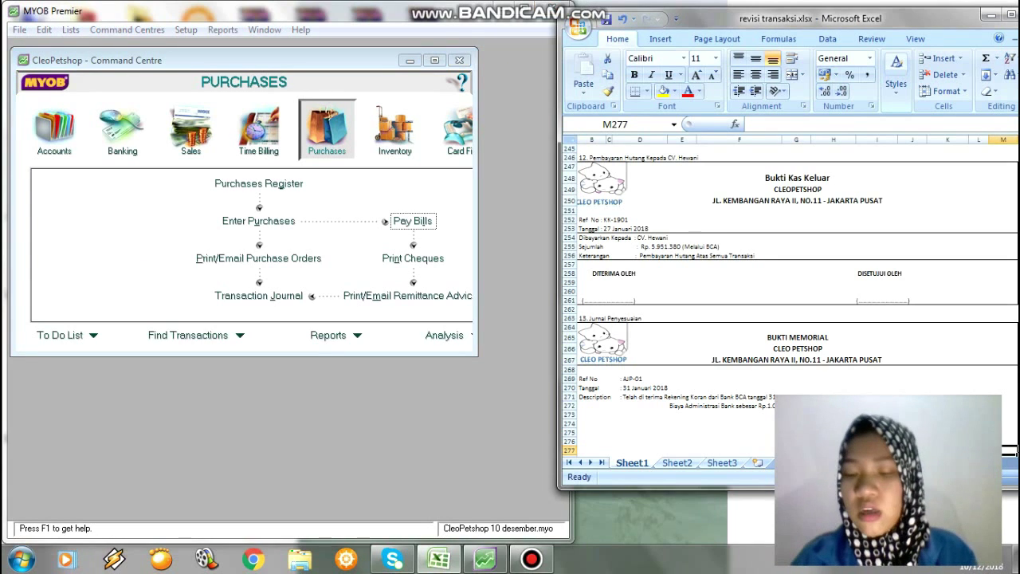
key(Down)
key(Down)
key(Down)
key(Down)
key(Down)
key(Down)
key(Down)
key(Down)
key(Down)
key(Down)
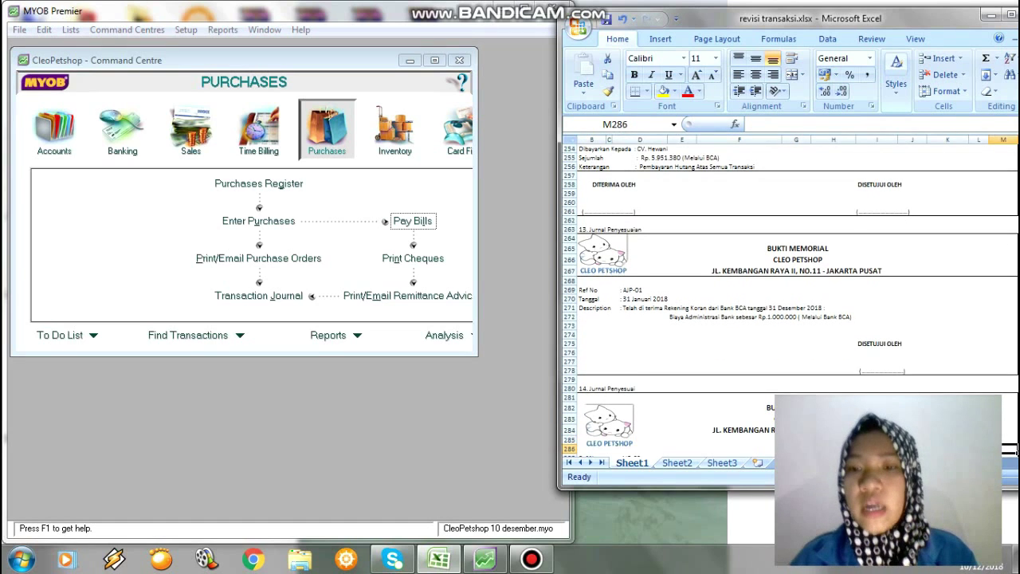
key(Down)
key(Down)
key(Down)
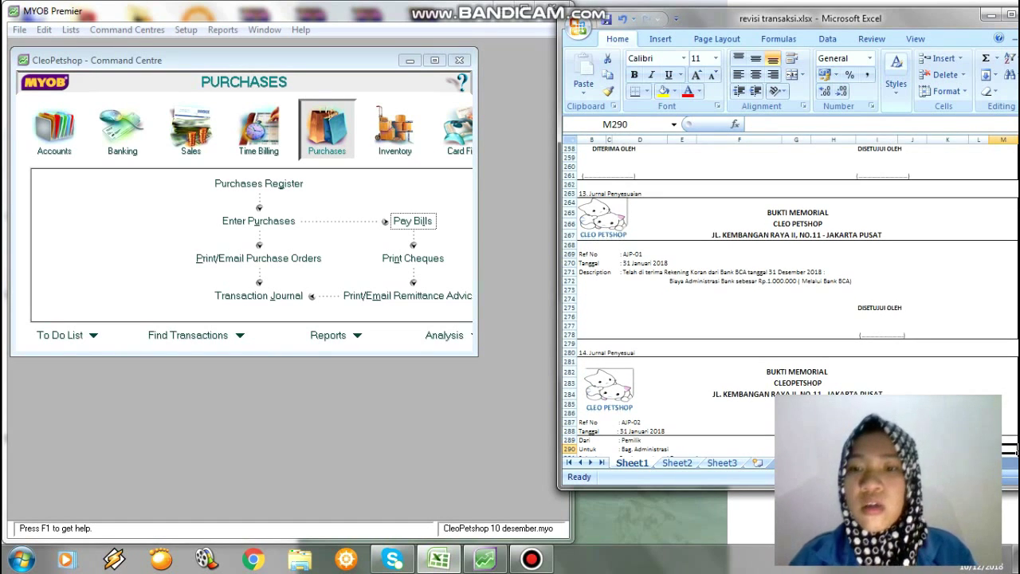
key(Down)
key(Down)
key(Down)
key(Down)
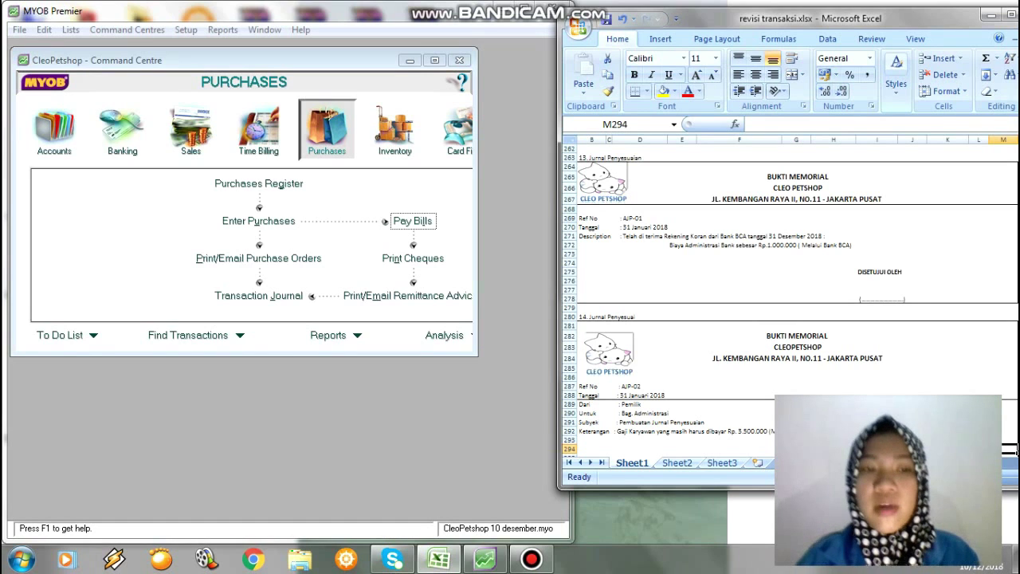
click(122, 129)
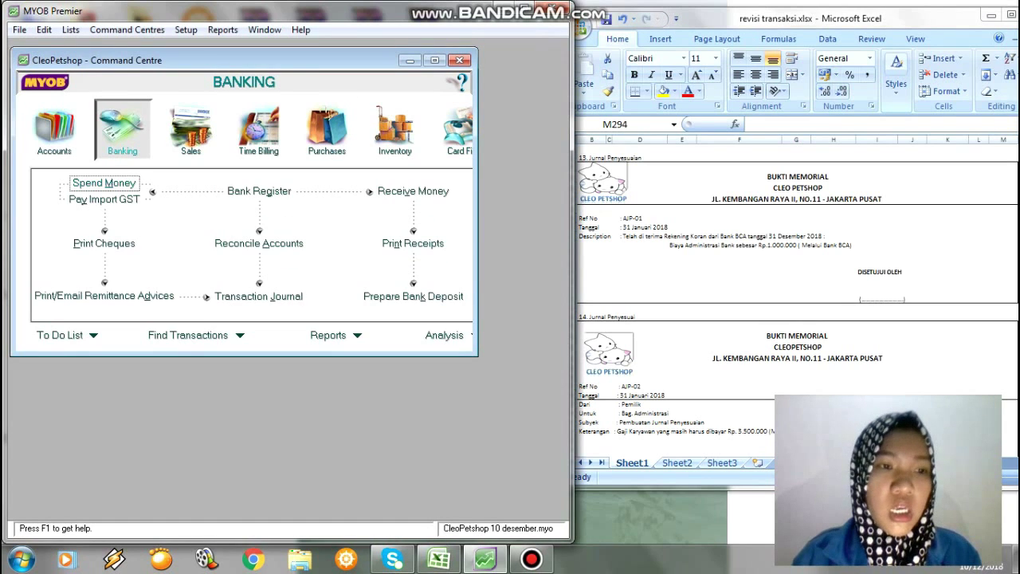
Start general journal AJP-01 dated 31/01/2018 with memo 'Telah Diterima Rekening Koran'.
click(54, 130)
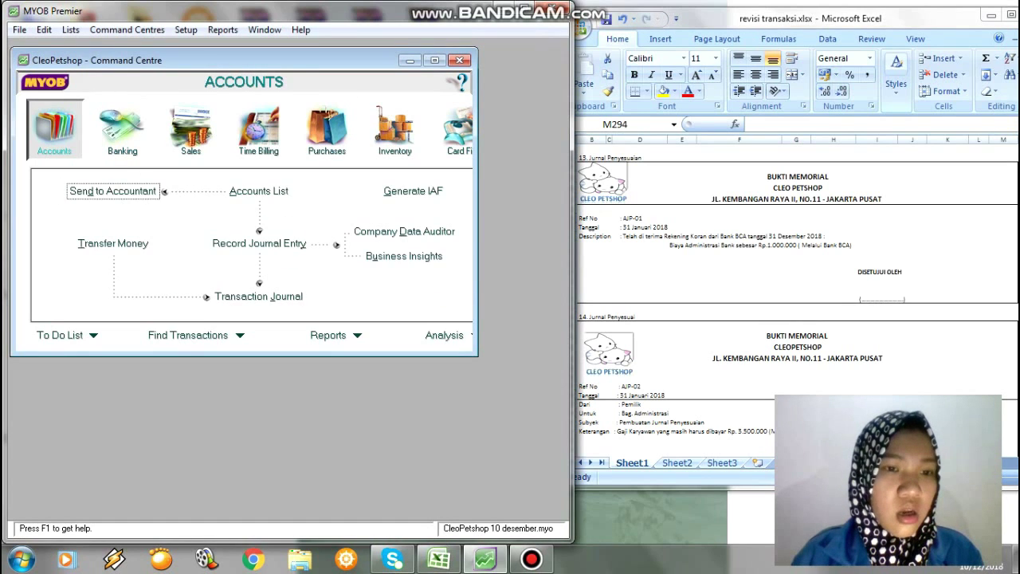
click(259, 243)
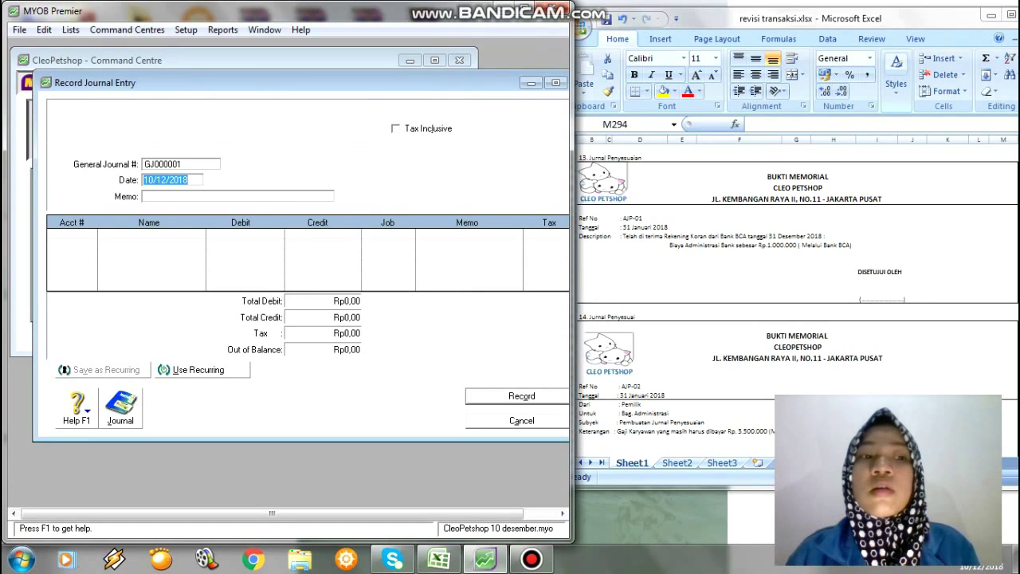
click(180, 165)
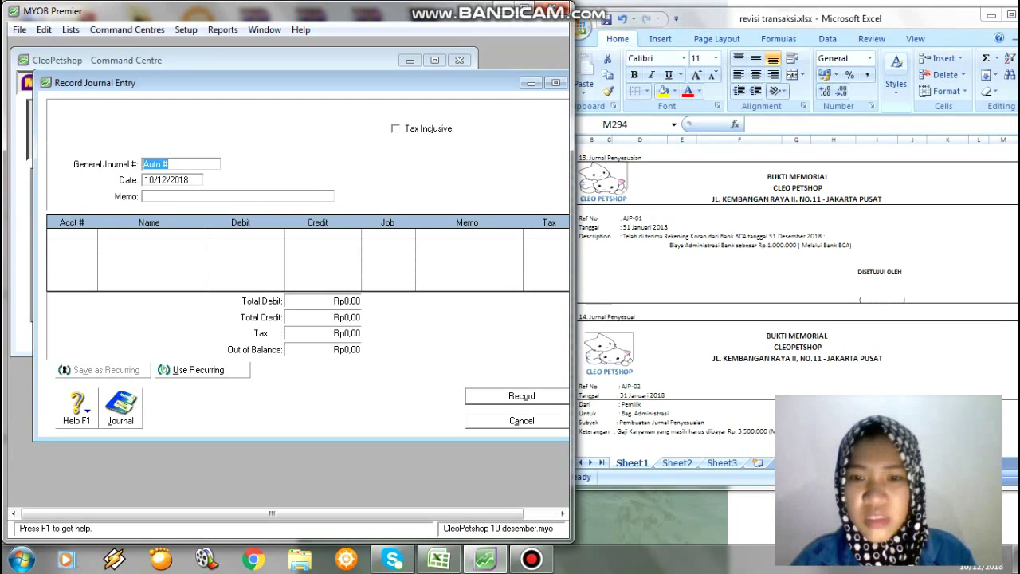
text(AJP)
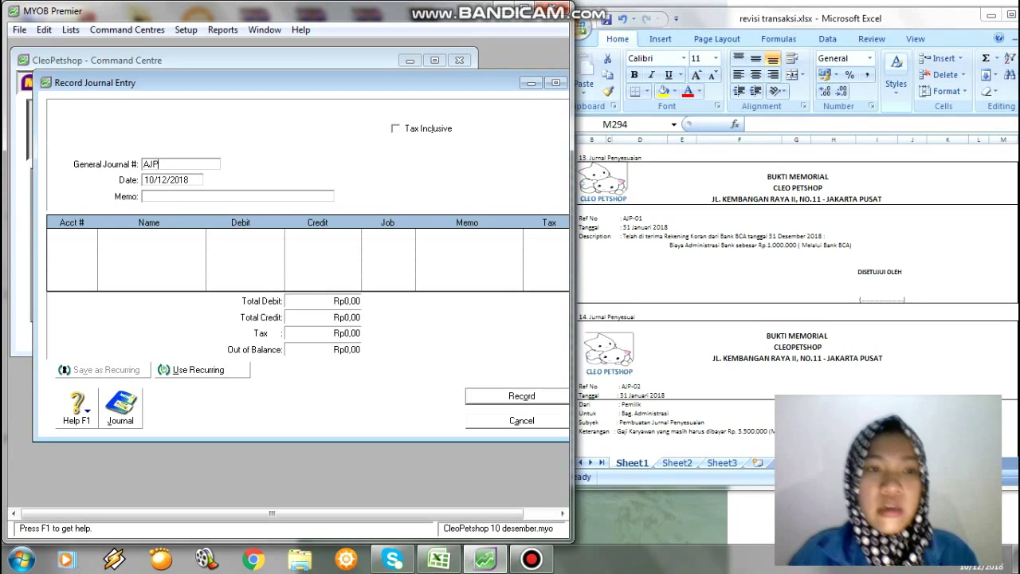
text(-01)
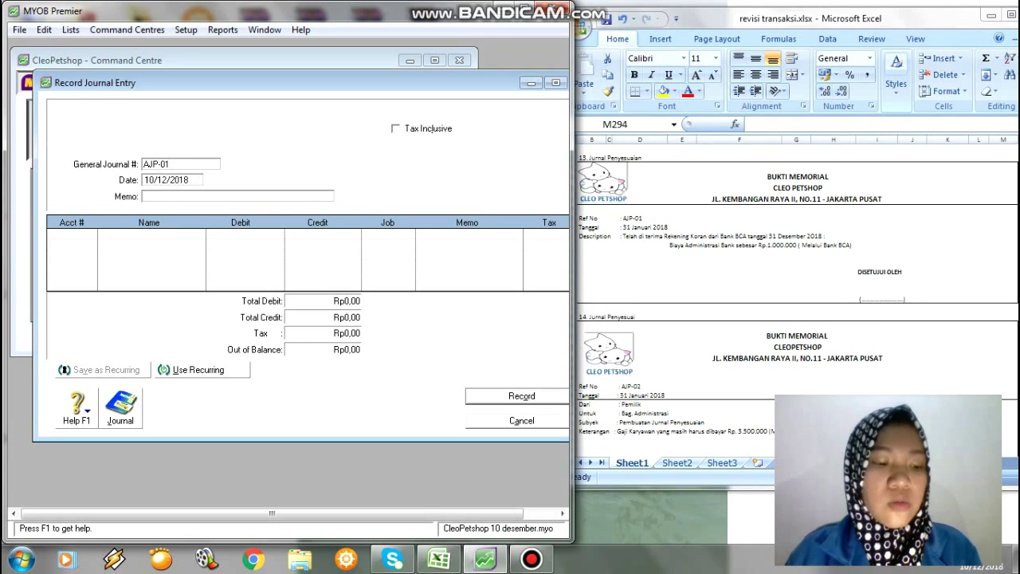
key(Tab)
text(31/)
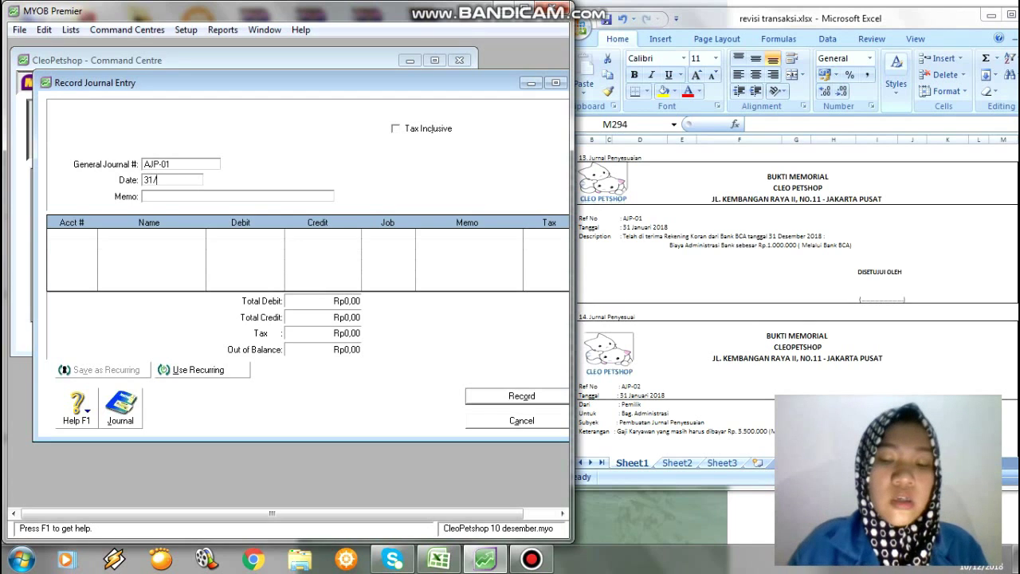
text(01/201)
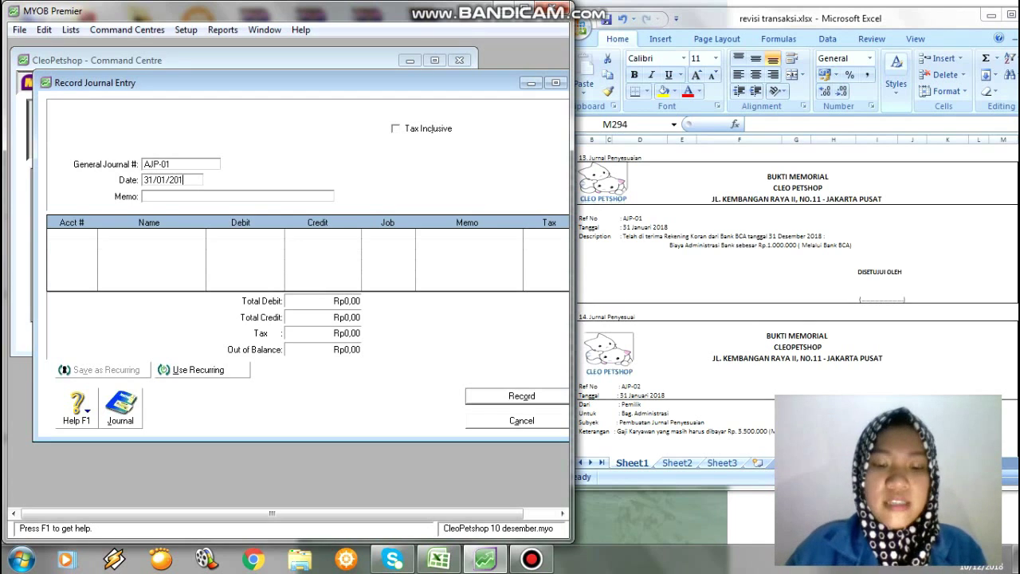
text(8)
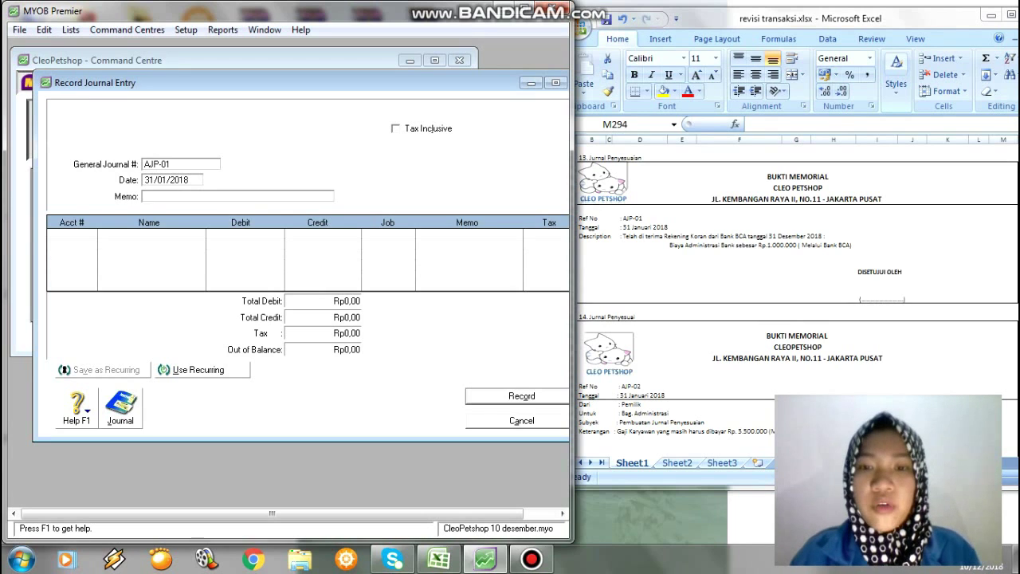
key(Tab)
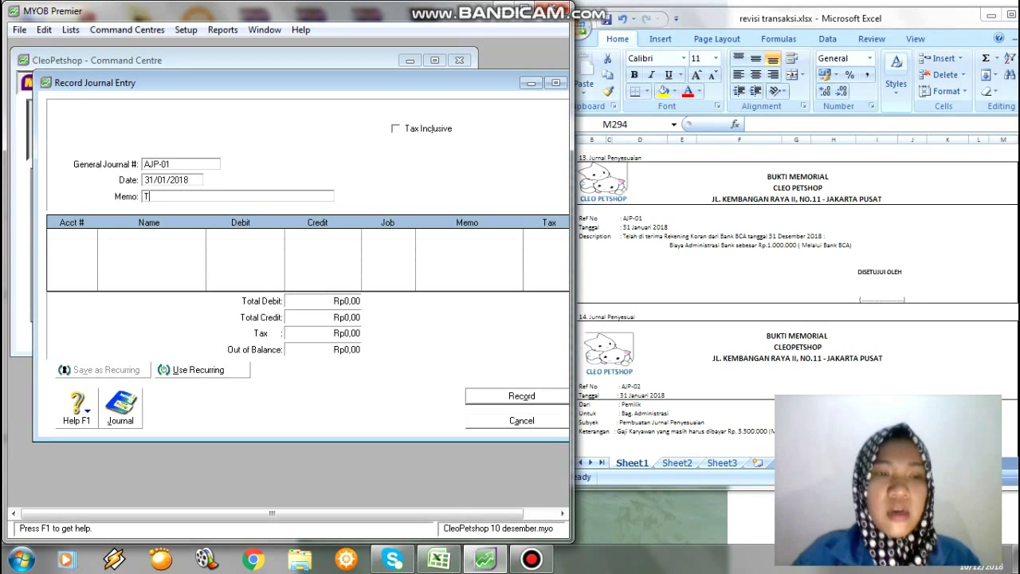
text(Telah )
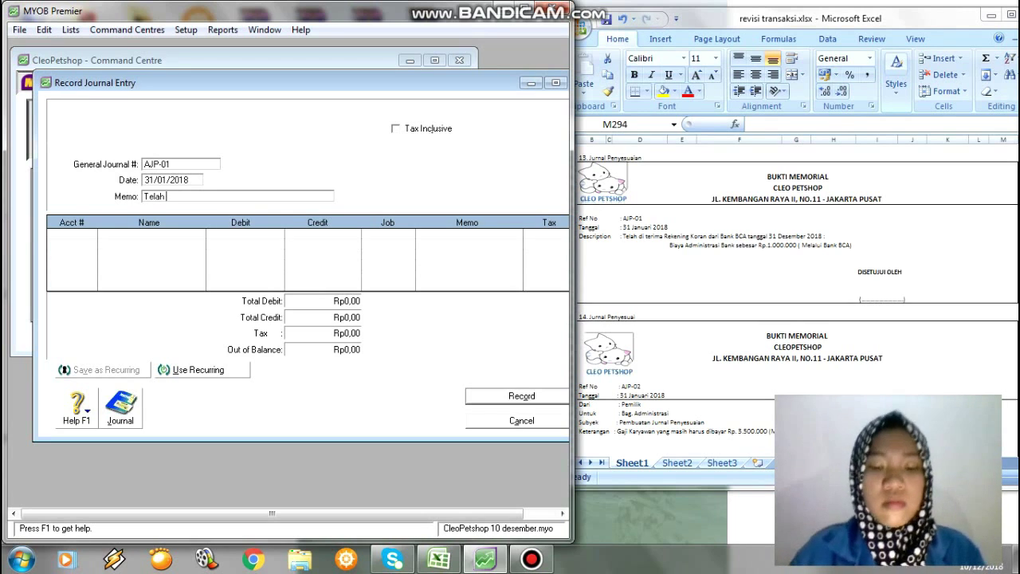
text(Diterima )
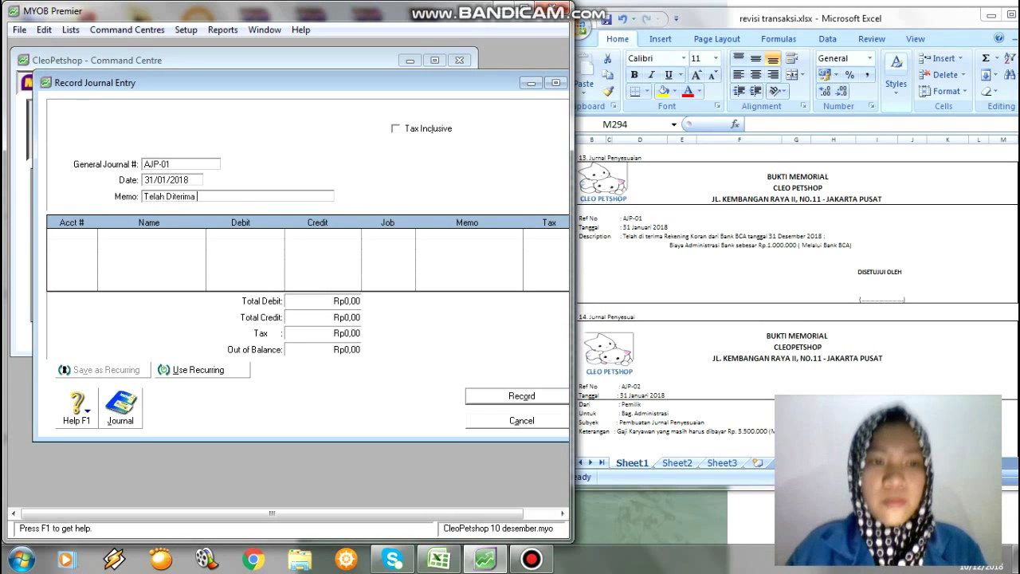
text(Rekeni)
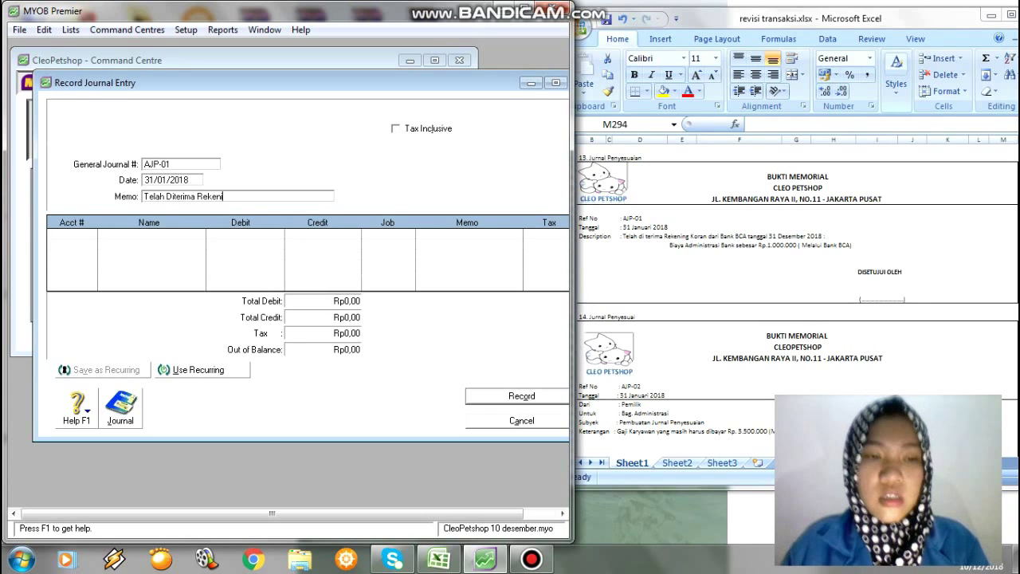
text(ng Koran)
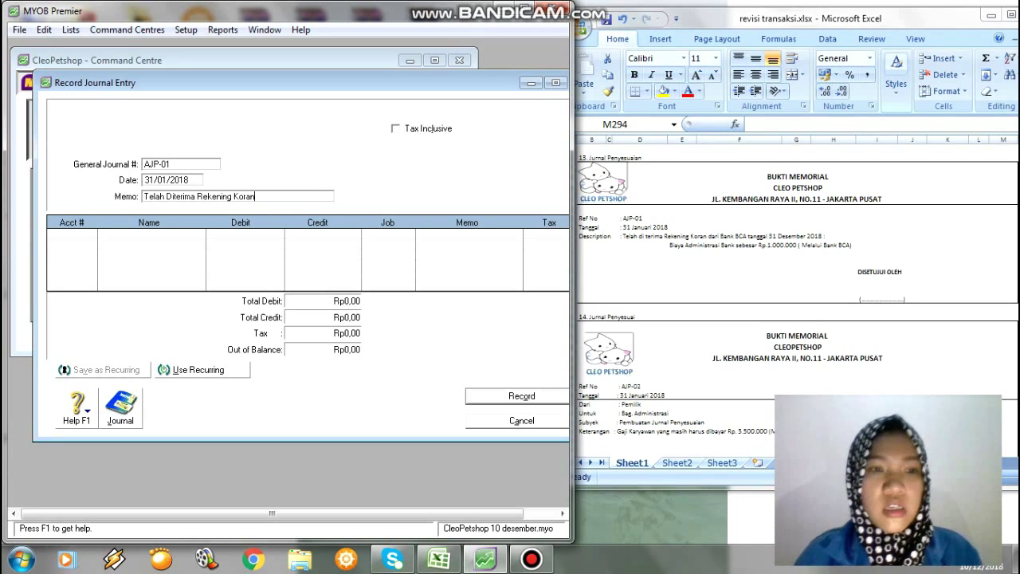
key(Tab)
key(Tab)
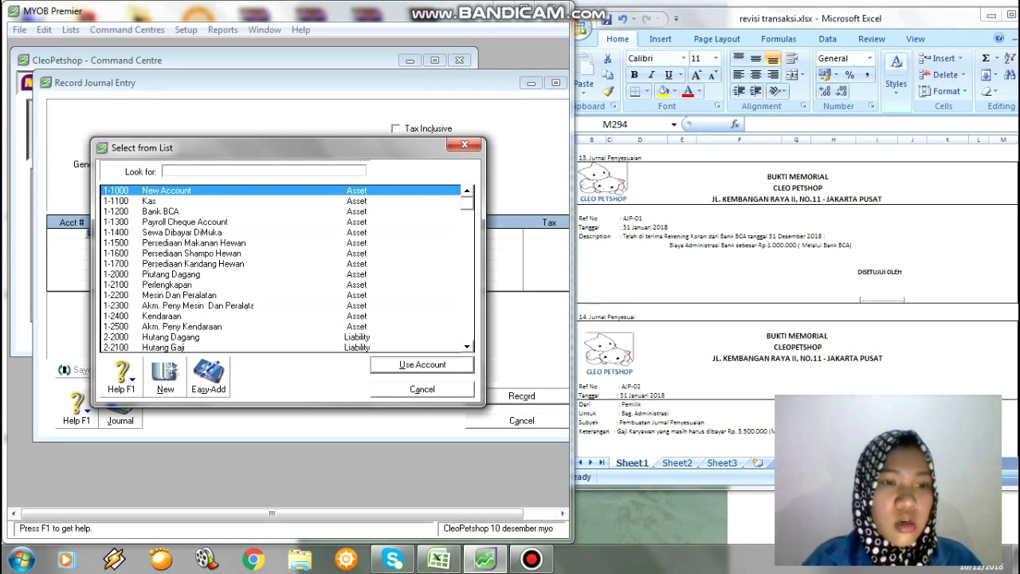
Debit 9-1000 Biaya Administrasi Bank Rp1.000.000 on the first journal line.
scroll(287, 269, down, 1)
scroll(287, 269, down, 5)
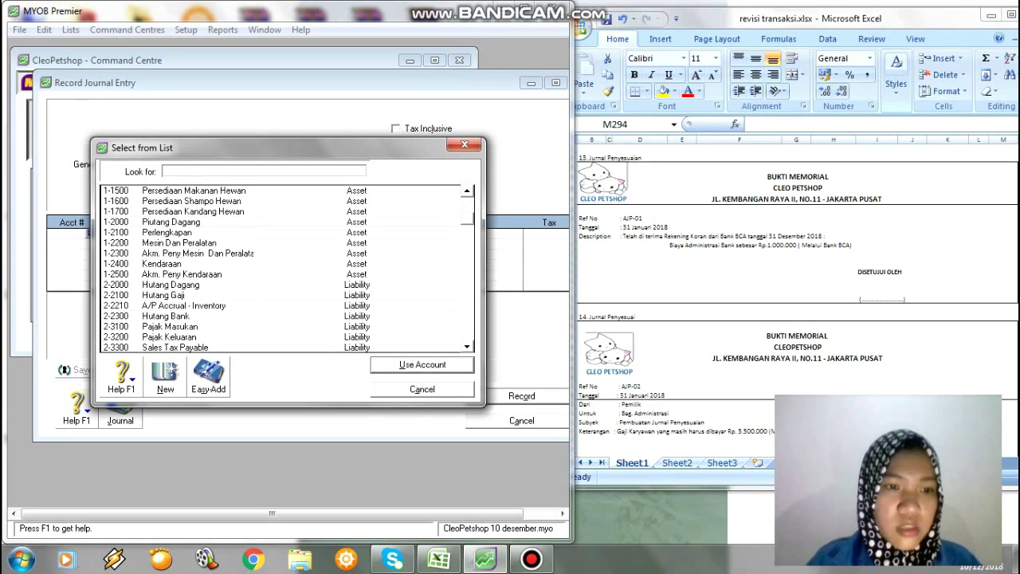
scroll(287, 269, down, 10)
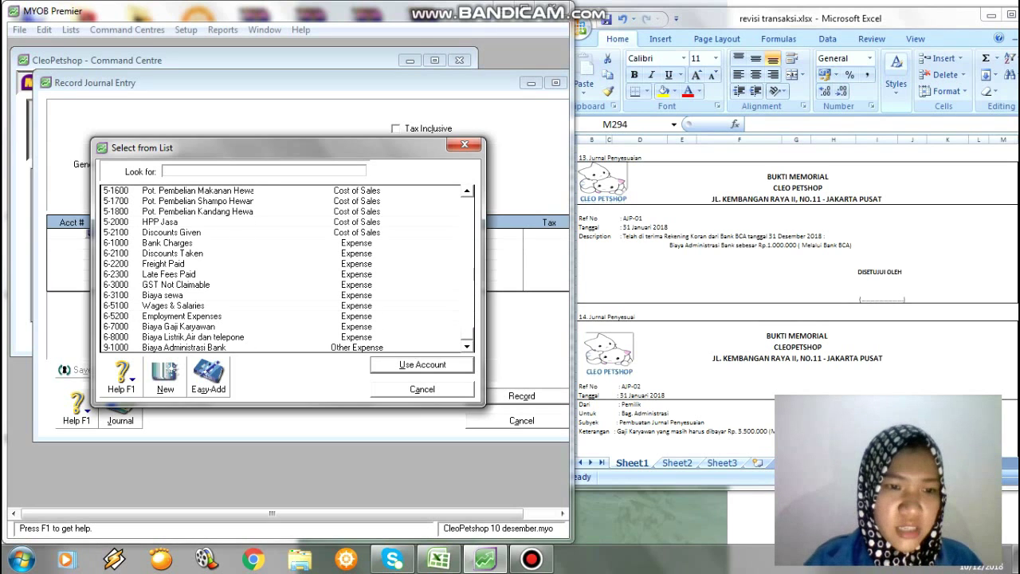
click(184, 348)
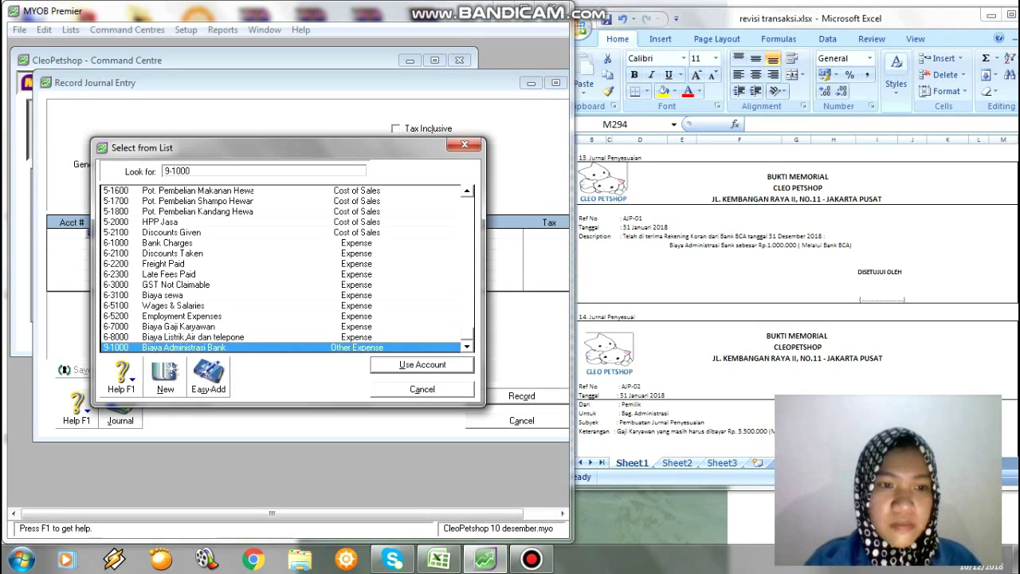
key(Return)
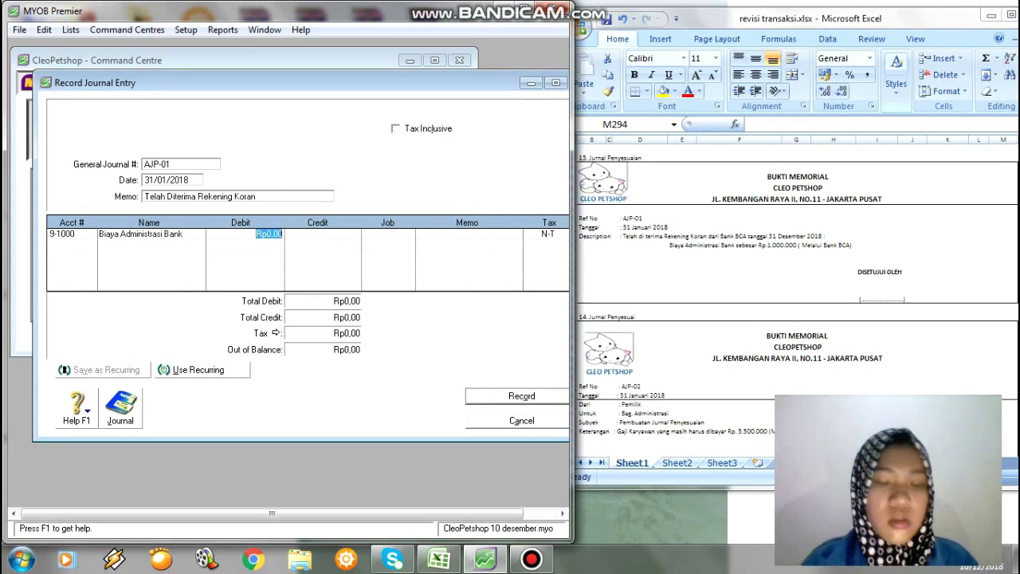
text(1.000.)
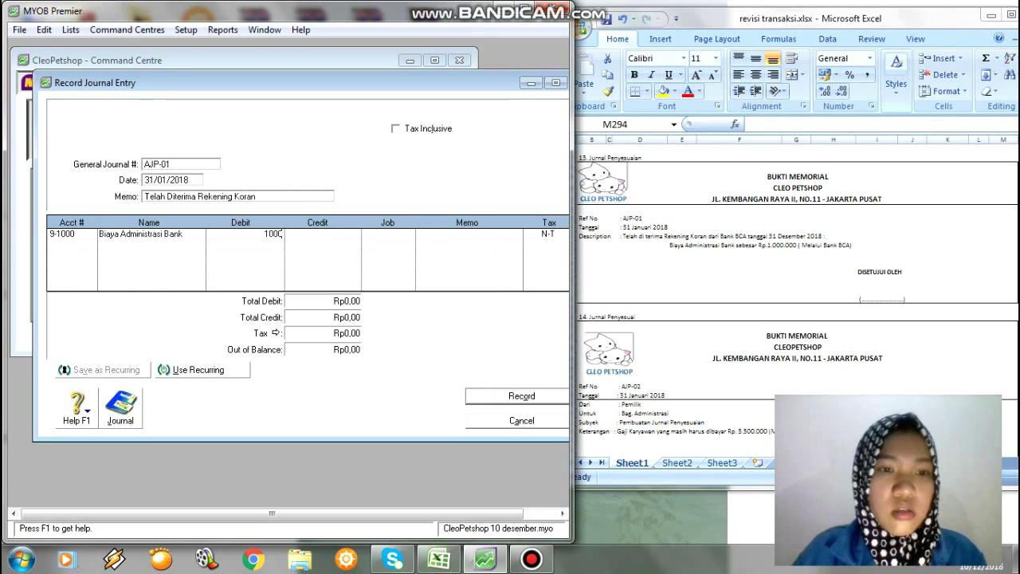
text(00)
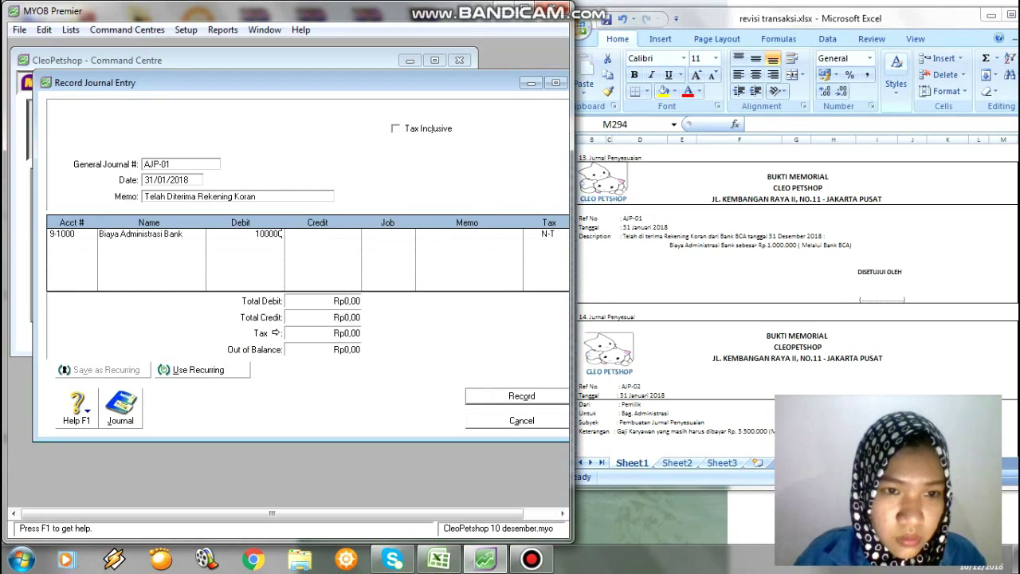
text(0)
key(Tab)
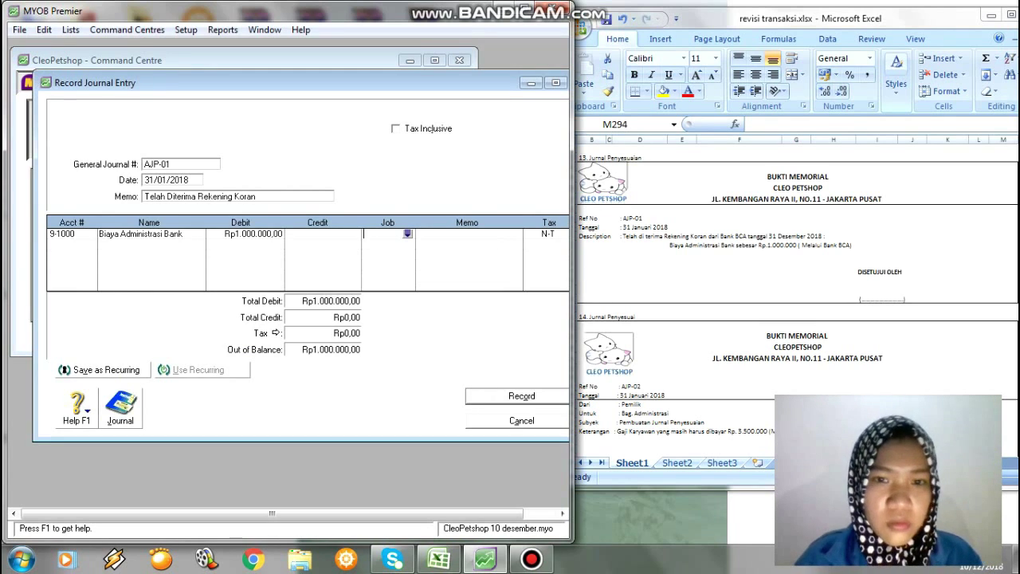
key(Tab)
key(Tab)
key(Tab)
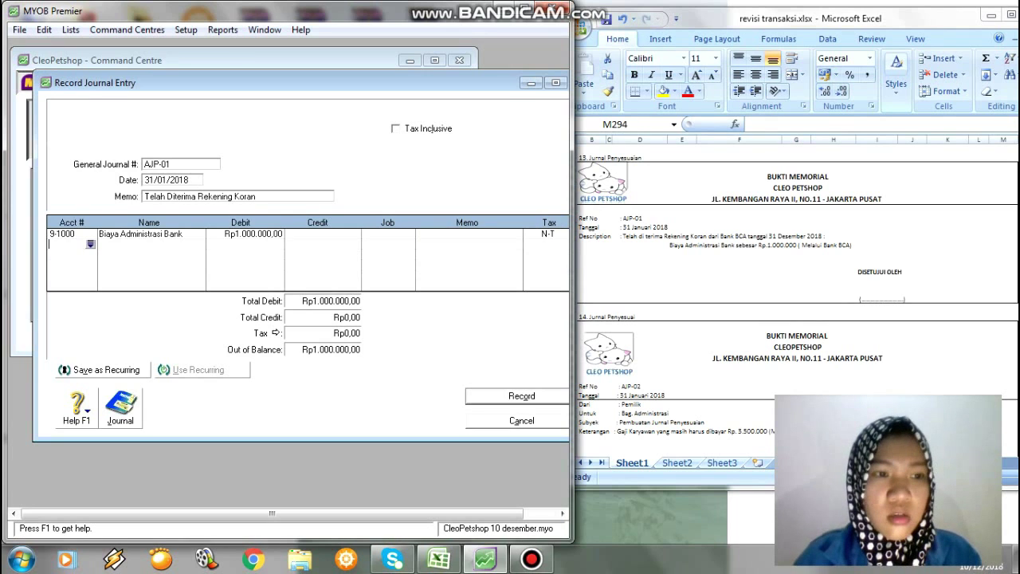
Credit 1-1200 Bank BCA Rp1.000.000 to balance, and record journal AJP-01.
key(Tab)
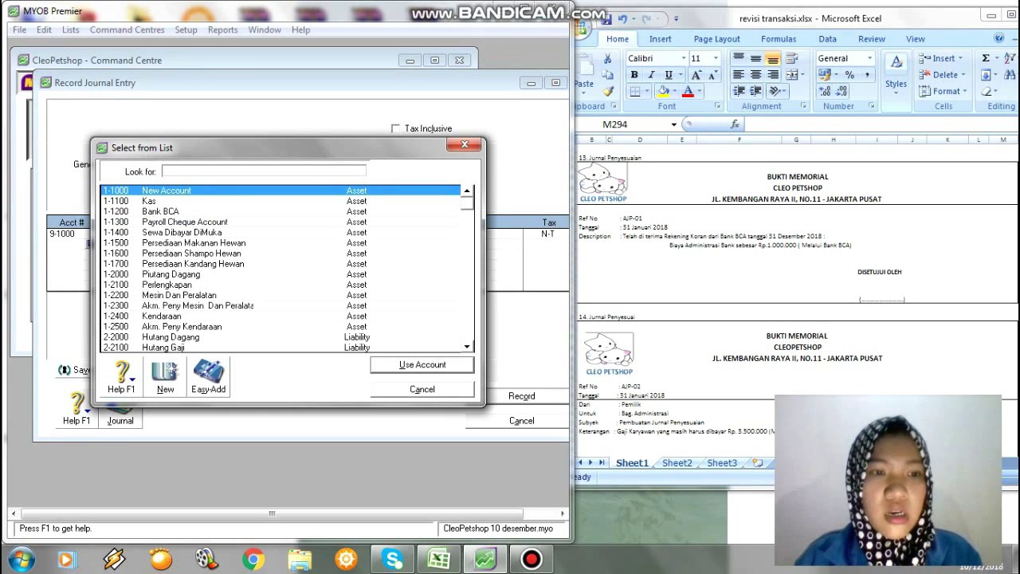
text(1-1200)
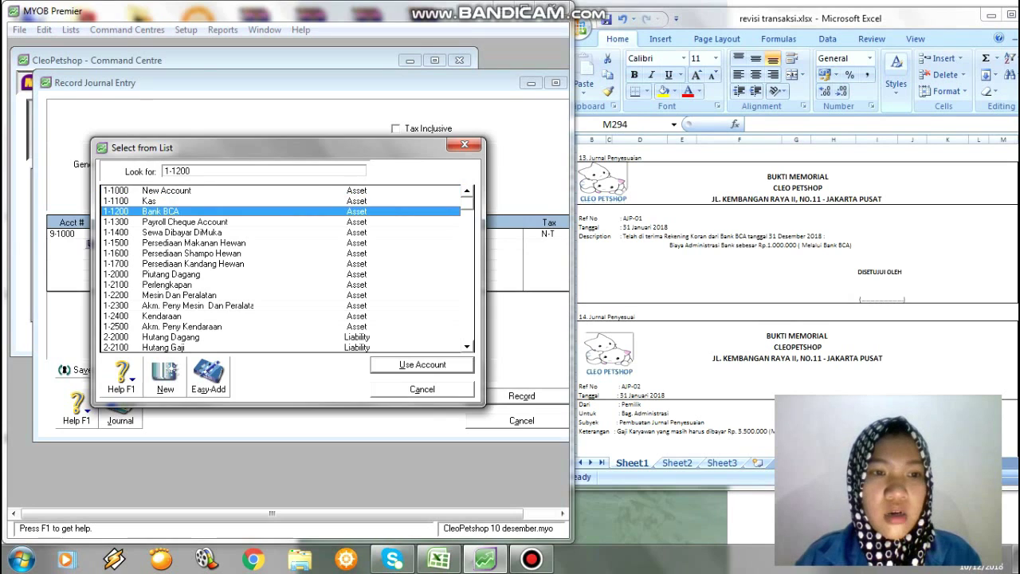
key(Return)
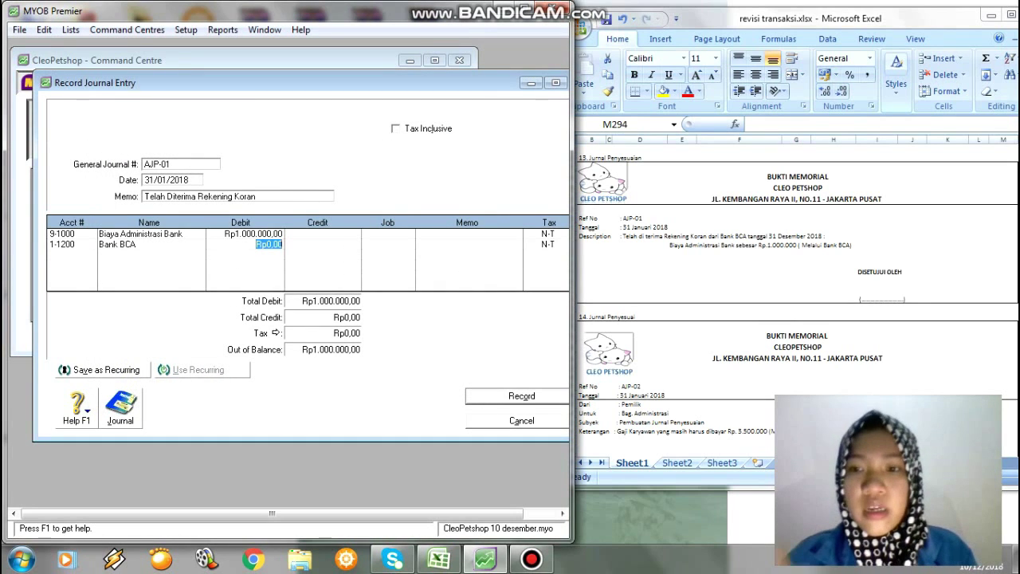
key(Tab)
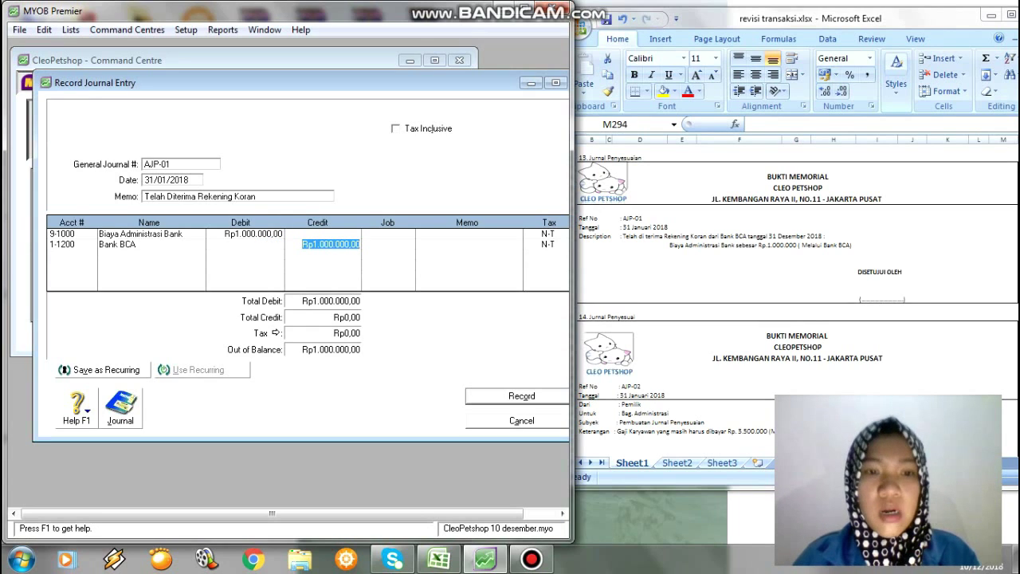
key(Tab)
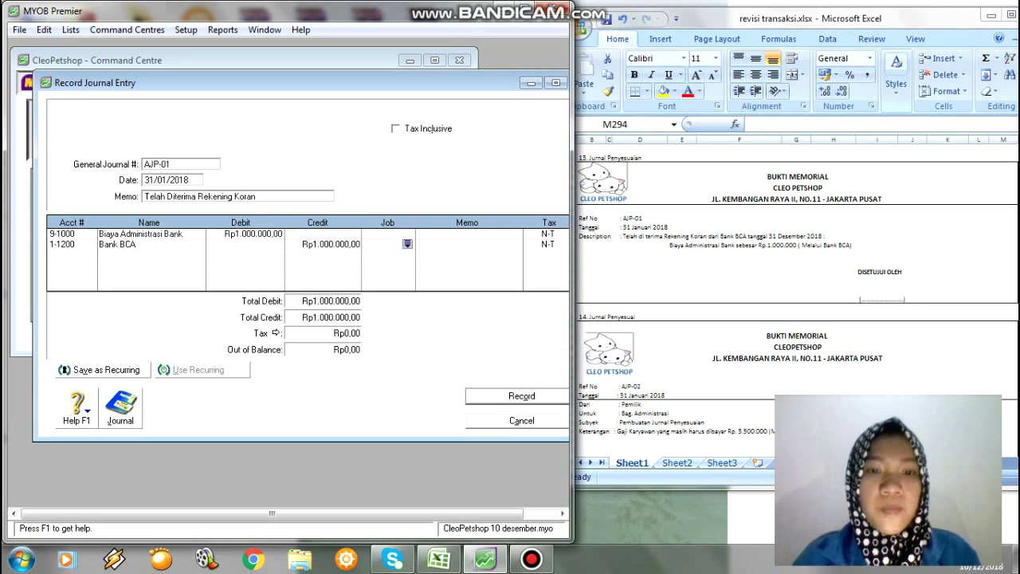
key(Tab)
key(Tab)
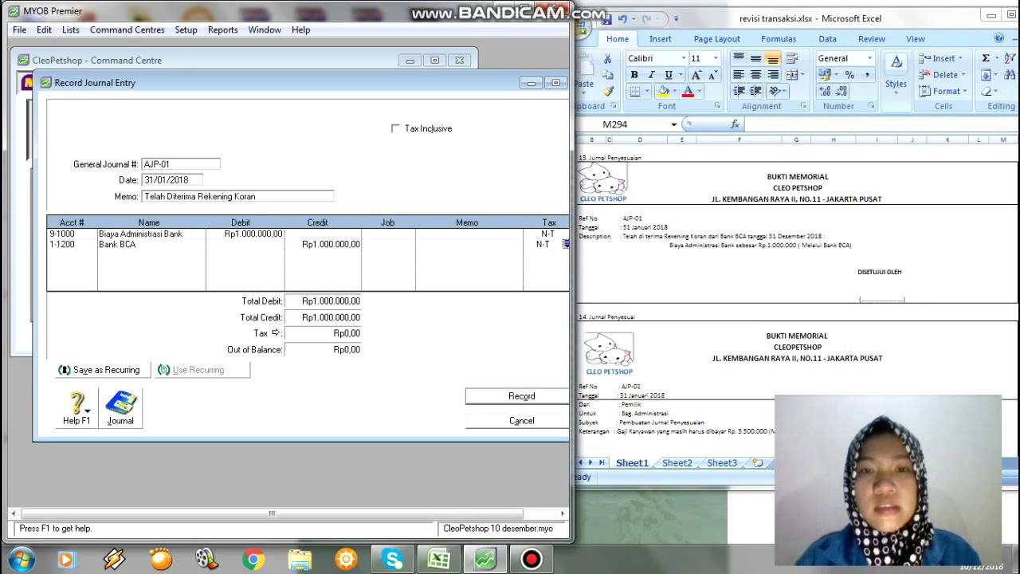
key(Return)
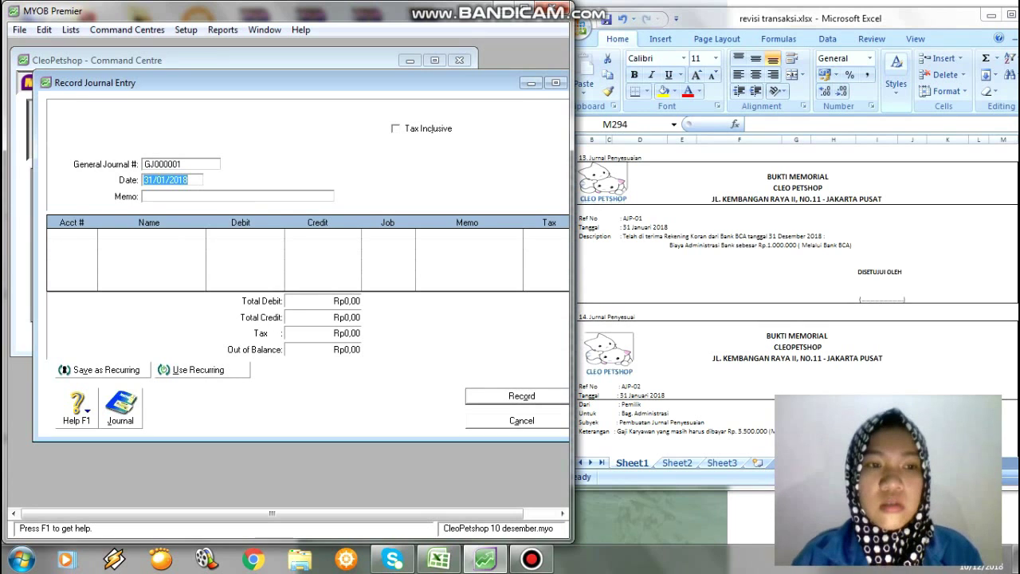
key(alt+Tab)
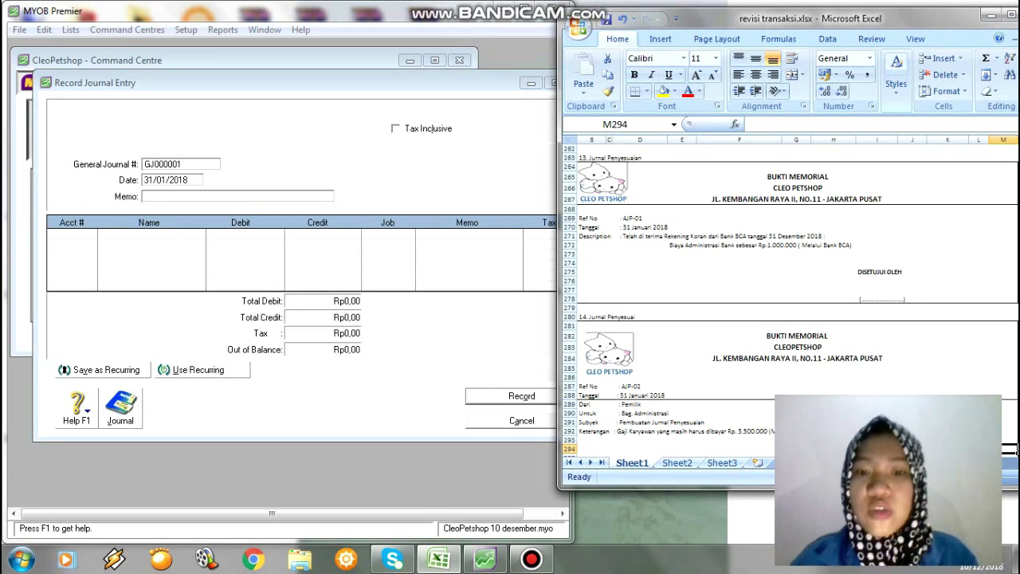
key(Down)
key(Down)
key(Down)
key(Down)
key(Down)
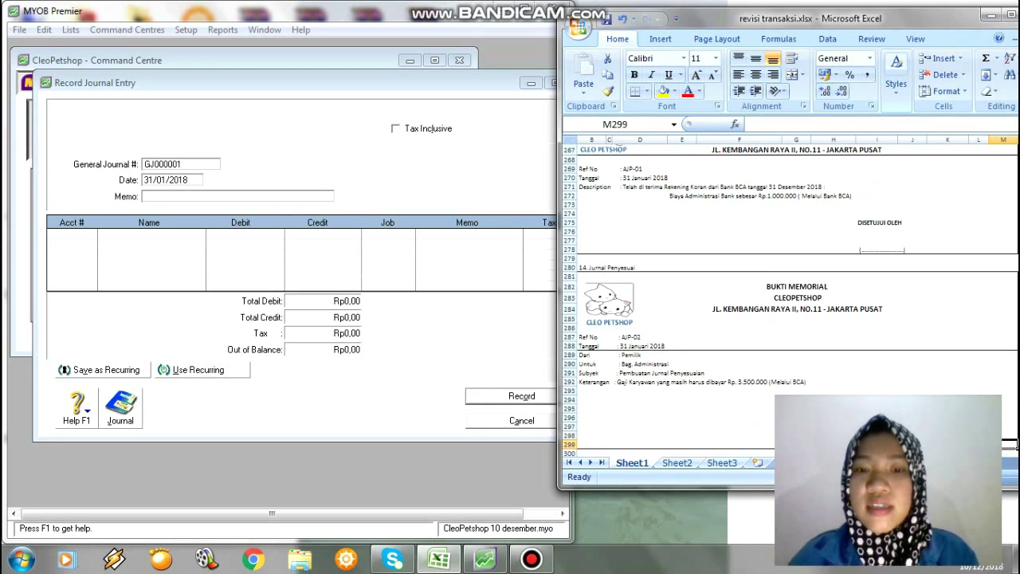
key(Down)
key(Down)
key(Down)
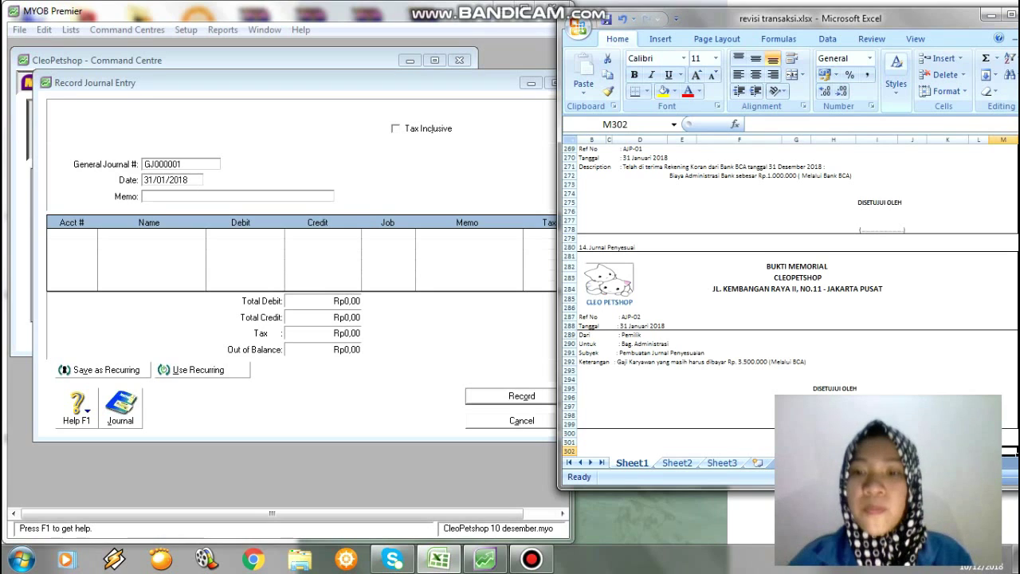
key(Down)
key(Down)
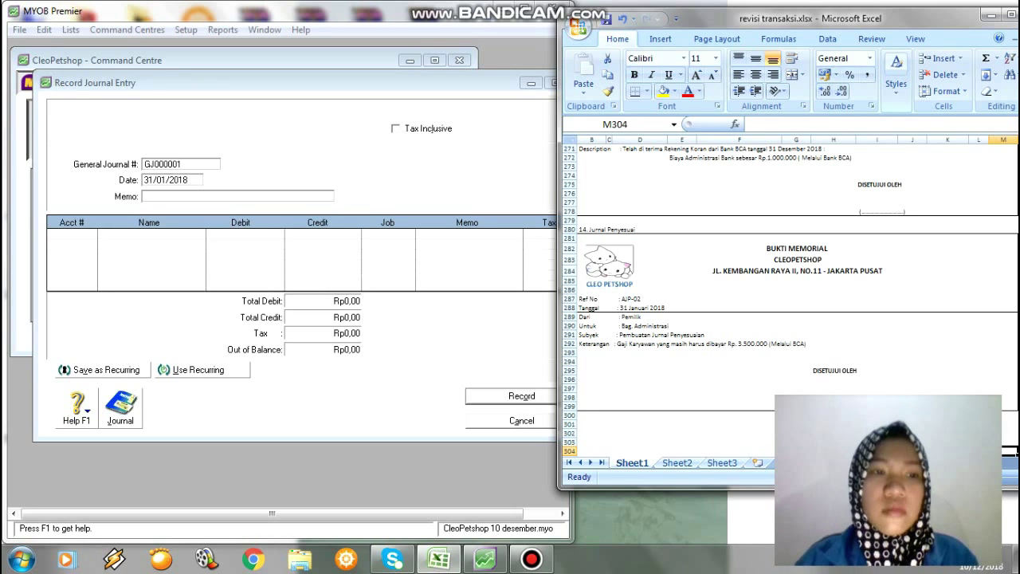
Back in MYOB, number the new journal AJP-02, keep date 31/01/2018, and enter memo 'Gaji Karyawan'.
key(alt+Tab)
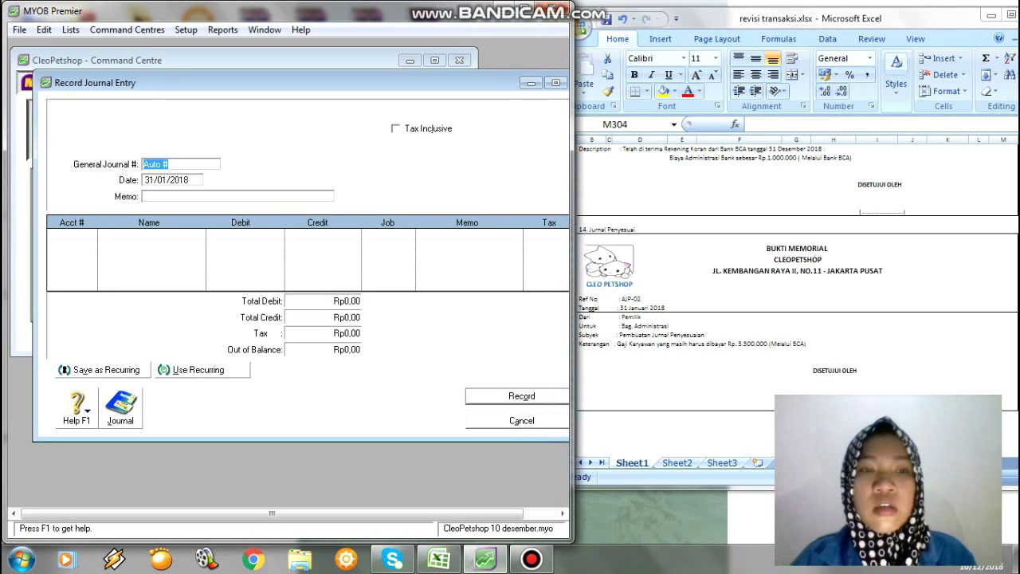
key(BackSpace)
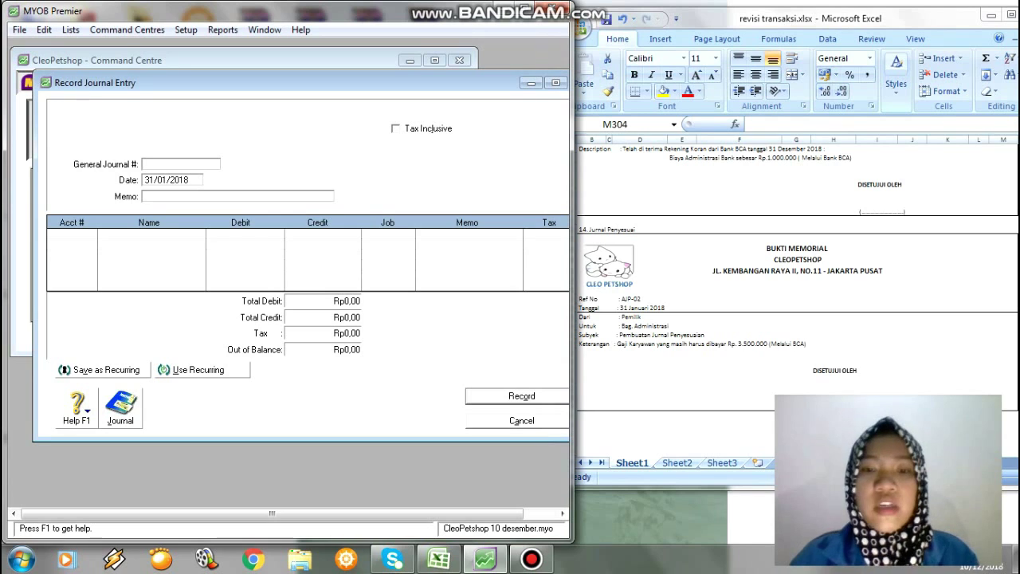
text(AJ)
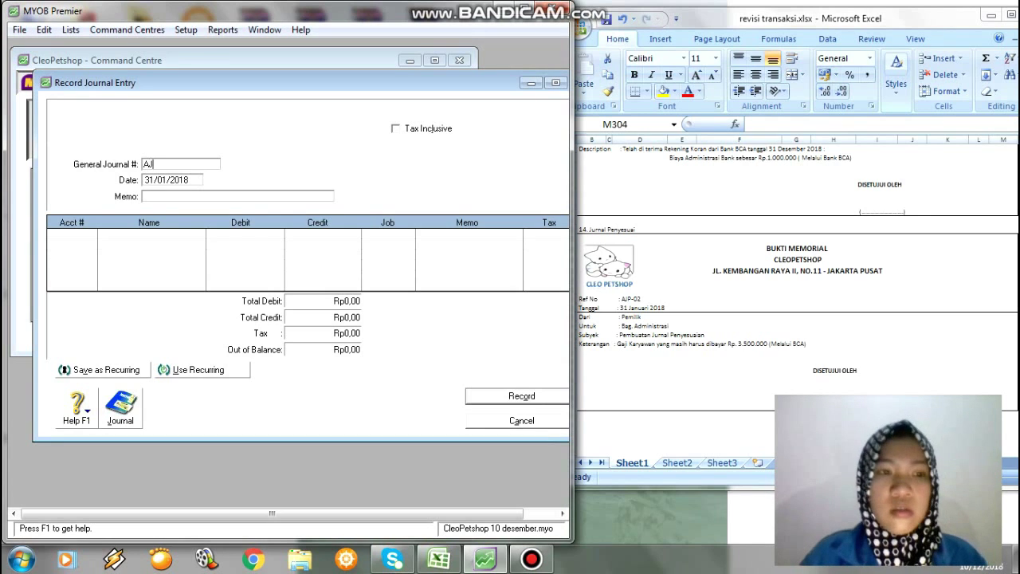
text(P-02)
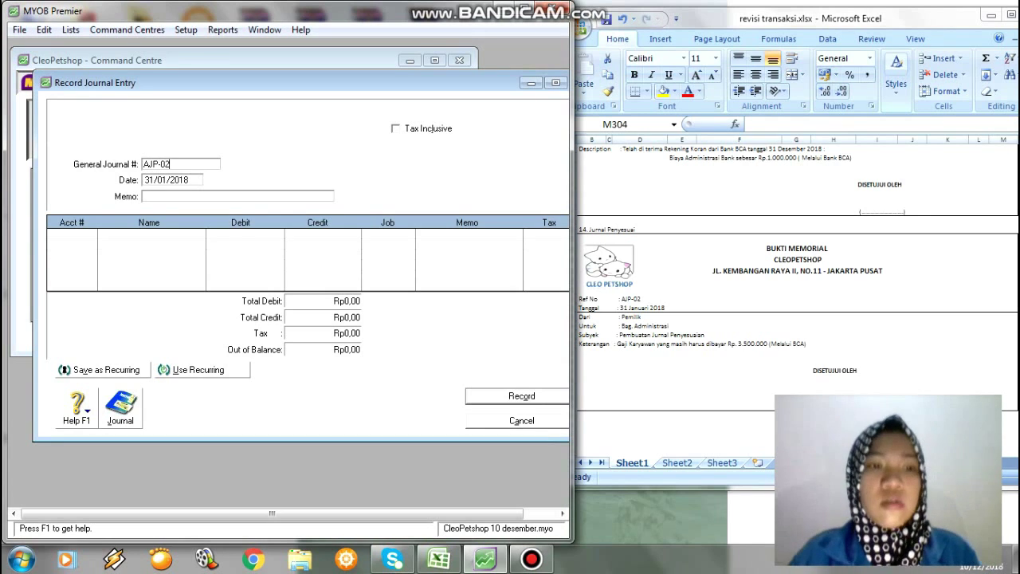
key(Tab)
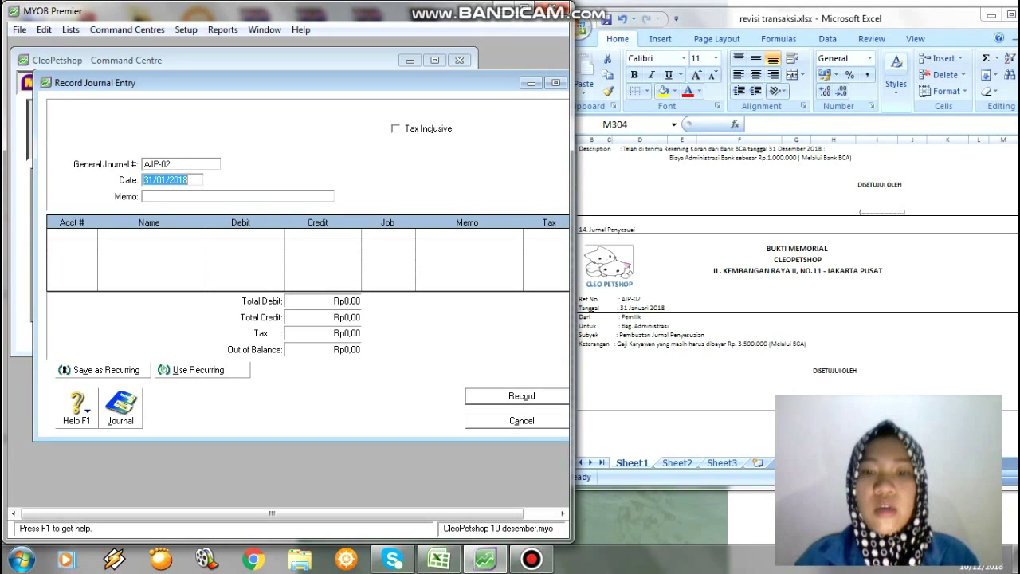
key(Tab)
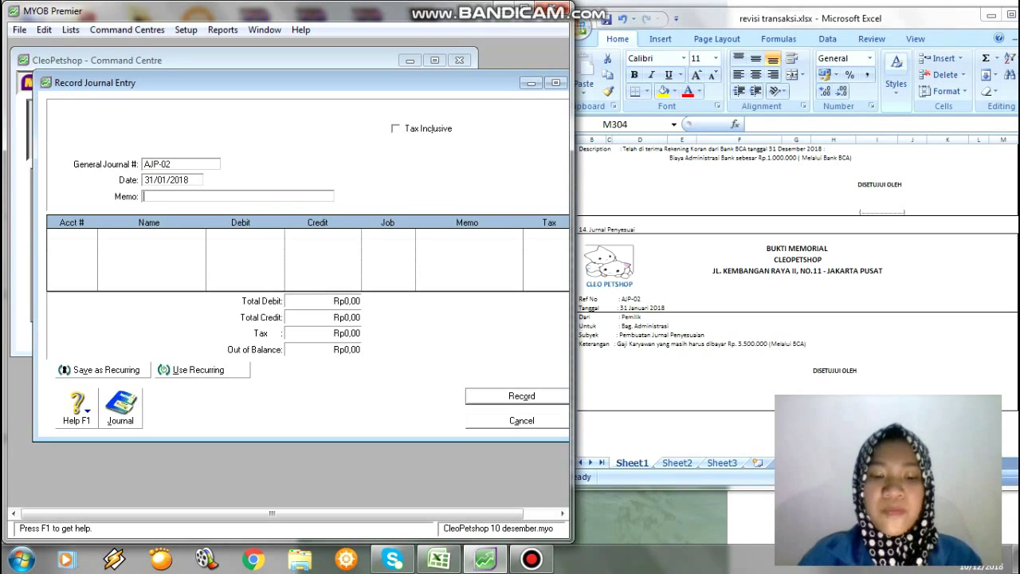
text(Gaji L)
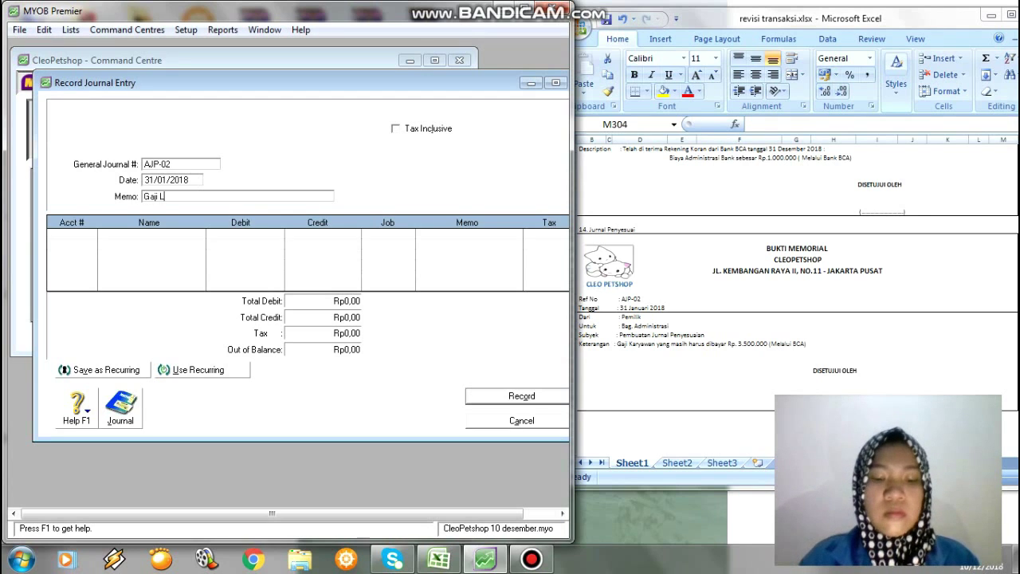
key(BackSpace)
text(Ka)
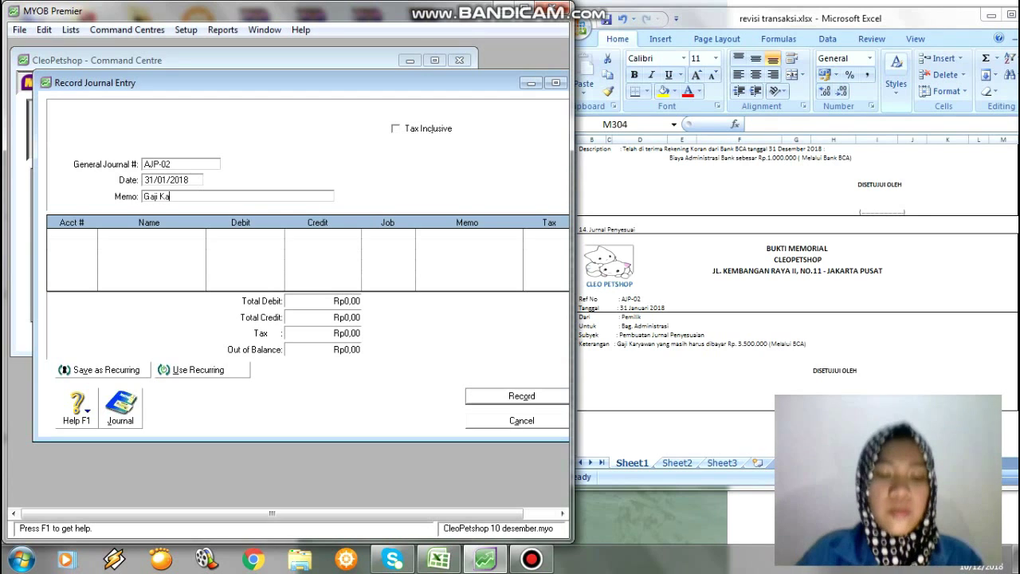
text(ryawan)
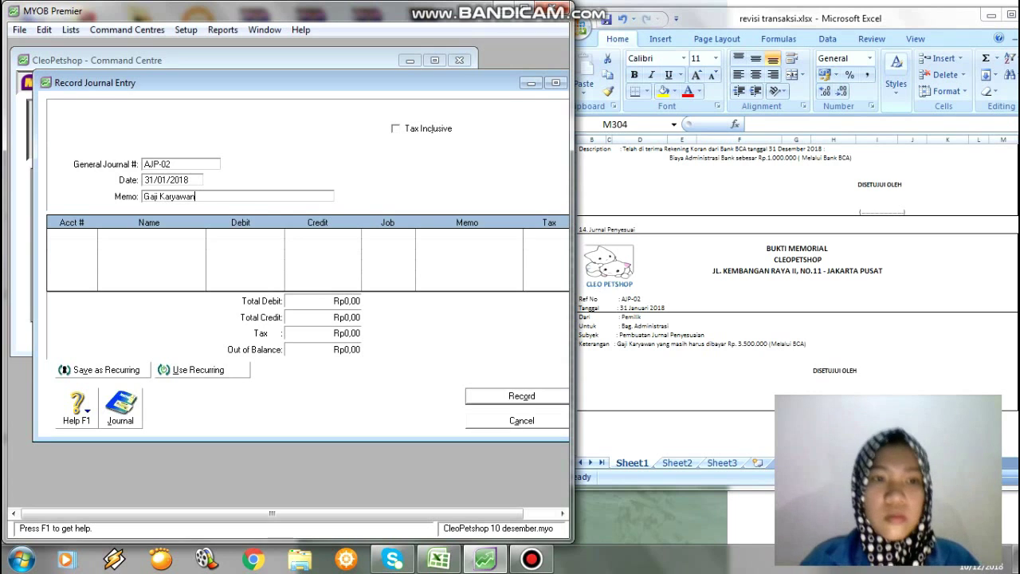
key(Tab)
key(Tab)
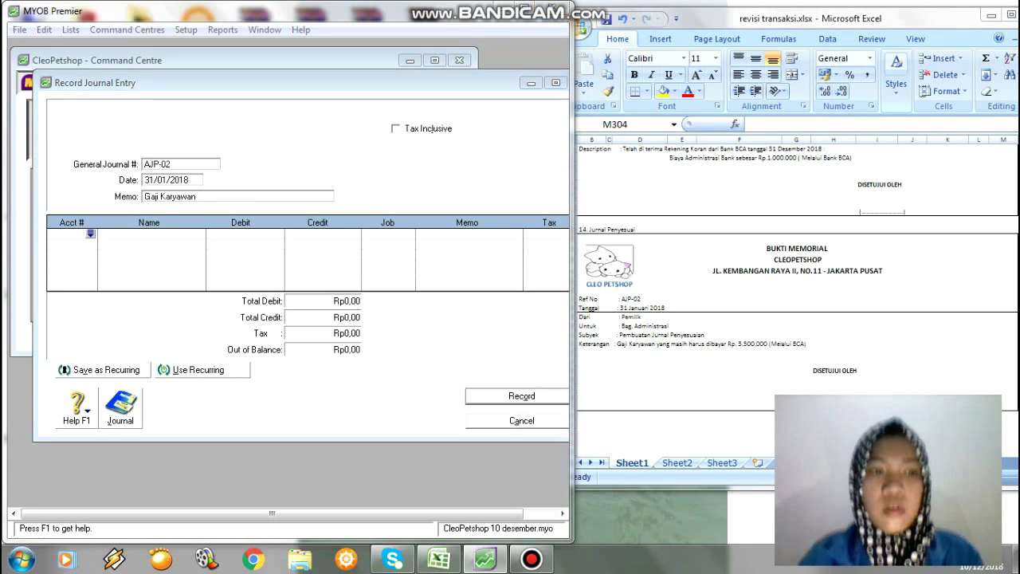
Debit 6-7000 Biaya Gaji Karyawan Rp3.500.000 on the first journal line.
scroll(280, 269, down, 5)
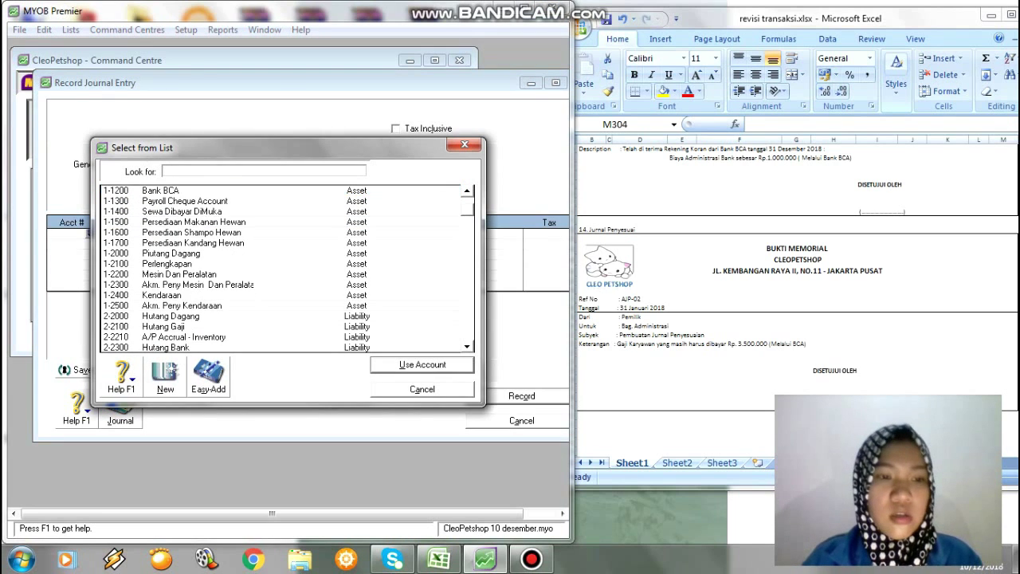
scroll(288, 269, down, 14)
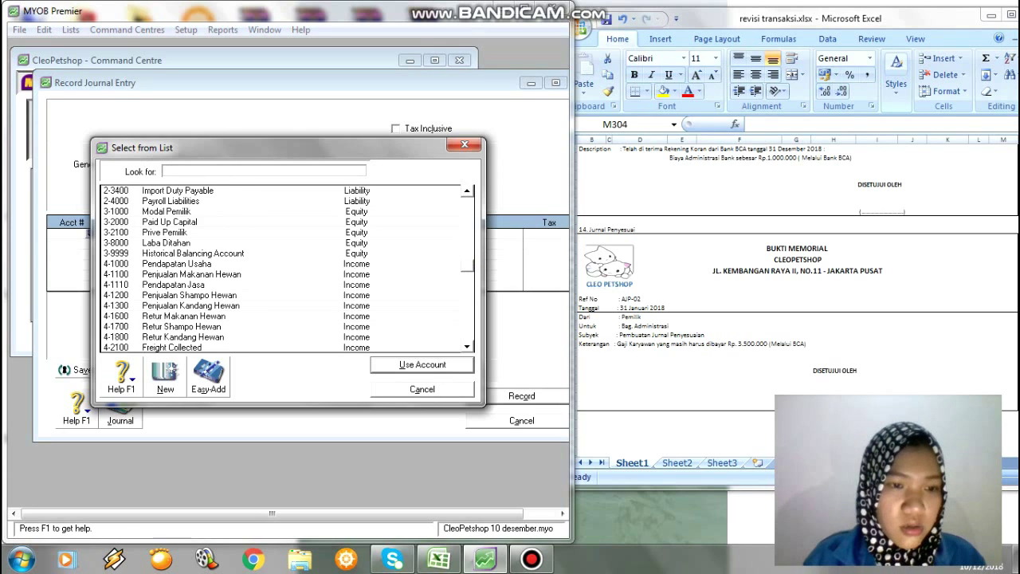
scroll(289, 269, down, 19)
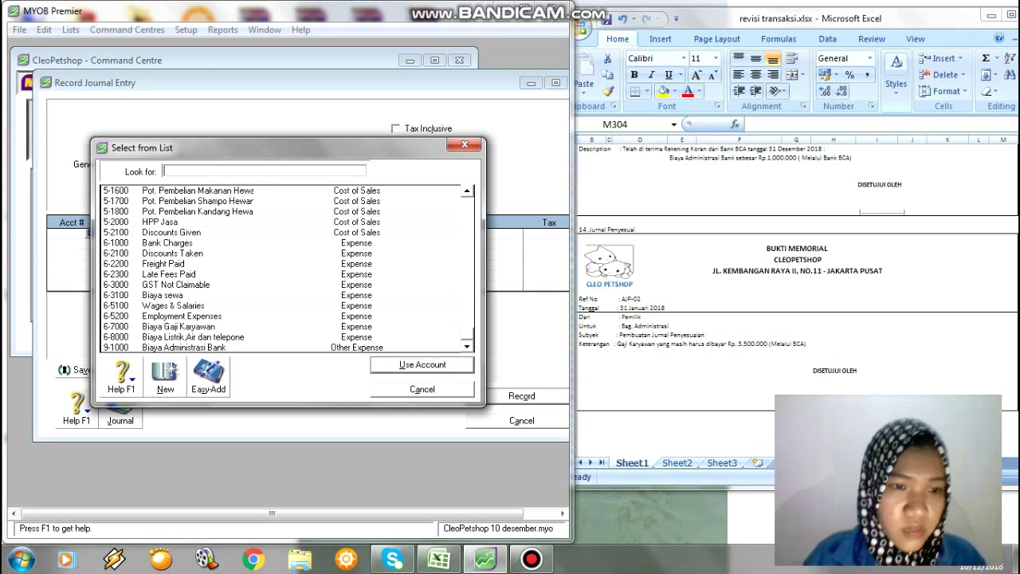
text(6-7000)
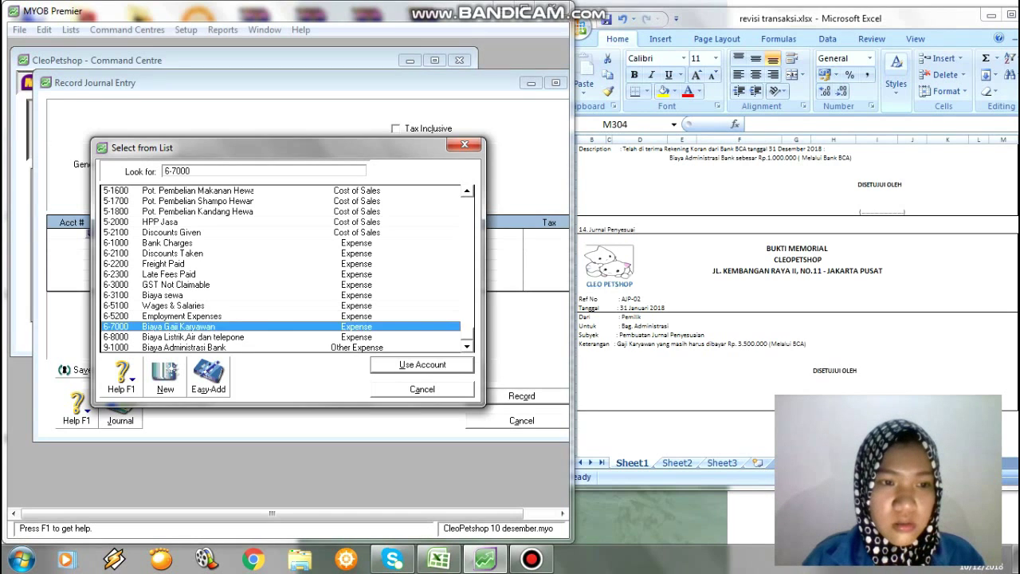
key(Return)
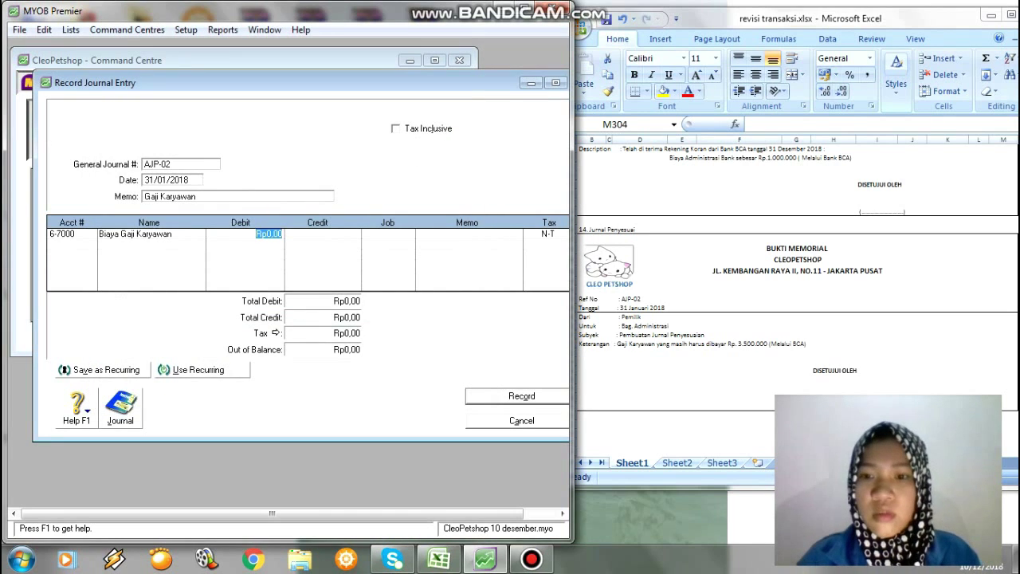
text(00000)
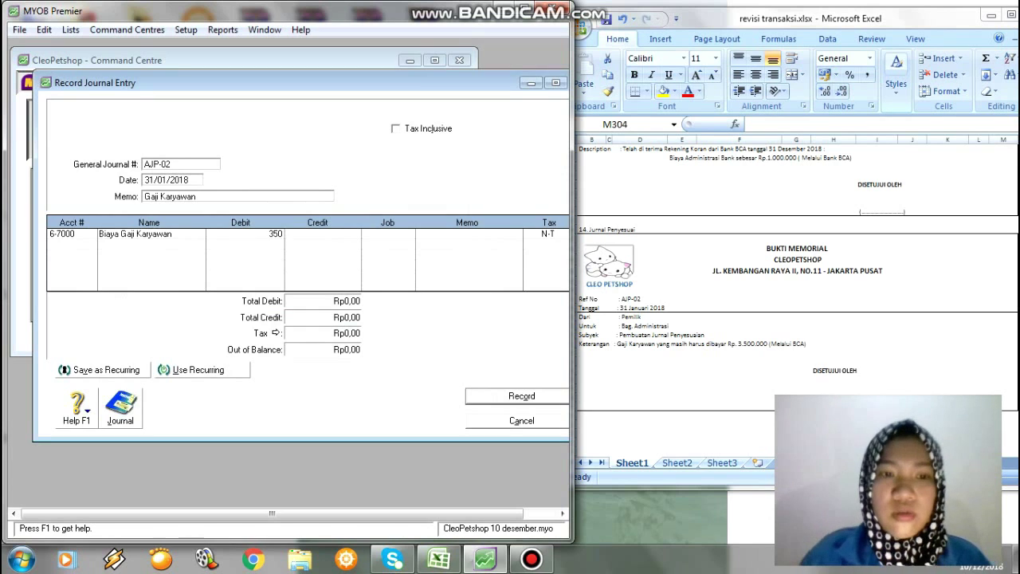
key(Tab)
key(Tab)
key(Tab)
key(Tab)
key(Tab)
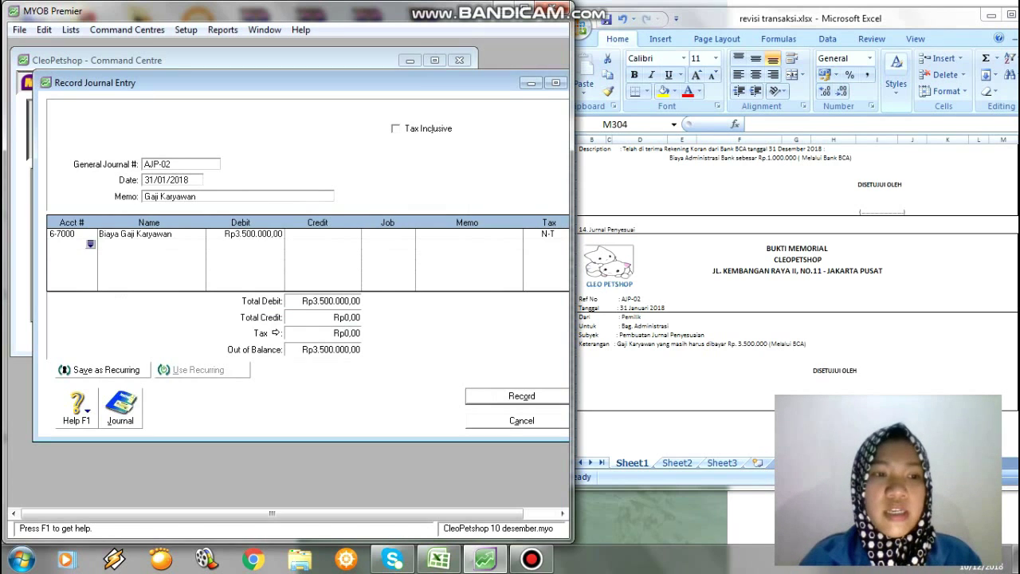
Credit 1-1200 Bank BCA Rp3.500.000, record AJP-02, and close the journal window.
key(Tab)
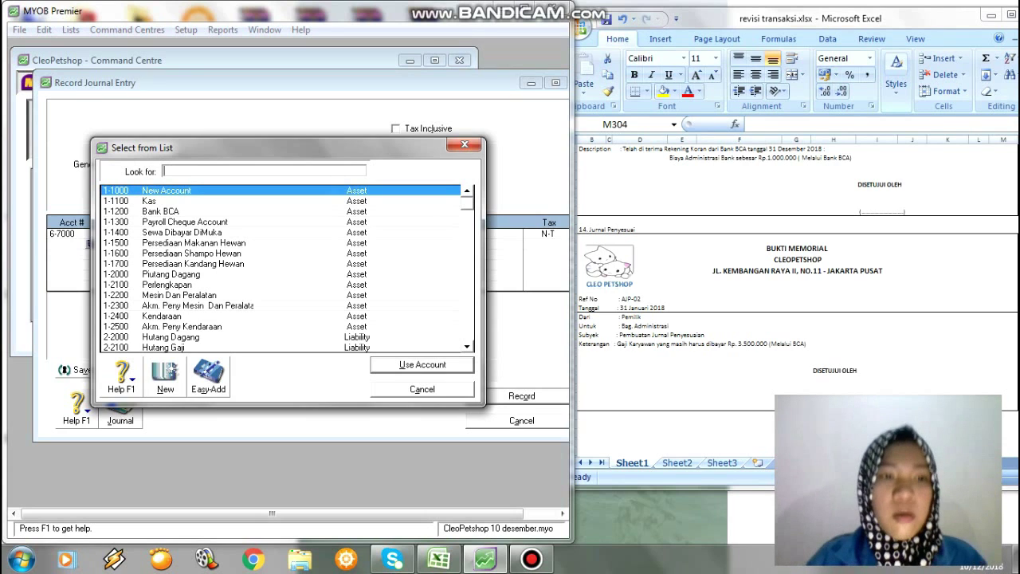
text(1-1200)
key(Return)
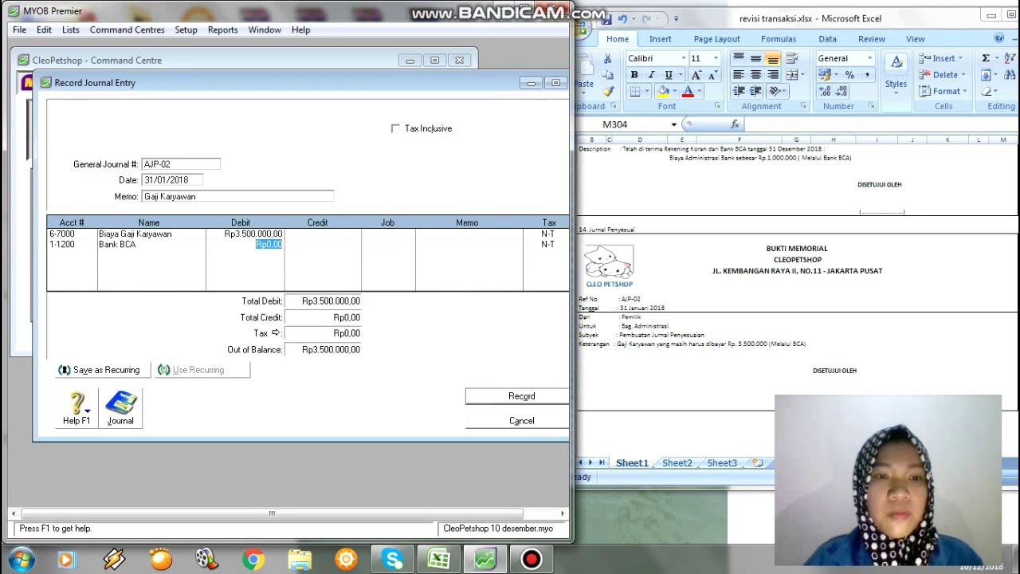
key(Tab)
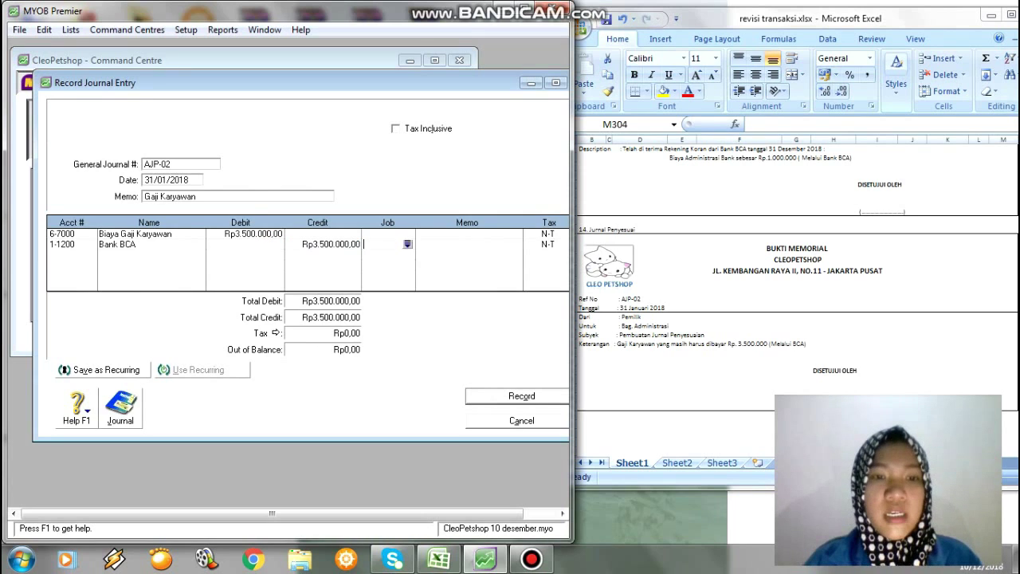
key(Tab)
key(Tab)
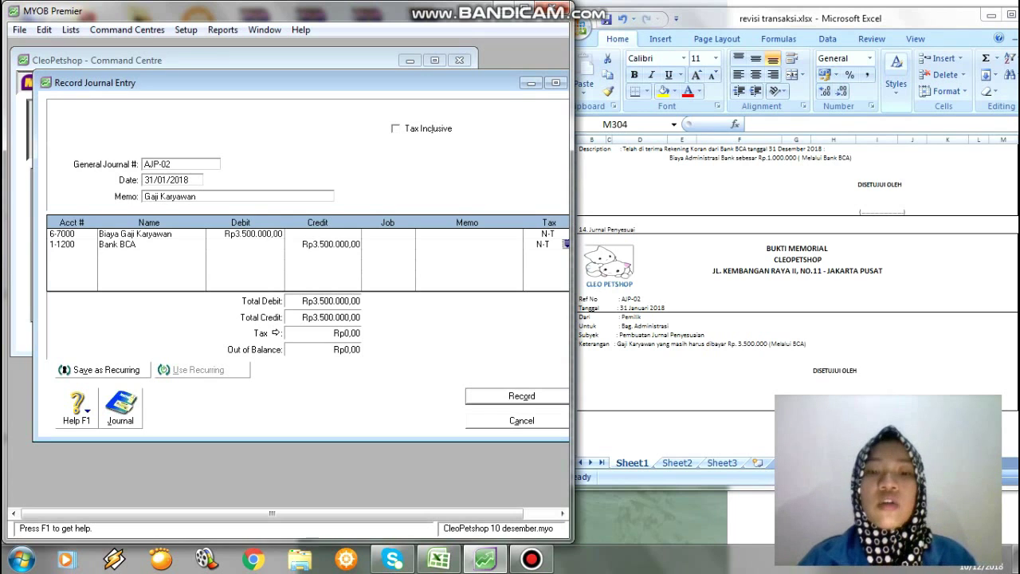
key(Return)
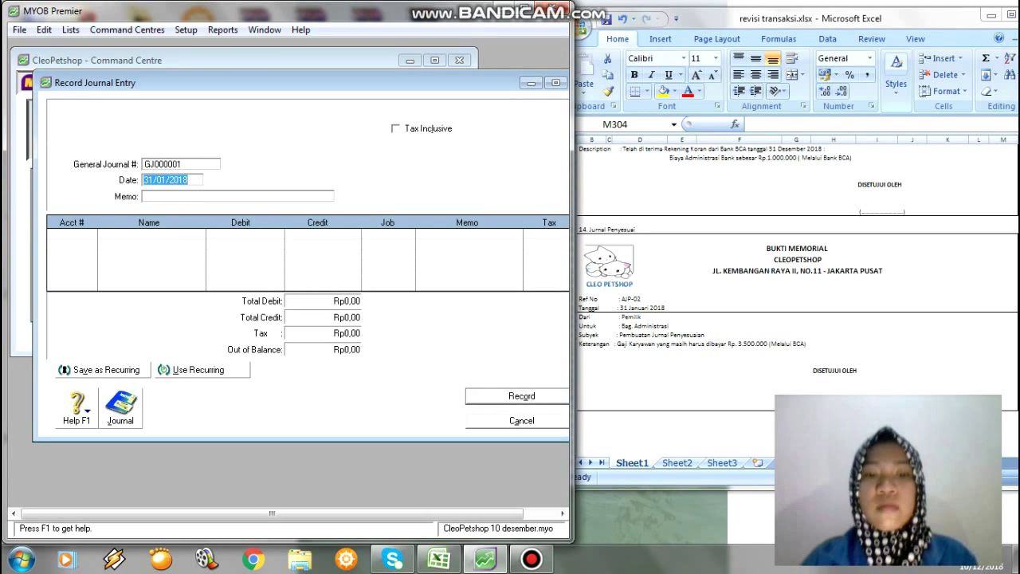
key(Escape)
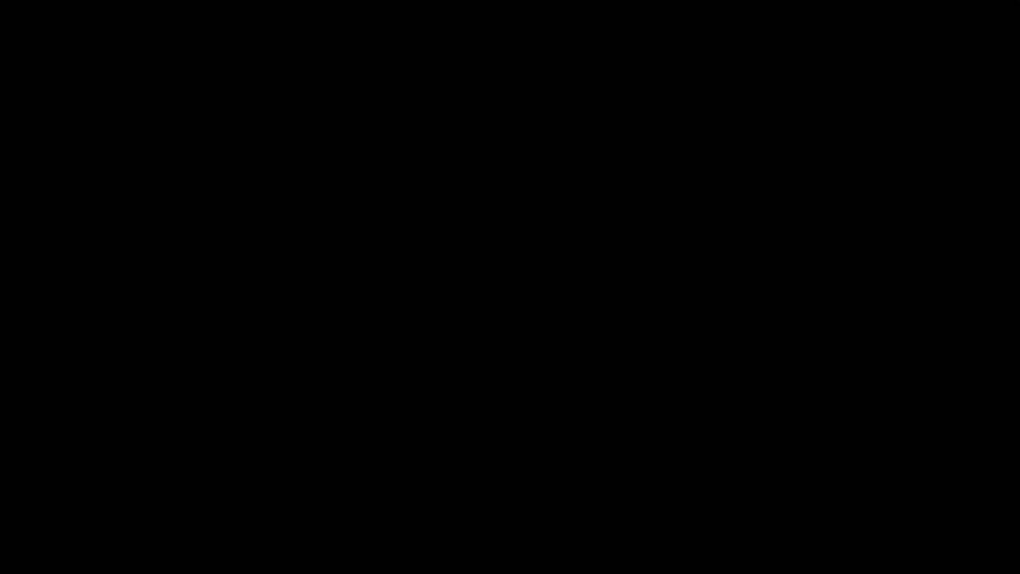